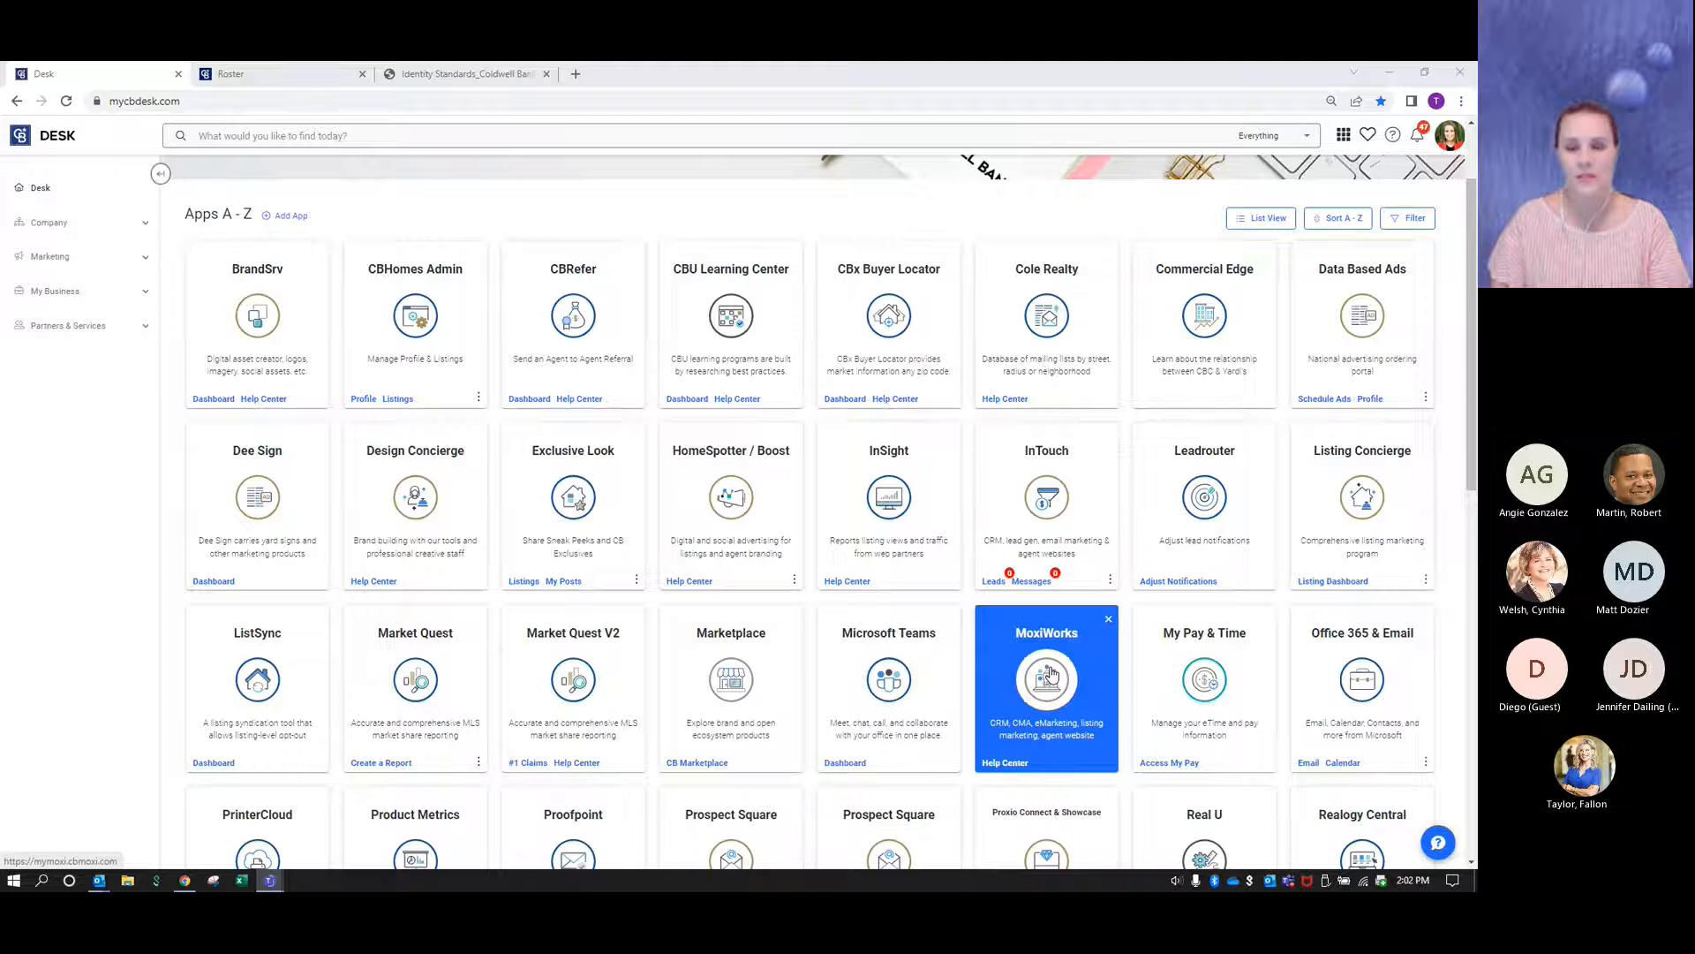
- Open MoxiWorks and review the Contact Info and Web Info sections of the agent's profile
{"action": "left_click", "coordinate": [1050, 676]}
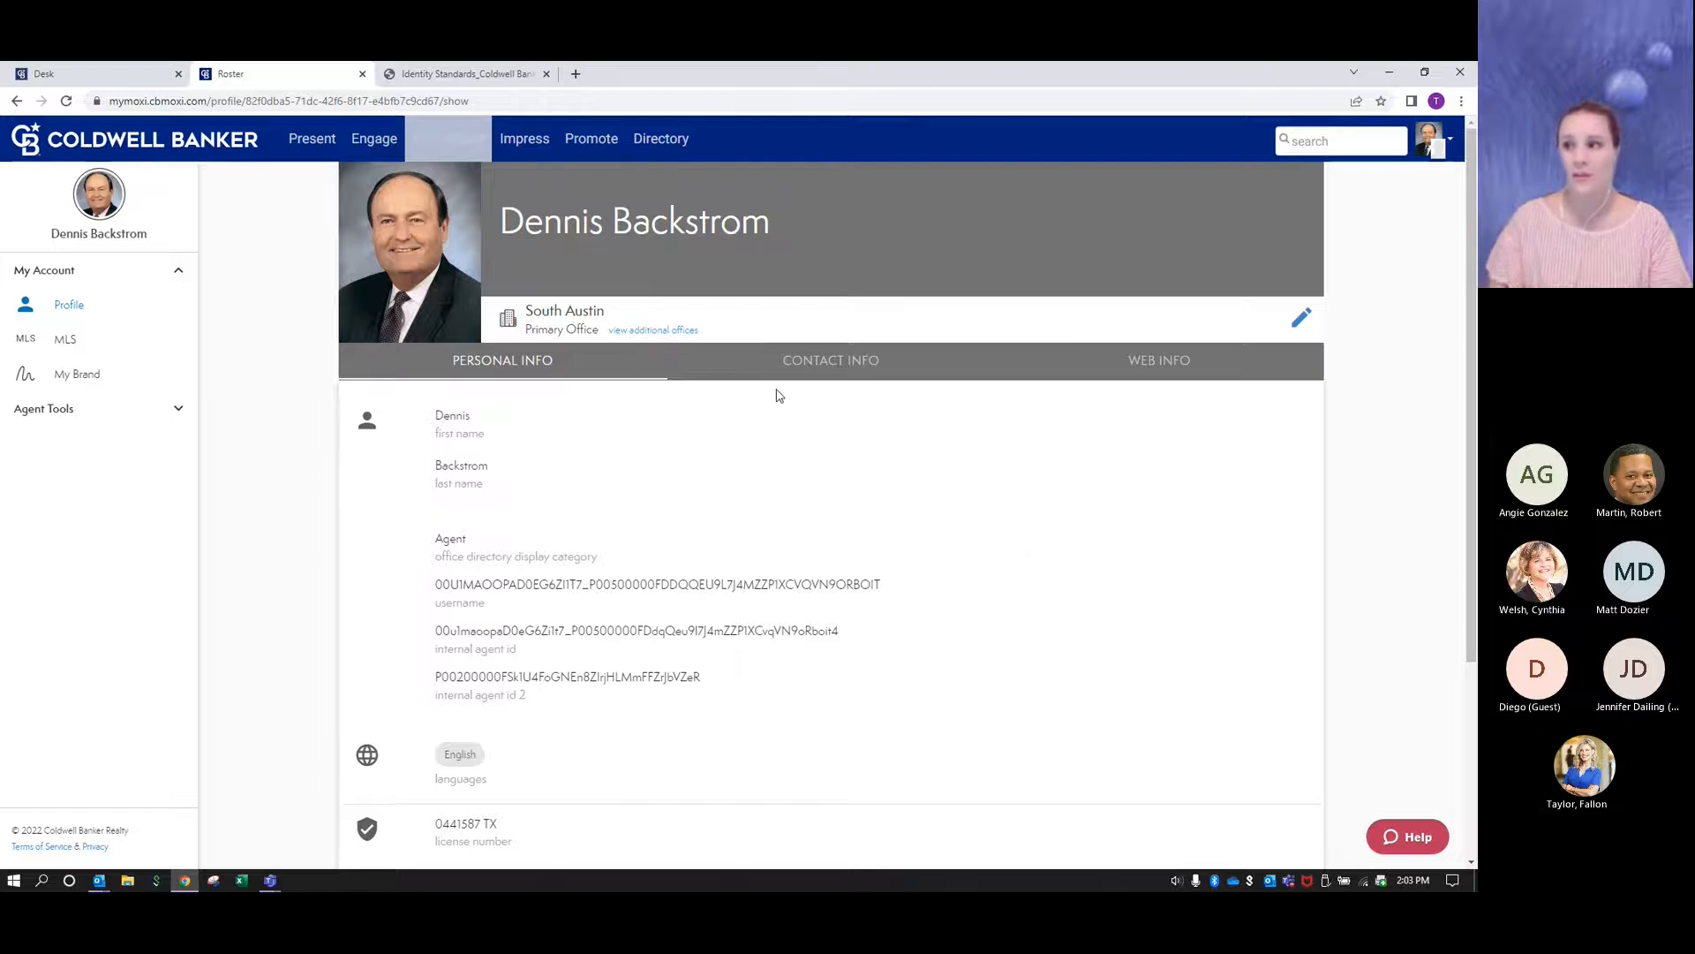
{"action": "left_click", "coordinate": [807, 359]}
{"action": "left_click", "coordinate": [1144, 362]}
{"action": "scroll", "coordinate": [801, 582], "scroll_direction": "down", "scroll_amount": 3}
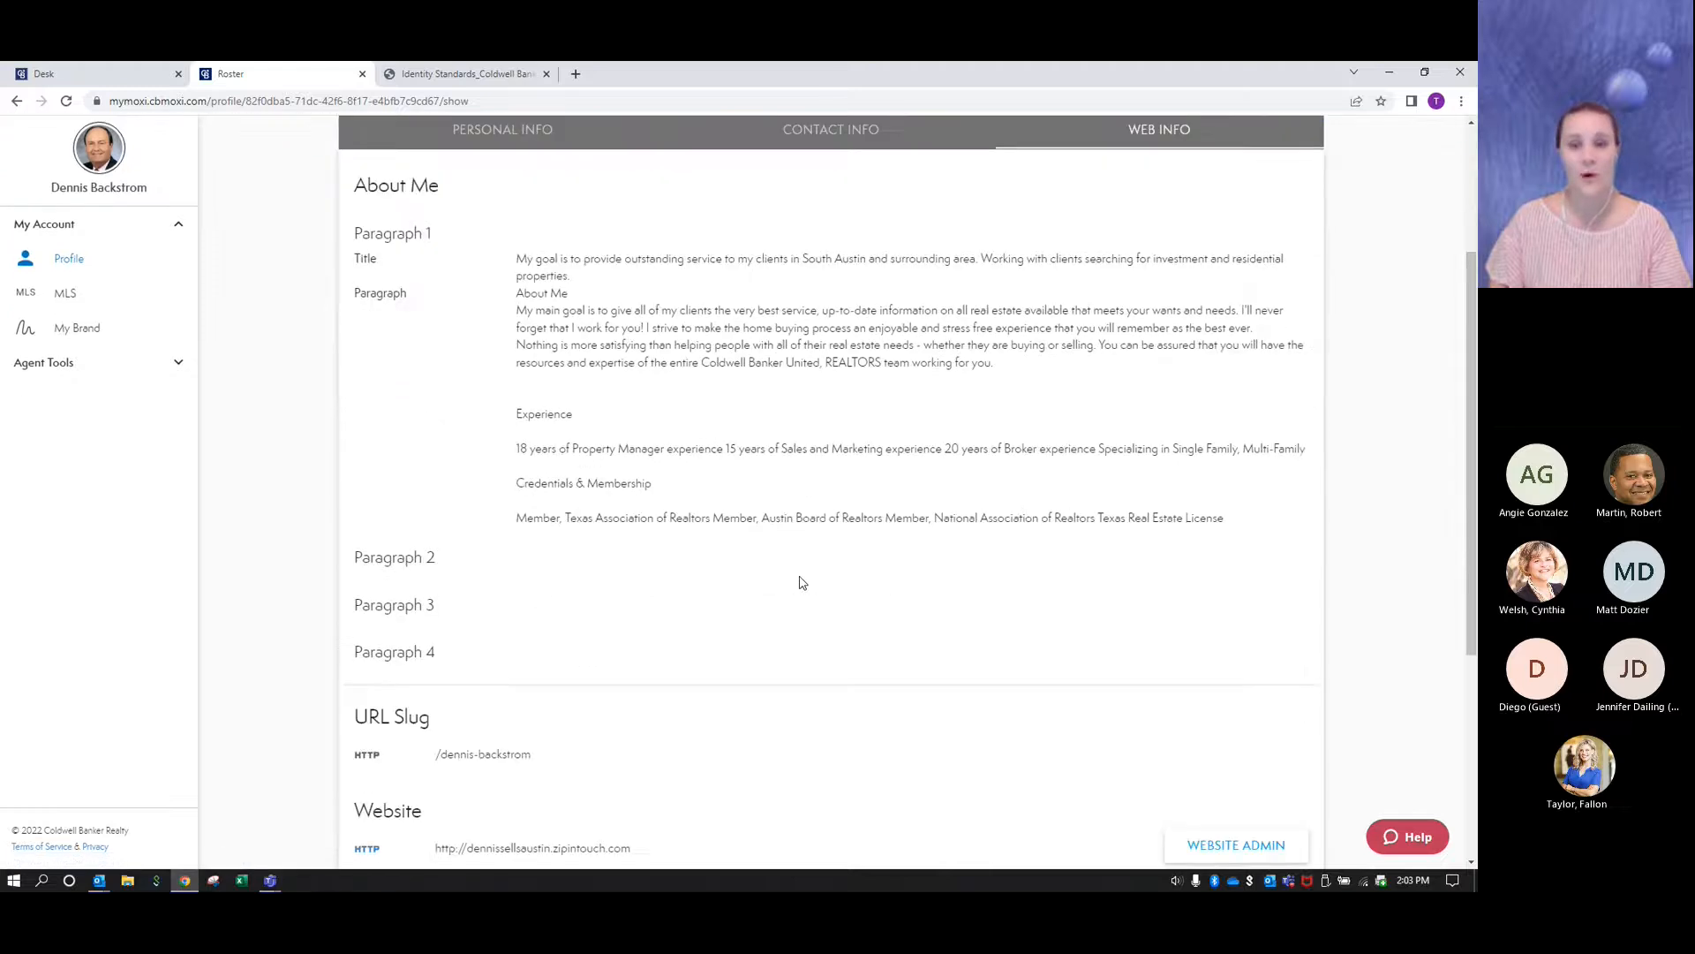
{"action": "scroll", "coordinate": [802, 582], "scroll_direction": "up", "scroll_amount": 3}
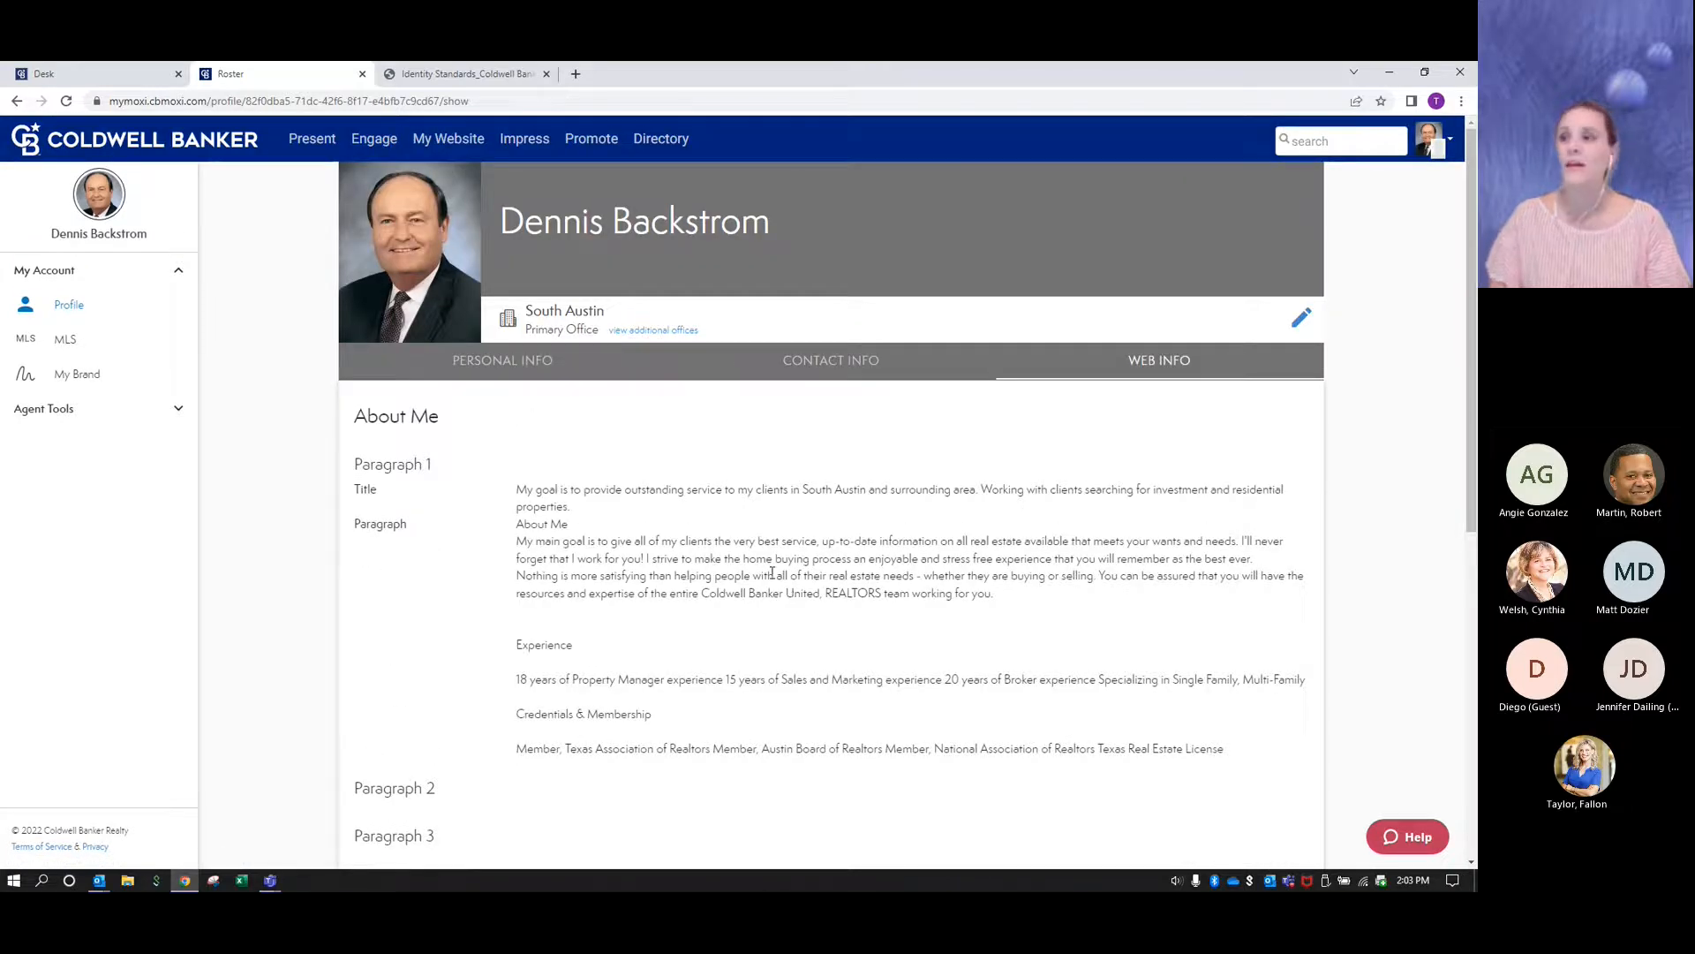
- Open the agent website's admin tool, visit the live site and review its homepage down to the footer
{"action": "left_click", "coordinate": [451, 141]}
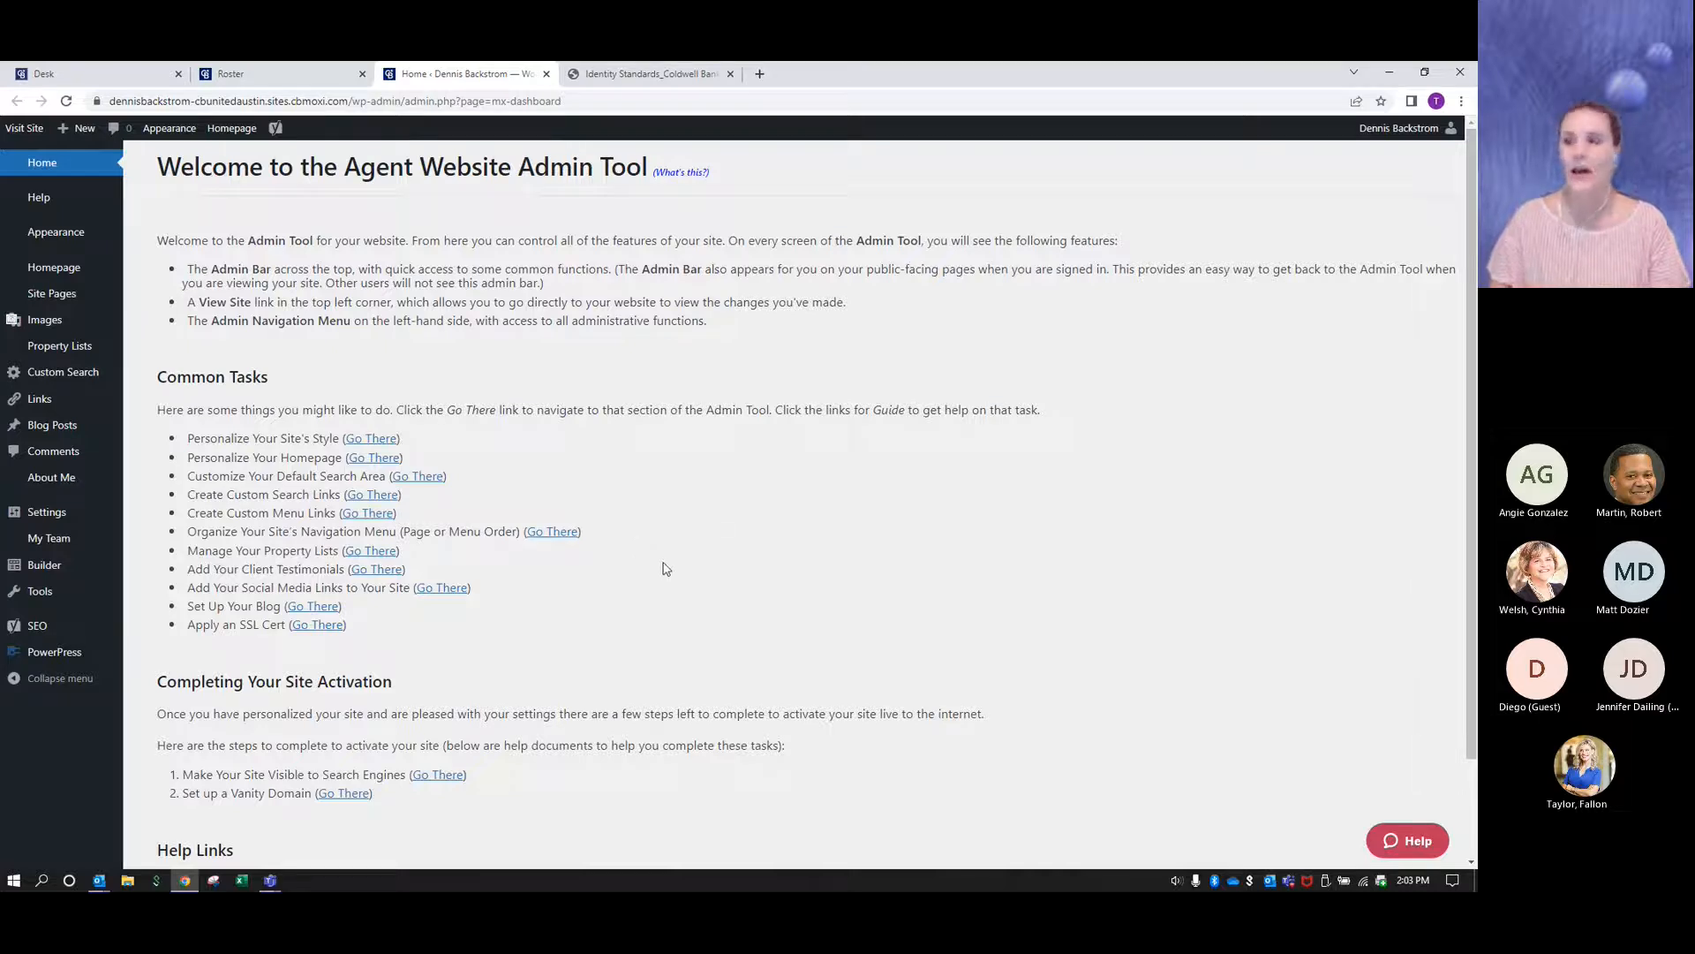
{"action": "left_click", "coordinate": [23, 130]}
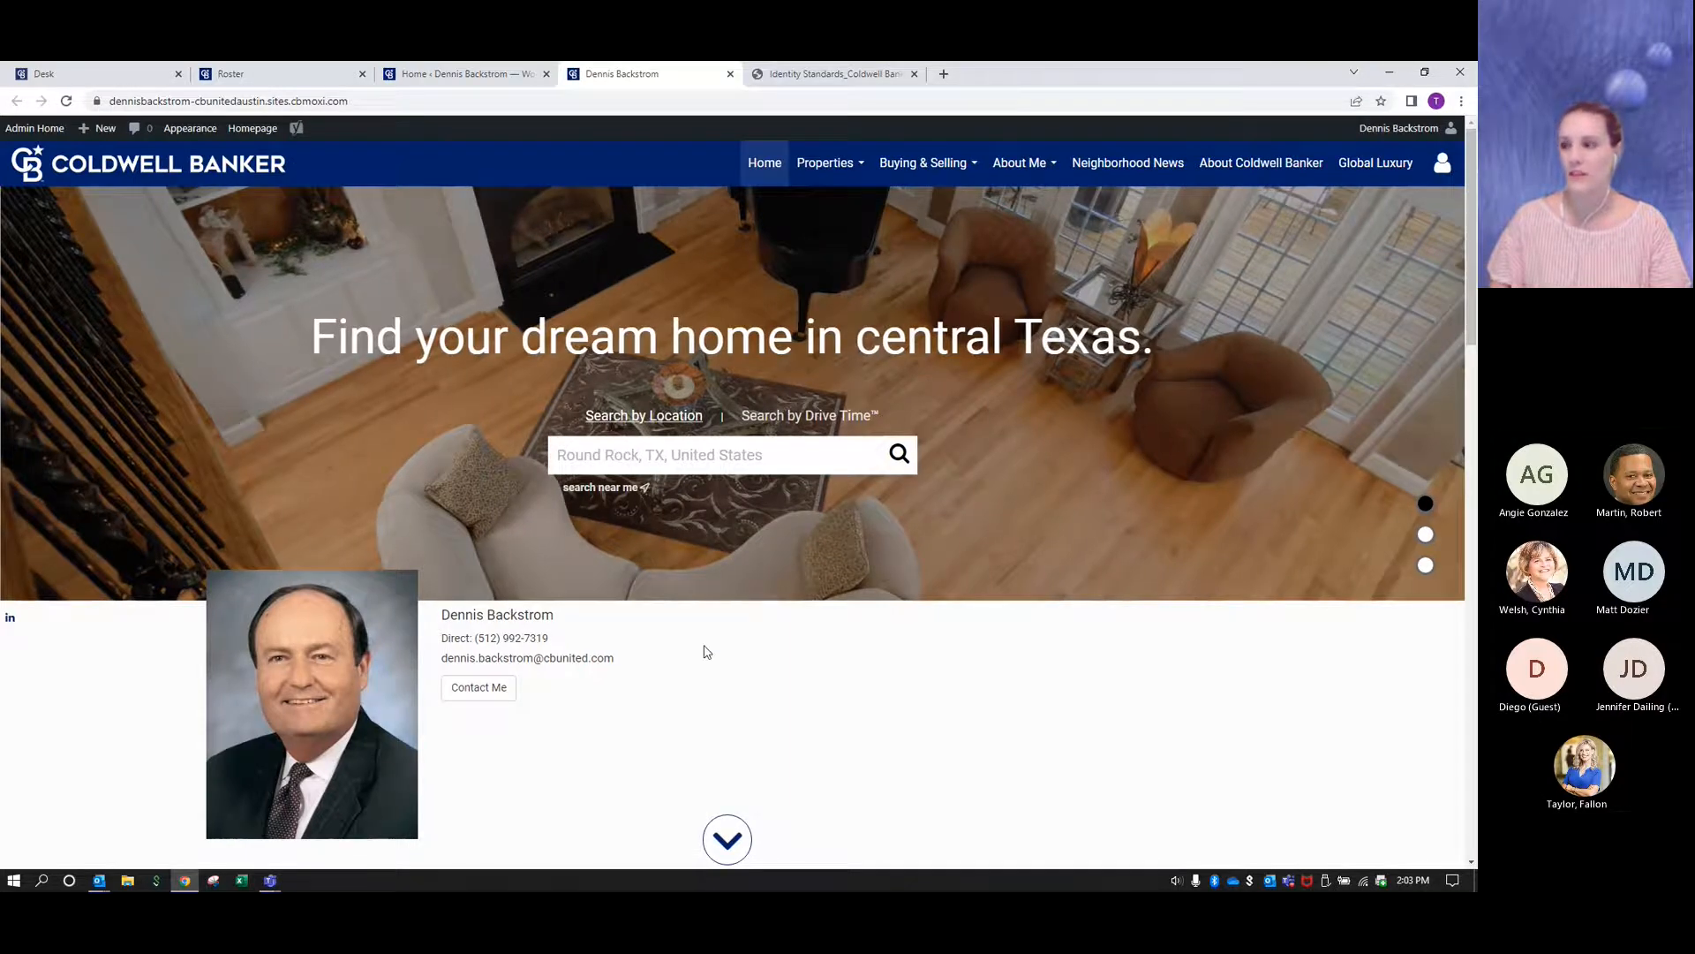
{"action": "scroll", "coordinate": [703, 650], "scroll_direction": "down", "scroll_amount": 4}
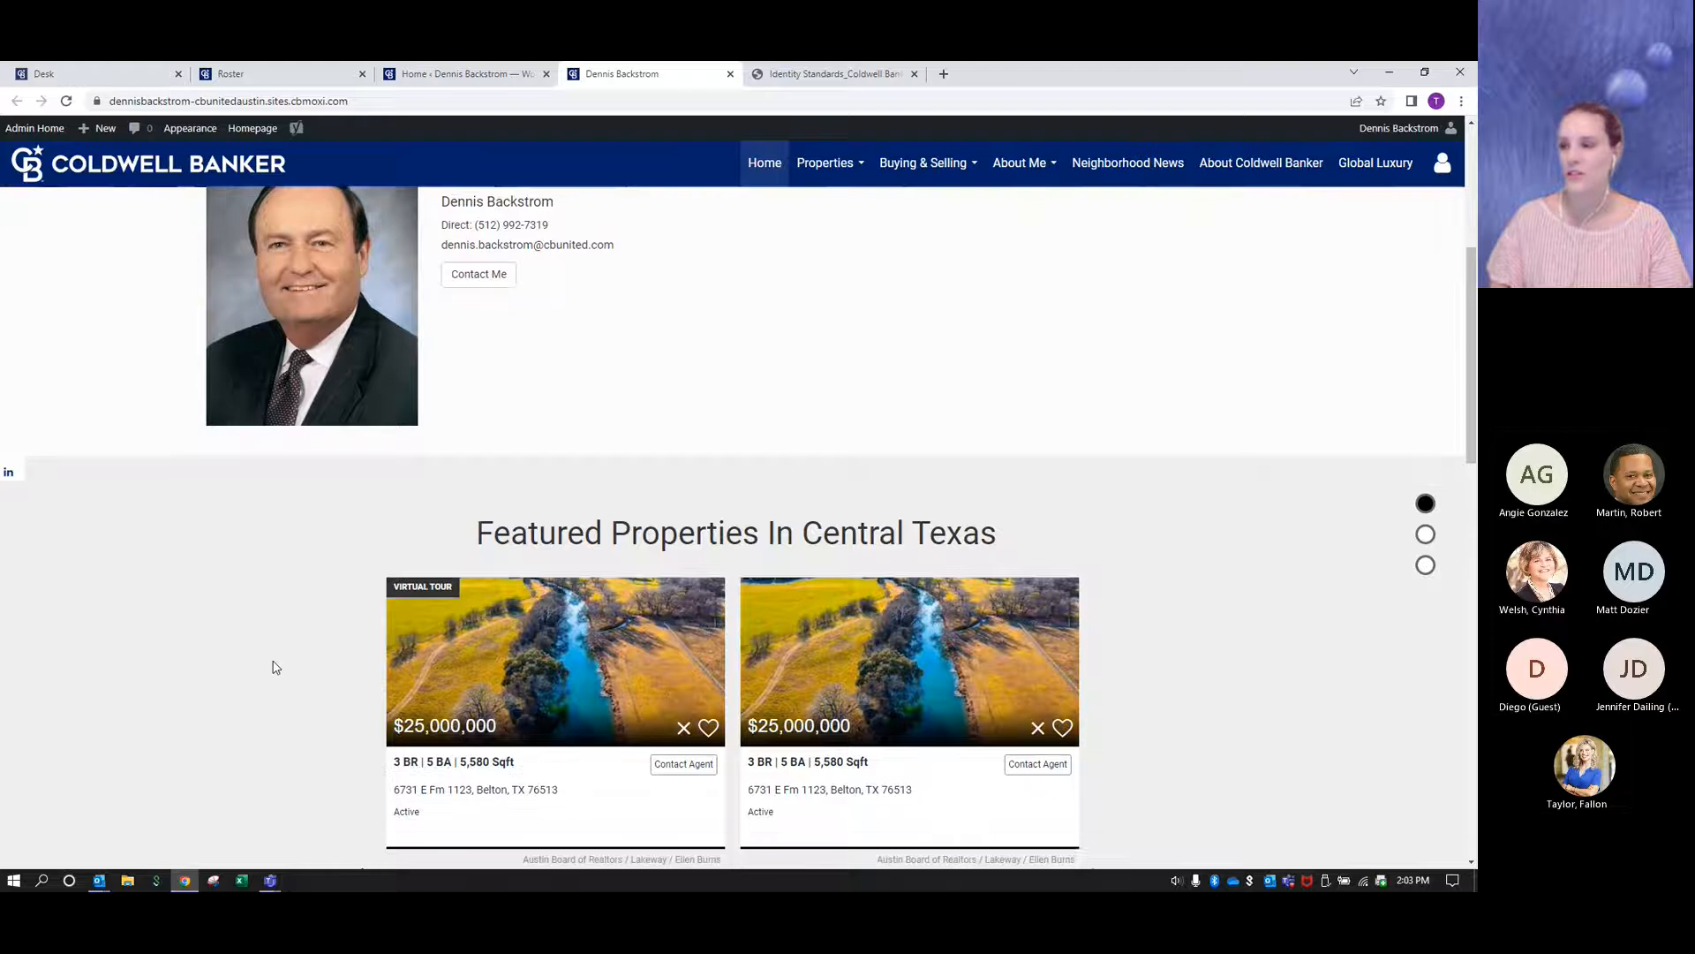
{"action": "scroll", "coordinate": [275, 667], "scroll_direction": "down", "scroll_amount": 7}
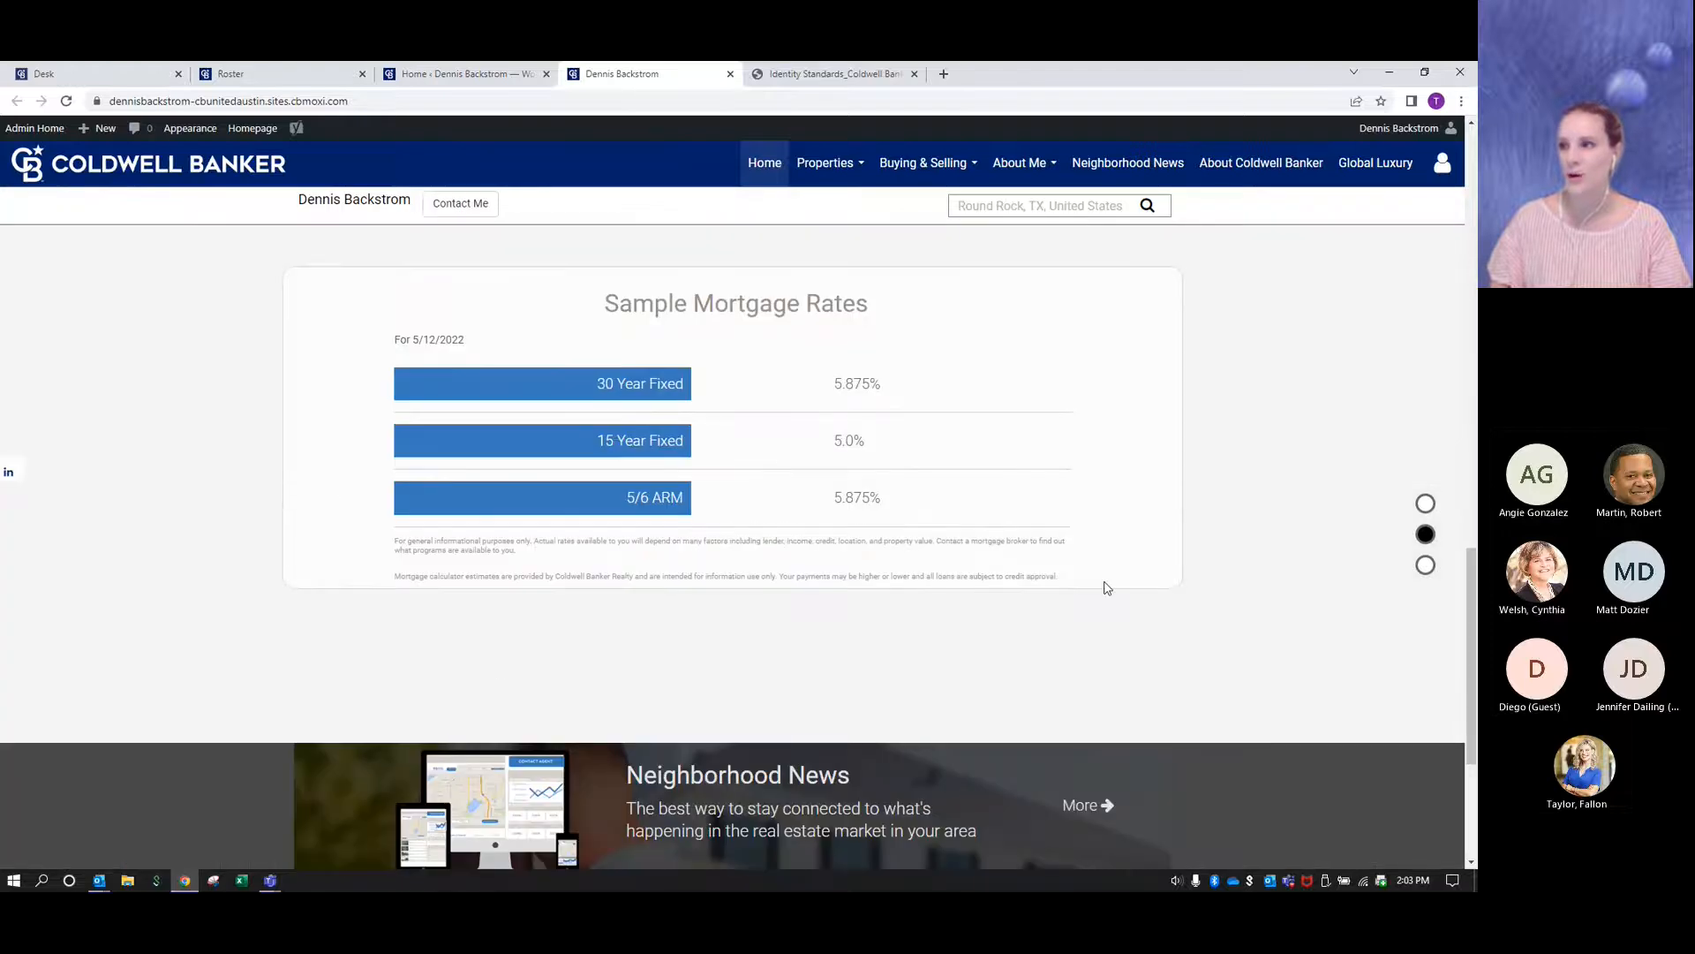
{"action": "scroll", "coordinate": [1095, 539], "scroll_direction": "down", "scroll_amount": 3}
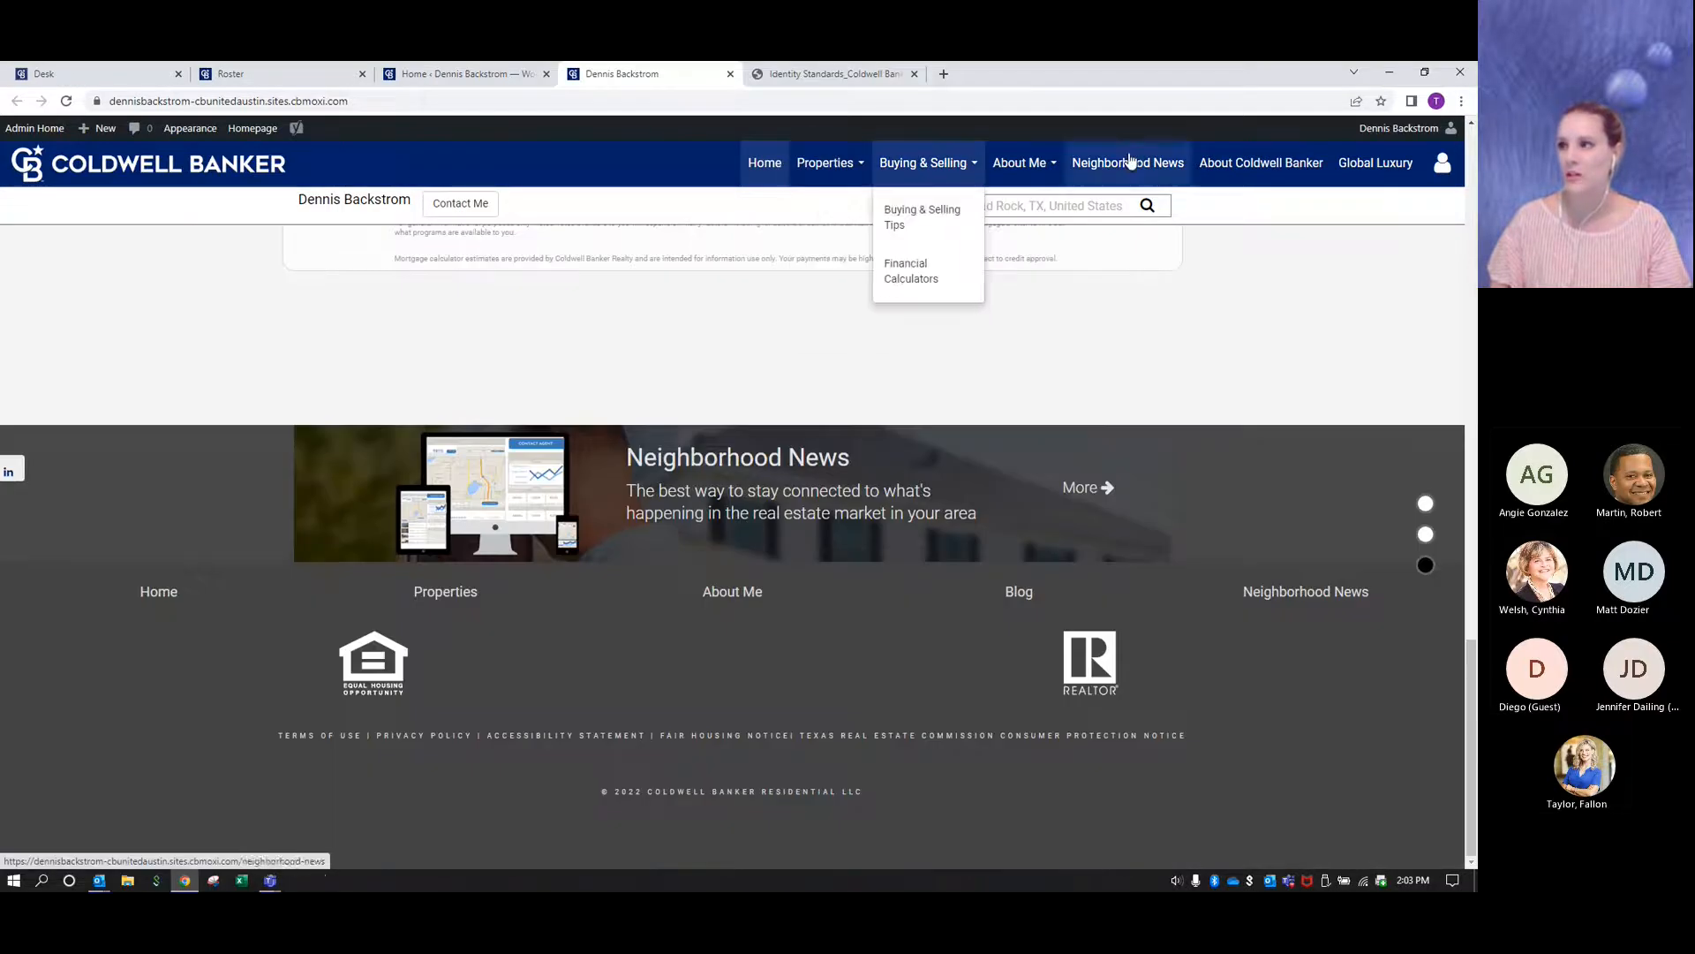
{"action": "scroll", "coordinate": [1321, 452], "scroll_direction": "up", "scroll_amount": 12}
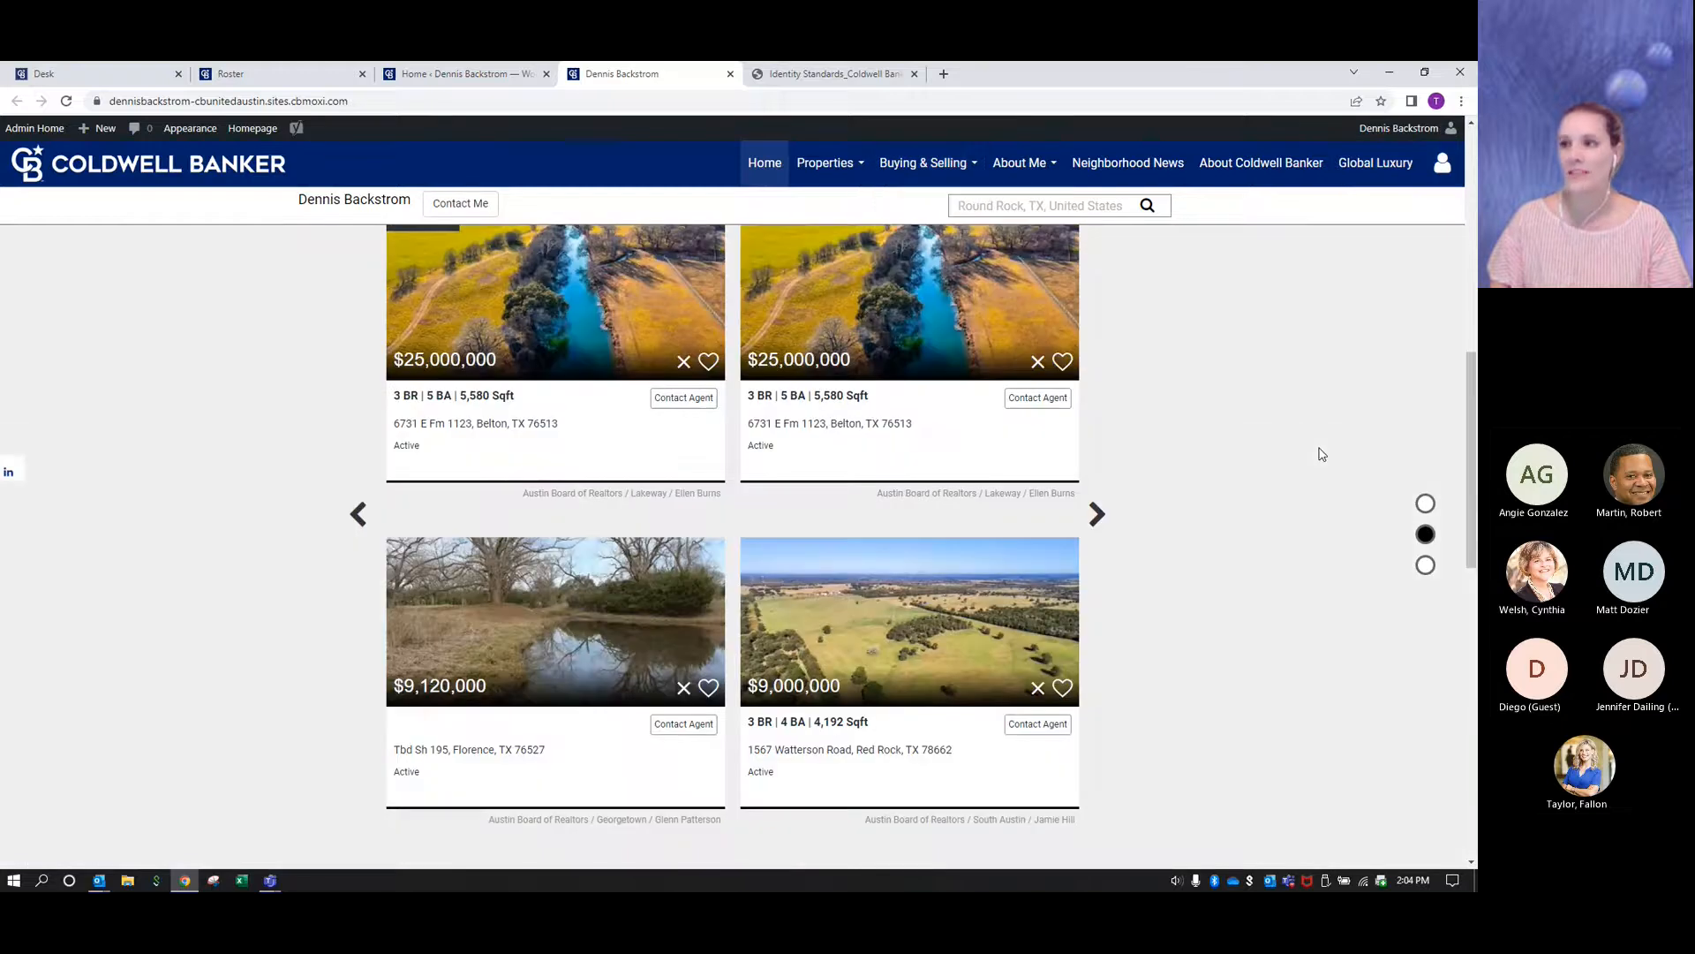
{"action": "scroll", "coordinate": [330, 450], "scroll_direction": "up", "scroll_amount": 2}
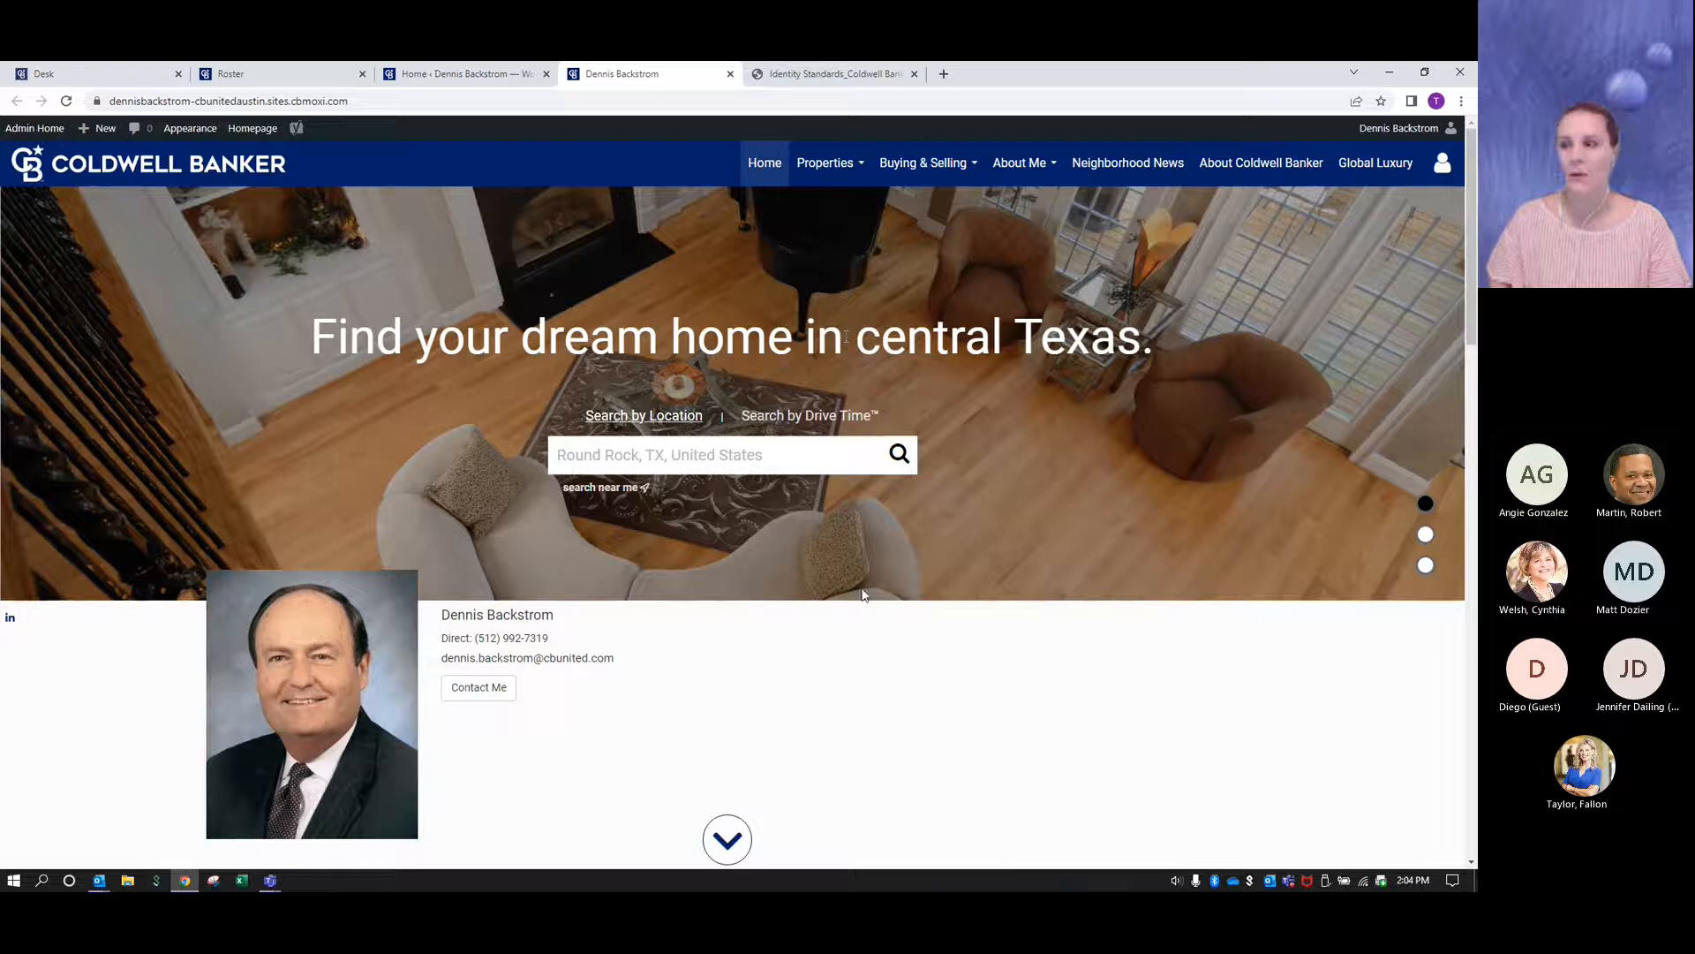
- Return to the website's admin home and open the Header appearance settings
{"action": "left_click", "coordinate": [30, 133]}
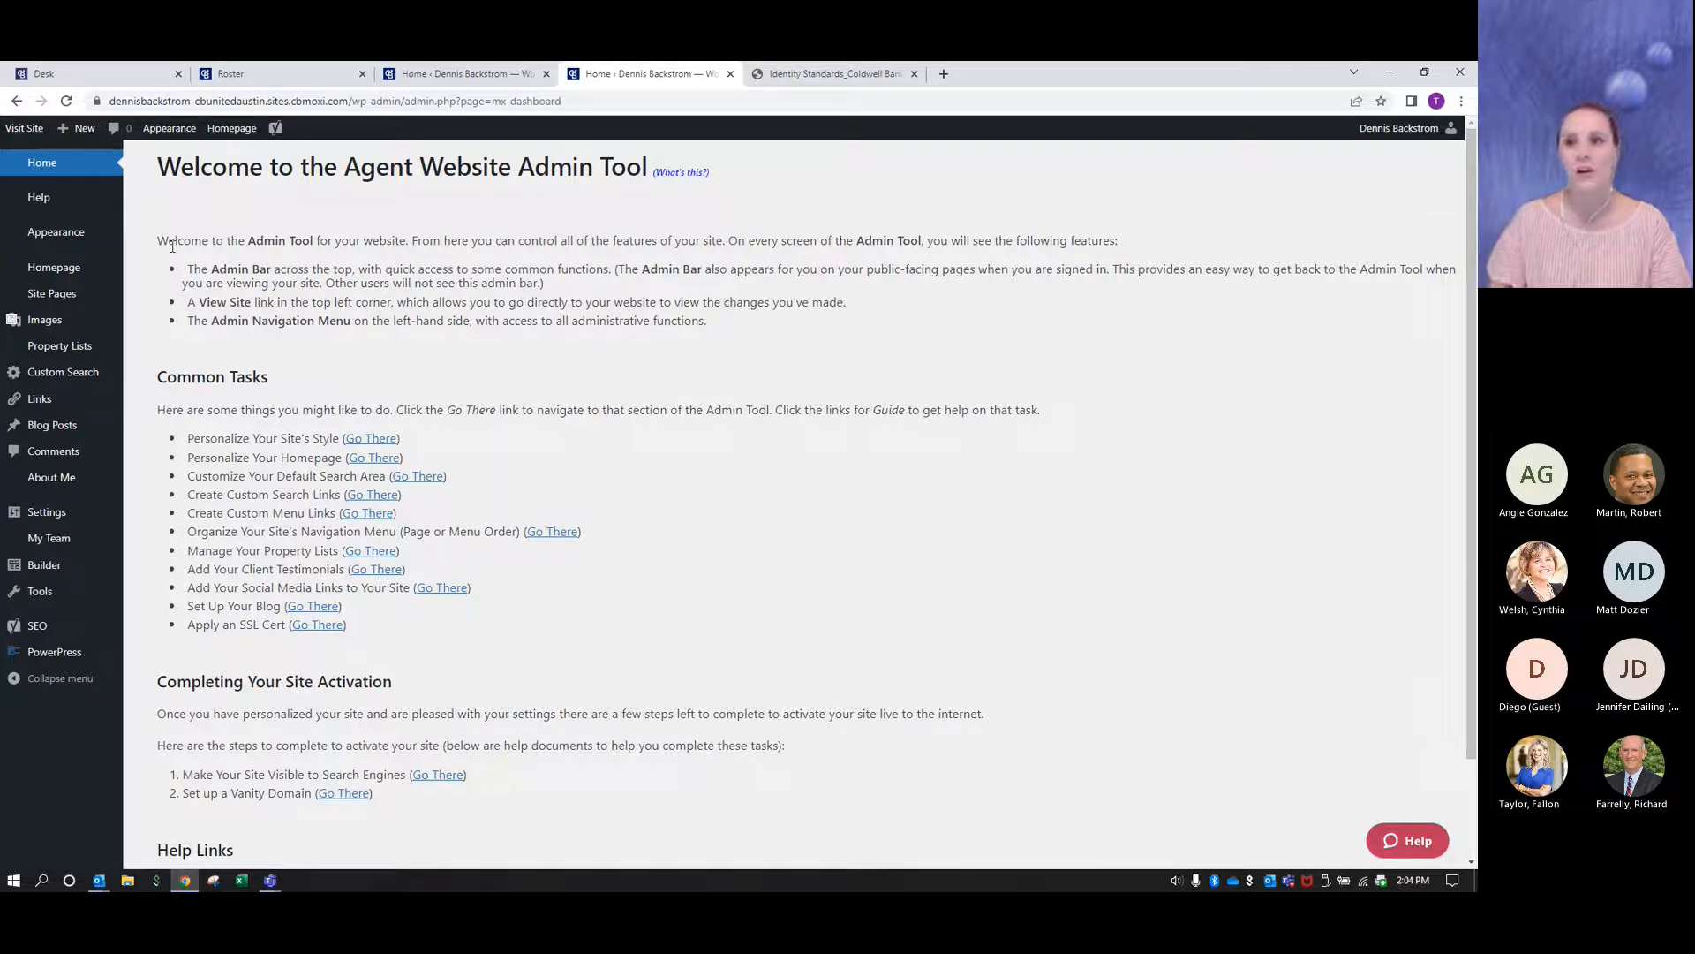
{"action": "mouse_move", "coordinate": [61, 242]}
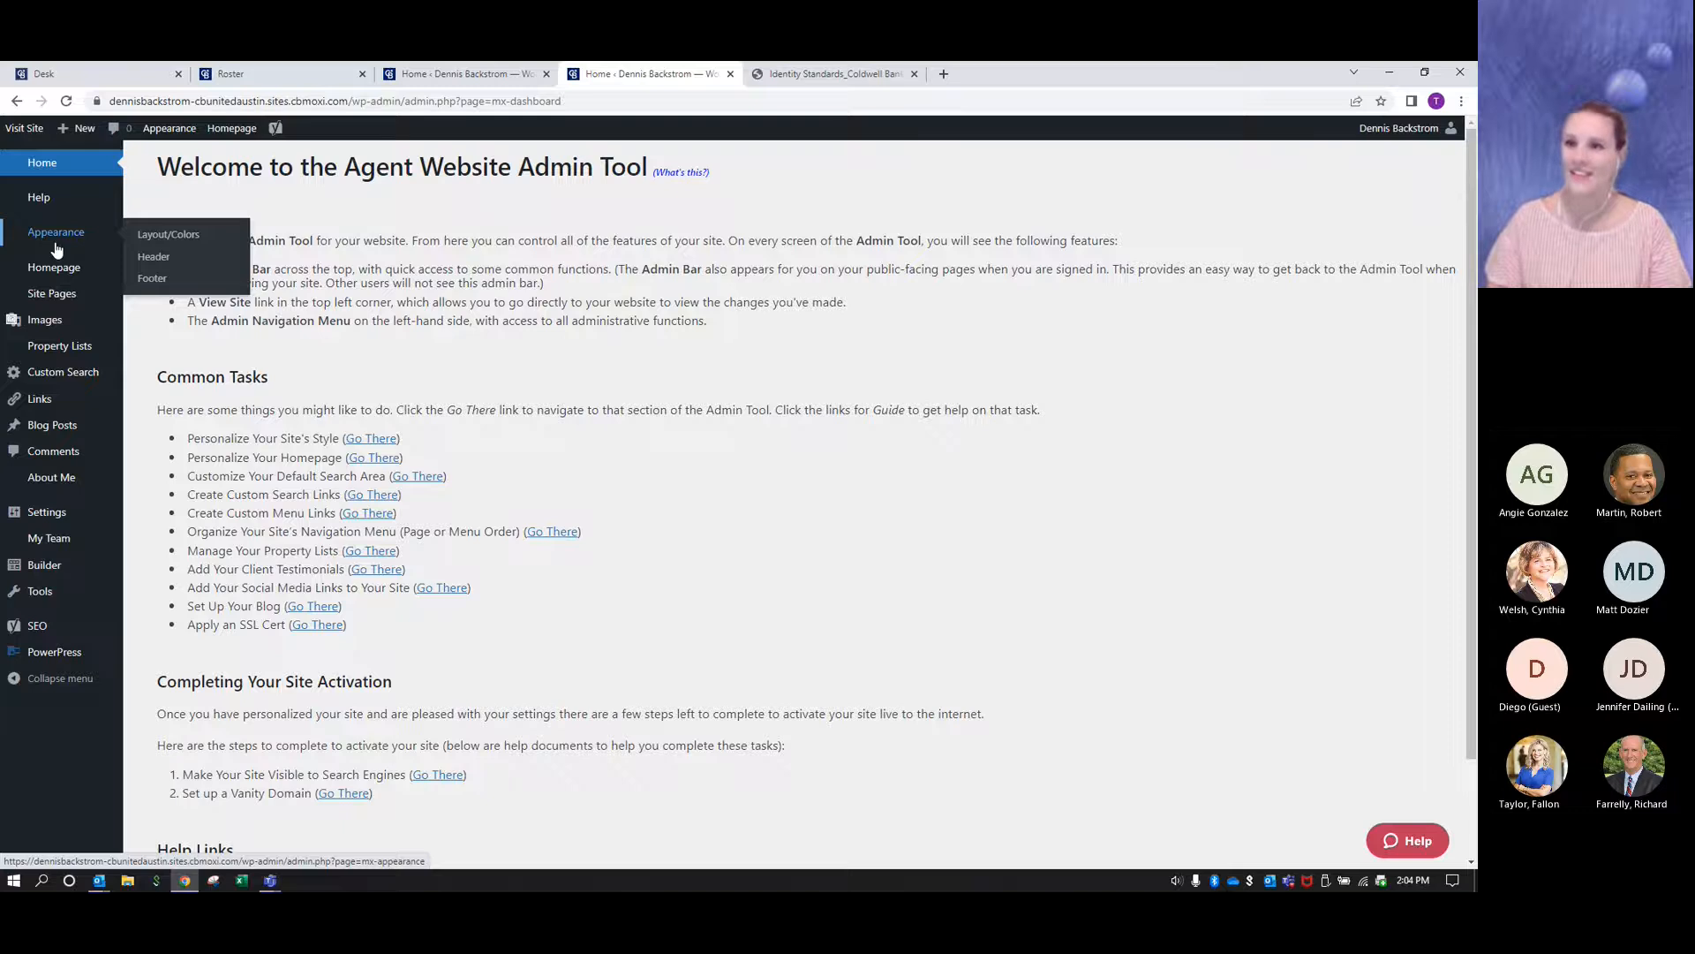
{"action": "left_click", "coordinate": [155, 262]}
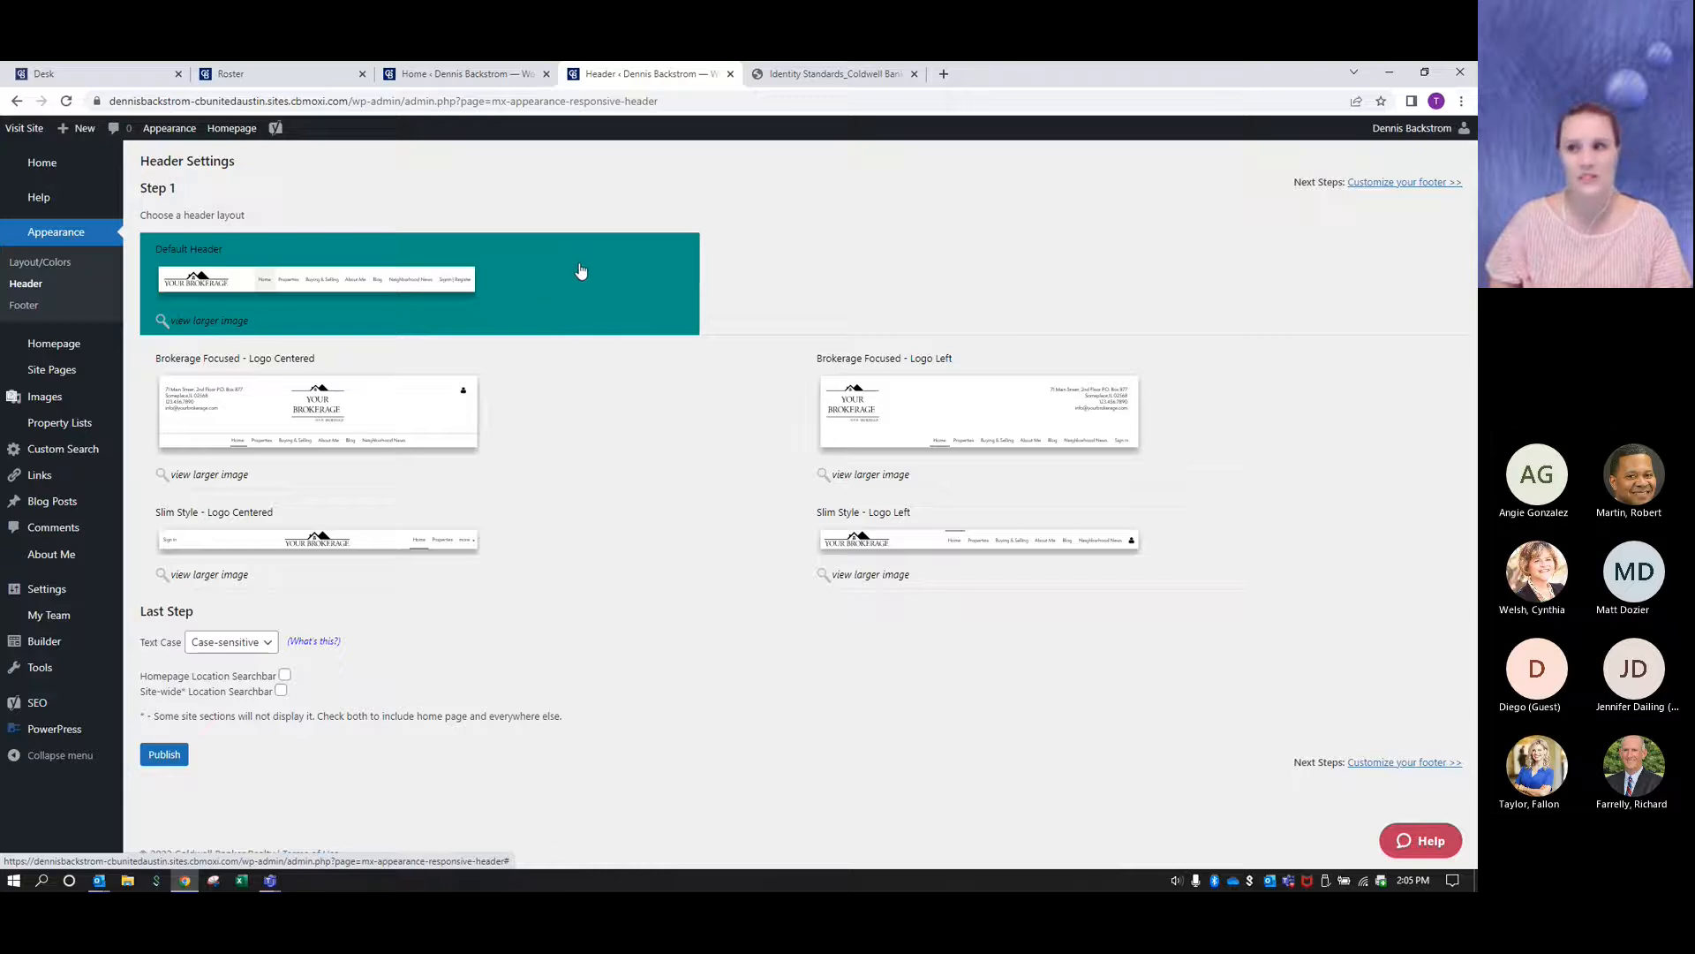
- Compare the available header layouts and choose Brokerage Focused - Logo Left
{"action": "left_click", "coordinate": [366, 420]}
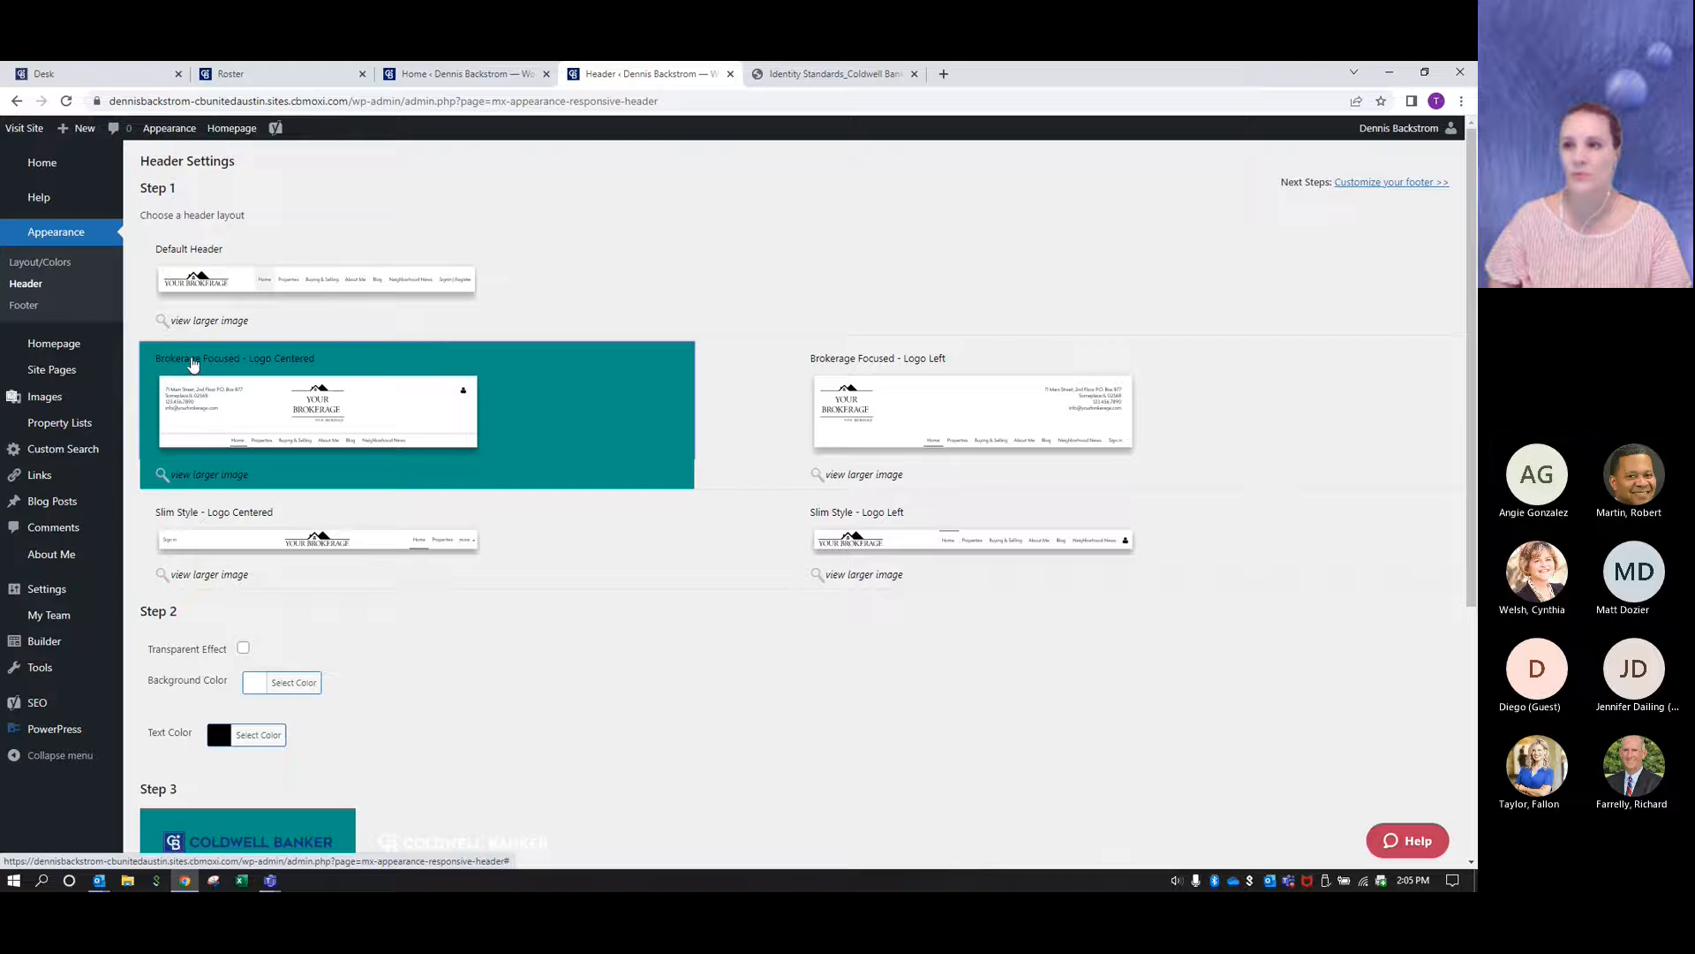
{"action": "left_click", "coordinate": [918, 388]}
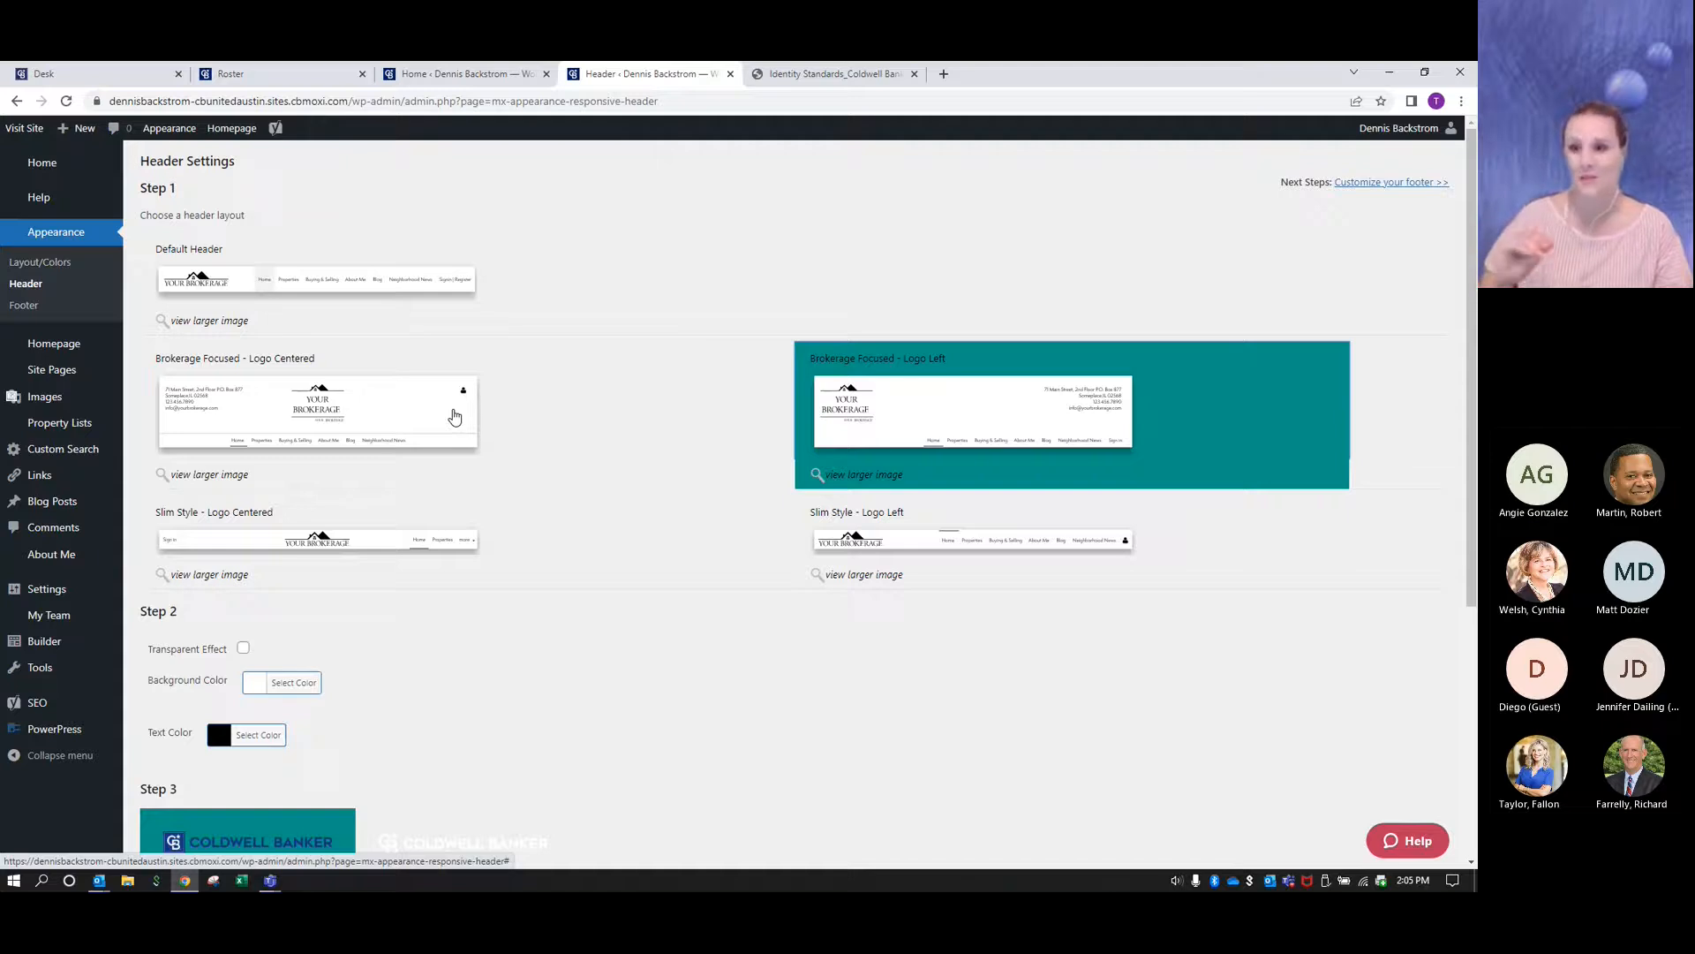
{"action": "left_click", "coordinate": [375, 296]}
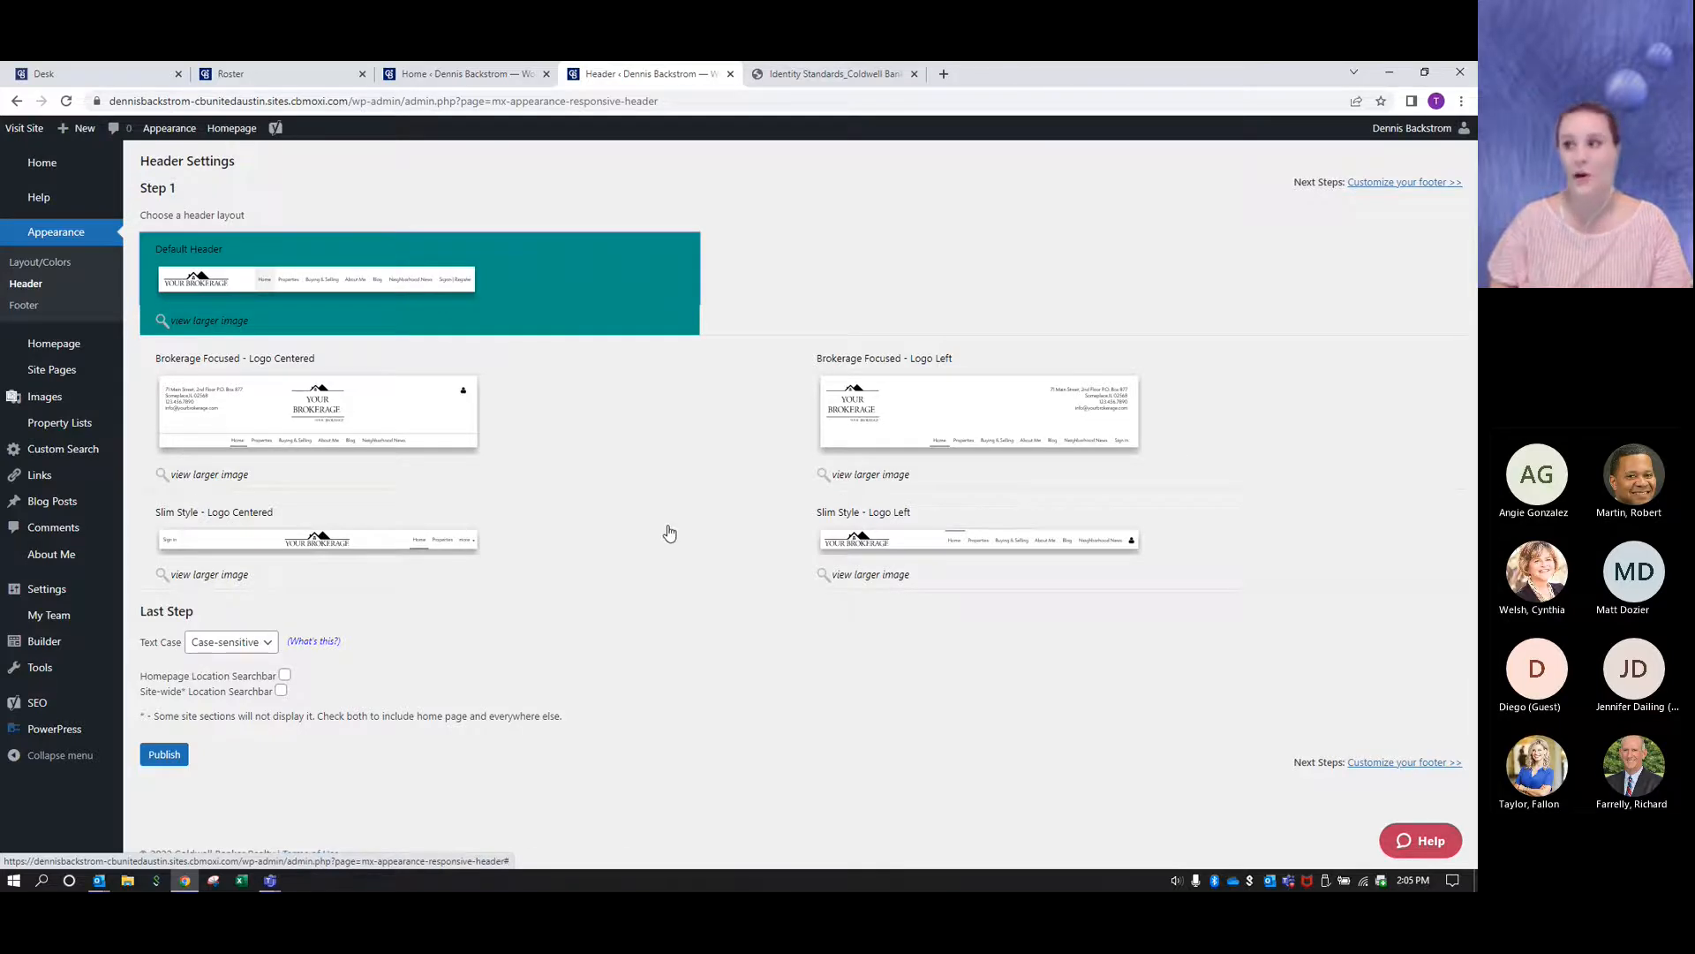
{"action": "left_click", "coordinate": [908, 410]}
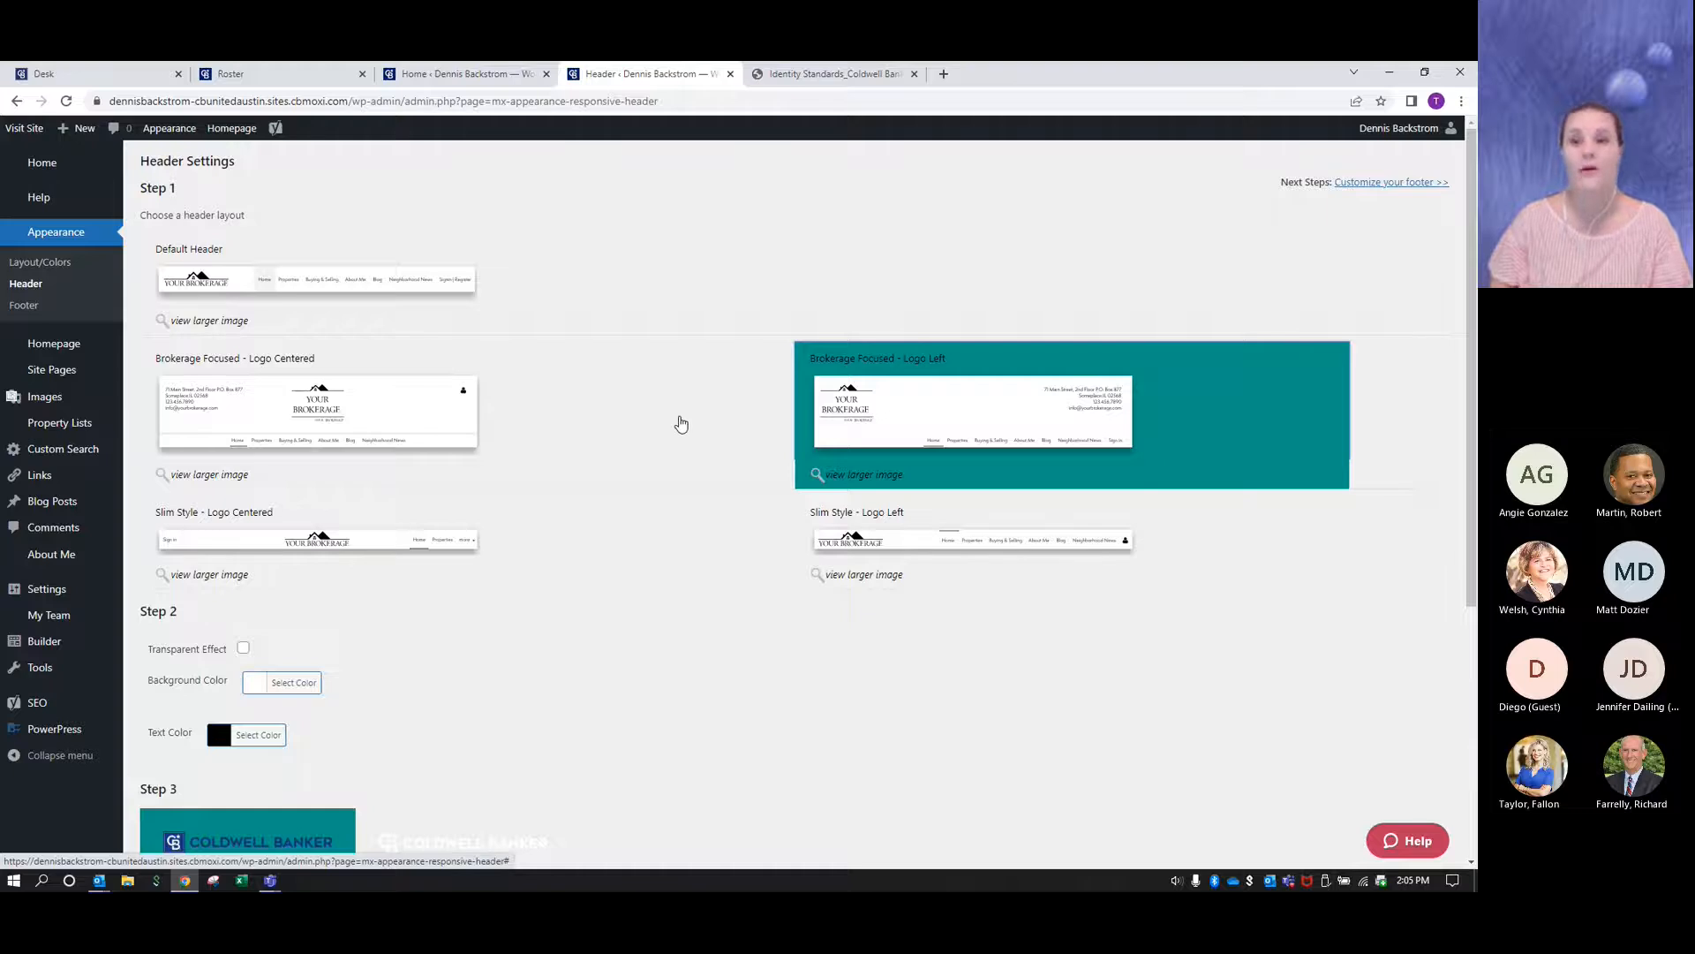
- Set the header text color to Coldwell Banker Blue, #012169, using the hex code from the Identity Standards color palette
{"action": "scroll", "coordinate": [618, 442], "scroll_direction": "down", "scroll_amount": 2}
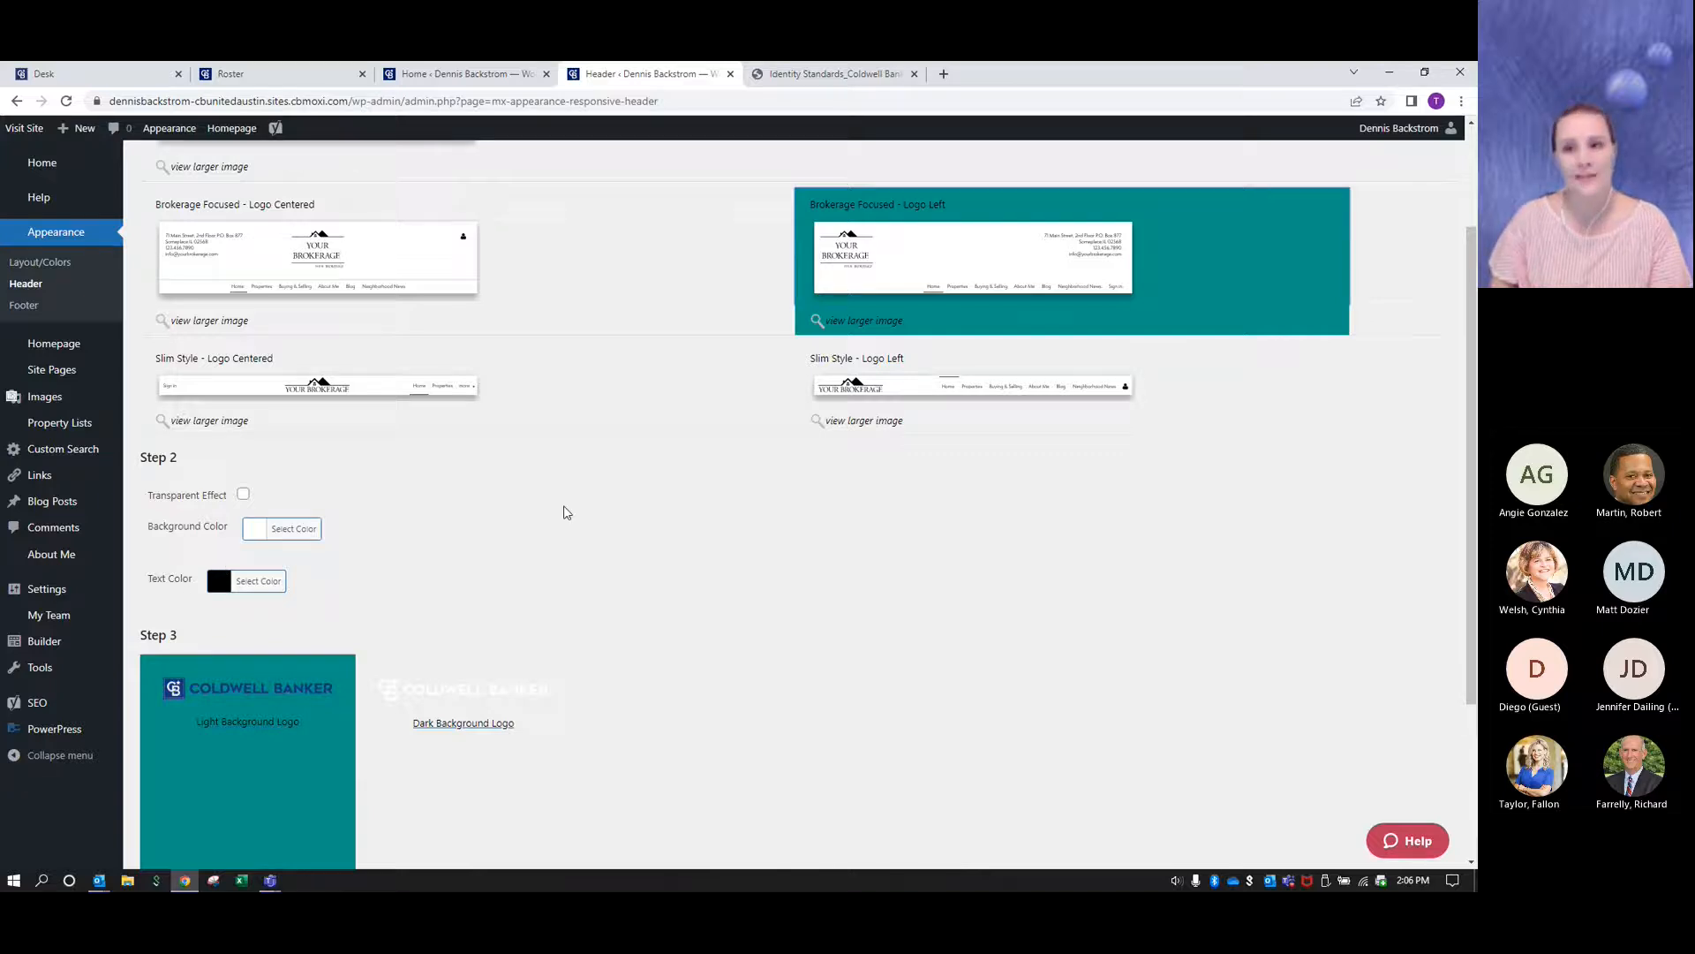
{"action": "scroll", "coordinate": [557, 505], "scroll_direction": "down", "scroll_amount": 1}
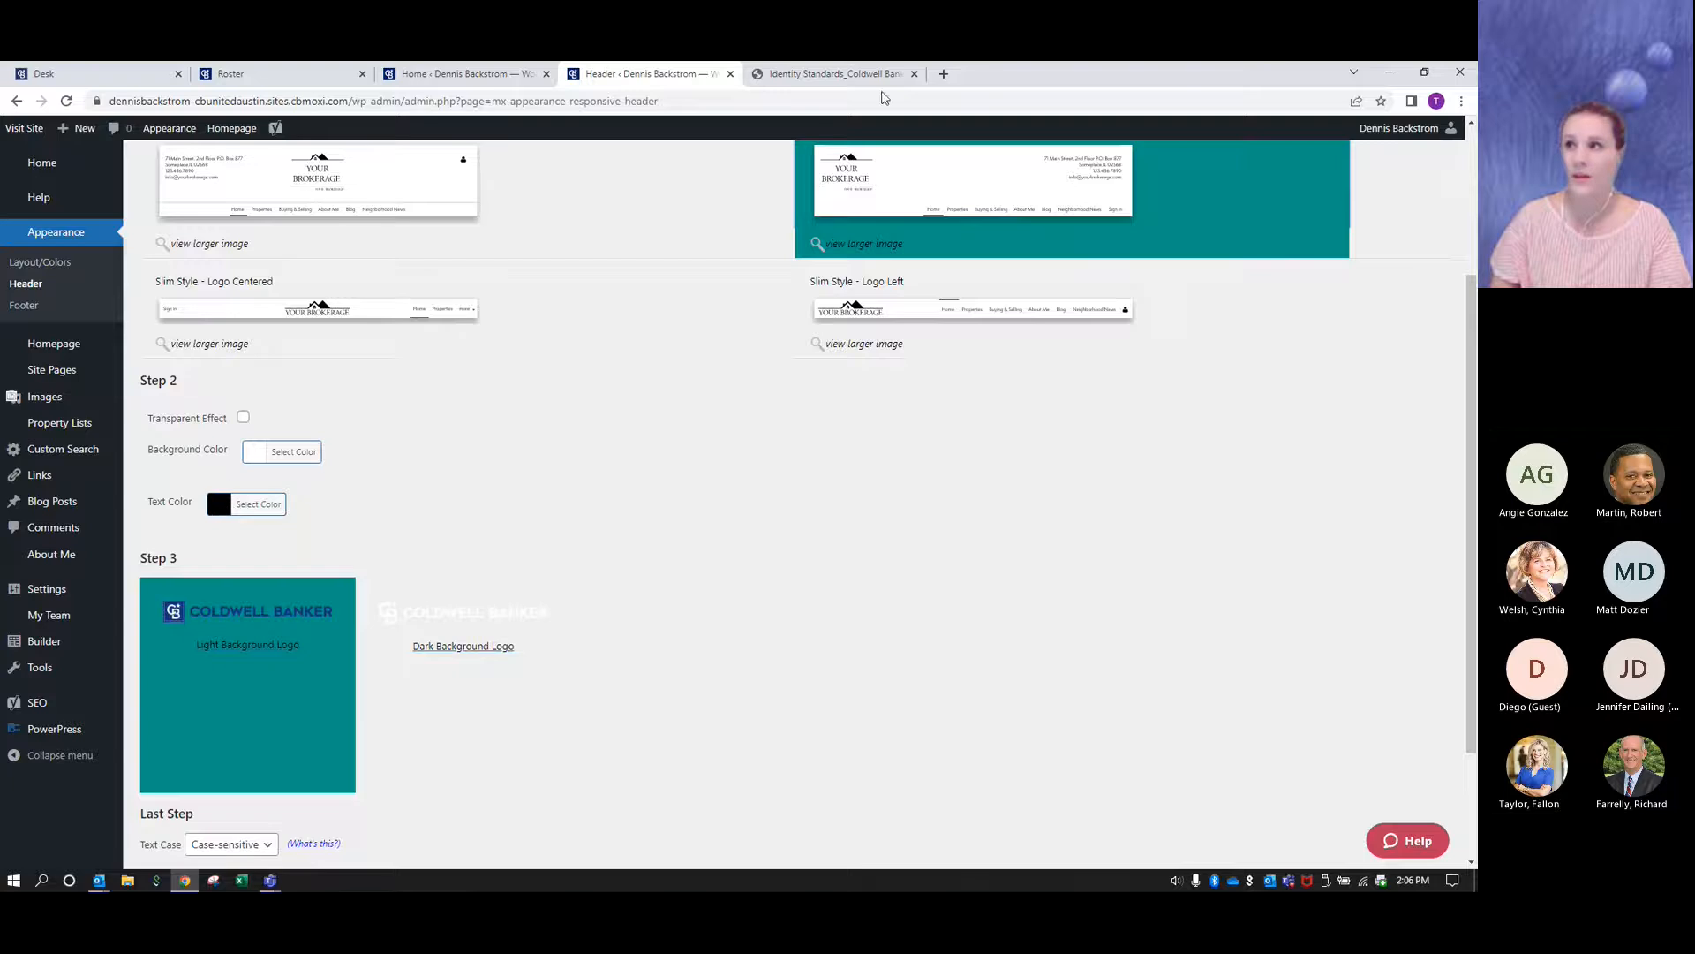
{"action": "left_click", "coordinate": [821, 76]}
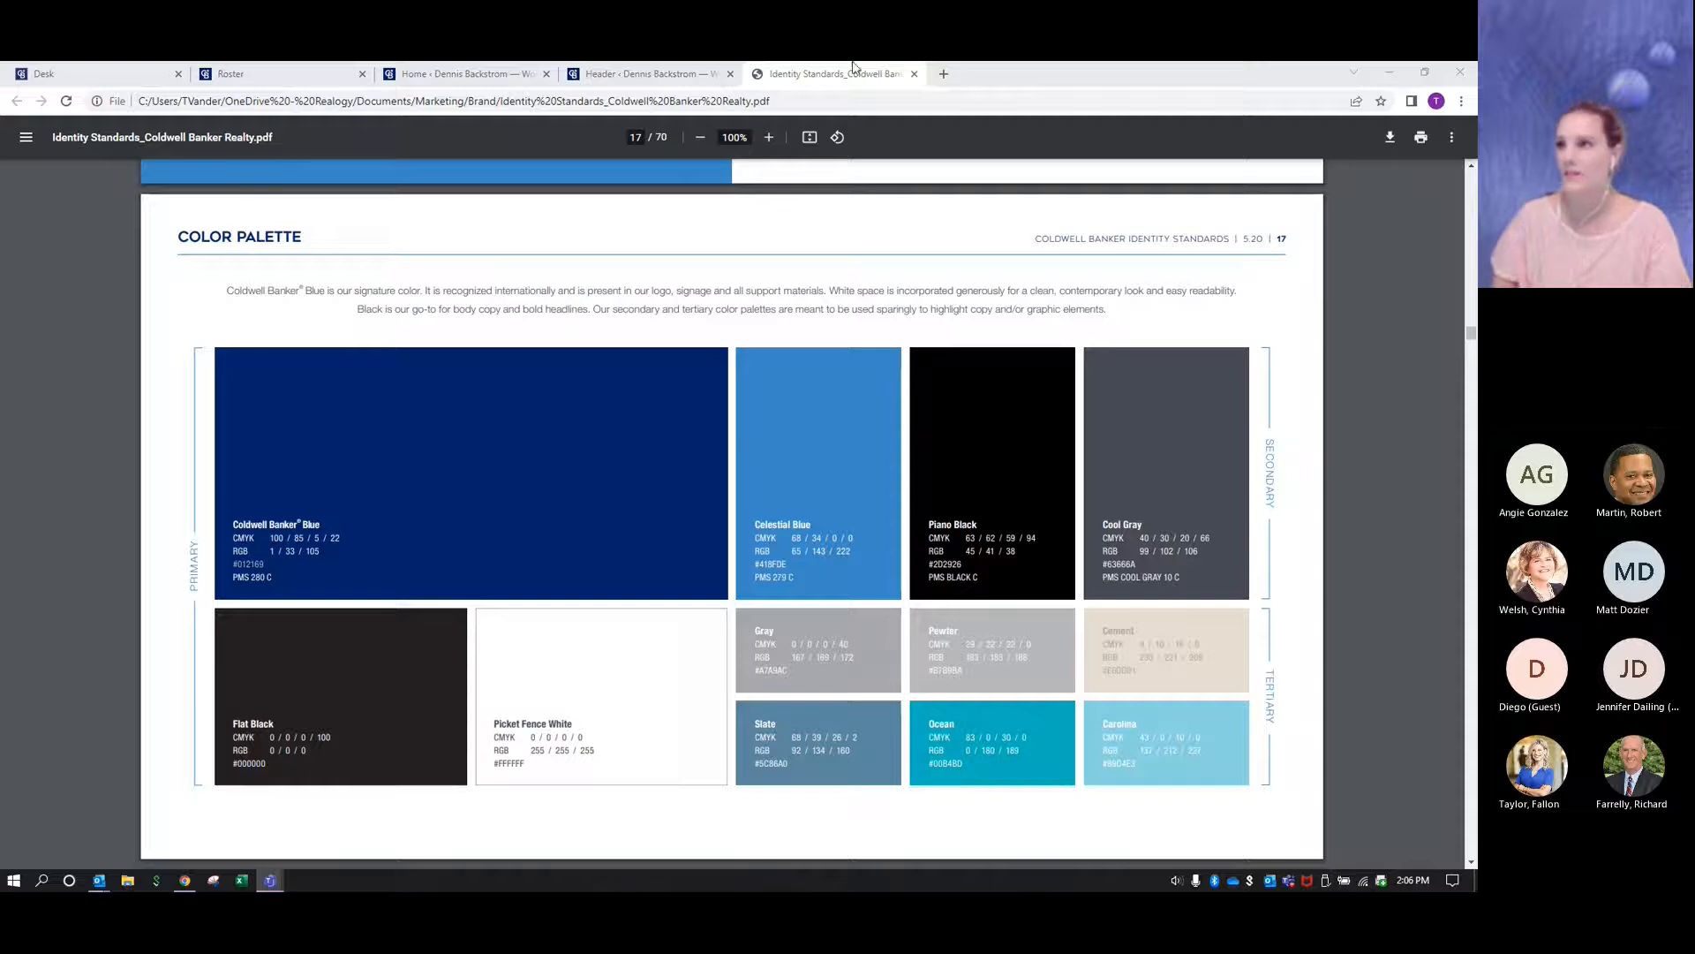
{"action": "left_click", "coordinate": [606, 76]}
{"action": "left_click", "coordinate": [244, 505]}
{"action": "triple_click", "coordinate": [323, 501]}
{"action": "key", "text": "BackSpace"}
{"action": "type", "text": "#012169"}
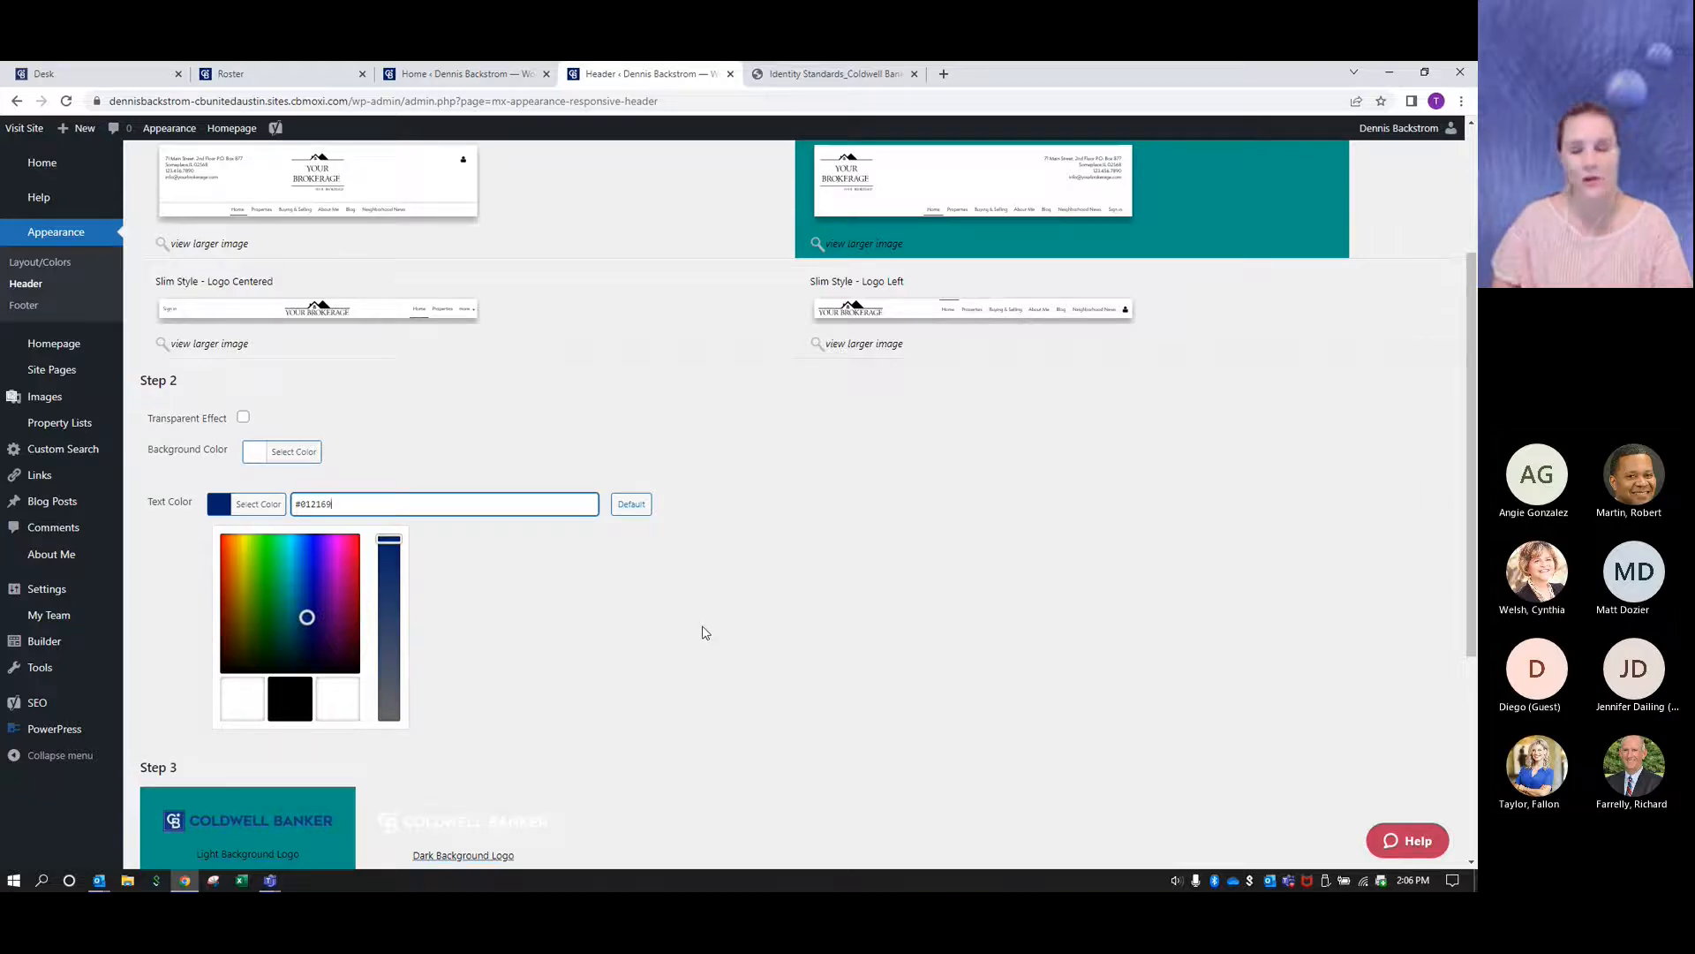
{"action": "left_click", "coordinate": [705, 632]}
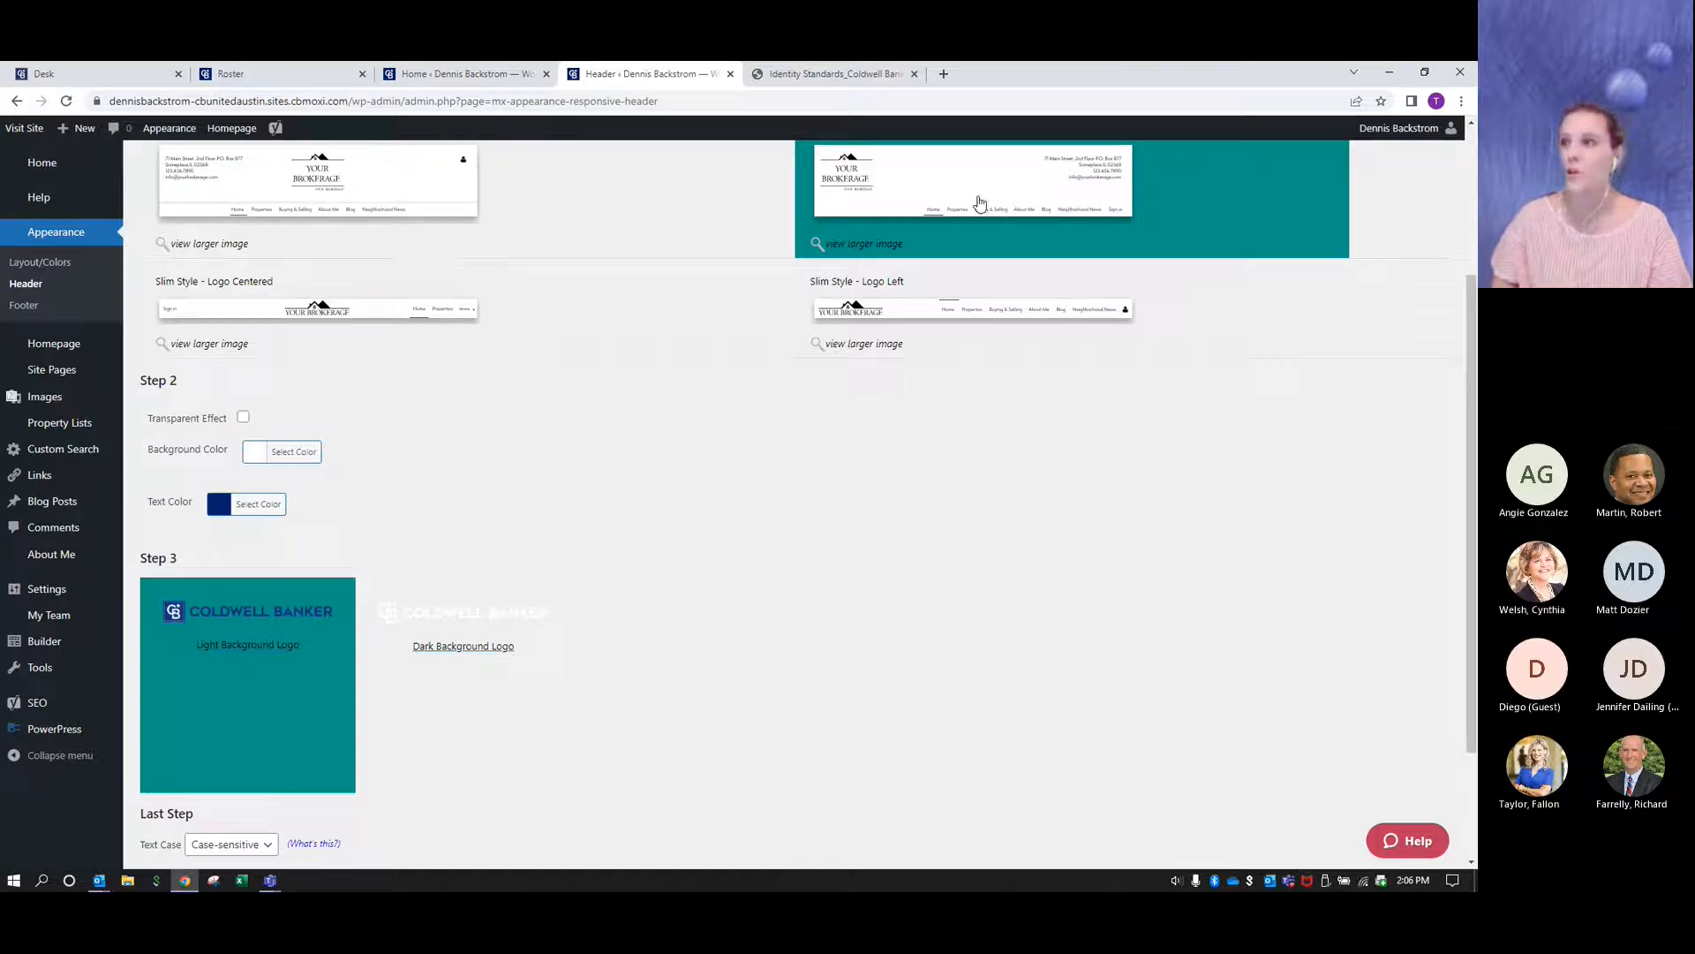
- Search the web for "hex color for purple" and open the Shades of Purple page on HTML Color Codes
{"action": "left_click", "coordinate": [943, 74]}
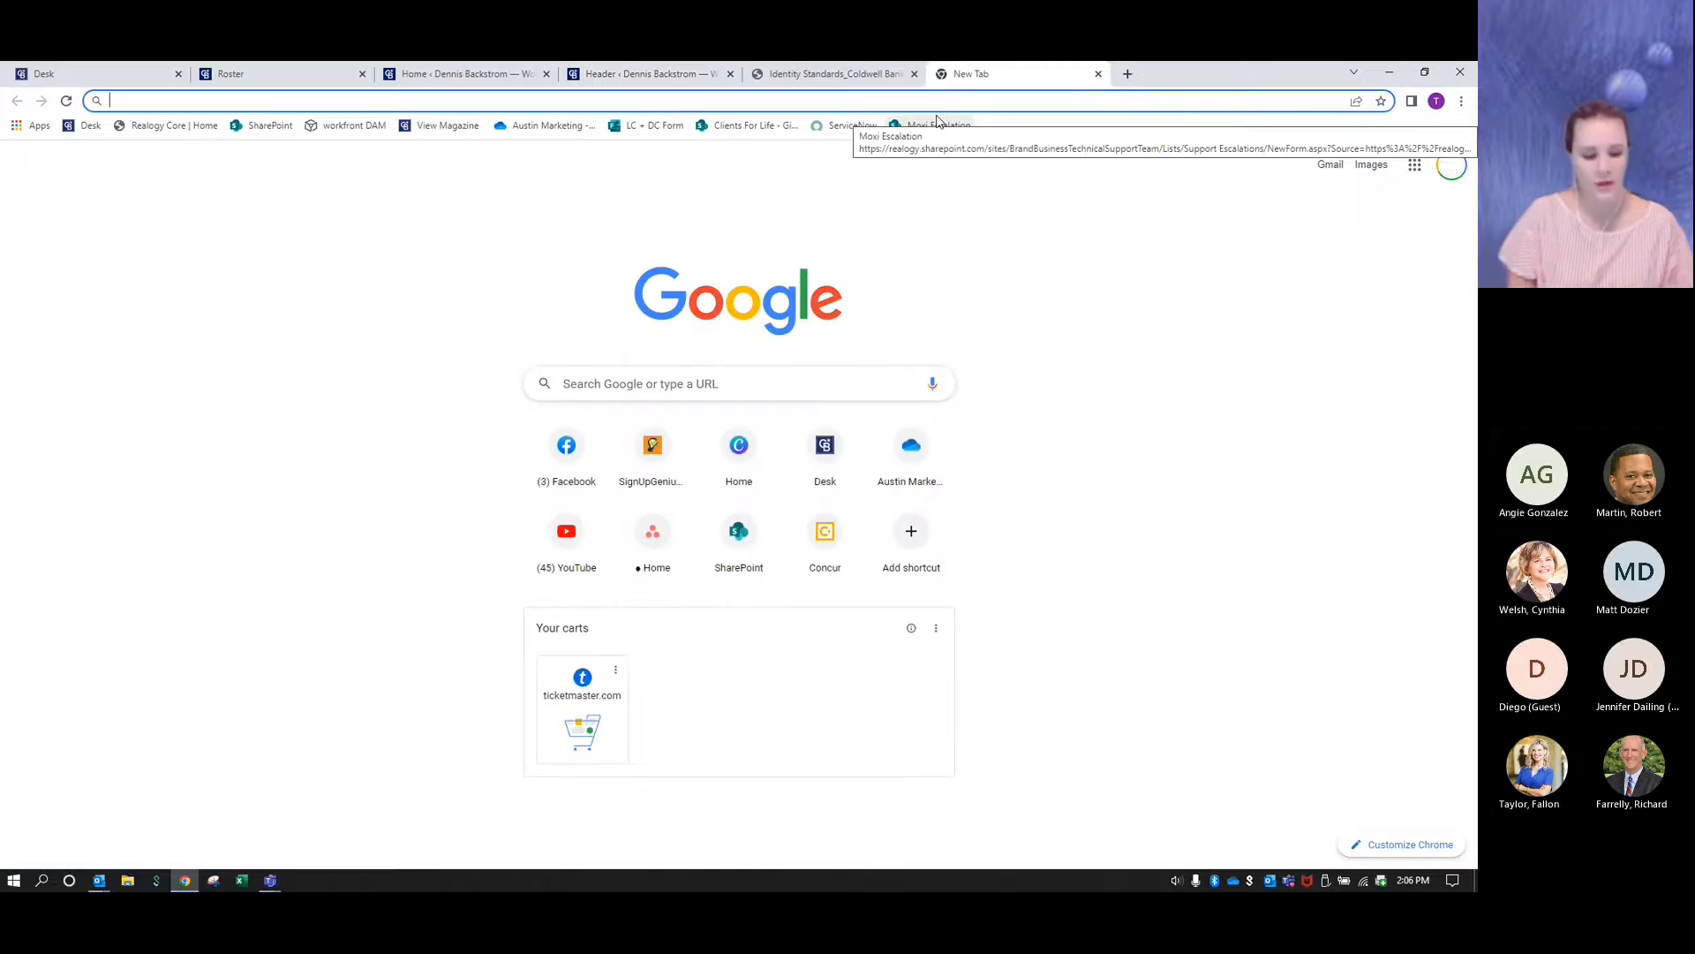
{"action": "type", "text": "hex color f"}
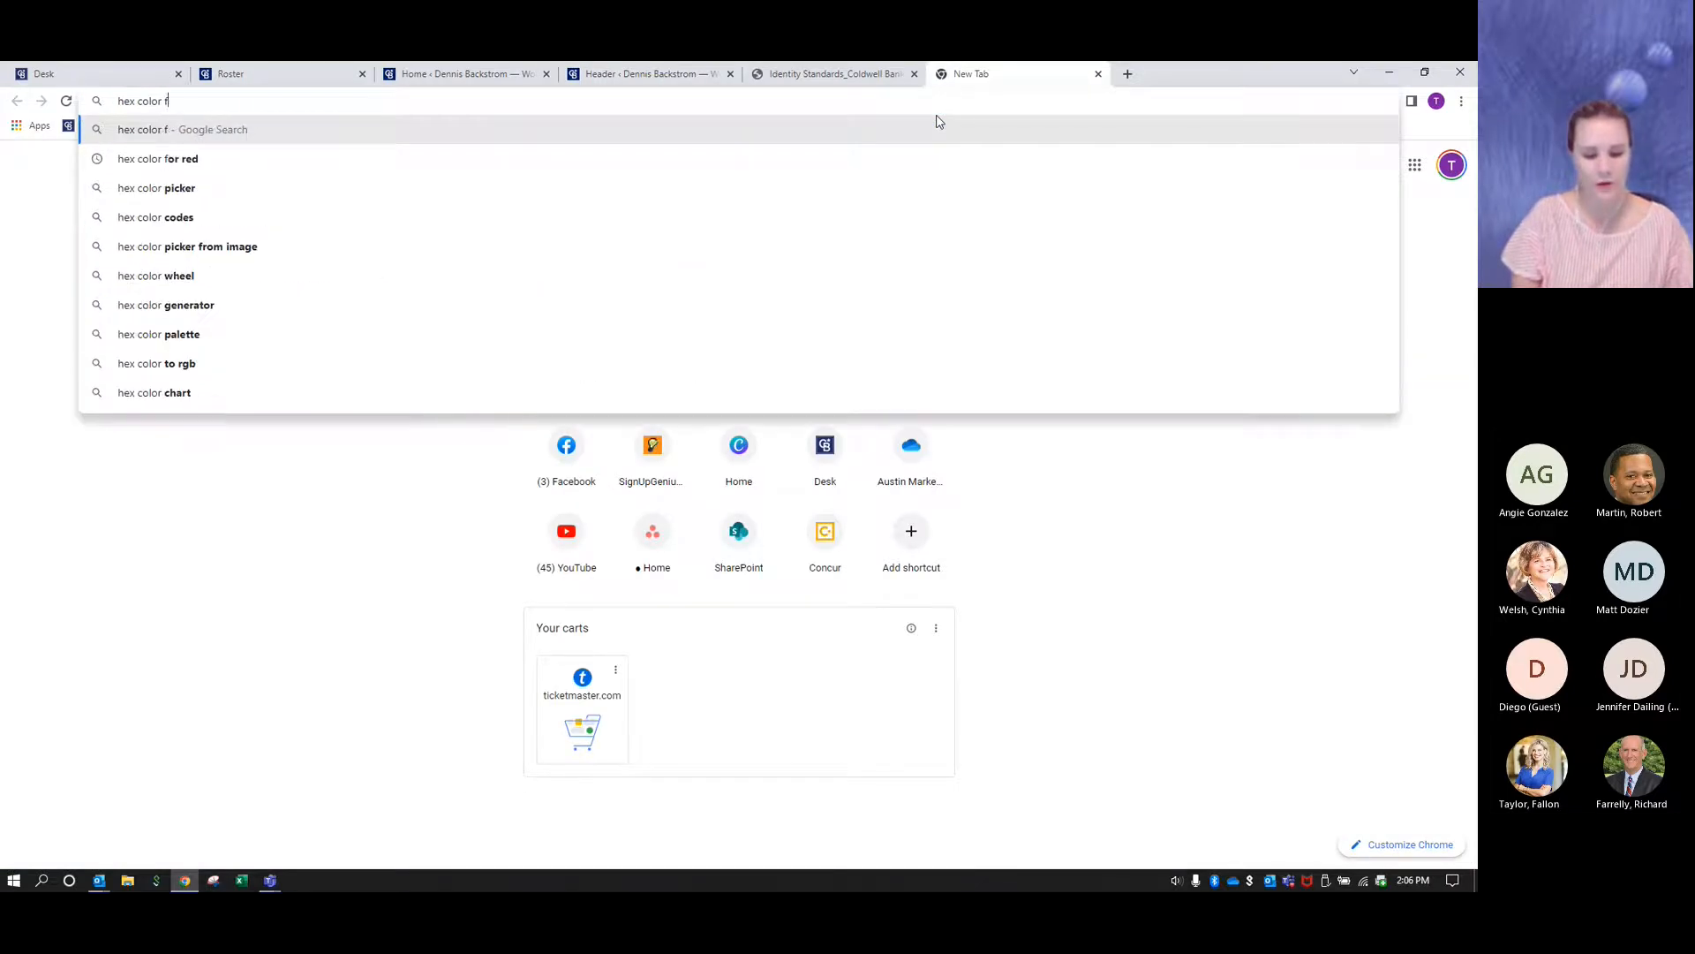
{"action": "type", "text": "or purple"}
{"action": "key", "text": "Return"}
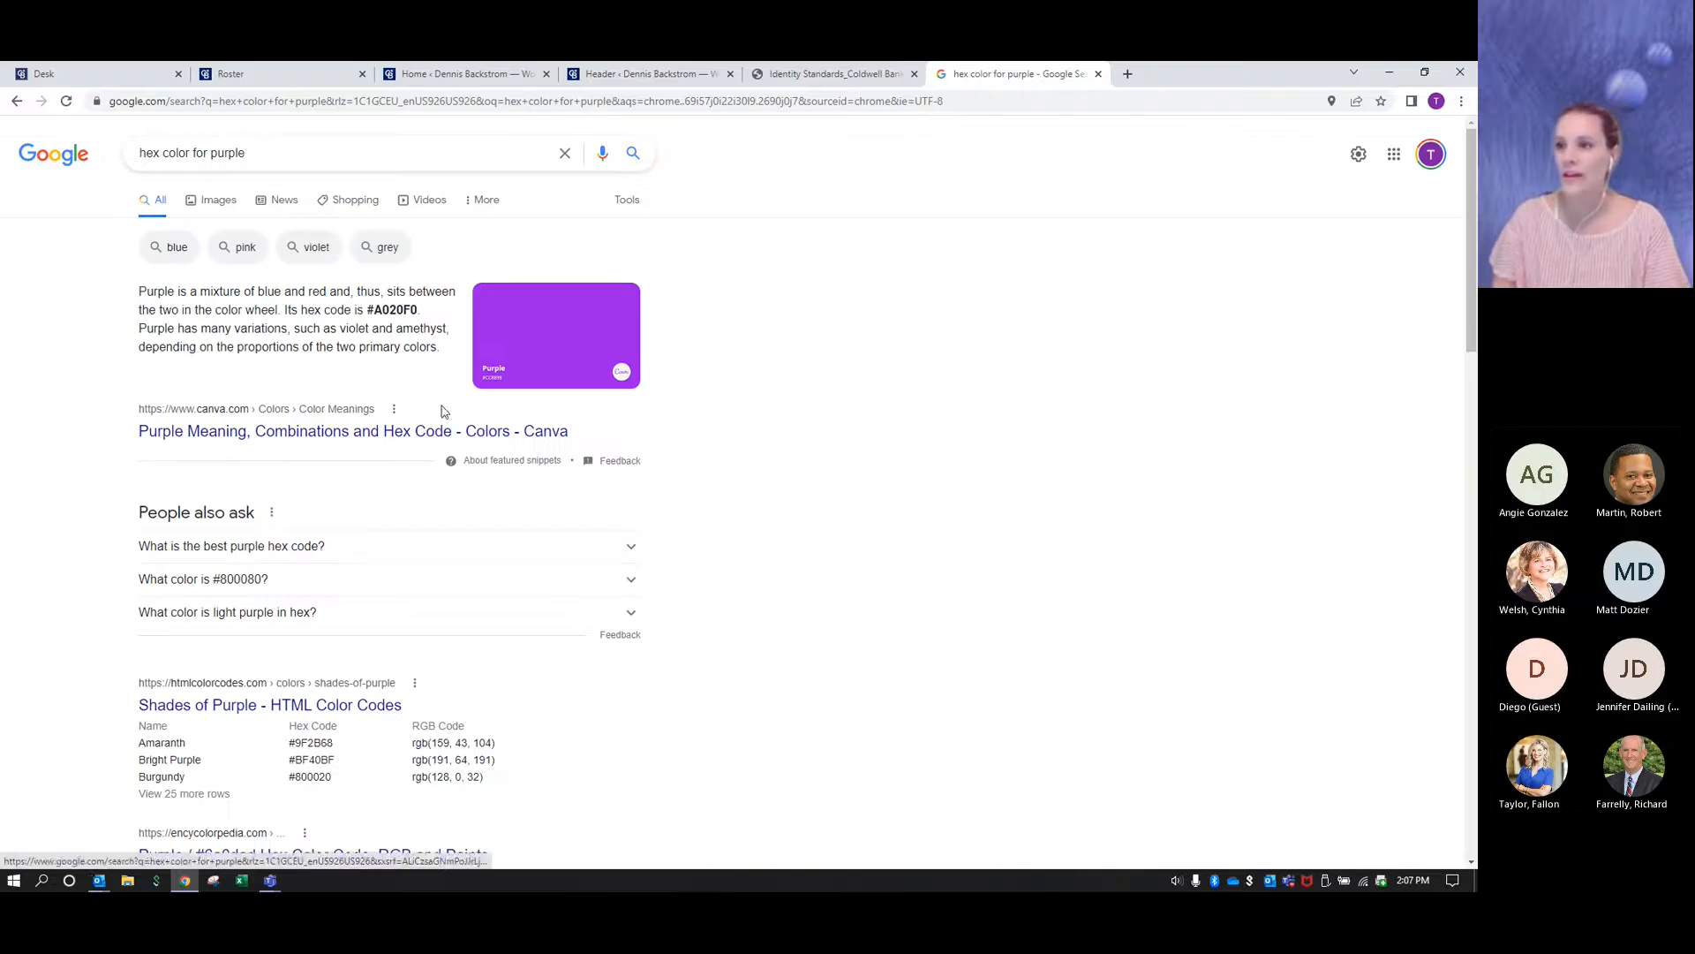
{"action": "left_click", "coordinate": [327, 669]}
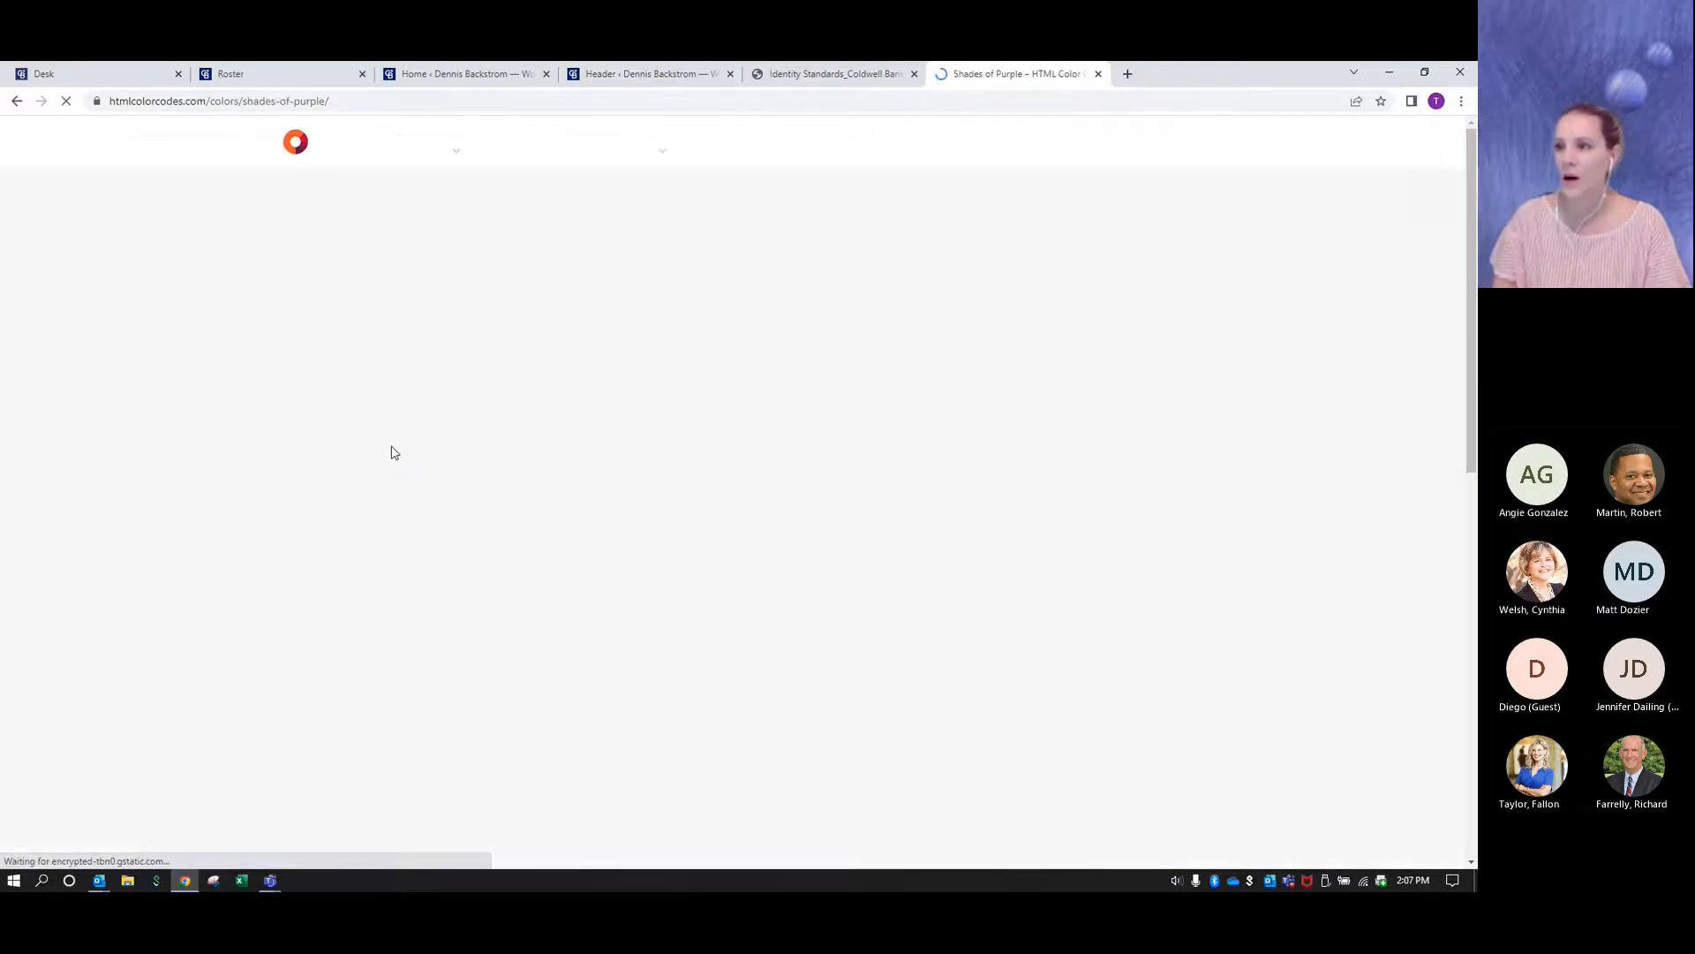
- Look through the list of purple shades and highlight the hex code of Light Violet, #CF9FFF
{"action": "scroll", "coordinate": [389, 512], "scroll_direction": "down", "scroll_amount": 3}
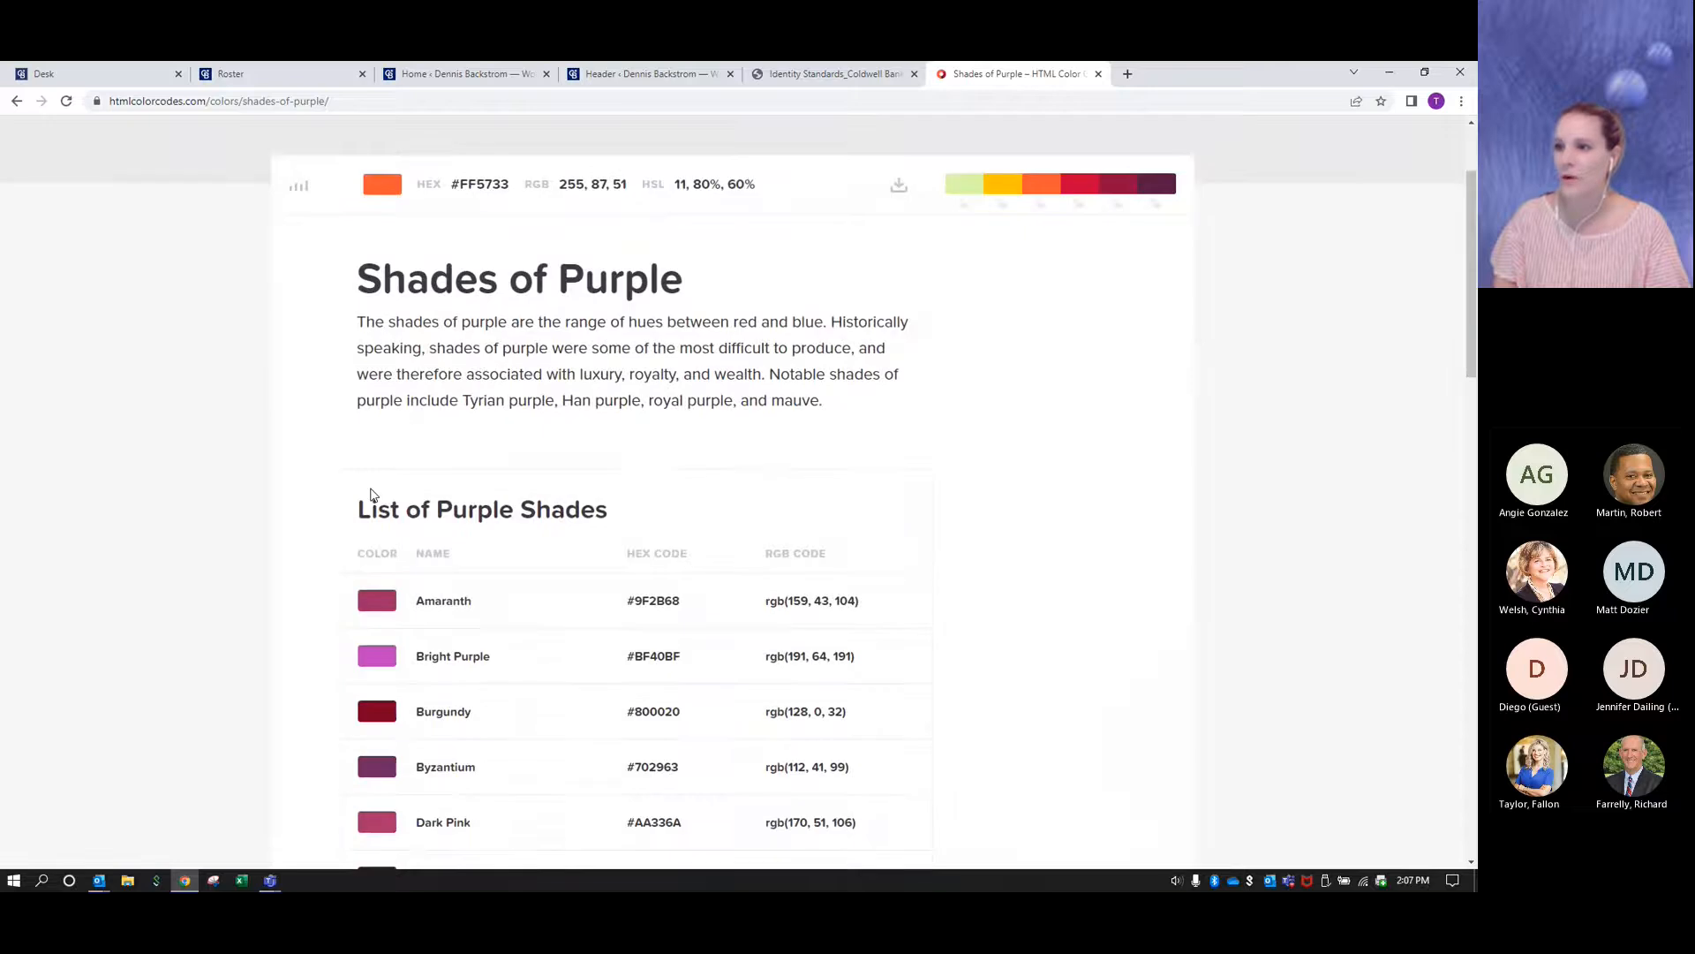
{"action": "scroll", "coordinate": [412, 637], "scroll_direction": "down", "scroll_amount": 2}
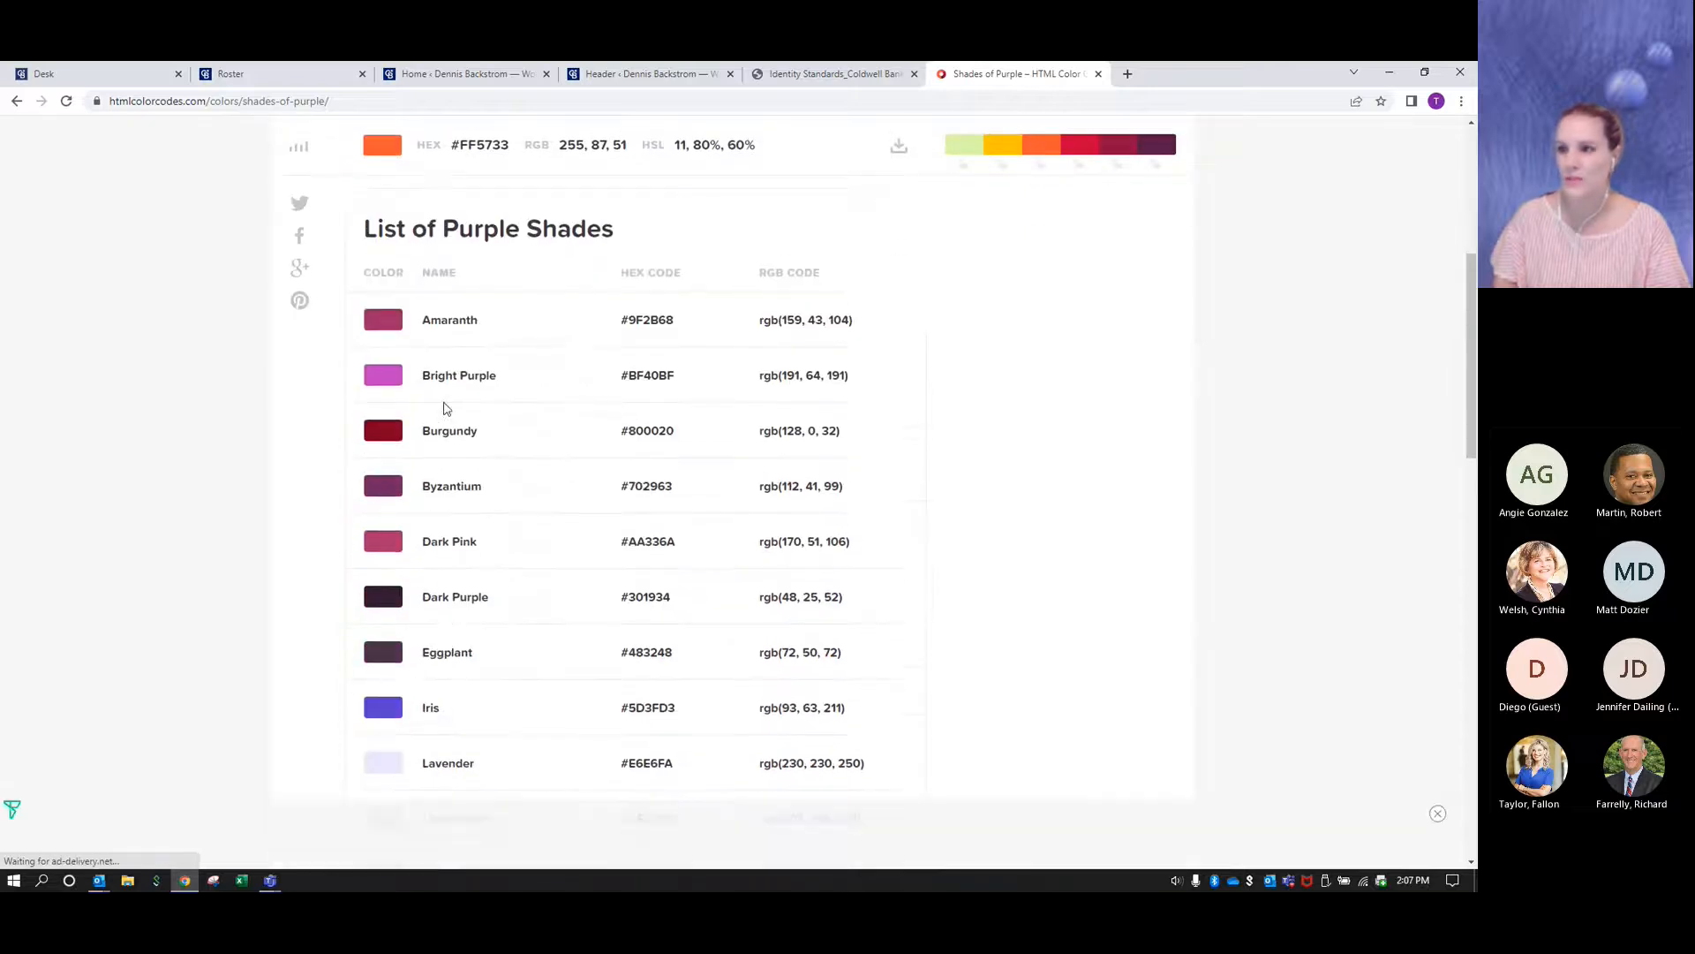
{"action": "scroll", "coordinate": [445, 658], "scroll_direction": "down", "scroll_amount": 4}
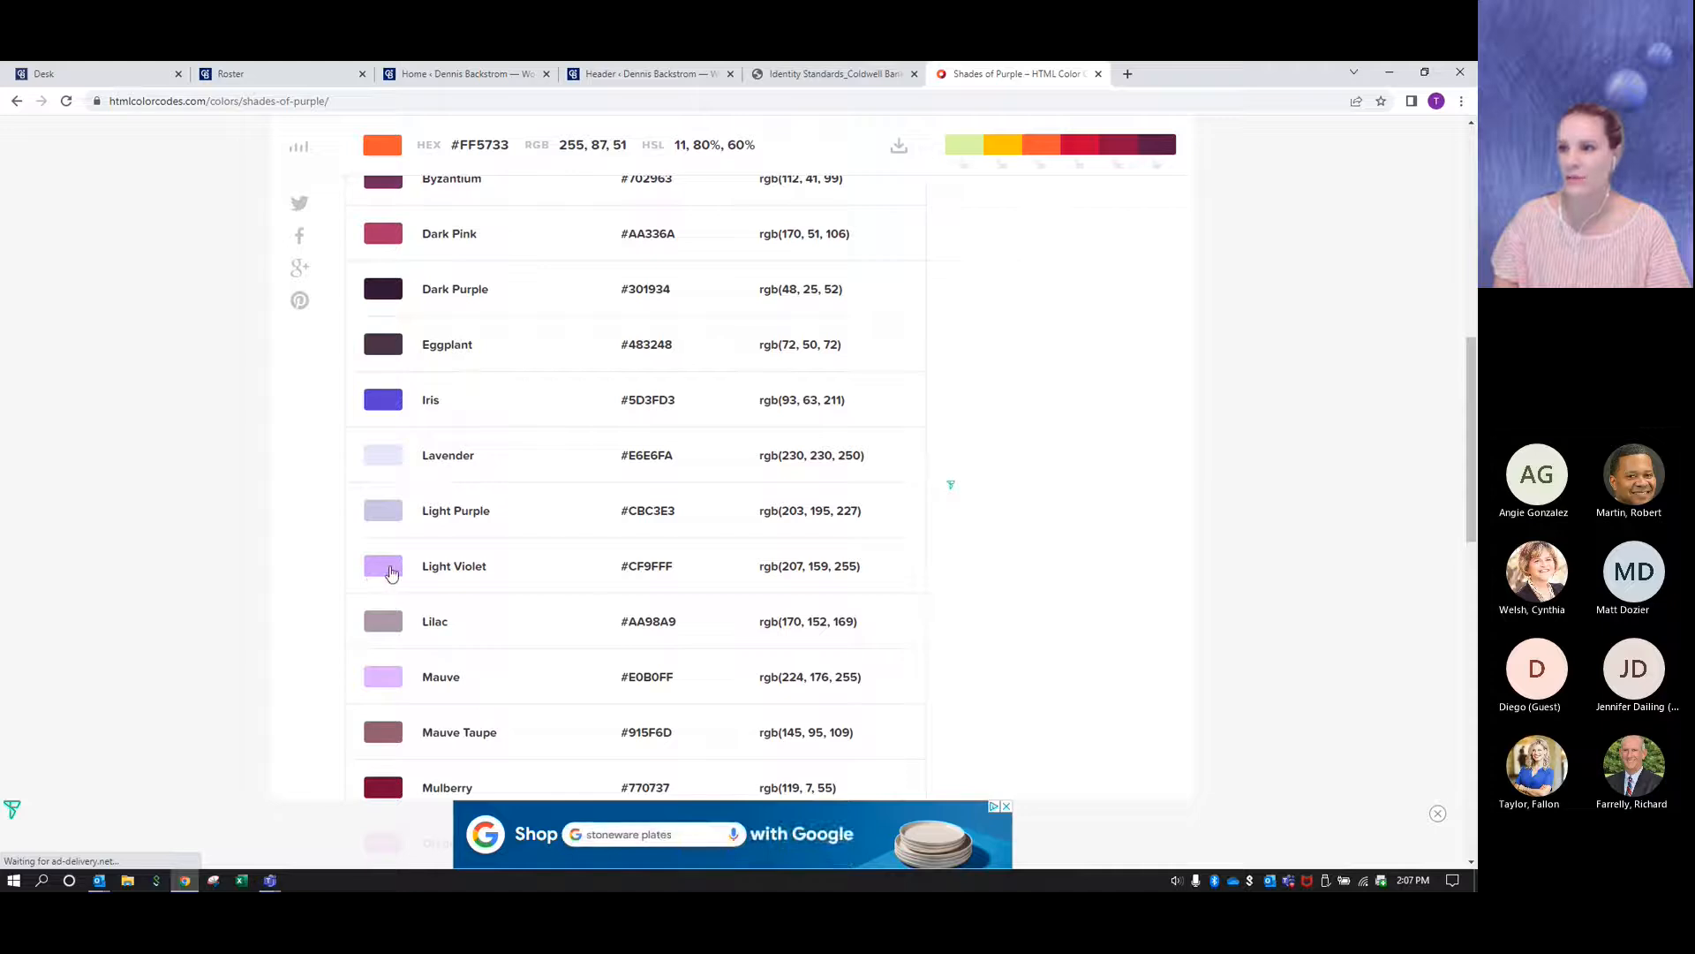
{"action": "left_click_drag", "start_coordinate": [681, 571], "coordinate": [621, 572]}
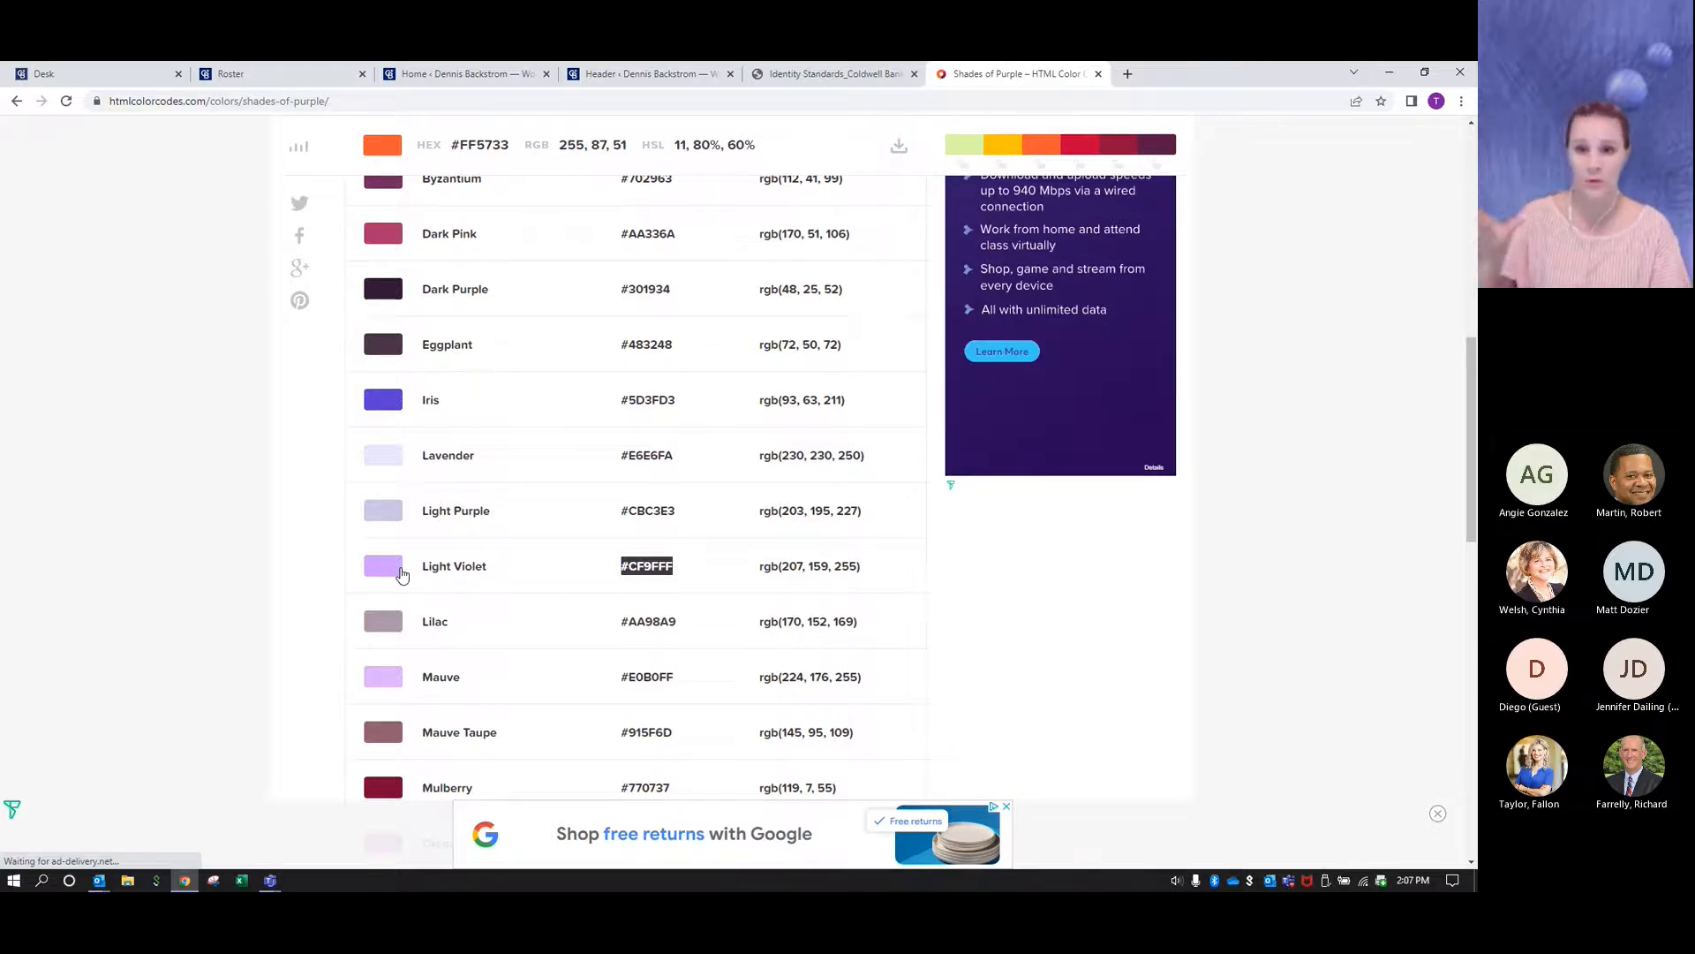
{"action": "scroll", "coordinate": [402, 575], "scroll_direction": "down", "scroll_amount": 4}
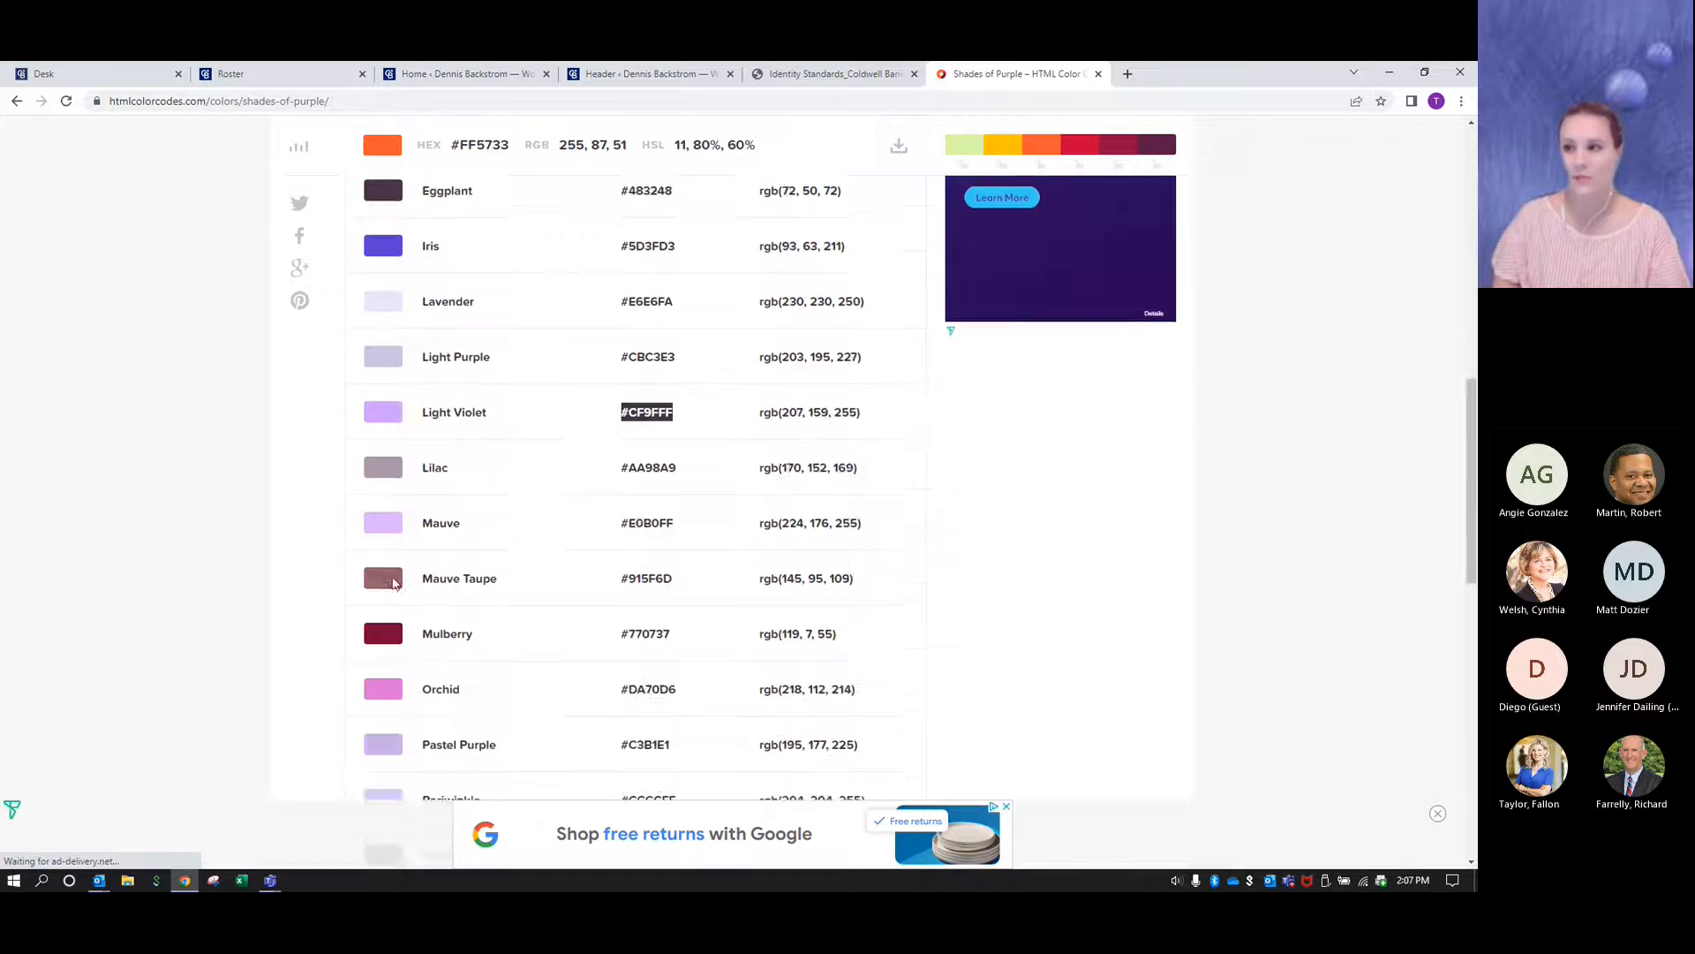
{"action": "scroll", "coordinate": [395, 588], "scroll_direction": "up", "scroll_amount": 6}
{"action": "scroll", "coordinate": [388, 585], "scroll_direction": "up", "scroll_amount": 4}
{"action": "scroll", "coordinate": [371, 582], "scroll_direction": "down", "scroll_amount": 2}
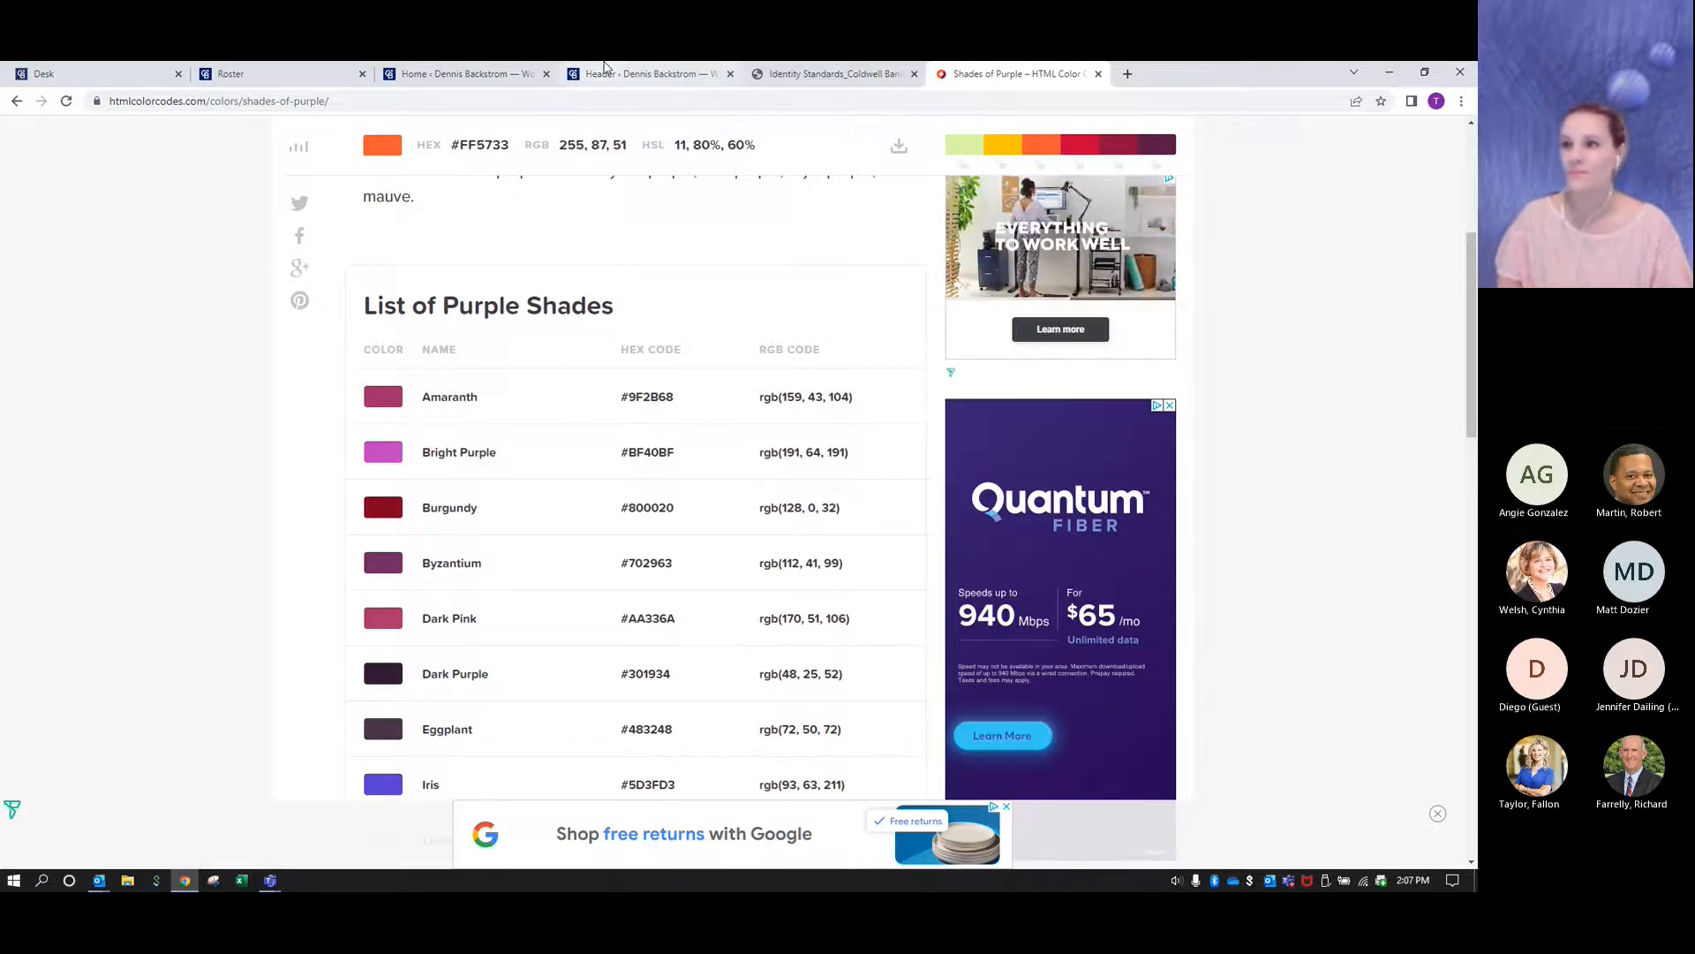
- Return to the Header Settings page and publish the header changes
{"action": "left_click", "coordinate": [618, 73]}
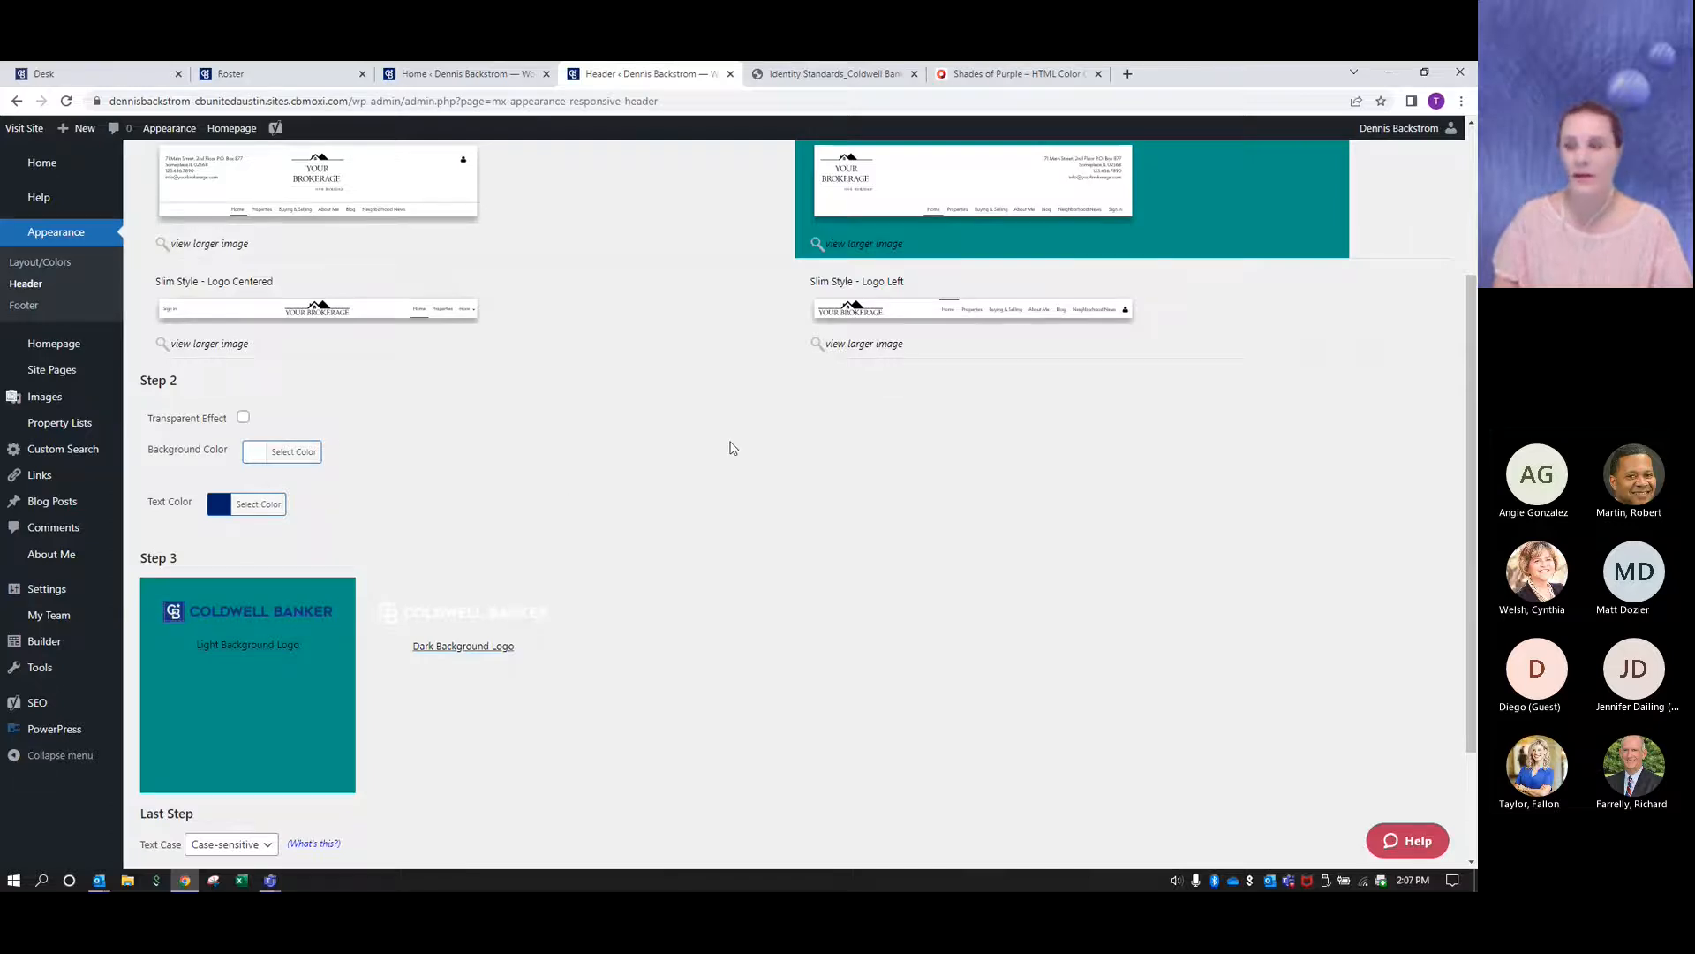
{"action": "scroll", "coordinate": [732, 448], "scroll_direction": "down", "scroll_amount": 2}
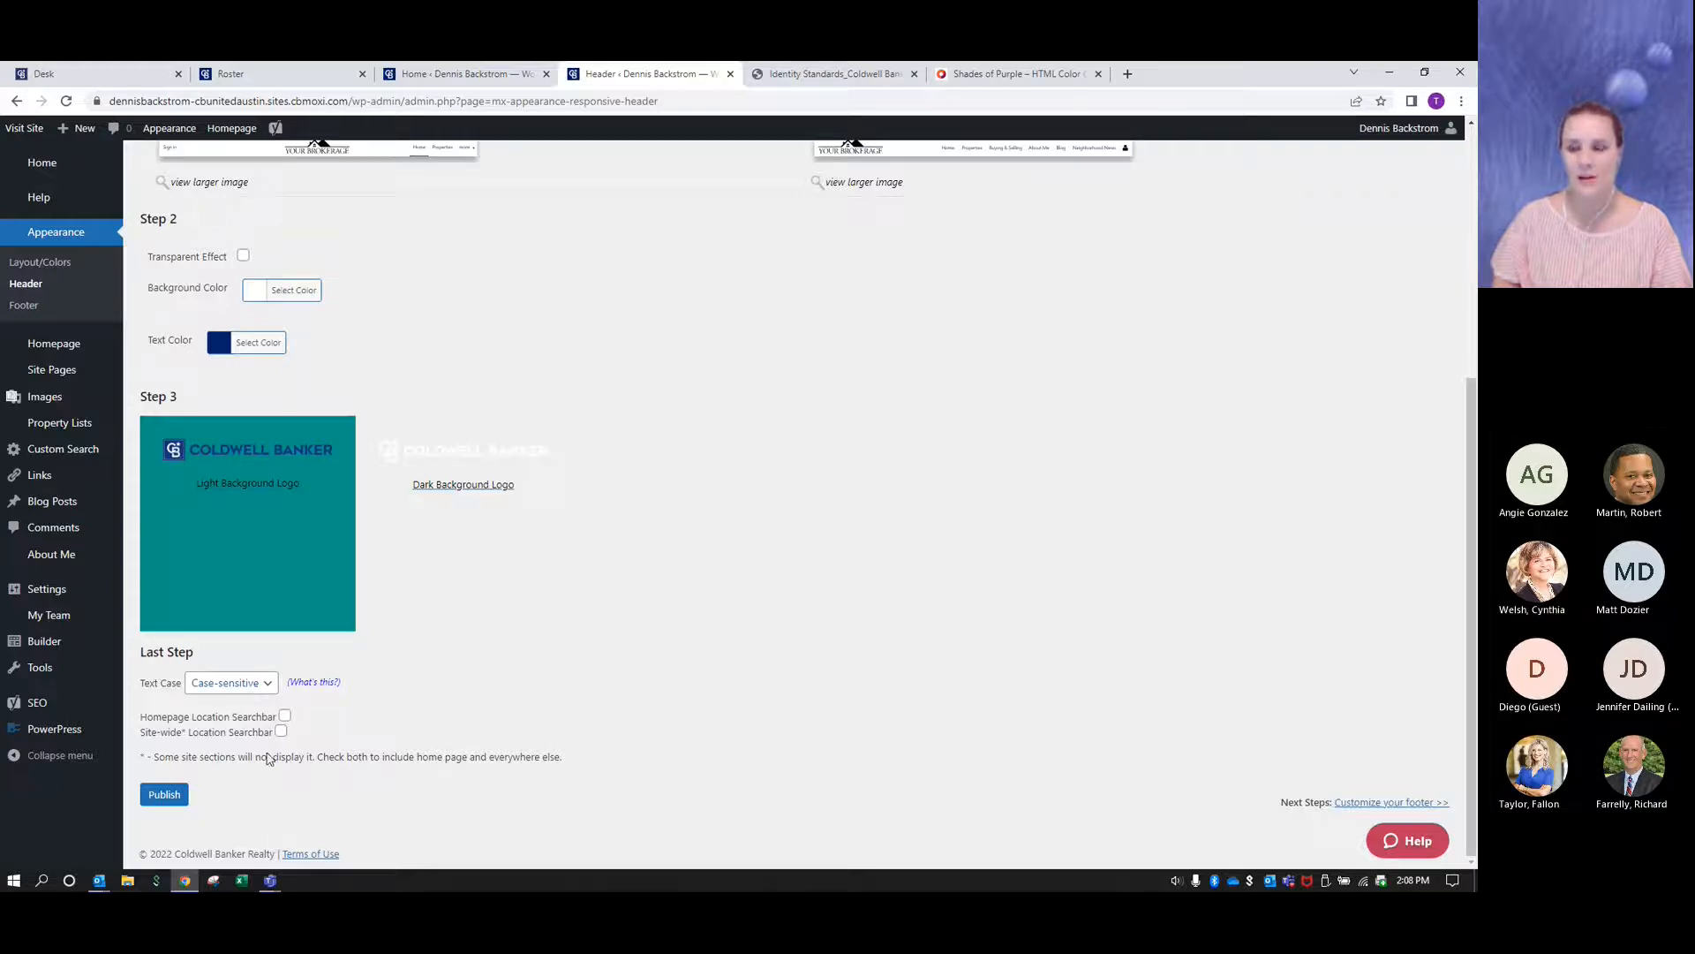
{"action": "left_click", "coordinate": [164, 797]}
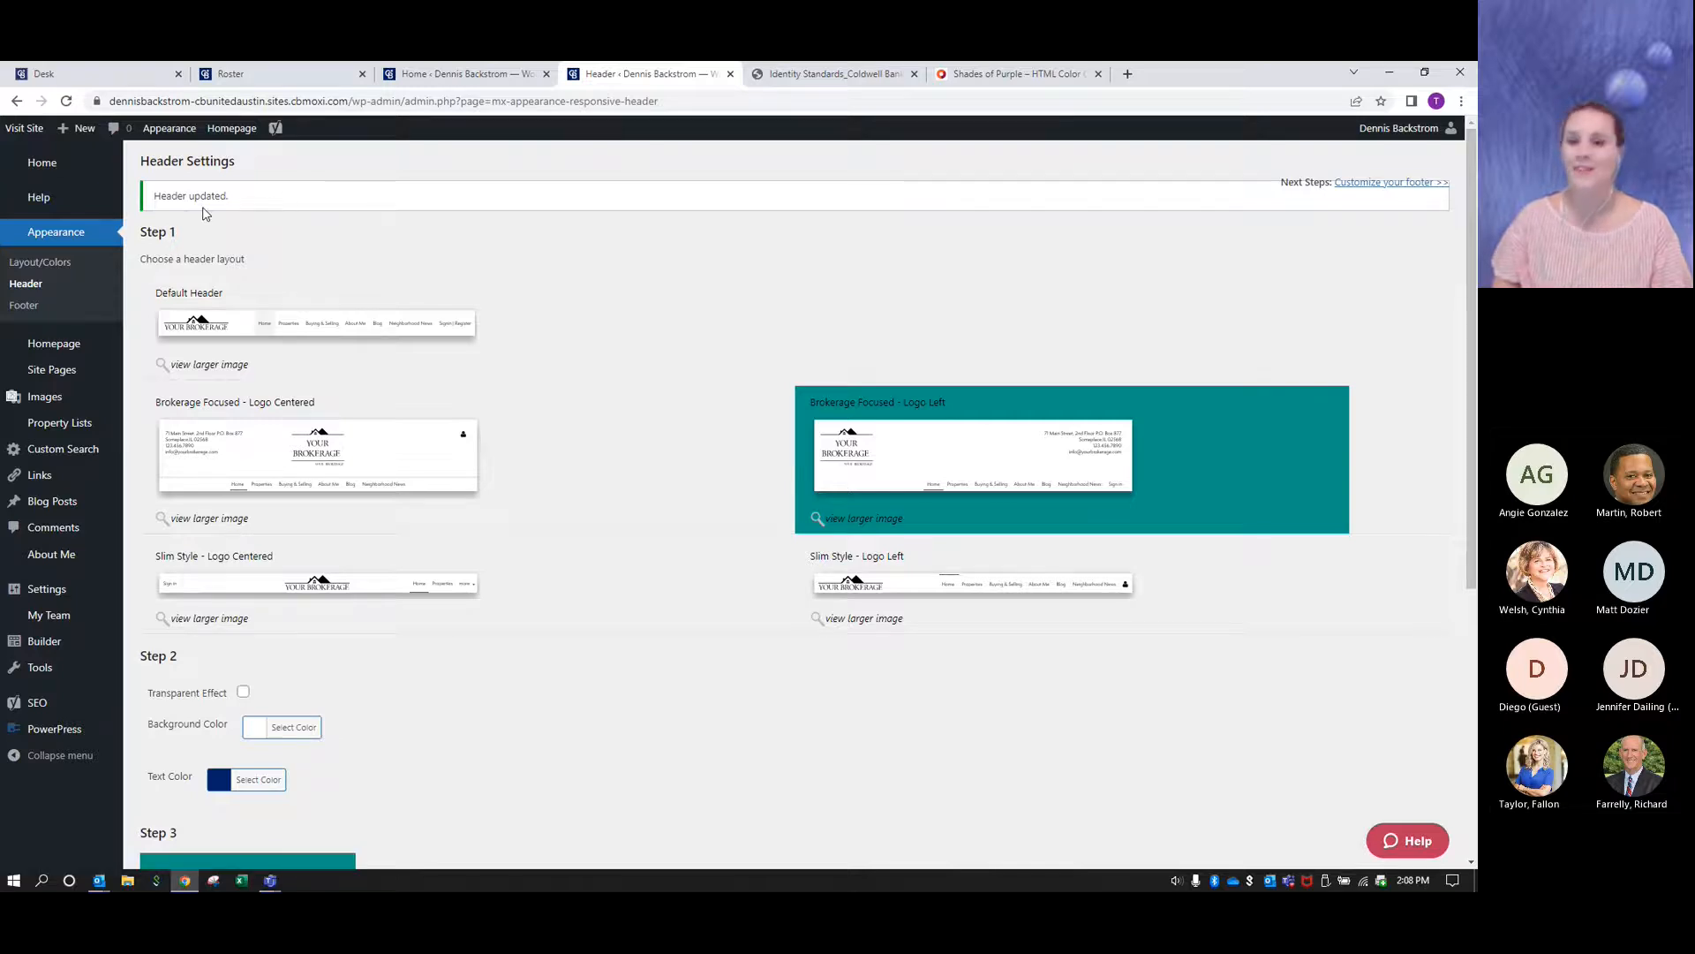
- Open the live website to check the header's logo, contact details and navigation menu, then close the preview
{"action": "left_click", "coordinate": [29, 131]}
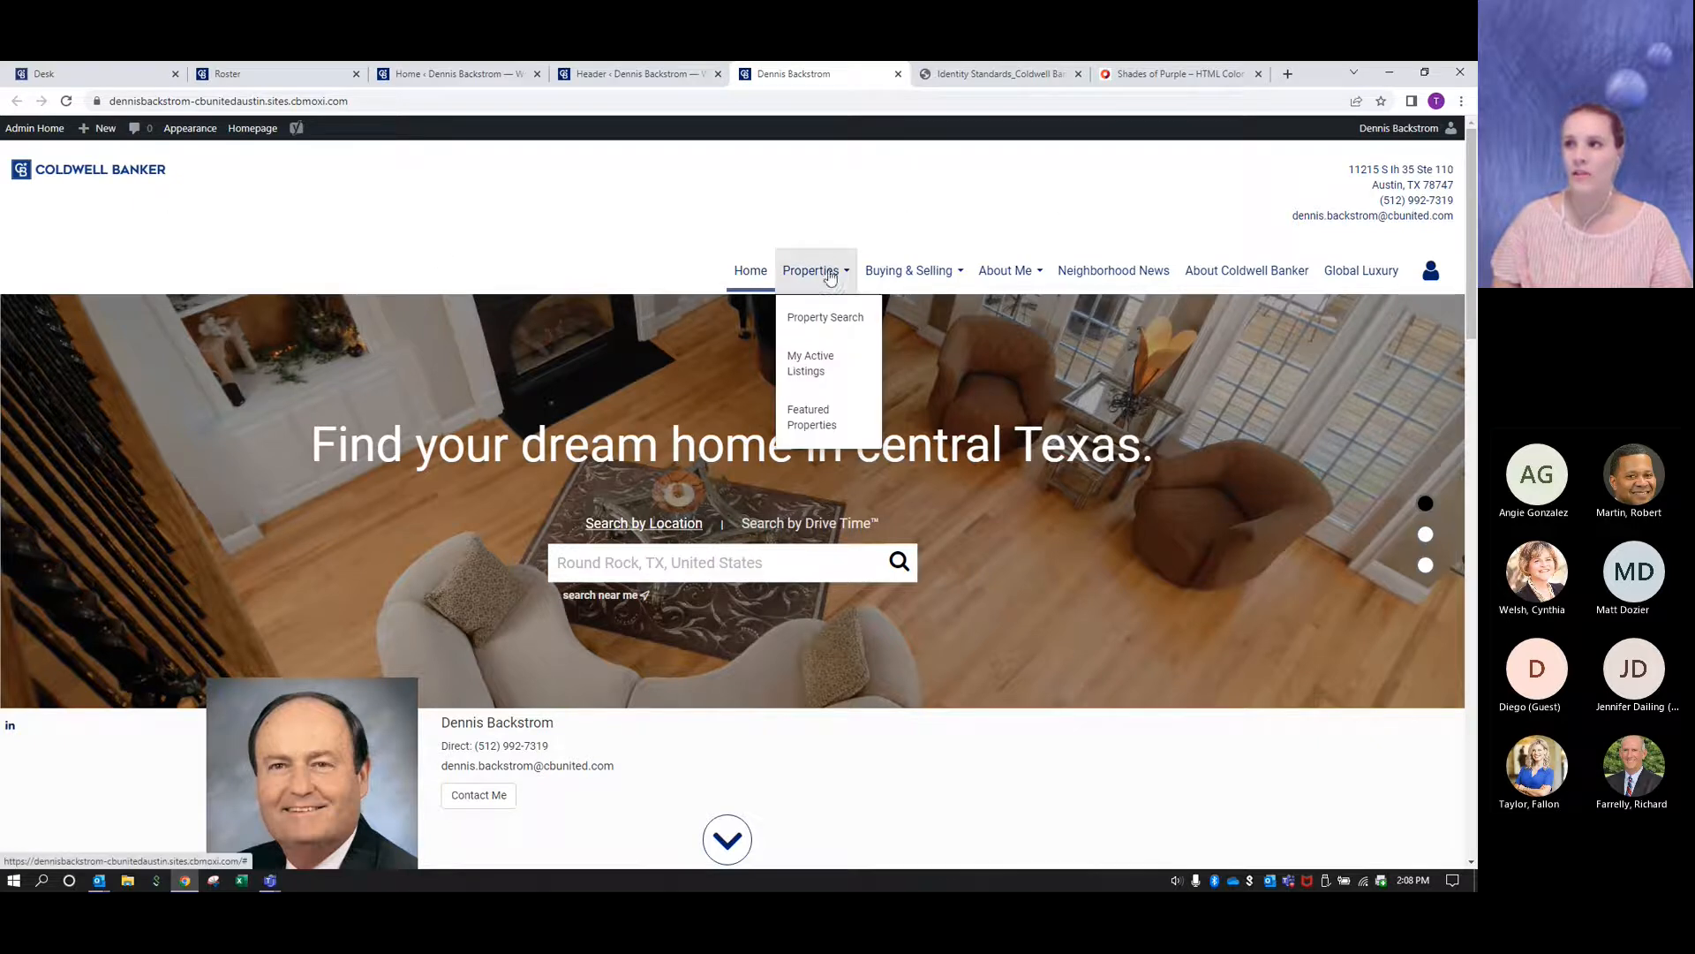
{"action": "mouse_move", "coordinate": [985, 279]}
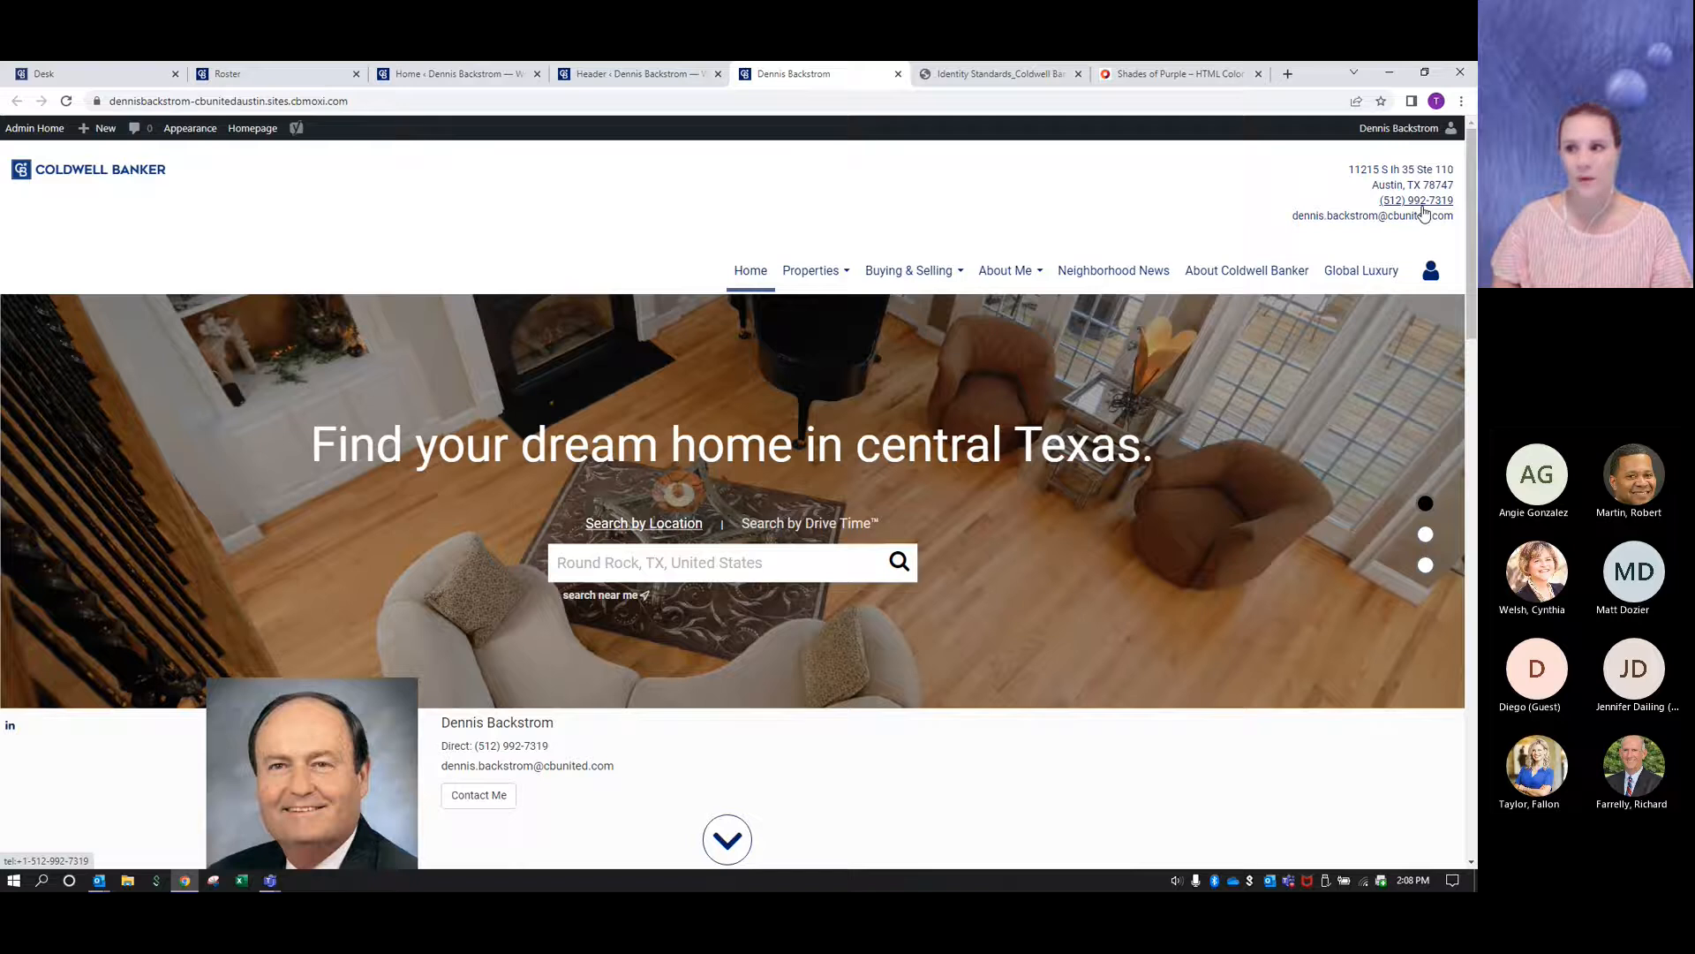
{"action": "scroll", "coordinate": [908, 406], "scroll_direction": "down", "scroll_amount": 3}
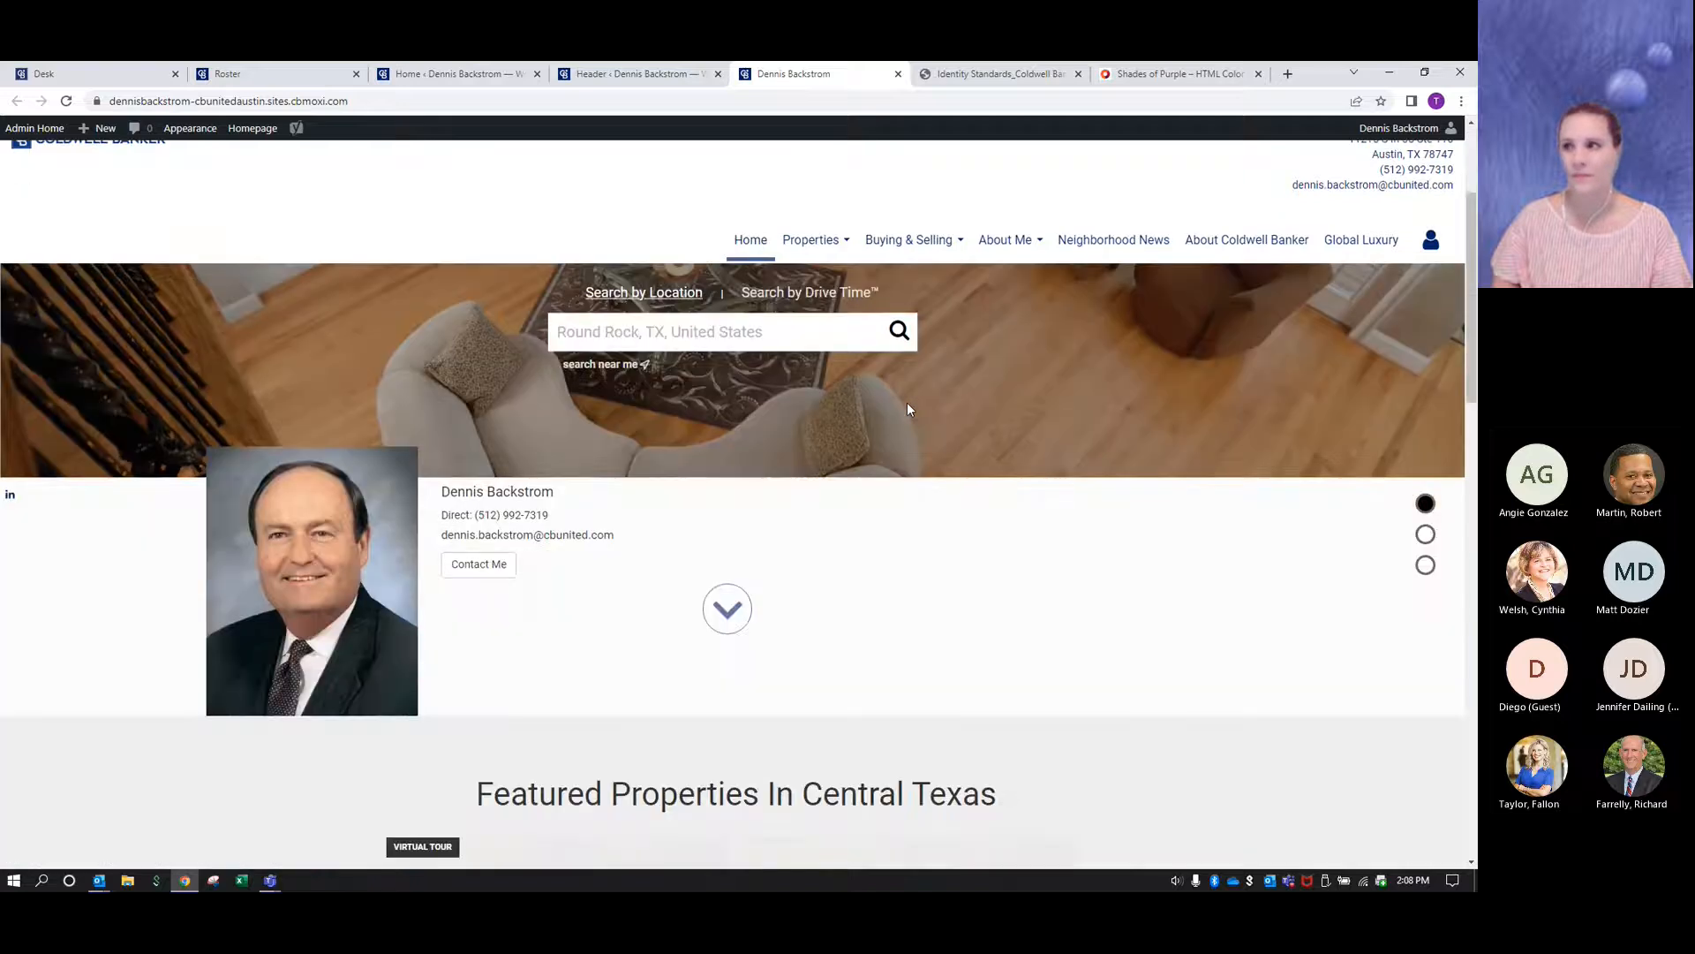
{"action": "scroll", "coordinate": [907, 409], "scroll_direction": "up", "scroll_amount": 3}
{"action": "key", "text": "ctrl+w"}
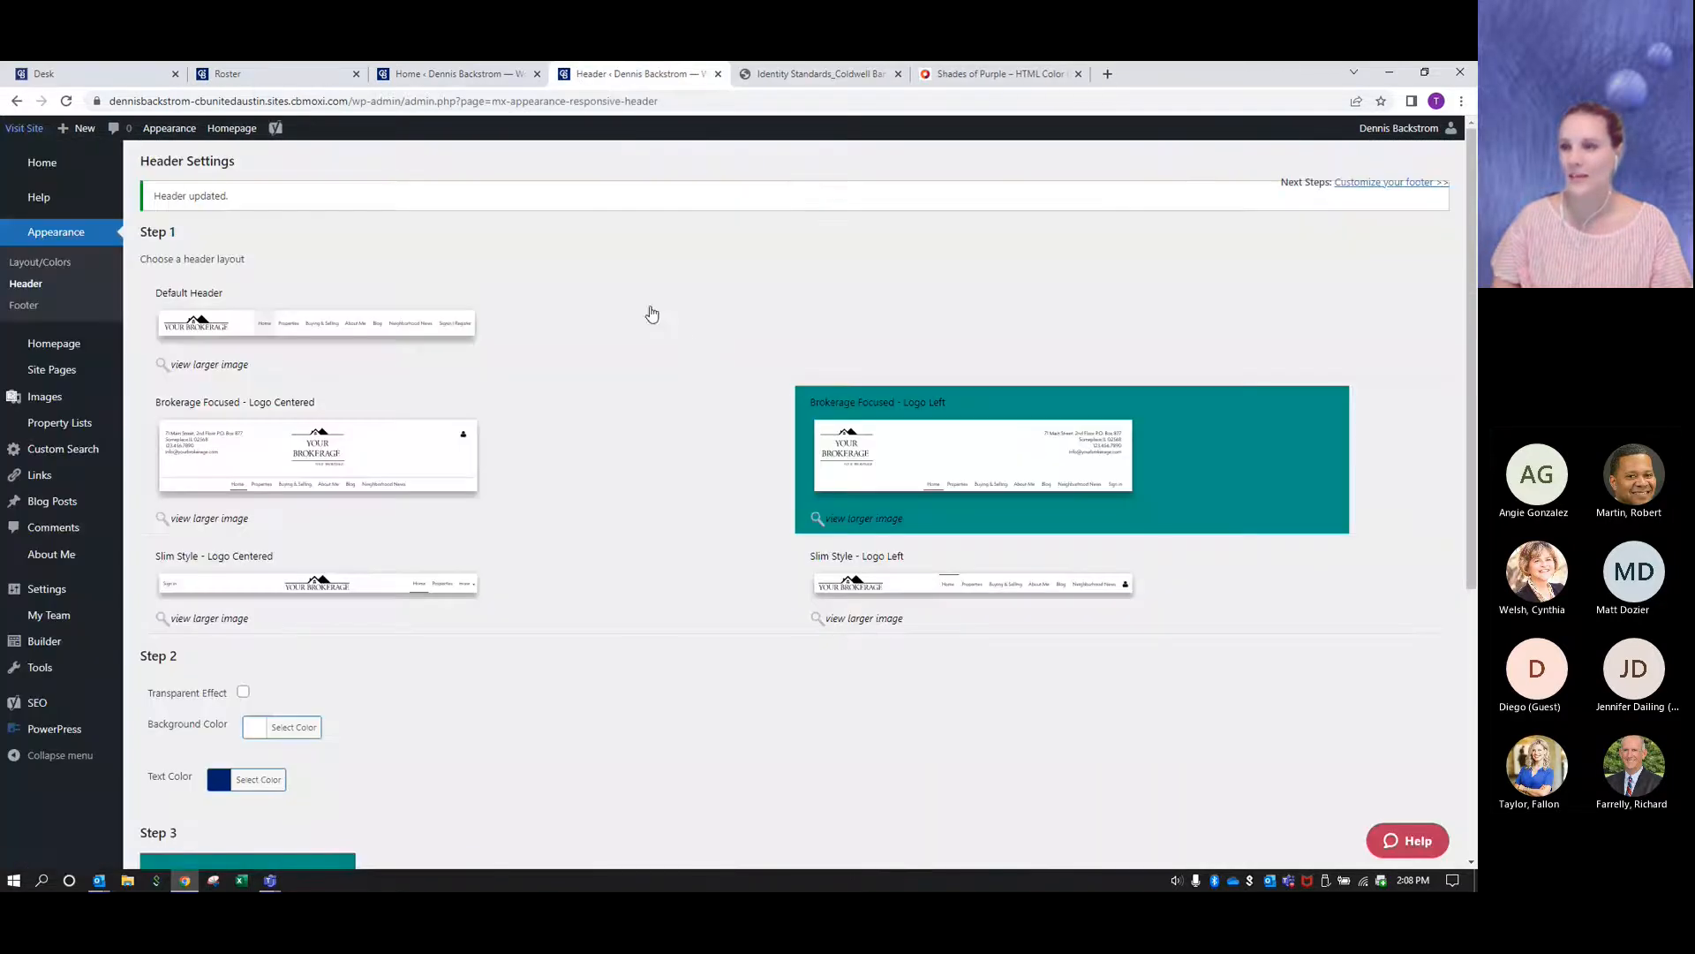
- Choose the Brokerage Focused - Logo Left header layout again and publish the header settings
{"action": "left_click", "coordinate": [926, 443]}
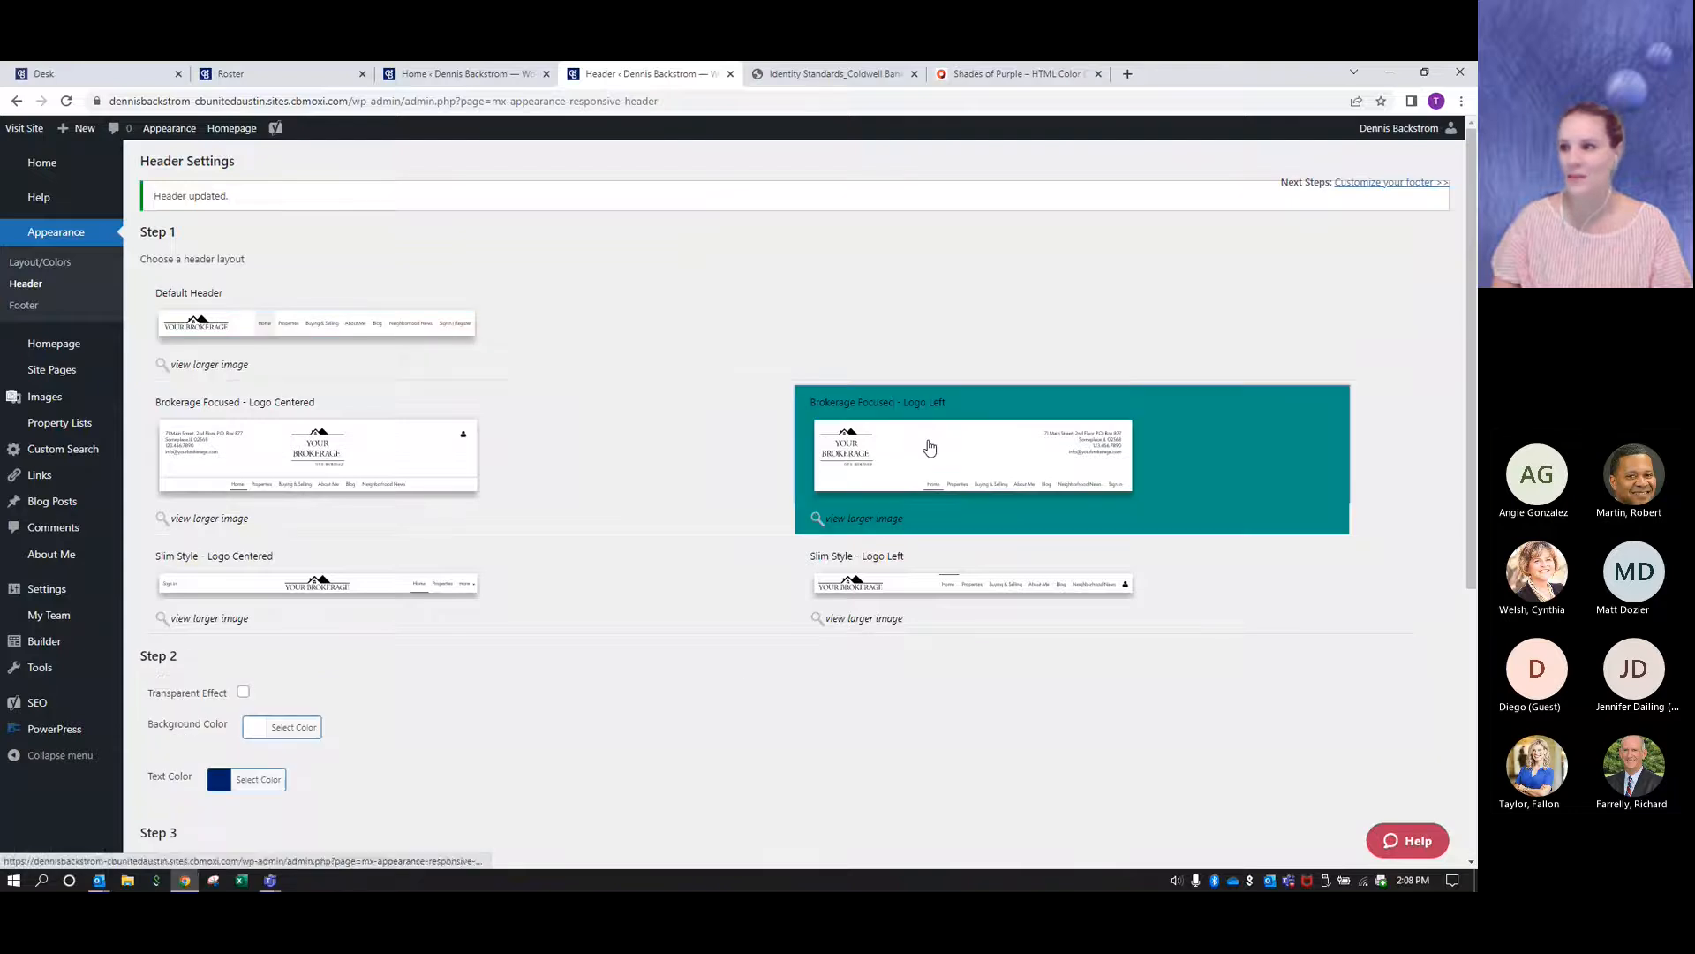
{"action": "scroll", "coordinate": [743, 687], "scroll_direction": "down", "scroll_amount": 5}
{"action": "left_click", "coordinate": [181, 795]}
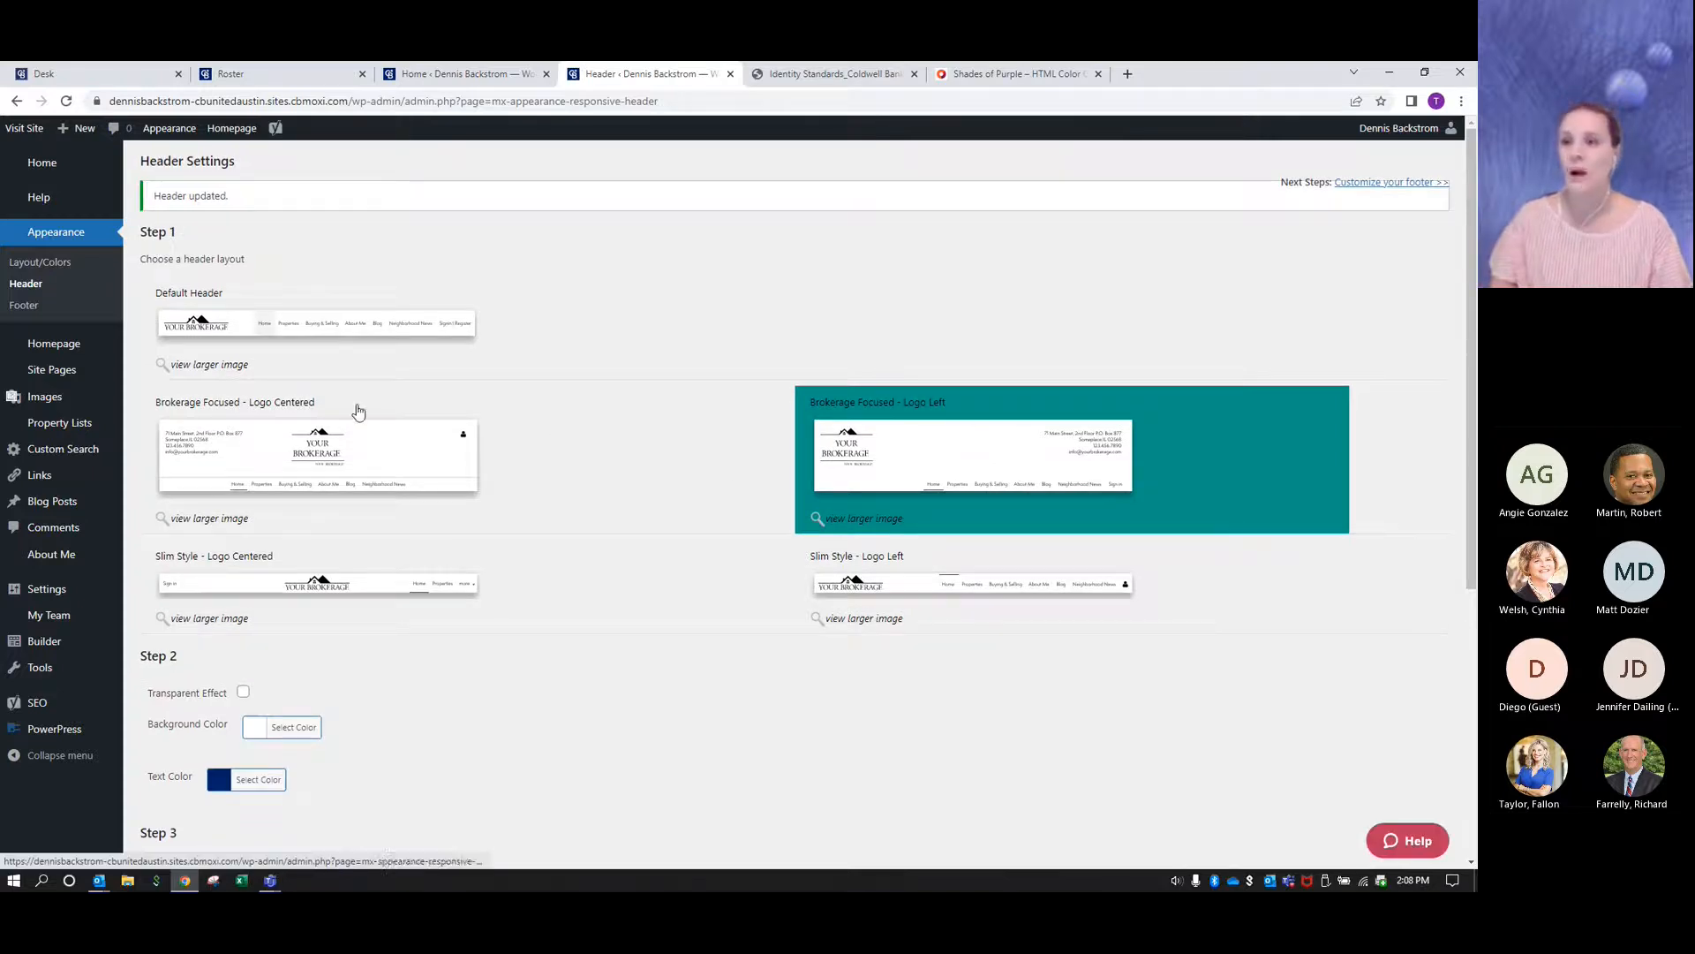
- Open the Homepage settings, review the modules, and place the cursor in the Welcome Text editor
{"action": "left_click", "coordinate": [51, 351]}
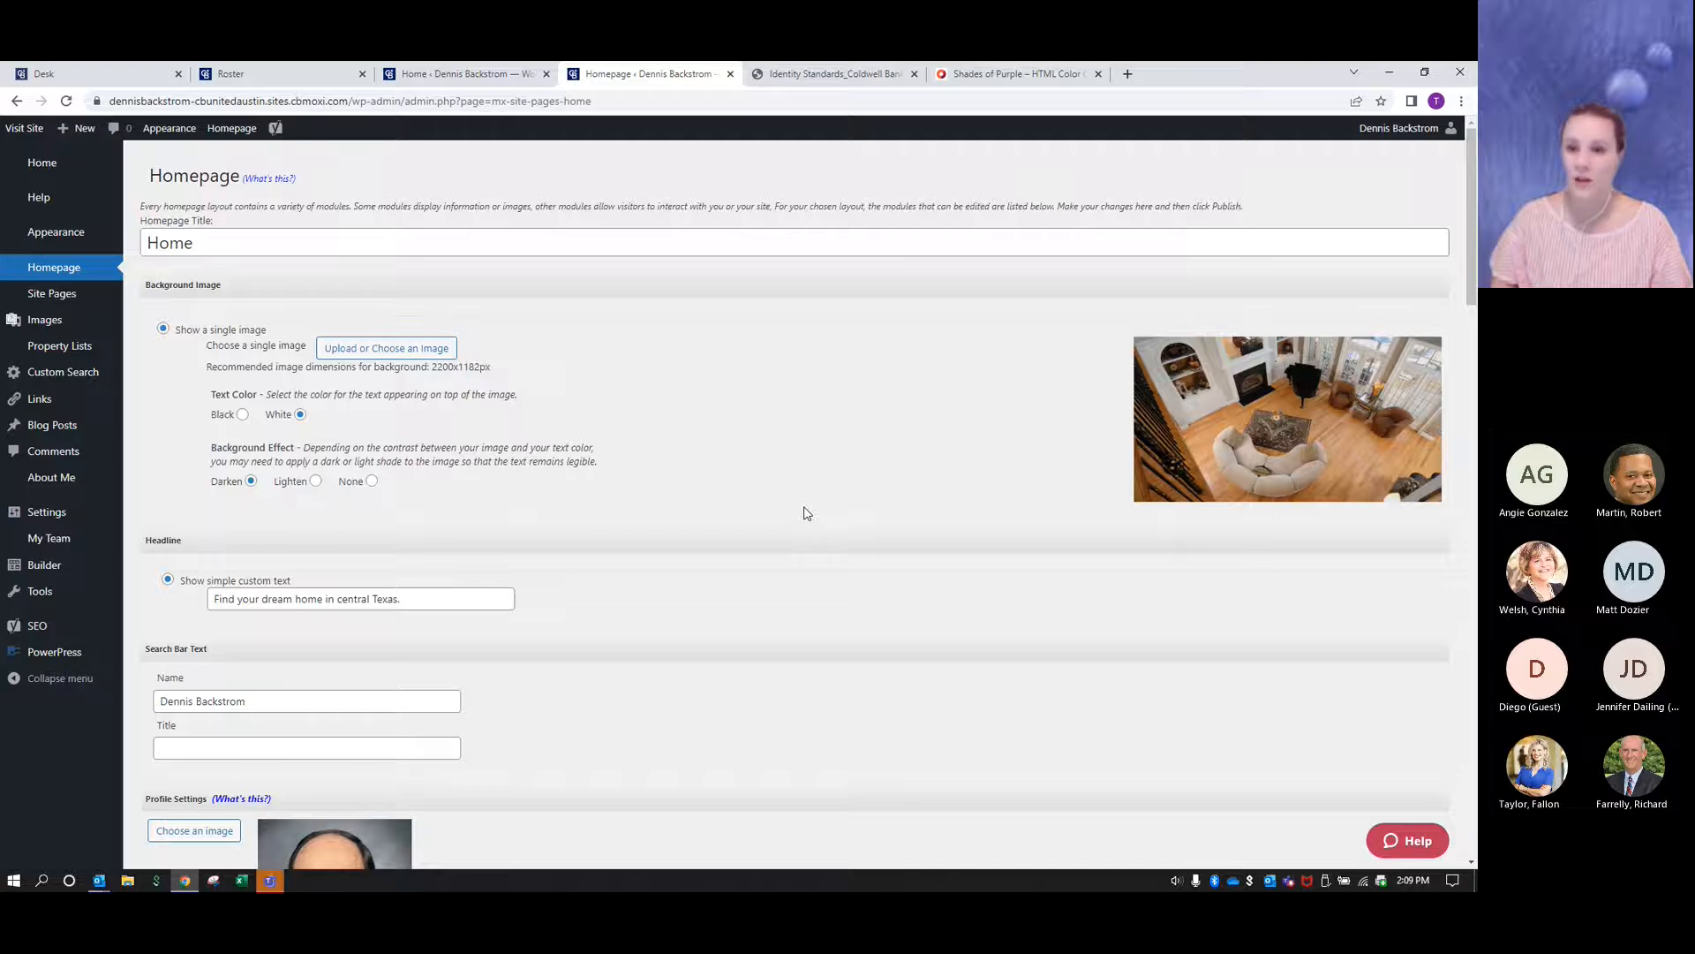
{"action": "scroll", "coordinate": [806, 512], "scroll_direction": "down", "scroll_amount": 9}
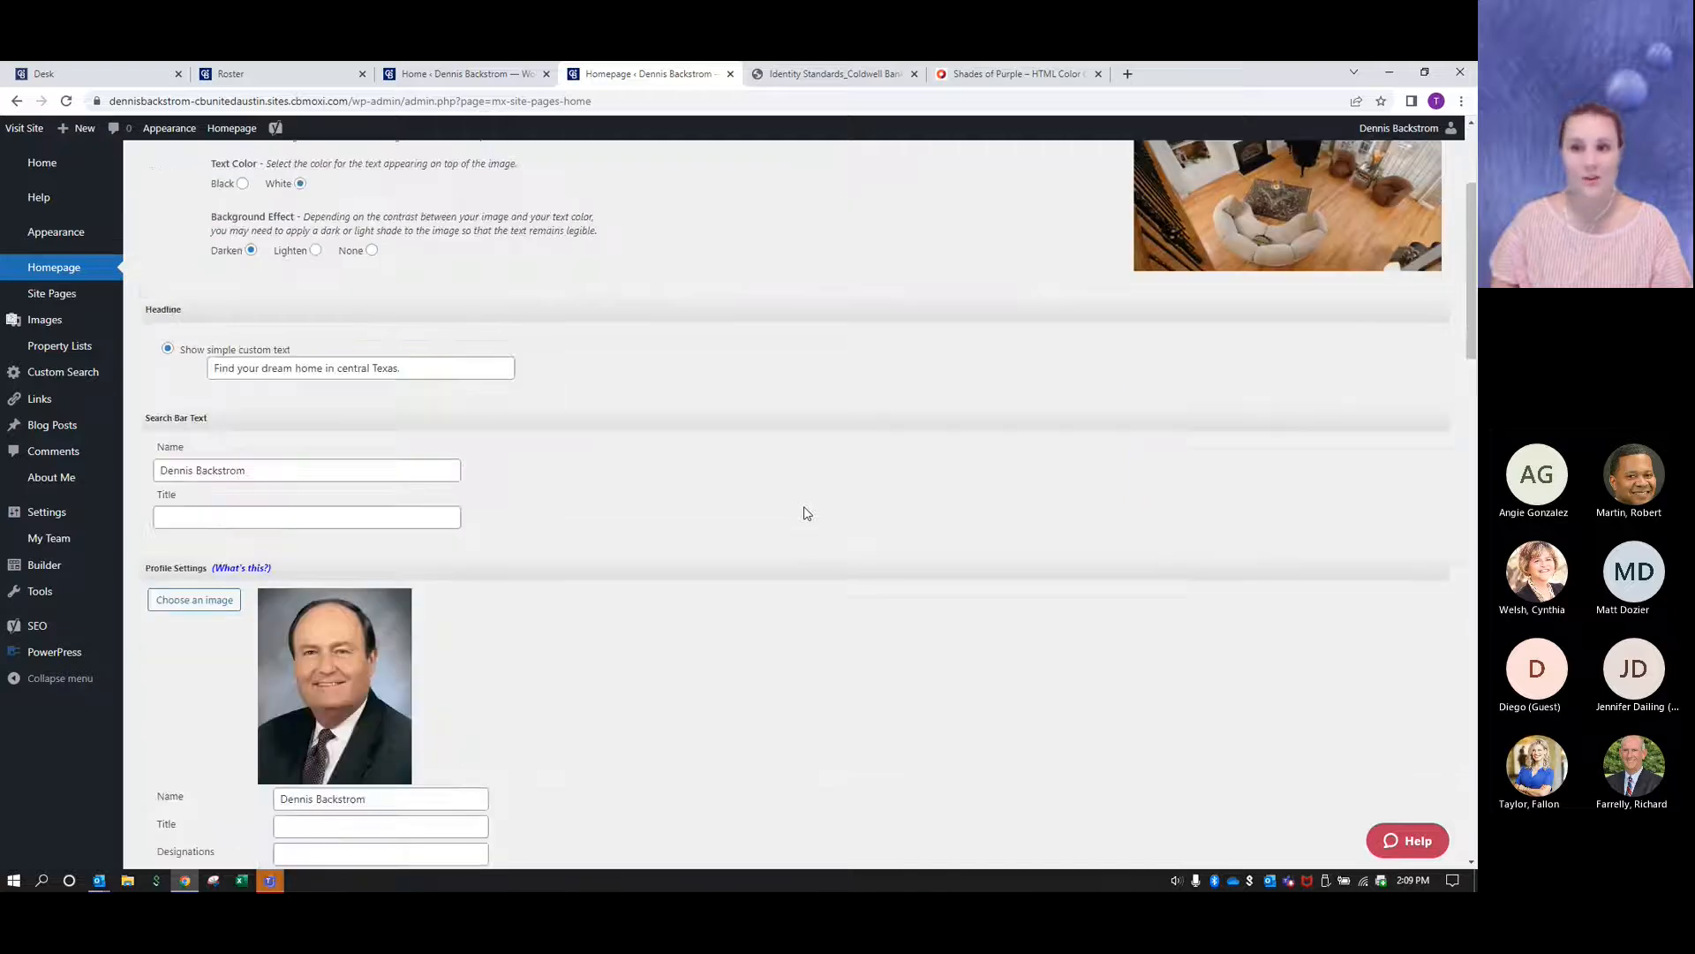
{"action": "scroll", "coordinate": [805, 512], "scroll_direction": "down", "scroll_amount": 2}
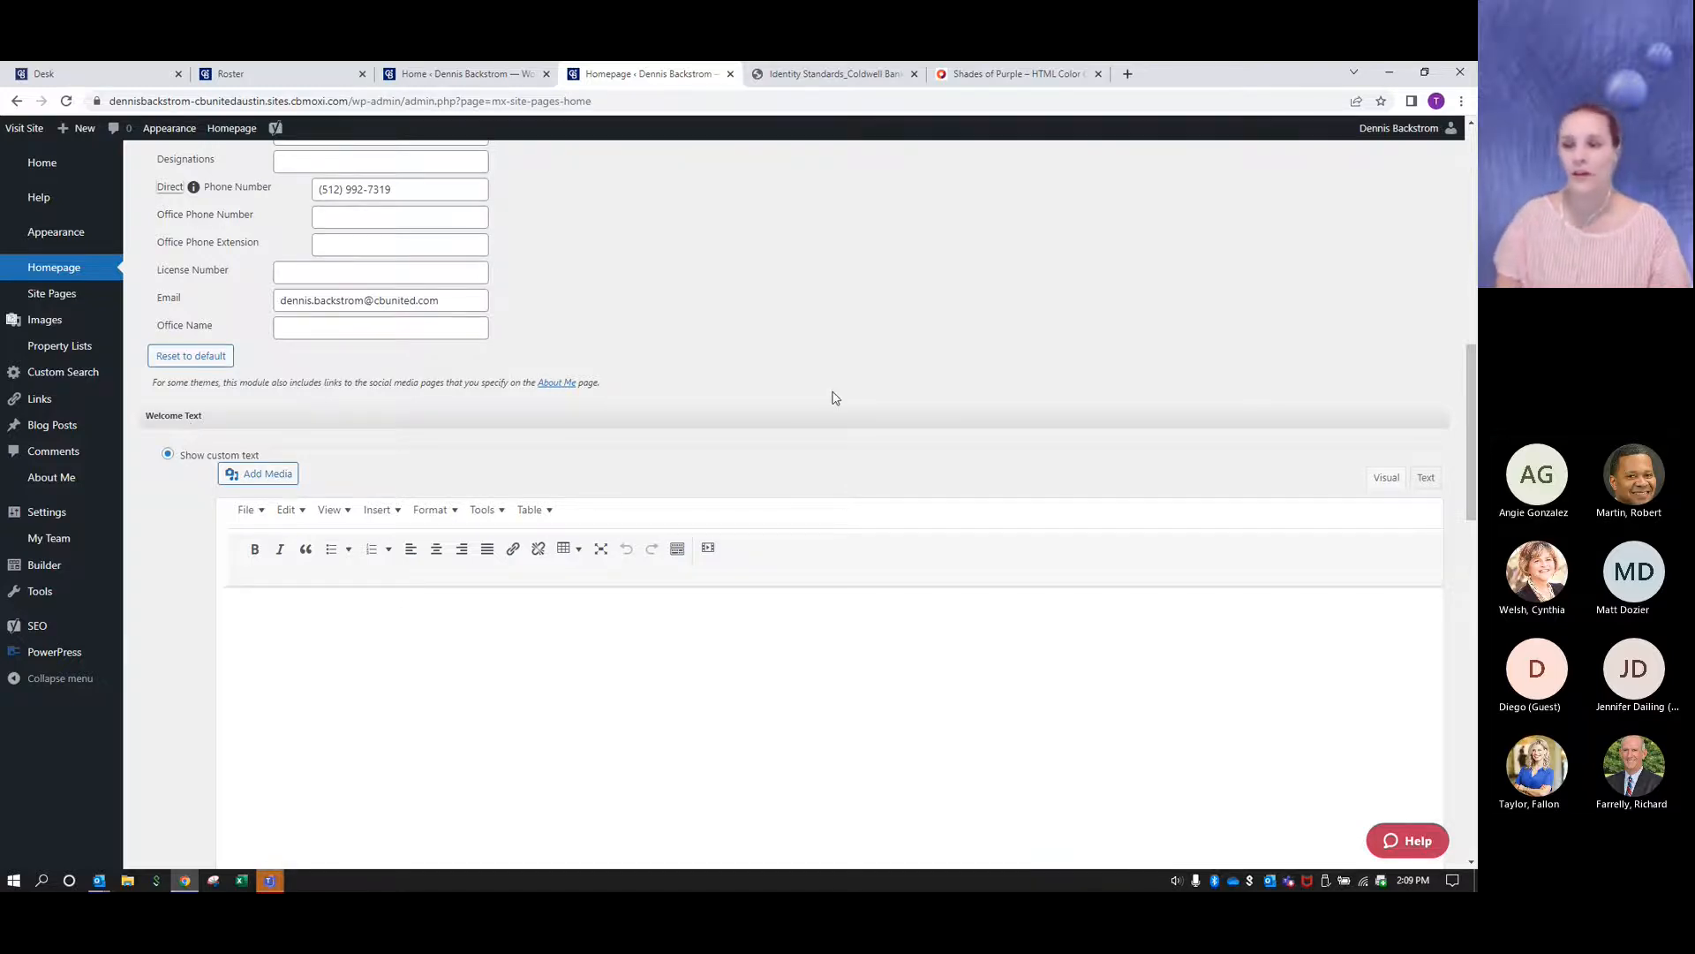
{"action": "scroll", "coordinate": [825, 495], "scroll_direction": "up", "scroll_amount": 1}
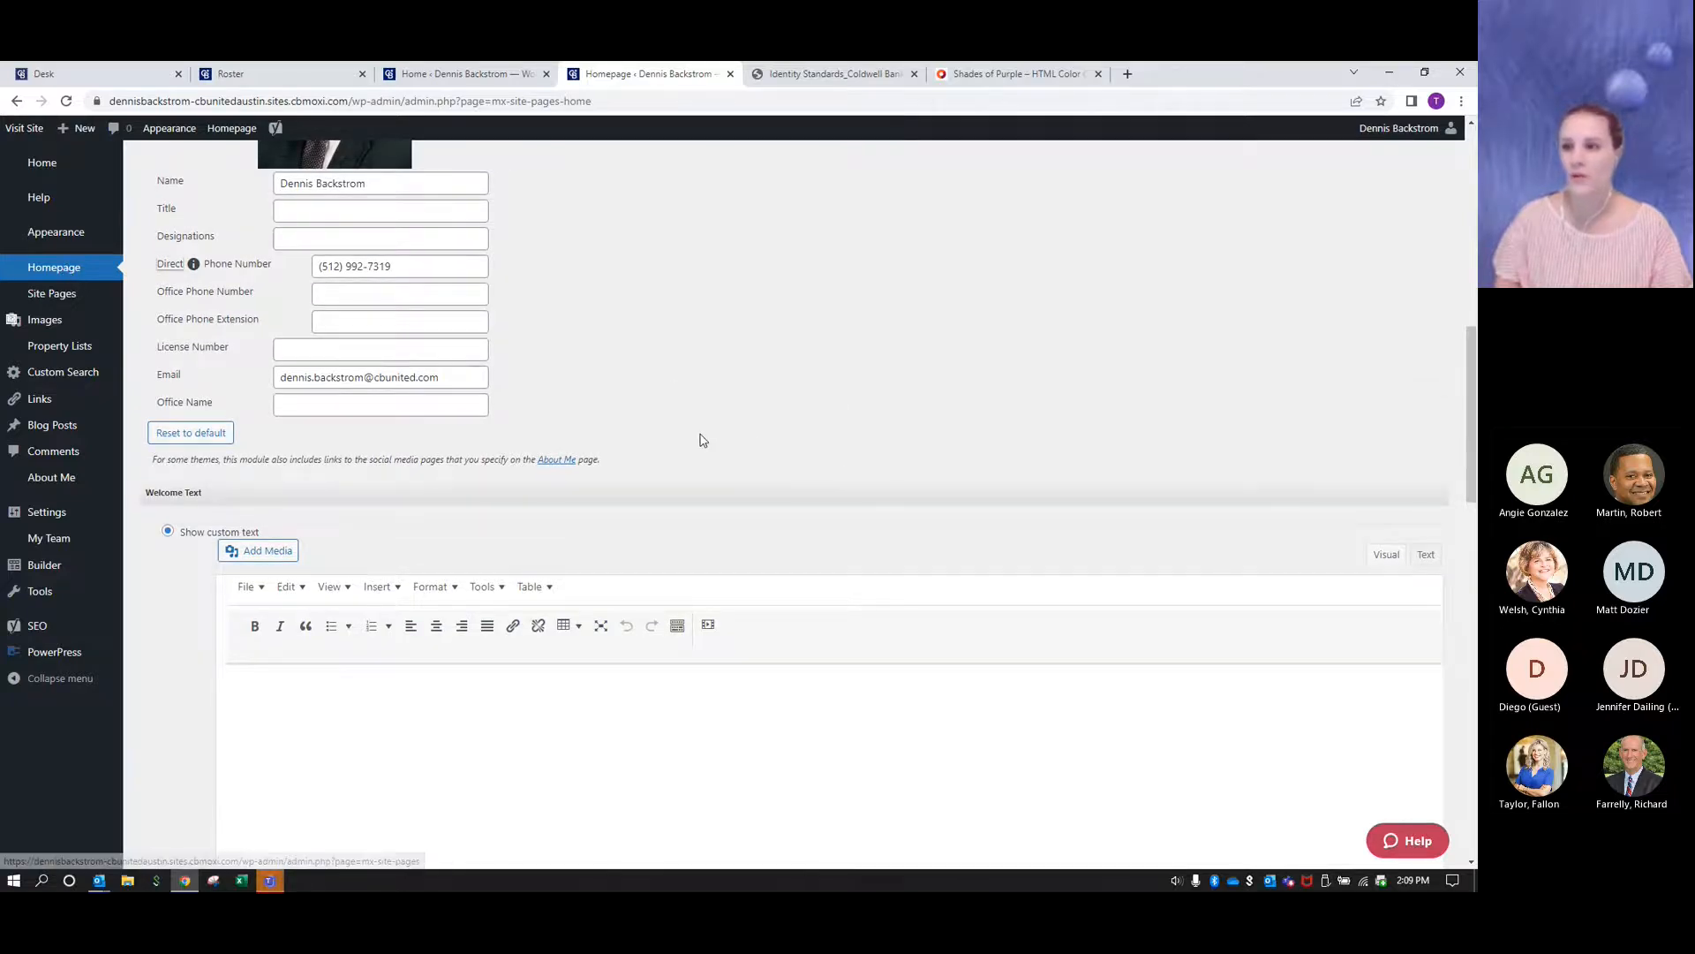
{"action": "scroll", "coordinate": [697, 439], "scroll_direction": "down", "scroll_amount": 3}
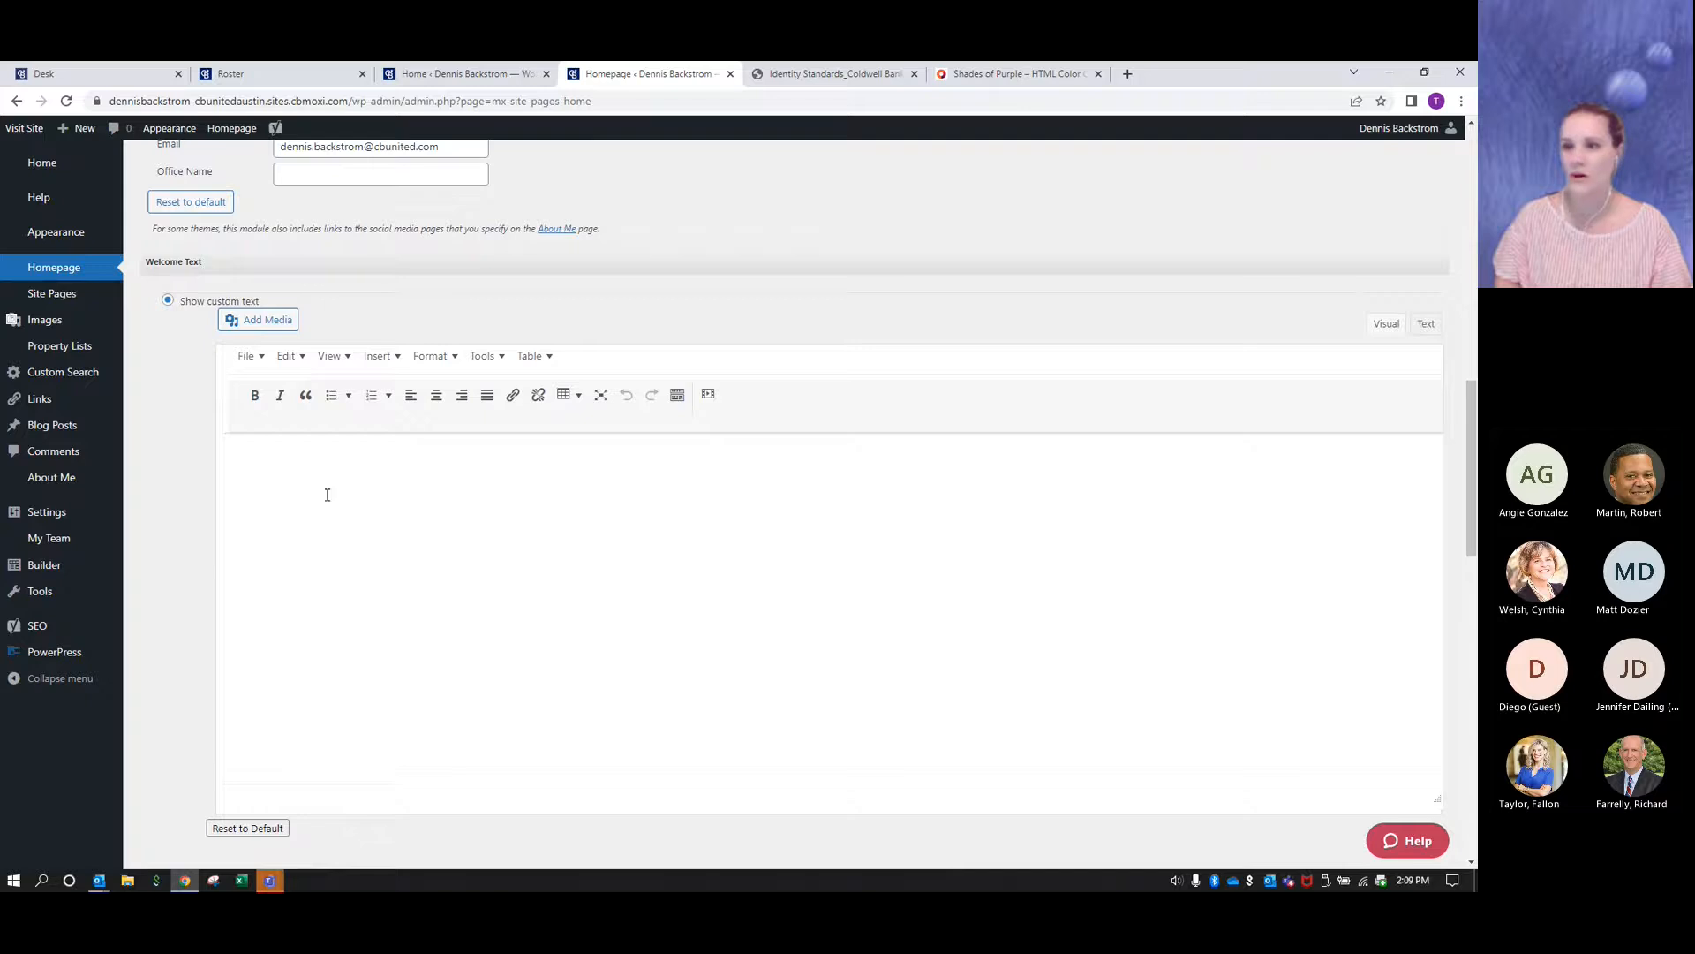
{"action": "left_click", "coordinate": [315, 458]}
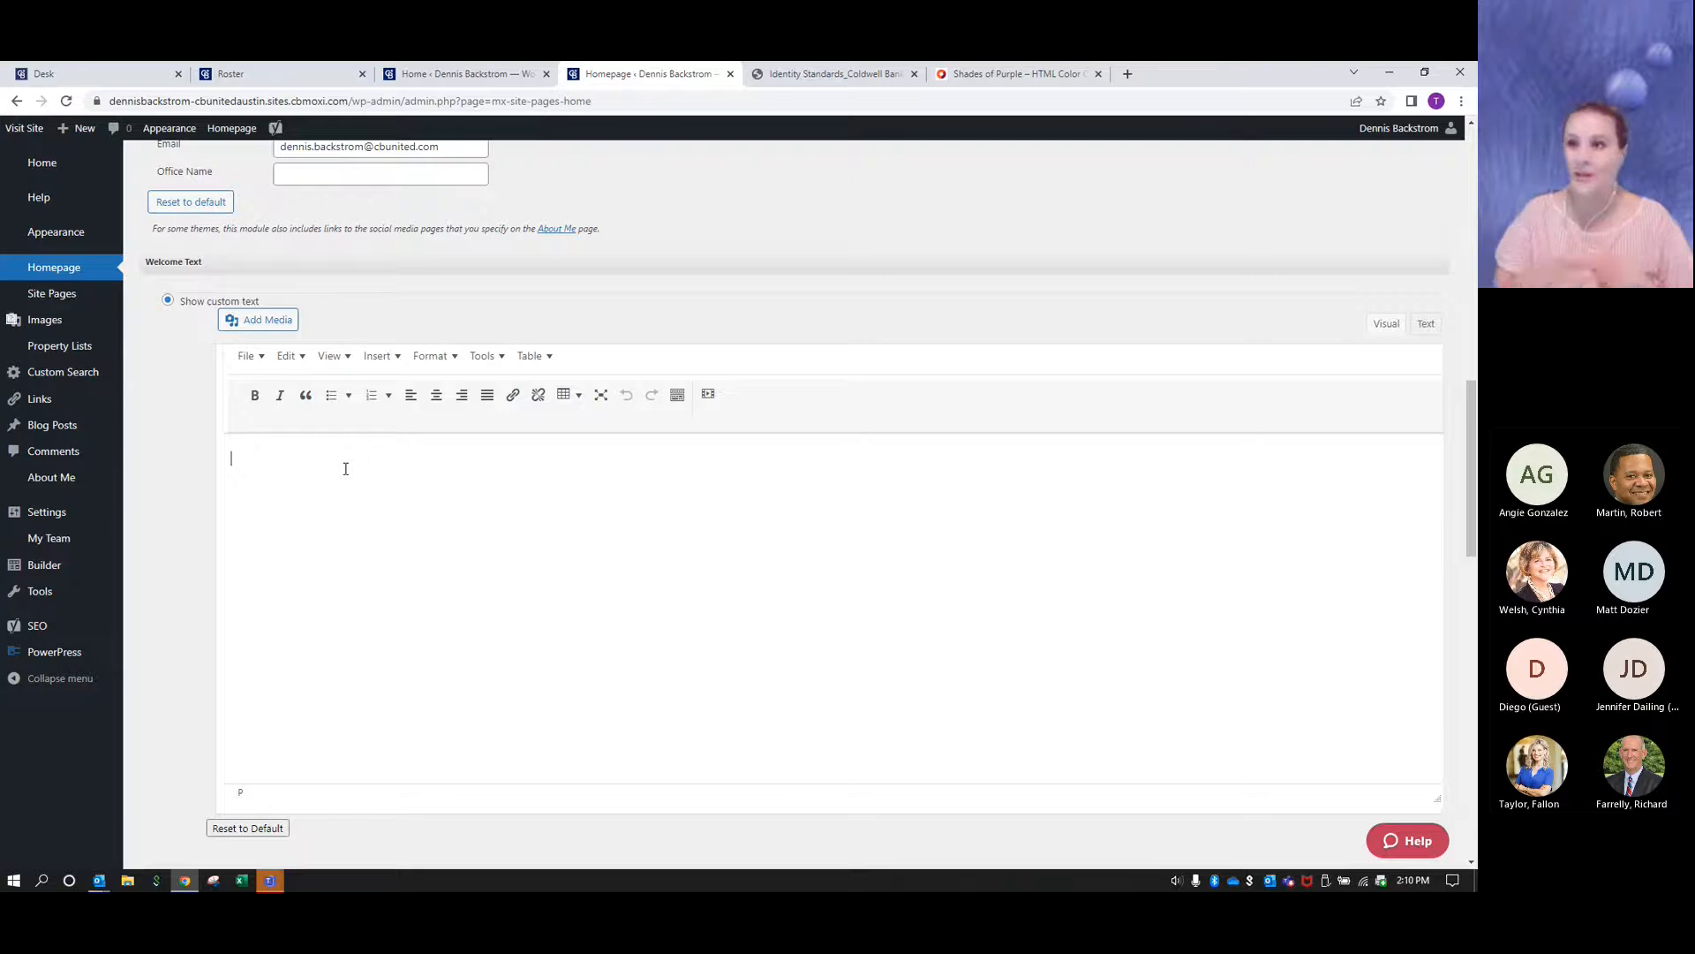
- Upload PT50Top500 2022 List Black Badge-06.png from Downloads and insert it into the Welcome Text
{"action": "left_click", "coordinate": [274, 325]}
{"action": "left_click", "coordinate": [818, 463]}
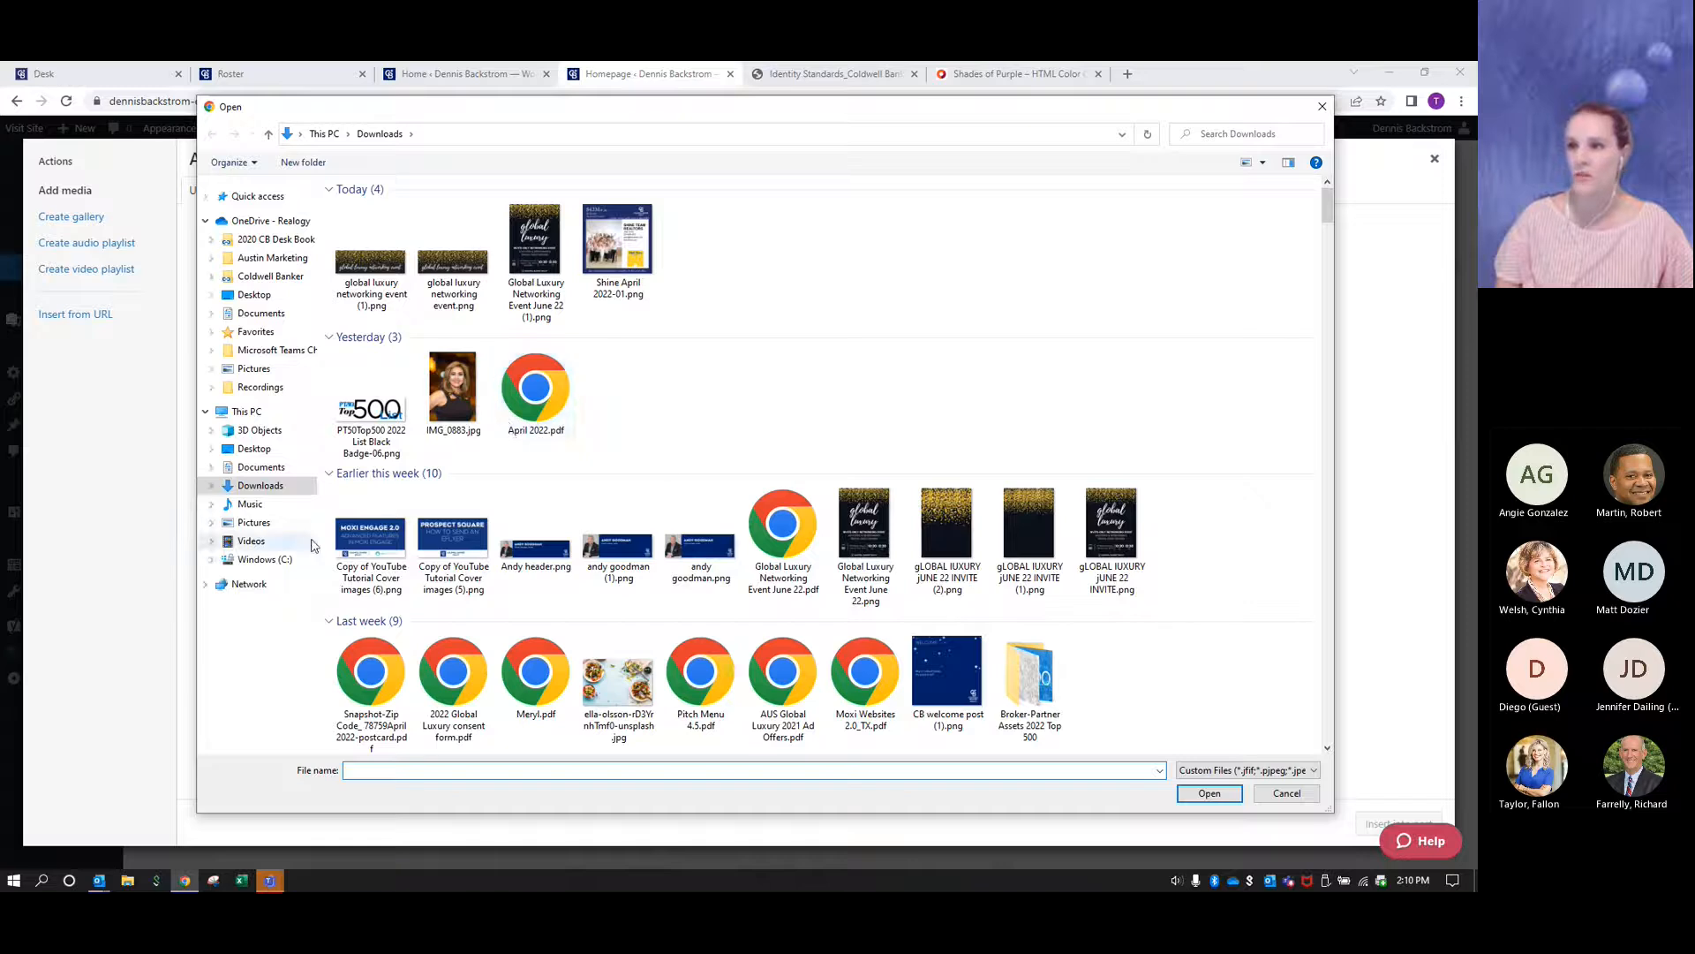
{"action": "left_click", "coordinate": [371, 439]}
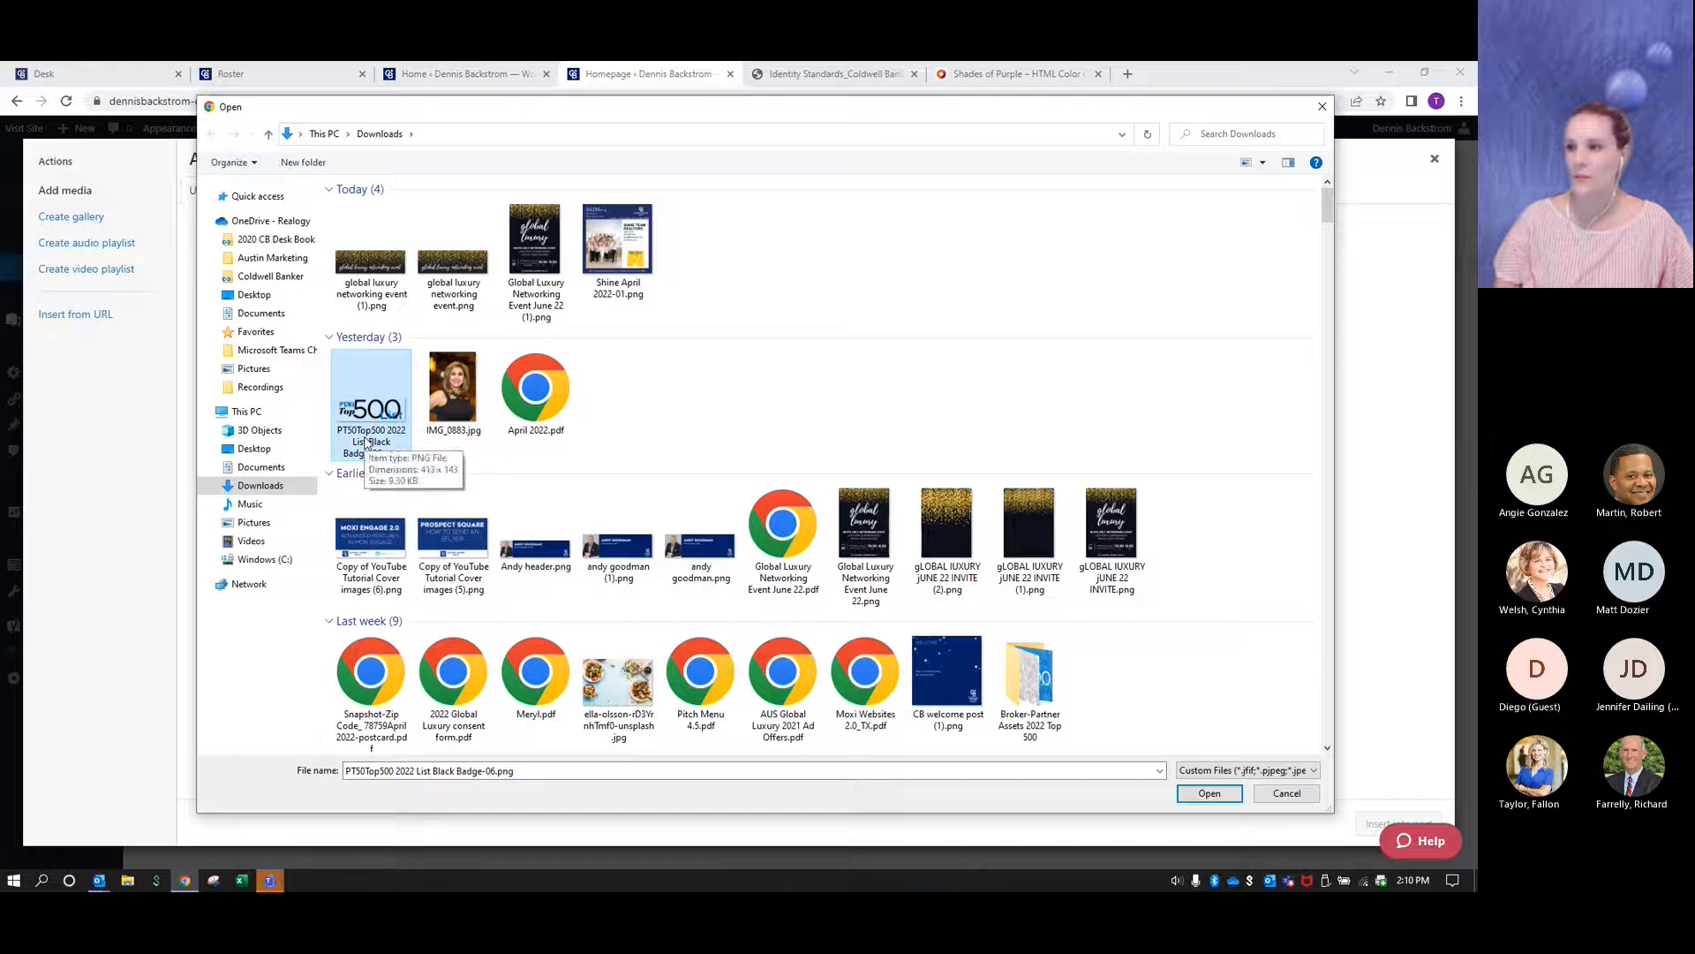
{"action": "left_click", "coordinate": [1209, 794]}
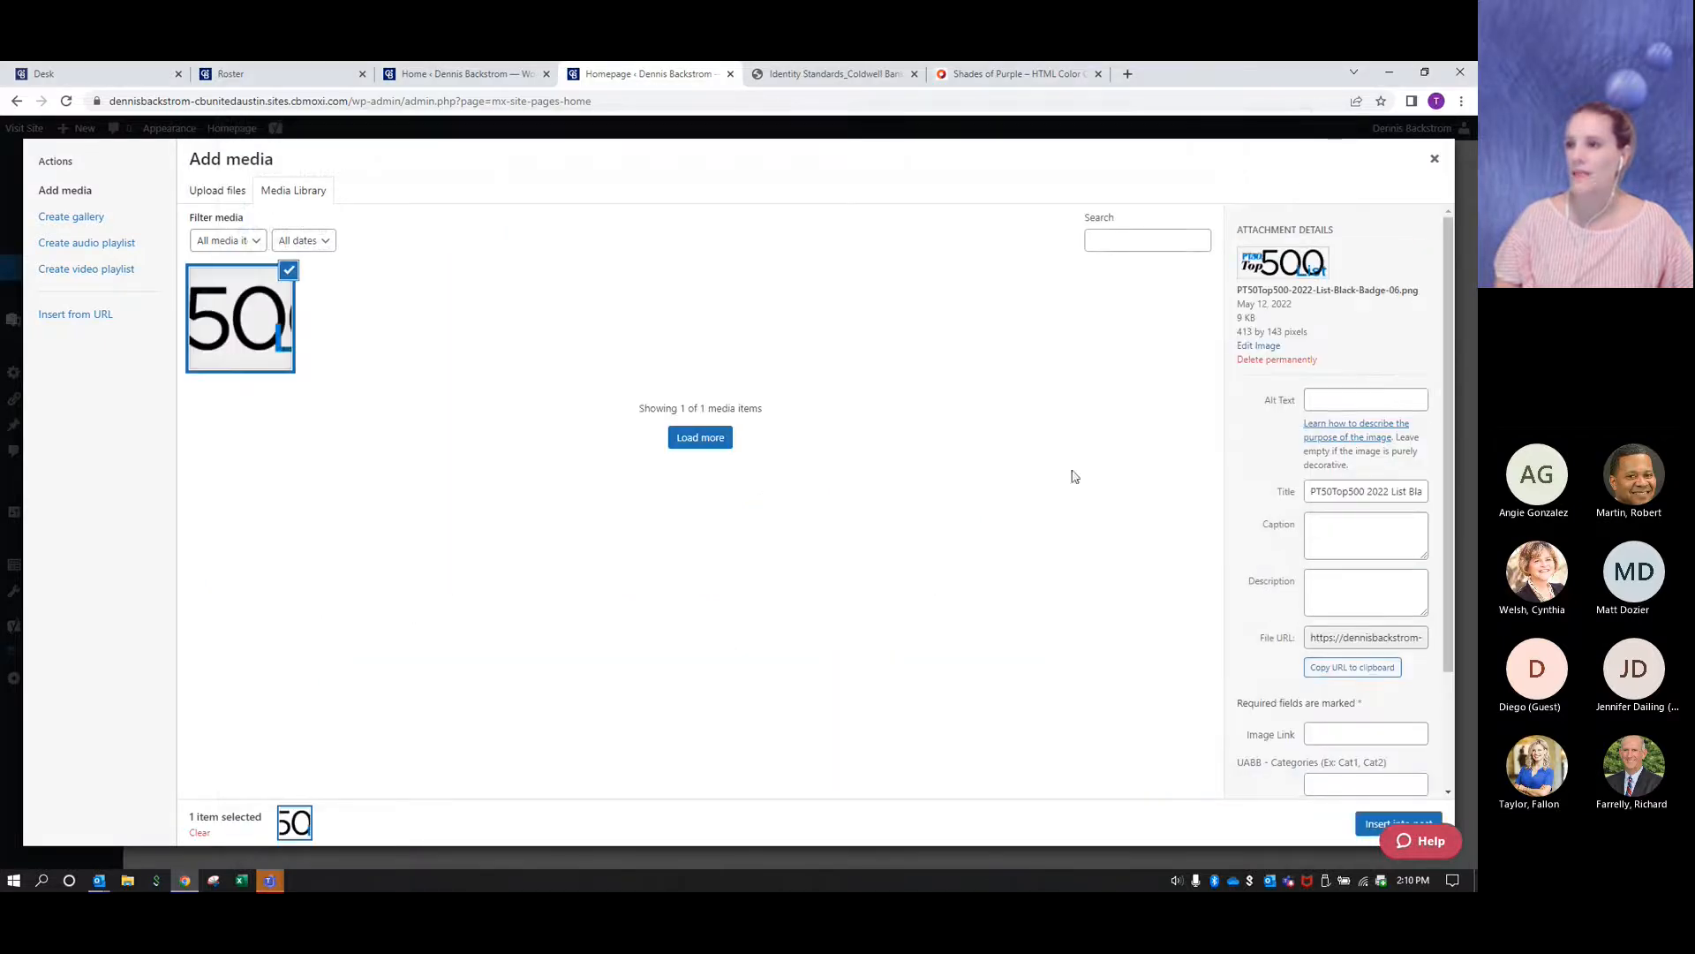
{"action": "left_click", "coordinate": [1367, 828]}
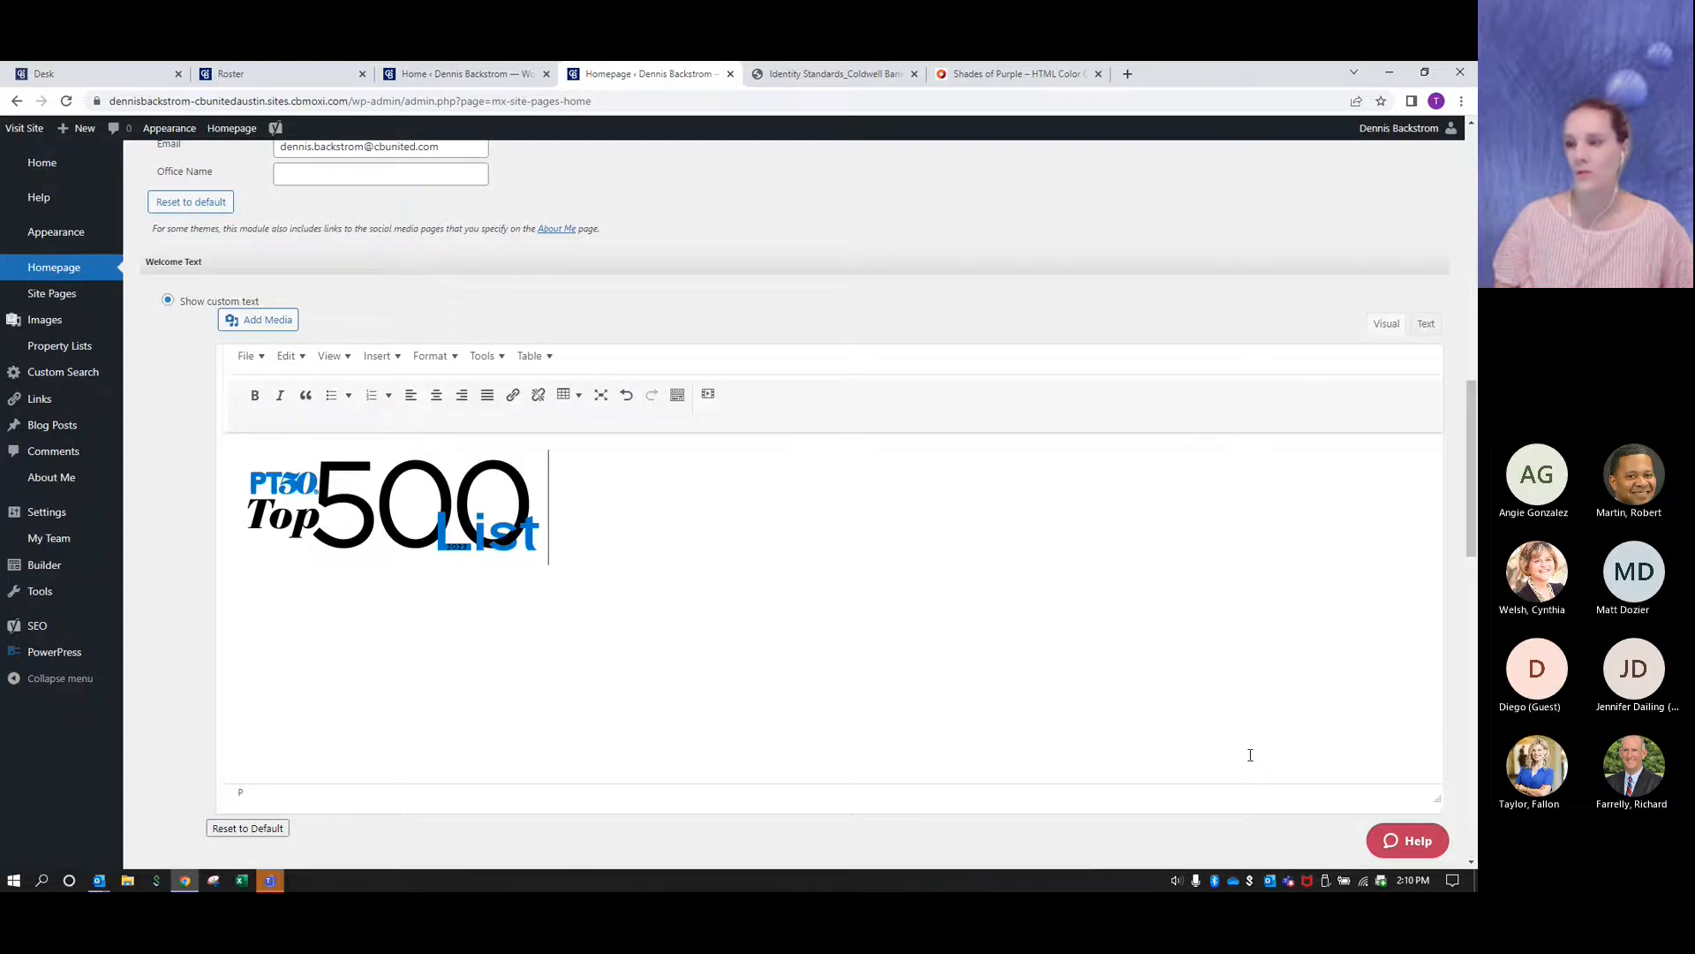
- Set the inserted Top 500 badge's size to Medium – 300 × 104 and publish the homepage
{"action": "left_click", "coordinate": [285, 482]}
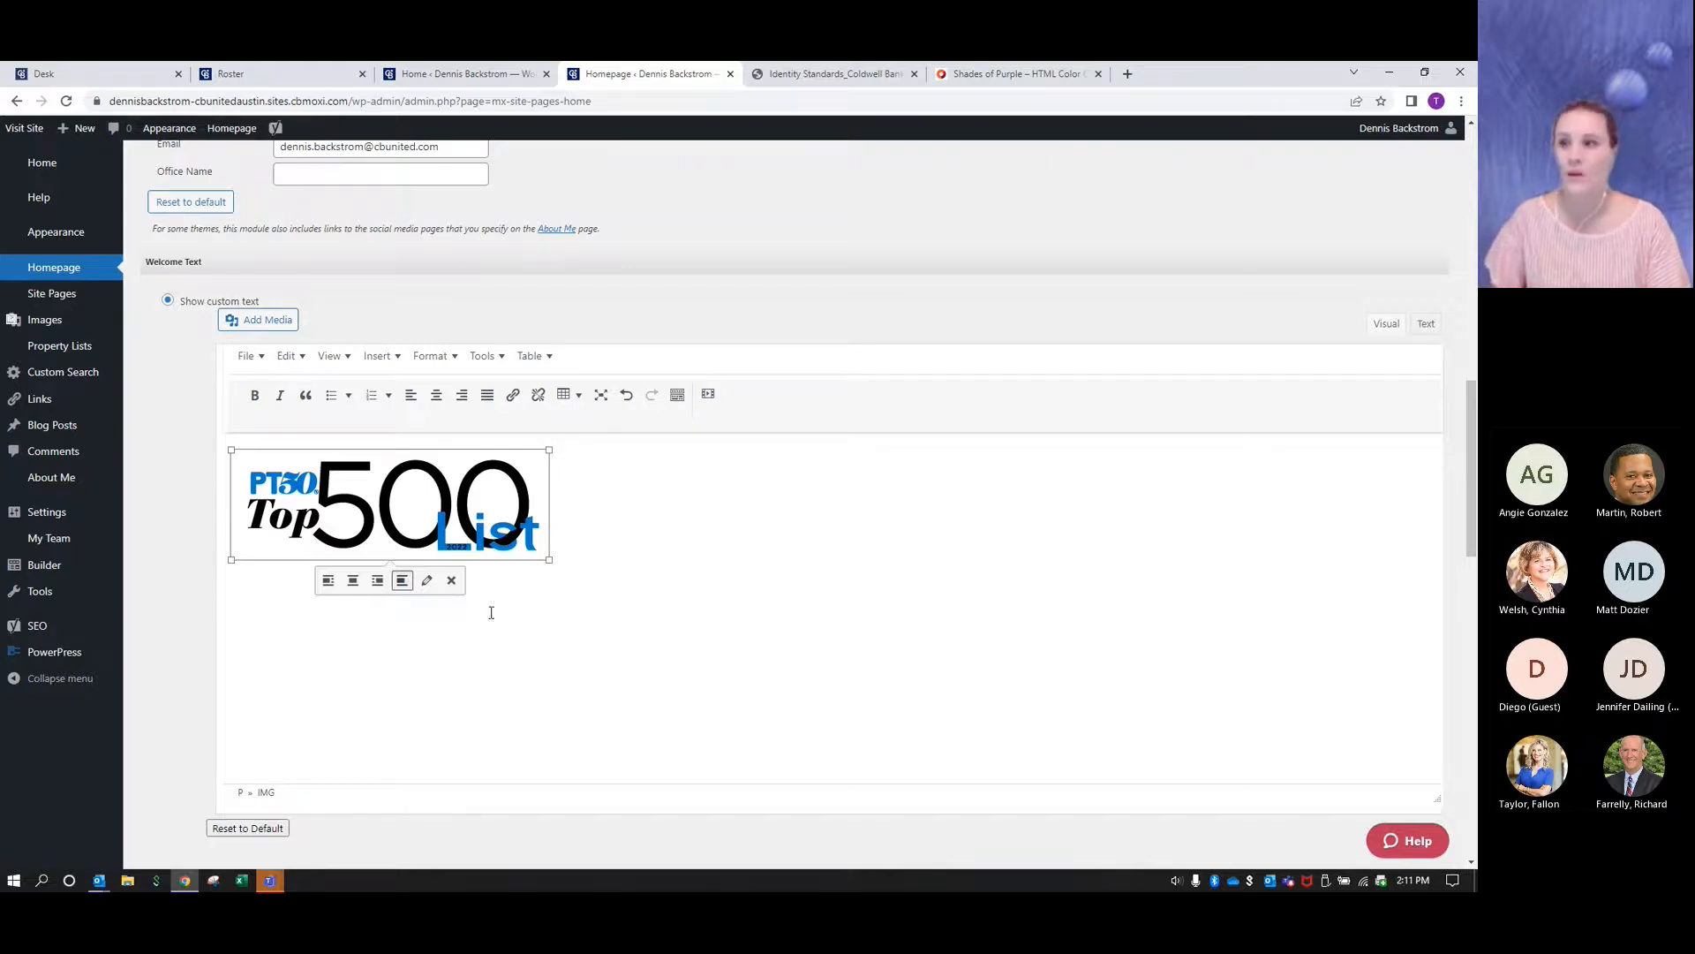
{"action": "left_click", "coordinate": [426, 585]}
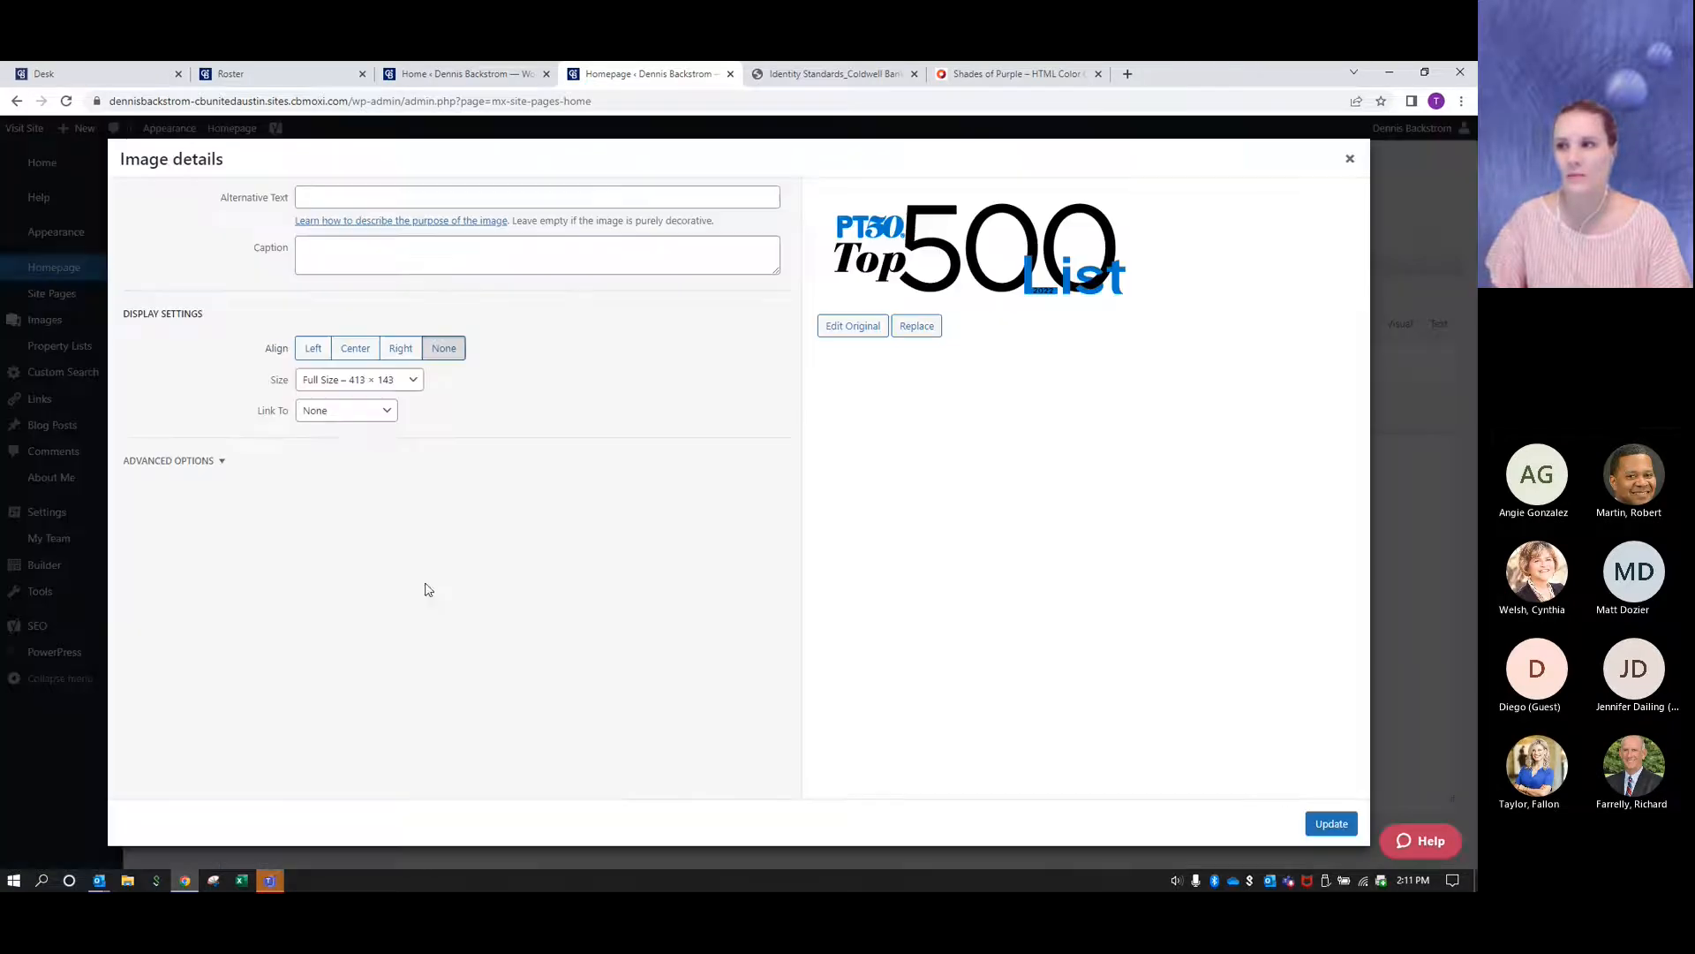
{"action": "left_click", "coordinate": [386, 382]}
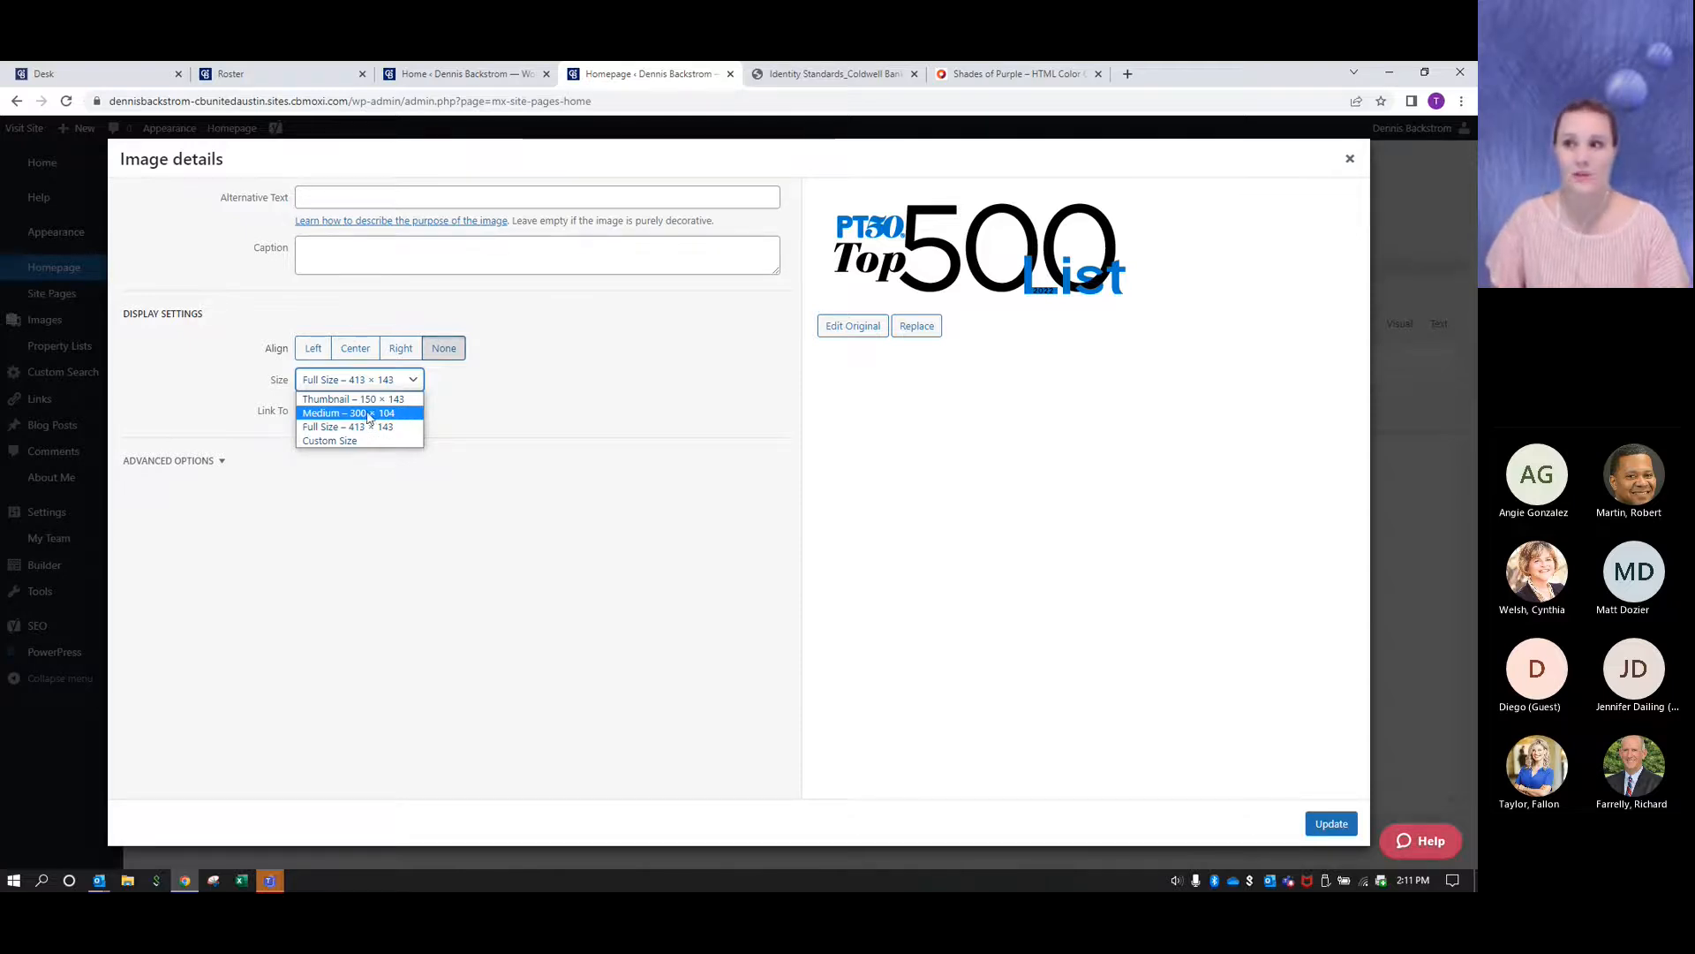
{"action": "left_click", "coordinate": [365, 416]}
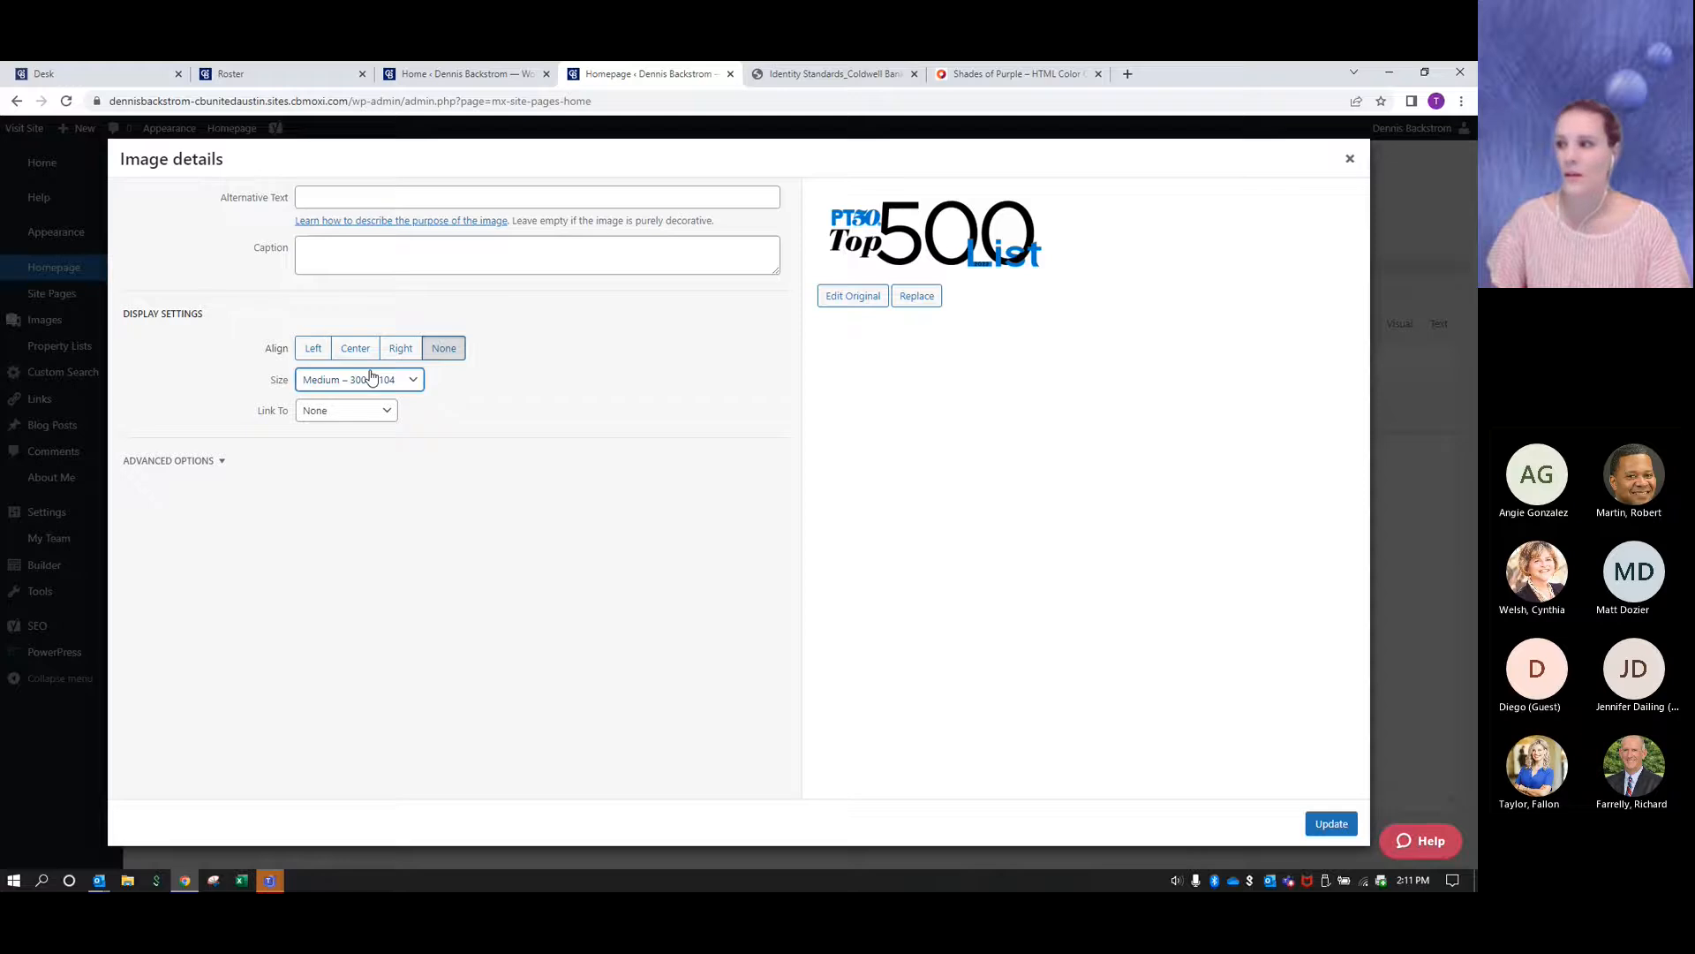
{"action": "left_click", "coordinate": [1329, 824]}
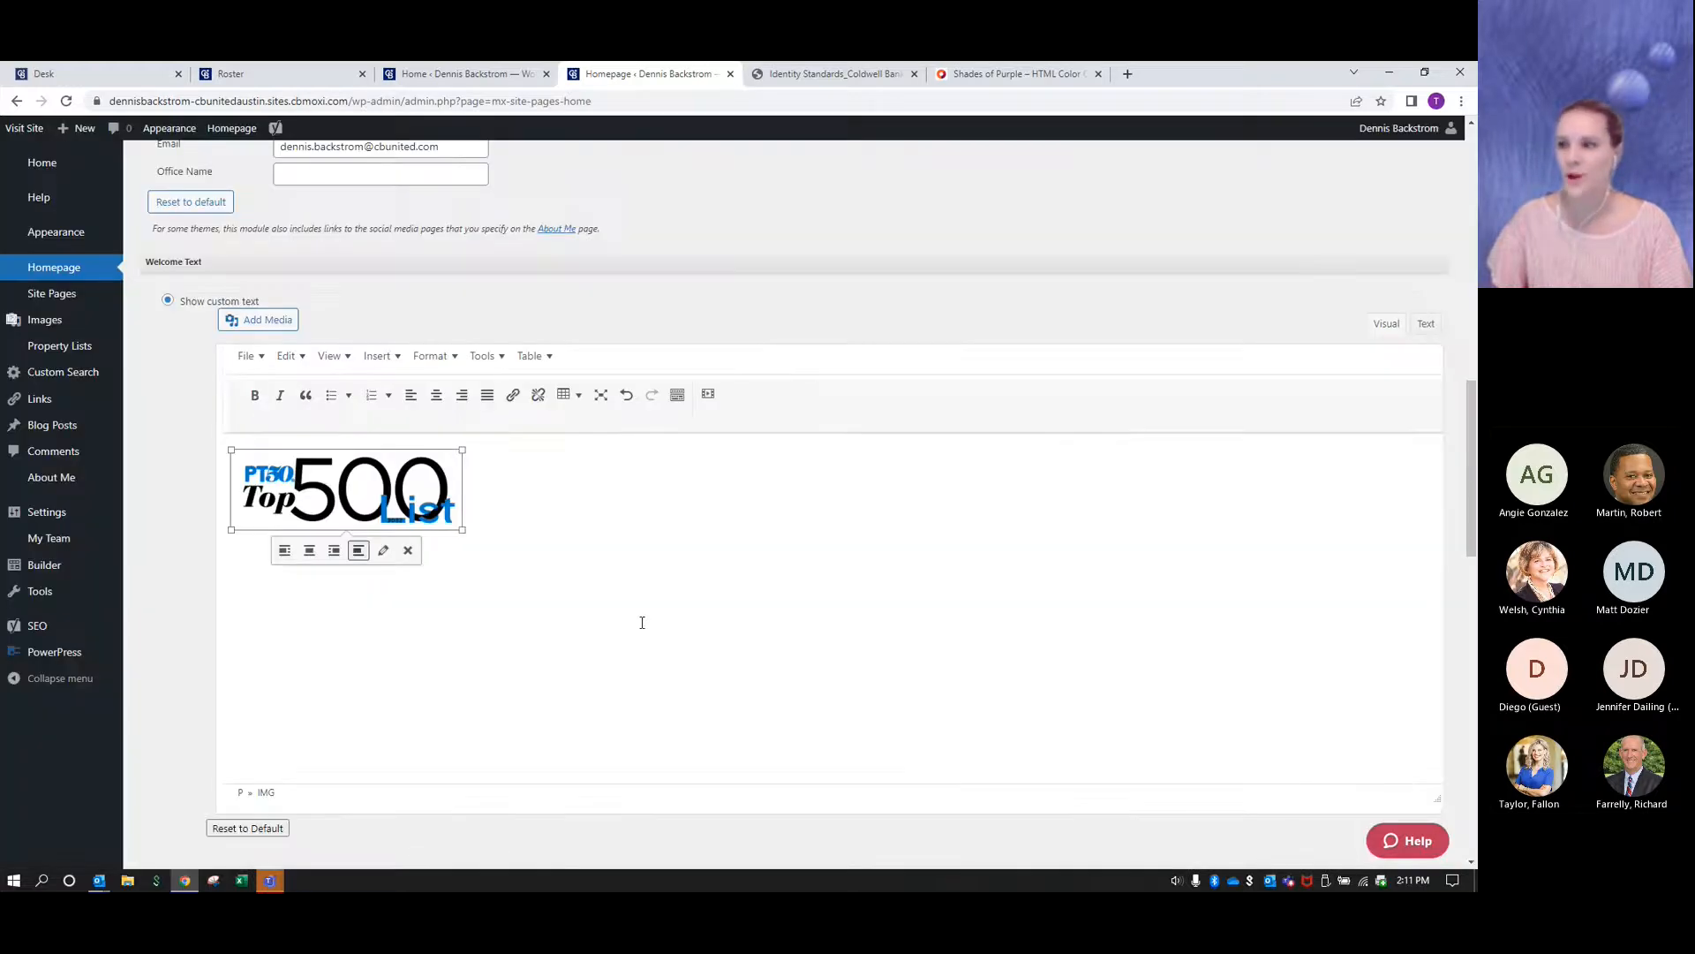
{"action": "scroll", "coordinate": [642, 623], "scroll_direction": "down", "scroll_amount": 15}
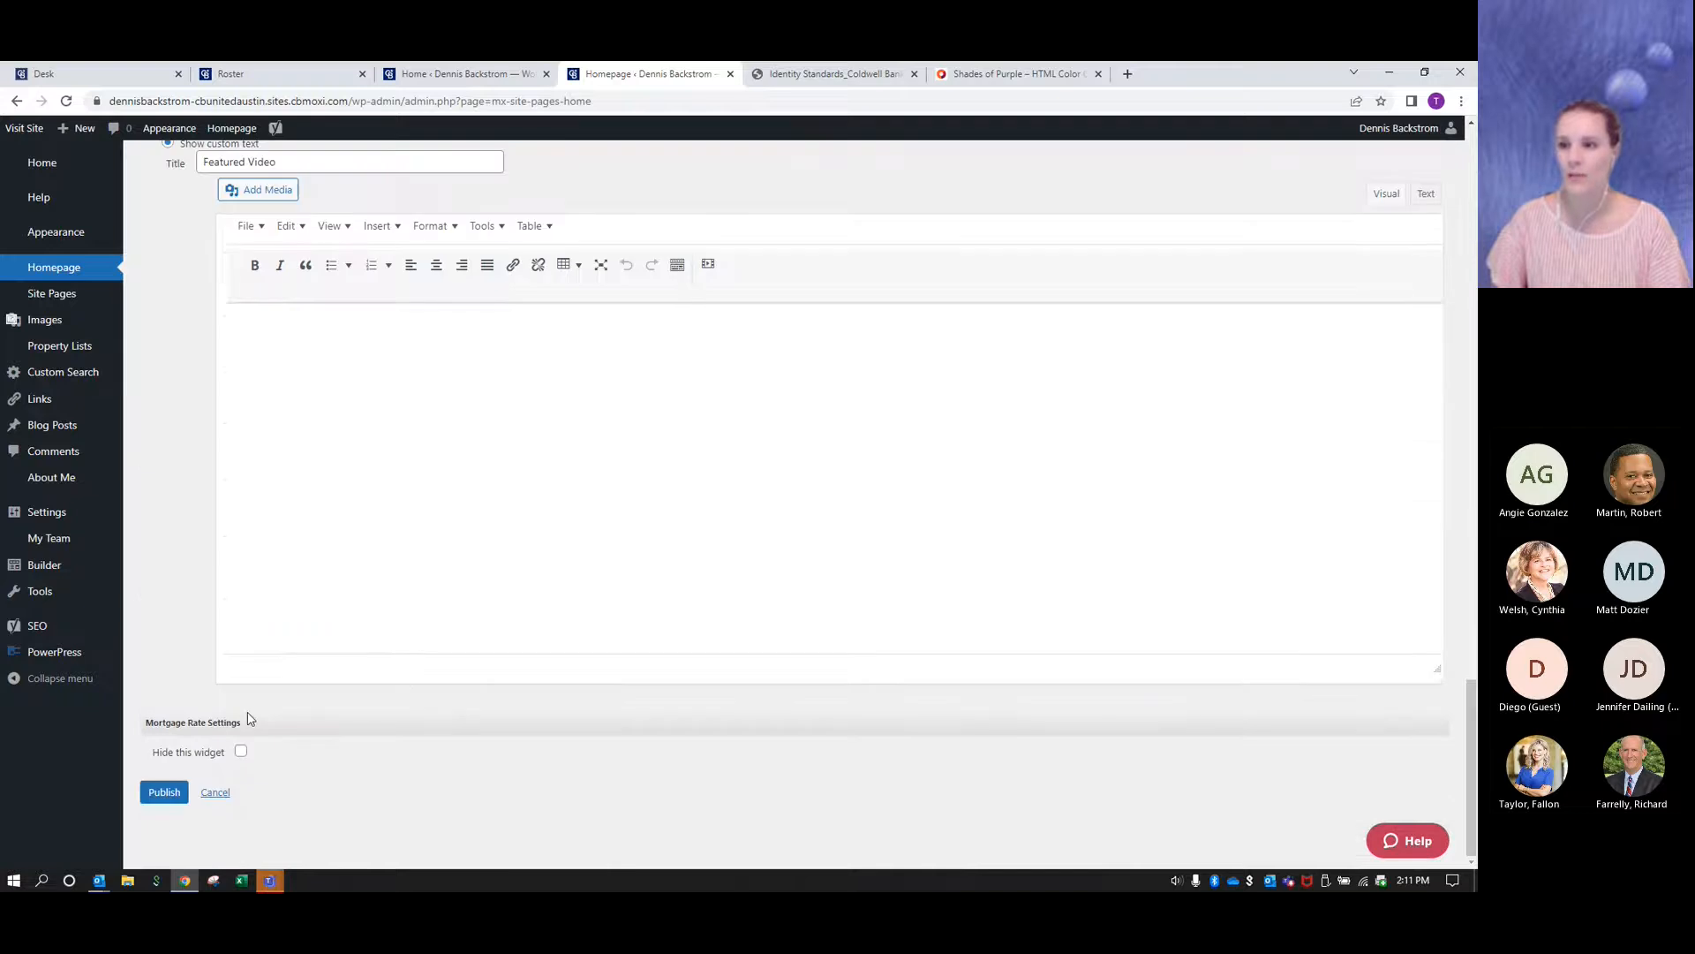
{"action": "left_click", "coordinate": [165, 792]}
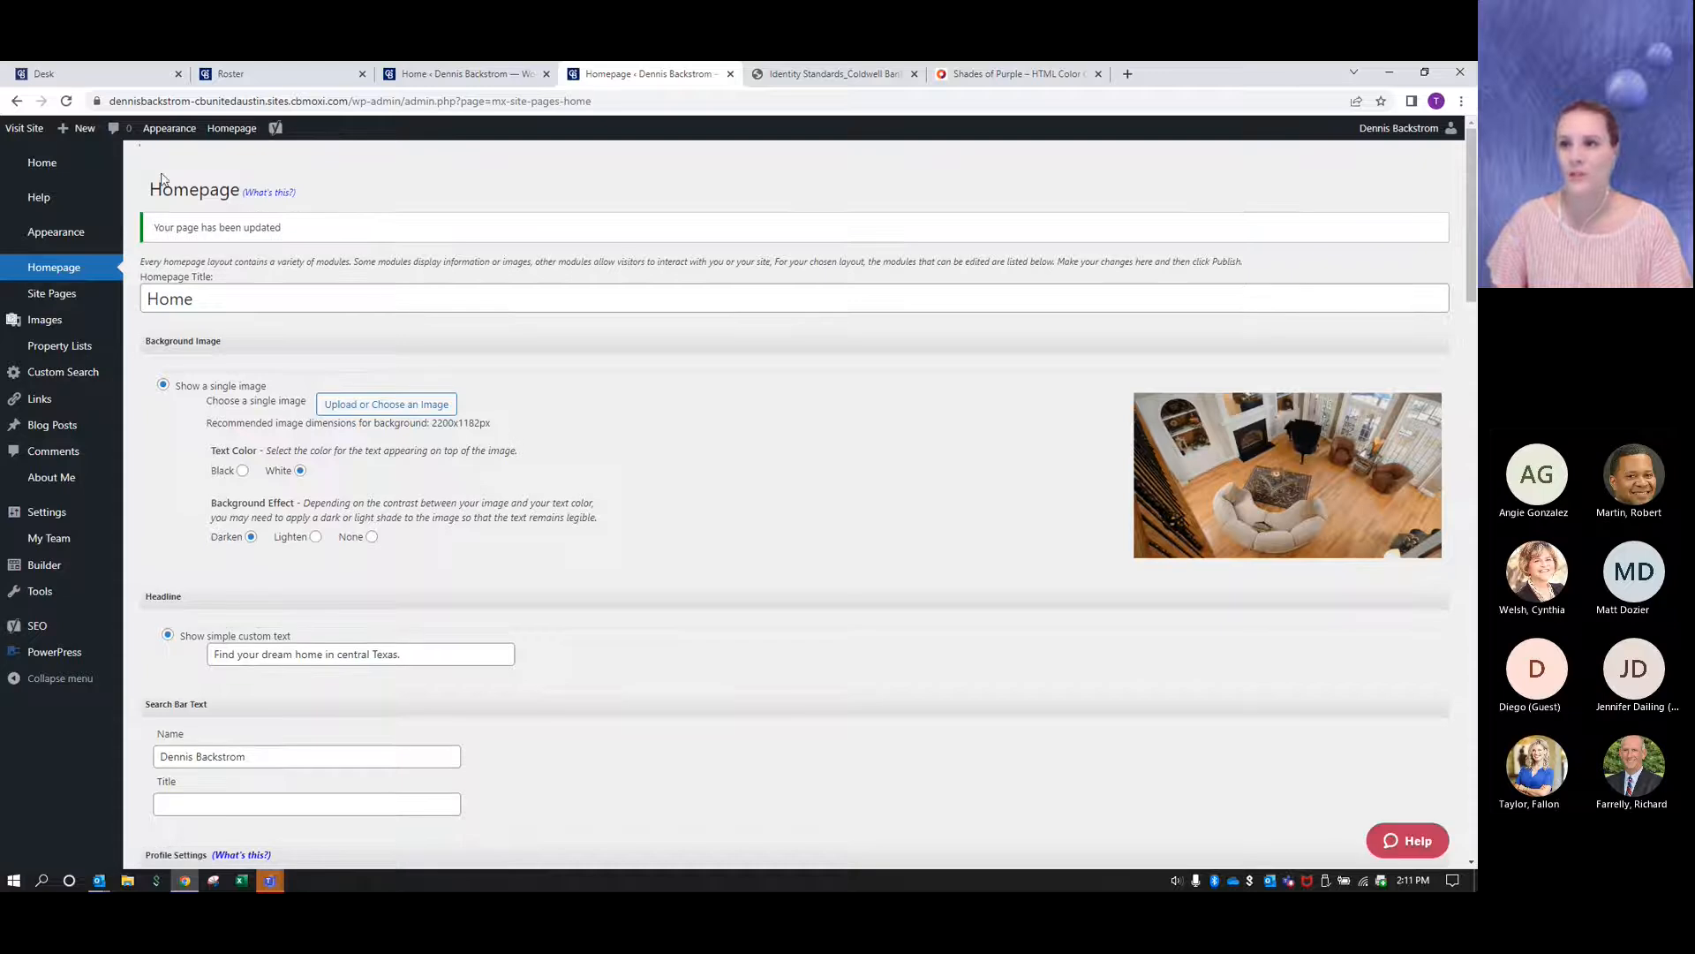
- Examine the Top 500 badge beside the agent's profile on the live site, closing the Shades of Purple page and the preview
{"action": "left_click", "coordinate": [23, 129]}
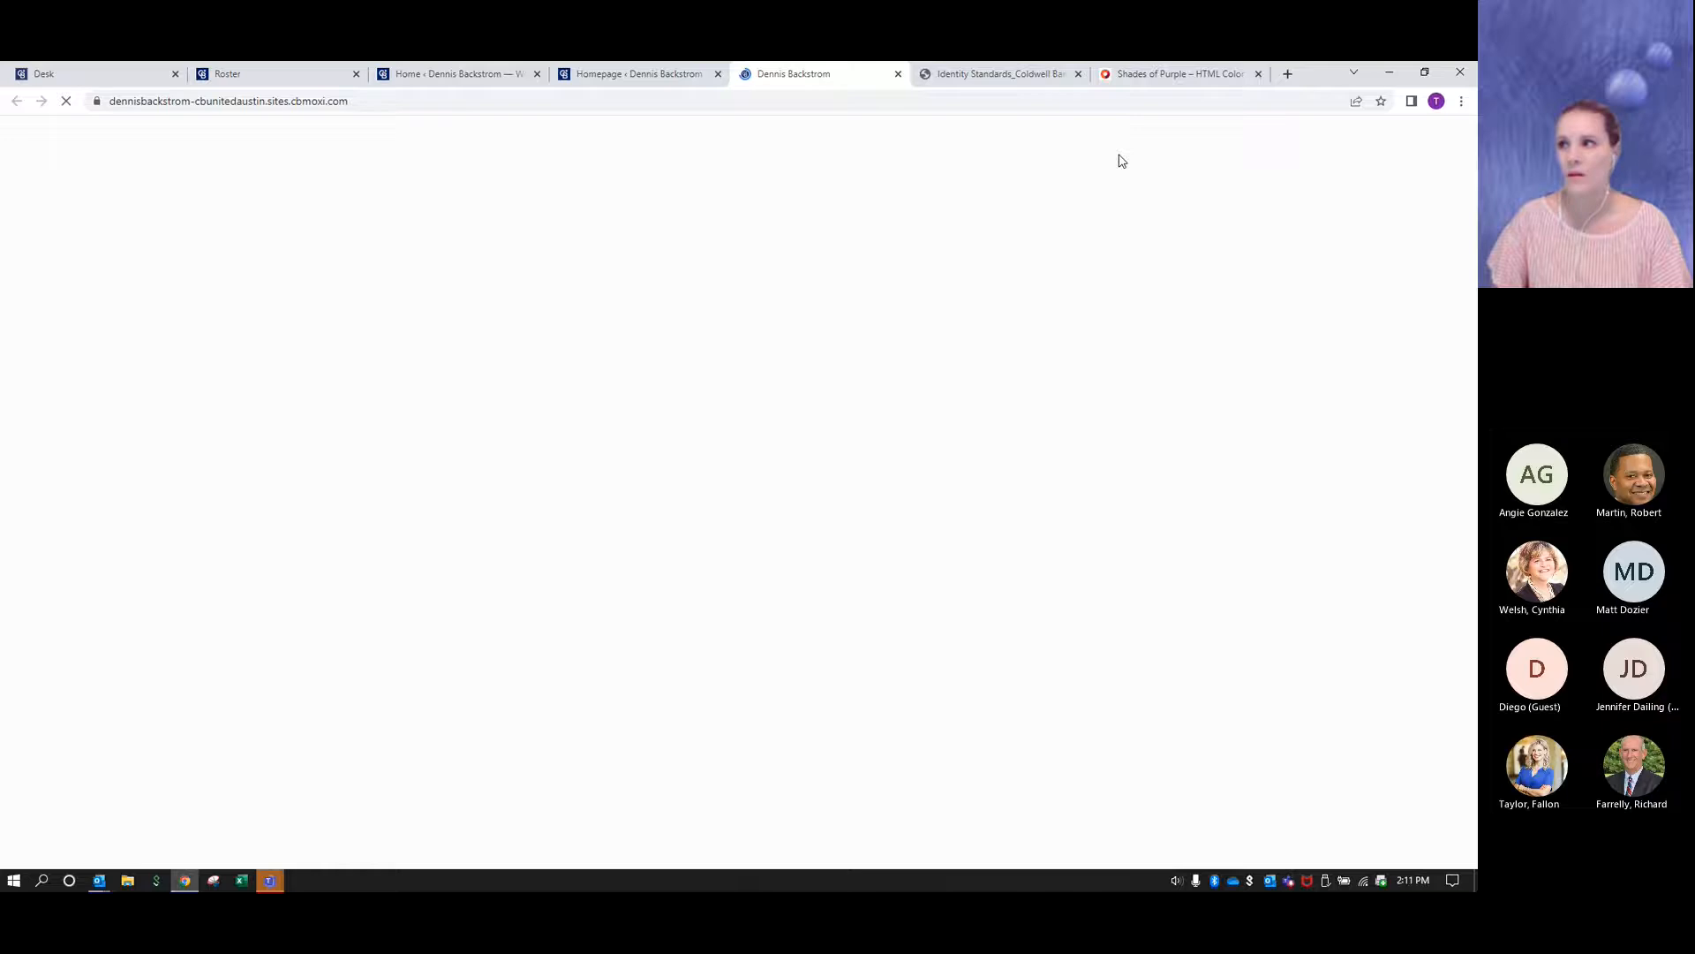
{"action": "left_click", "coordinate": [1258, 74]}
{"action": "scroll", "coordinate": [923, 655], "scroll_direction": "down", "scroll_amount": 2}
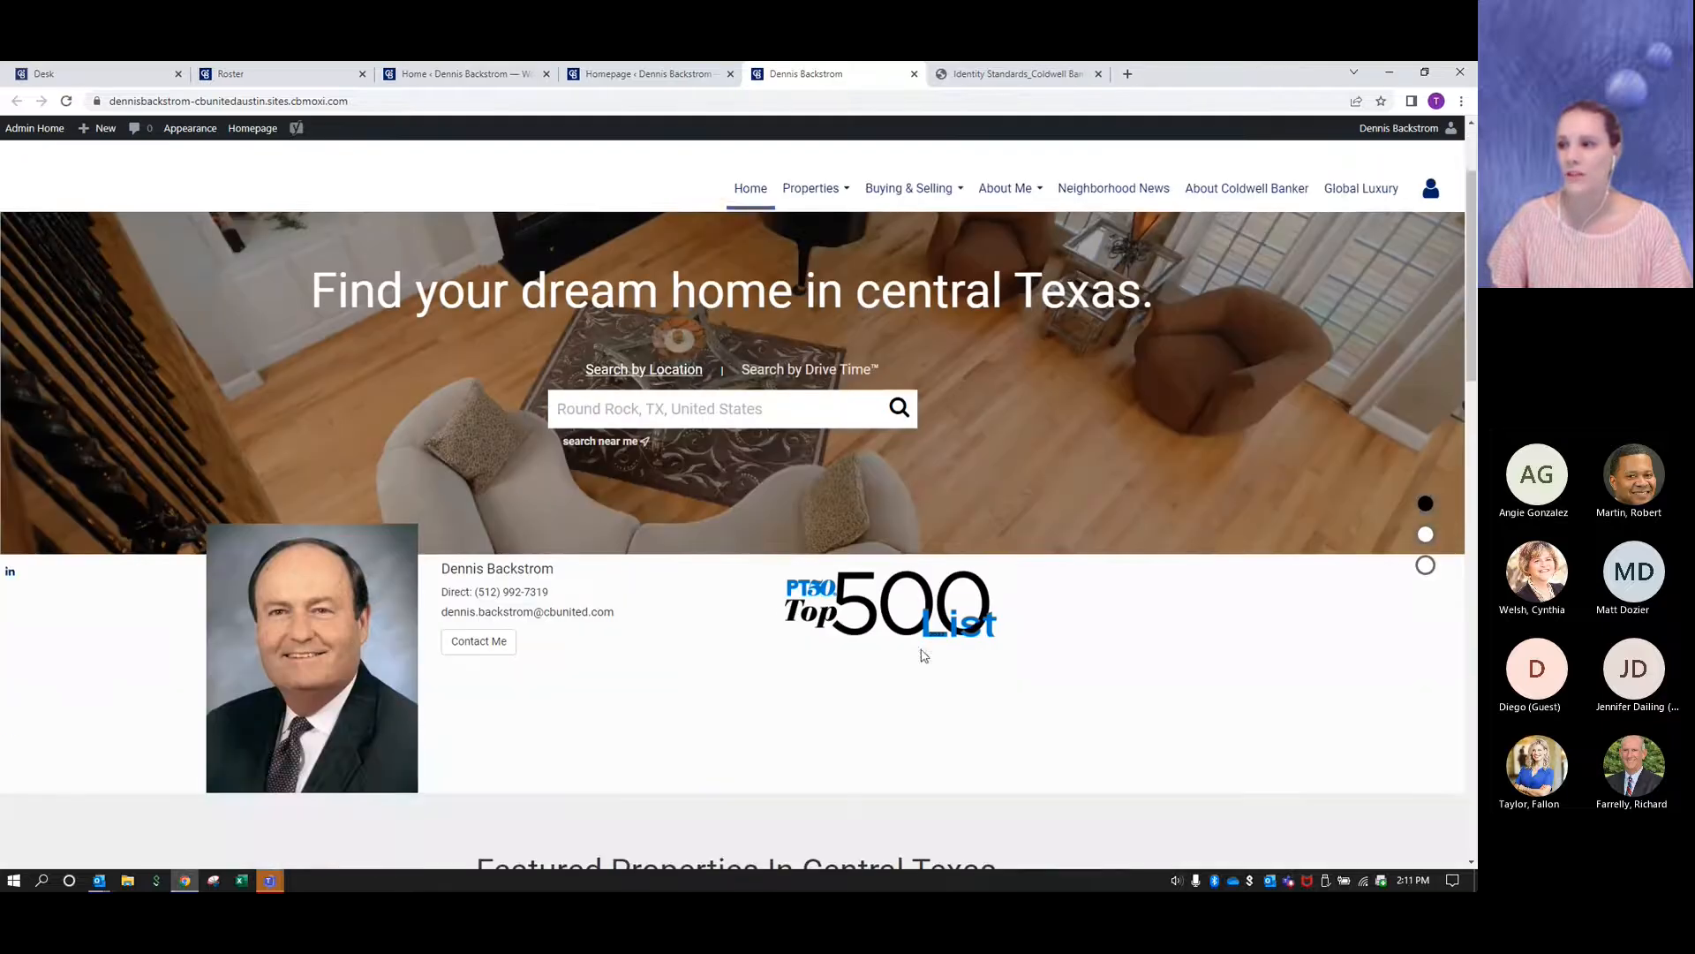
{"action": "scroll", "coordinate": [879, 600], "scroll_direction": "up", "scroll_amount": 2}
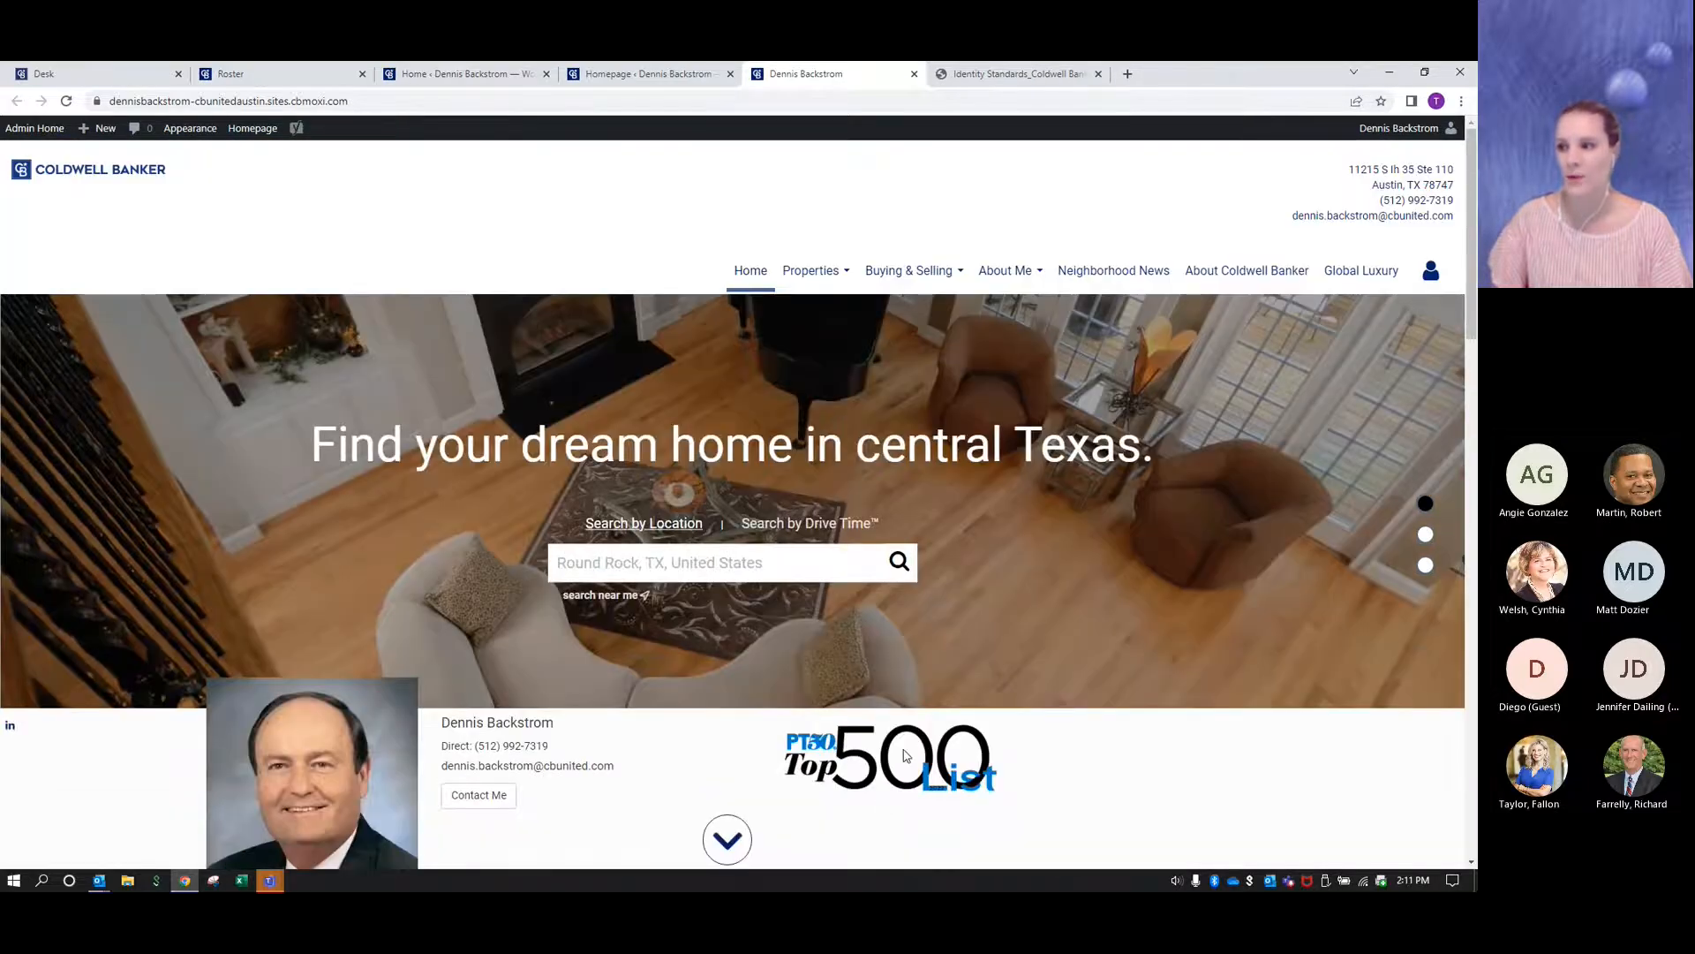
{"action": "scroll", "coordinate": [1085, 683], "scroll_direction": "down", "scroll_amount": 2}
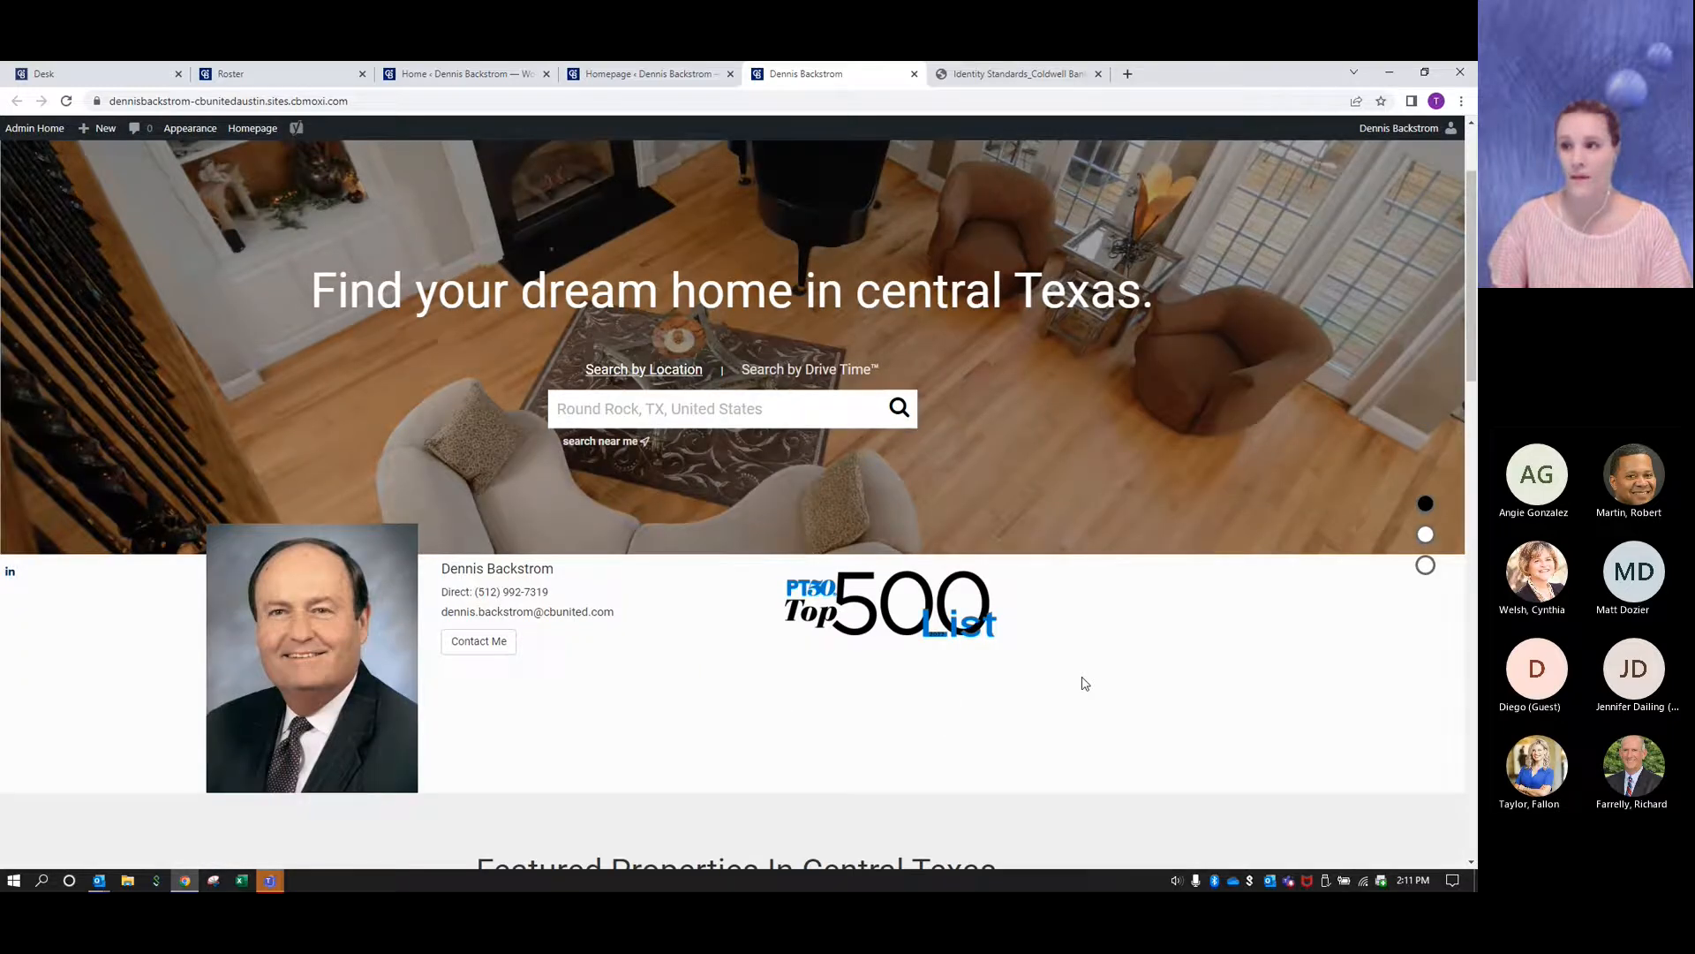
{"action": "scroll", "coordinate": [1051, 689], "scroll_direction": "up", "scroll_amount": 2}
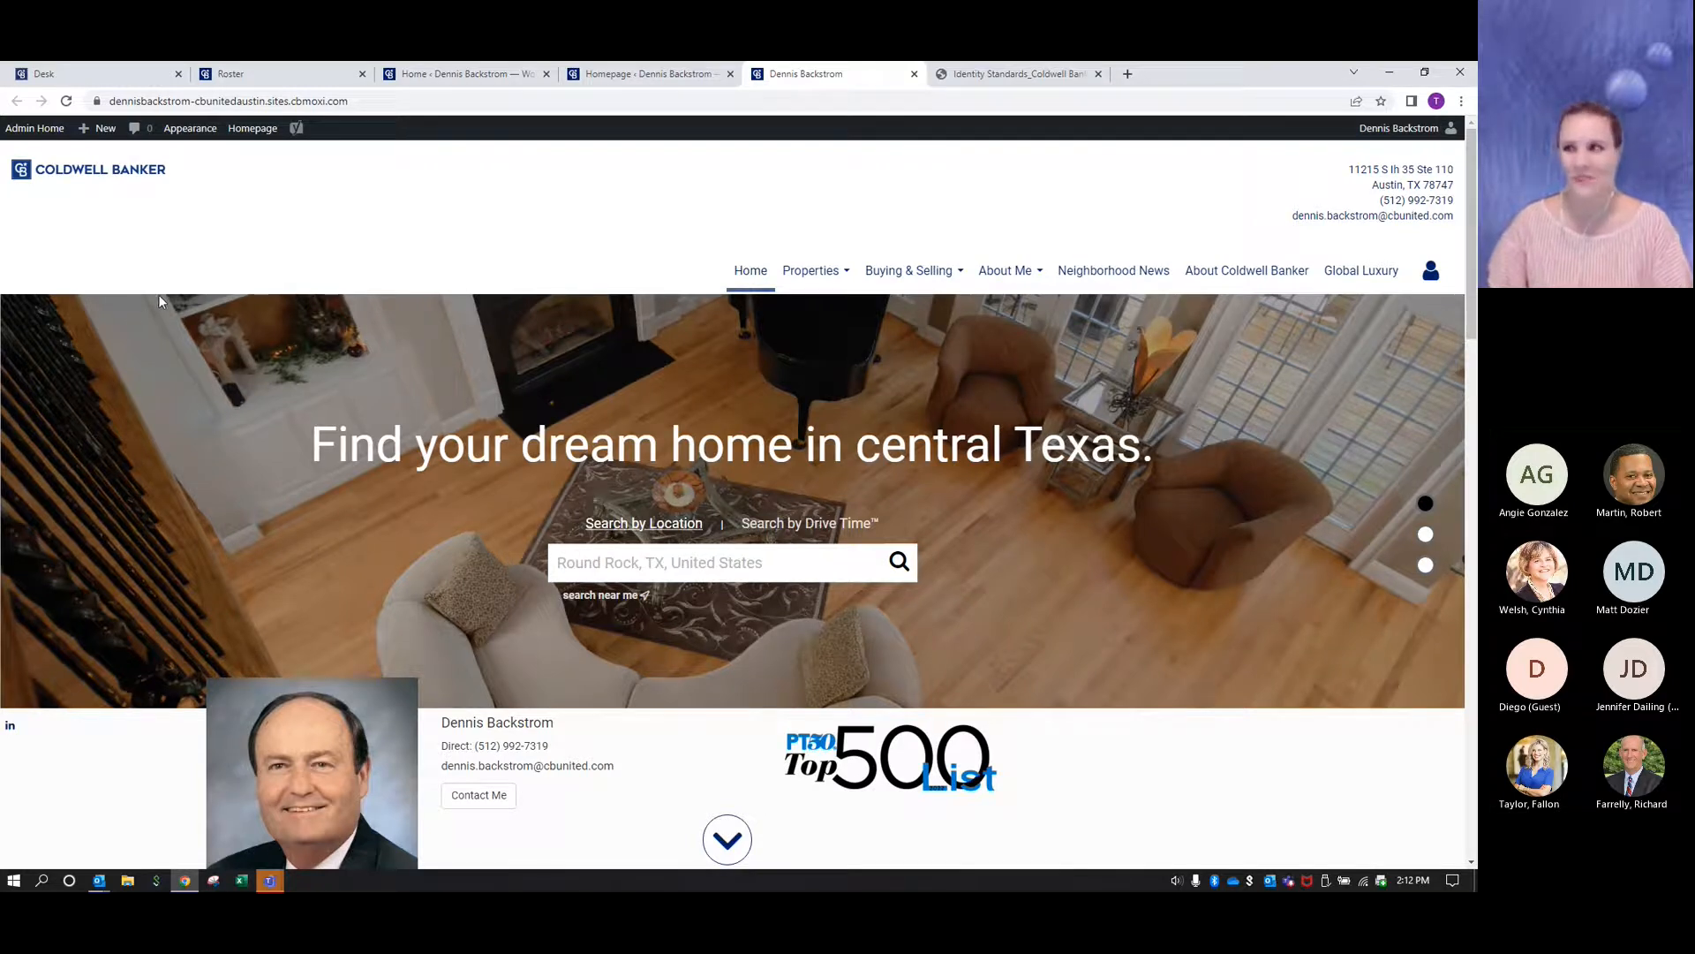
{"action": "left_click", "coordinate": [914, 73]}
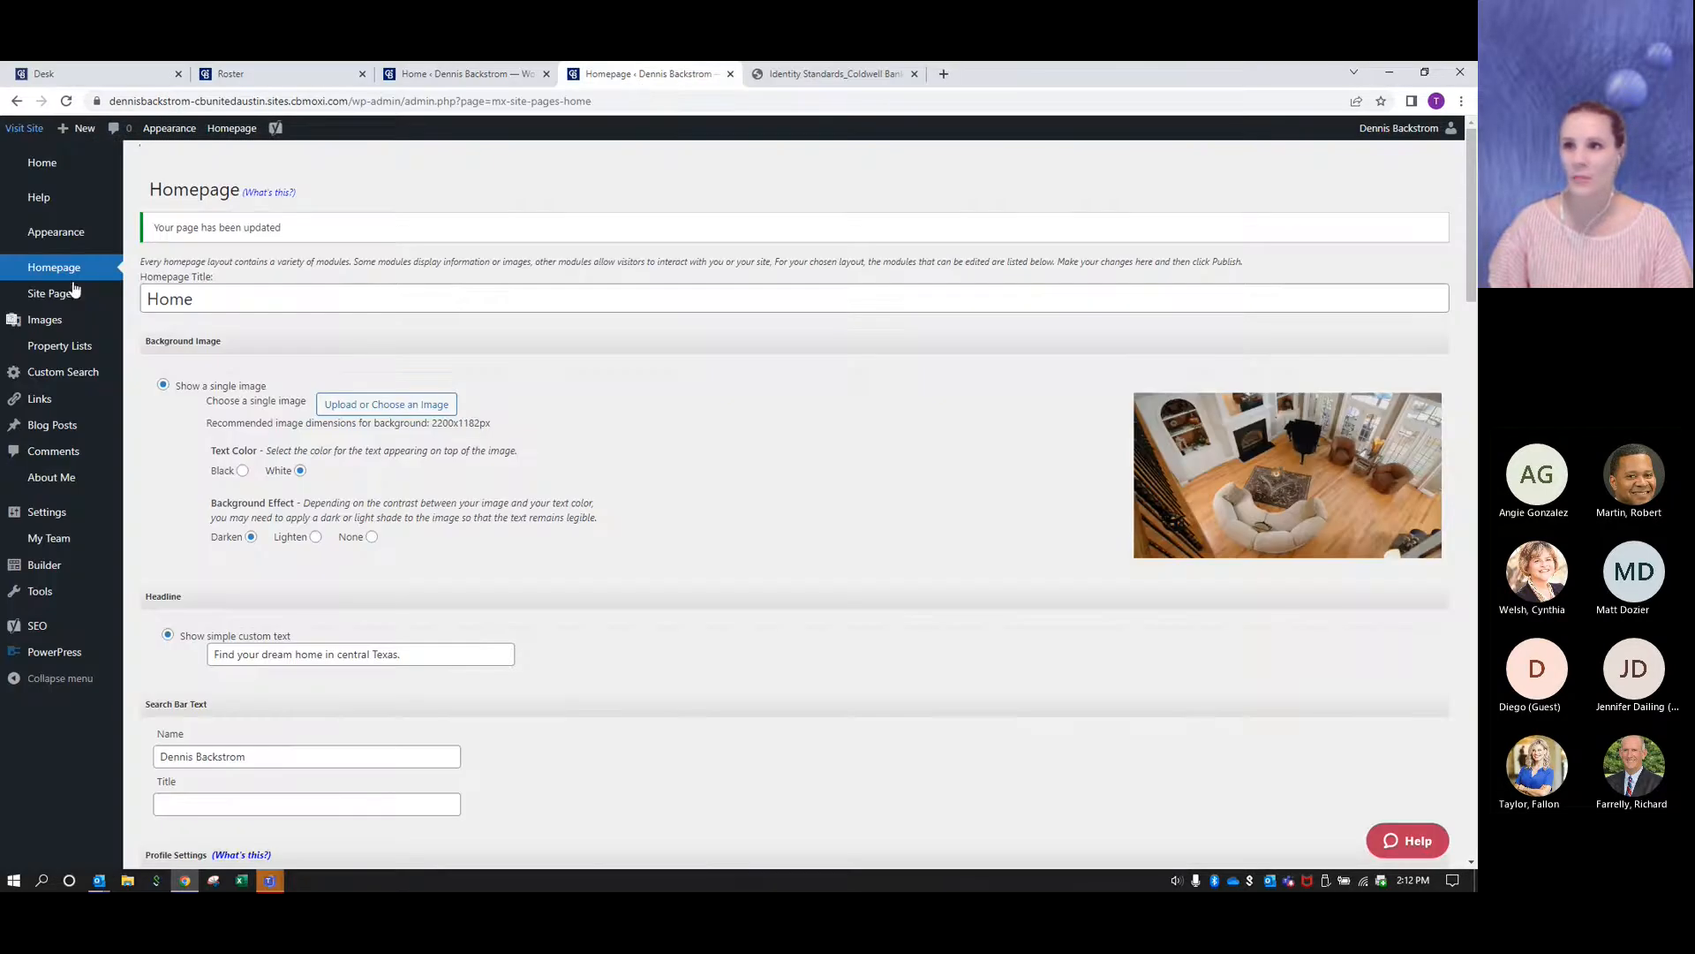
- Delete the Top 500 badge image from the homepage's Welcome Text editor
{"action": "scroll", "coordinate": [738, 445], "scroll_direction": "down", "scroll_amount": 18}
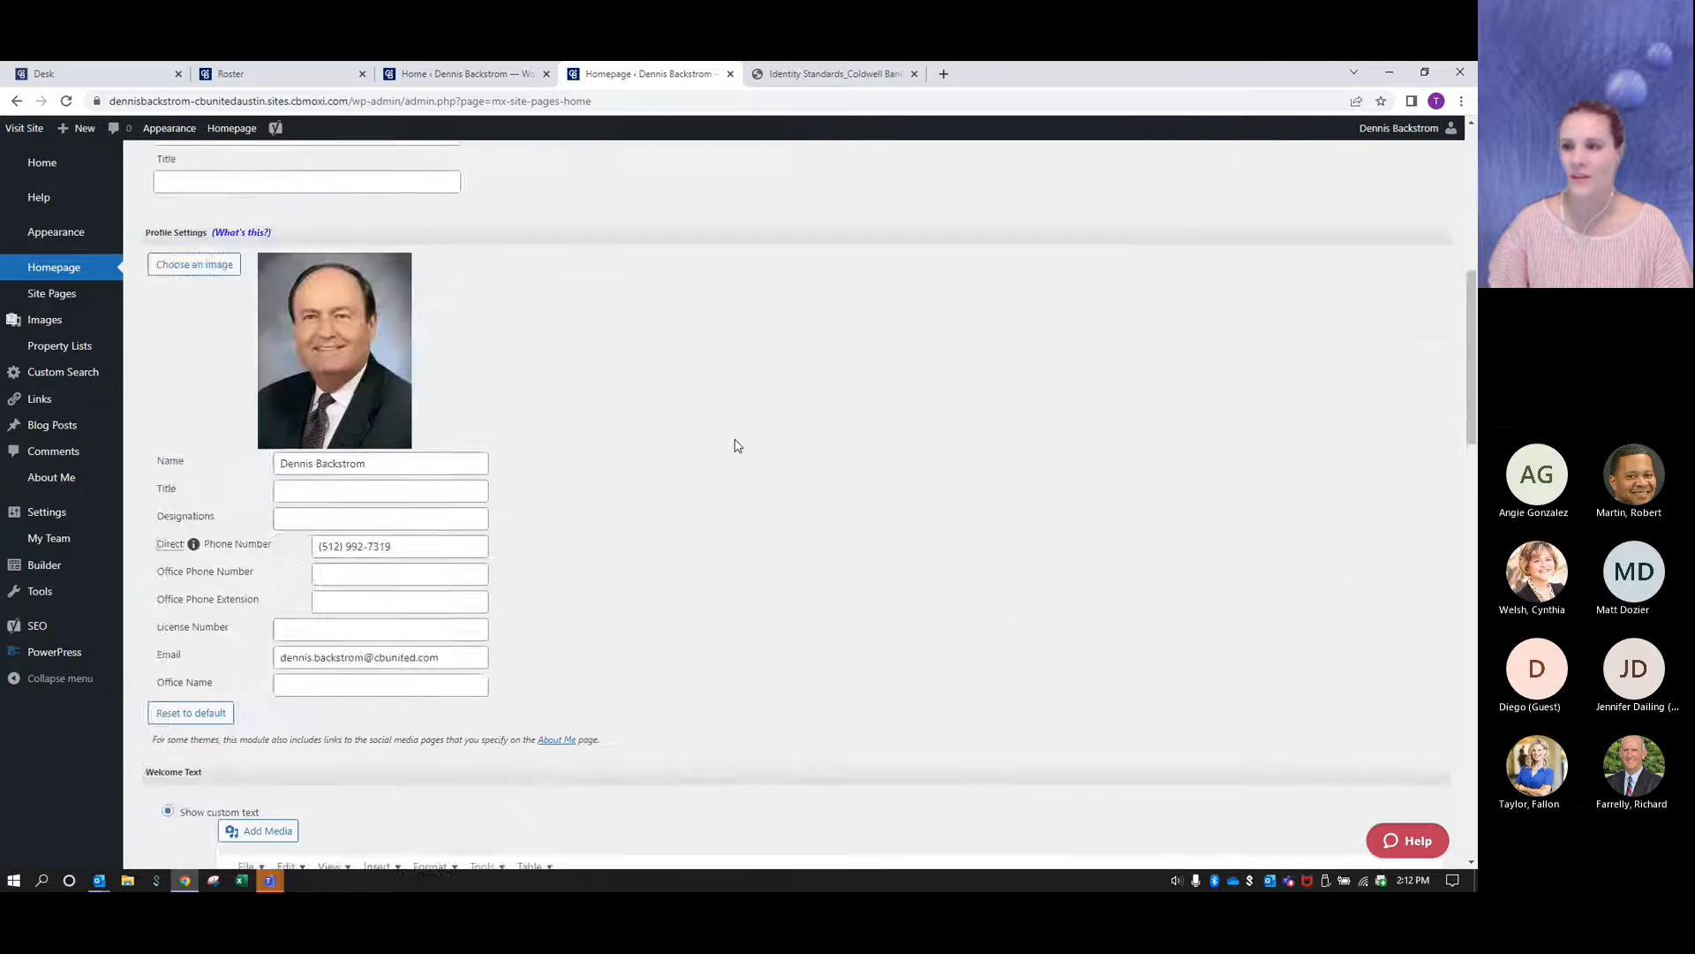
{"action": "scroll", "coordinate": [737, 445], "scroll_direction": "up", "scroll_amount": 3}
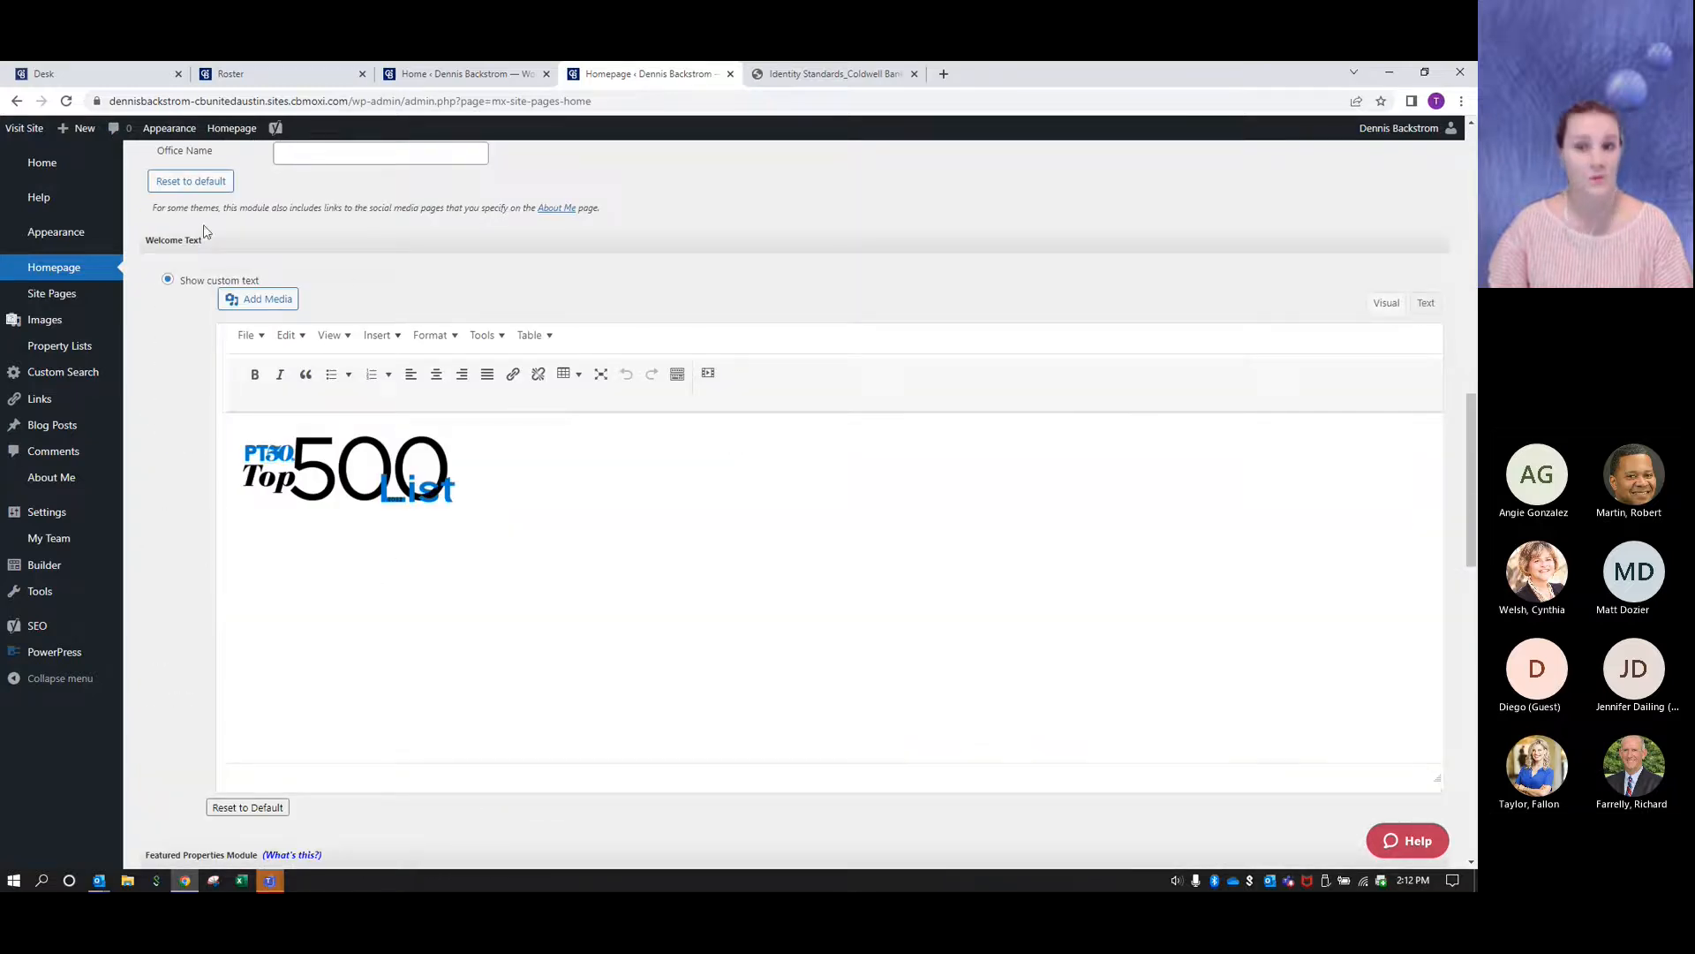
{"action": "left_click", "coordinate": [373, 471]}
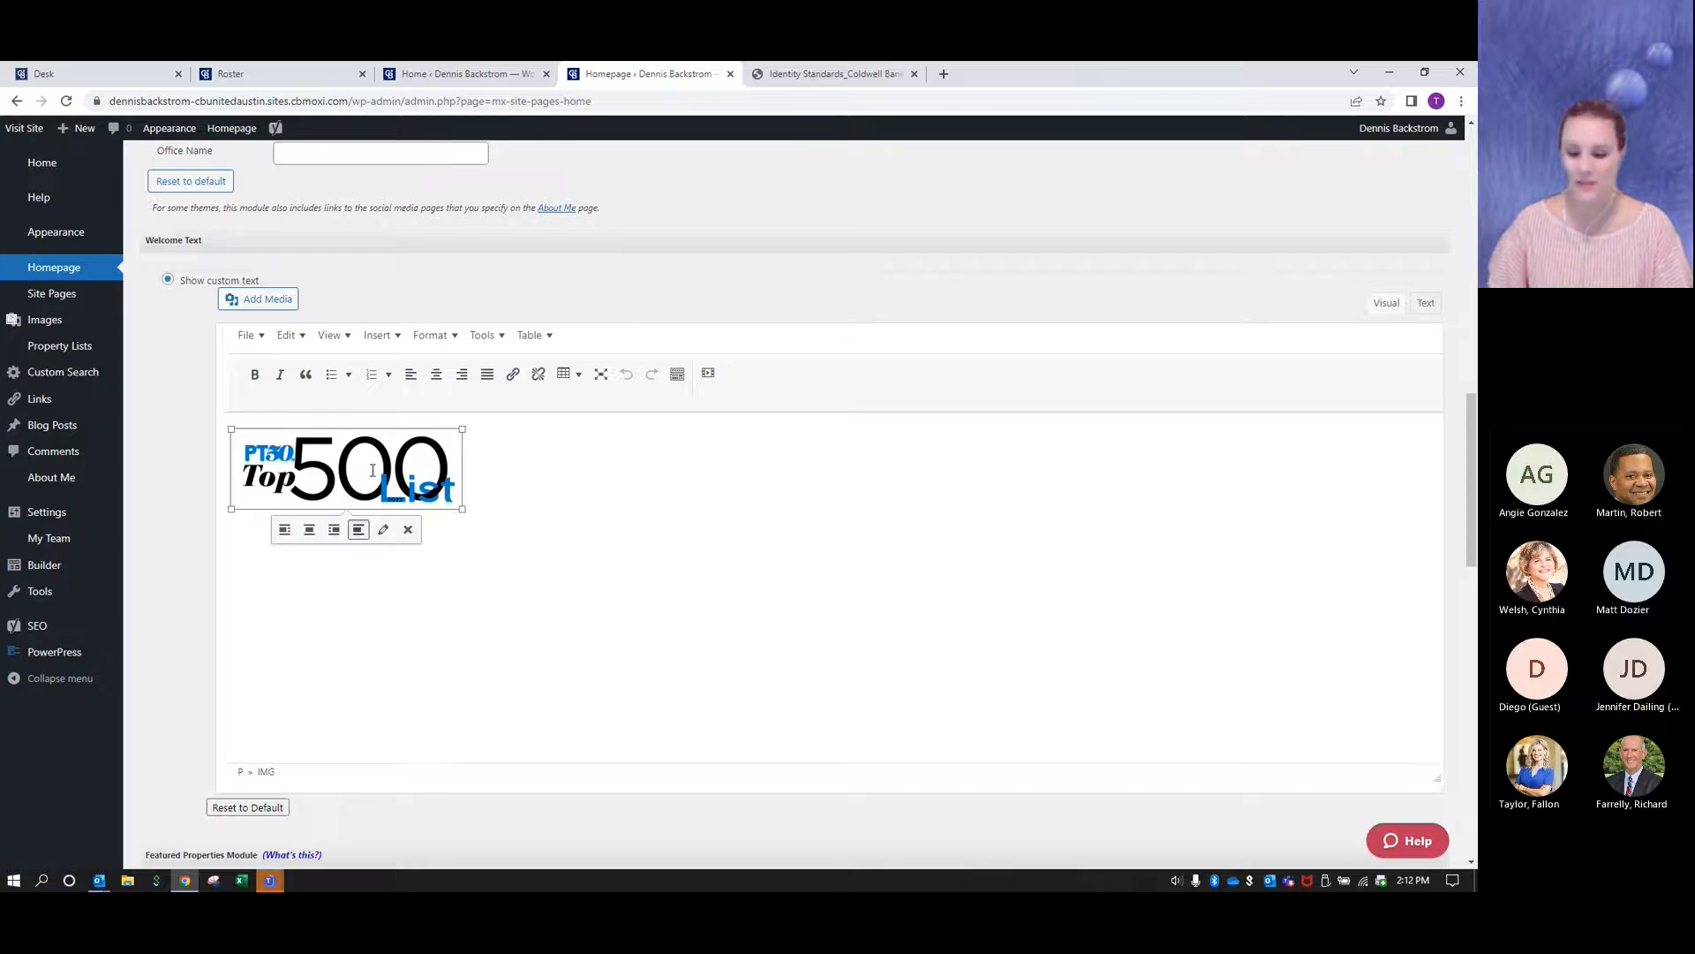
{"action": "key", "text": "Delete"}
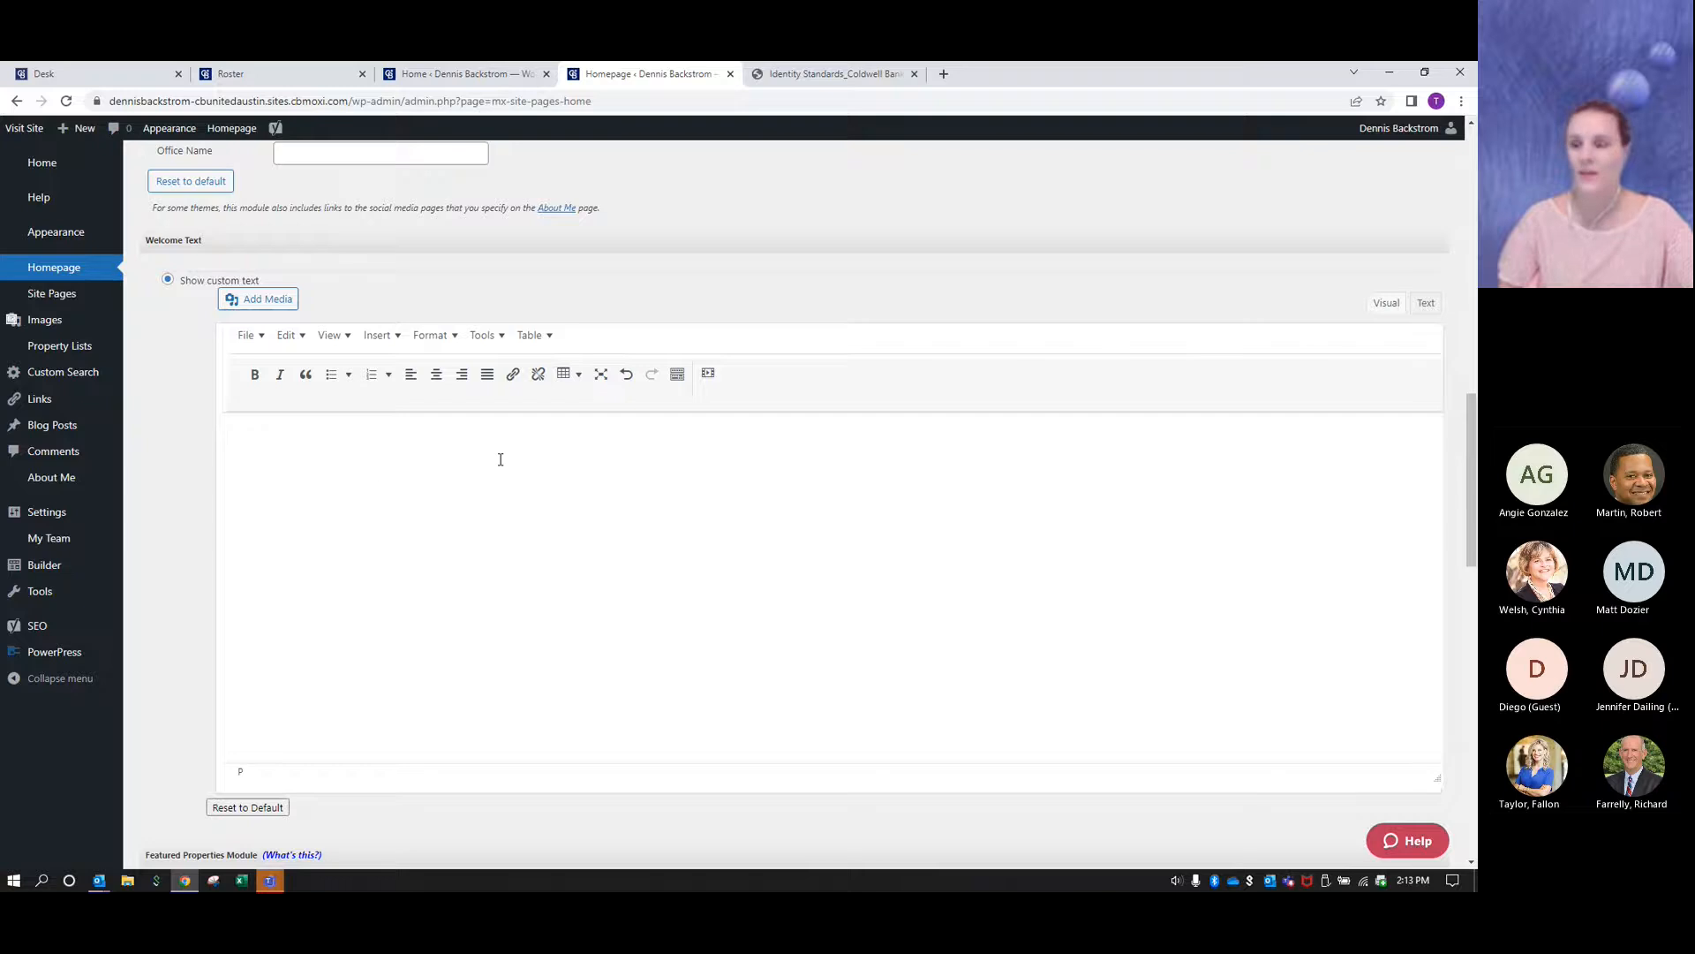
- Open youtube.com in a new browser tab
{"action": "left_click", "coordinate": [944, 74]}
{"action": "type", "text": "youtube.com"}
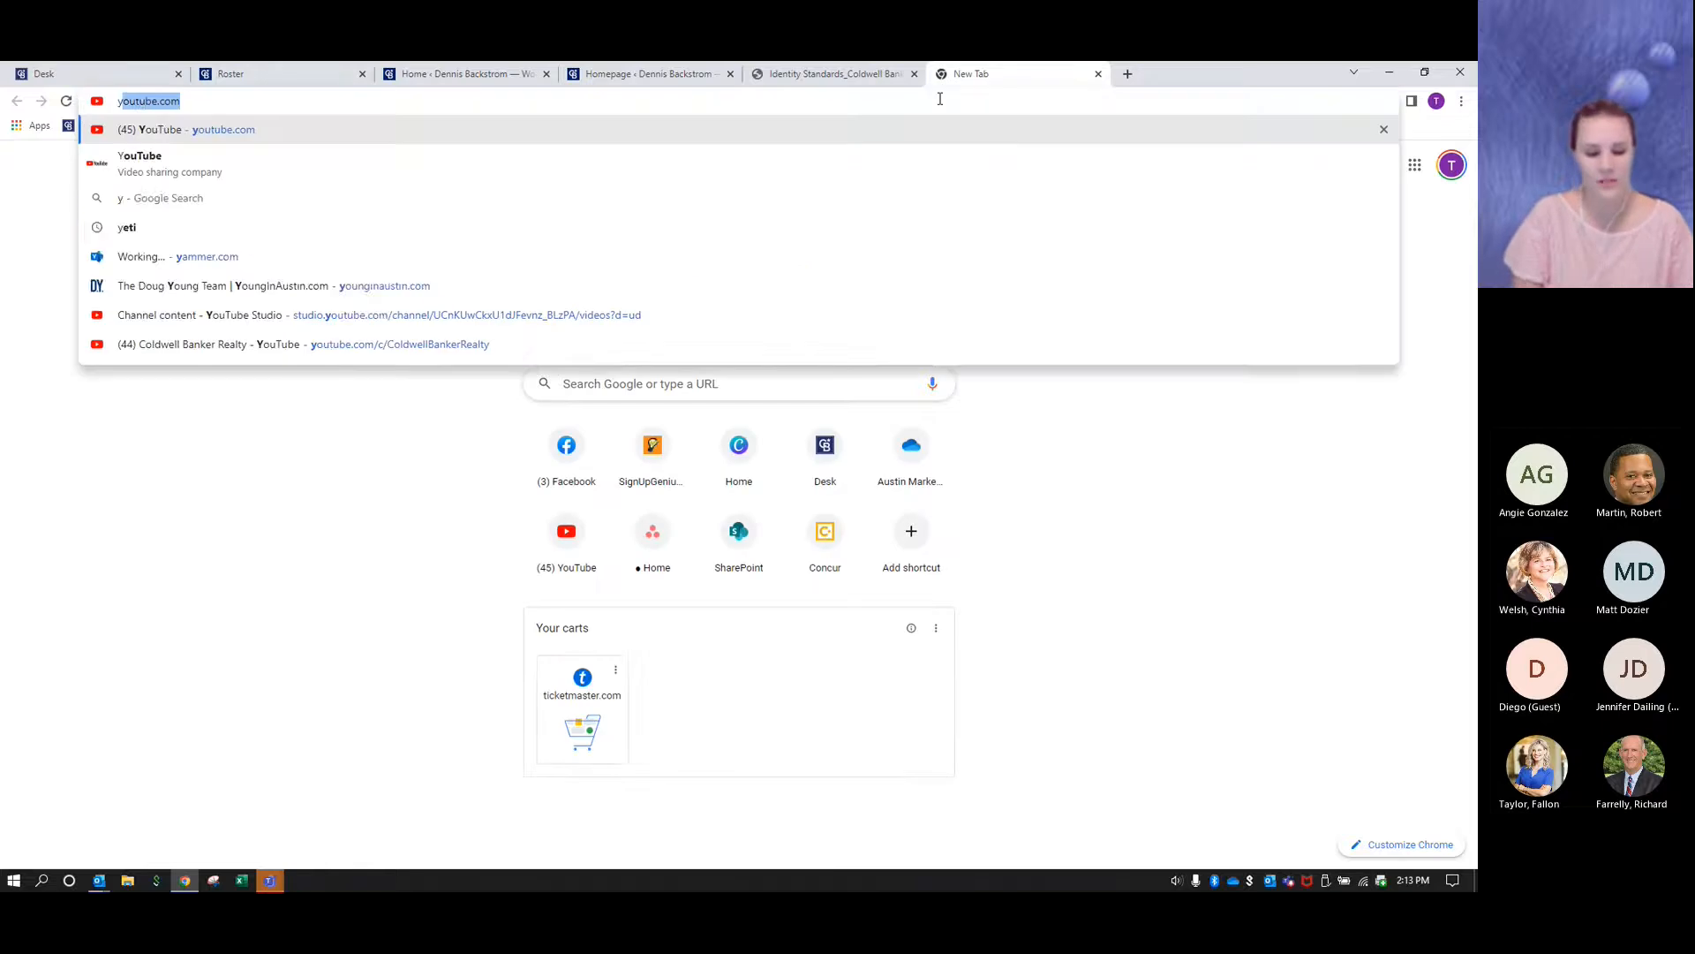
{"action": "key", "text": "Return"}
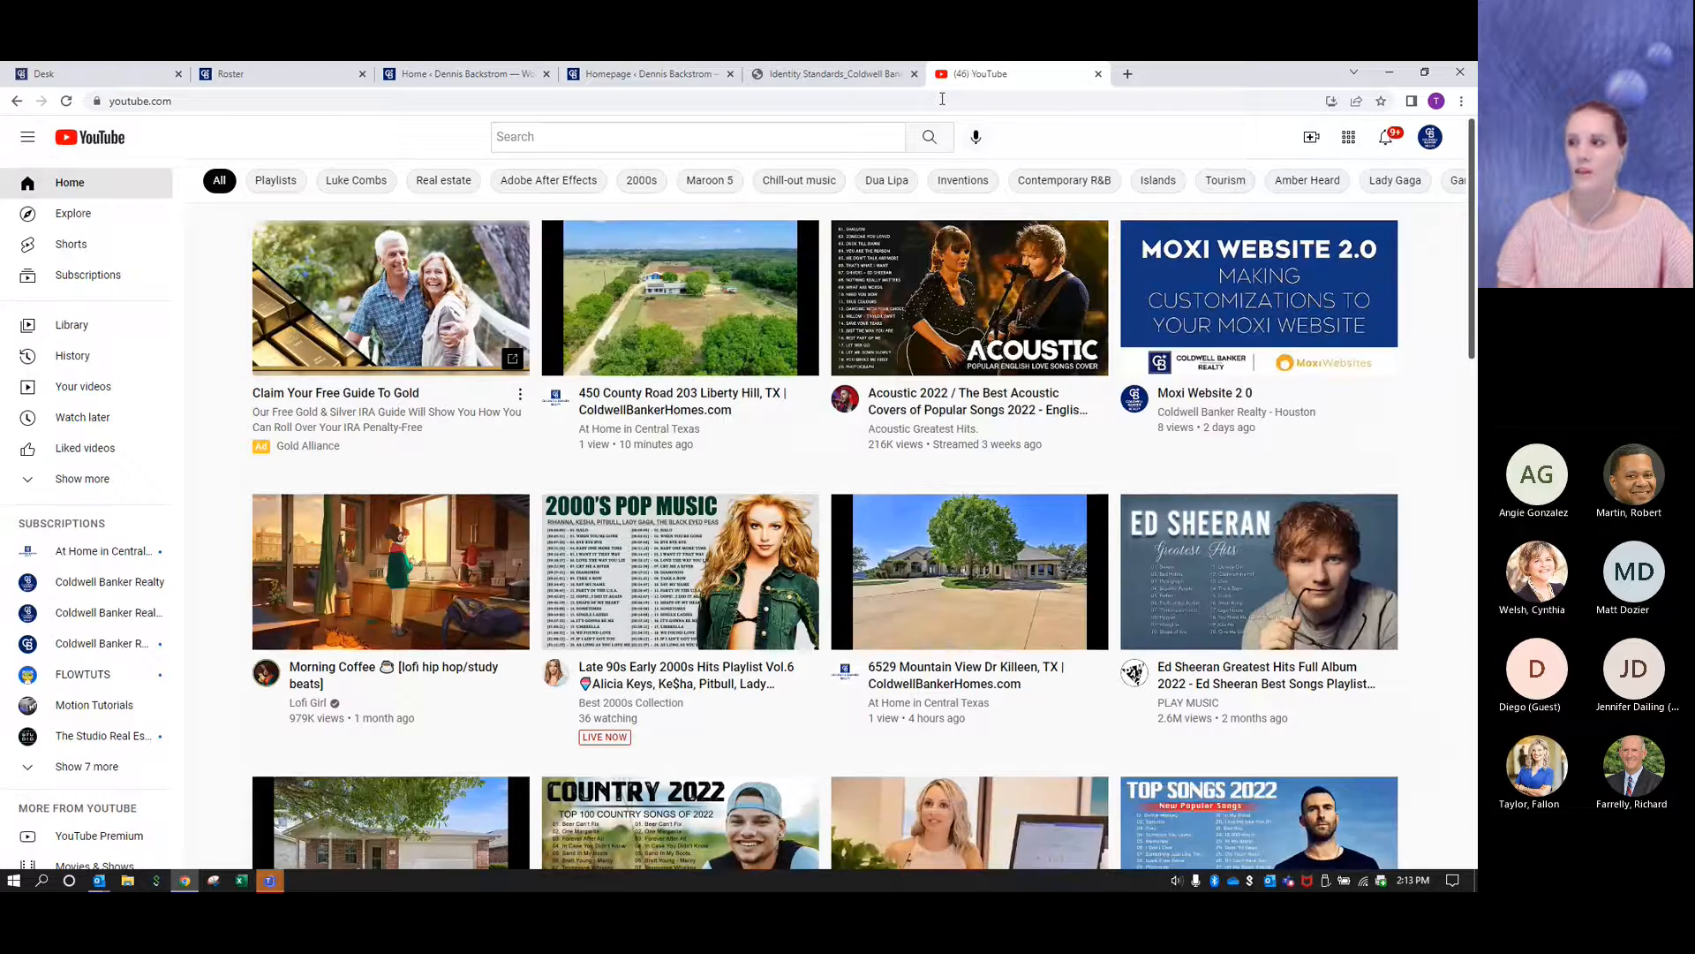
- Search for "coldwell banker realty" and open the Coldwell Banker Realty channel
{"action": "left_click", "coordinate": [552, 138]}
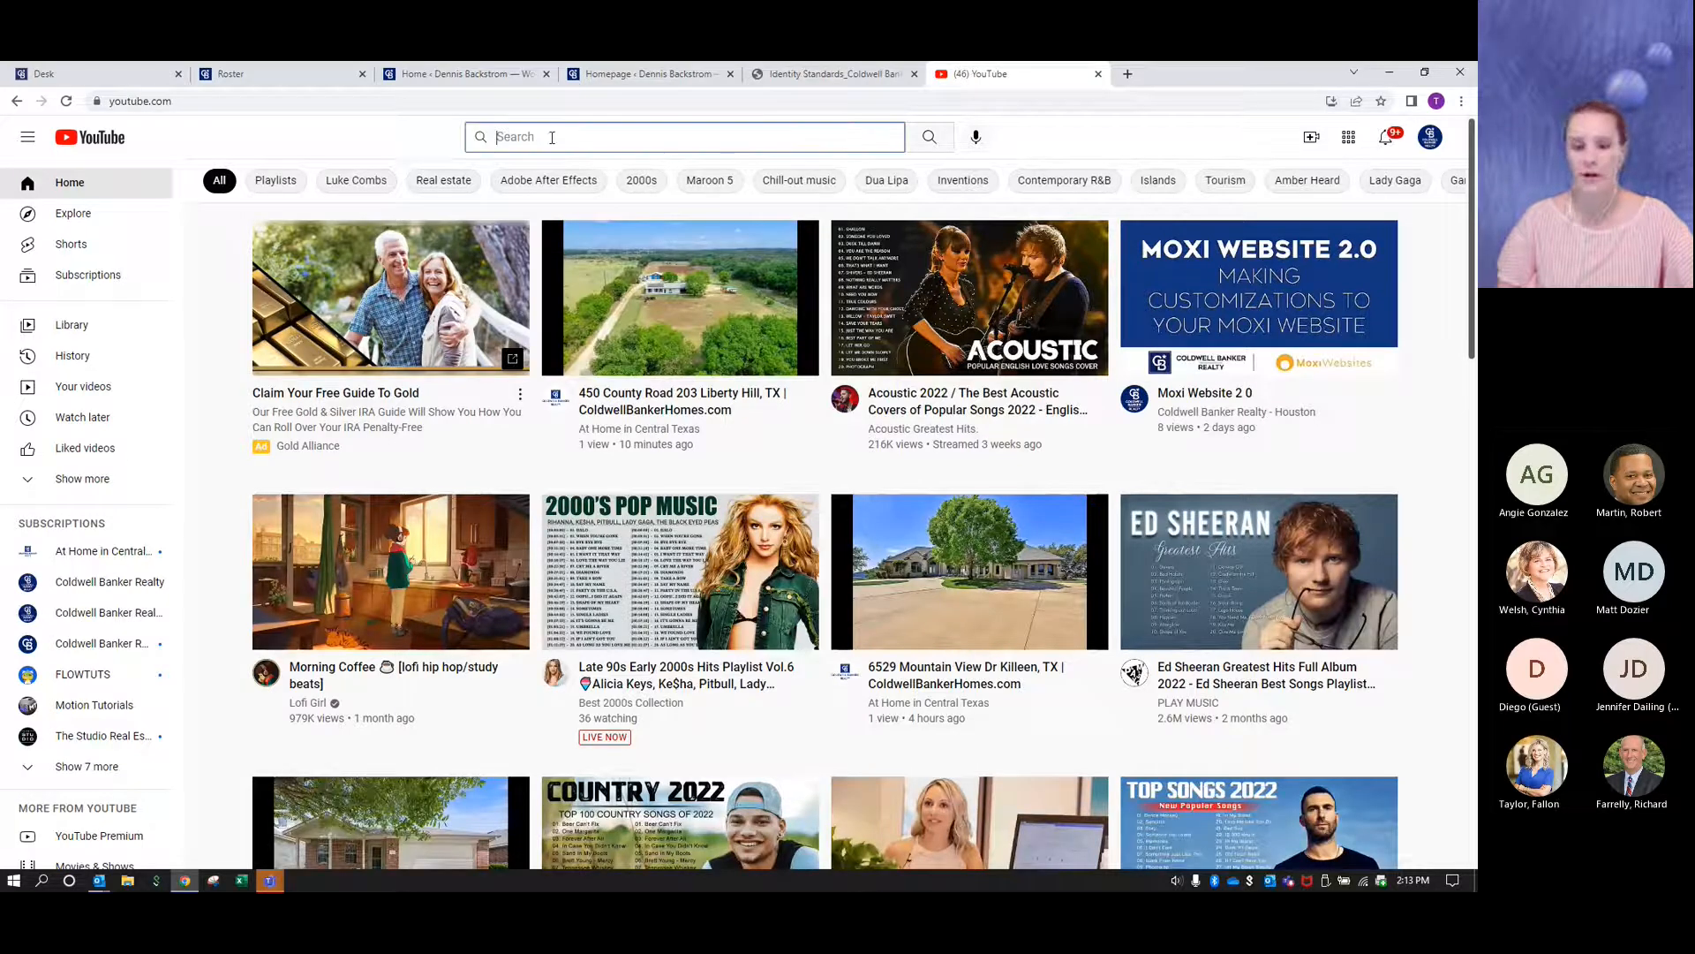
{"action": "type", "text": "coldwel"}
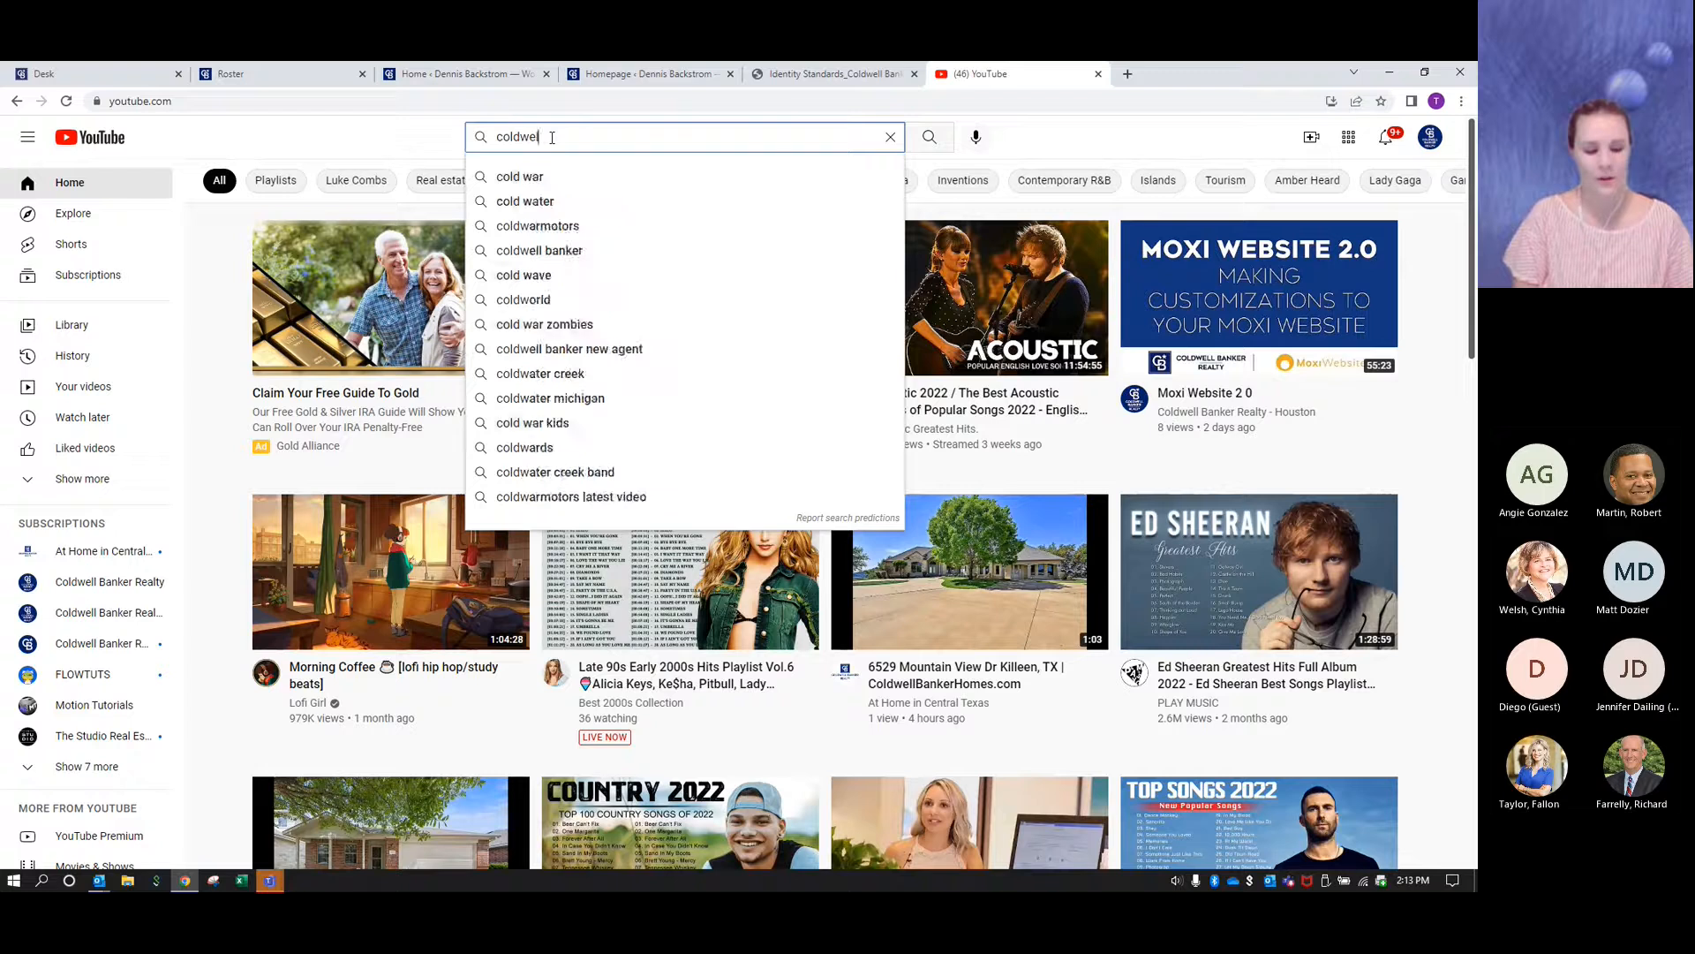
{"action": "type", "text": "l banker realty"}
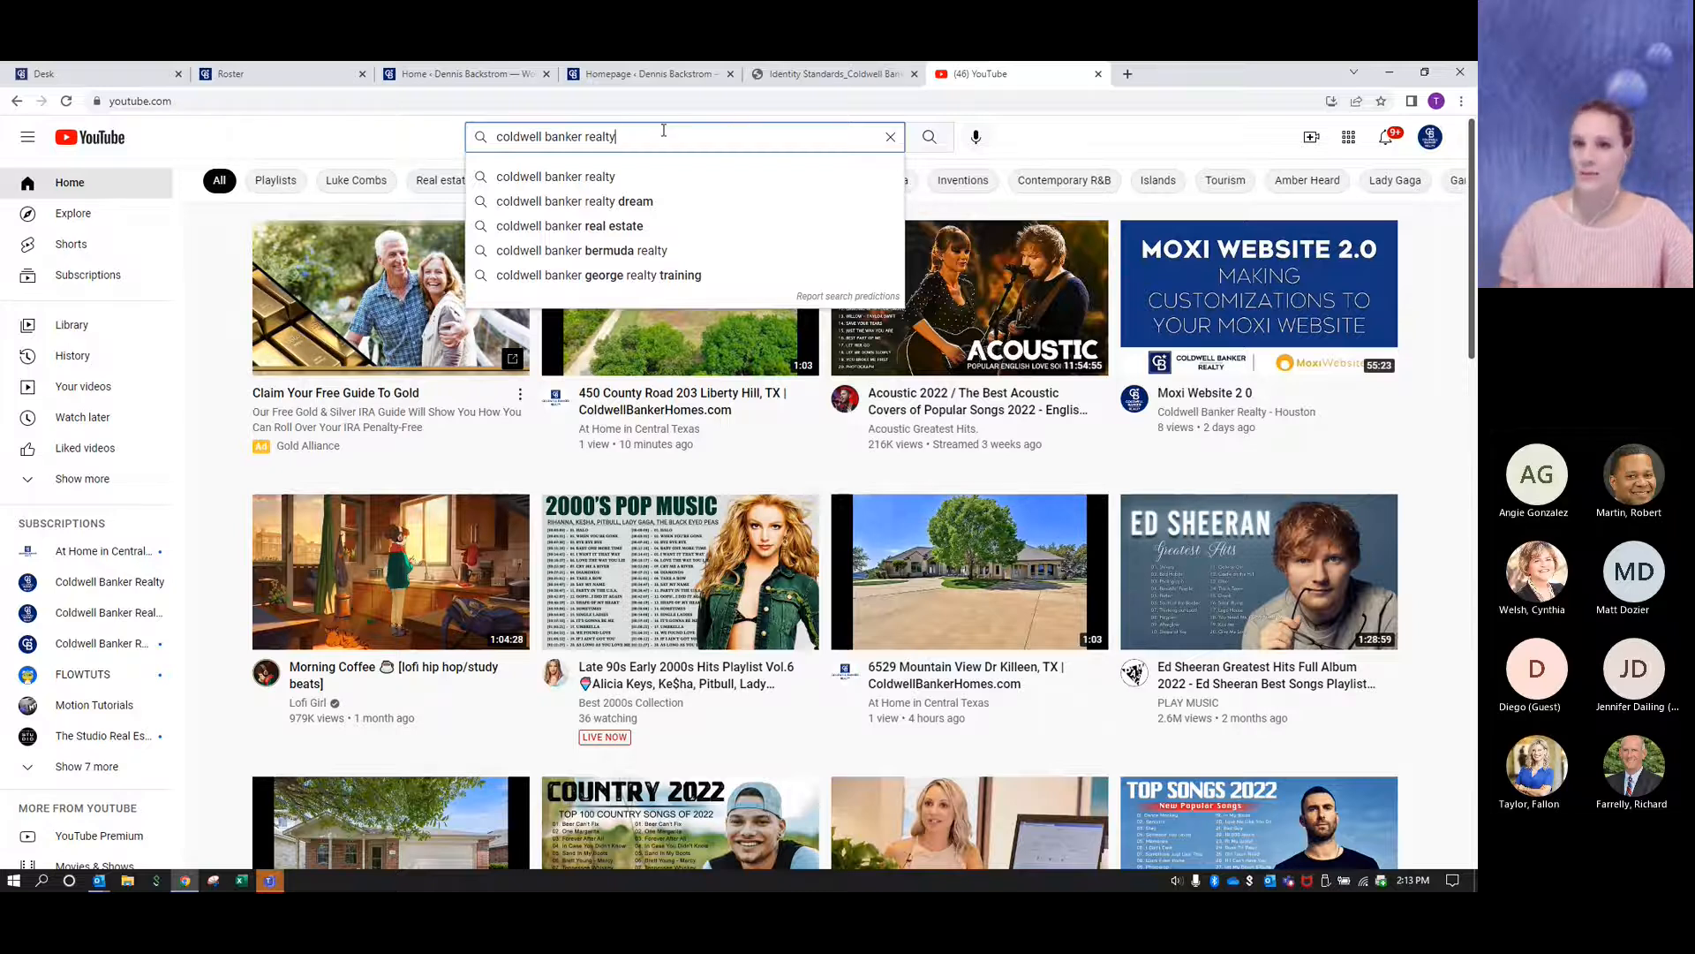
{"action": "key", "text": "Return"}
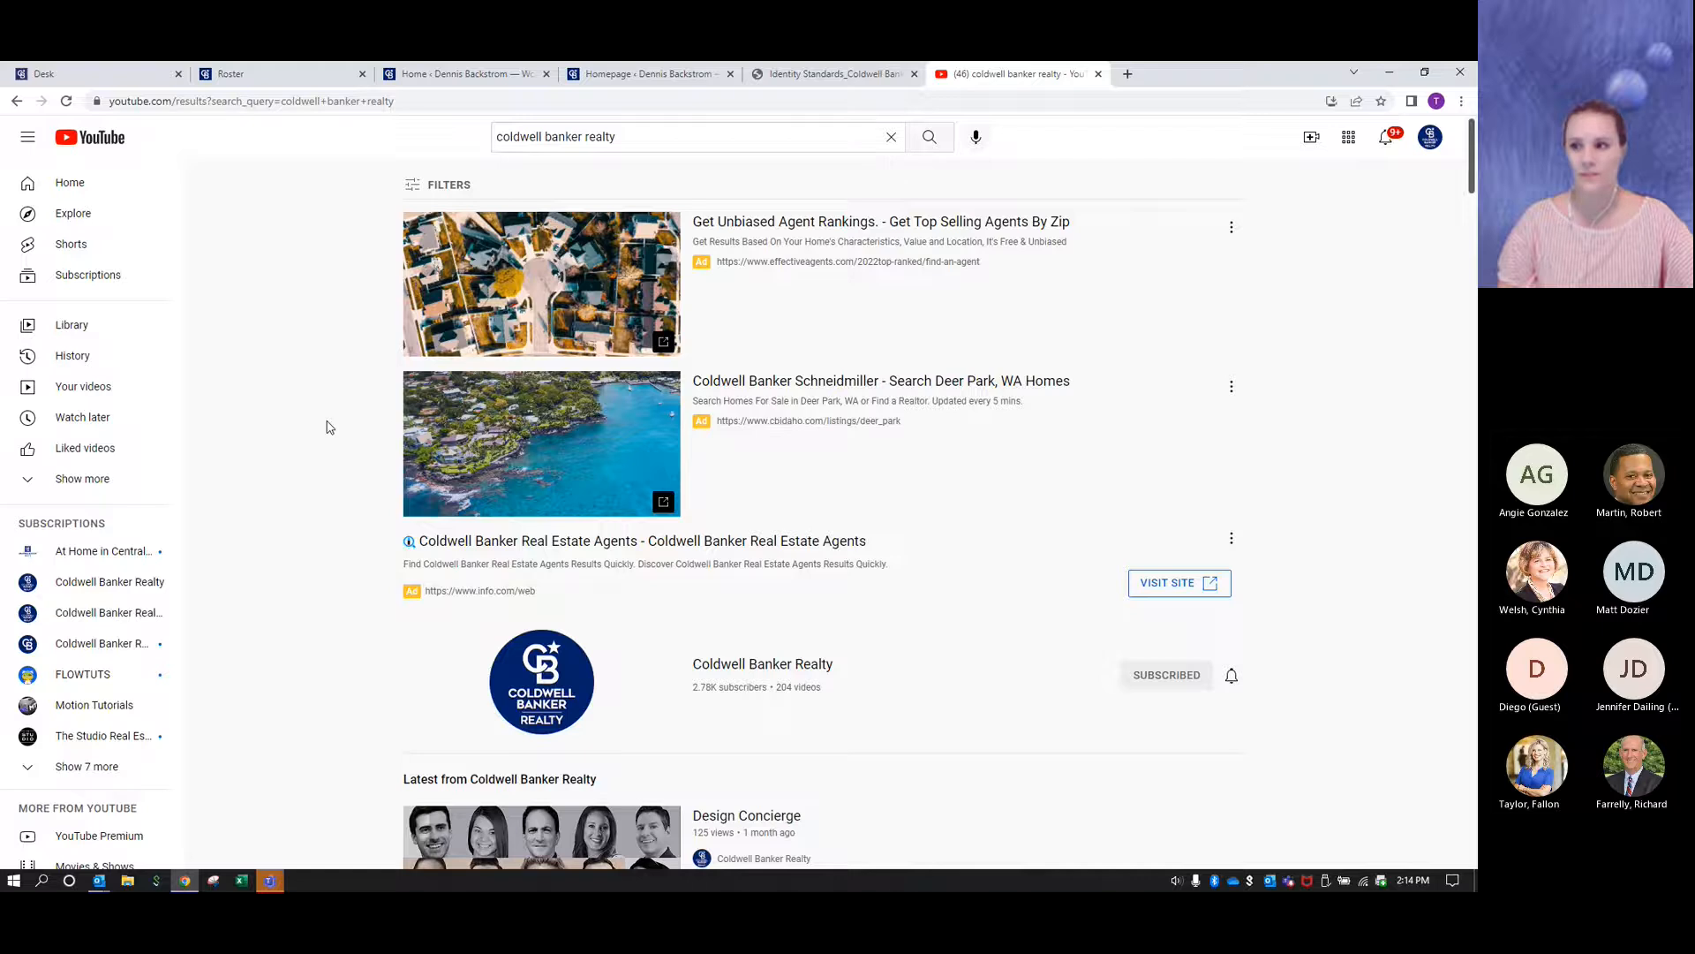
{"action": "scroll", "coordinate": [327, 428], "scroll_direction": "down", "scroll_amount": 1}
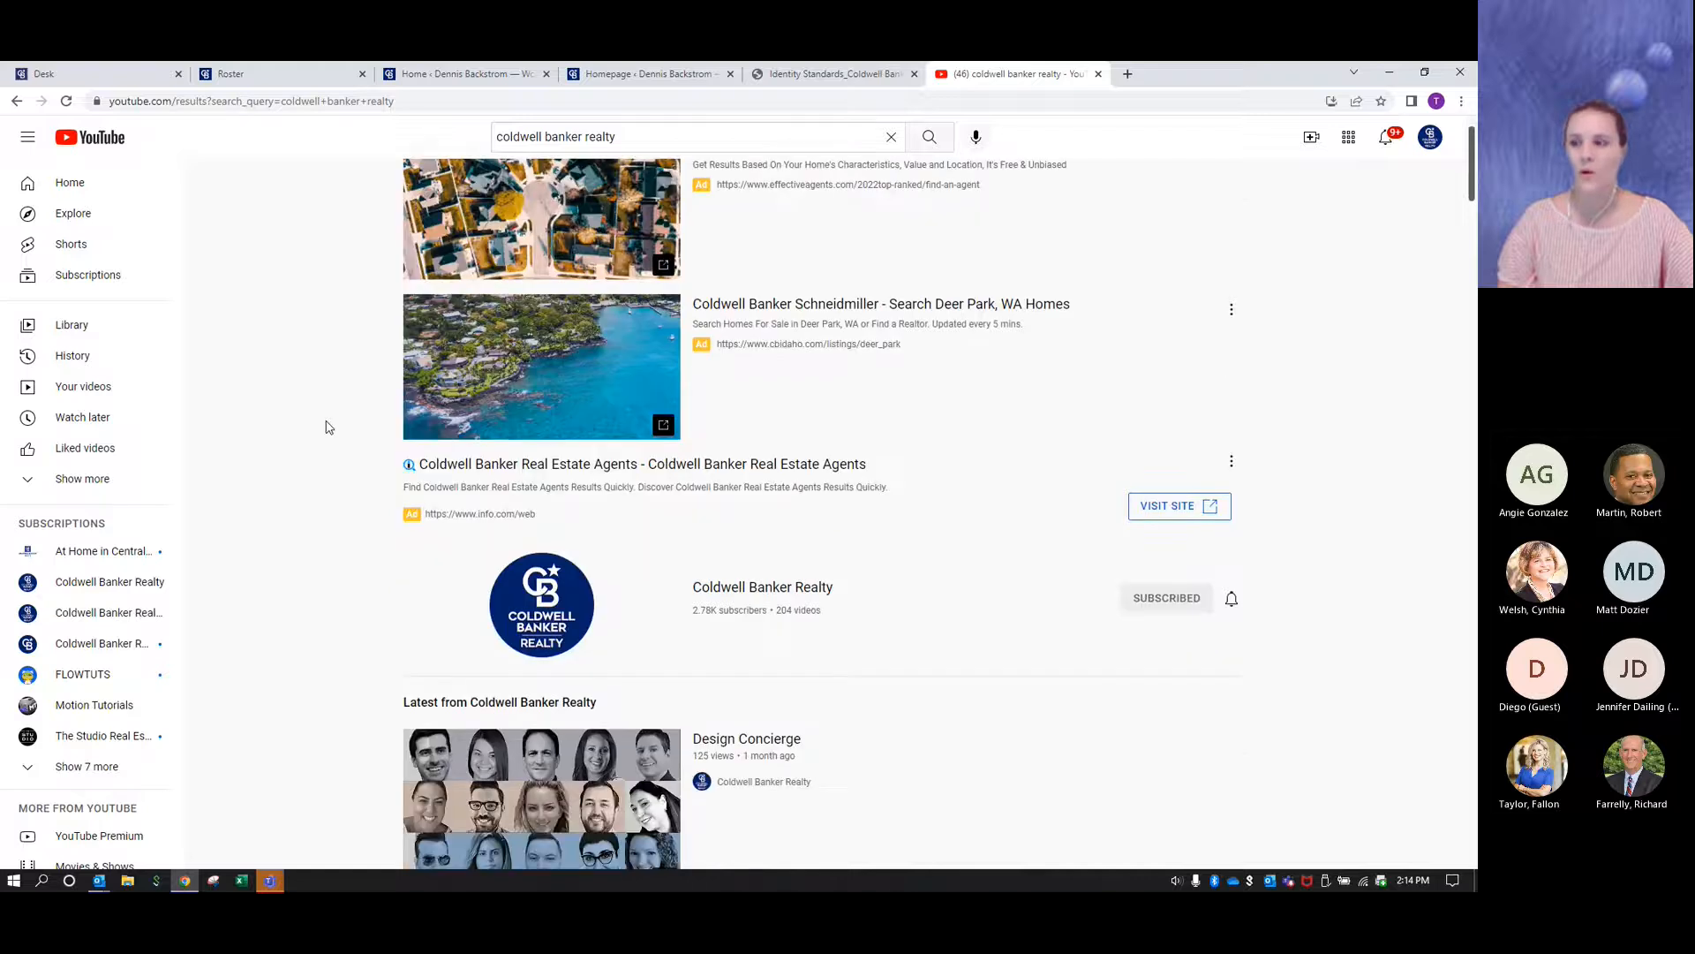
{"action": "left_click", "coordinate": [543, 604]}
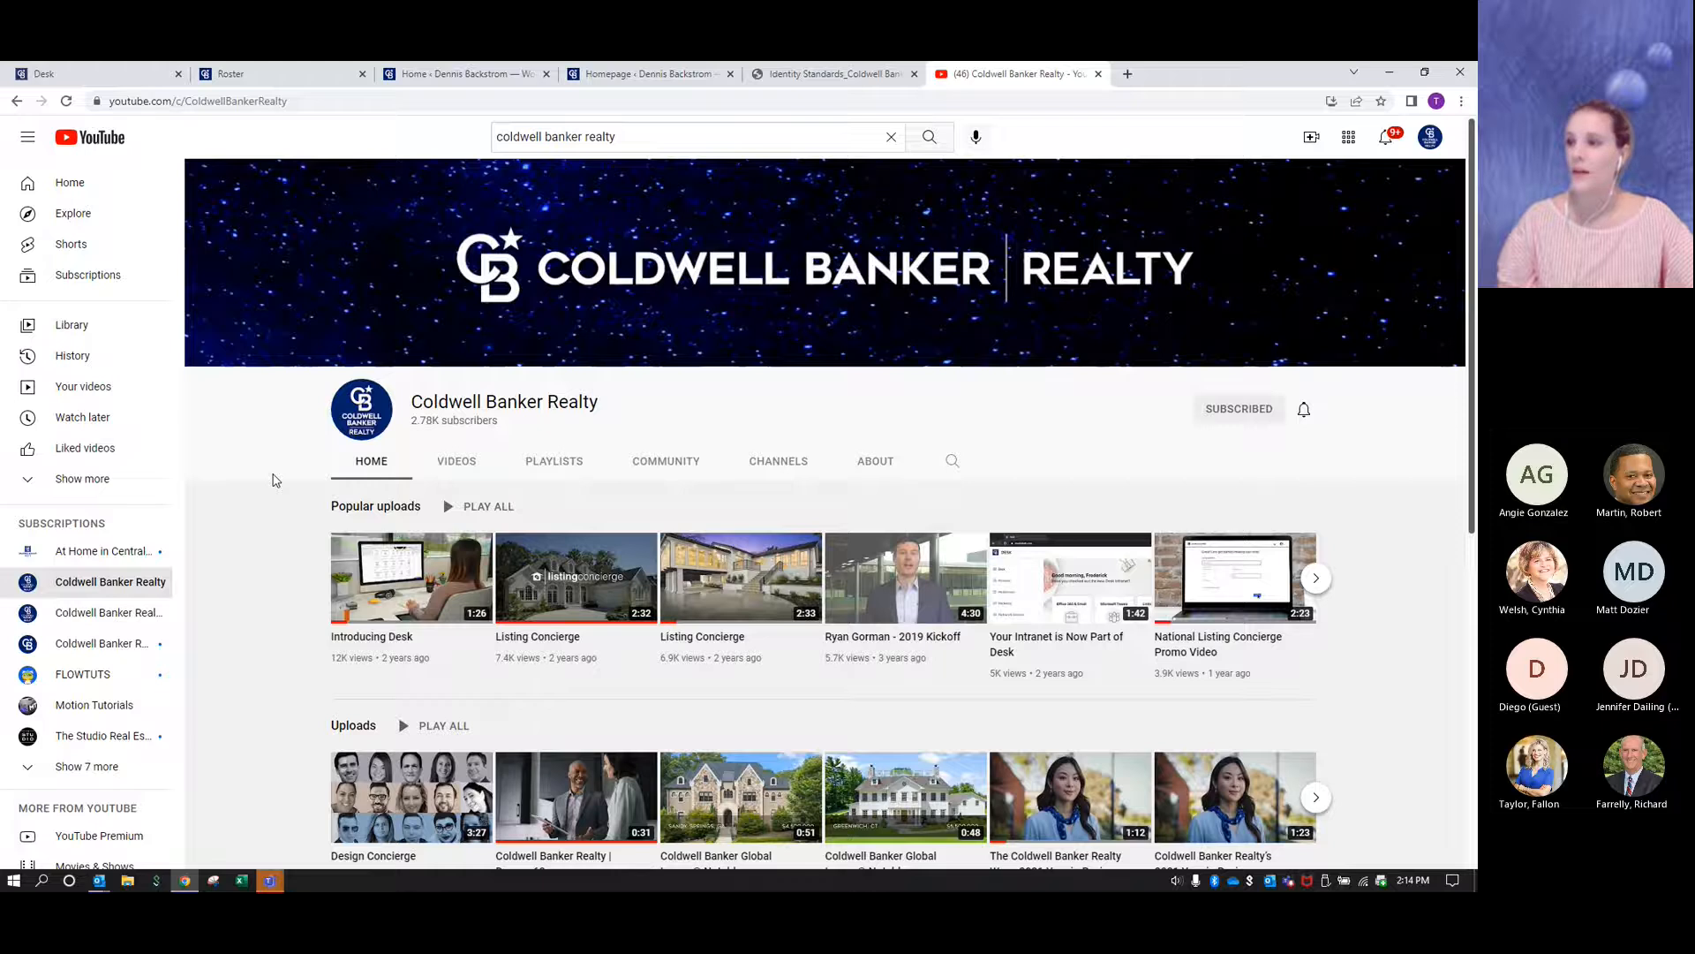
- Search within the Coldwell Banker Realty channel for "dream"
{"action": "scroll", "coordinate": [274, 481], "scroll_direction": "down", "scroll_amount": 2}
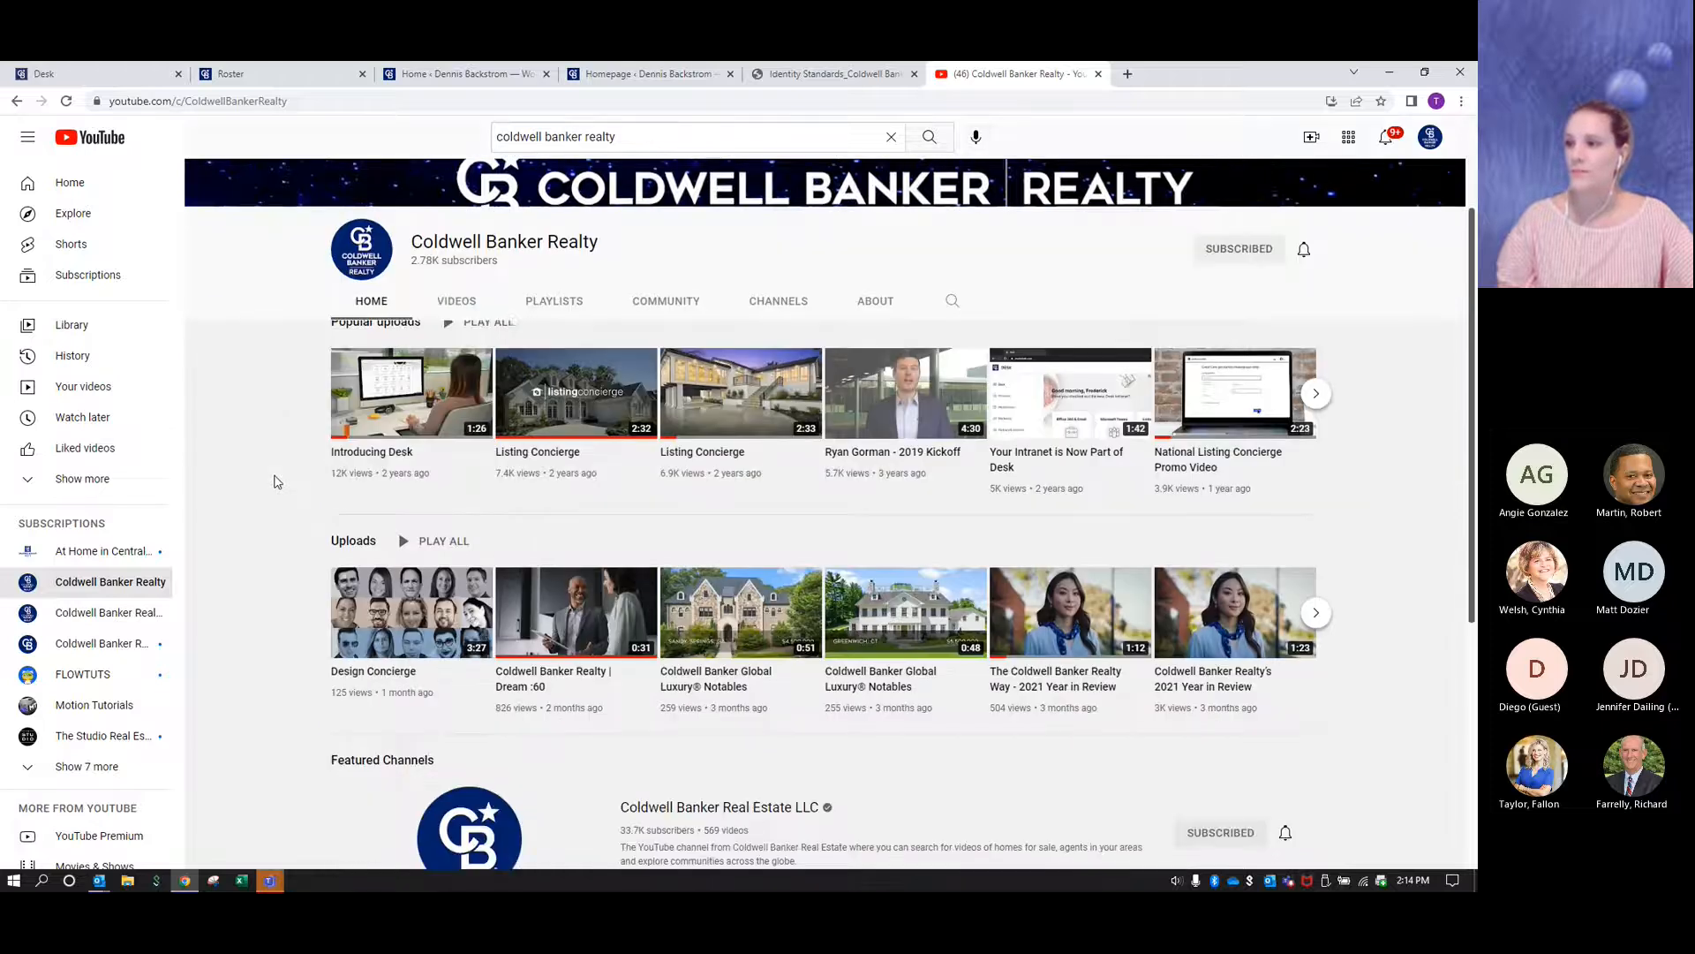
{"action": "scroll", "coordinate": [274, 481], "scroll_direction": "up", "scroll_amount": 2}
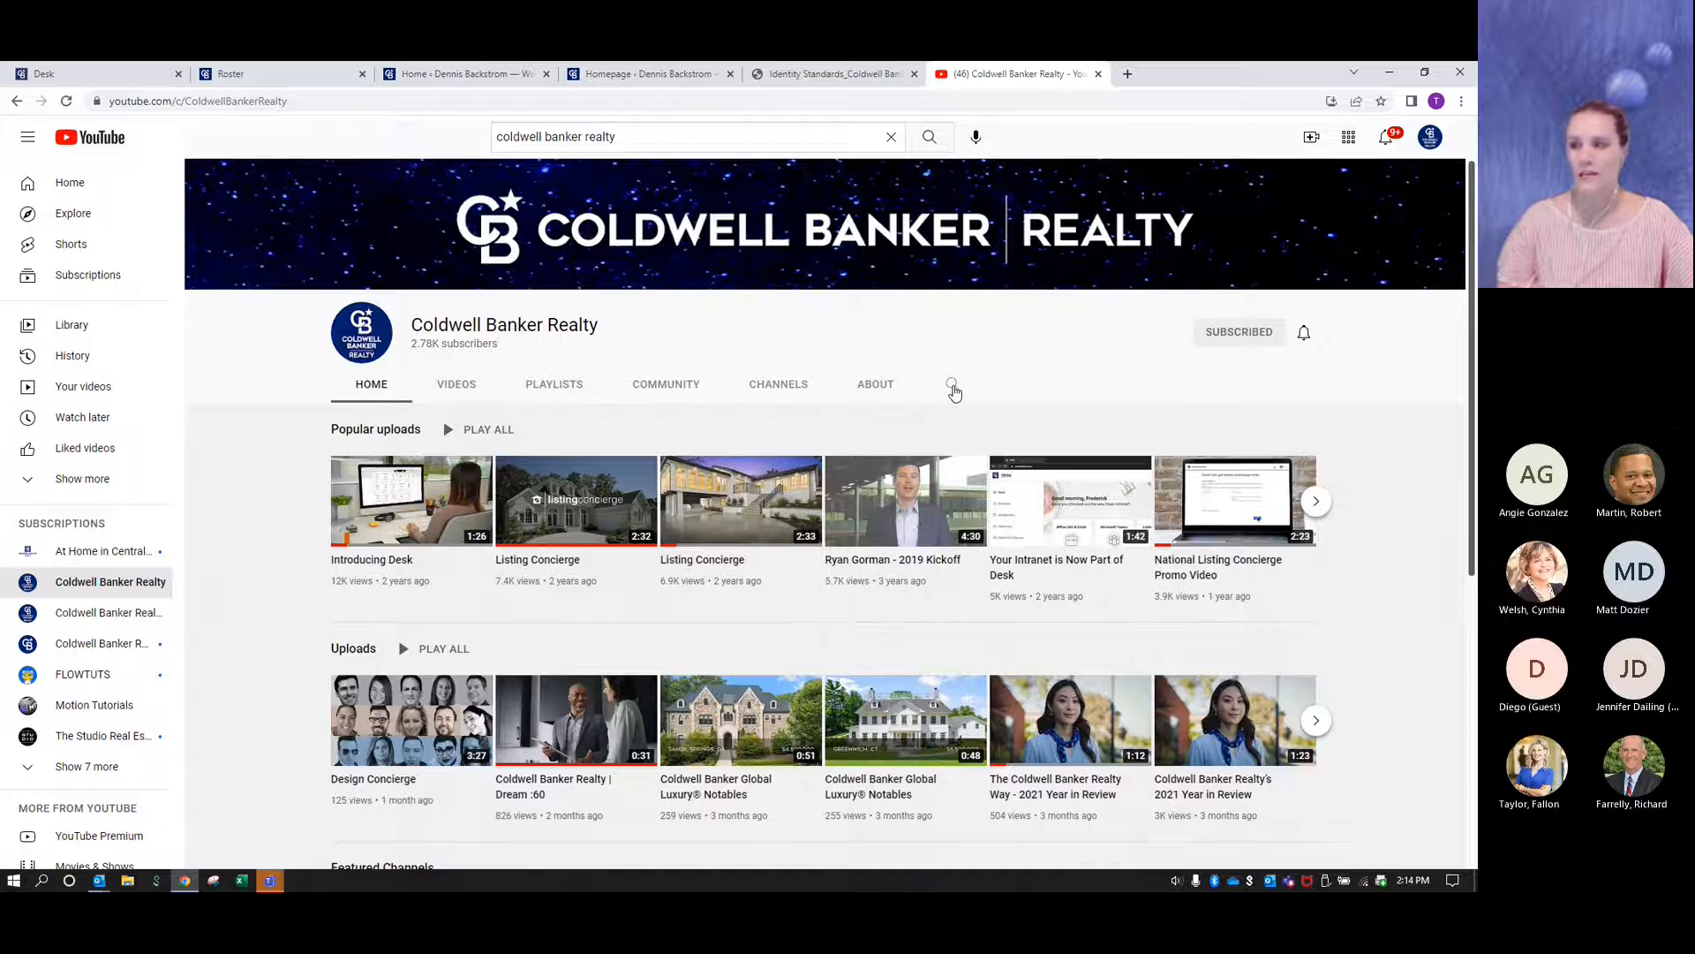
{"action": "left_click", "coordinate": [951, 386]}
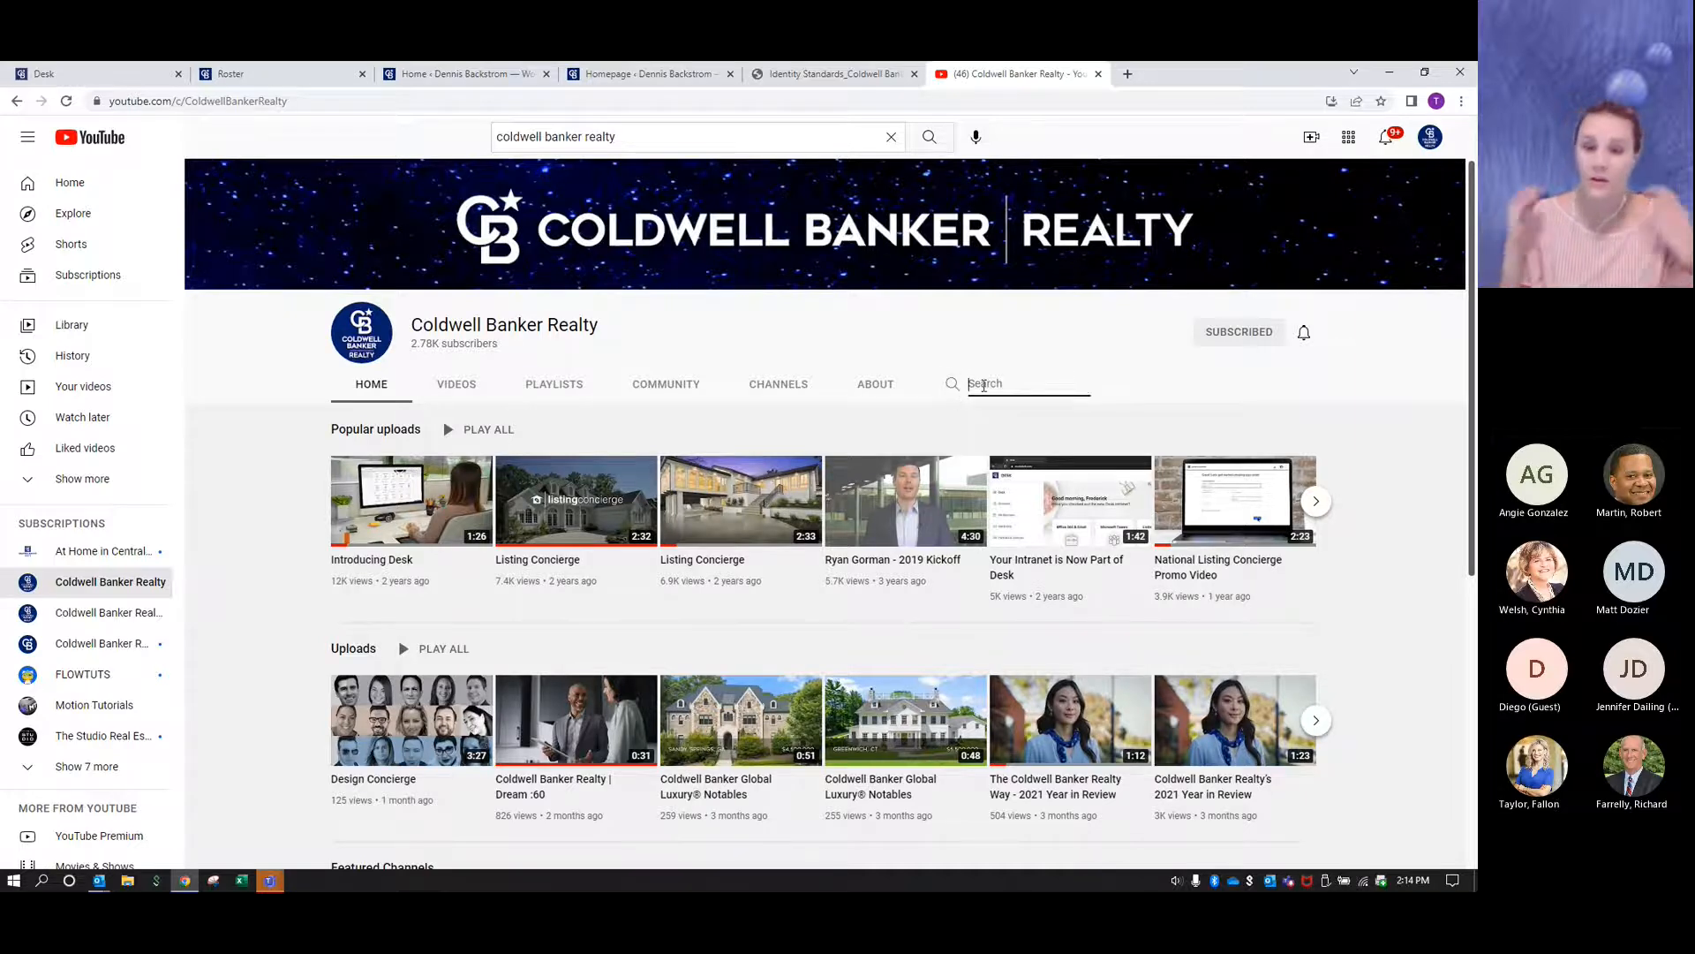
{"action": "type", "text": "dream"}
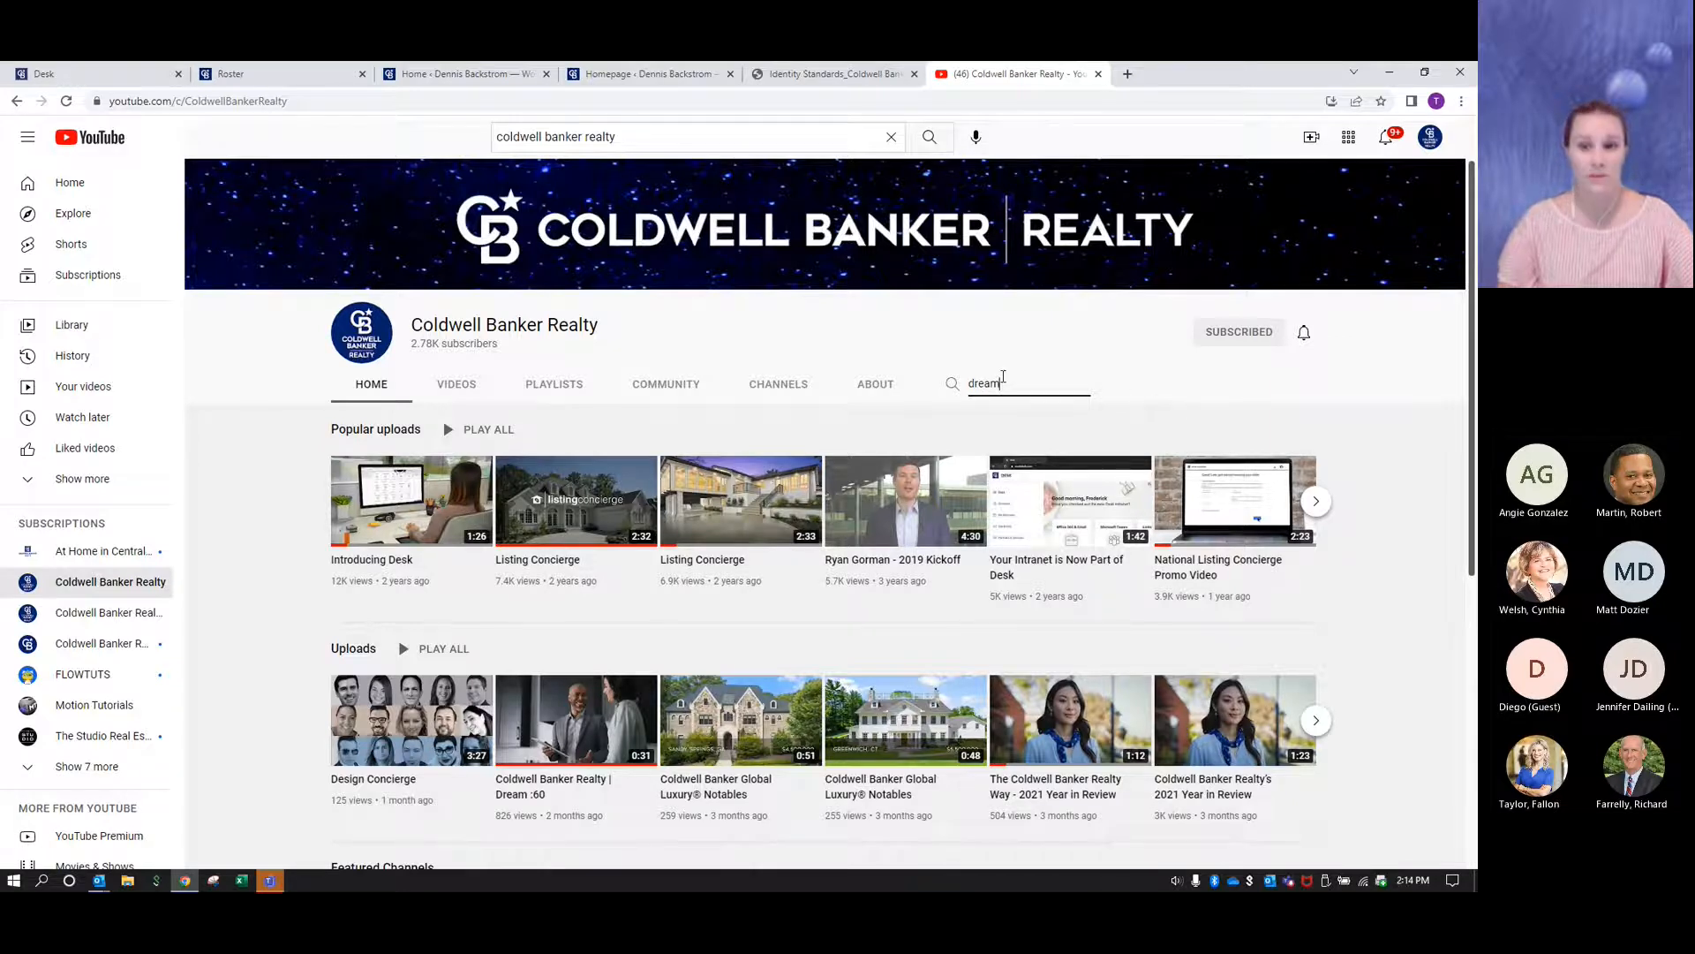
{"action": "key", "text": "Return"}
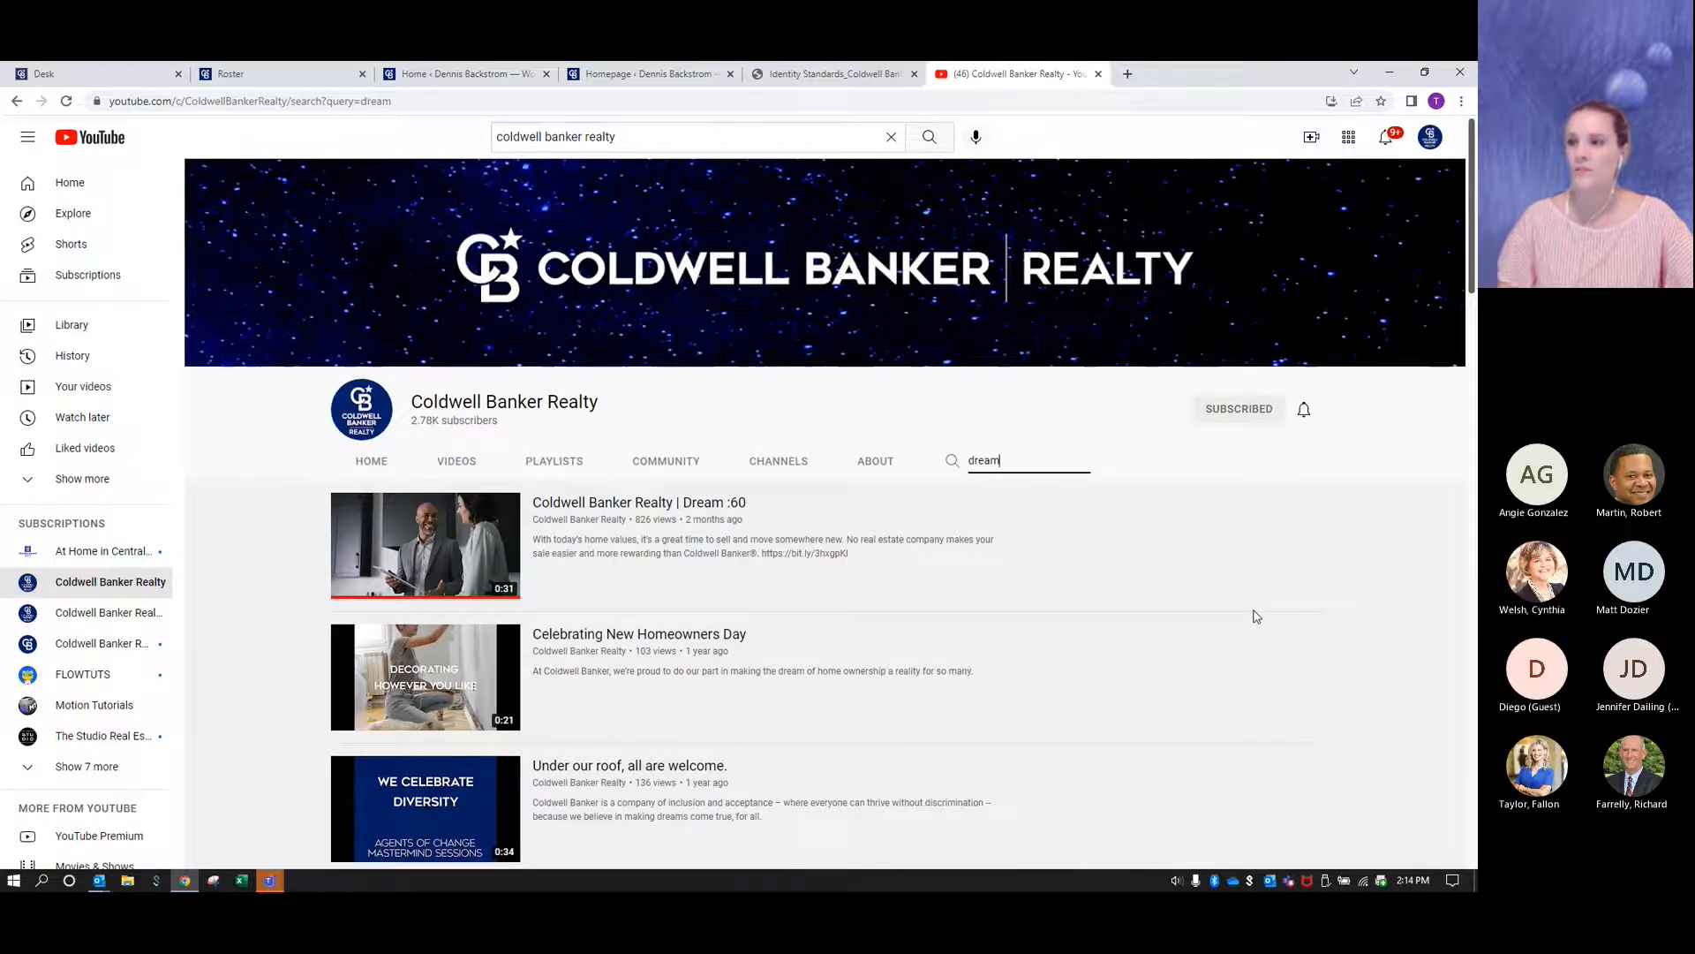
- Open the "Coldwell Banker Realty | Dream :60" video from the channel's search results and pause playback
{"action": "scroll", "coordinate": [1252, 613], "scroll_direction": "down", "scroll_amount": 1}
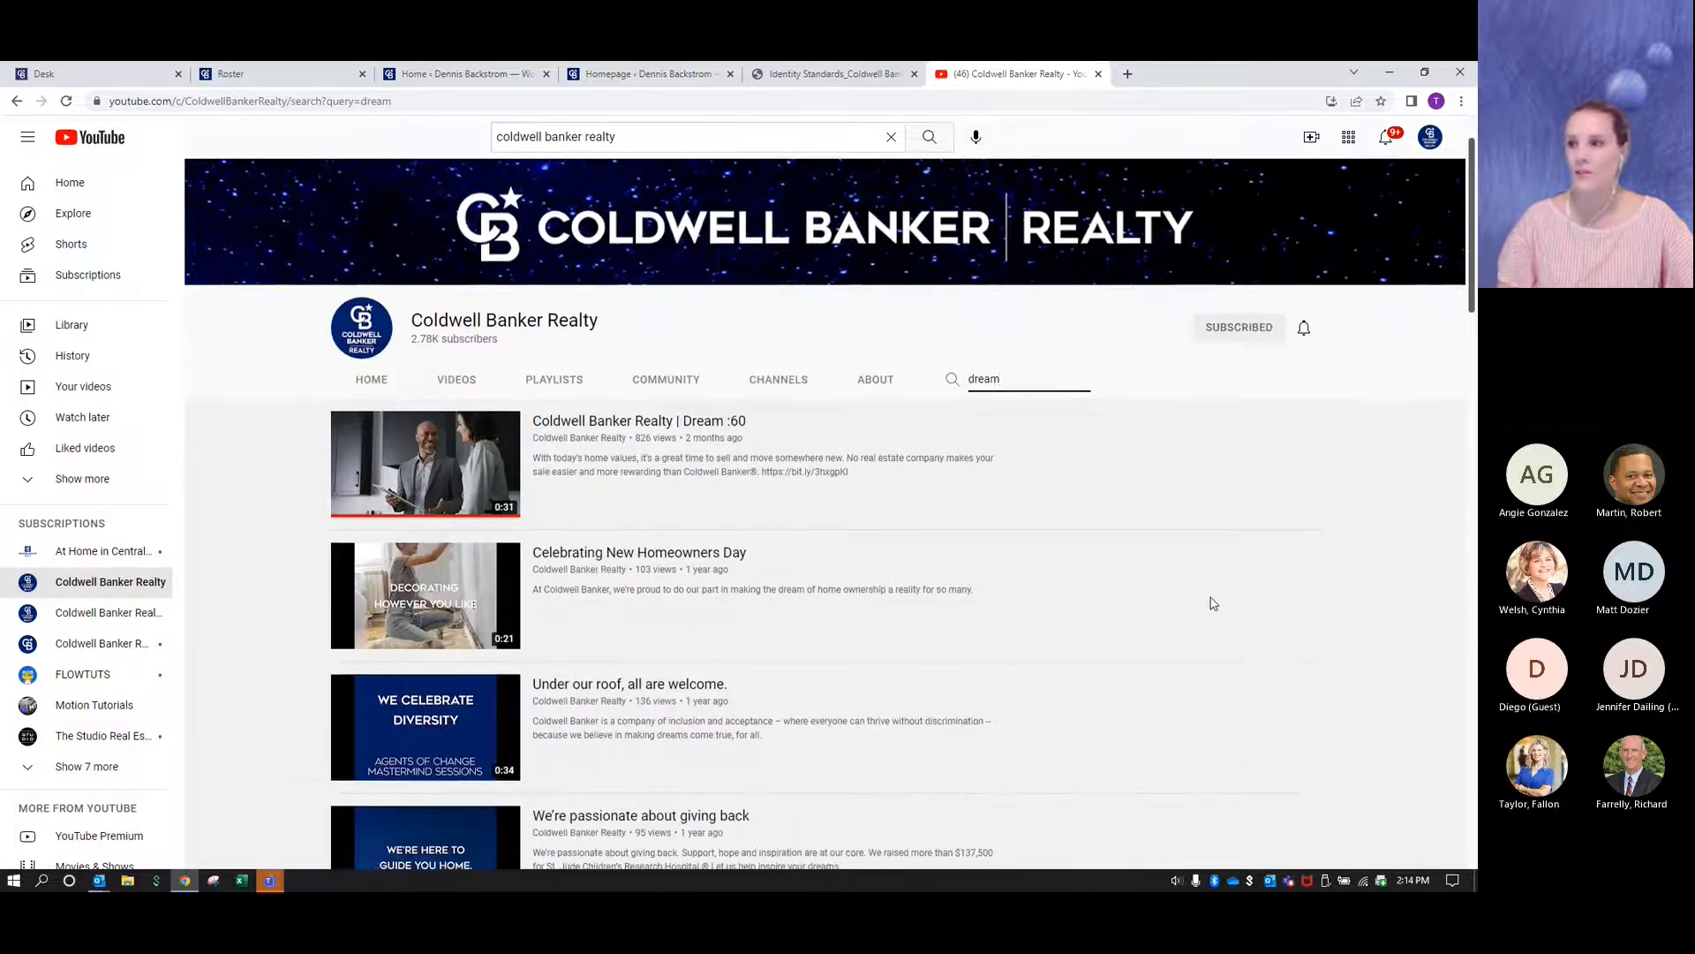
{"action": "scroll", "coordinate": [1212, 603], "scroll_direction": "down", "scroll_amount": 7}
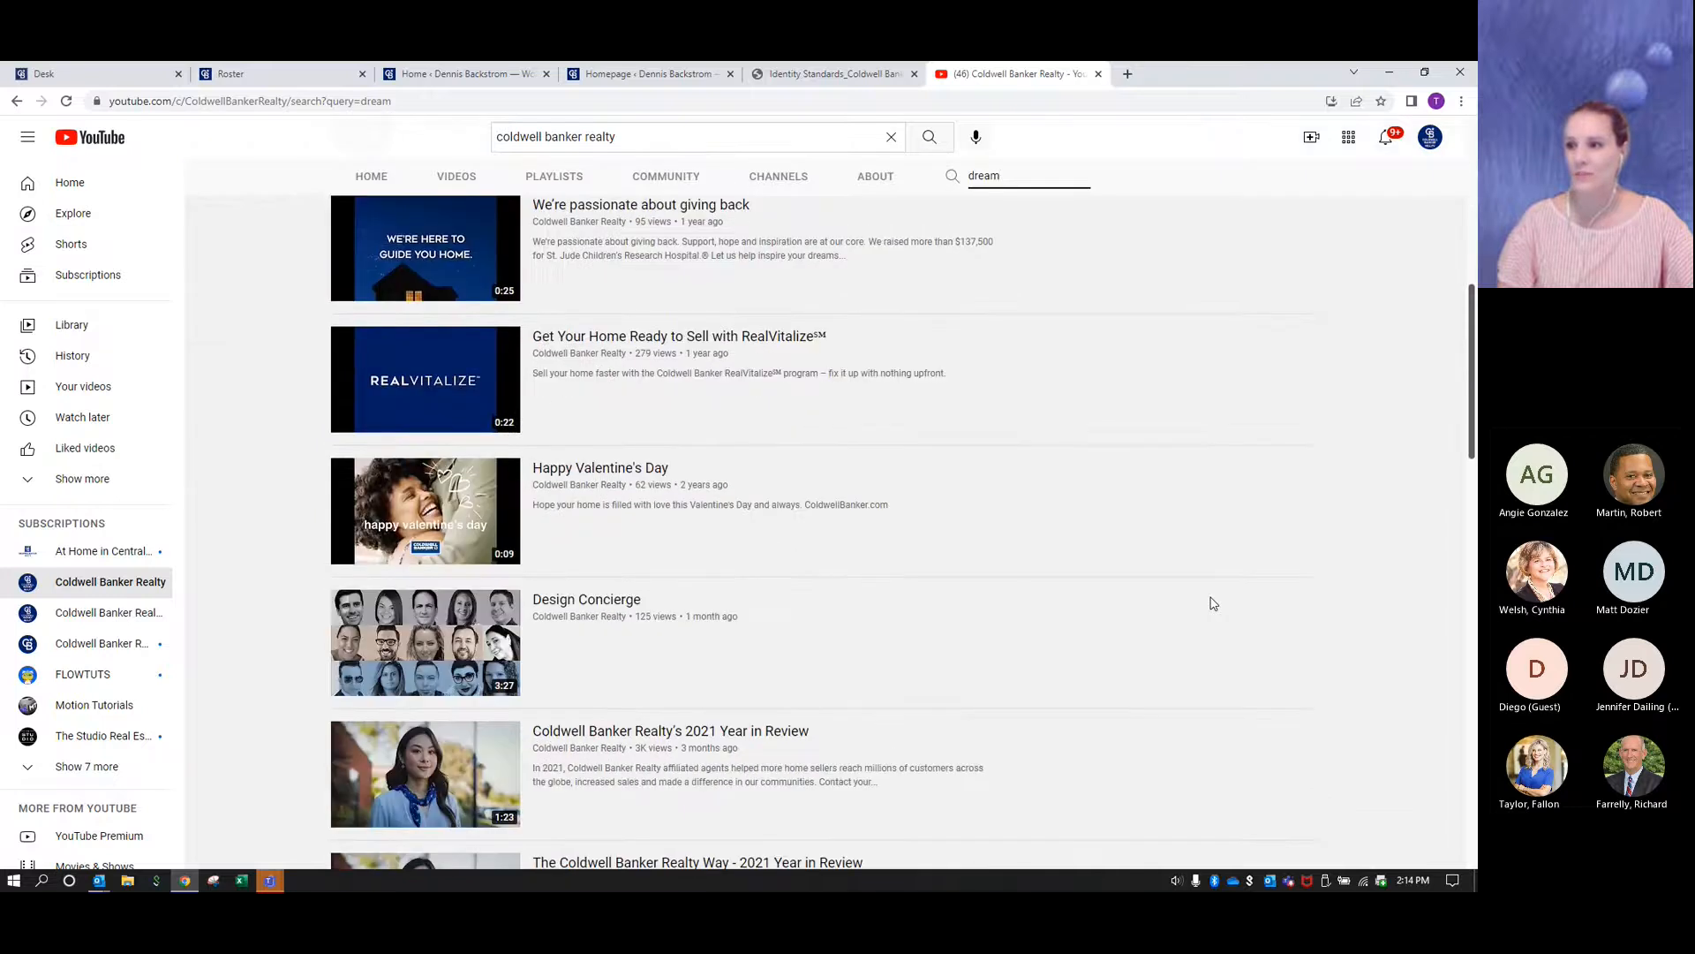
{"action": "scroll", "coordinate": [1212, 603], "scroll_direction": "up", "scroll_amount": 8}
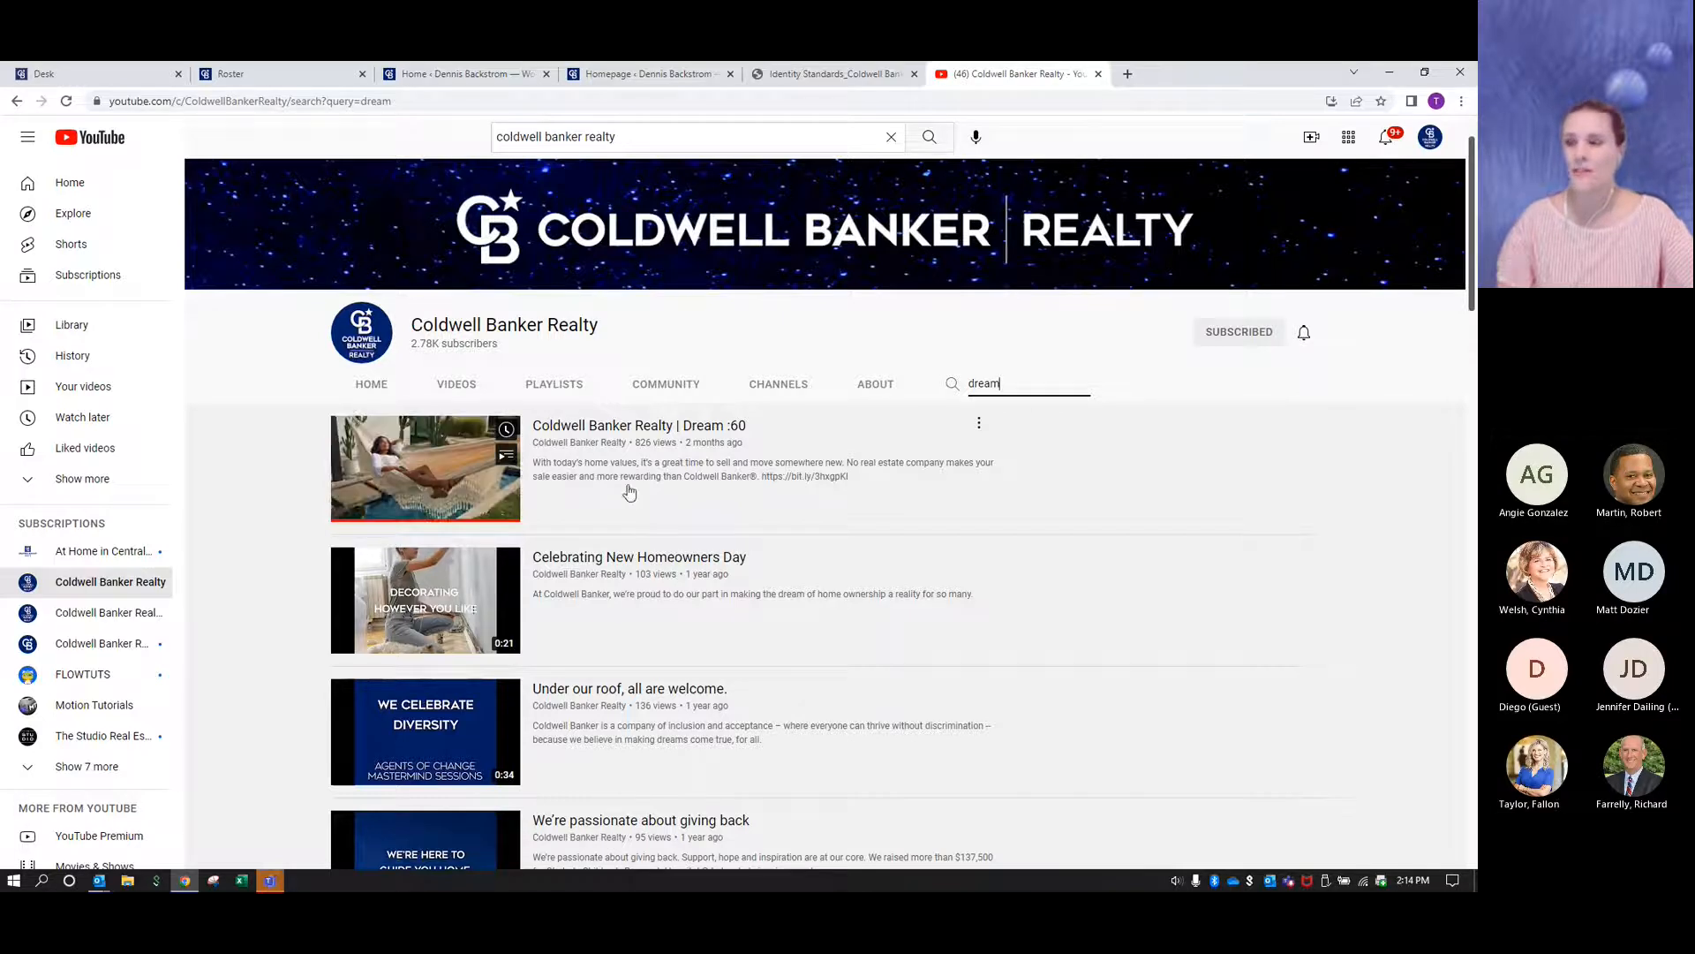
{"action": "left_click", "coordinate": [416, 464]}
{"action": "left_click", "coordinate": [107, 711]}
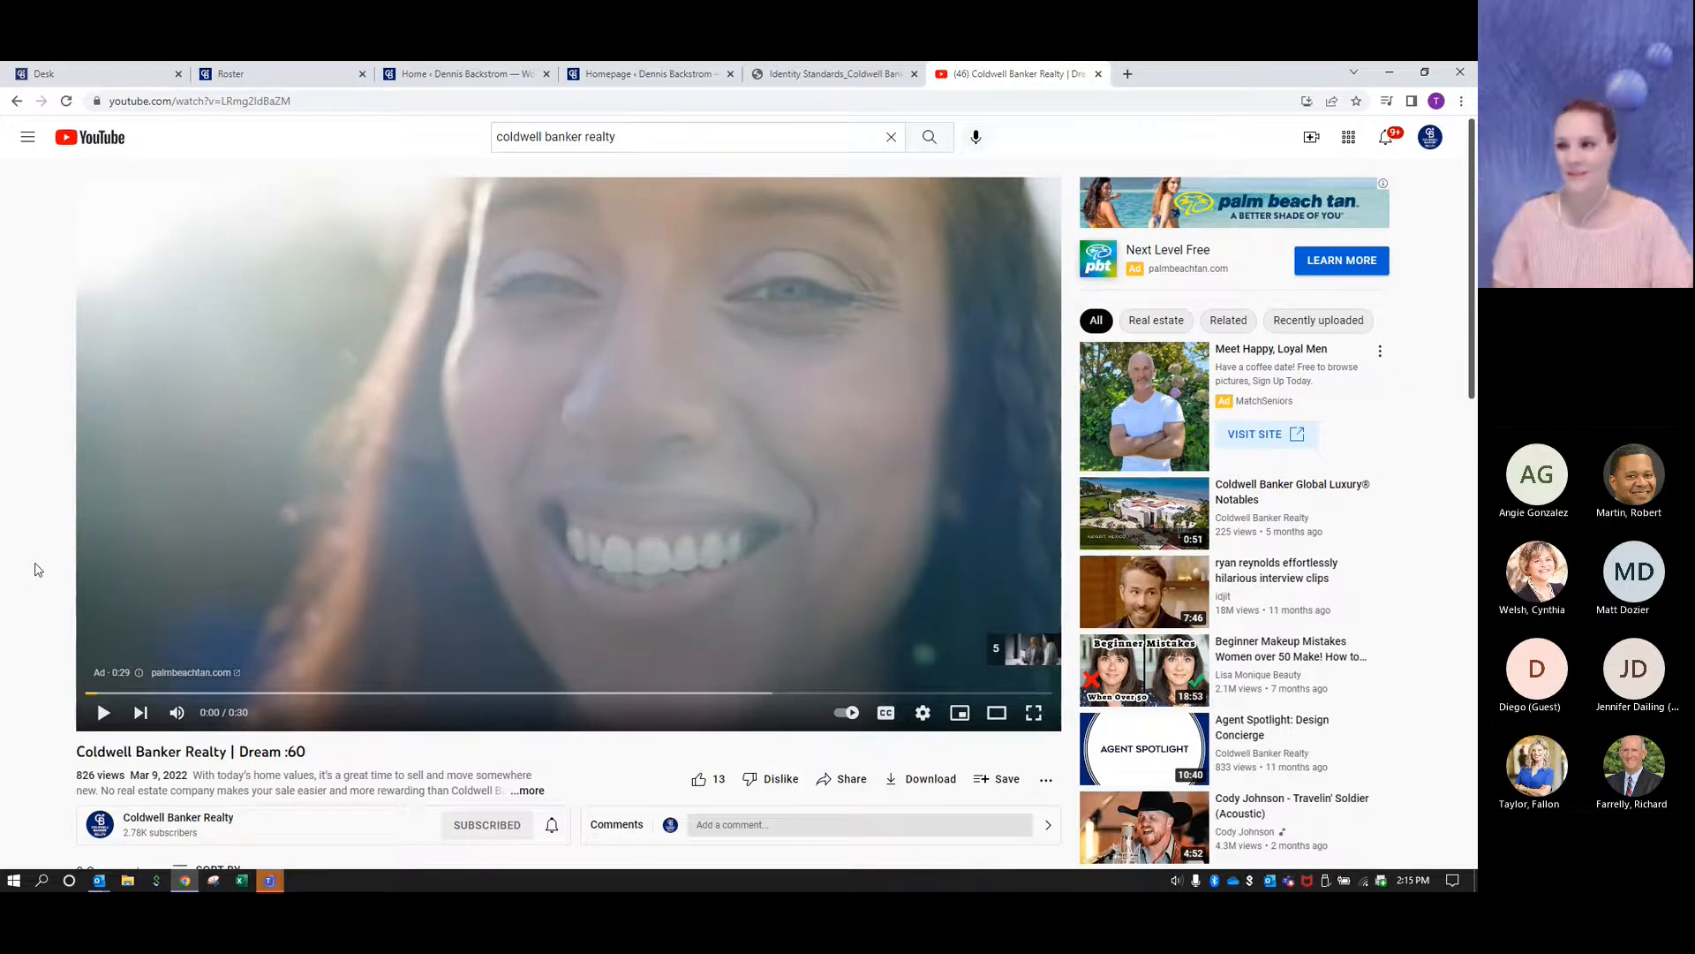
- Copy the Dream :60 video's embed code from its sharing options, keeping the player controls shown
{"action": "scroll", "coordinate": [38, 570], "scroll_direction": "down", "scroll_amount": 1}
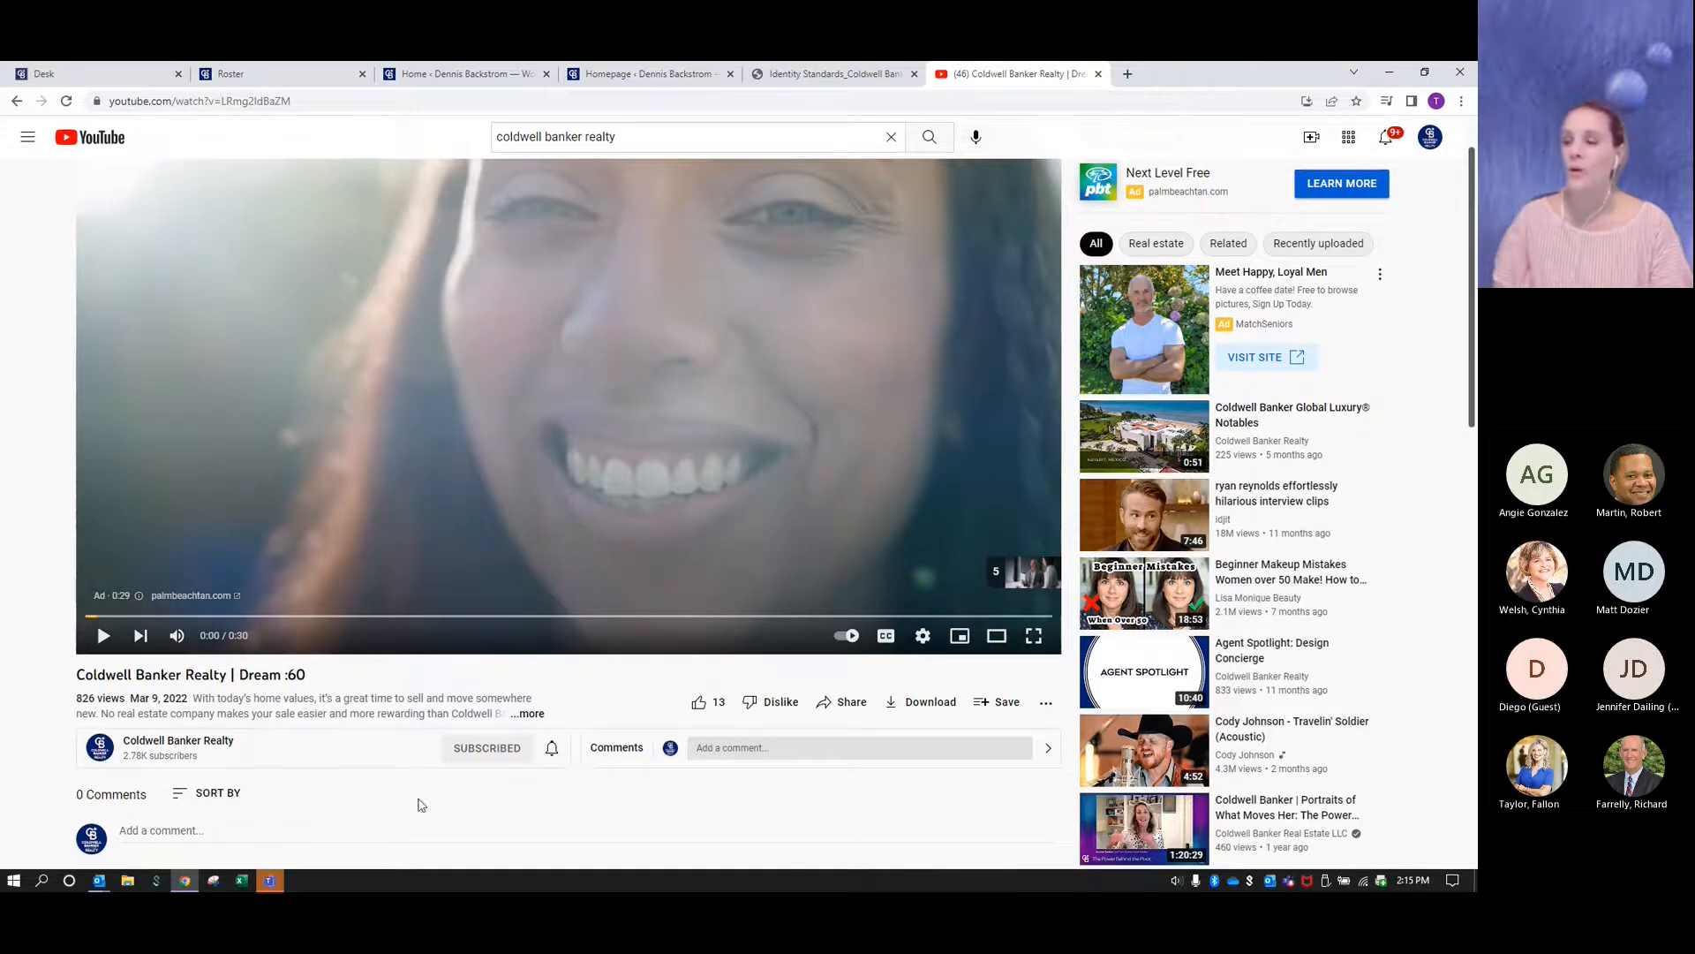
{"action": "left_click", "coordinate": [836, 707]}
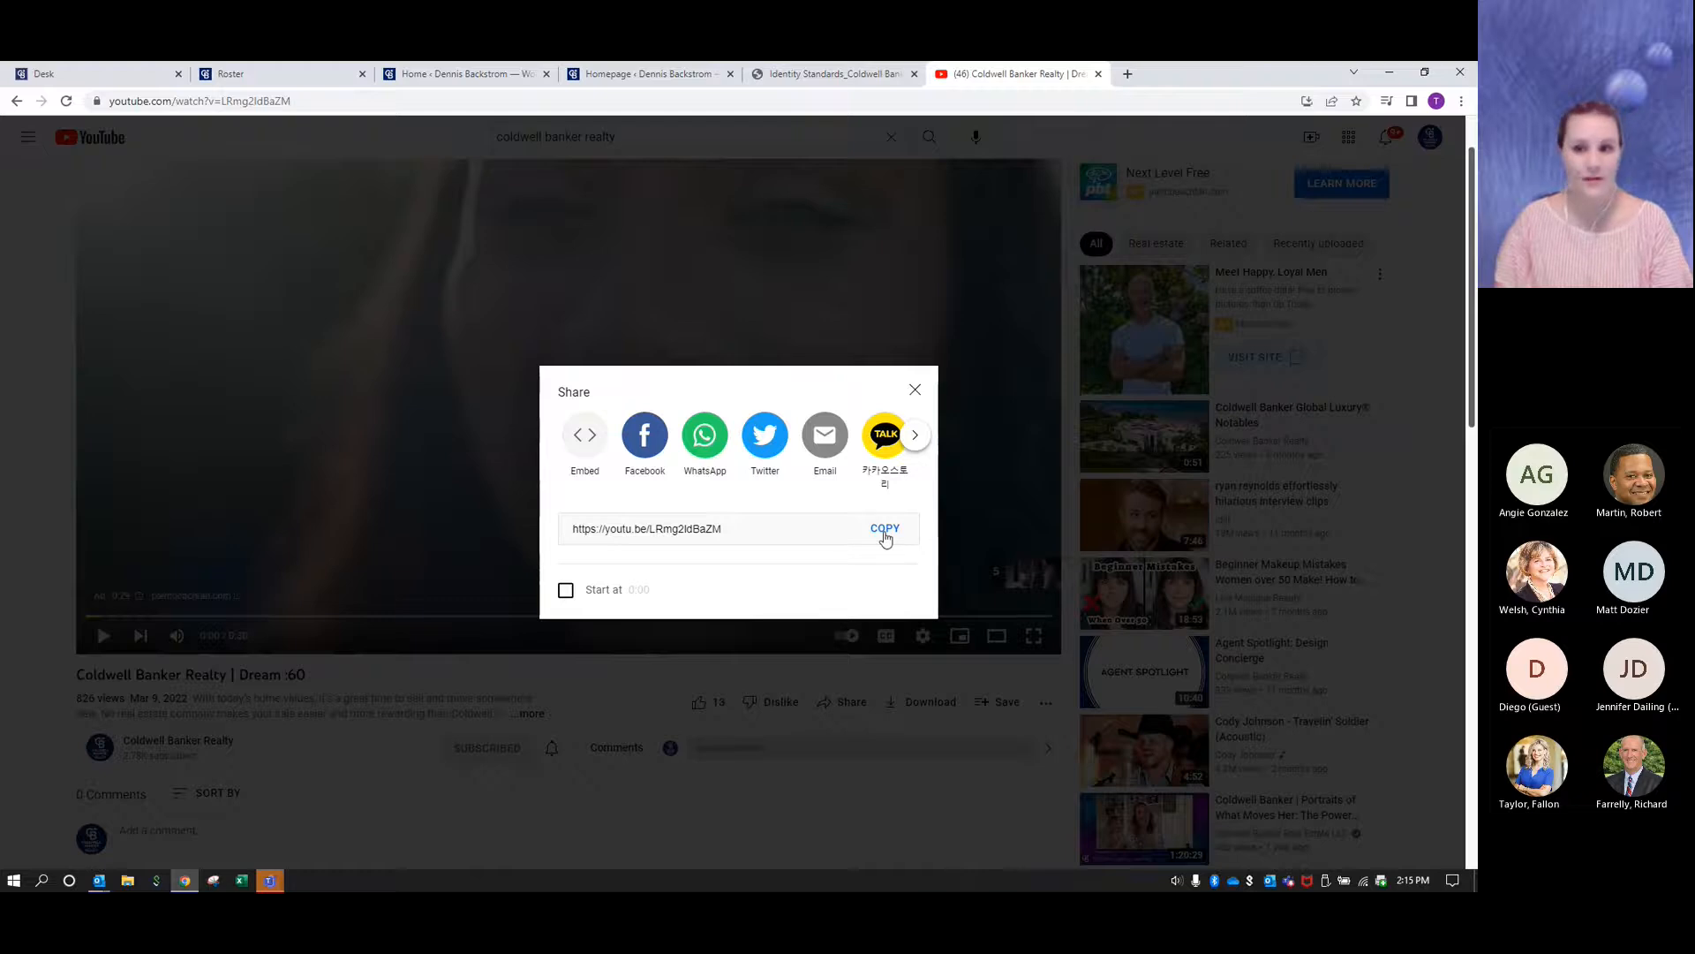
{"action": "left_click", "coordinate": [580, 441]}
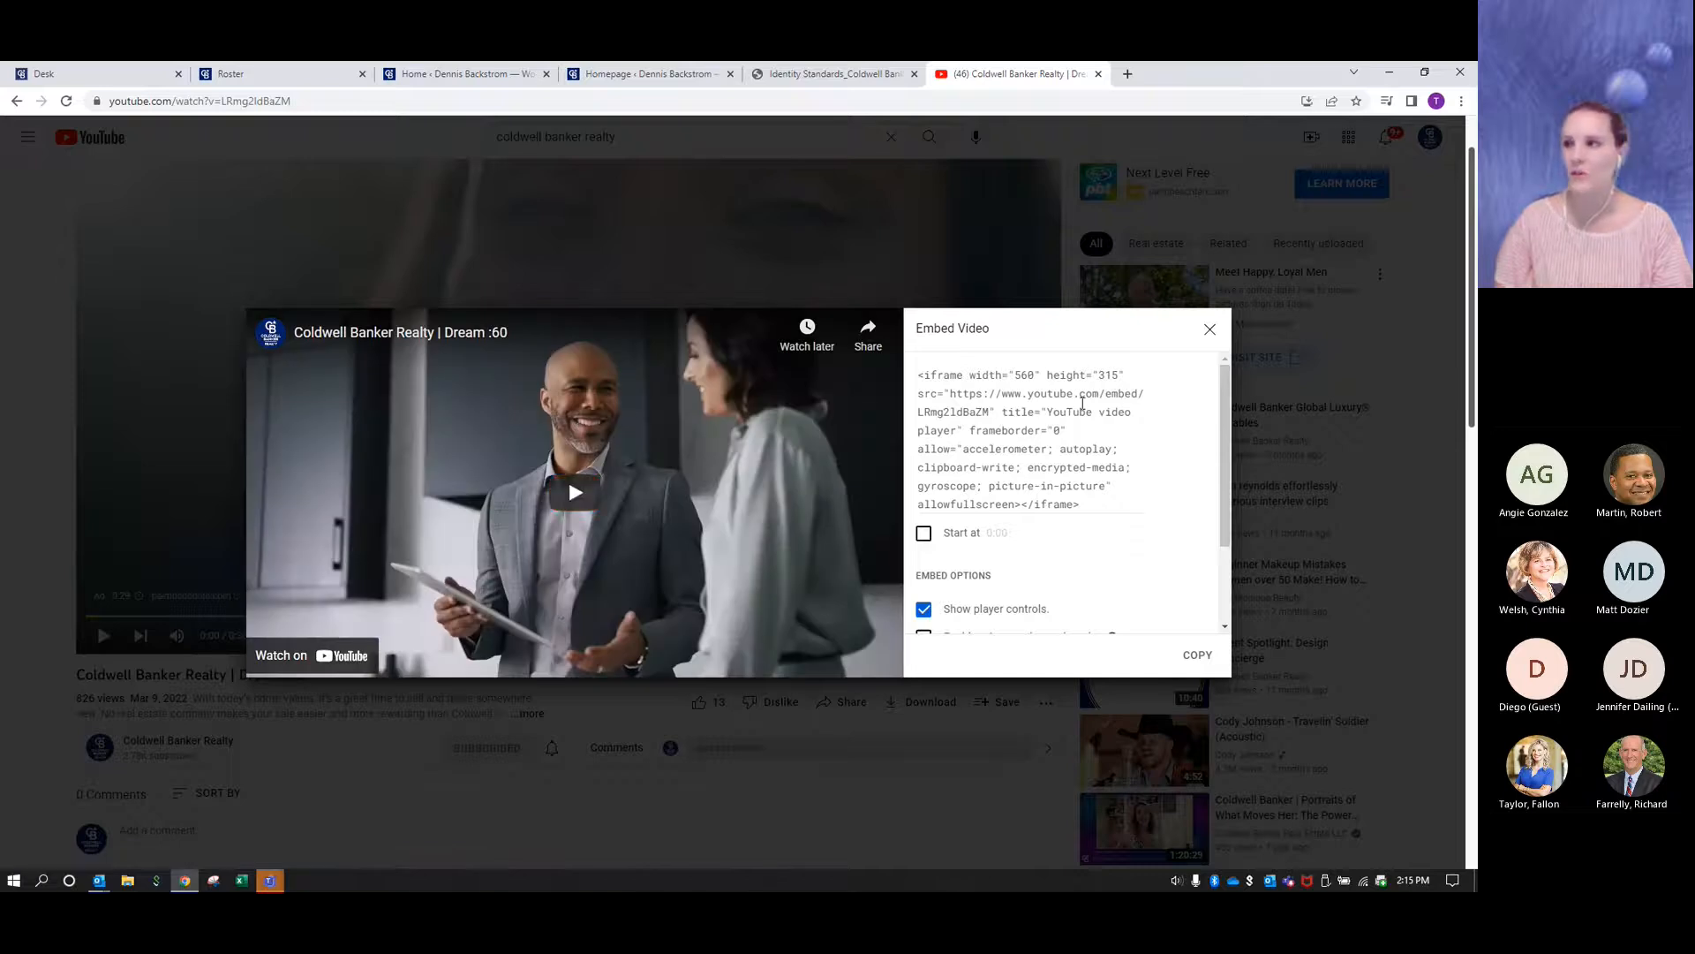
{"action": "scroll", "coordinate": [1072, 405], "scroll_direction": "down", "scroll_amount": 2}
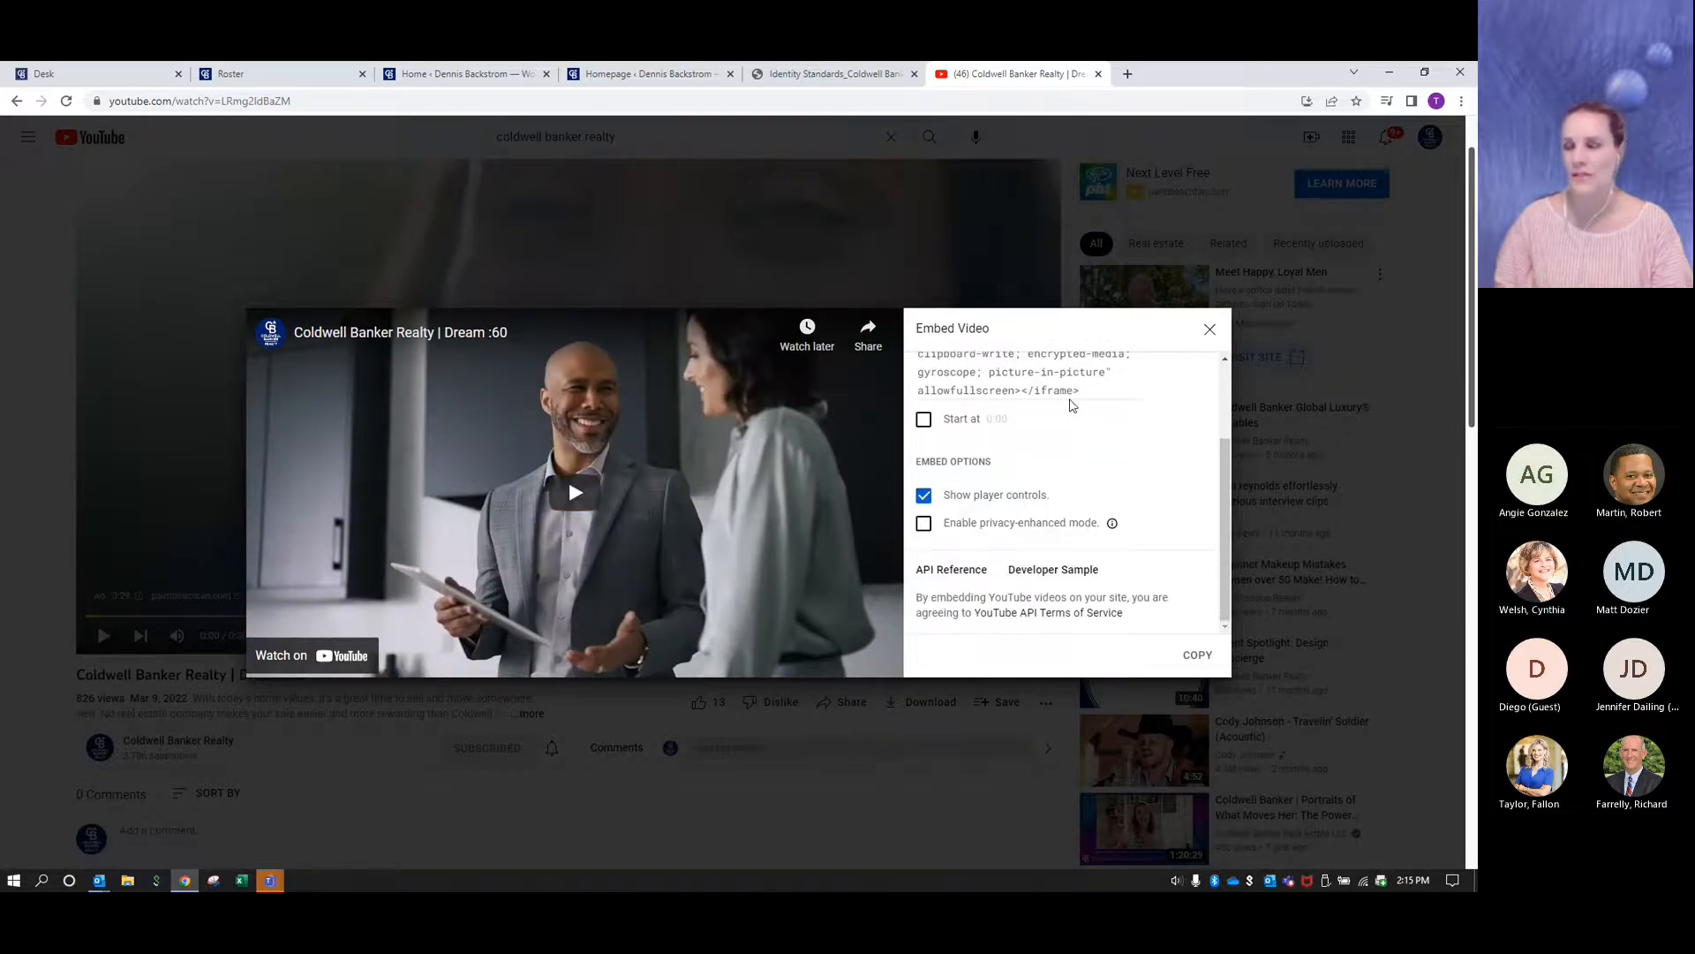
{"action": "scroll", "coordinate": [1072, 405], "scroll_direction": "up", "scroll_amount": 2}
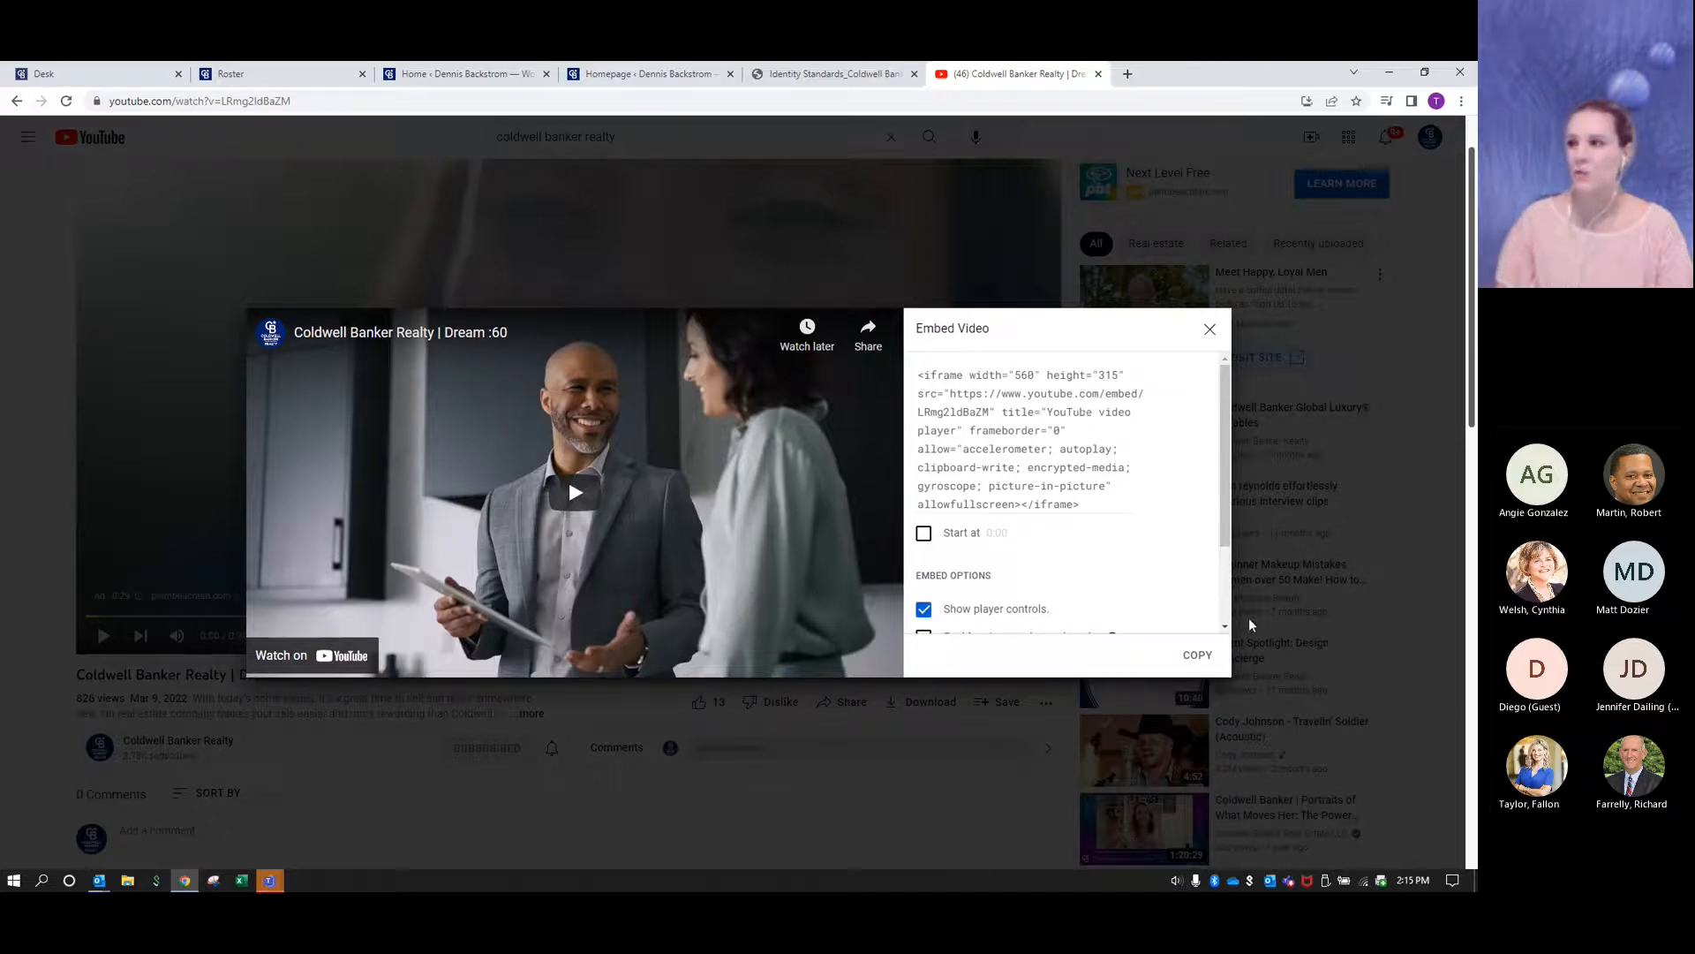
{"action": "left_click", "coordinate": [1198, 656]}
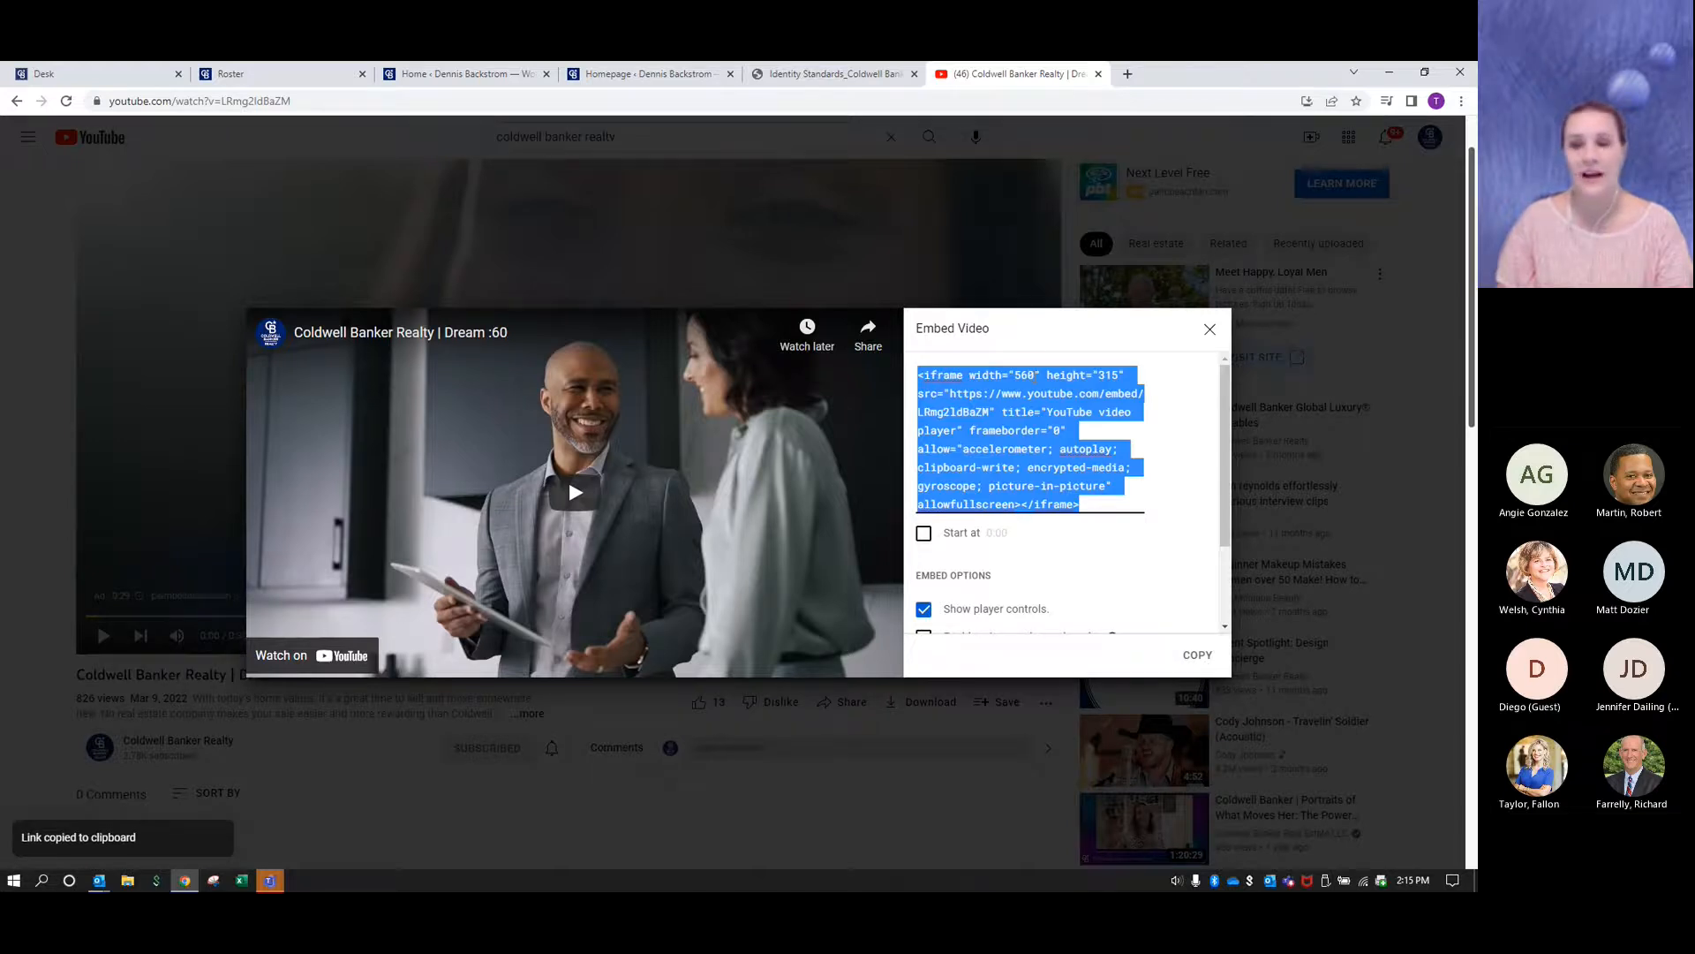
{"action": "left_click", "coordinate": [569, 475]}
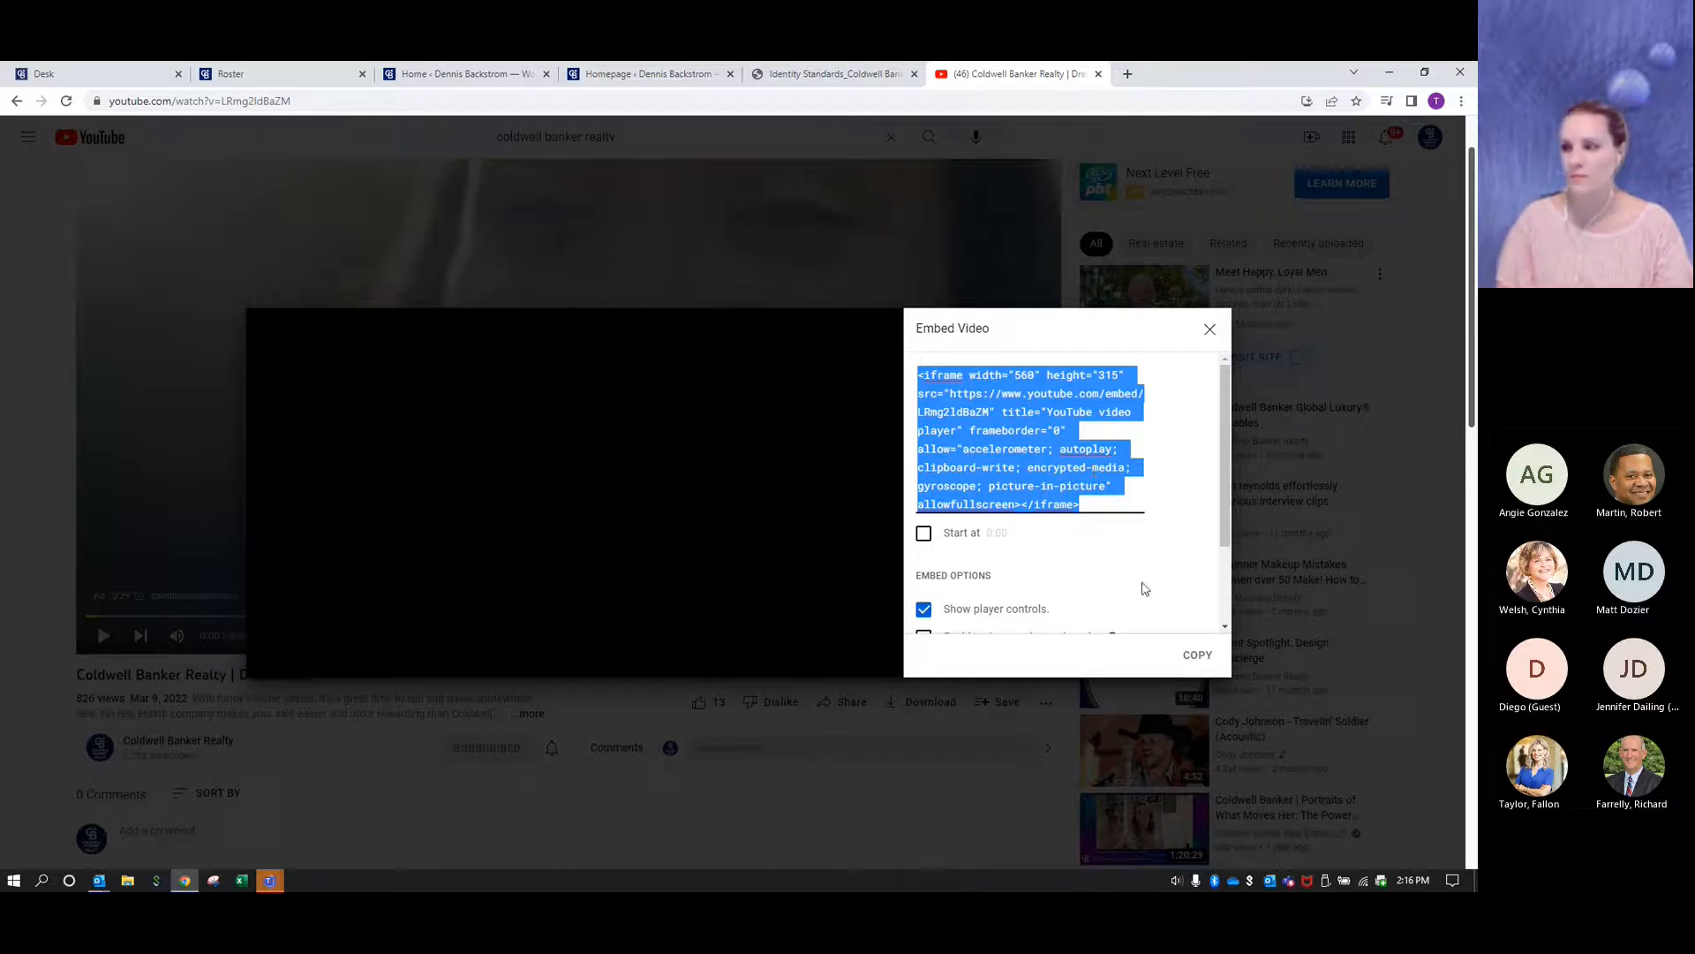
- Switch to the Homepage editor and paste the video's iframe embed code into the Welcome Text's Text view
{"action": "left_click", "coordinate": [672, 74]}
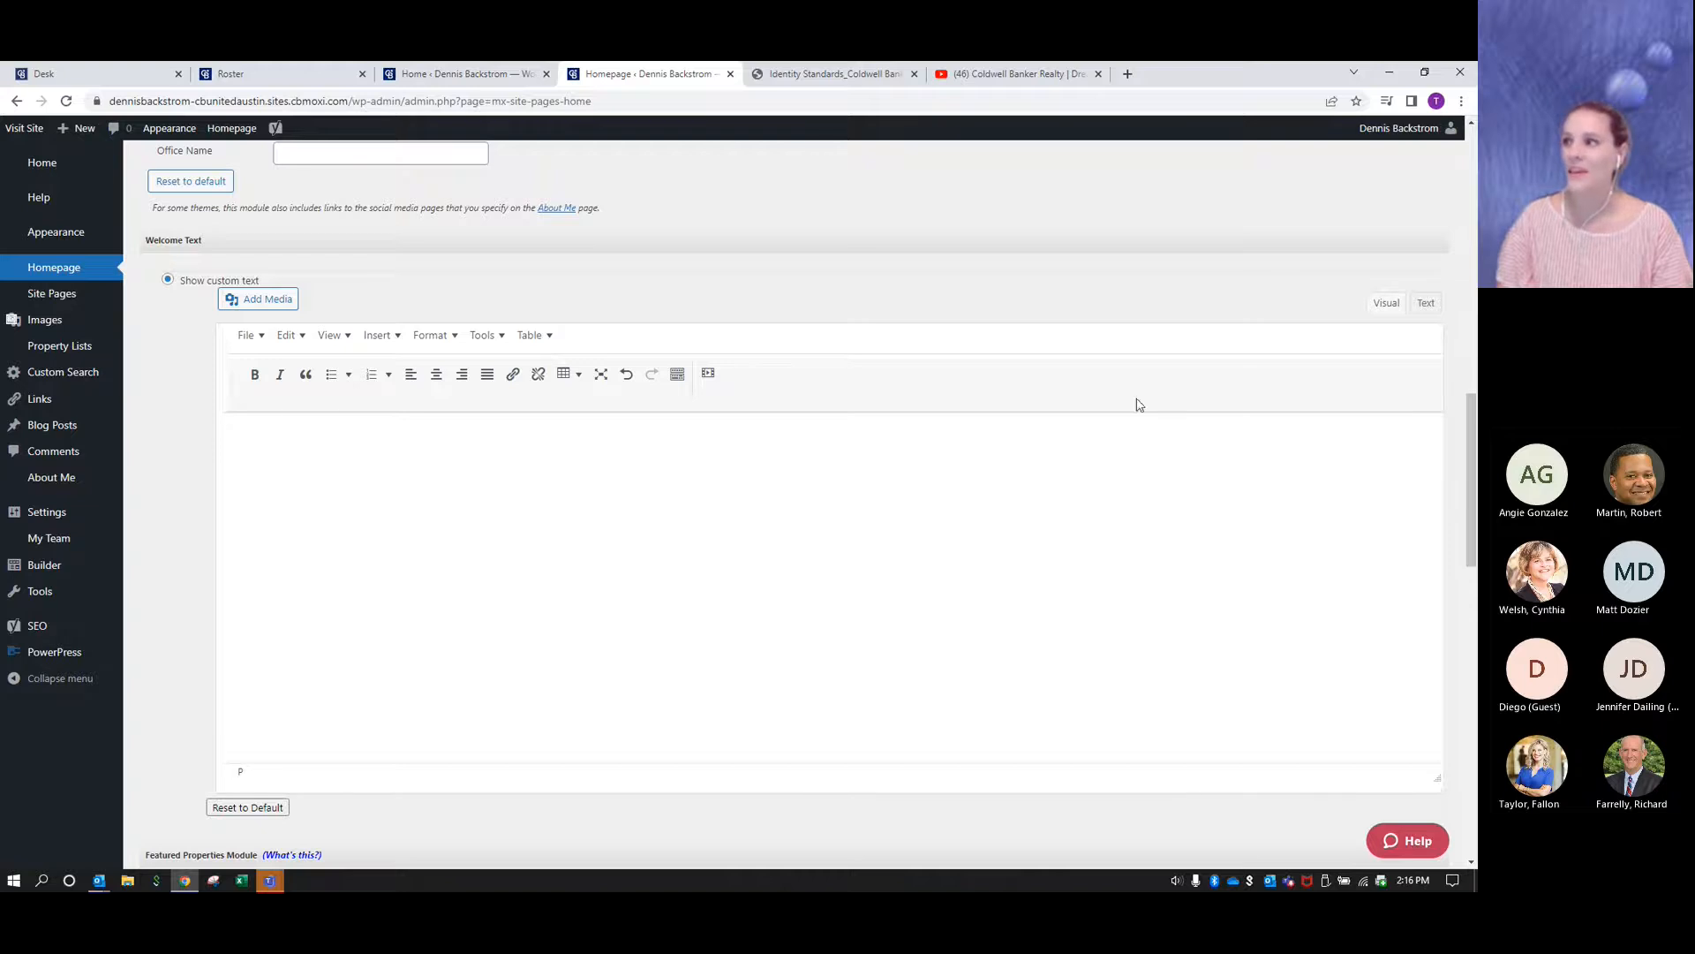
{"action": "left_click", "coordinate": [1427, 305]}
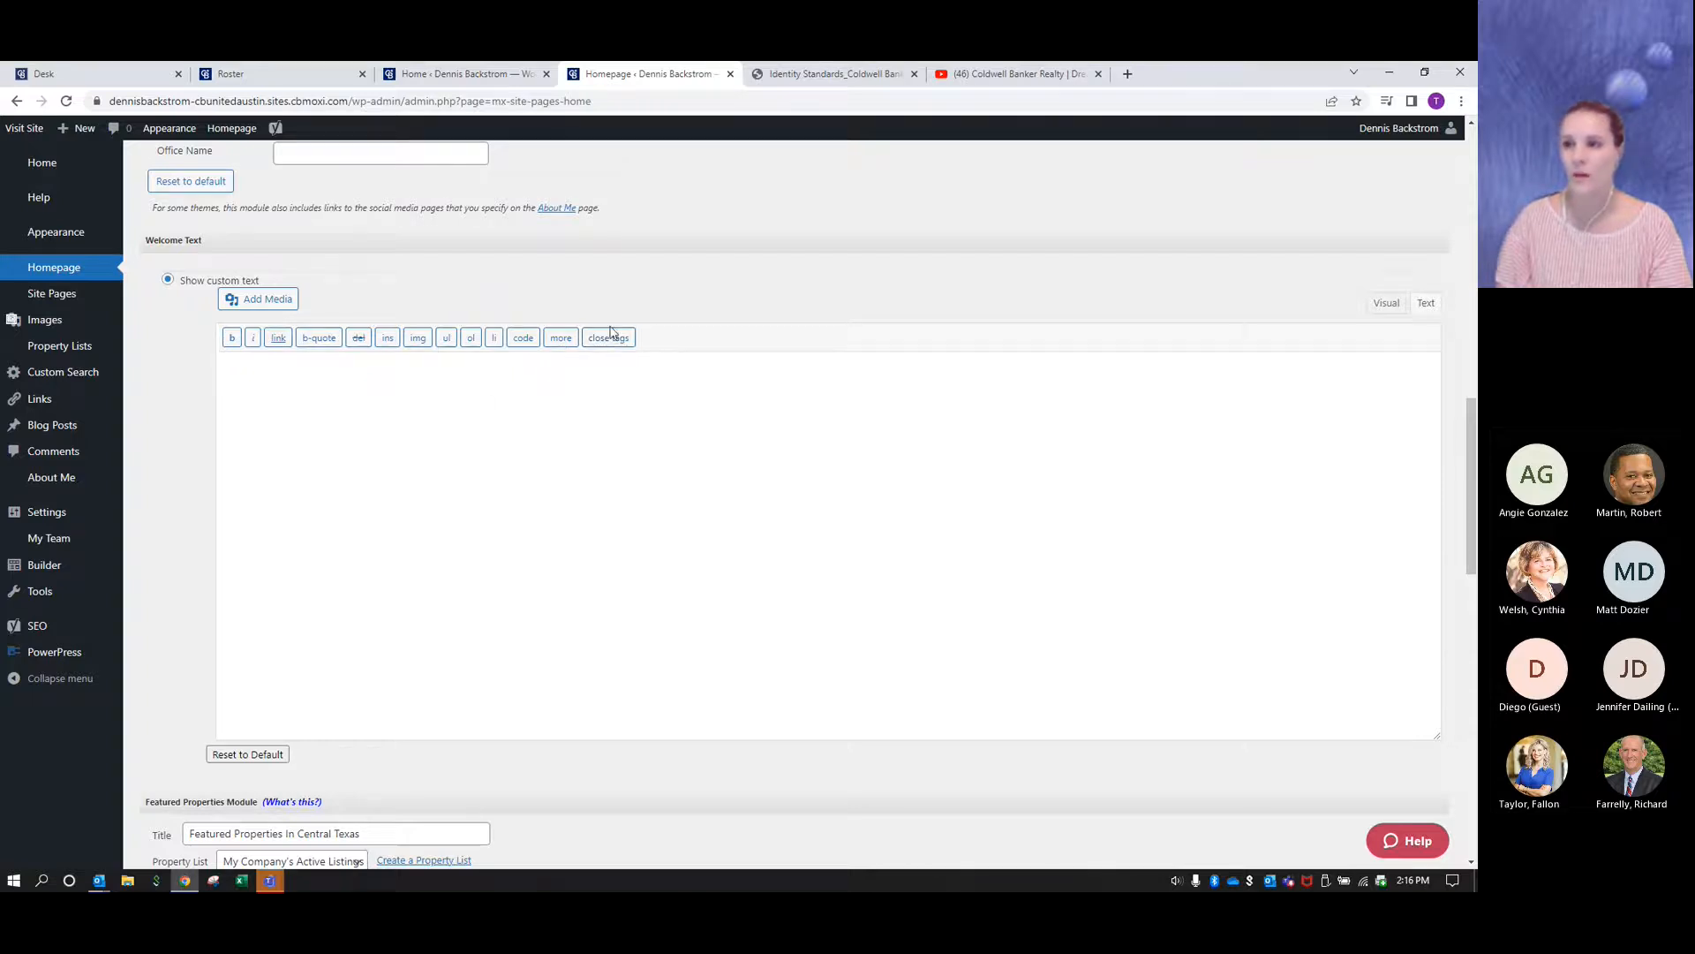
{"action": "left_click", "coordinate": [485, 404]}
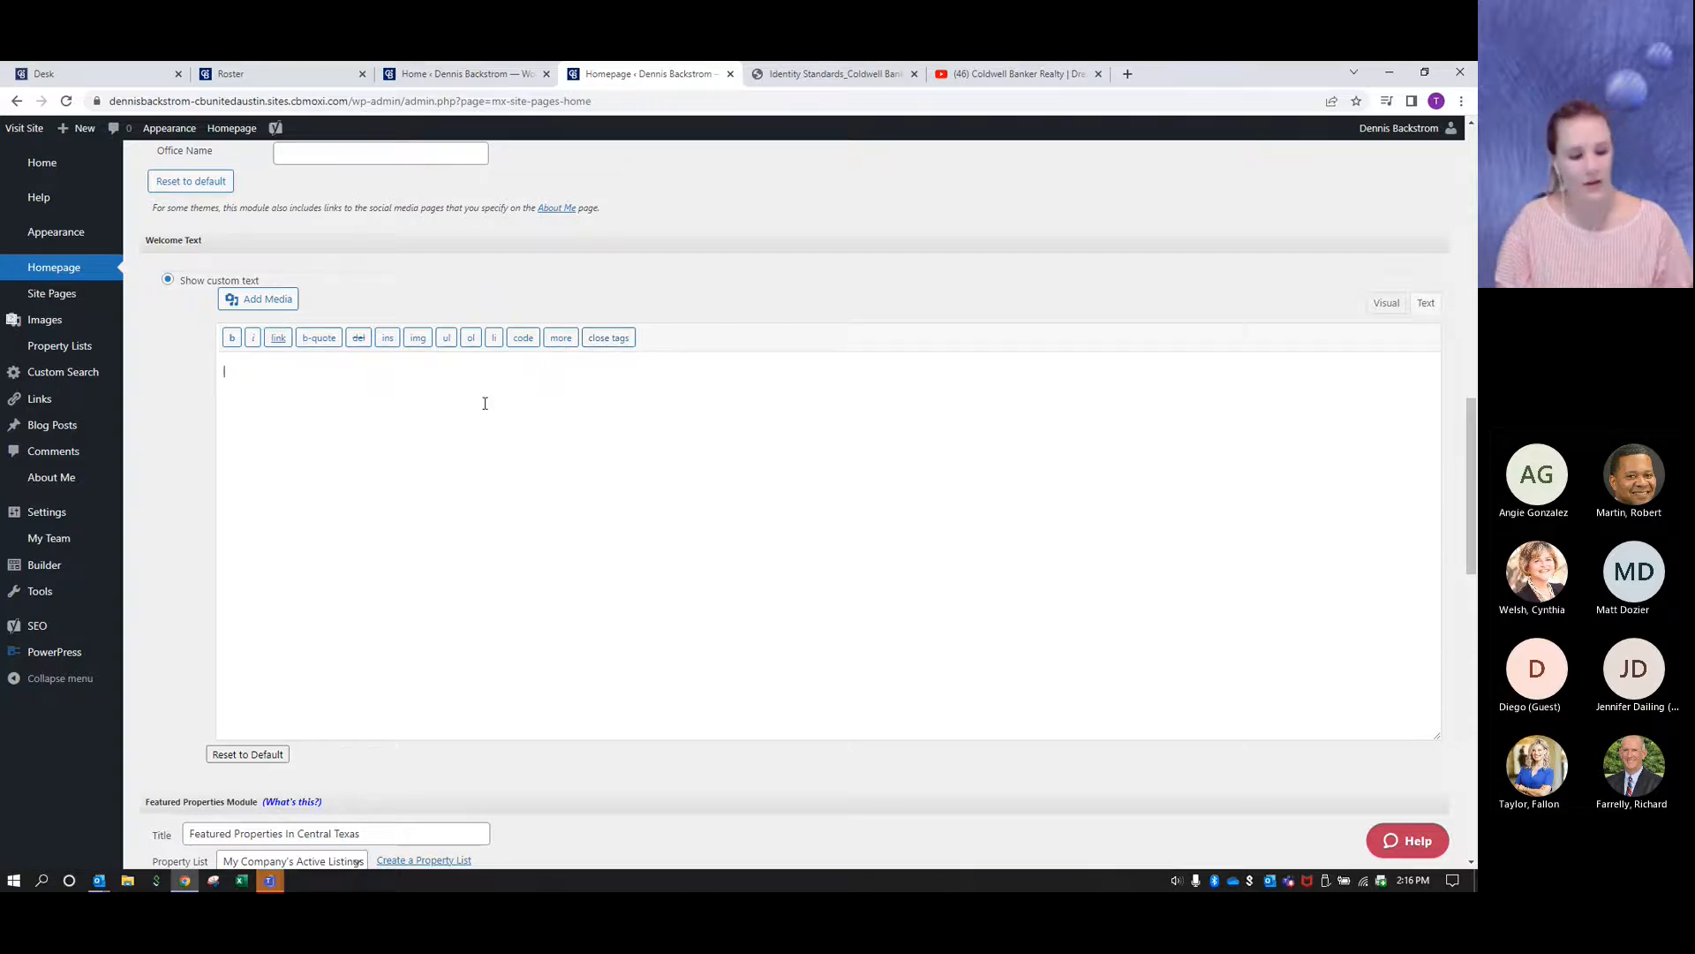
{"action": "key", "text": "ctrl+v"}
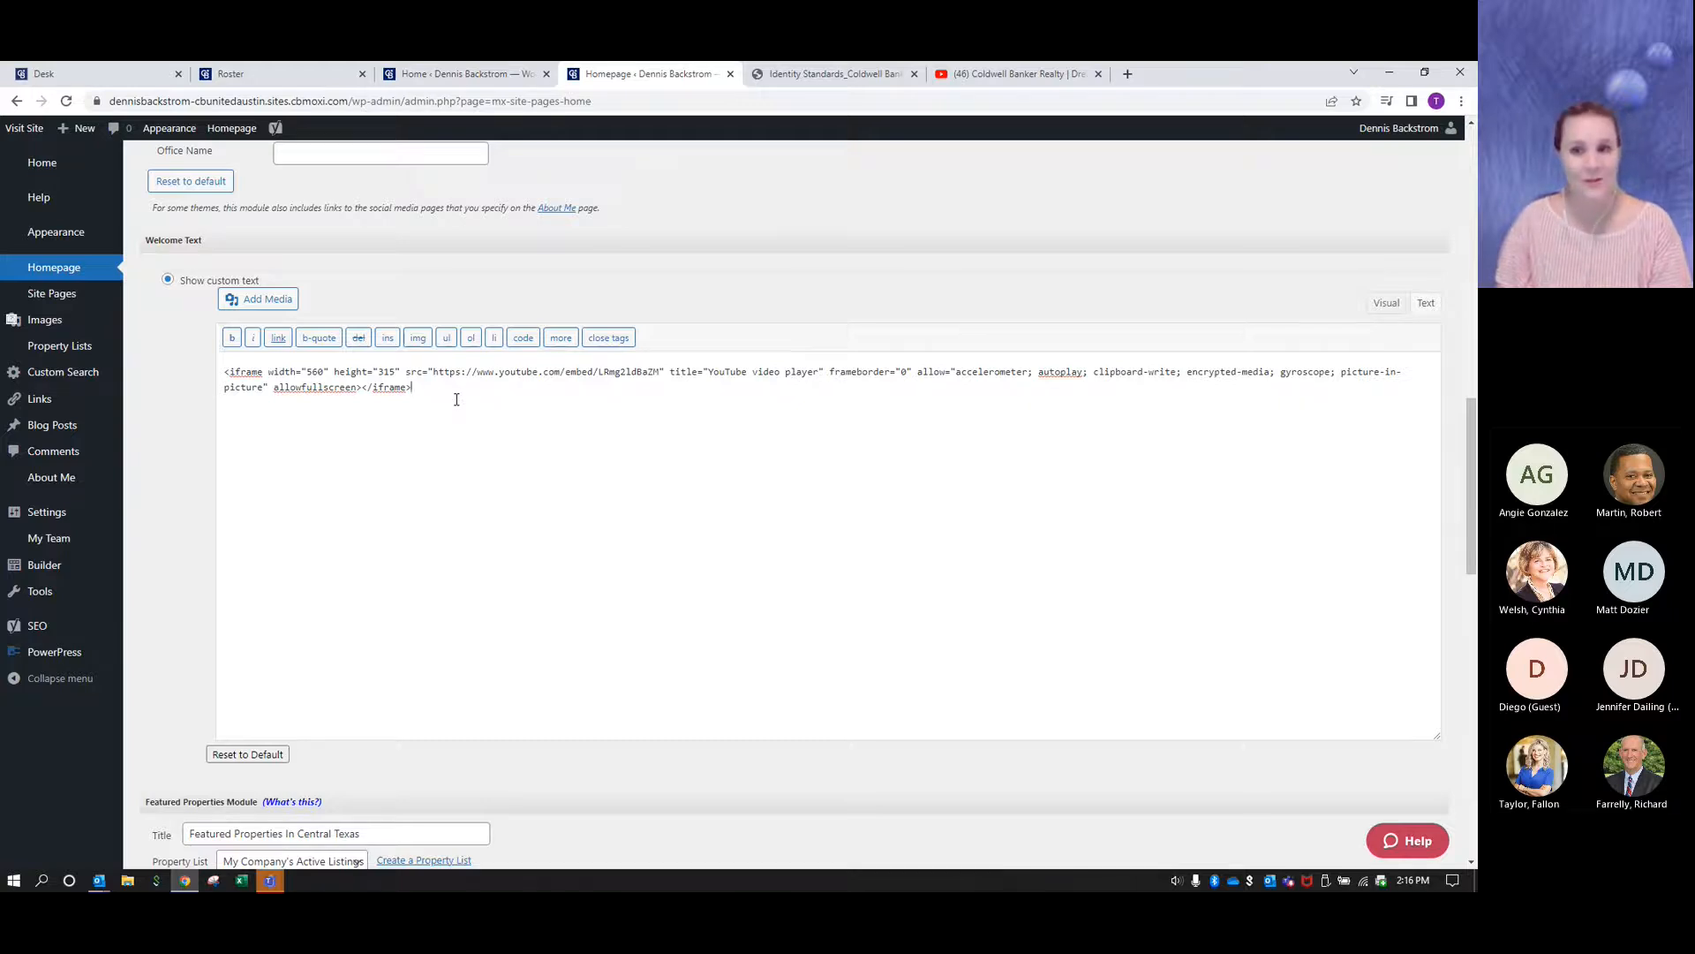
- Compare the embedded video in the Welcome Text's Visual and Text views, then publish the homepage from the Visual view
{"action": "left_click", "coordinate": [1386, 304]}
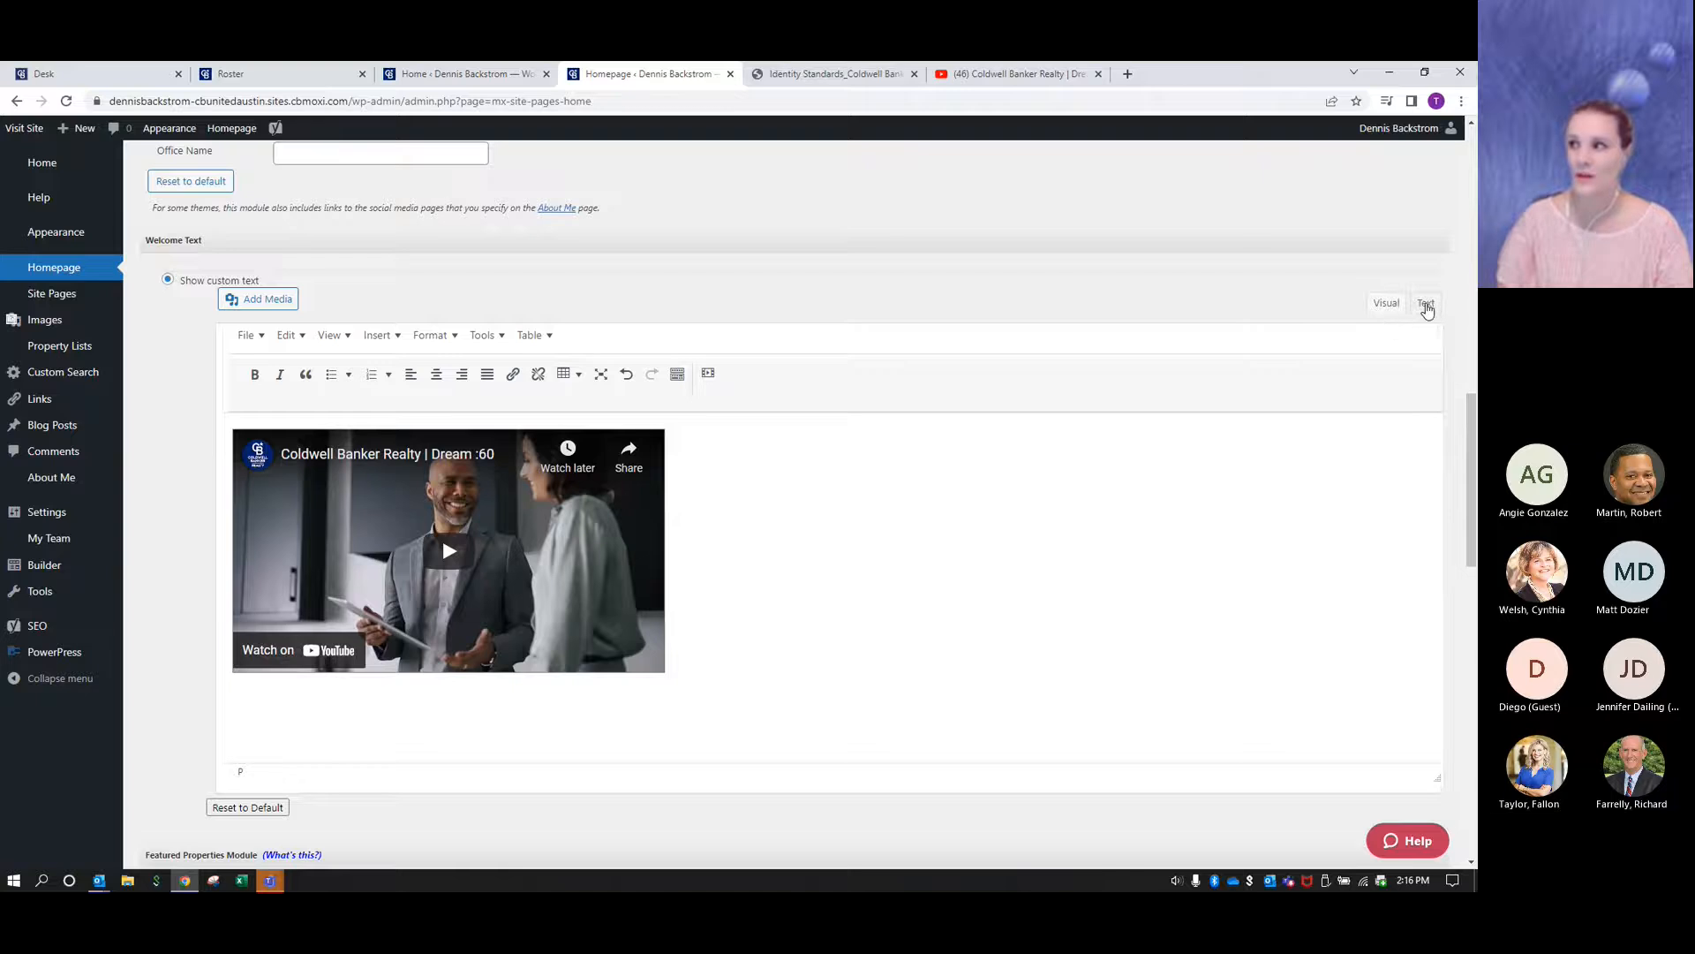
{"action": "left_click", "coordinate": [1426, 304]}
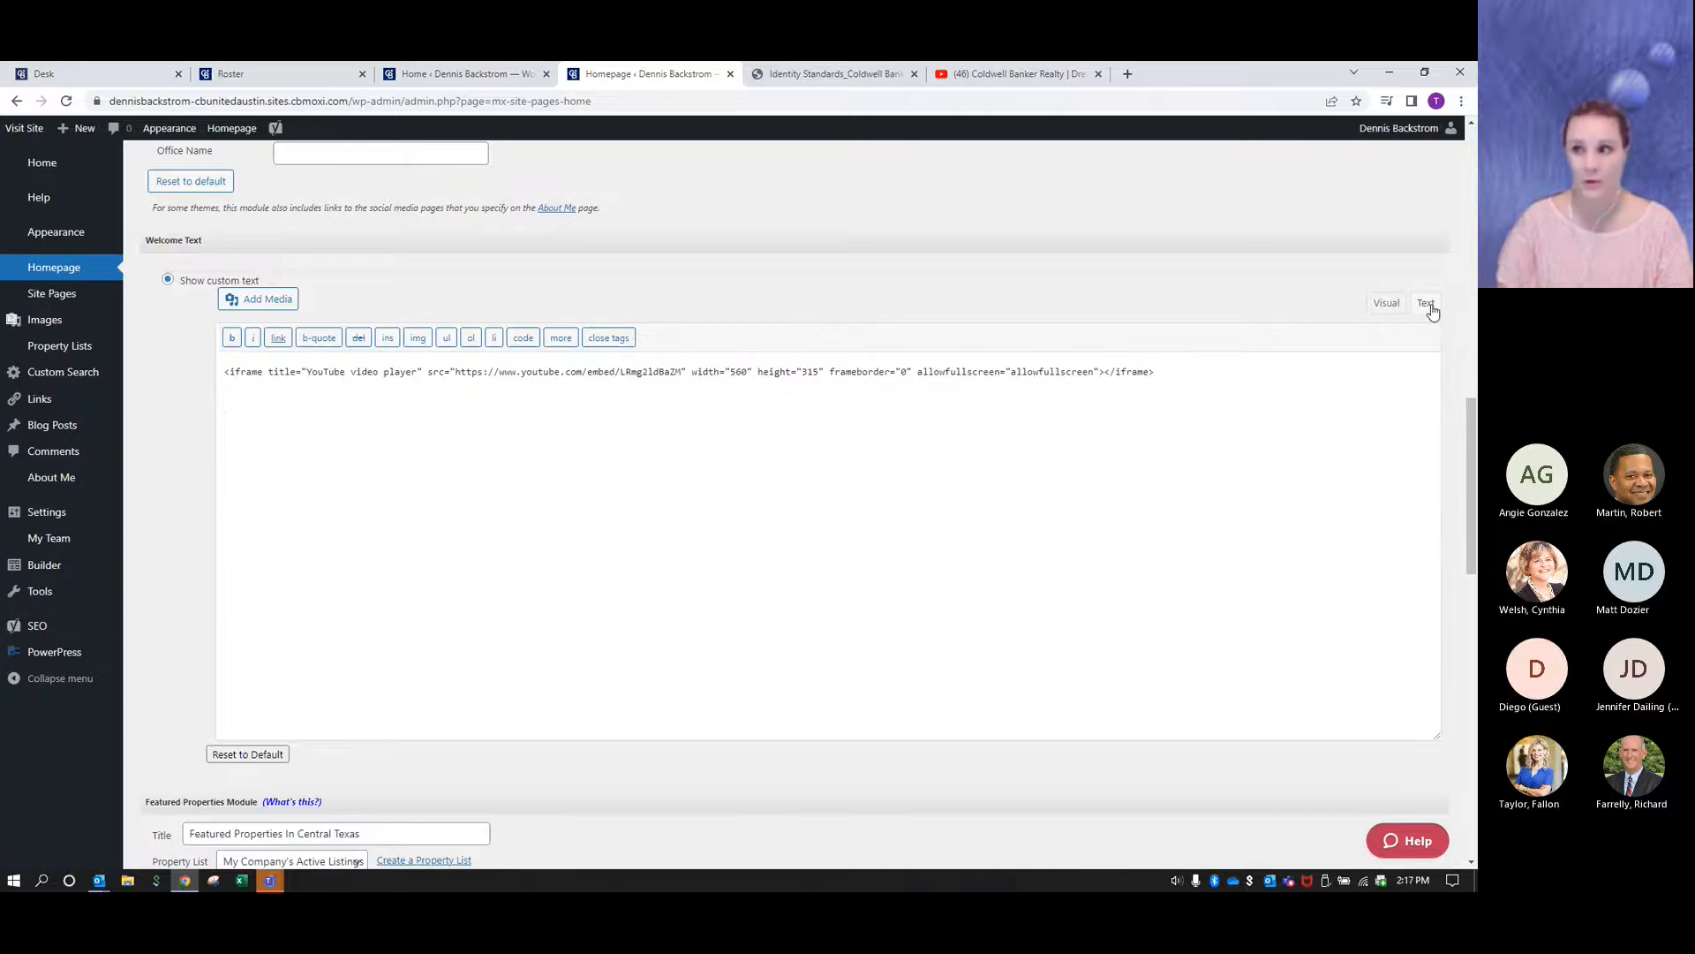
{"action": "left_click", "coordinate": [1385, 305]}
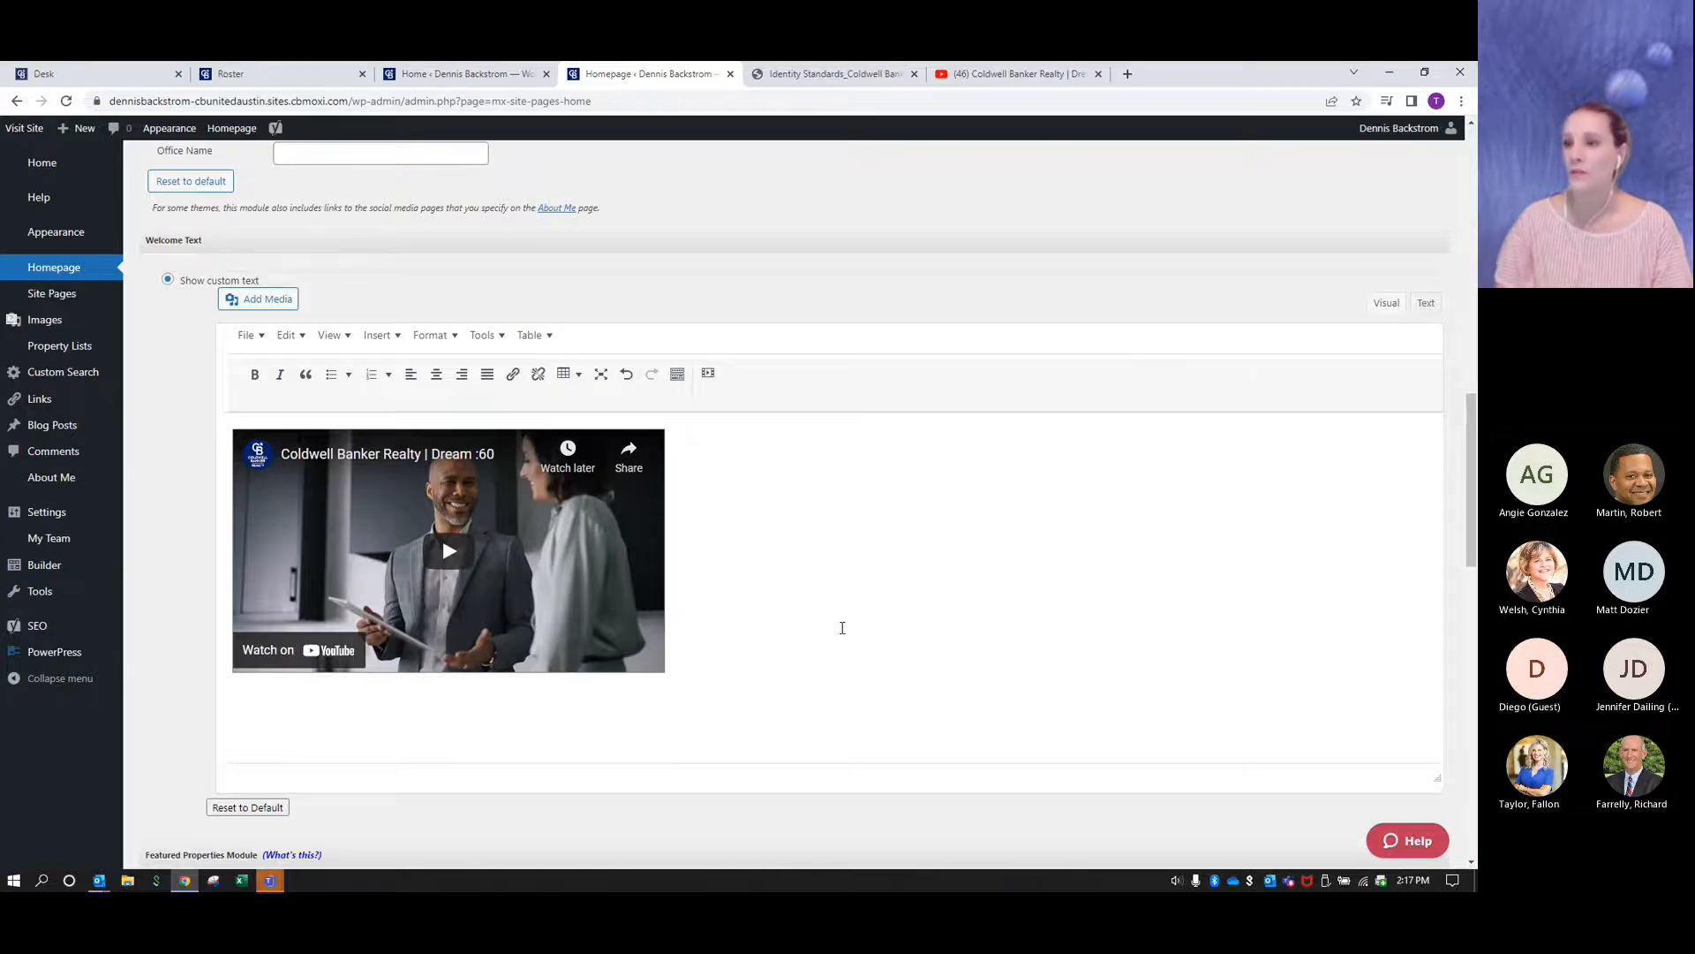
{"action": "scroll", "coordinate": [843, 628], "scroll_direction": "down", "scroll_amount": 15}
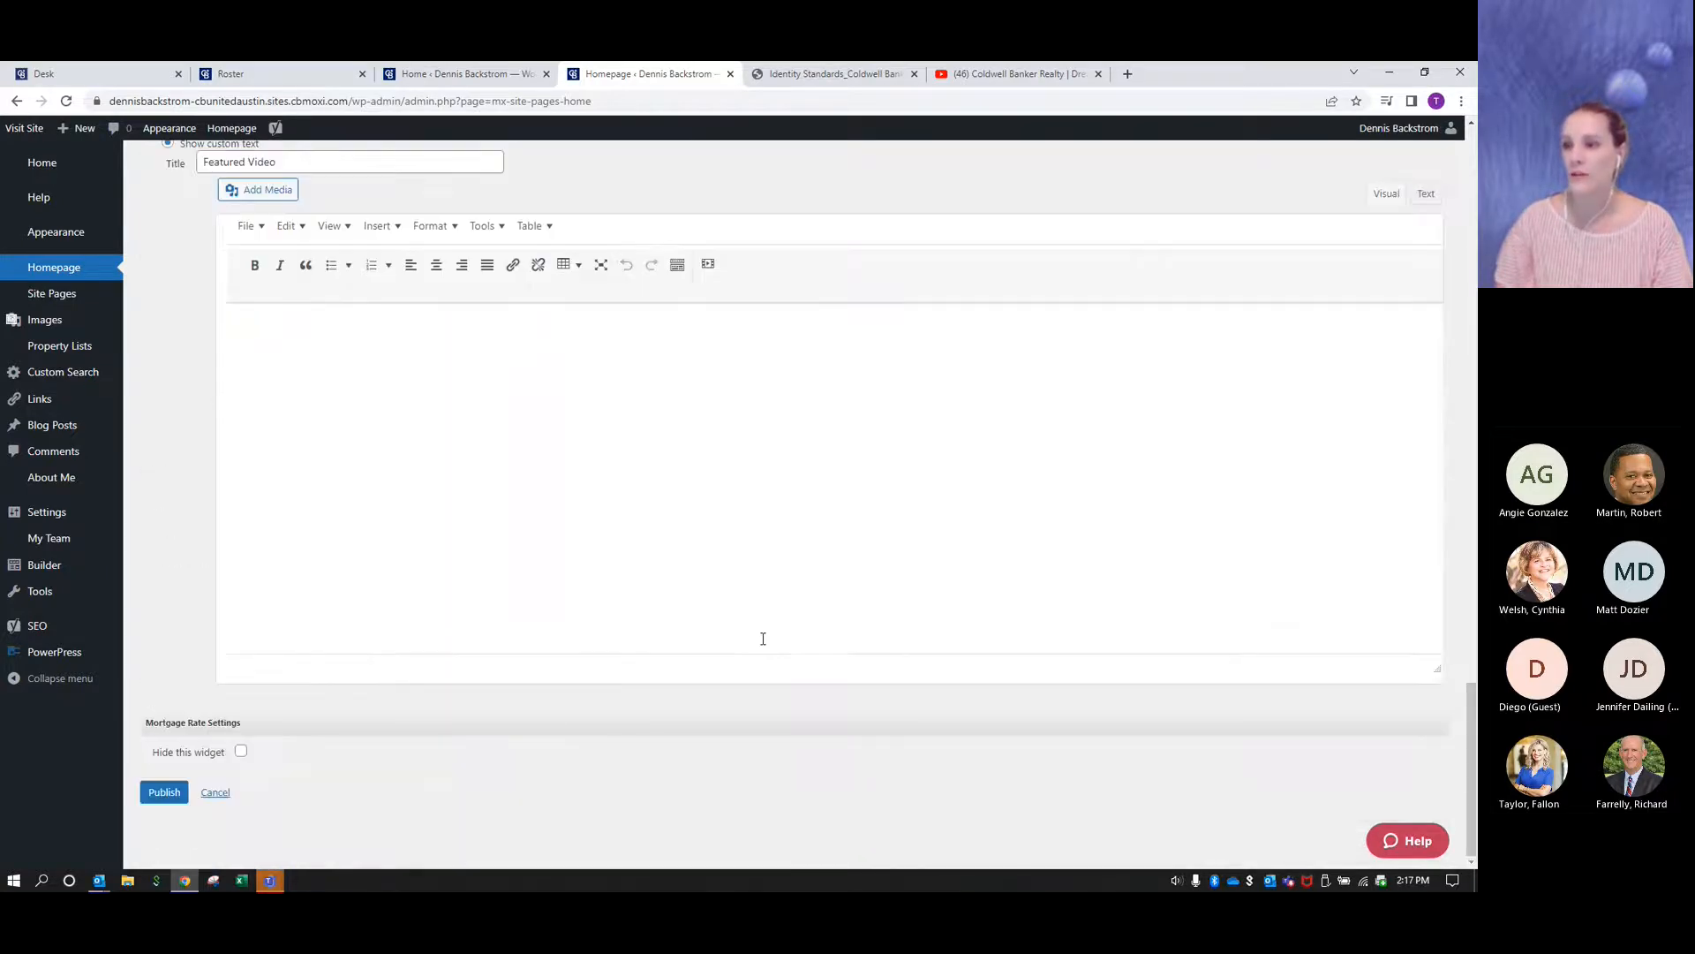
{"action": "left_click", "coordinate": [171, 795]}
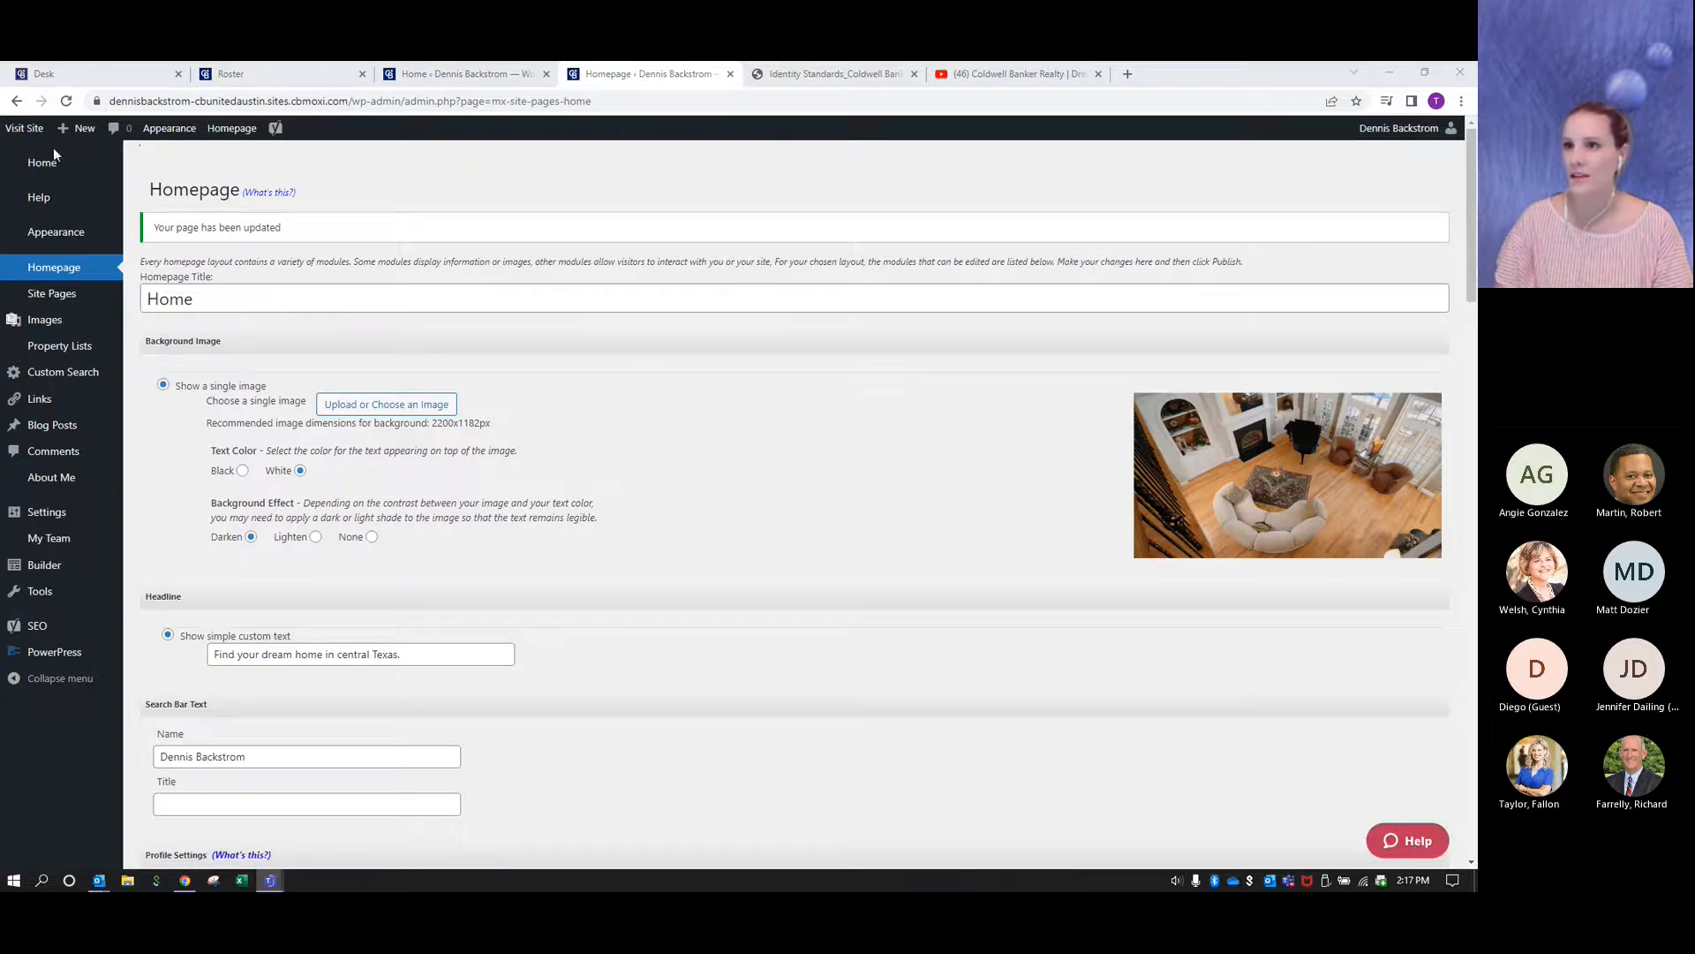
- Open the live site and examine the embedded Dream :60 video beside the agent's profile
{"action": "left_click", "coordinate": [30, 130]}
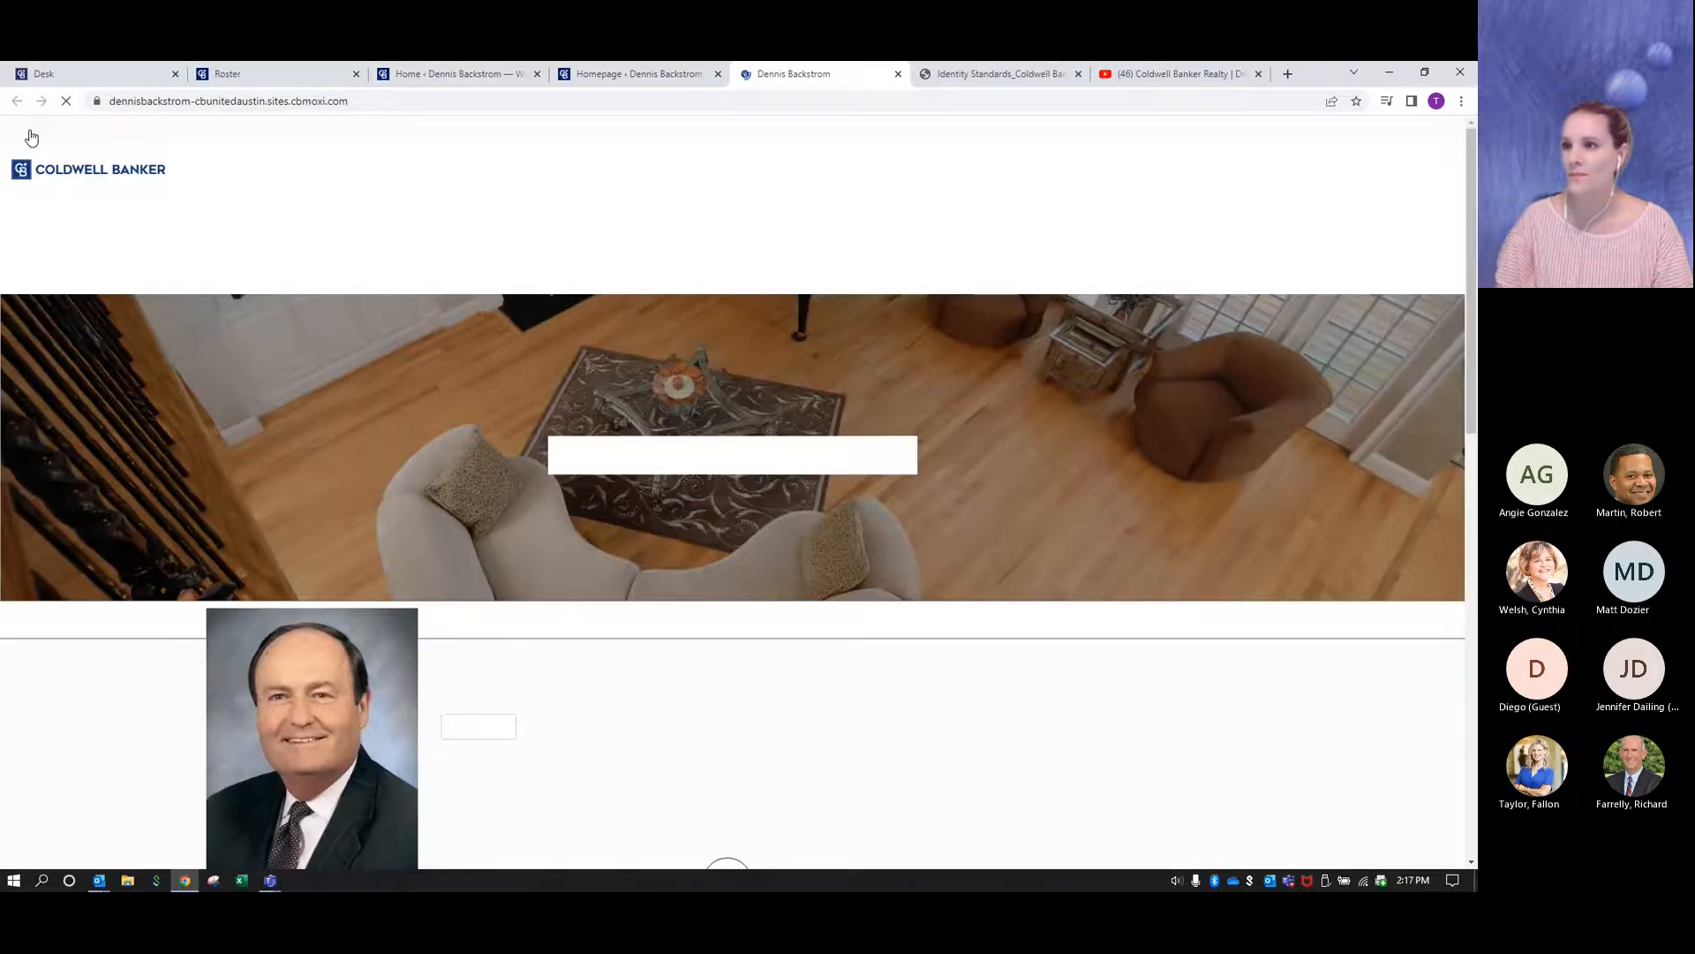
{"action": "scroll", "coordinate": [1208, 618], "scroll_direction": "down", "scroll_amount": 2}
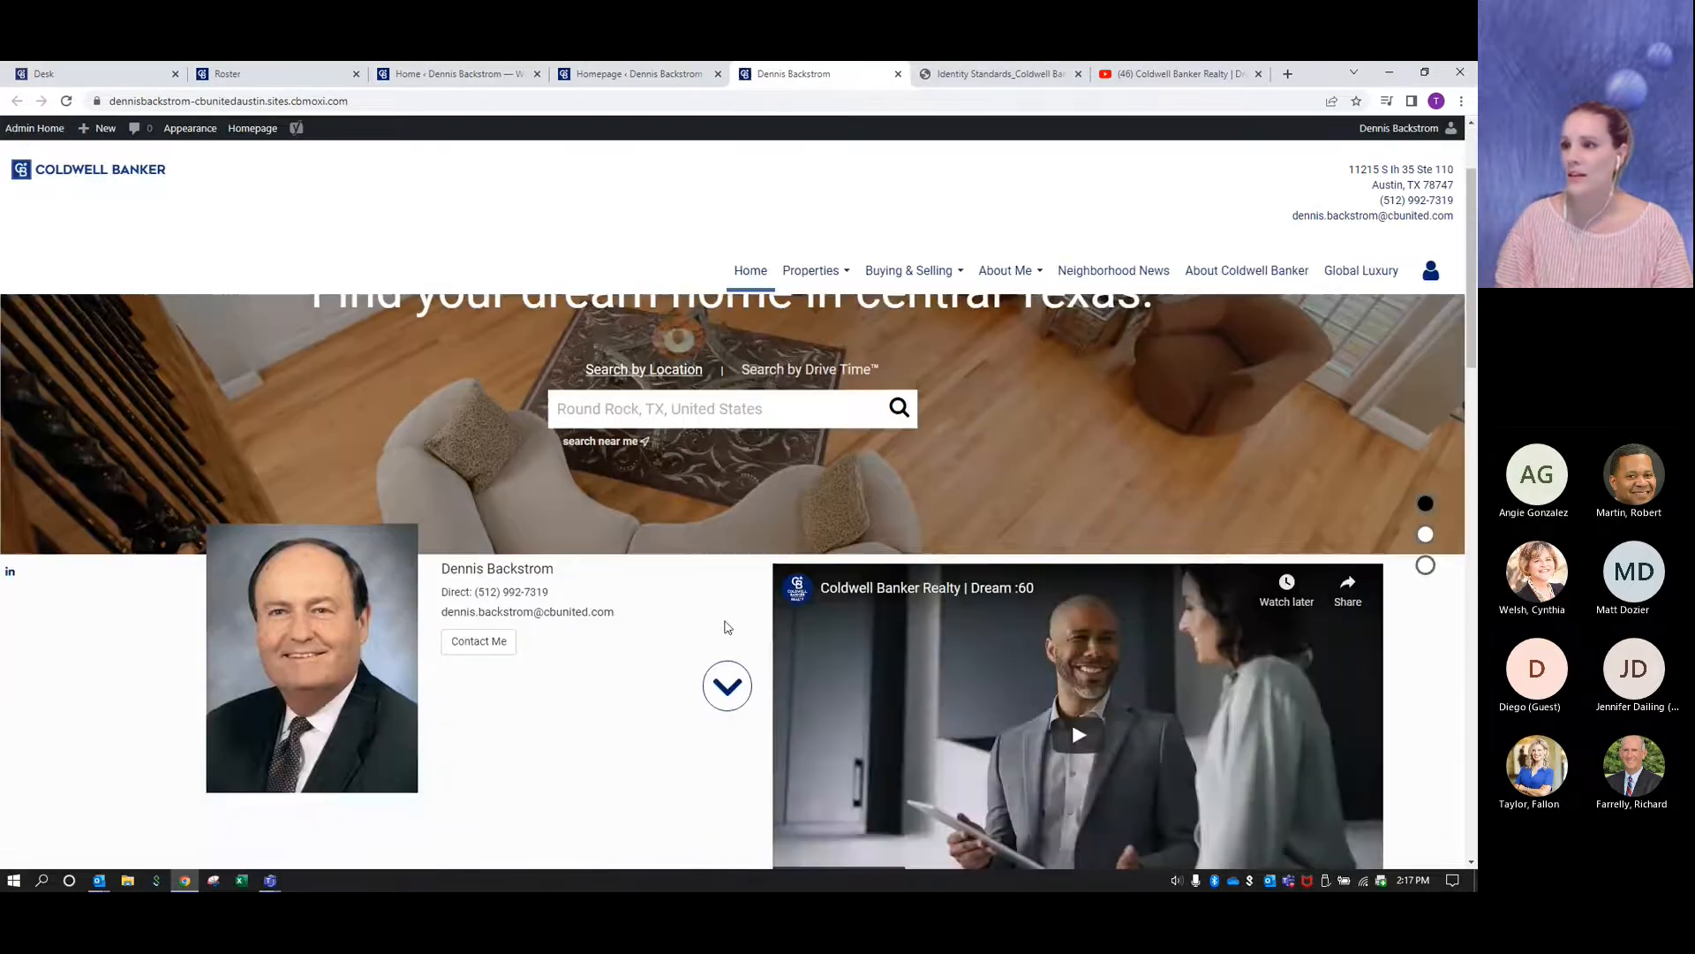
{"action": "scroll", "coordinate": [992, 659], "scroll_direction": "down", "scroll_amount": 1}
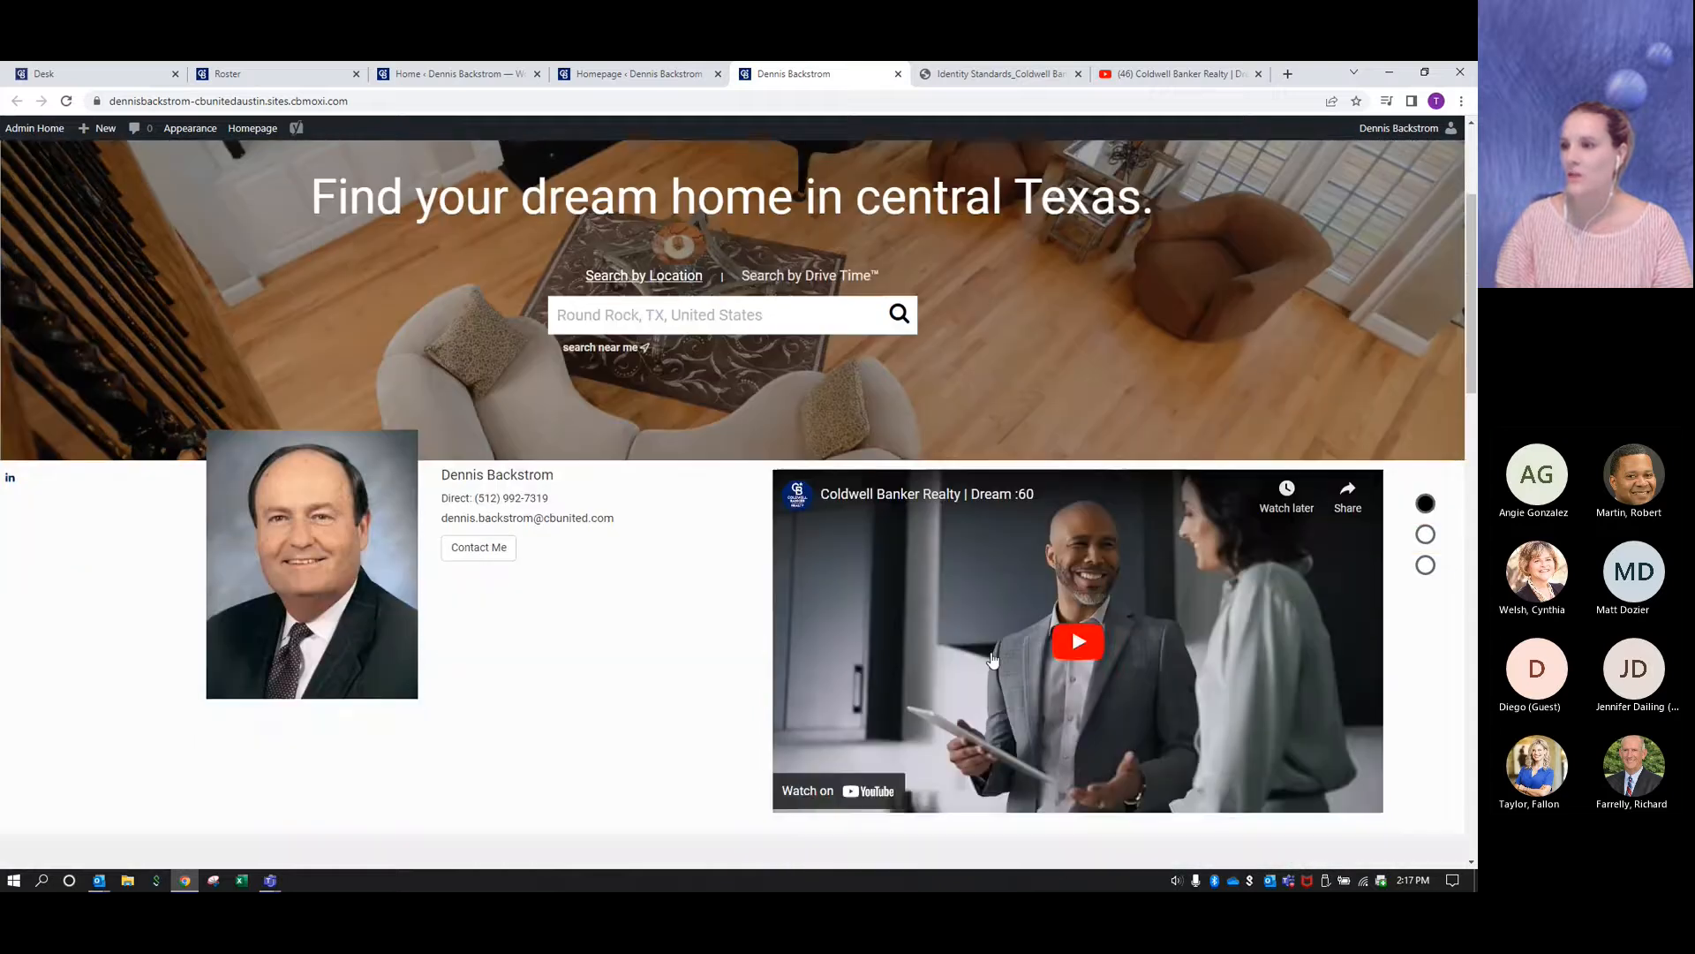
{"action": "scroll", "coordinate": [993, 660], "scroll_direction": "down", "scroll_amount": 1}
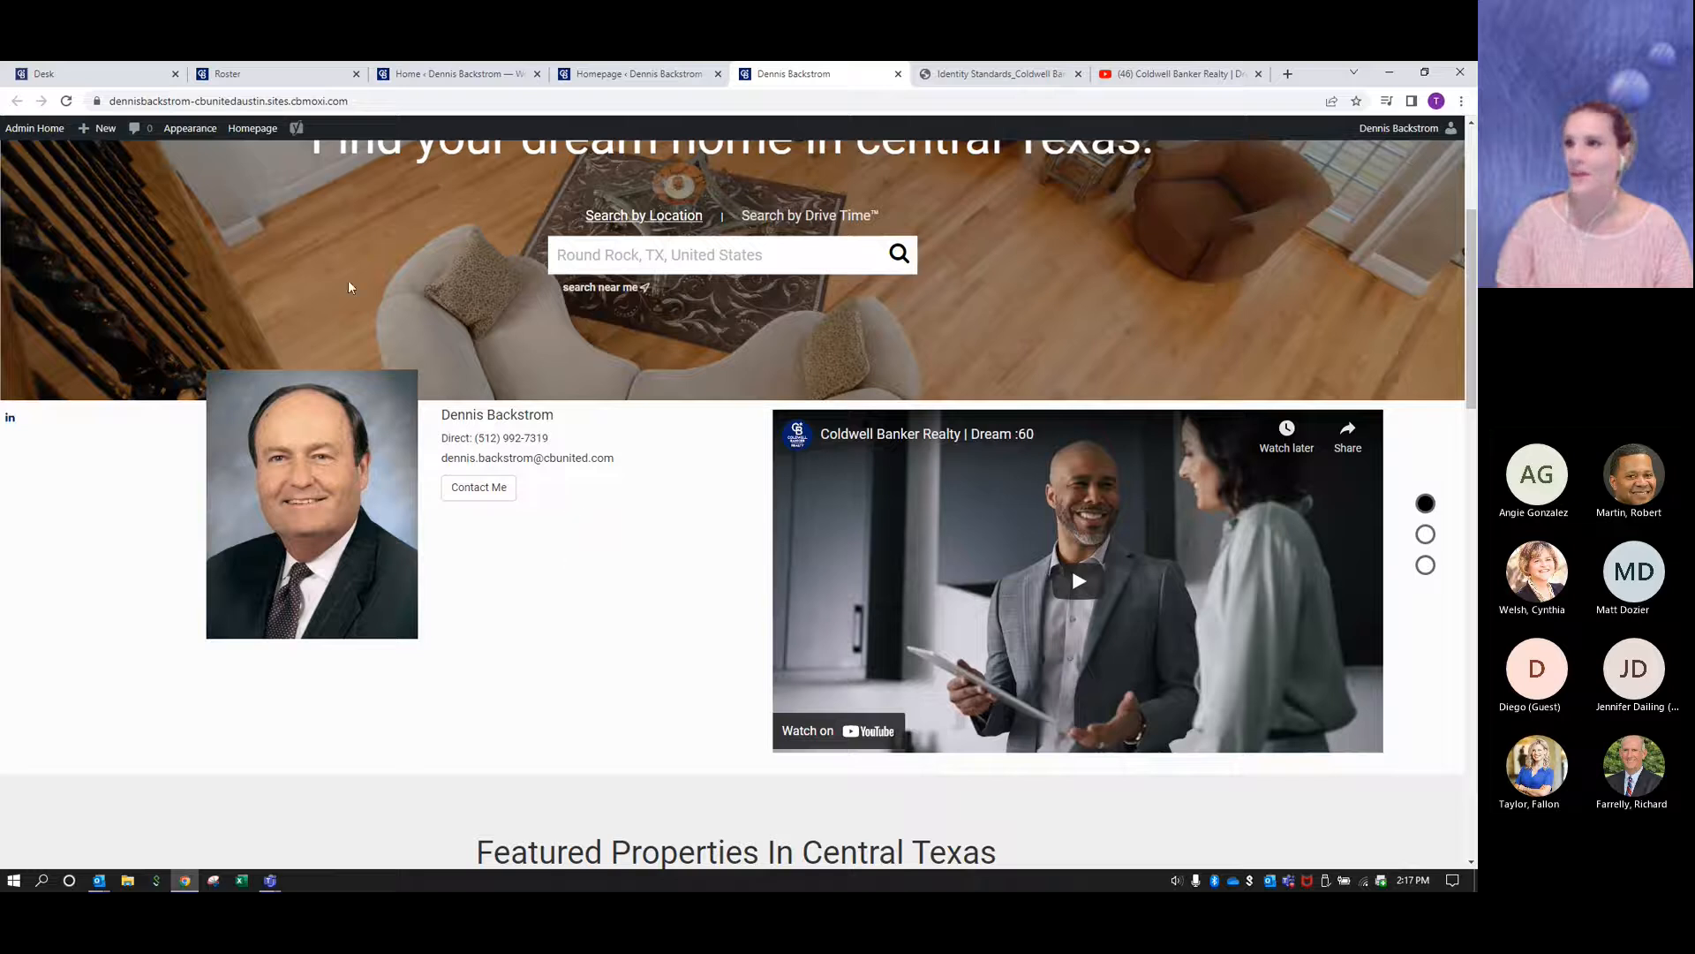
- Go back to the site's admin tool and examine the Custom Search Module settings in the Homepage editor
{"action": "left_click", "coordinate": [37, 132]}
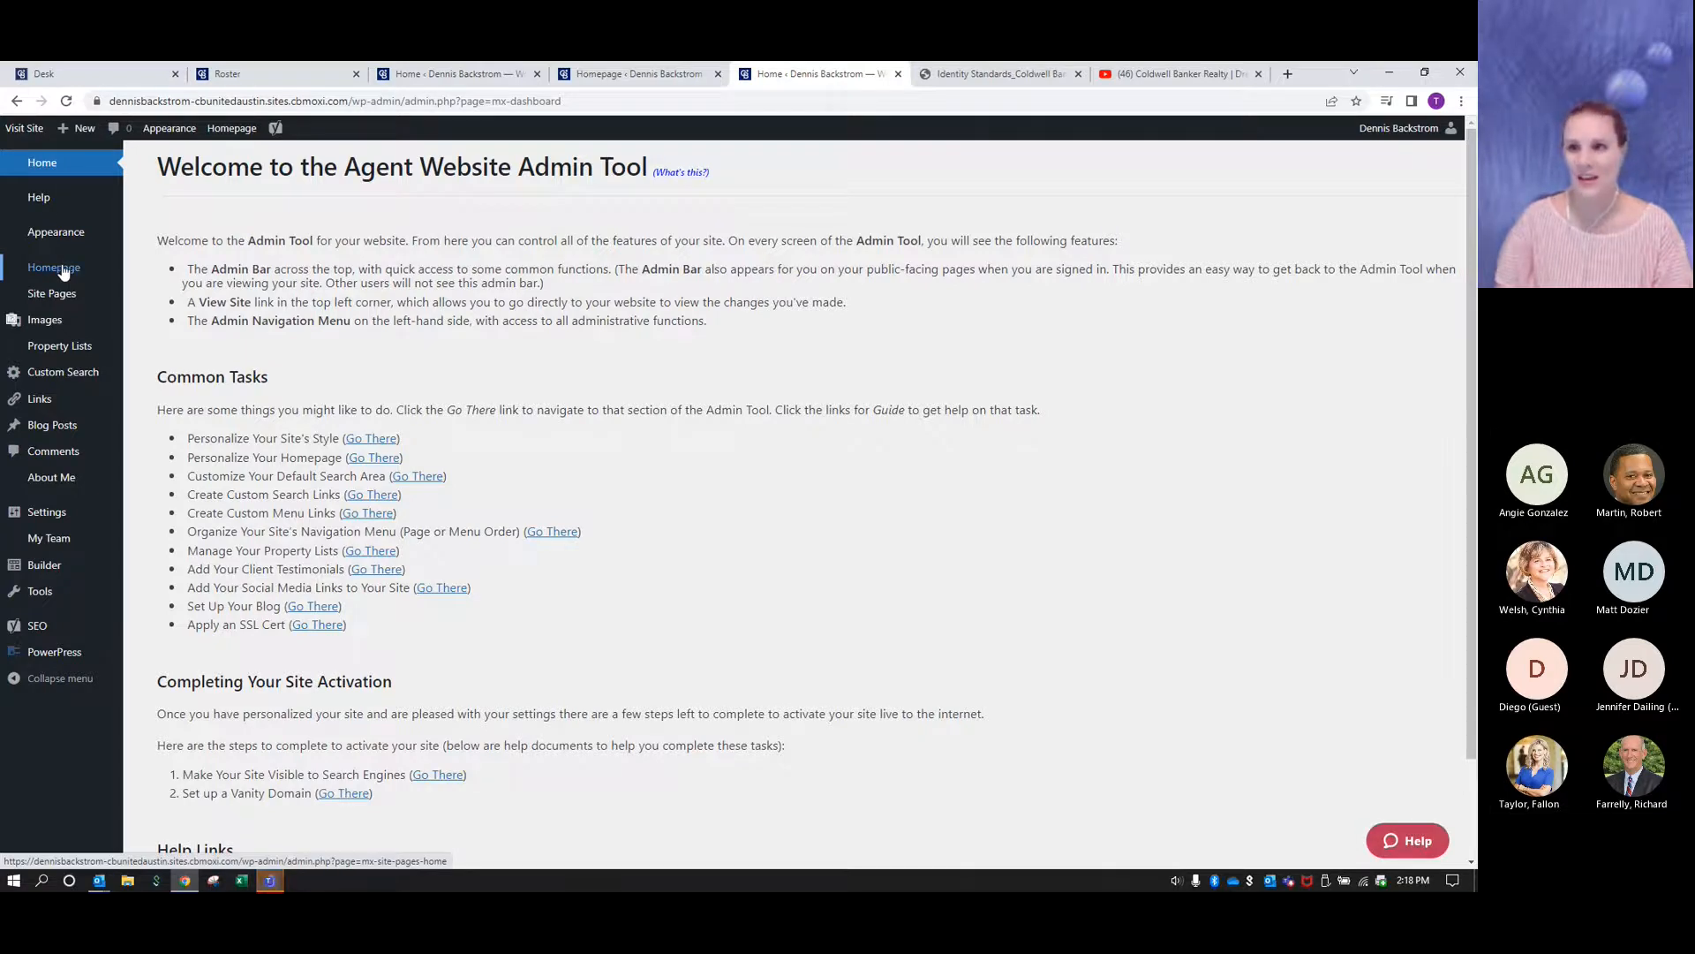
{"action": "left_click", "coordinate": [64, 270]}
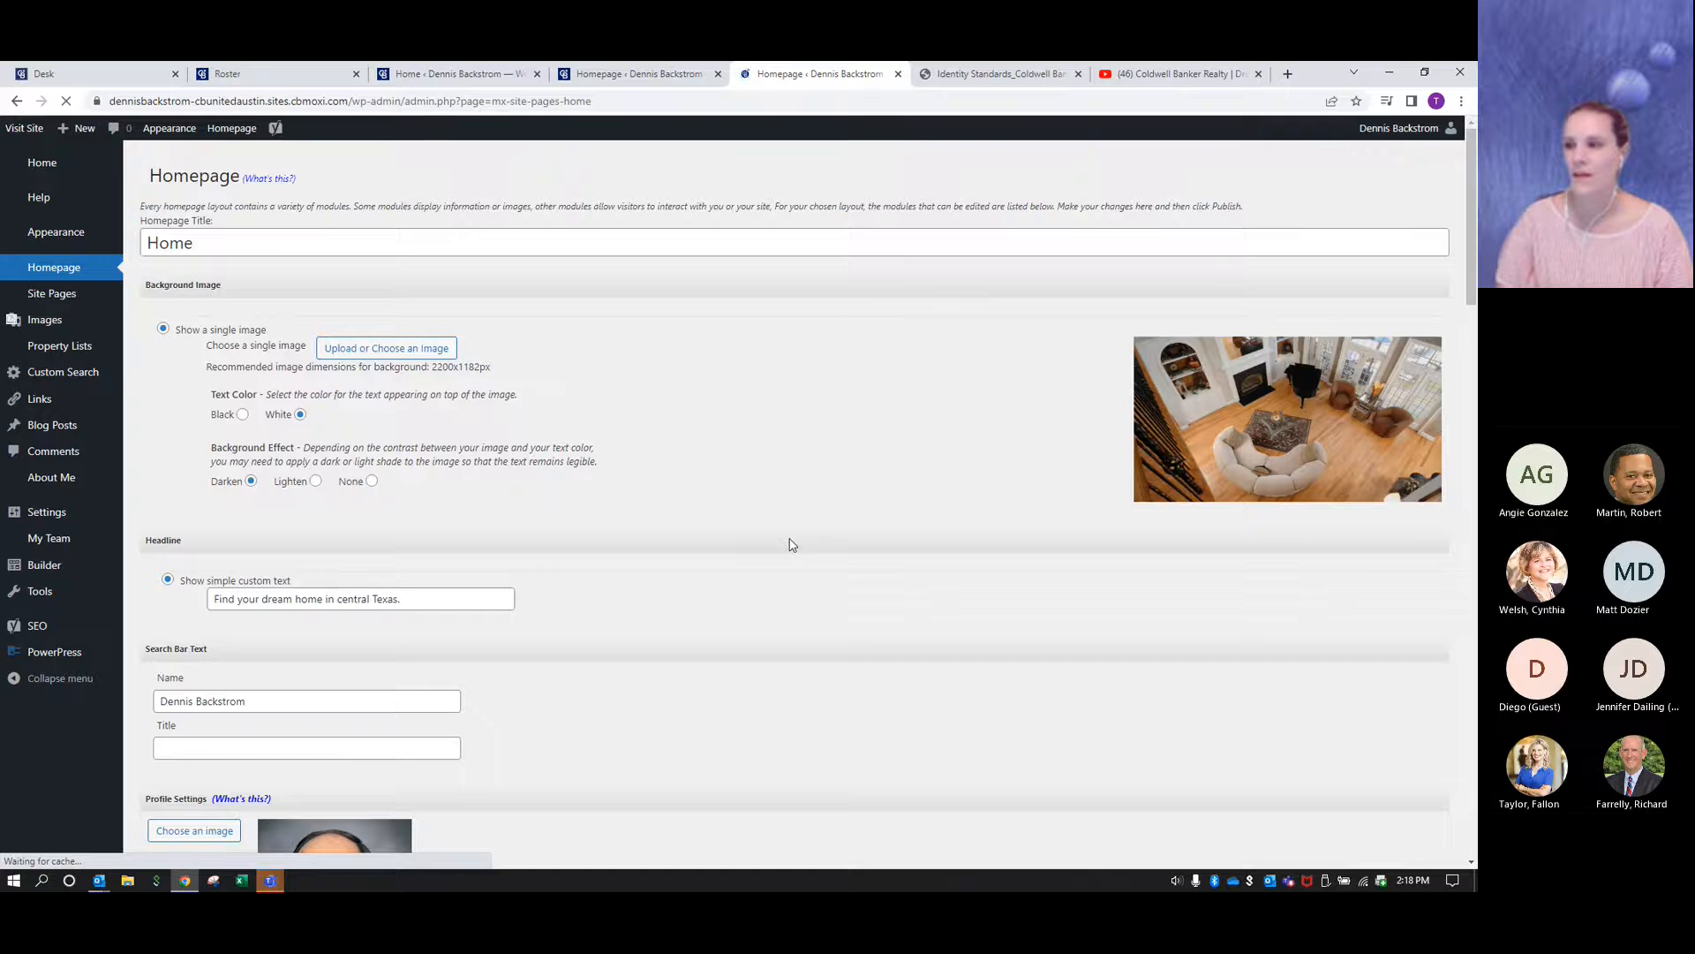
{"action": "scroll", "coordinate": [792, 545], "scroll_direction": "down", "scroll_amount": 15}
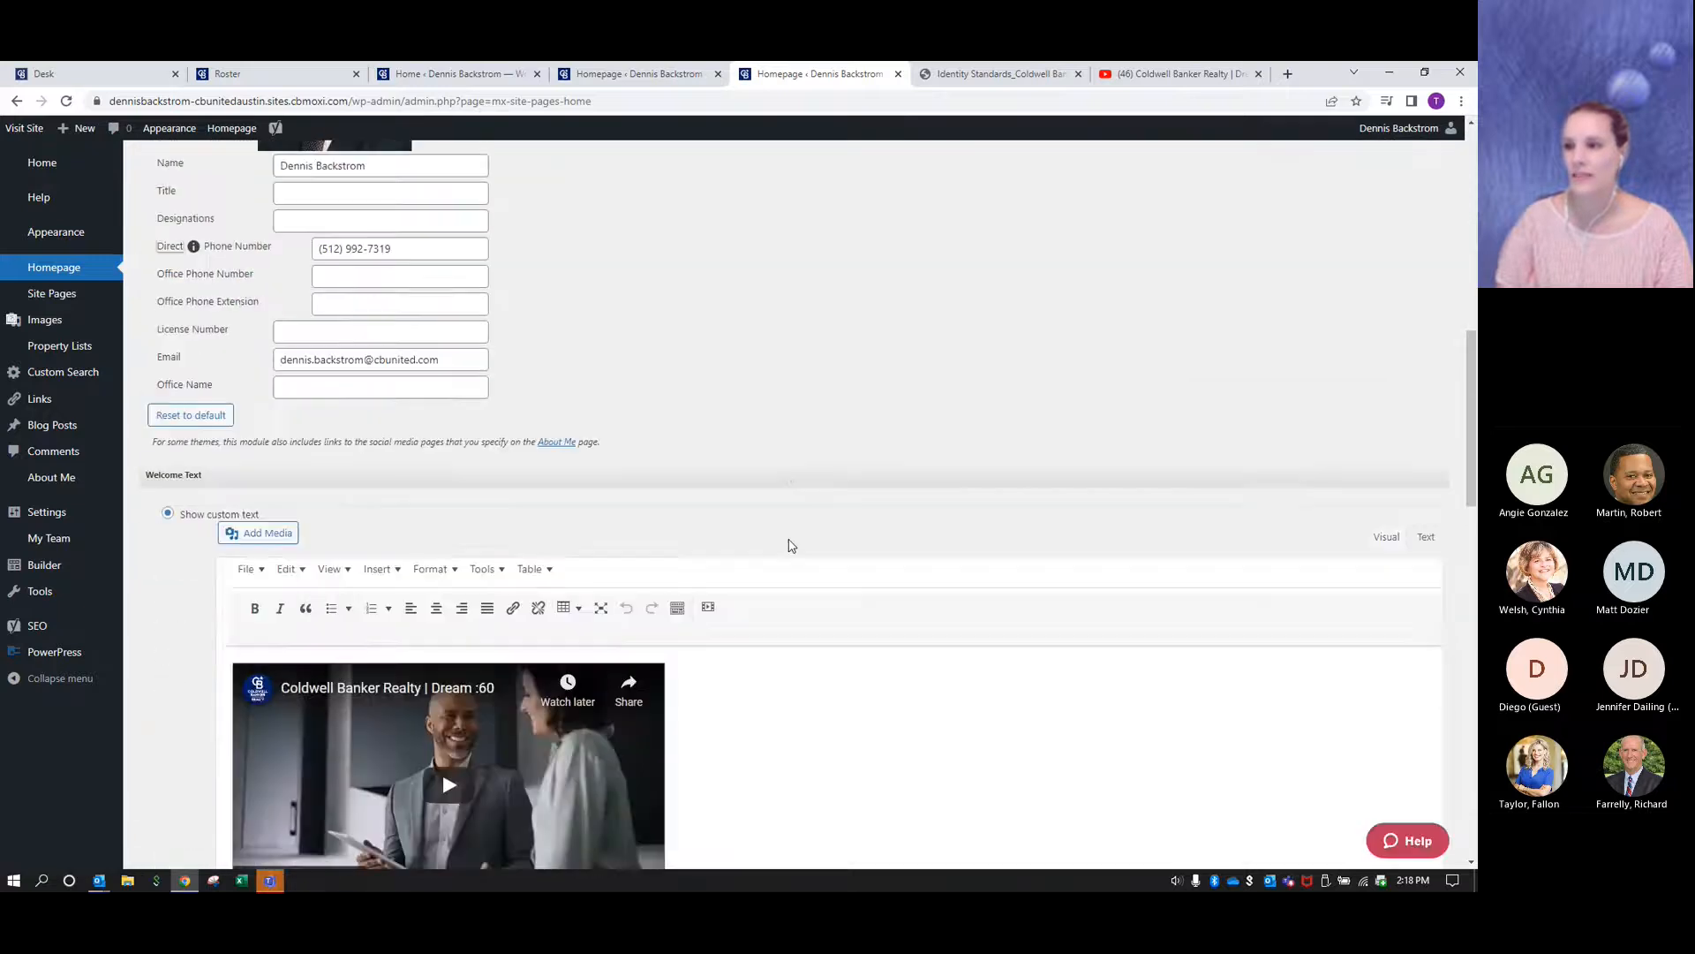
{"action": "scroll", "coordinate": [792, 545], "scroll_direction": "down", "scroll_amount": 3}
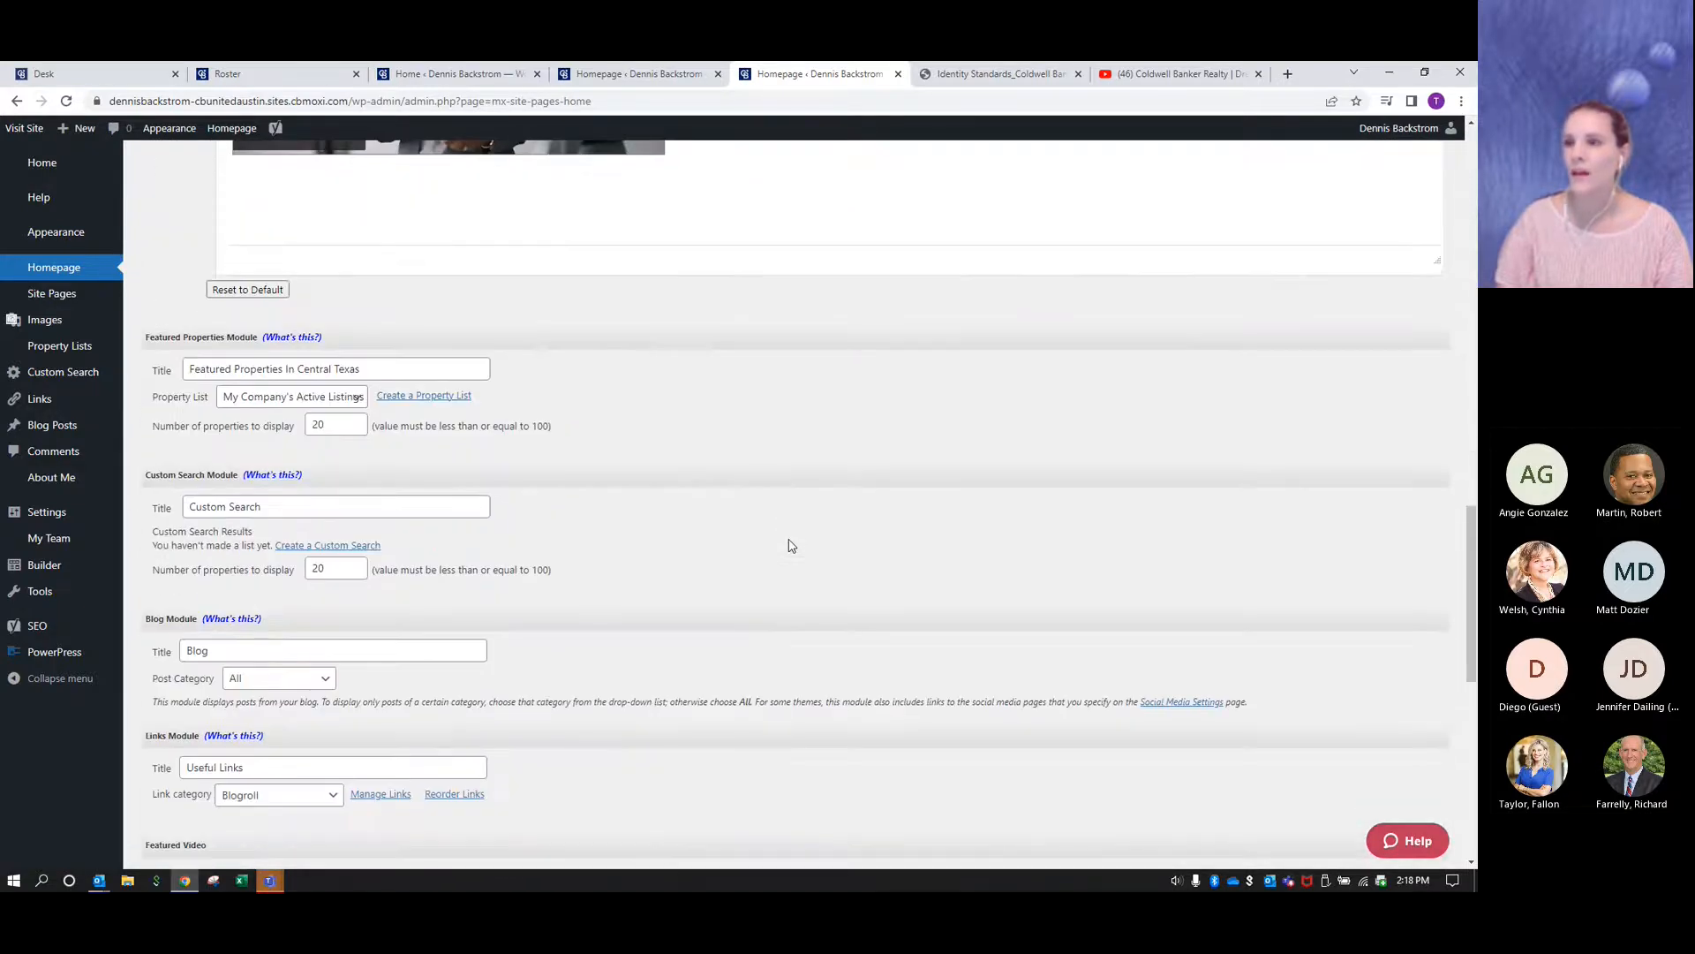
{"action": "scroll", "coordinate": [792, 545], "scroll_direction": "down", "scroll_amount": 2}
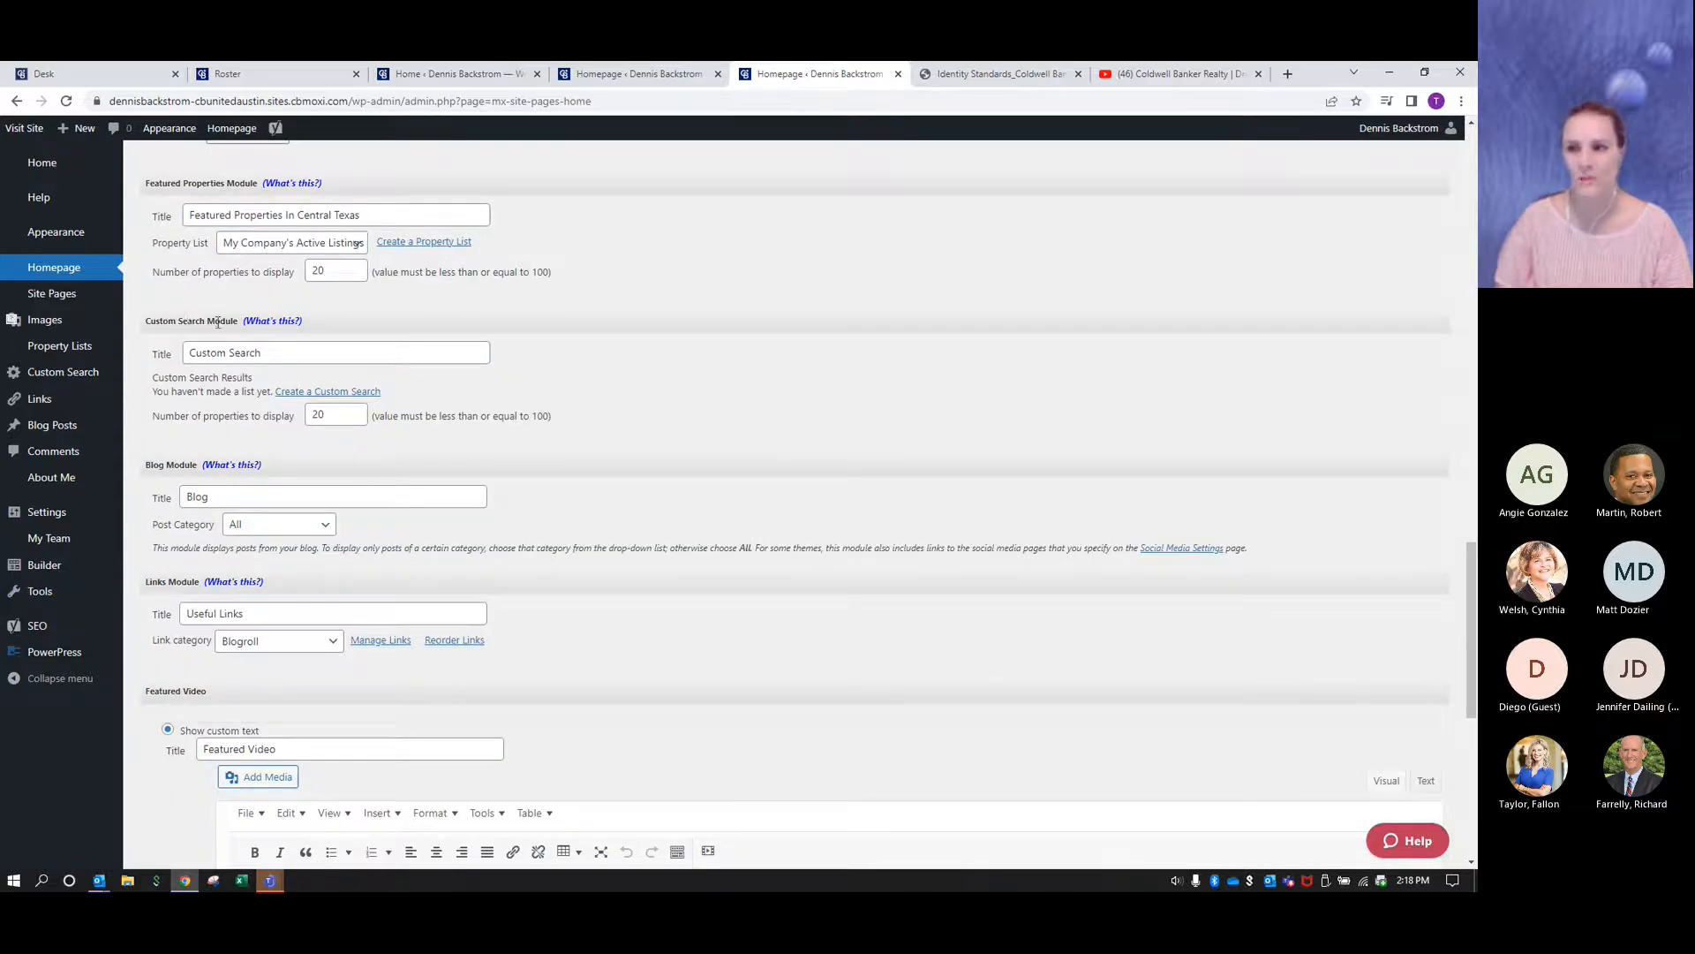
{"action": "left_click_drag", "start_coordinate": [356, 320], "coordinate": [132, 321]}
{"action": "left_click", "coordinate": [593, 337]}
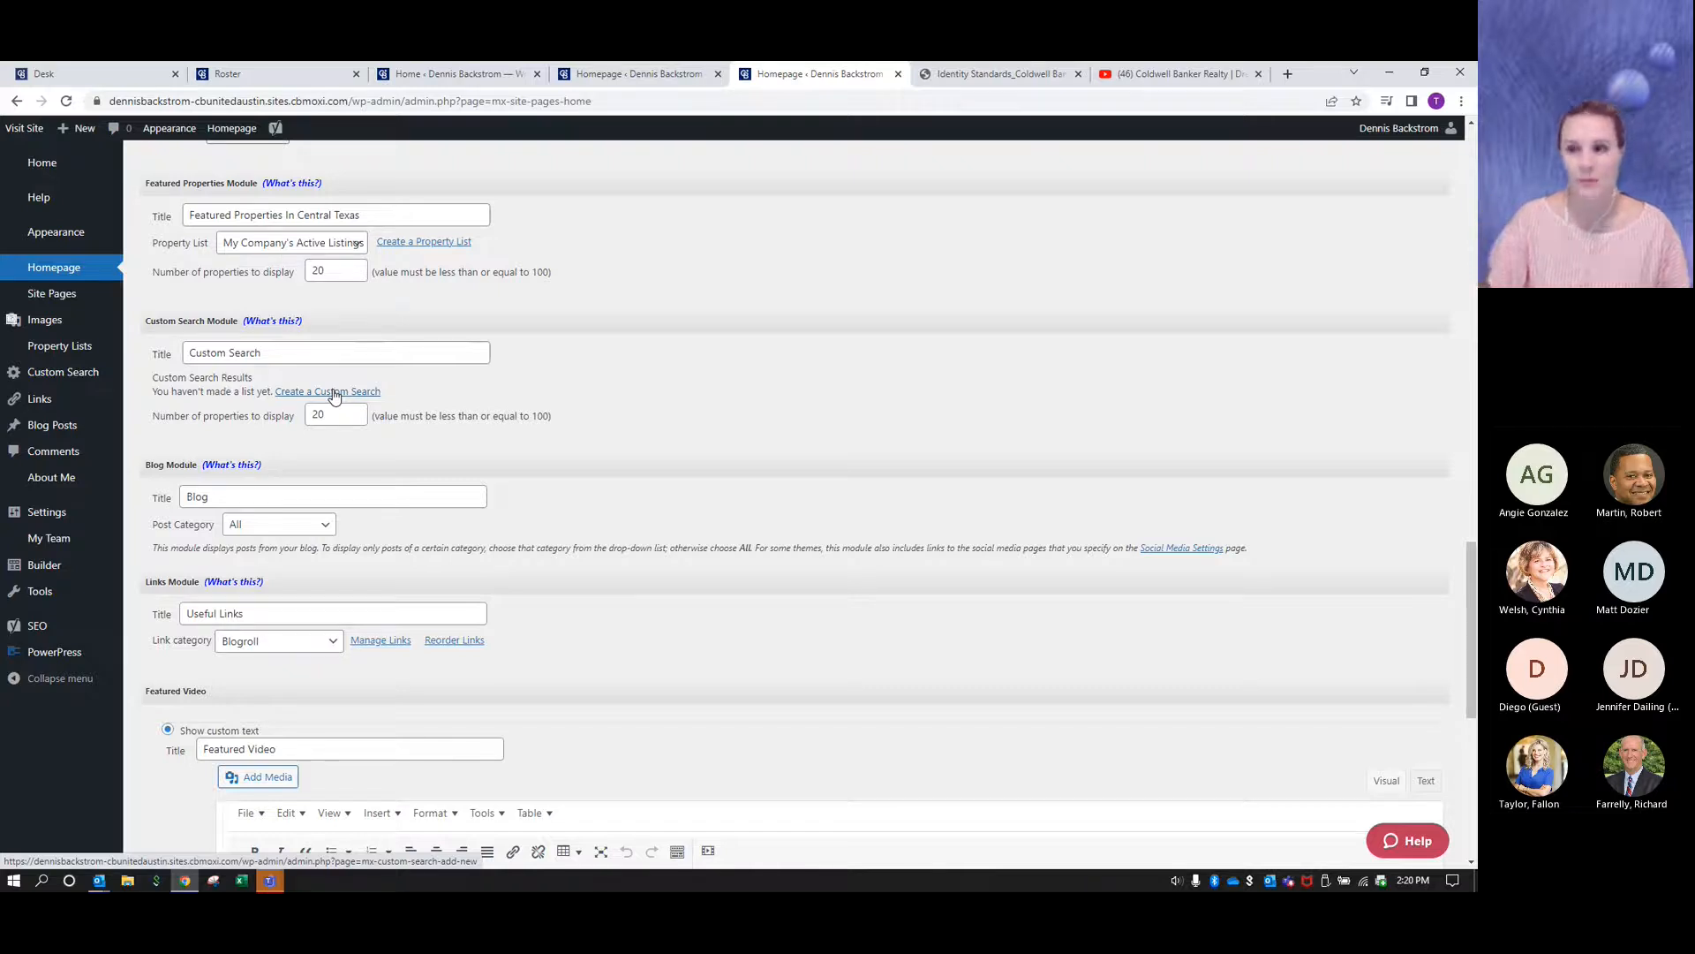
- Publish the homepage and start creating a new custom search from the Custom Search Module
{"action": "scroll", "coordinate": [726, 591], "scroll_direction": "down", "scroll_amount": 7}
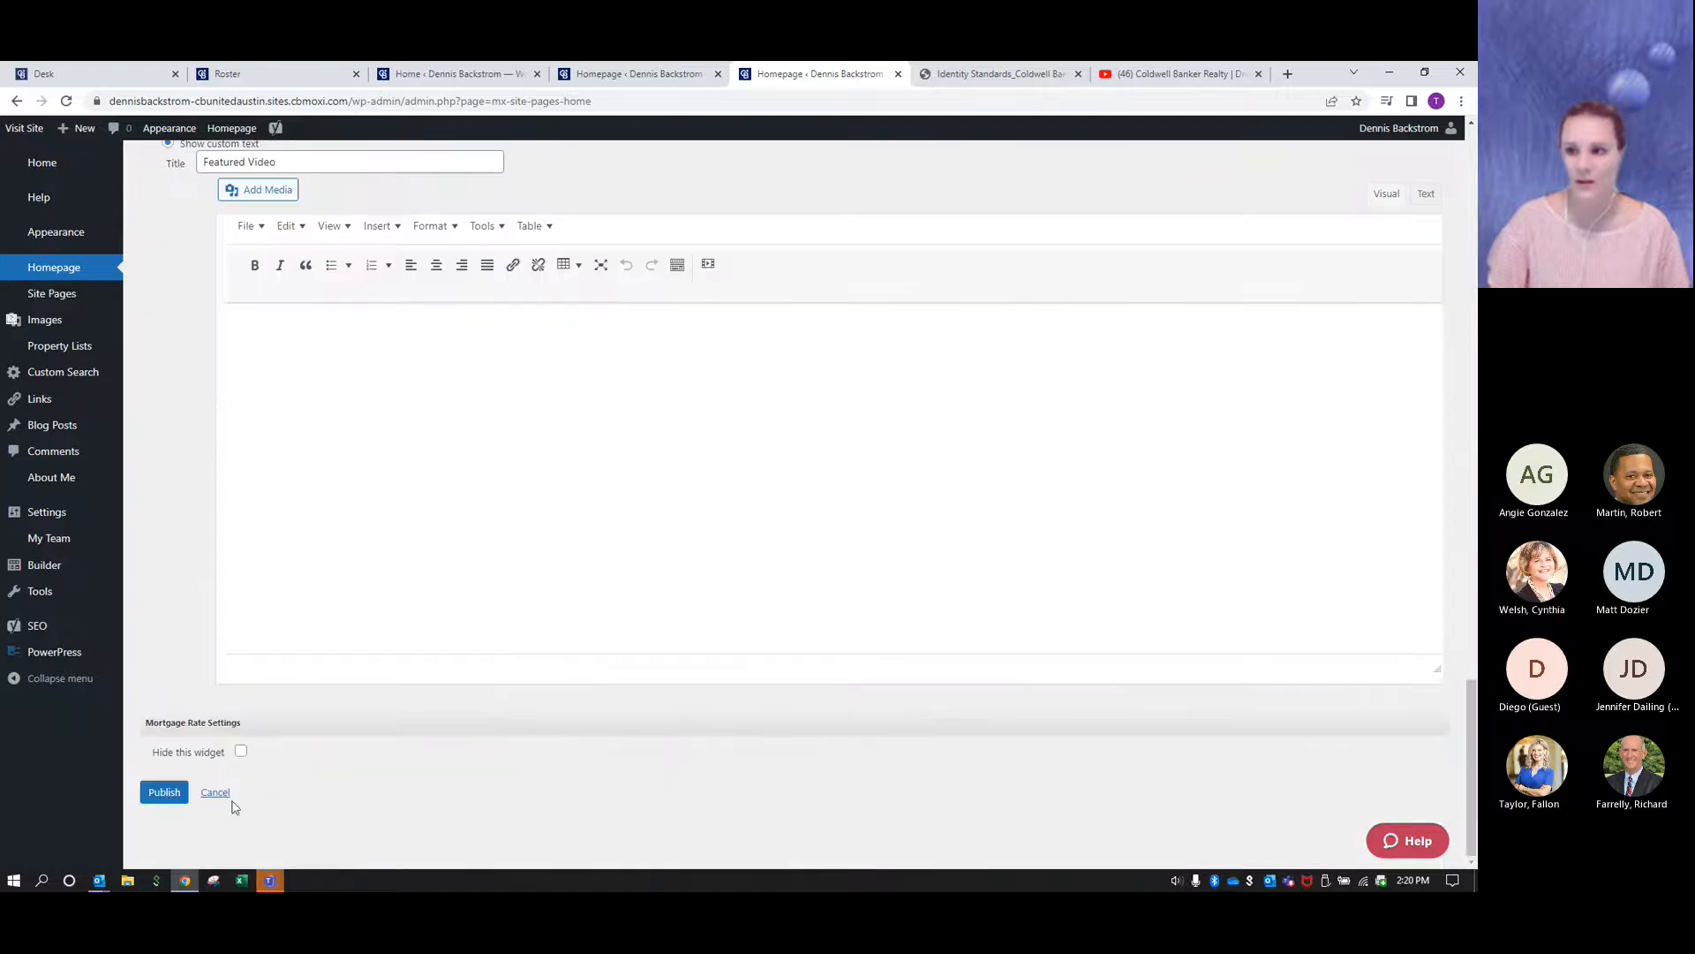
{"action": "left_click", "coordinate": [164, 792]}
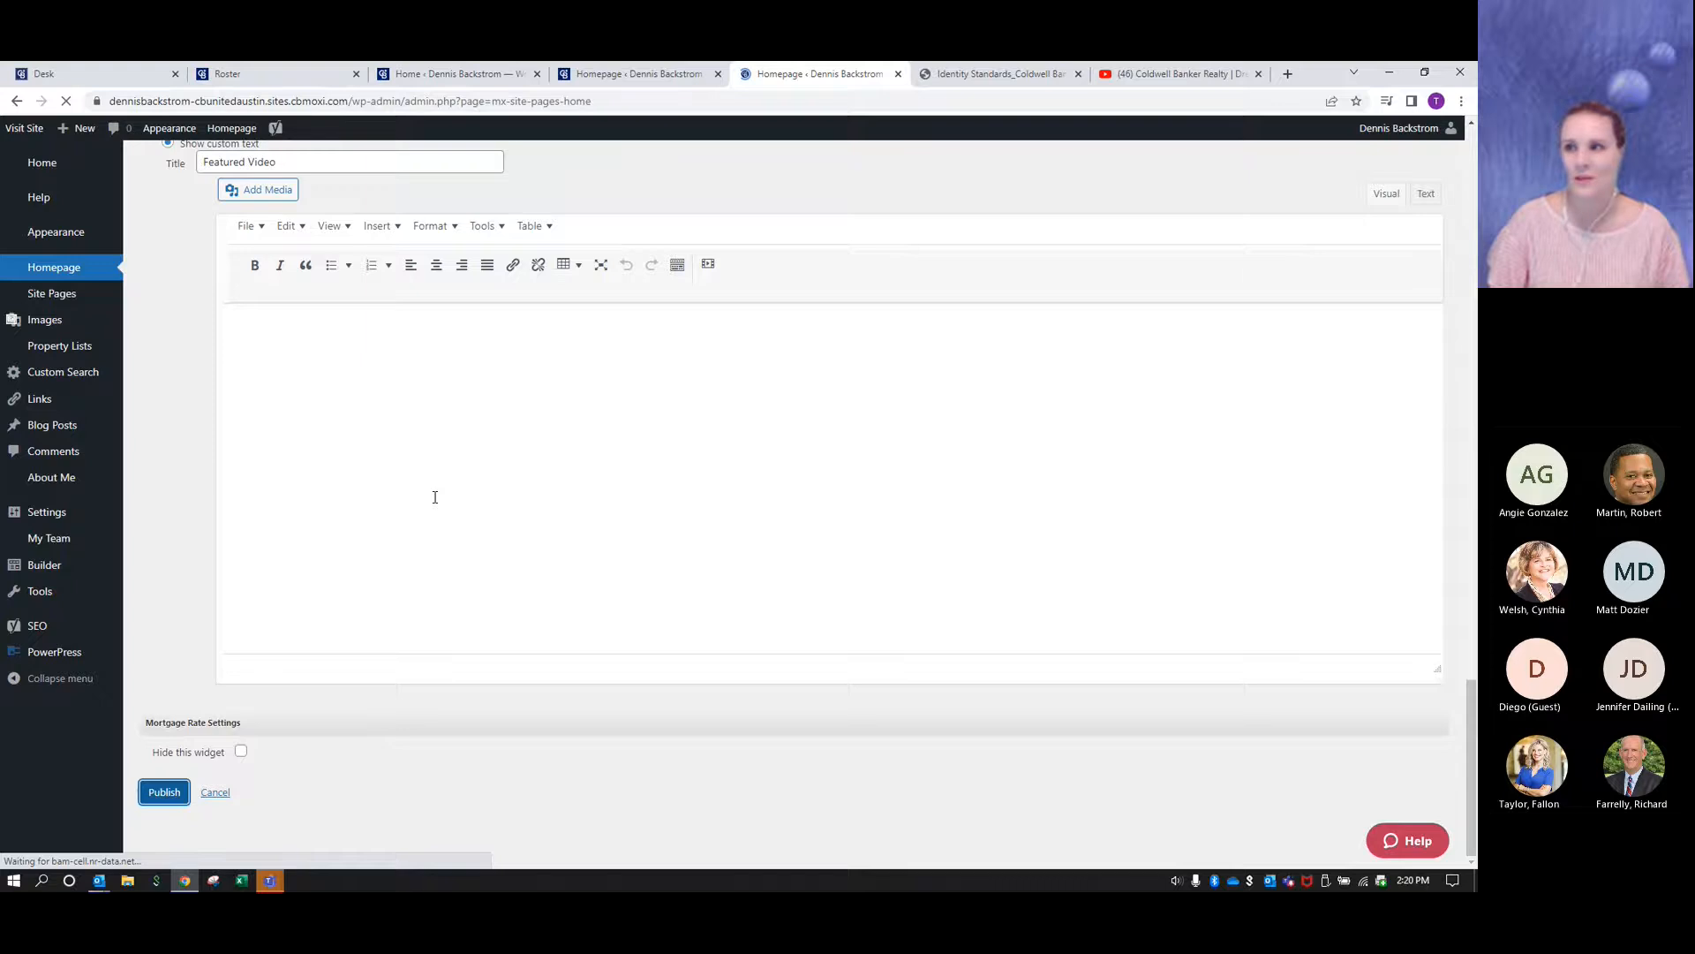
{"action": "scroll", "coordinate": [434, 497], "scroll_direction": "down", "scroll_amount": 18}
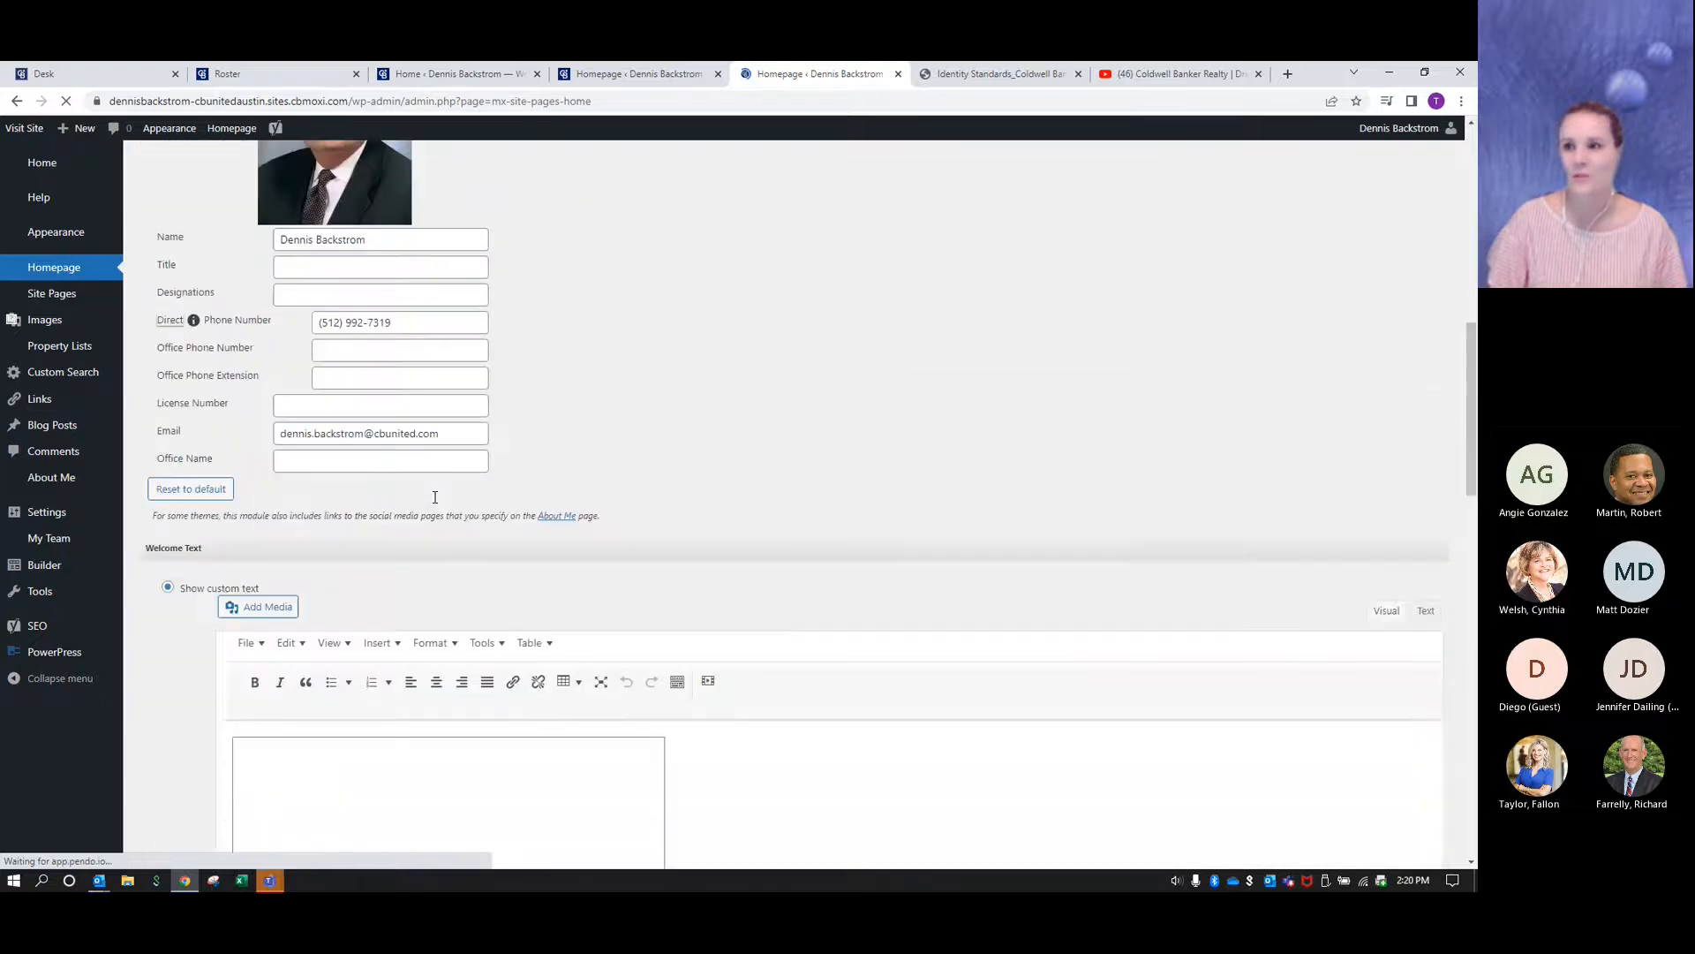
{"action": "scroll", "coordinate": [434, 497], "scroll_direction": "down", "scroll_amount": 2}
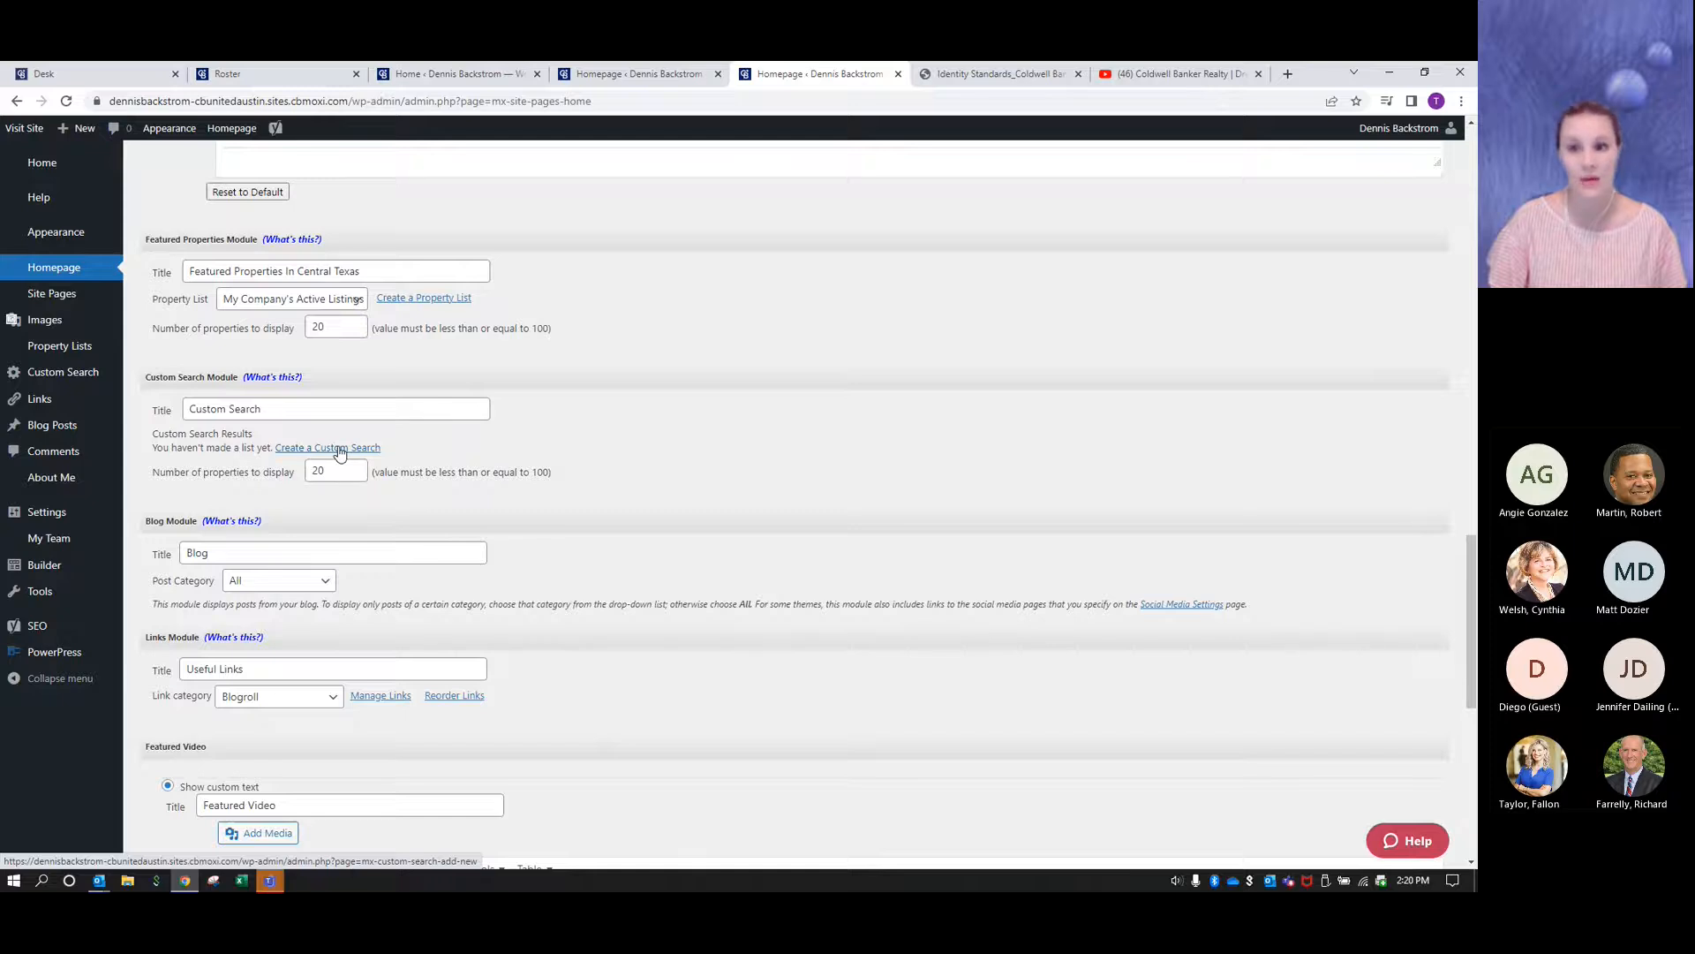
{"action": "left_click", "coordinate": [340, 450]}
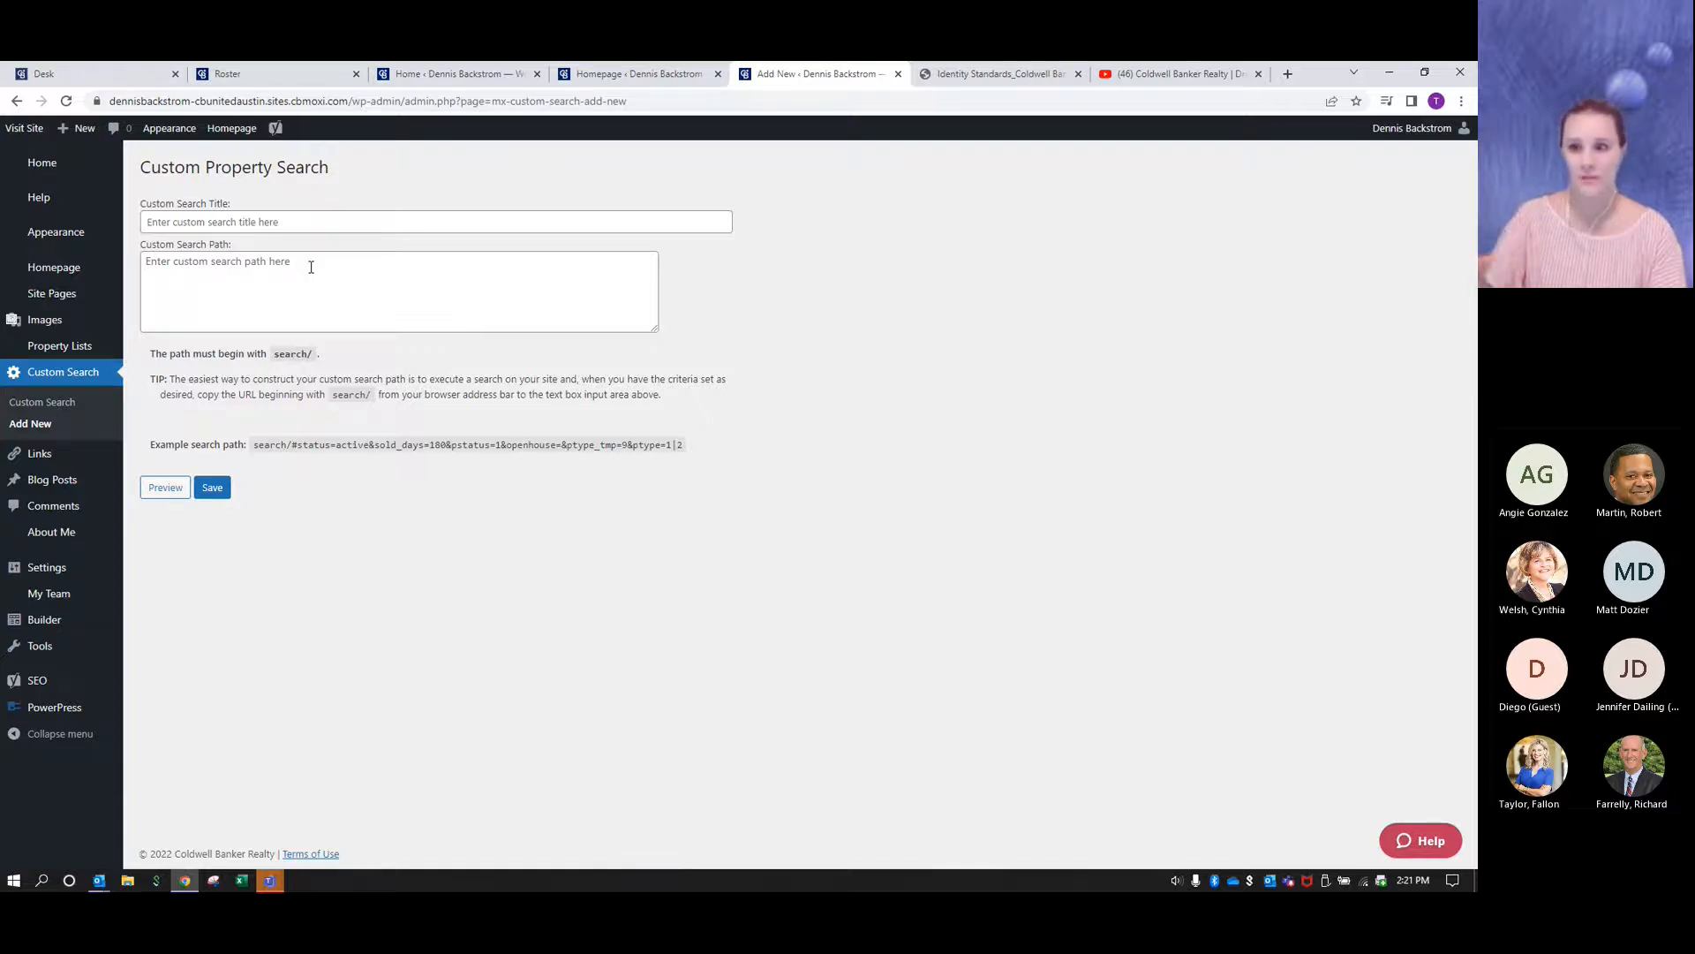
- Open the live site and run a property search by location for Austin, TX, USA
{"action": "left_click", "coordinate": [25, 128]}
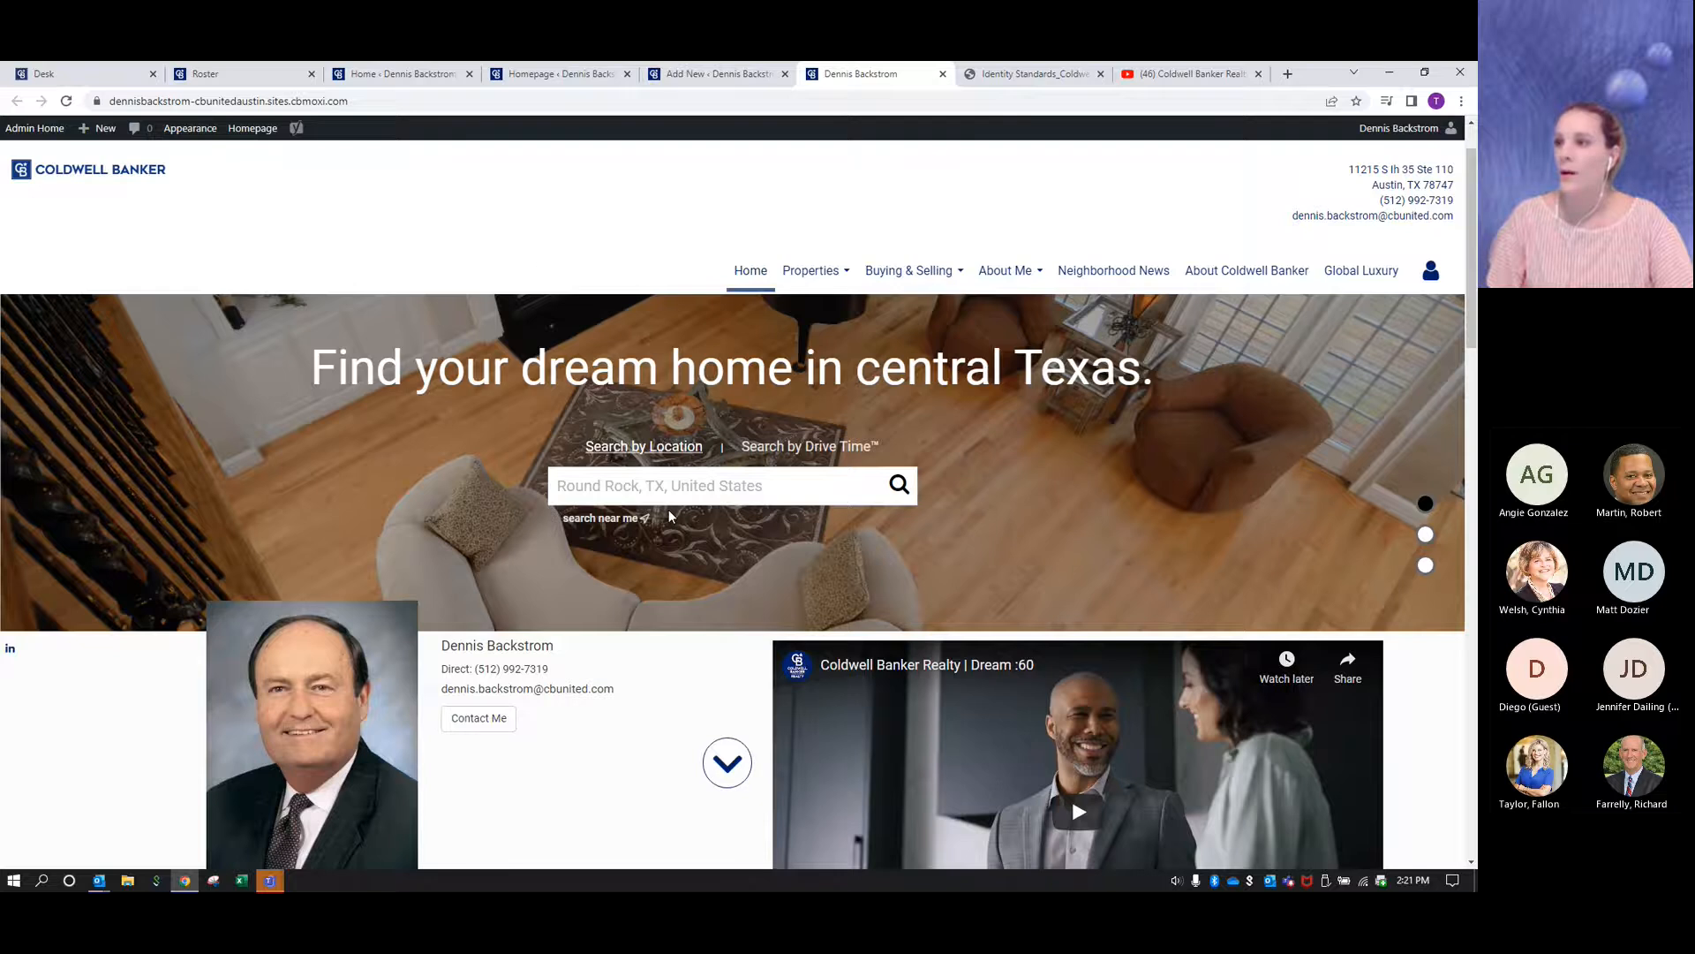
{"action": "left_click", "coordinate": [678, 493]}
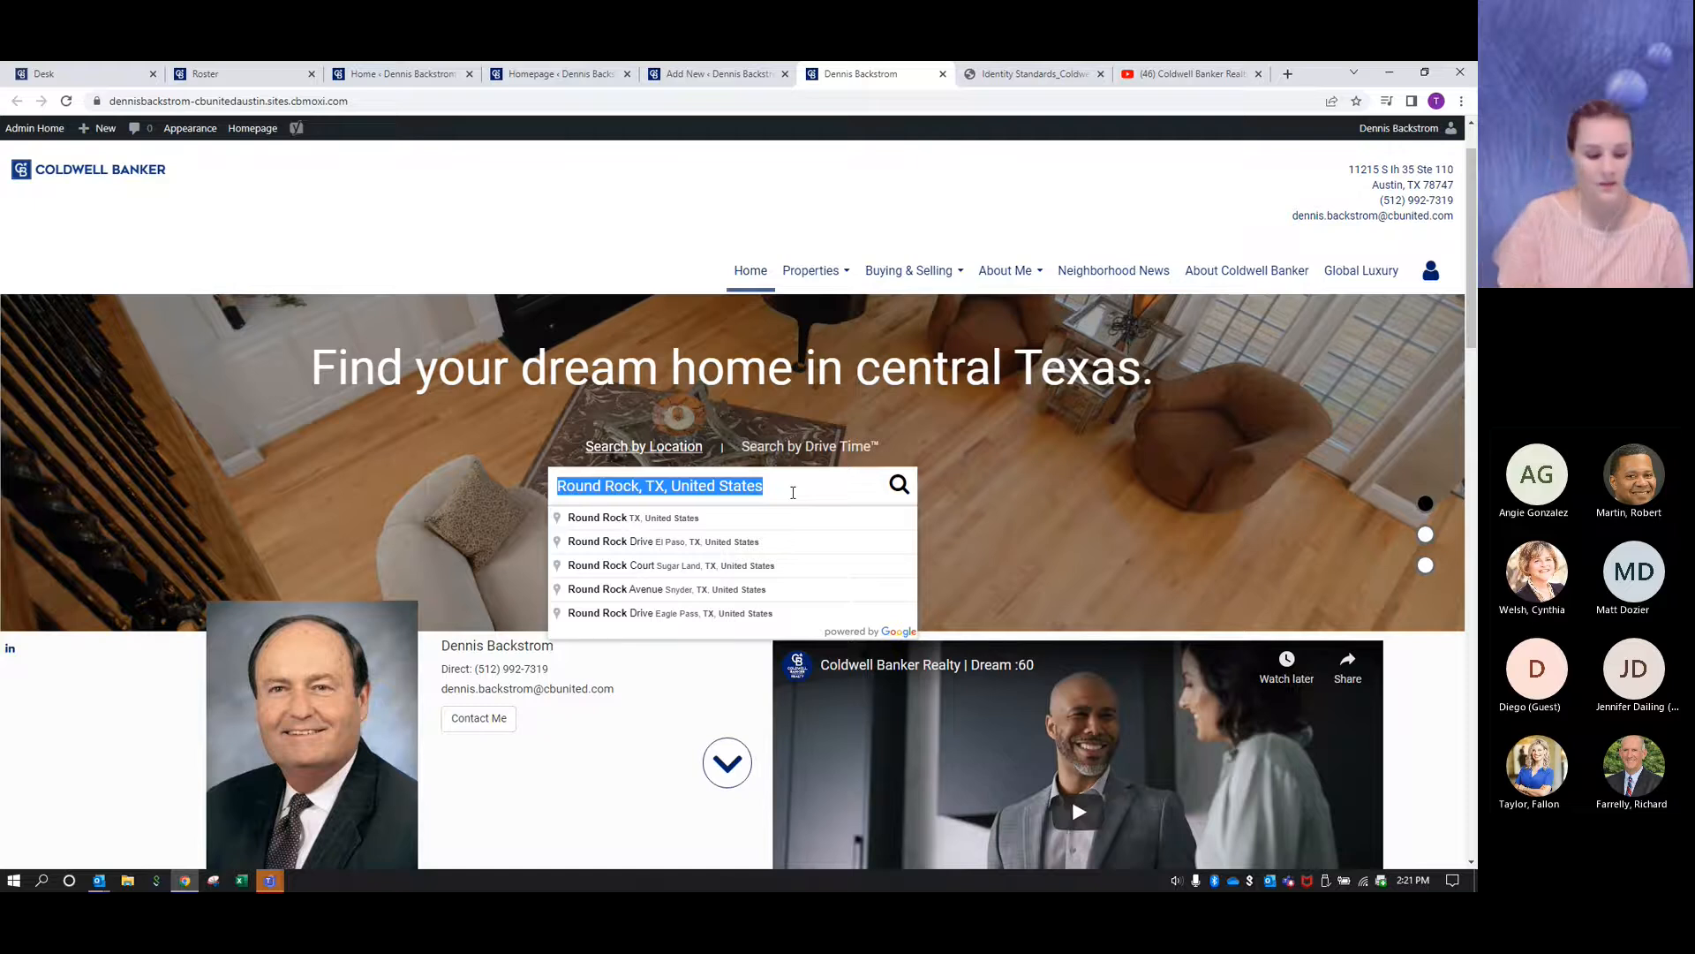
{"action": "type", "text": "austin"}
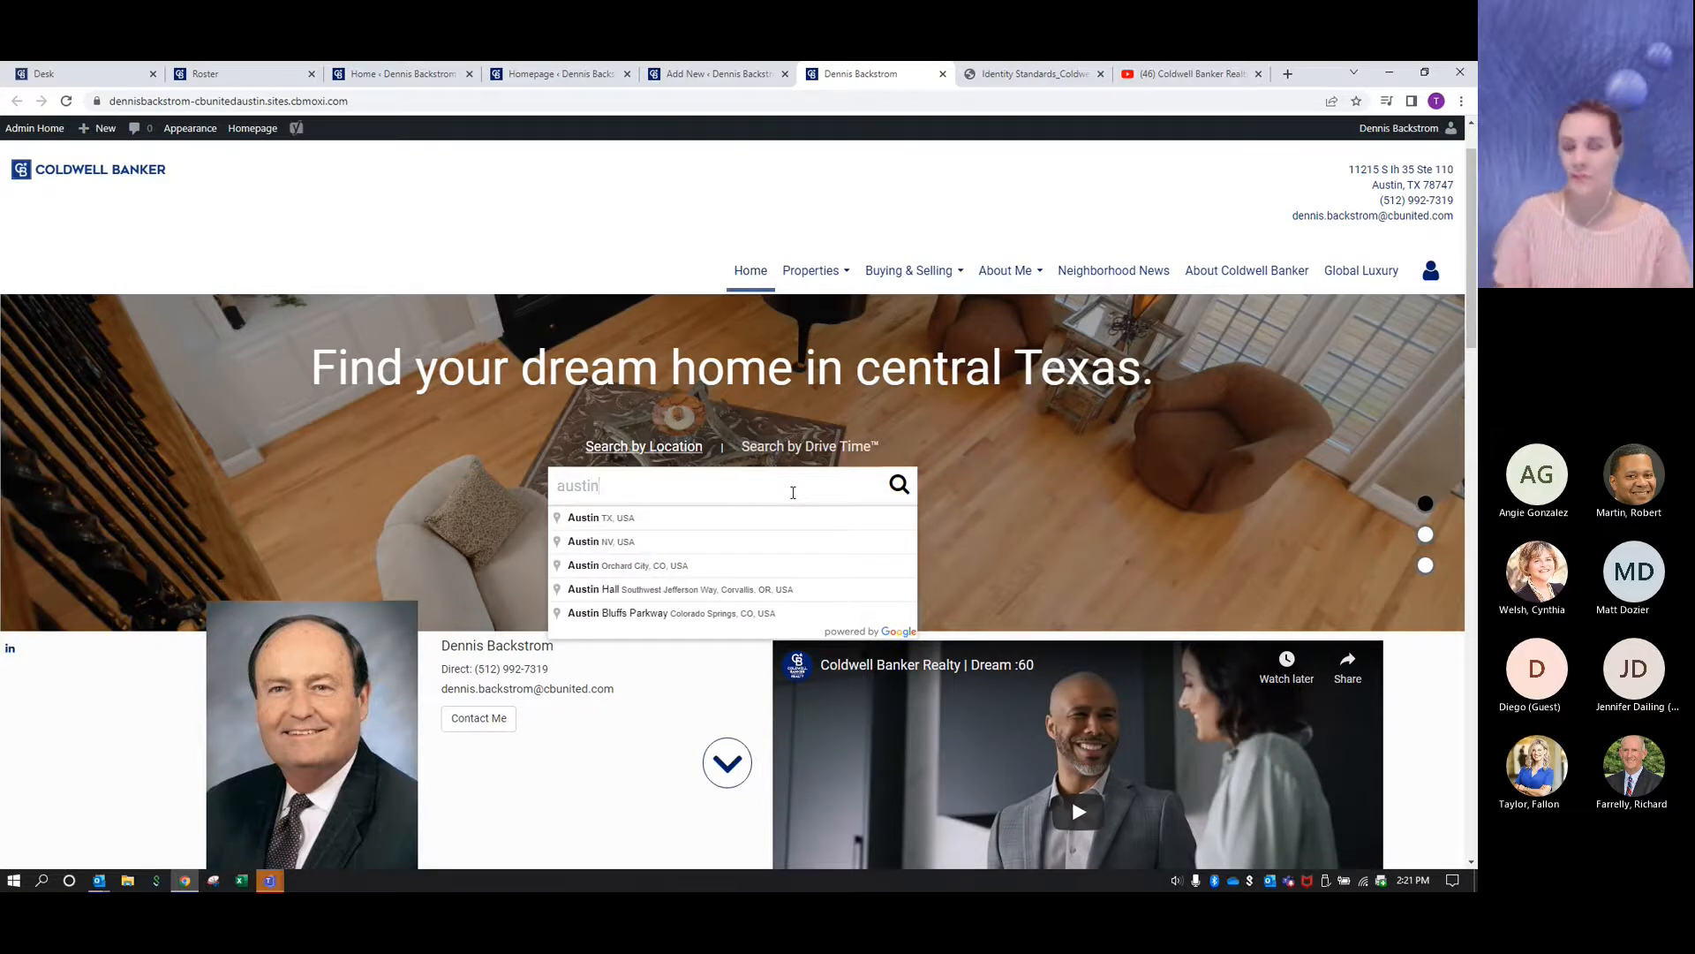
{"action": "left_click", "coordinate": [621, 519]}
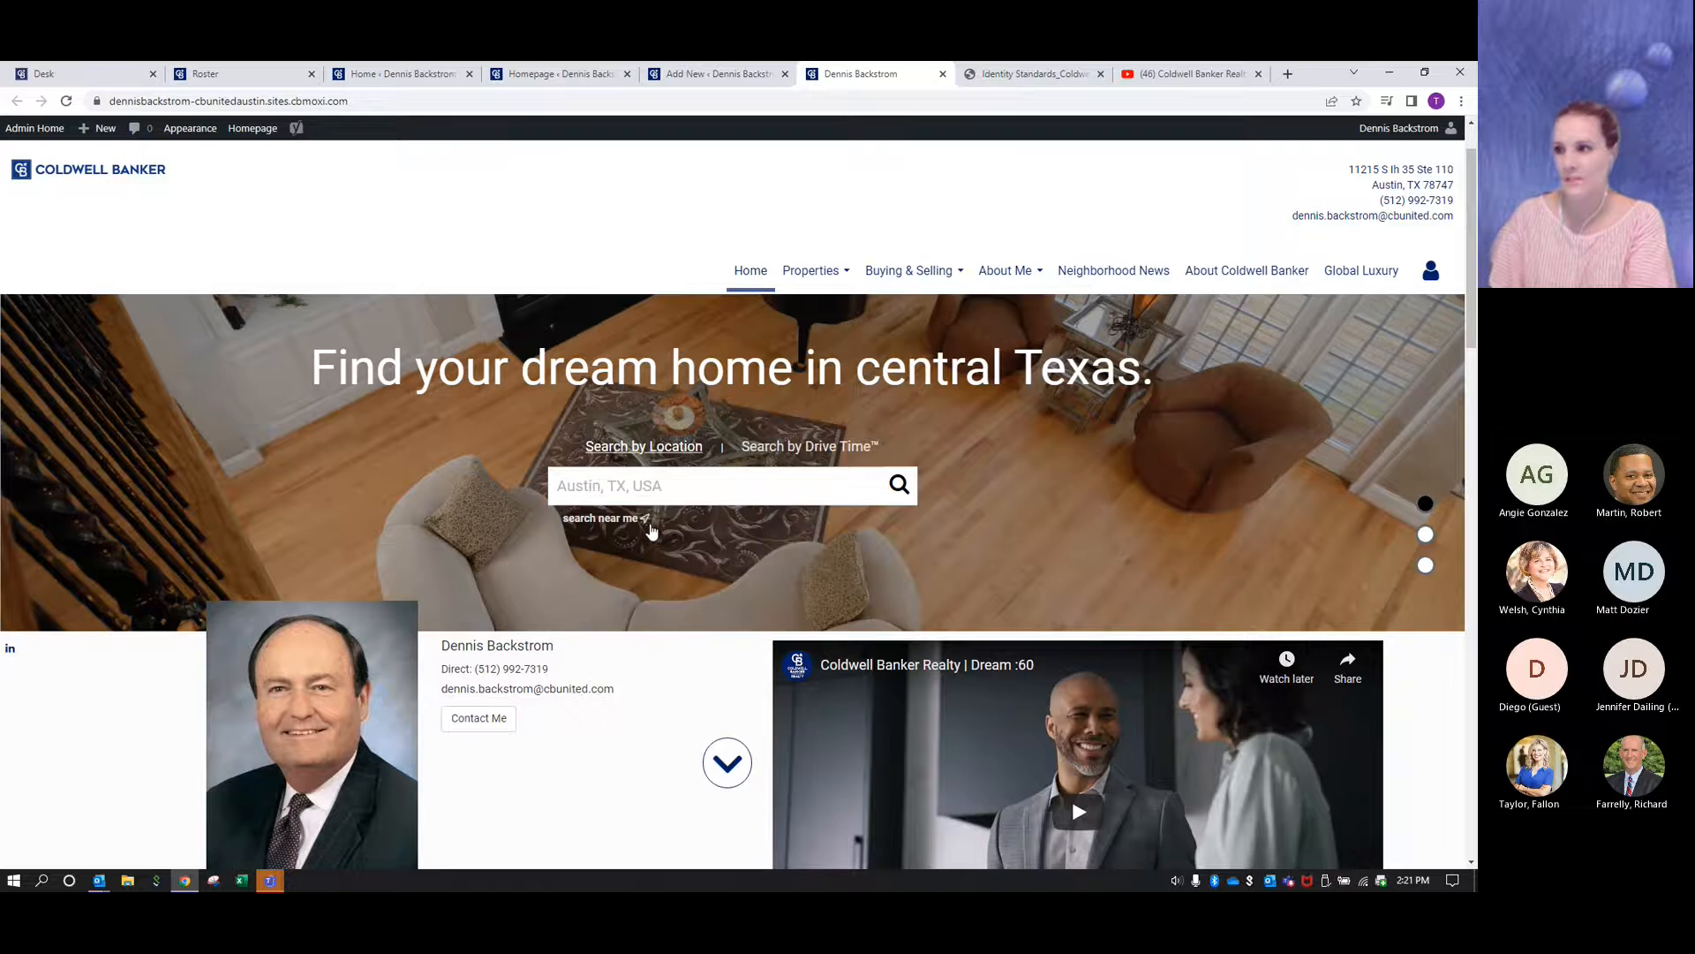
{"action": "left_click", "coordinate": [898, 486]}
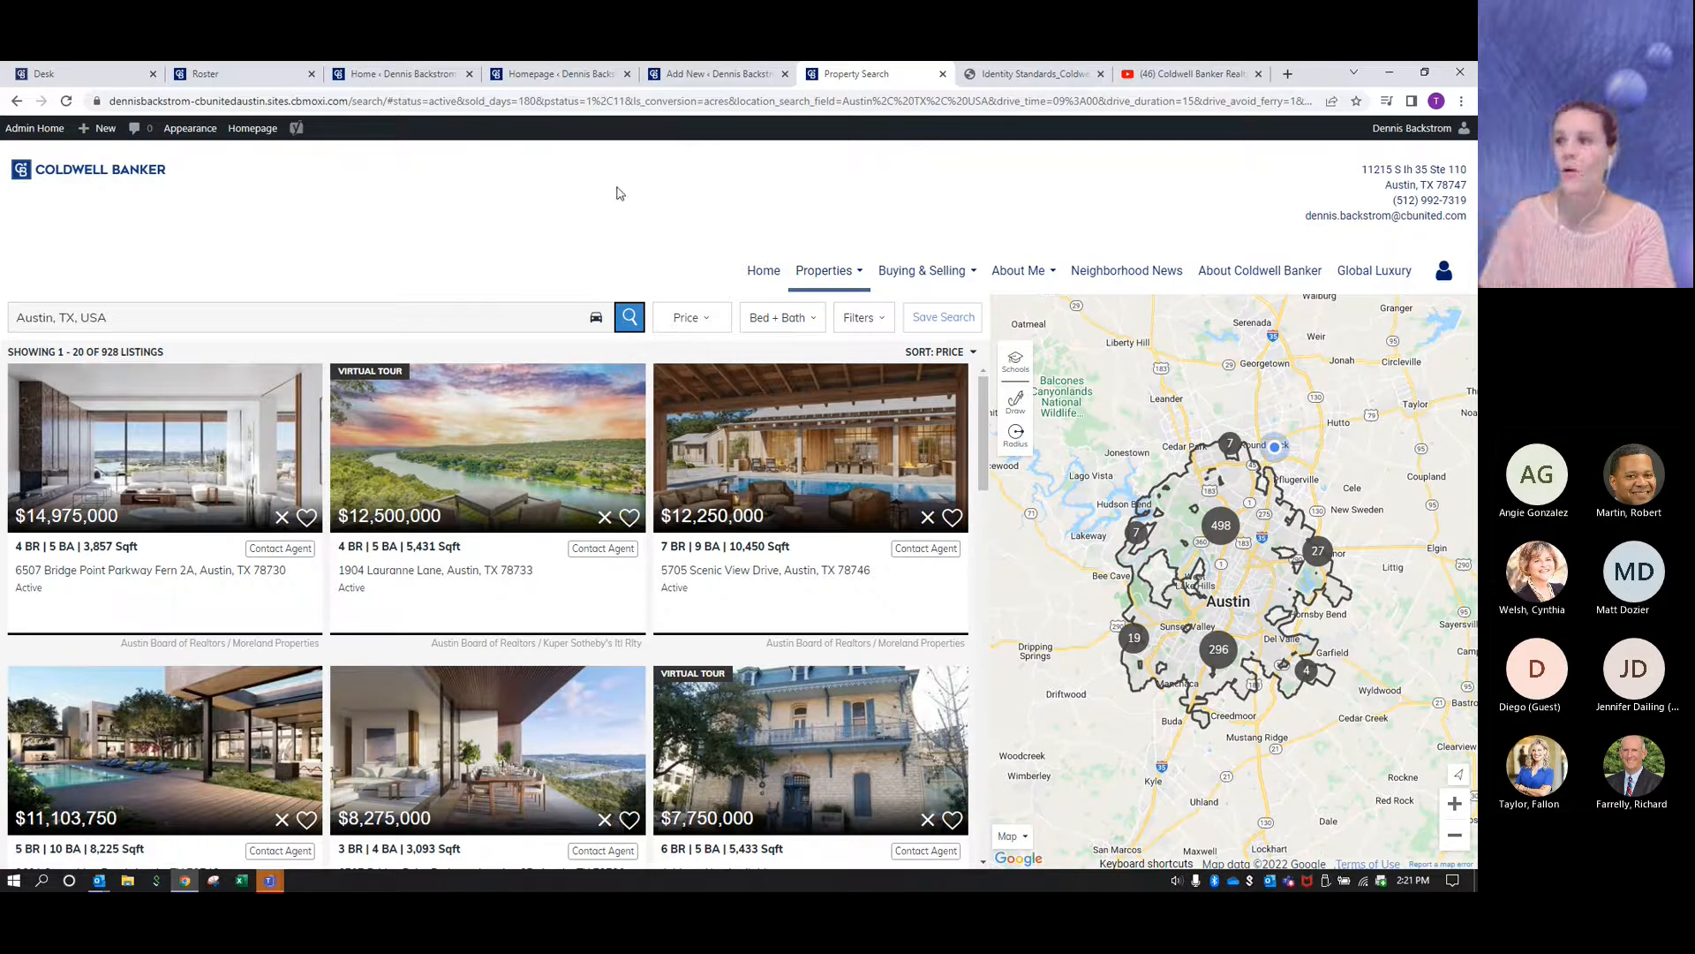
- In the search filters, restrict the listings to in-person open houses taking place This Weekend
{"action": "left_click", "coordinate": [877, 328]}
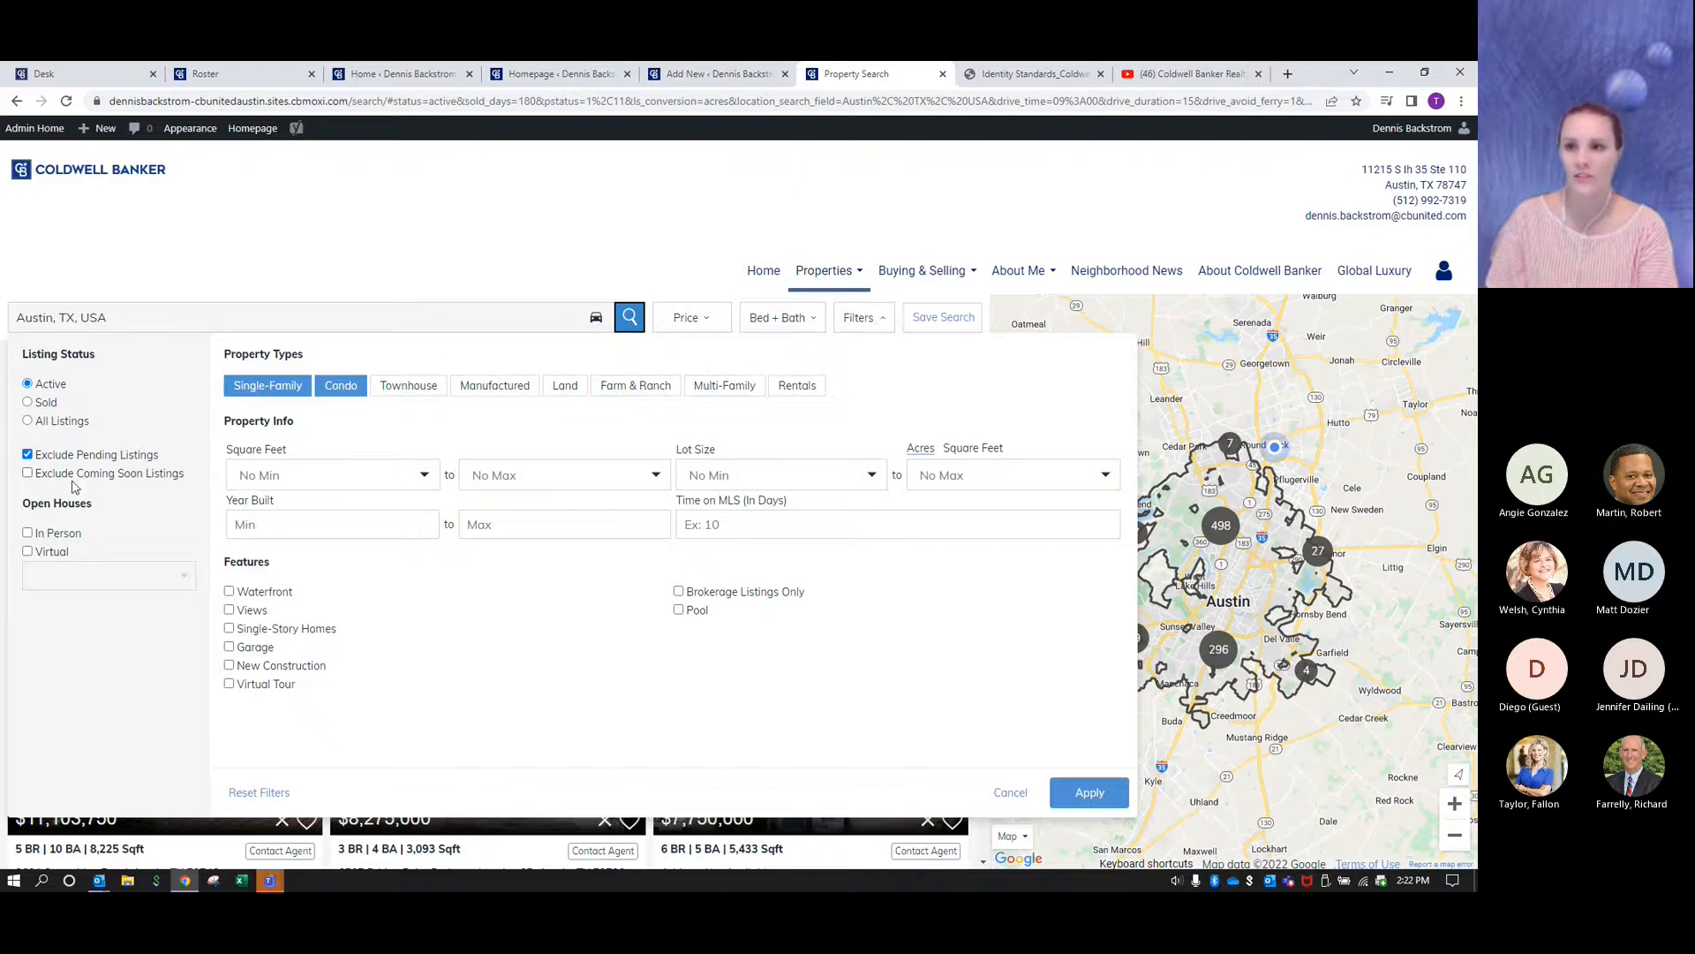
{"action": "left_click_drag", "start_coordinate": [104, 512], "coordinate": [20, 493]}
{"action": "left_click", "coordinate": [123, 506]}
{"action": "left_click", "coordinate": [29, 535]}
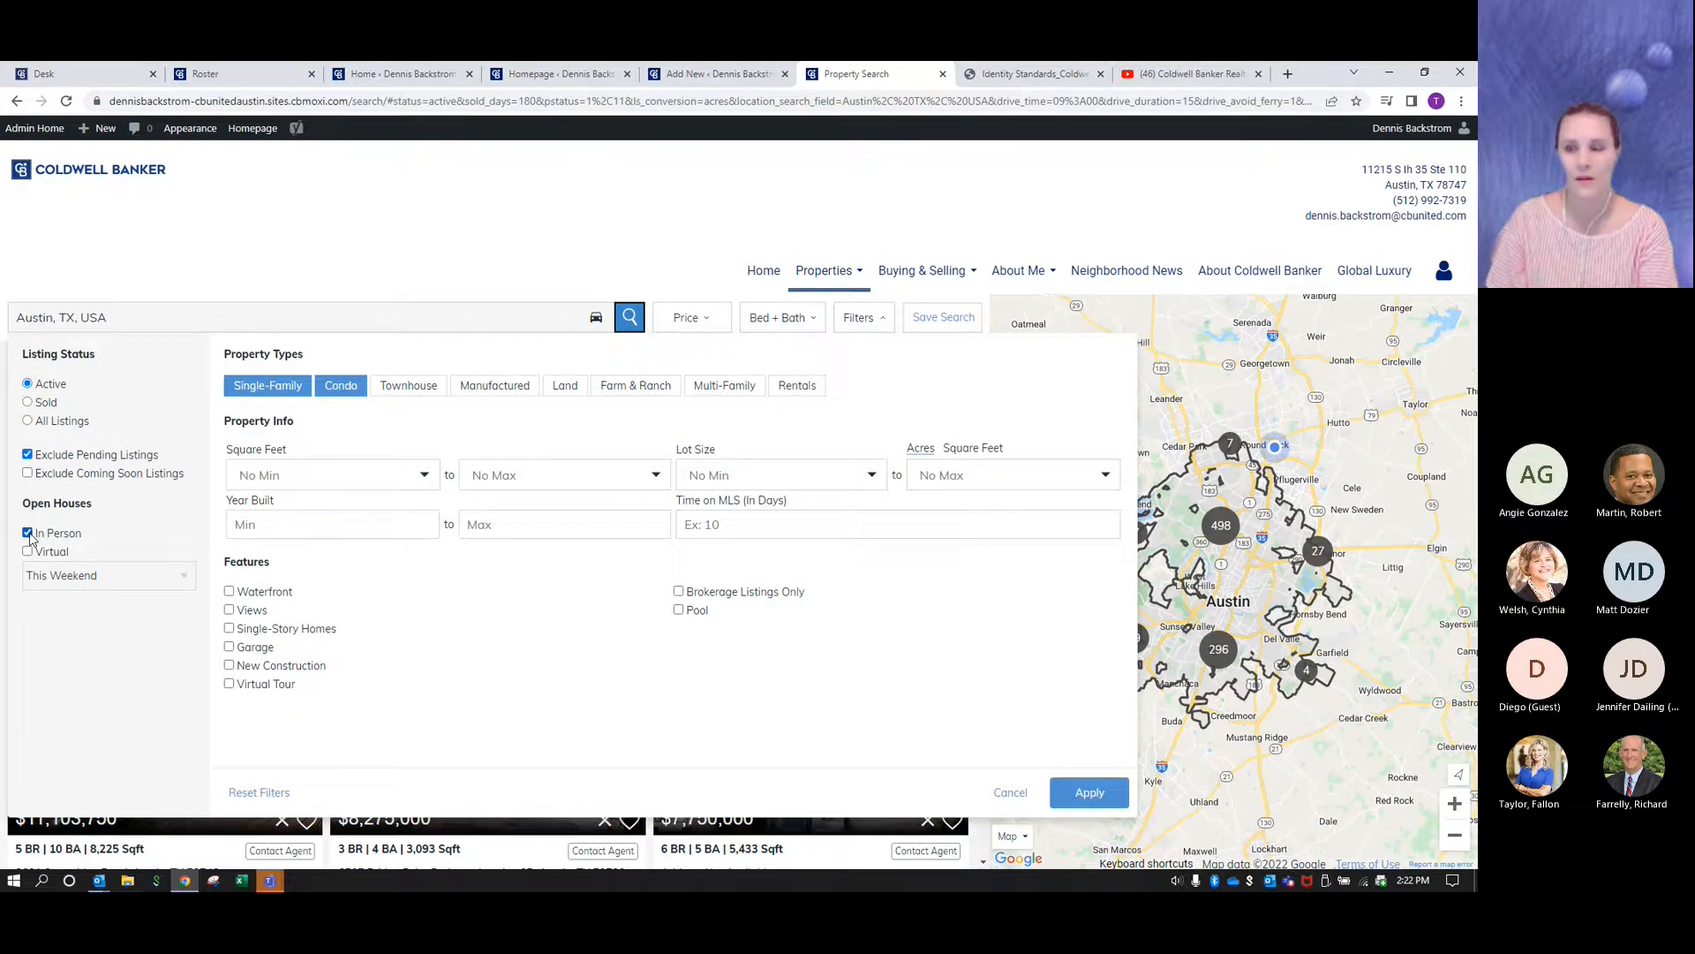
{"action": "left_click", "coordinate": [188, 583]}
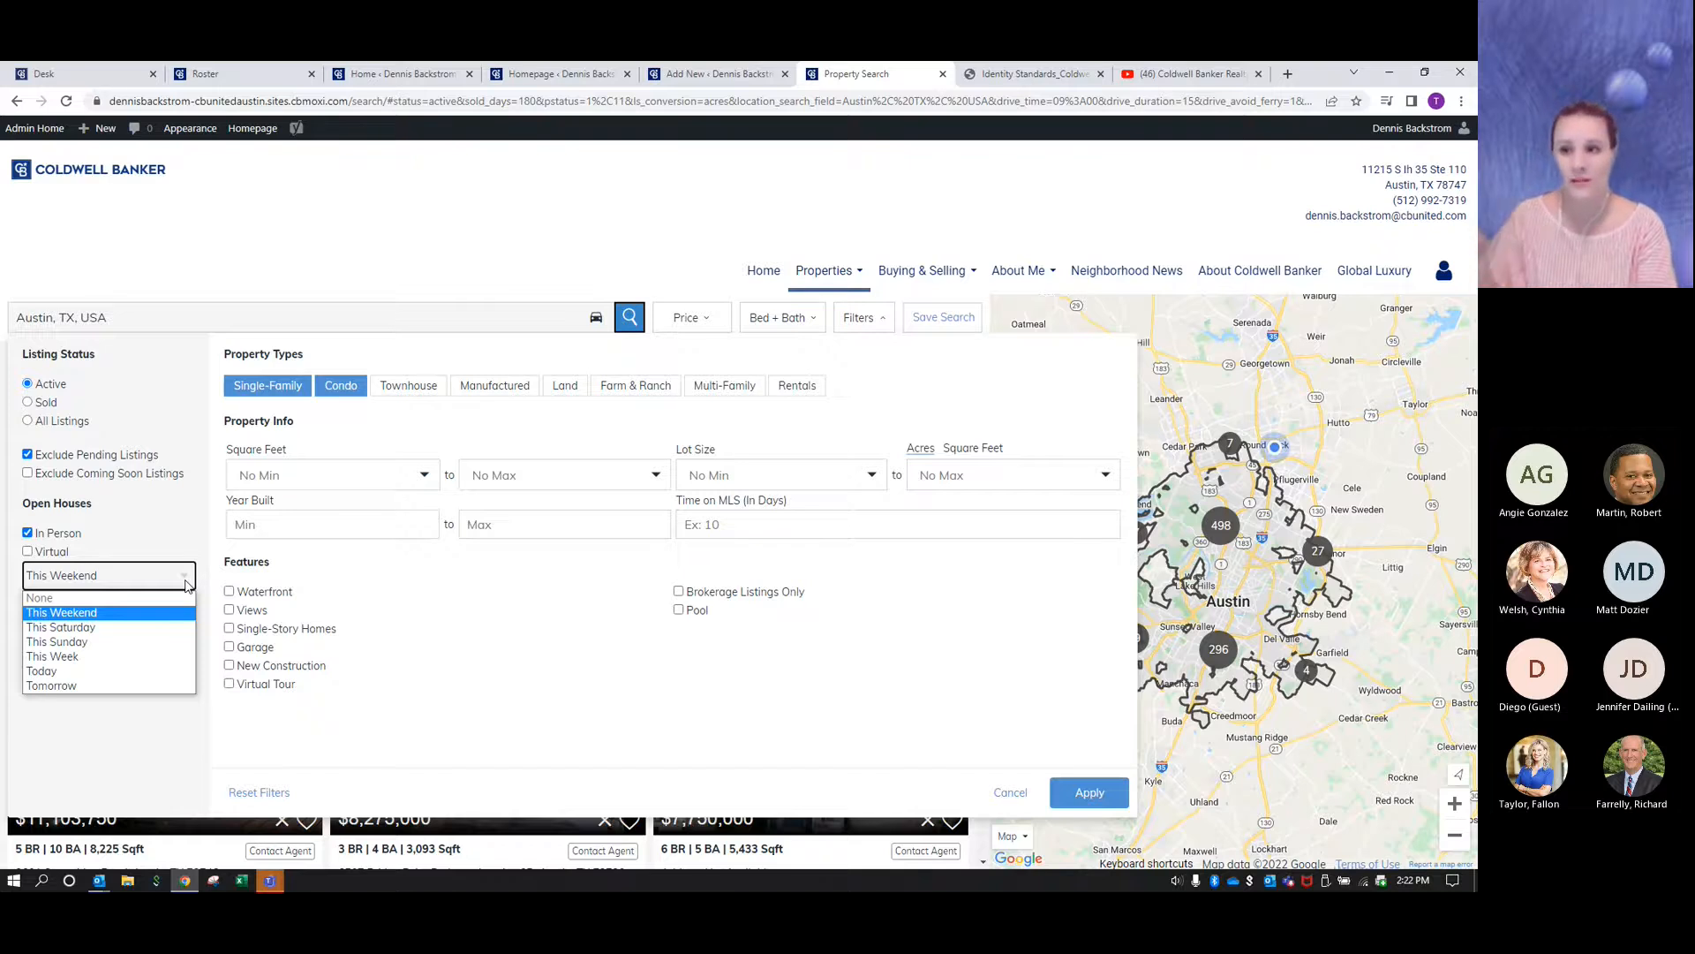
{"action": "left_click", "coordinate": [65, 614]}
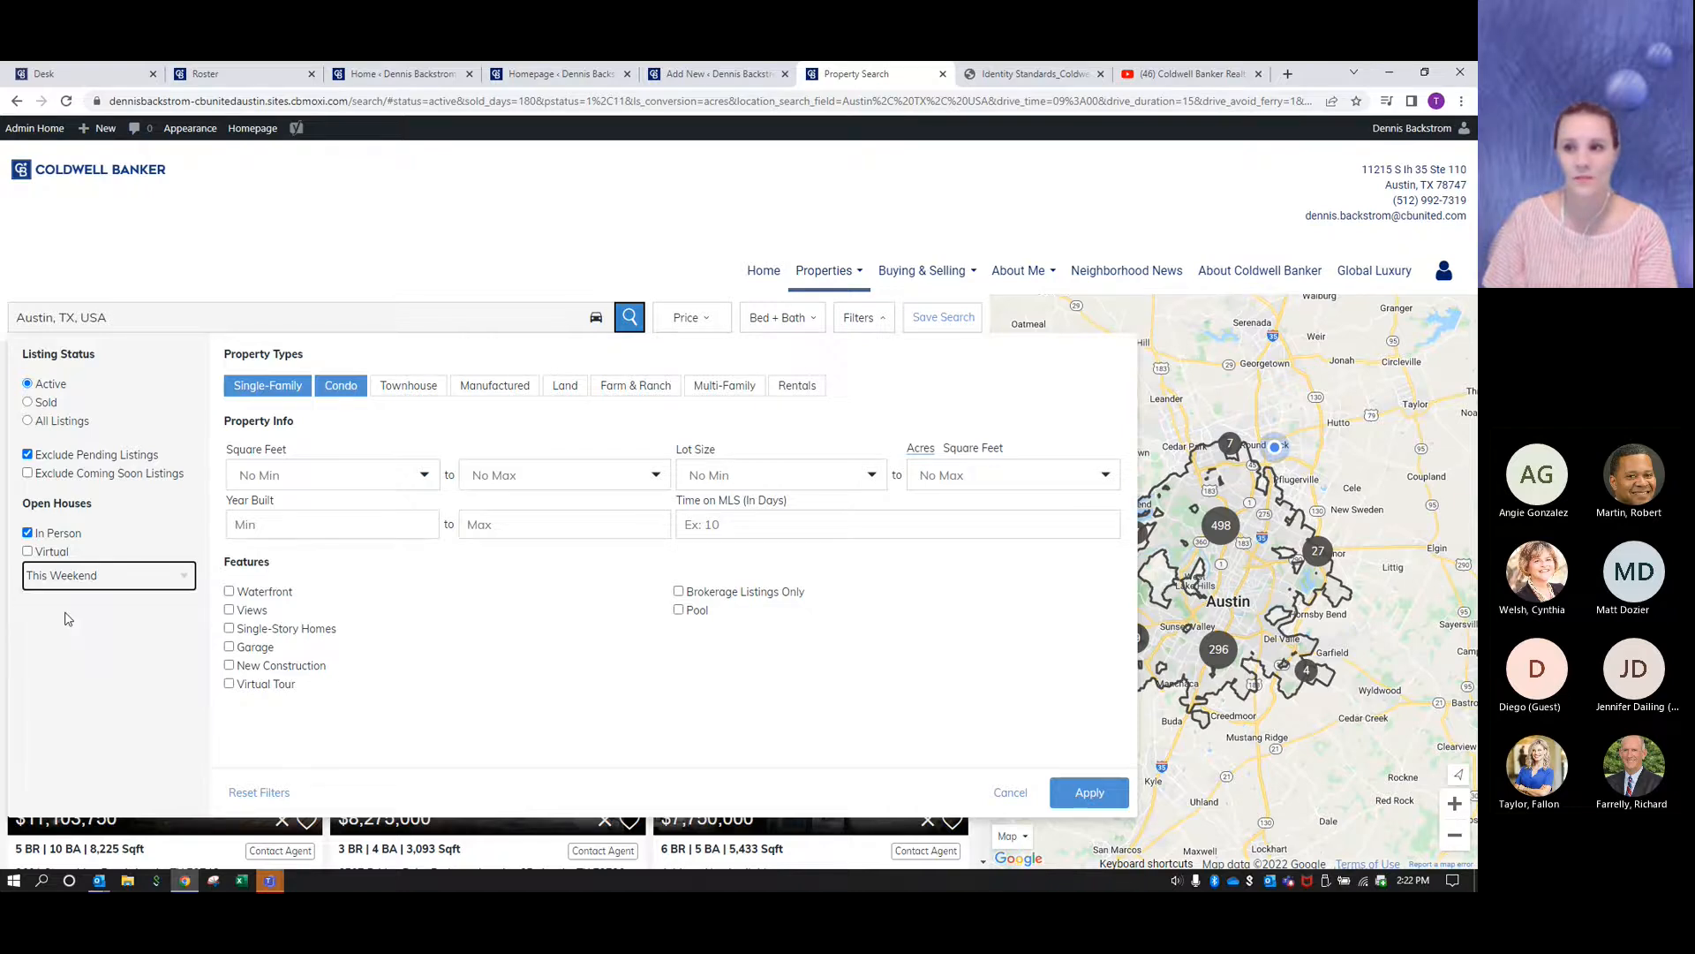
{"action": "left_click", "coordinate": [446, 648]}
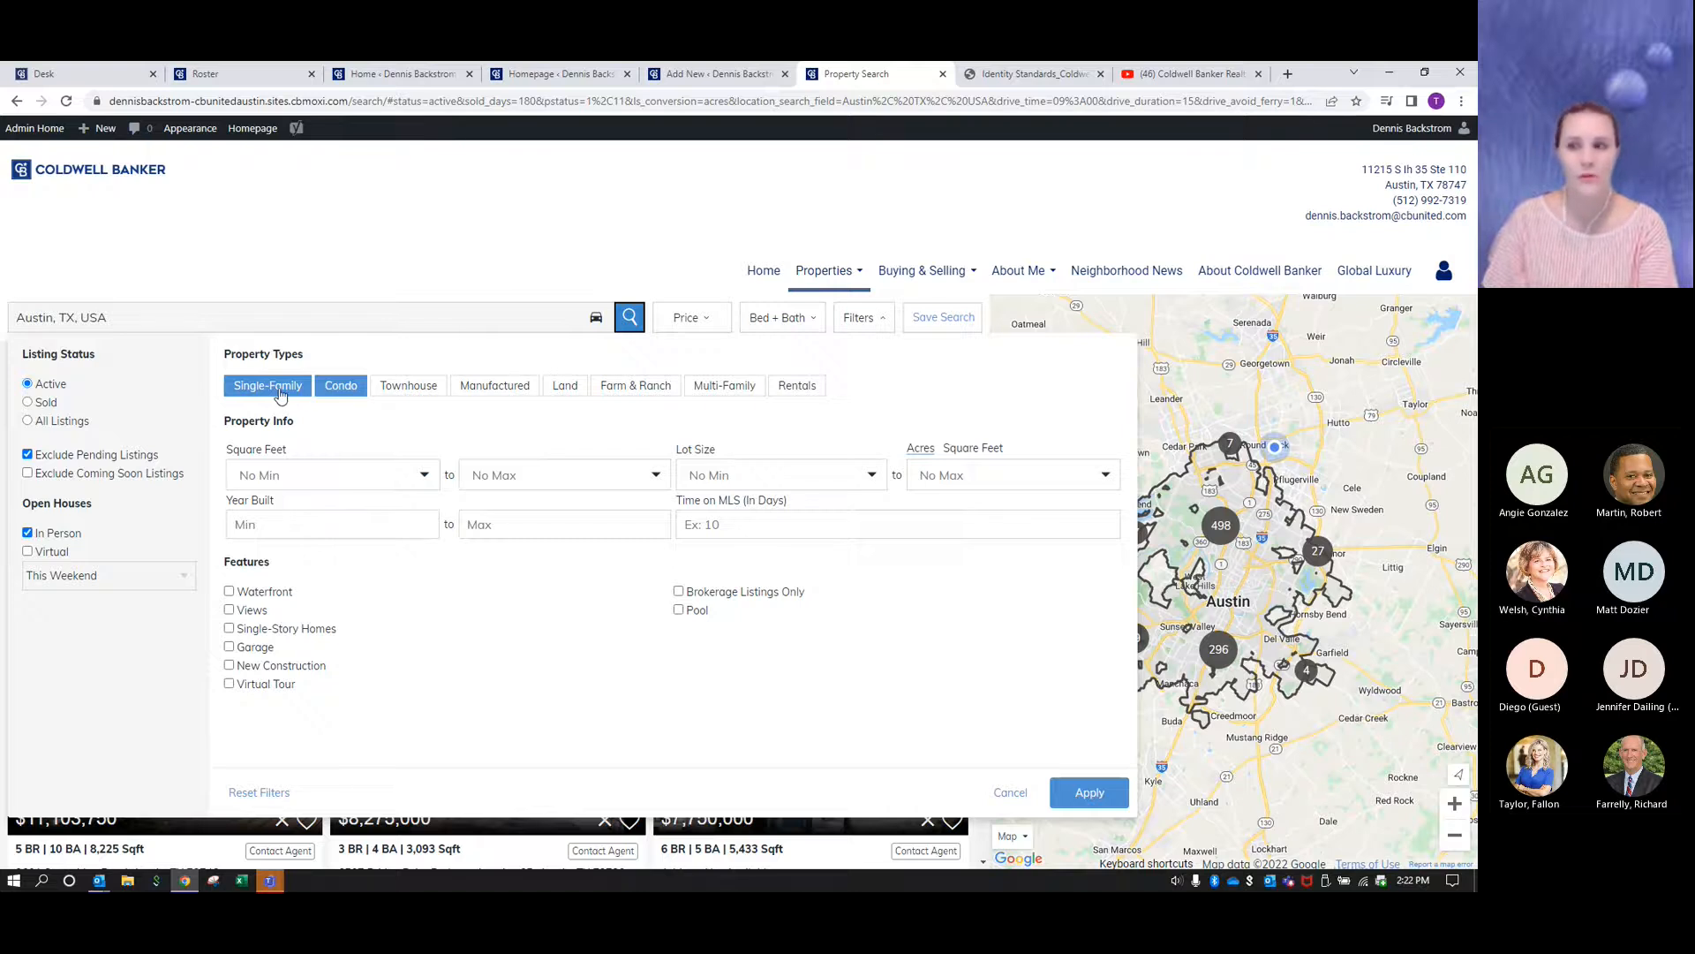
- Add the Townhouse, Manufactured, Land, Farm & Ranch and Multi-Family property types and apply the filters
{"action": "left_click", "coordinate": [401, 391]}
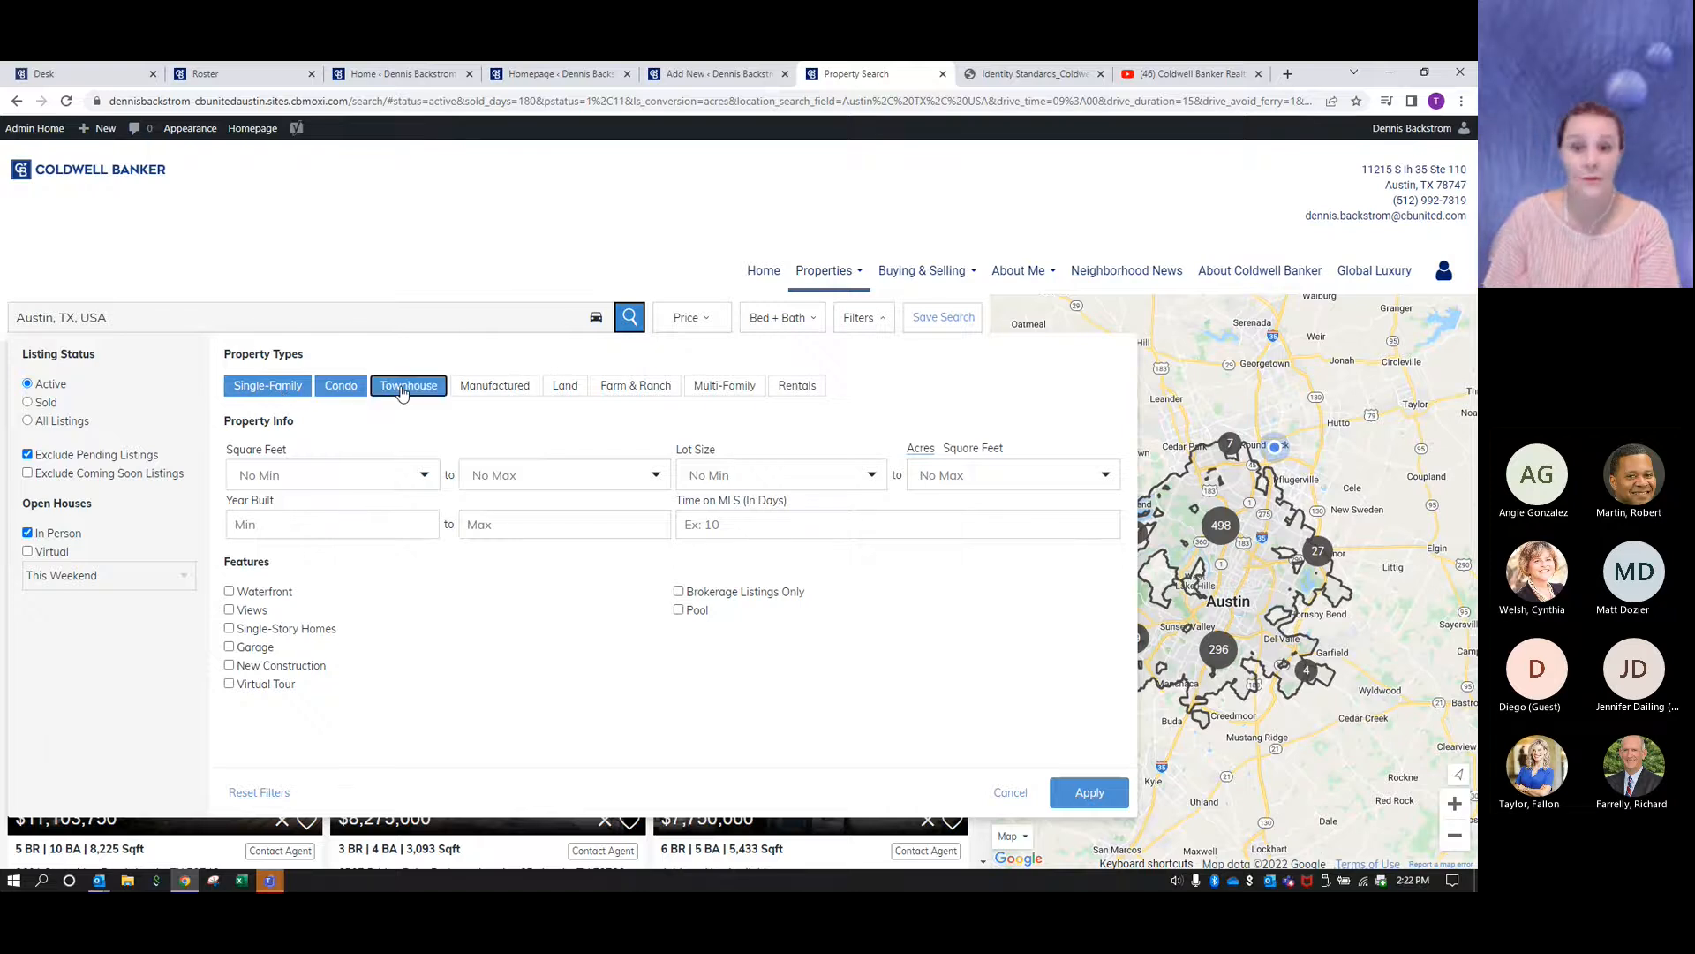
{"action": "left_click", "coordinate": [477, 391]}
{"action": "left_click", "coordinate": [565, 388]}
{"action": "left_click", "coordinate": [639, 388]}
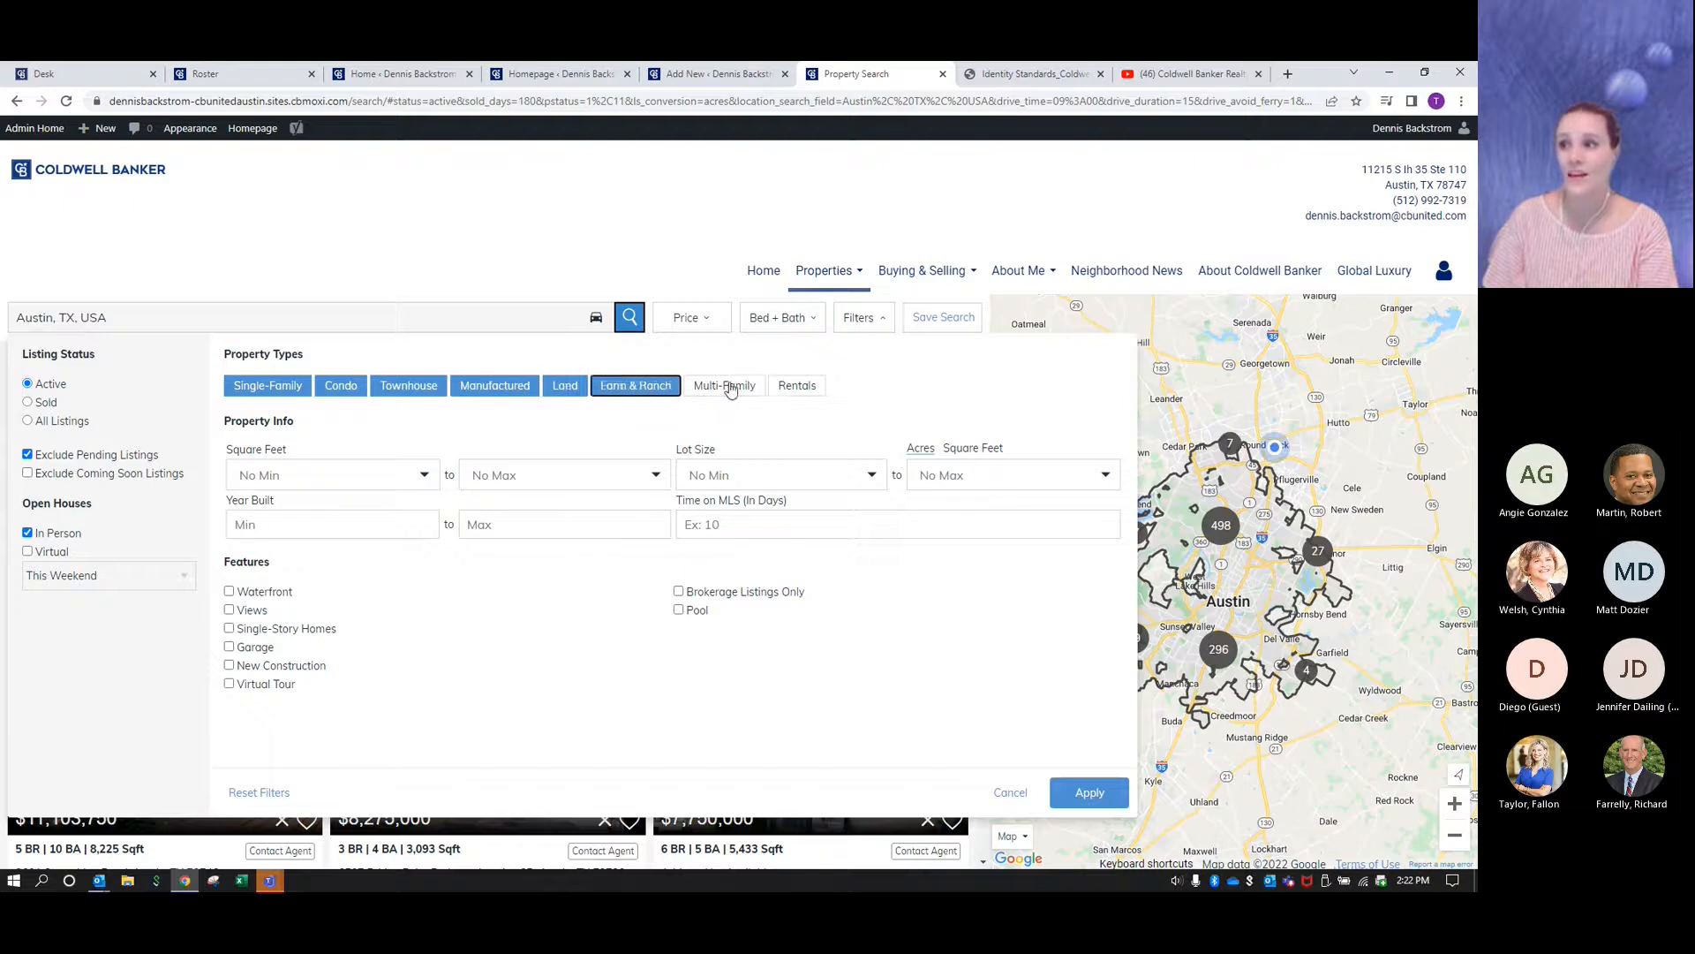
{"action": "left_click", "coordinate": [730, 390]}
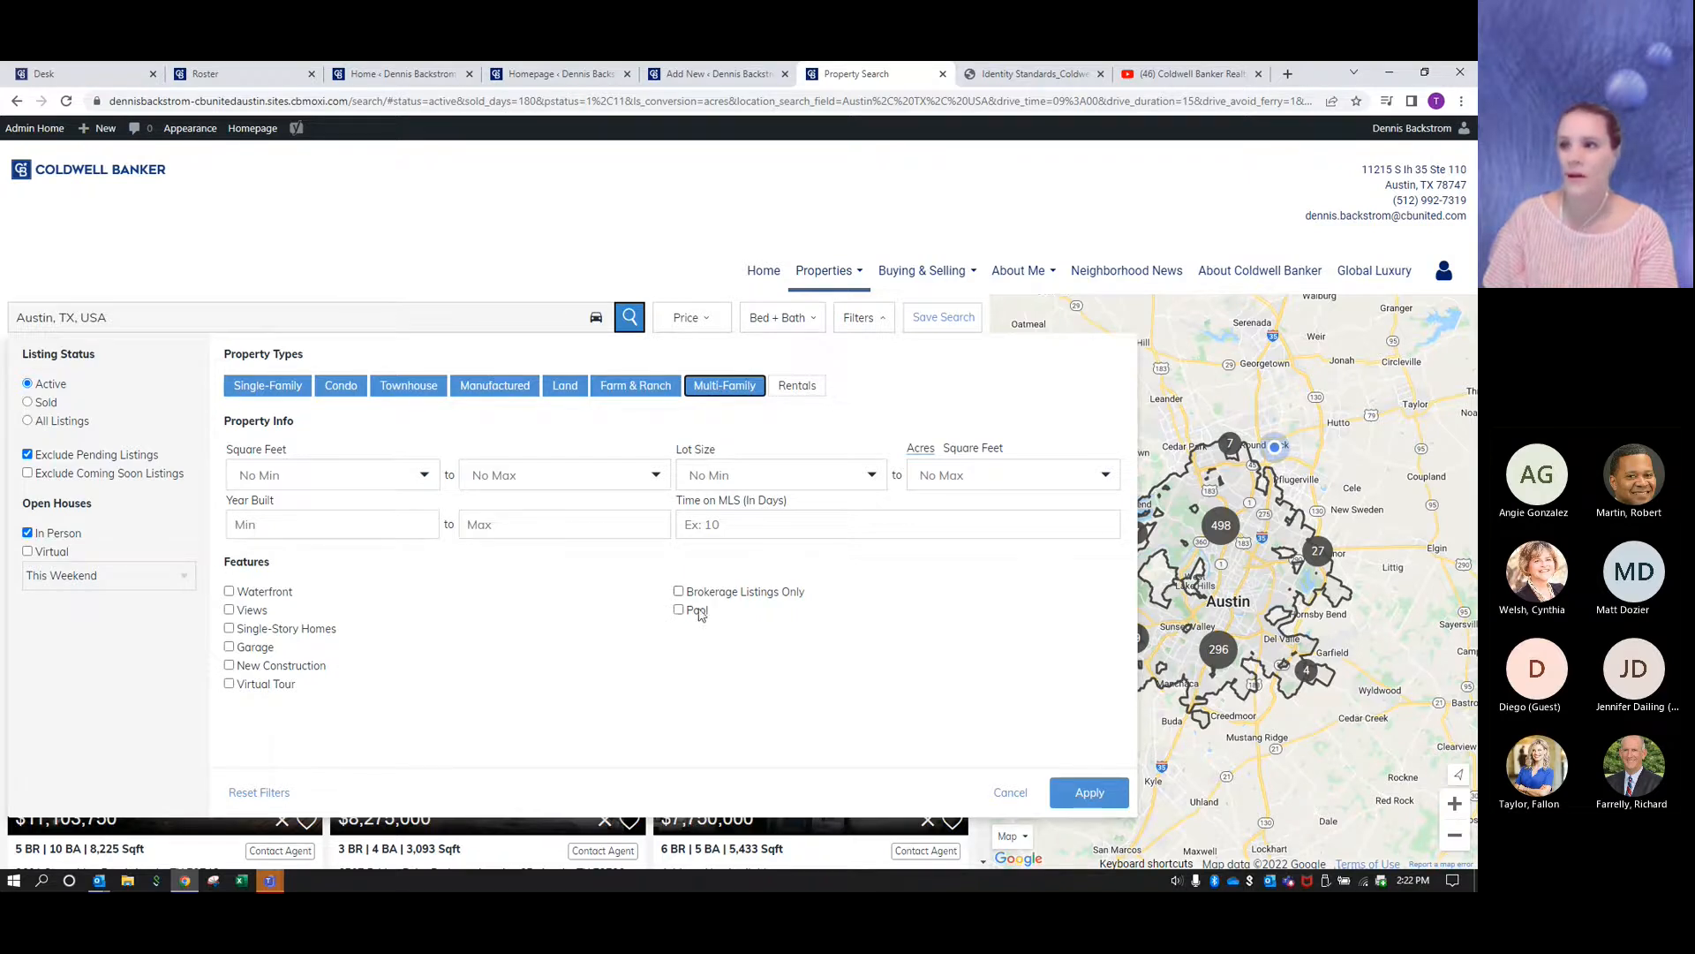
{"action": "left_click", "coordinate": [1083, 795]}
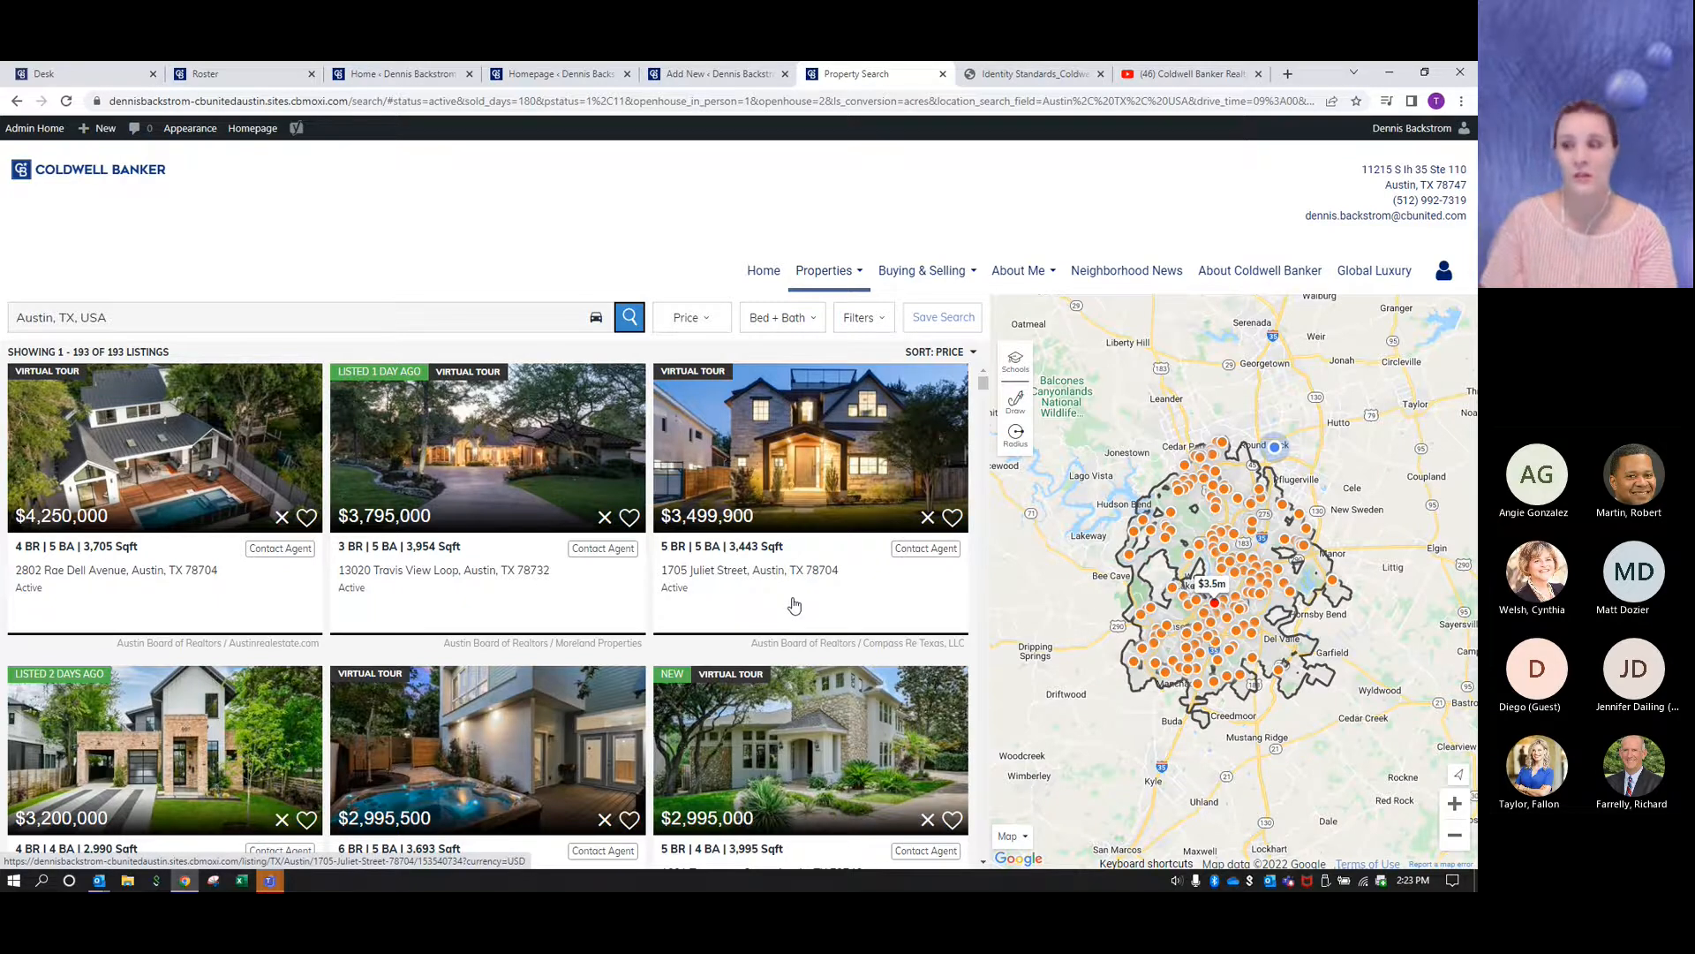
- View the price range options without changing them and outline a search area from Austin south past Kyle on the map with Quick Draw
{"action": "left_click", "coordinate": [709, 322]}
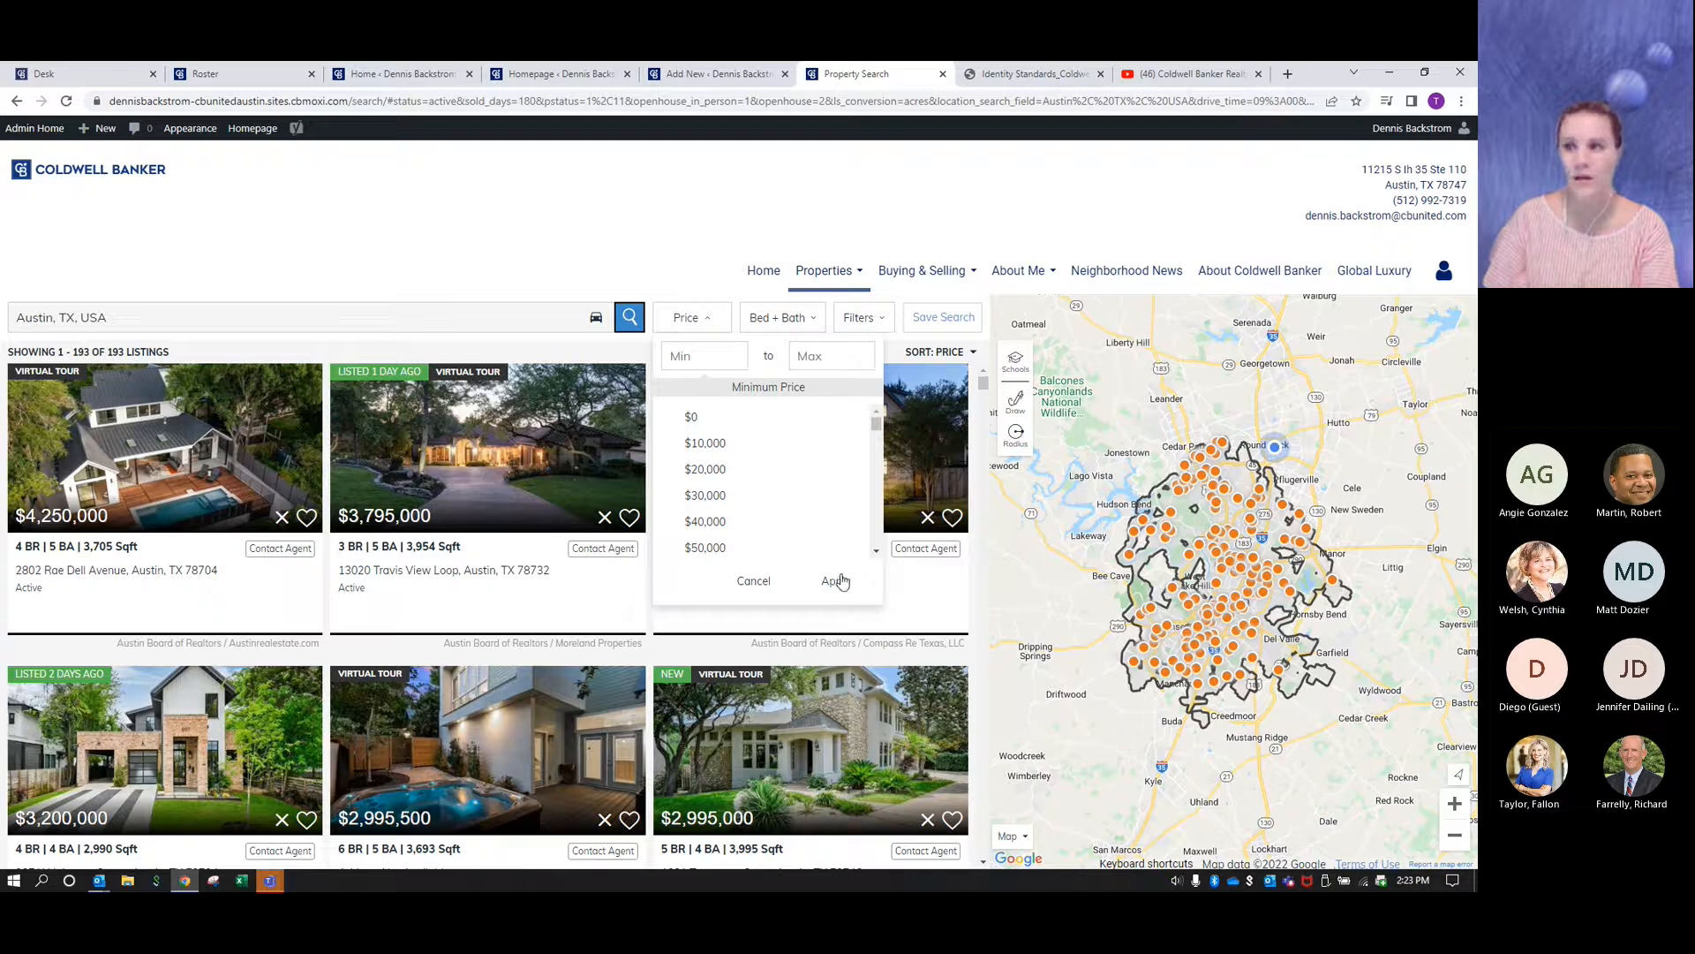
{"action": "left_click", "coordinate": [392, 209]}
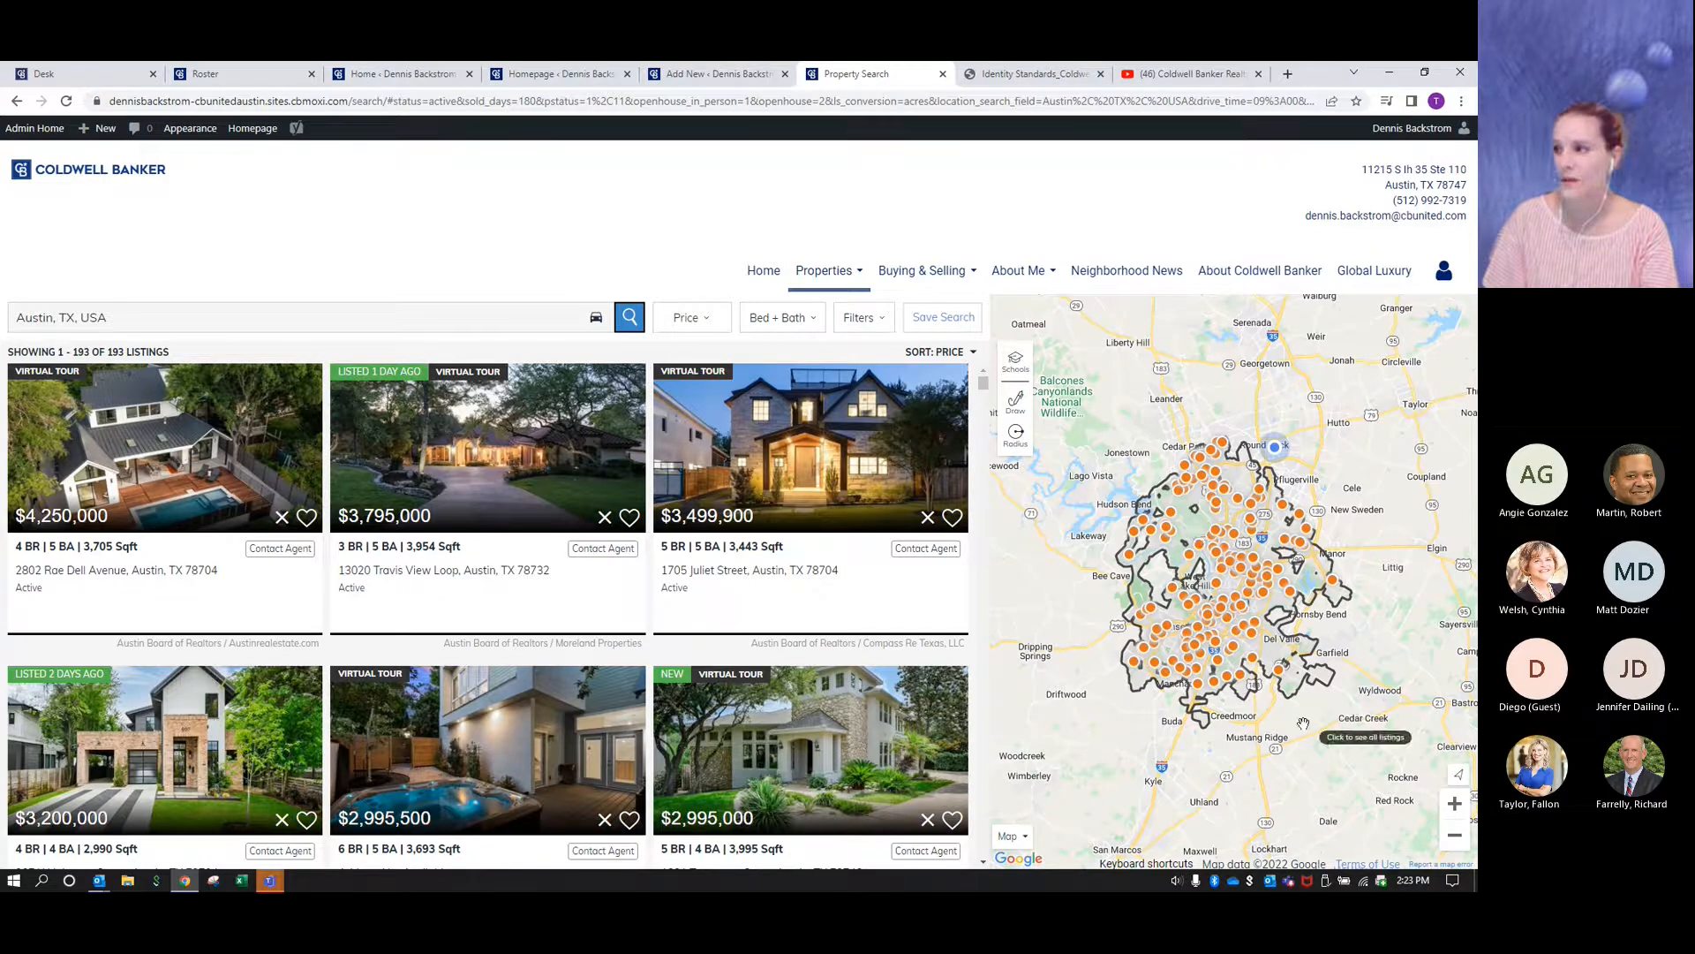
{"action": "left_click", "coordinate": [1015, 404]}
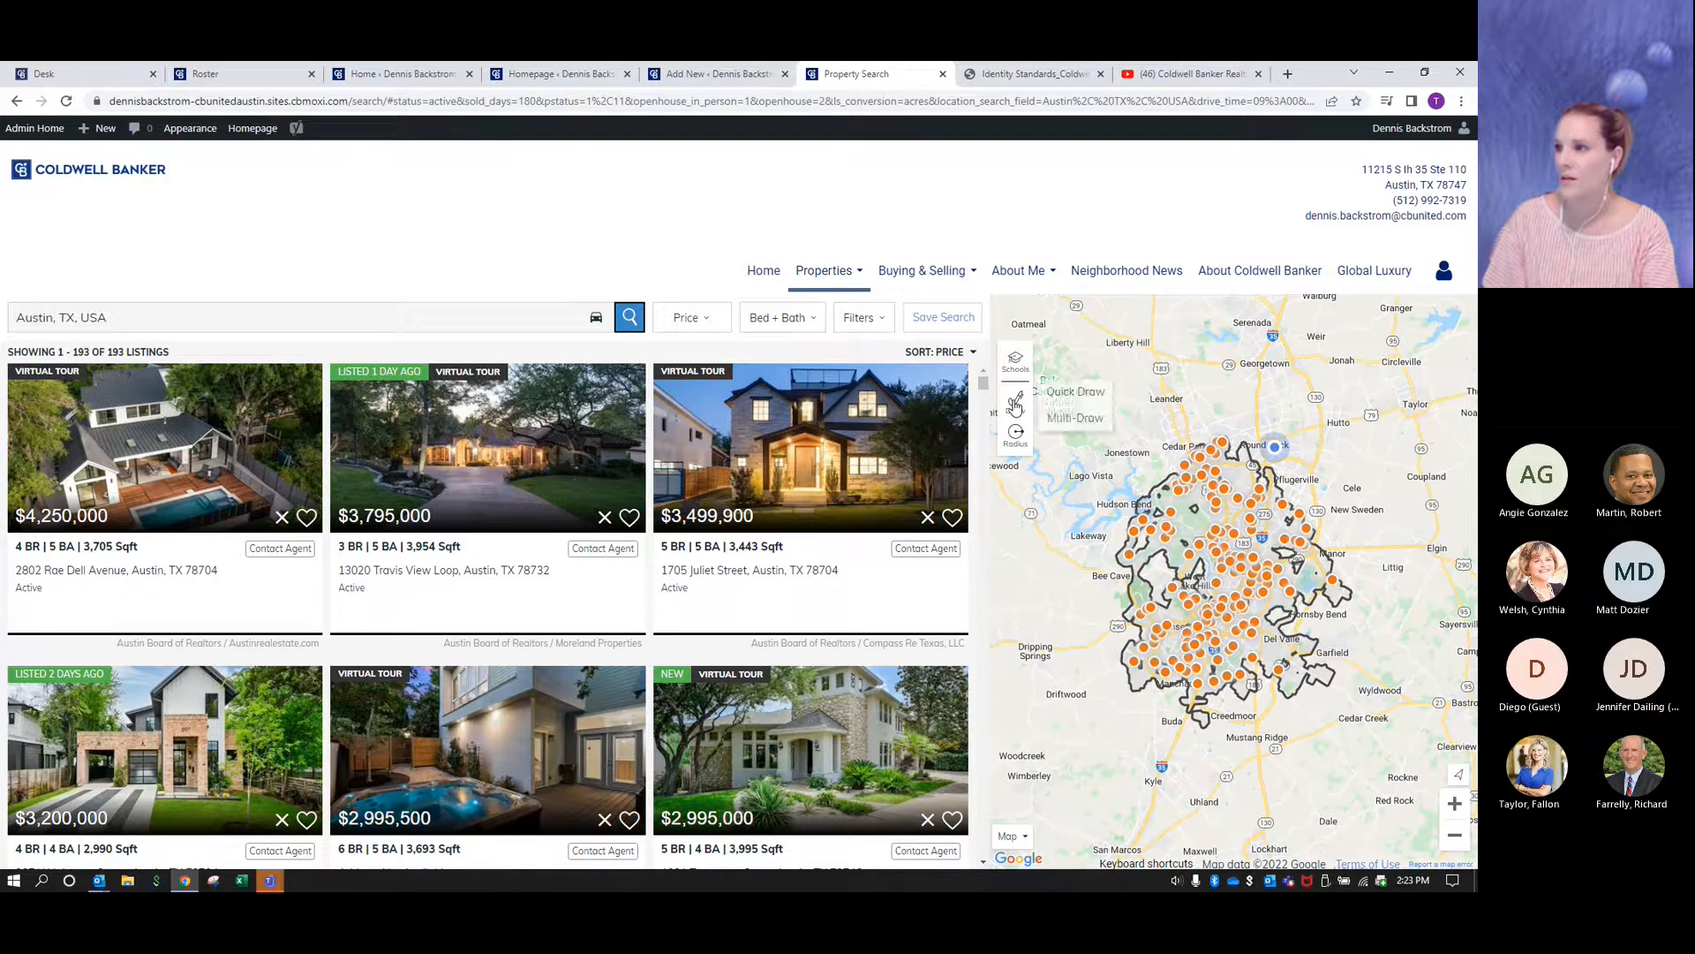
{"action": "left_click", "coordinate": [1074, 394]}
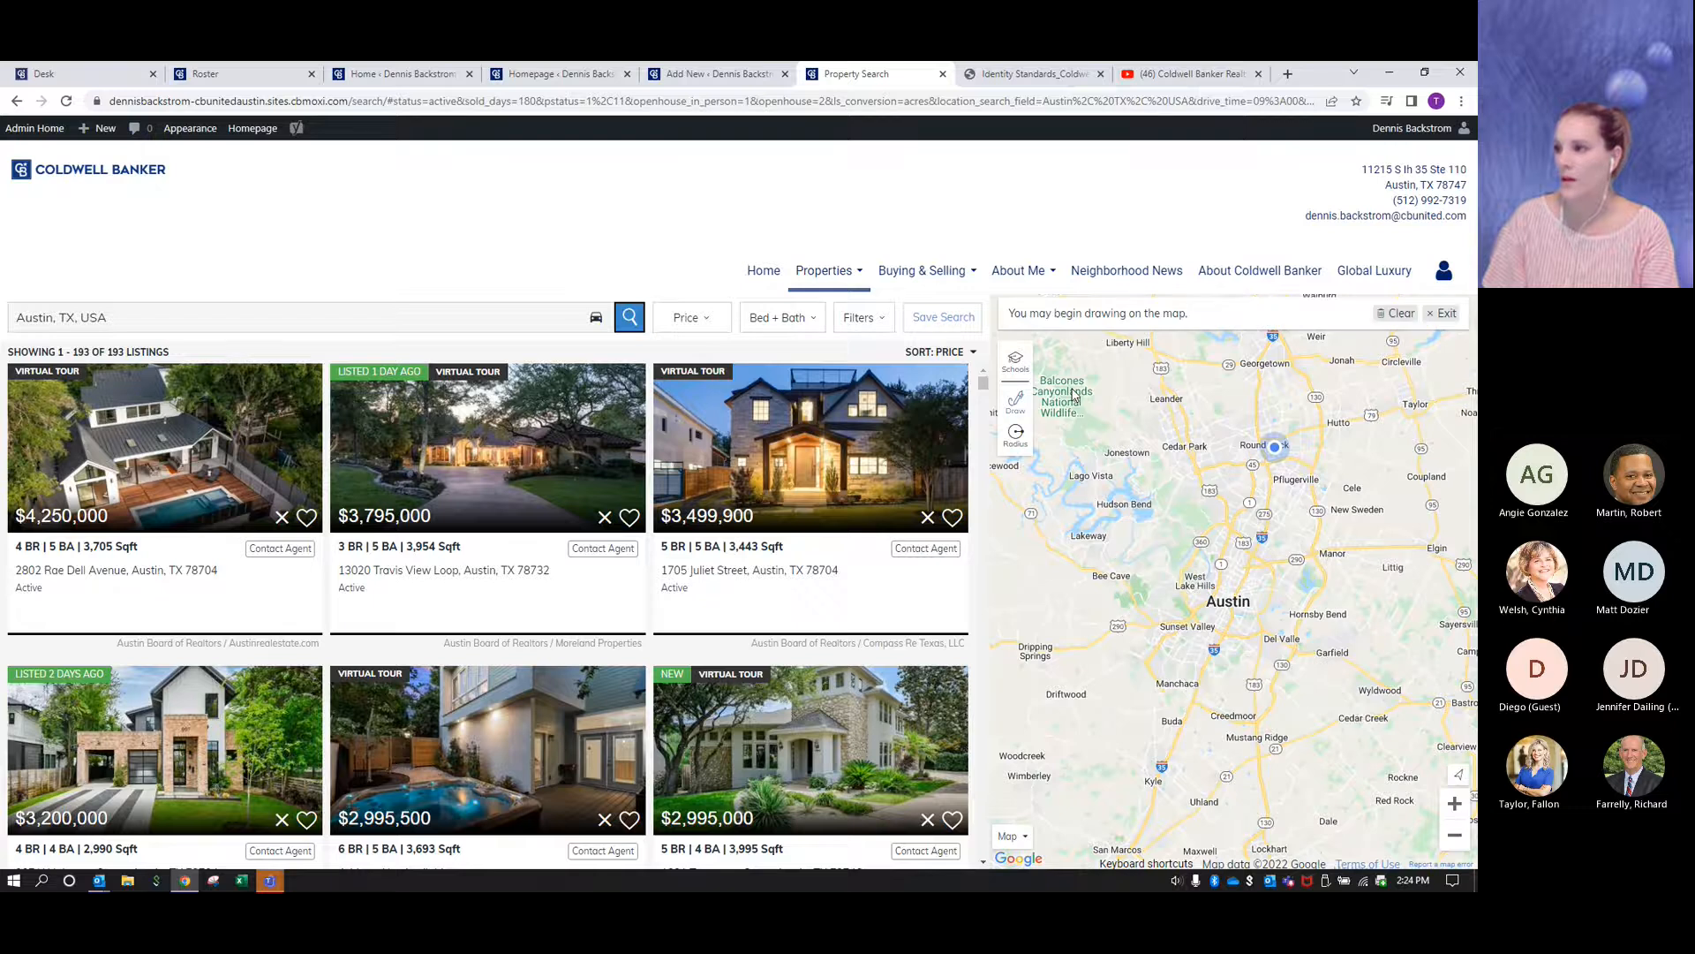
{"action": "mouse_move", "coordinate": [1342, 541]}
{"action": "left_mouse_down"}
{"action": "mouse_move", "coordinate": [1218, 525]}
{"action": "mouse_move", "coordinate": [1108, 726]}
{"action": "mouse_move", "coordinate": [1109, 820]}
{"action": "mouse_move", "coordinate": [1224, 849]}
{"action": "mouse_move", "coordinate": [1340, 792]}
{"action": "mouse_move", "coordinate": [1367, 642]}
{"action": "mouse_move", "coordinate": [1361, 550]}
{"action": "mouse_move", "coordinate": [1338, 546]}
{"action": "left_mouse_up"}
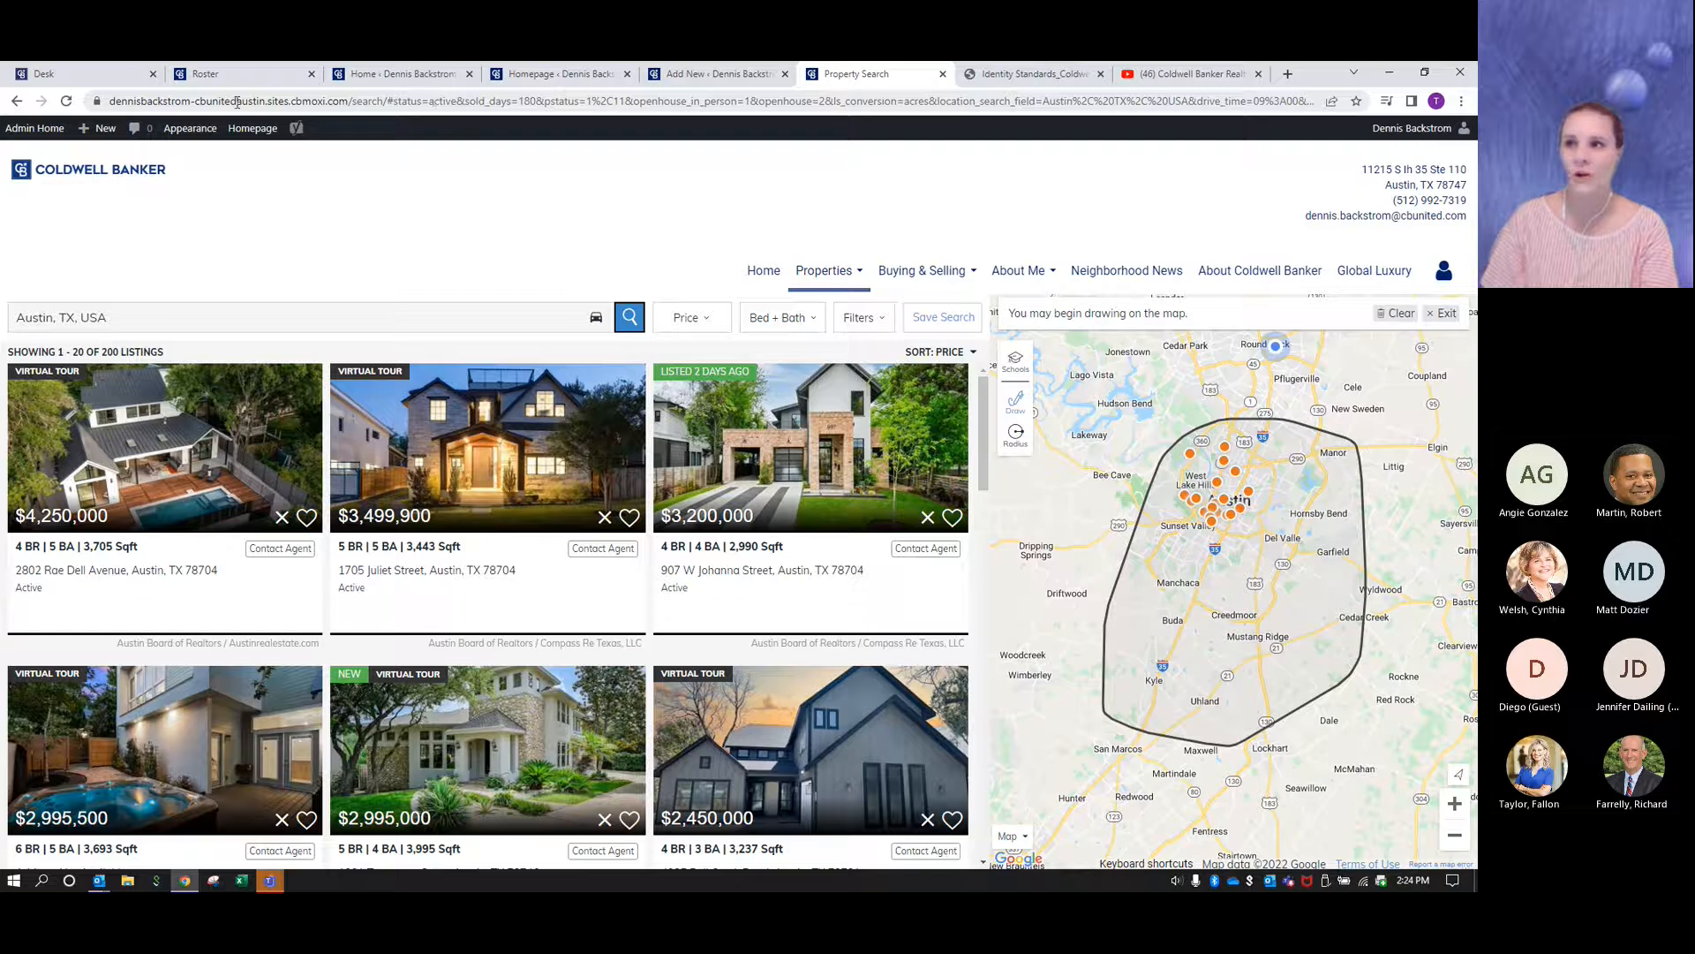
- Copy the full URL of the filtered Austin property search and paste it into the new custom search's path
{"action": "left_click", "coordinate": [296, 101]}
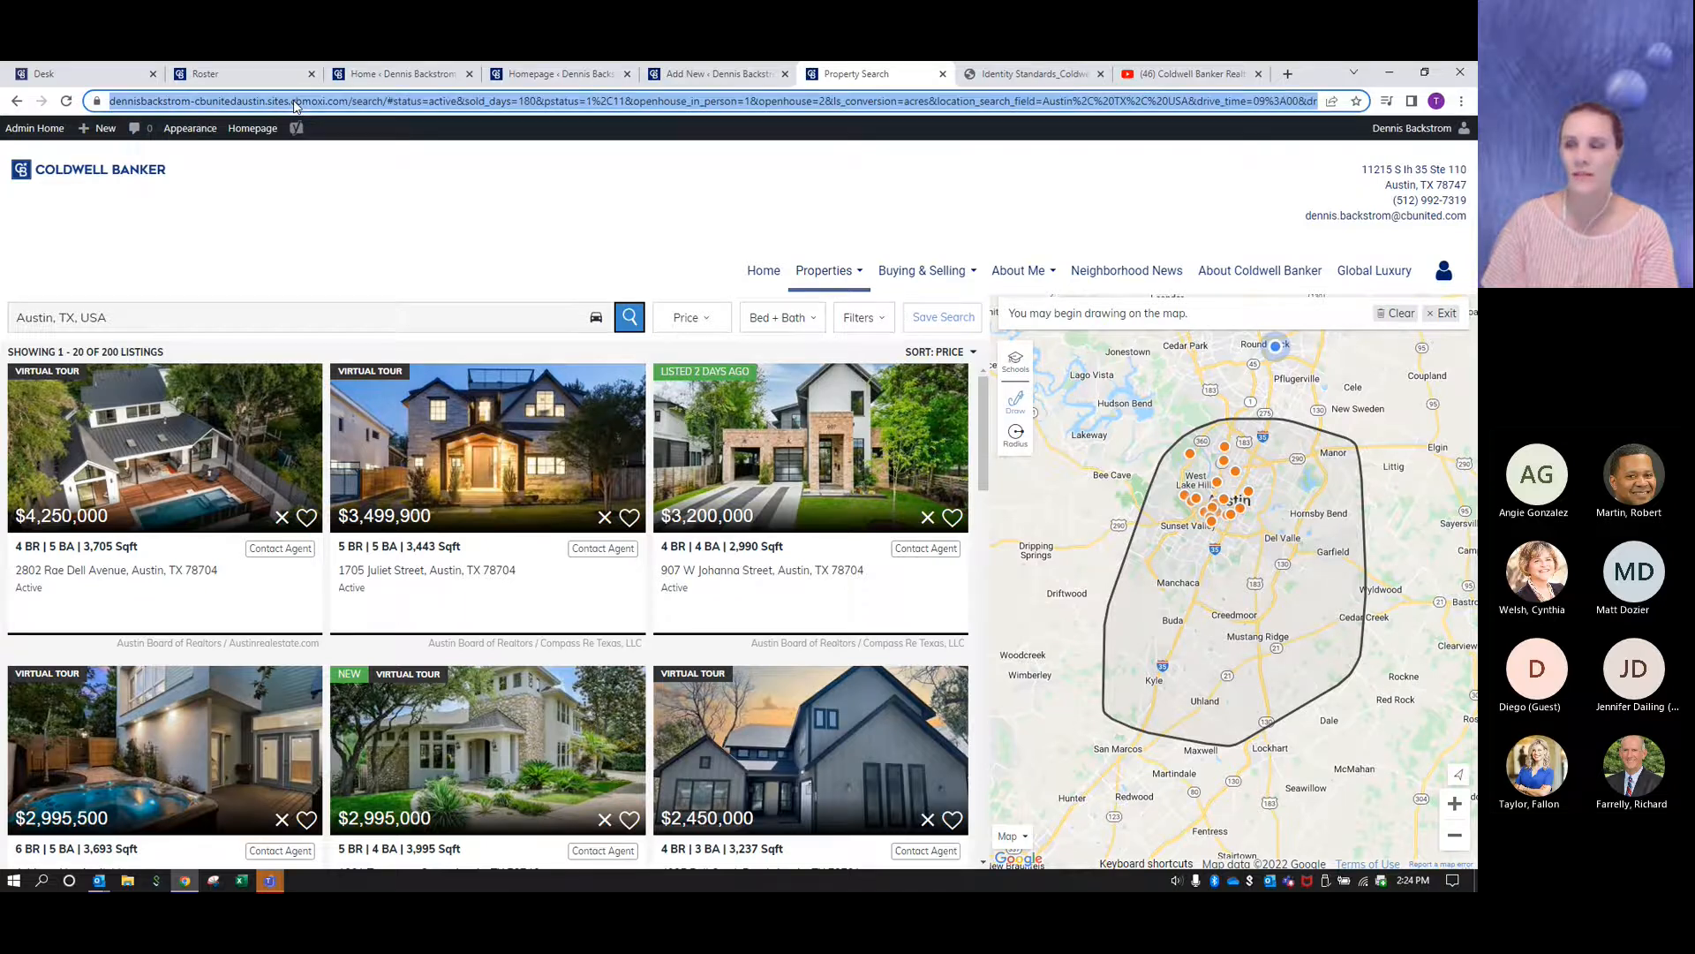
{"action": "right_click", "coordinate": [403, 103]}
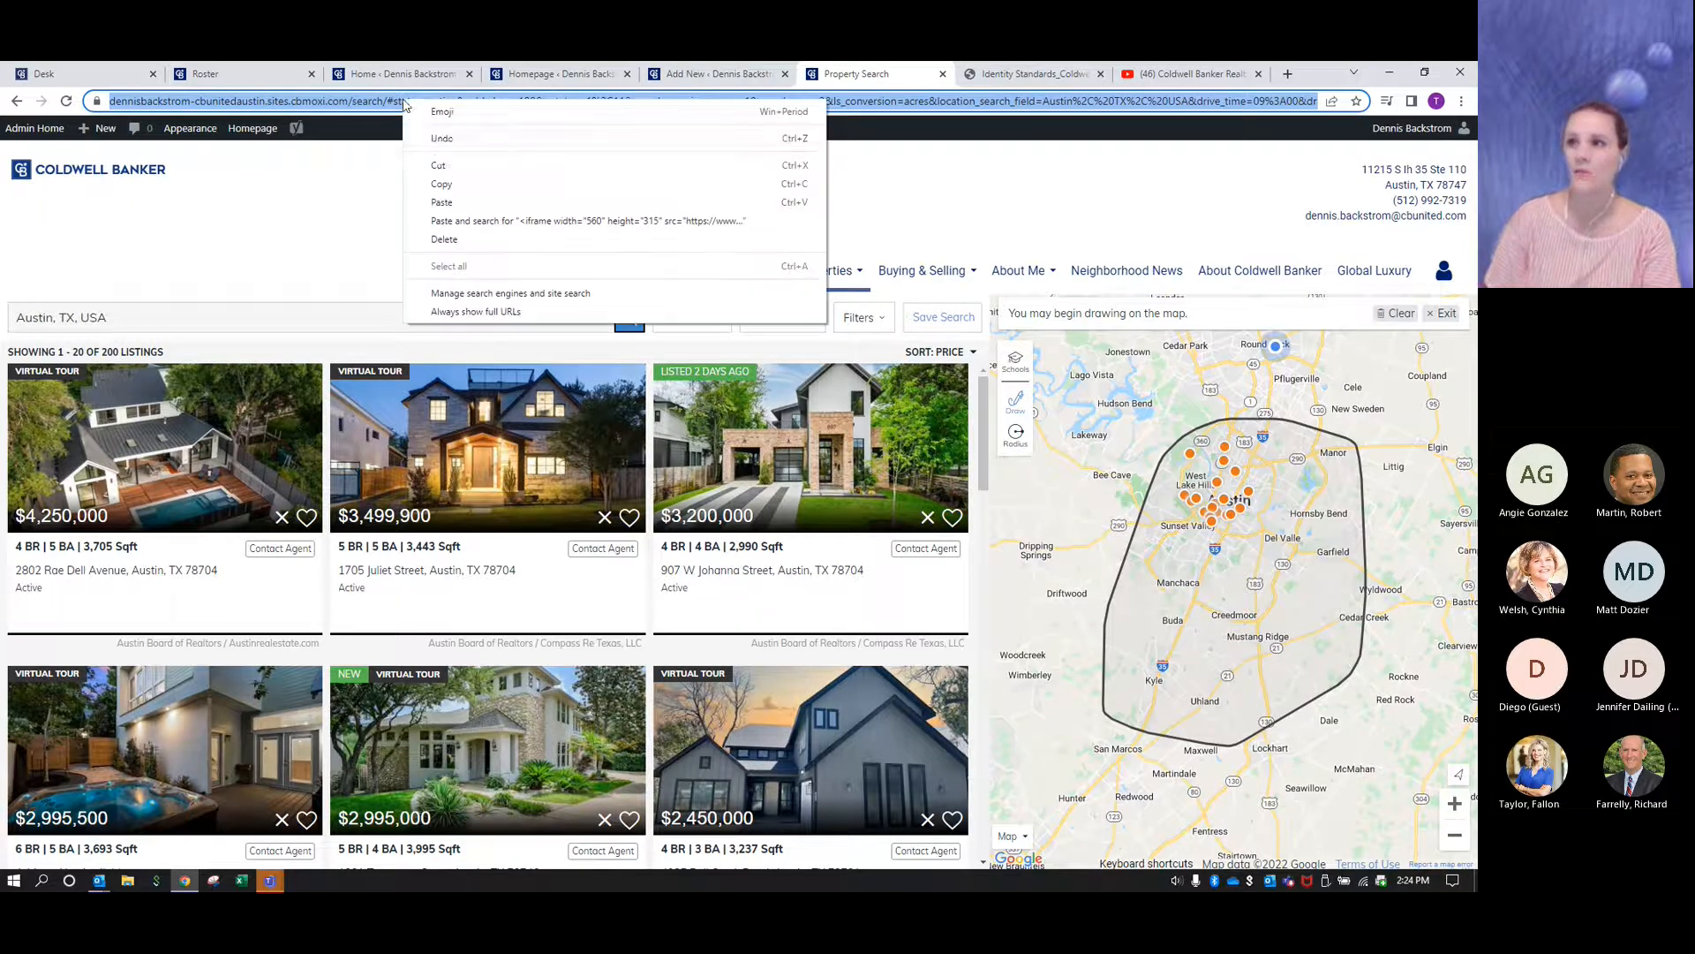
{"action": "left_click", "coordinate": [441, 184]}
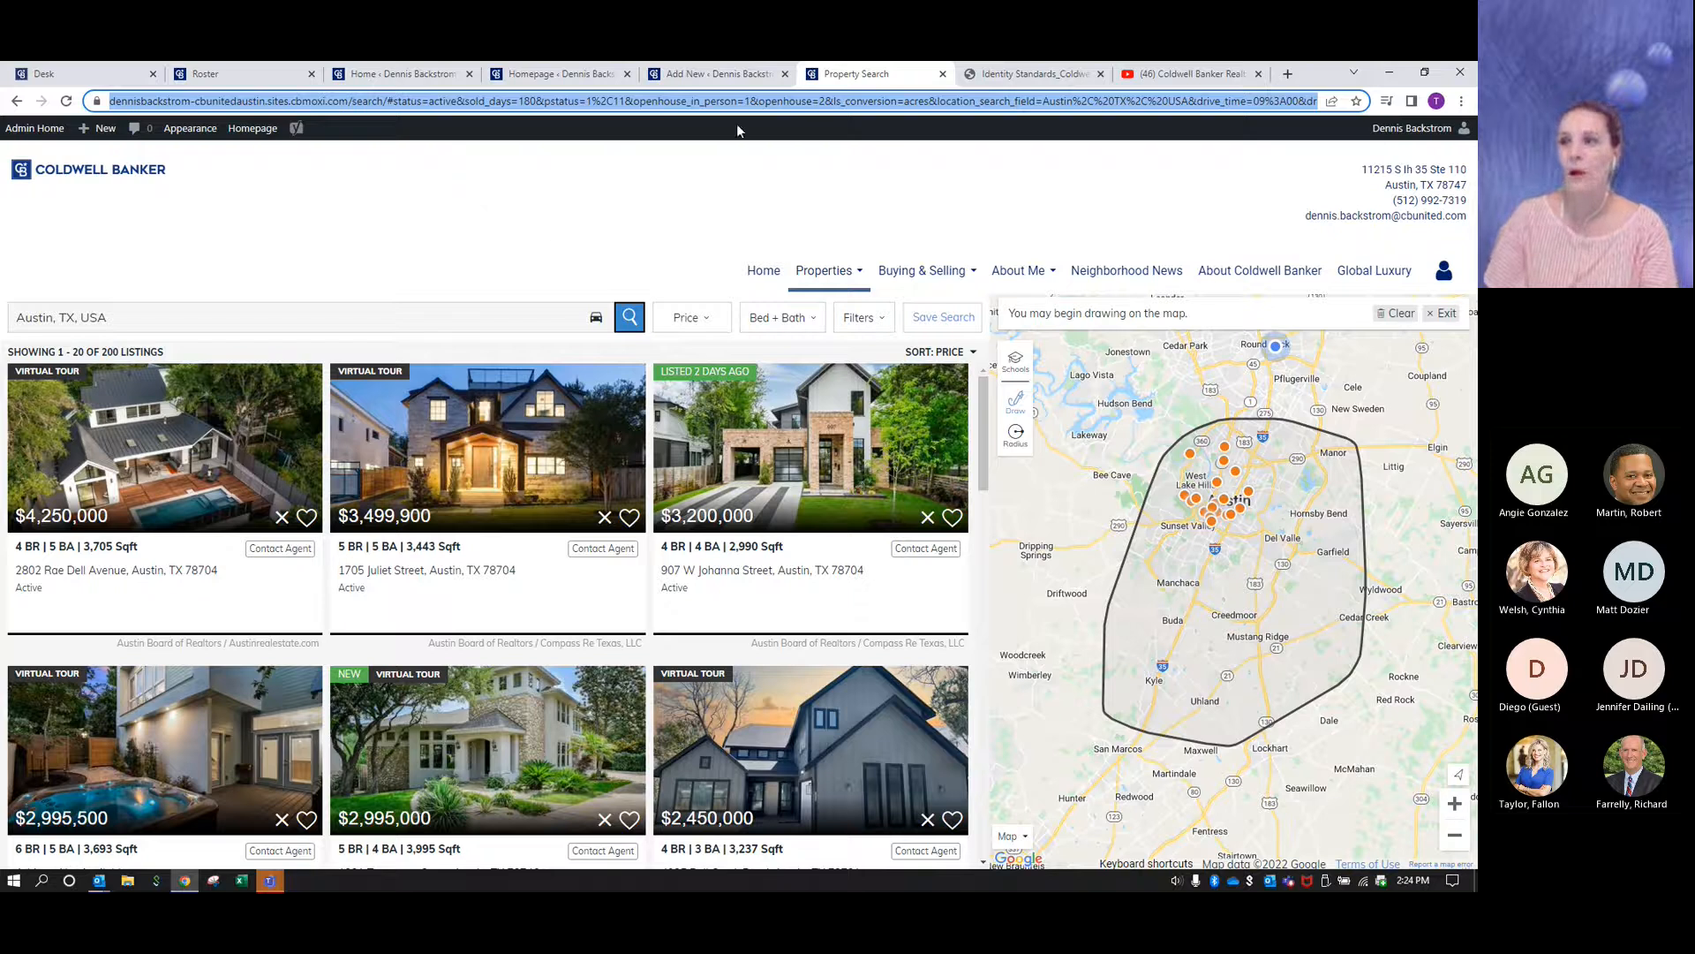
{"action": "left_click", "coordinate": [716, 76]}
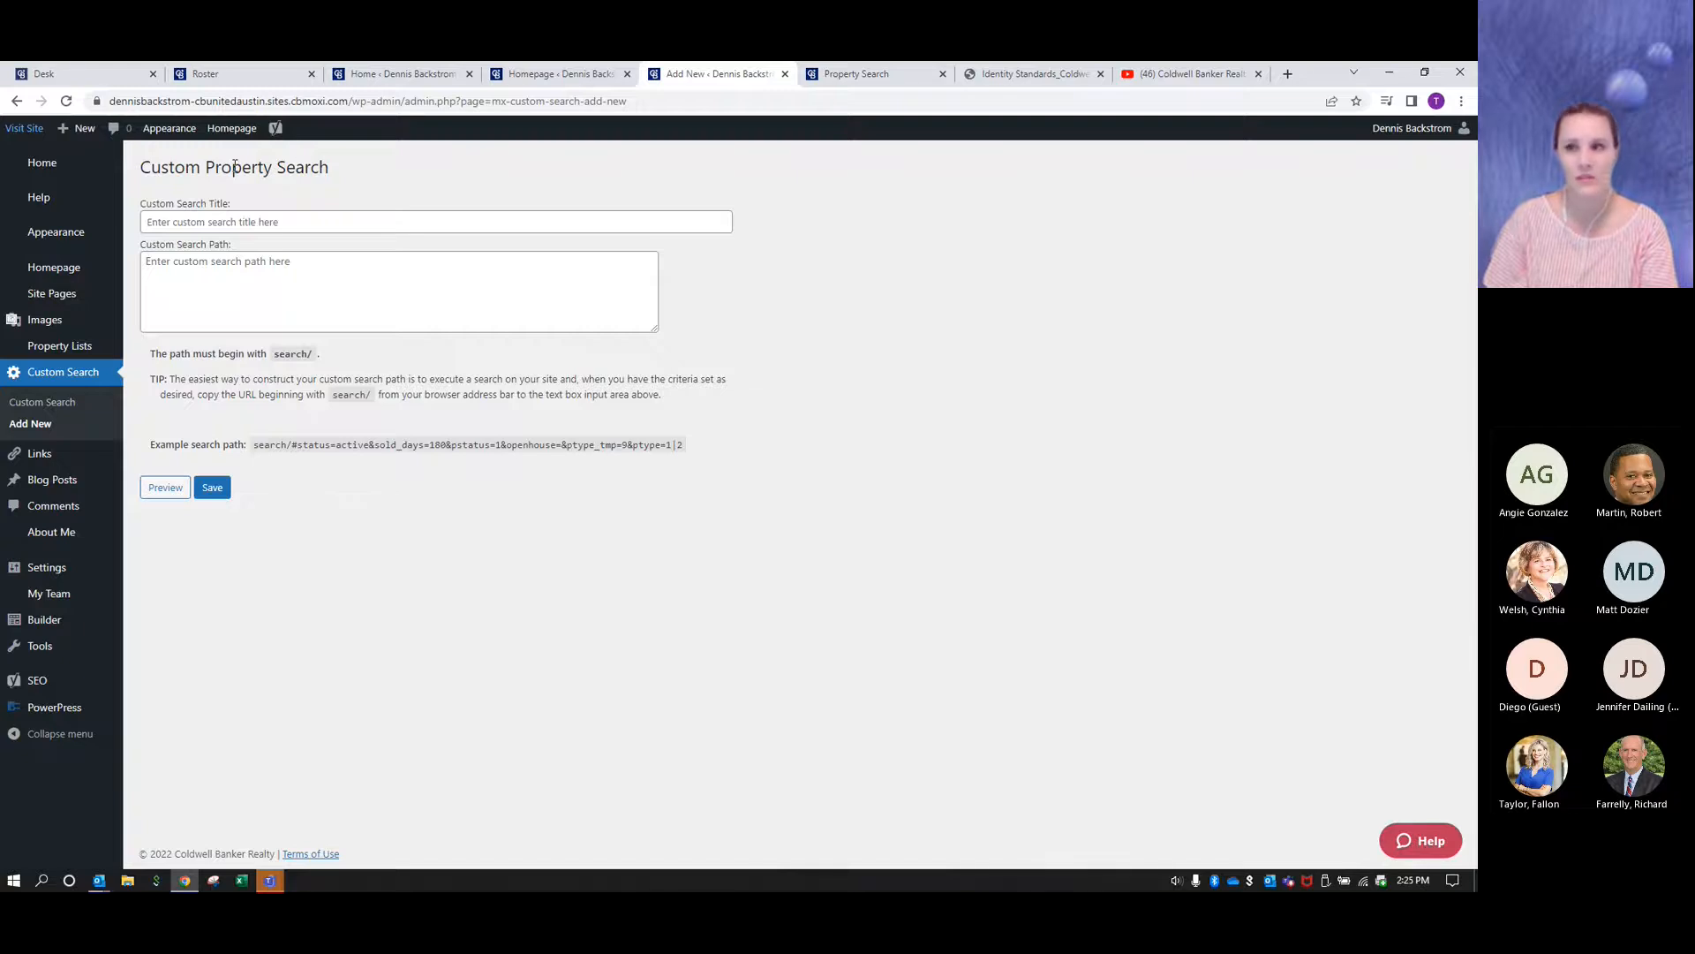
{"action": "left_click", "coordinate": [247, 272]}
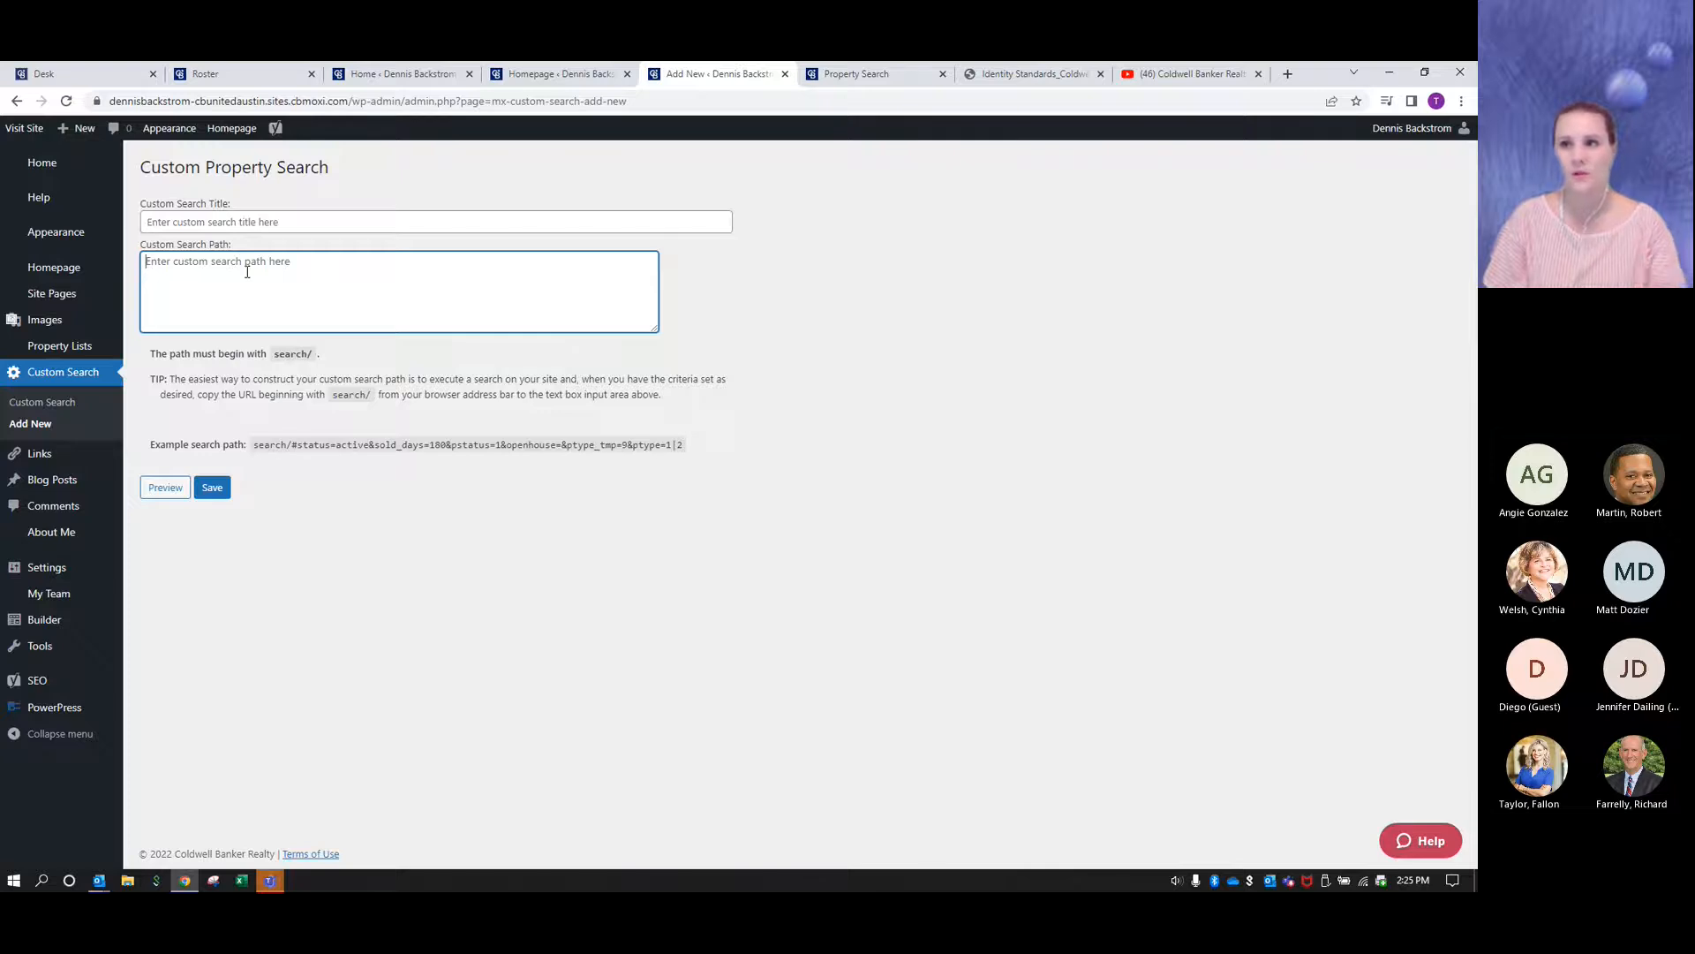
{"action": "key", "text": "ctrl+v"}
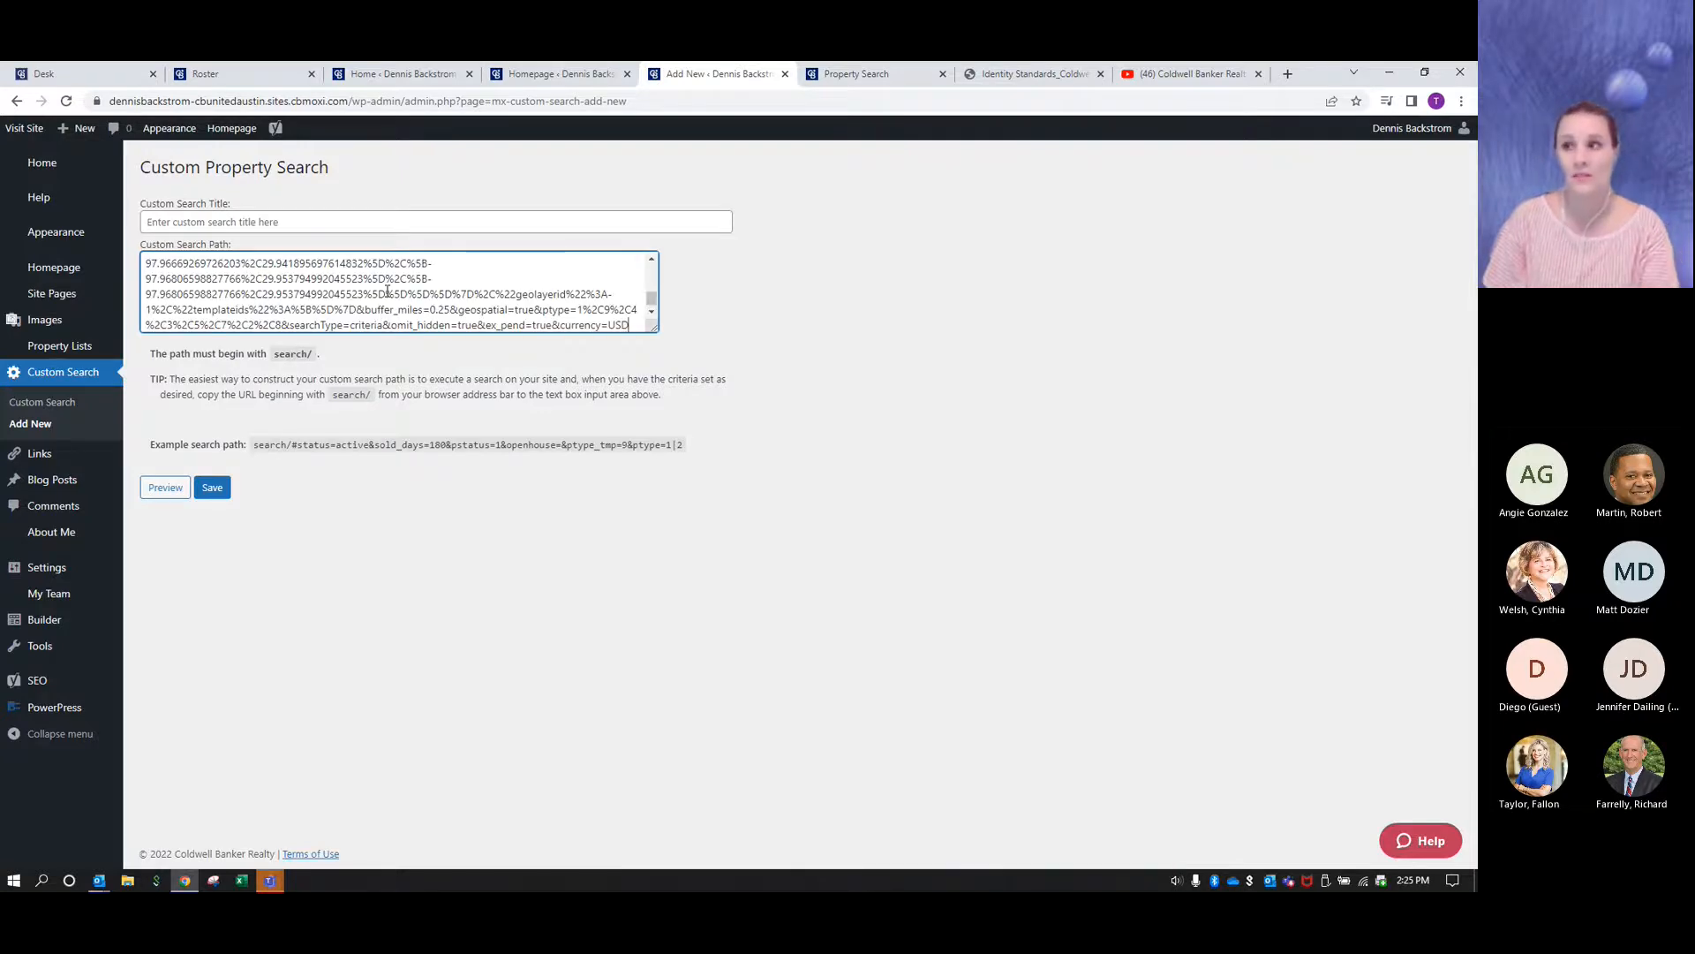
{"action": "scroll", "coordinate": [387, 290], "scroll_direction": "up", "scroll_amount": 3}
{"action": "scroll", "coordinate": [386, 289], "scroll_direction": "up", "scroll_amount": 10}
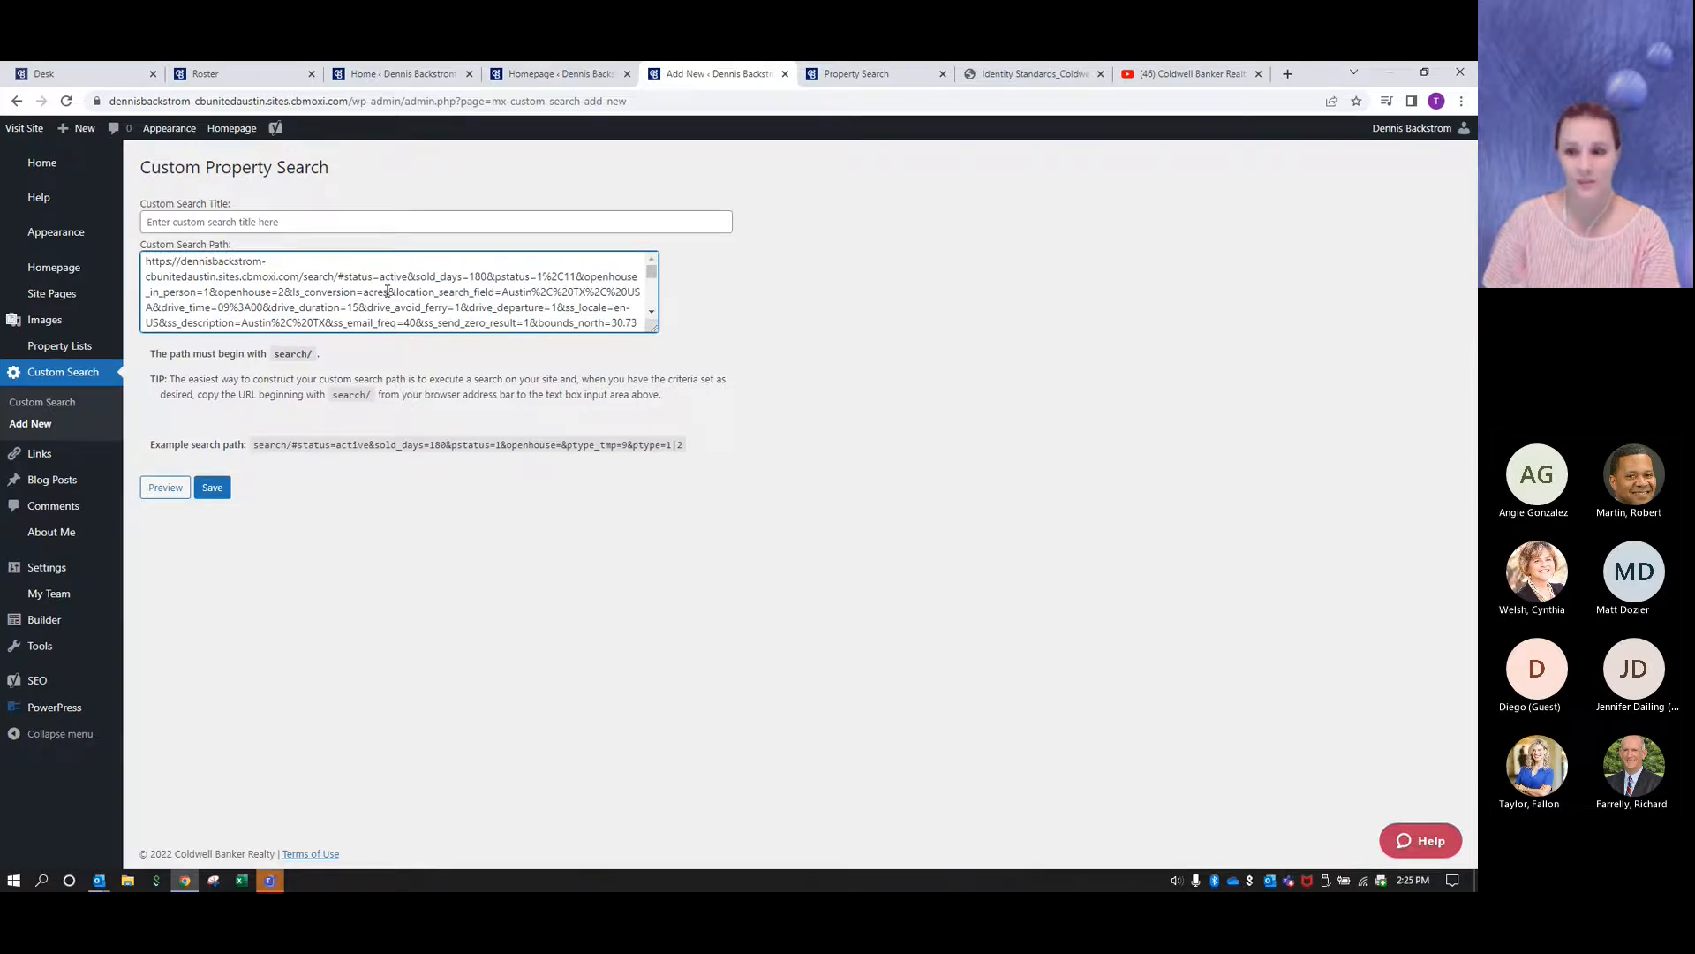
- Title the custom property search "Open Houses This Weekend"
{"action": "left_click", "coordinate": [310, 221]}
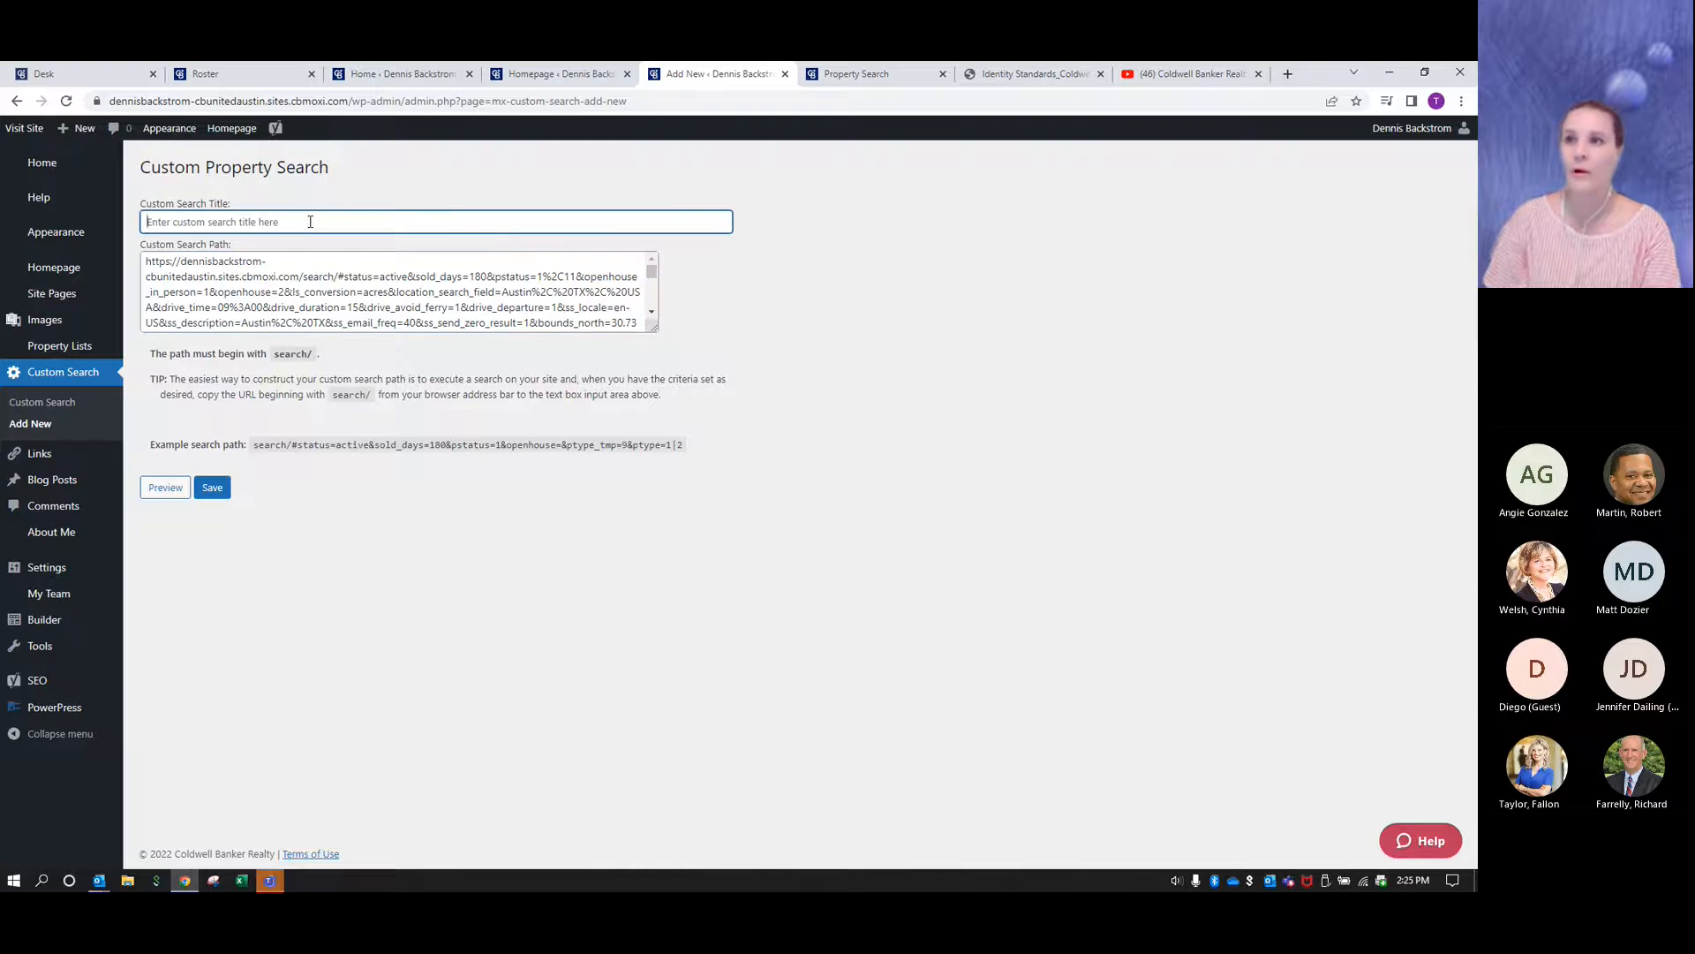
{"action": "type", "text": "Open "}
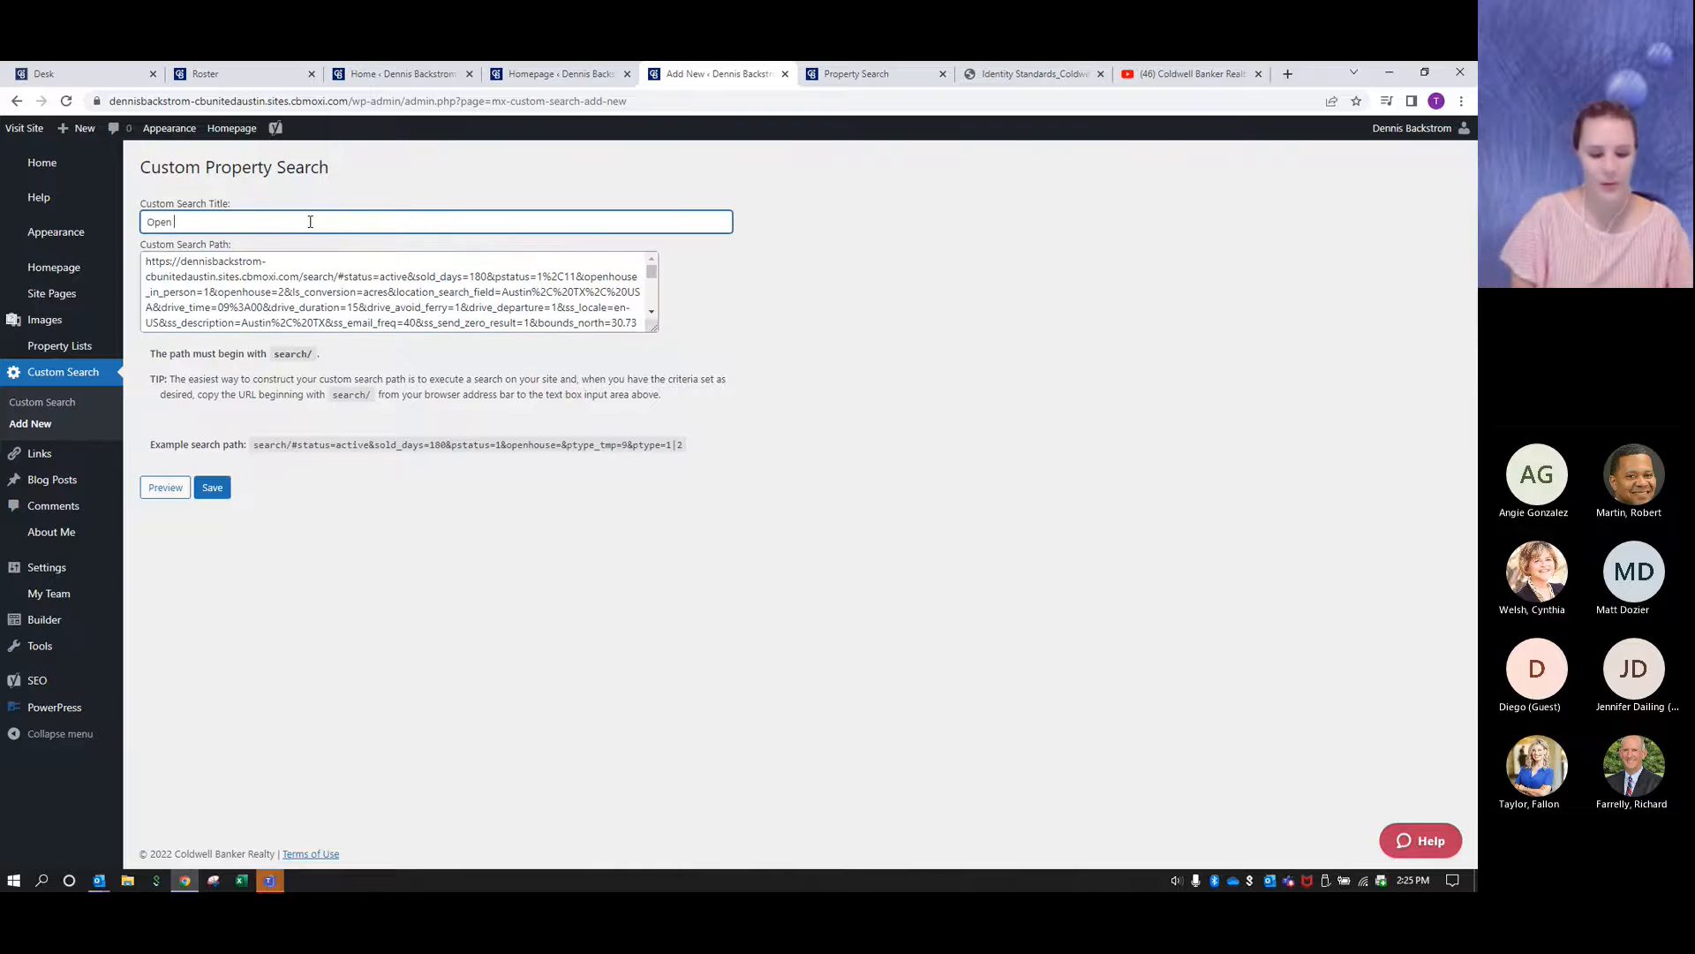
{"action": "type", "text": "Houses This"}
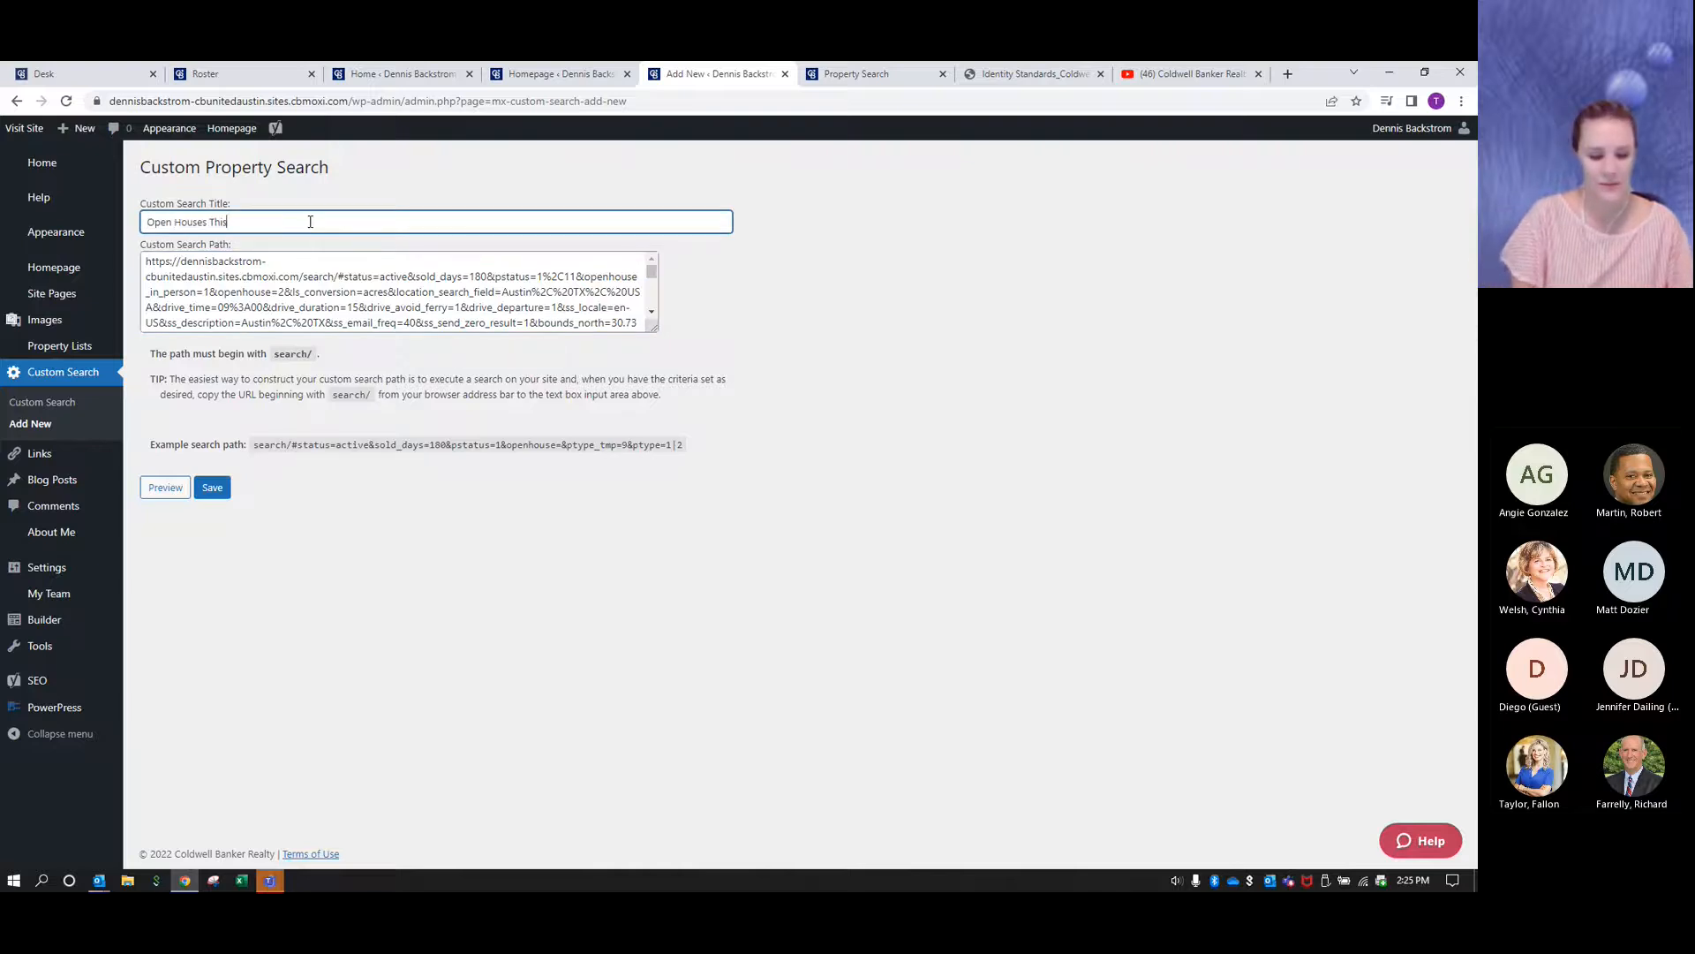
{"action": "type", "text": " Weekend"}
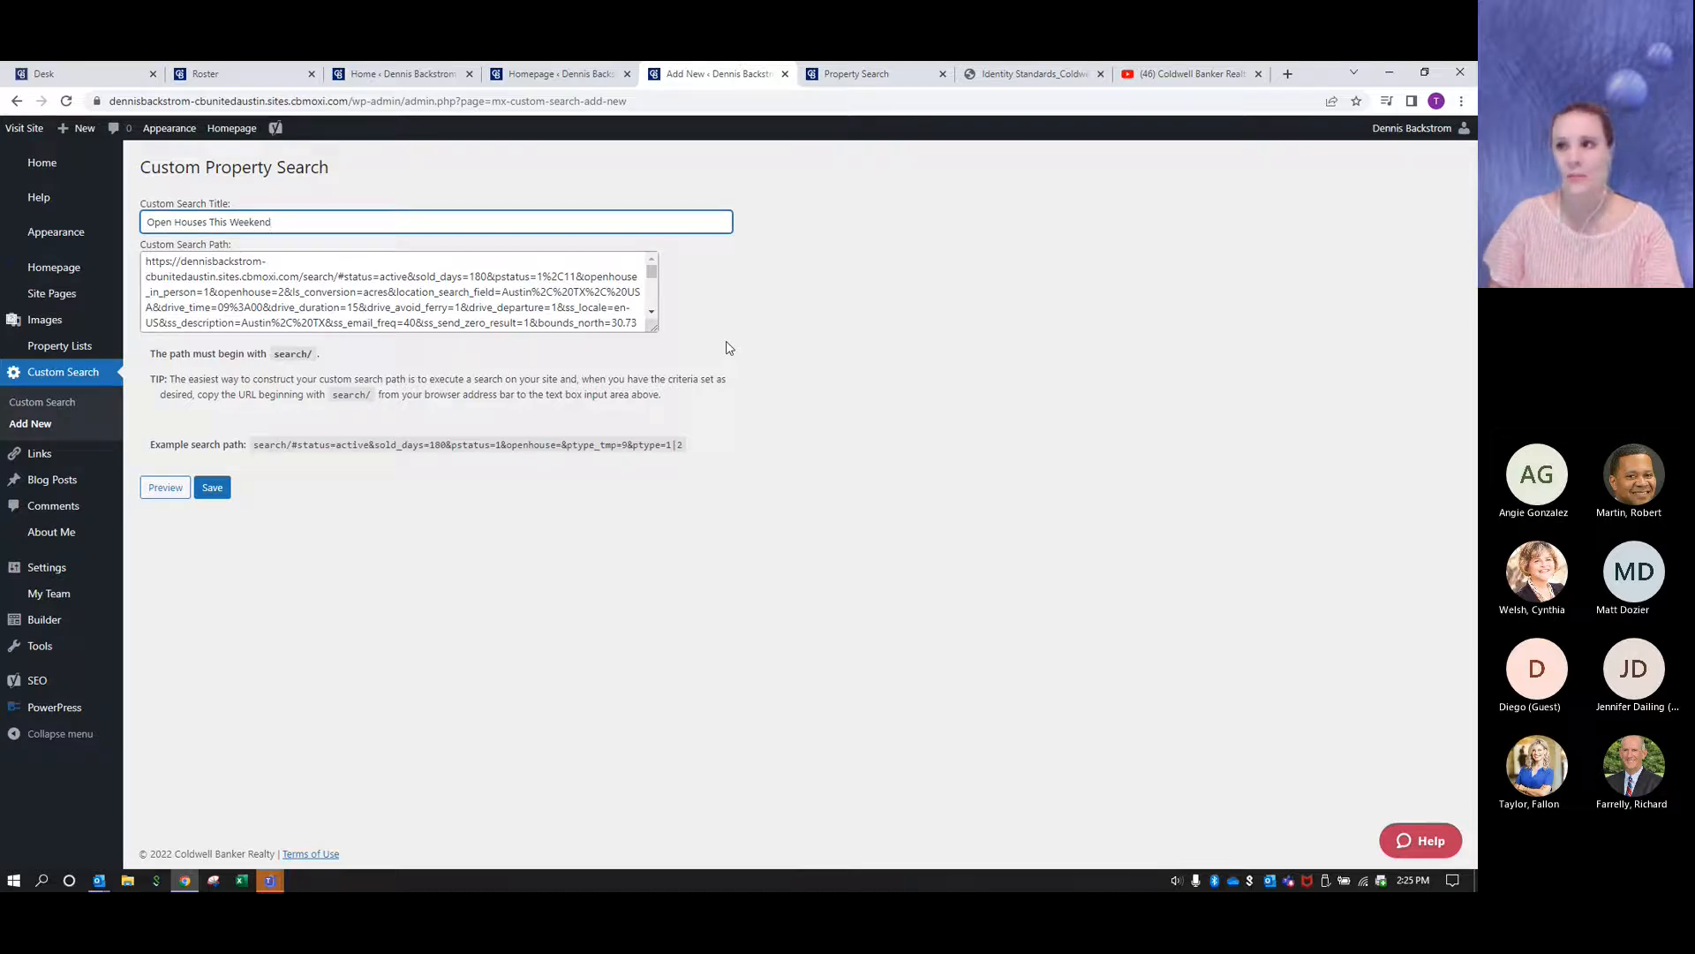
- Remove the site domain from the start of the custom search path so it begins with "search/", and save the search
{"action": "left_click_drag", "start_coordinate": [321, 355], "coordinate": [151, 358]}
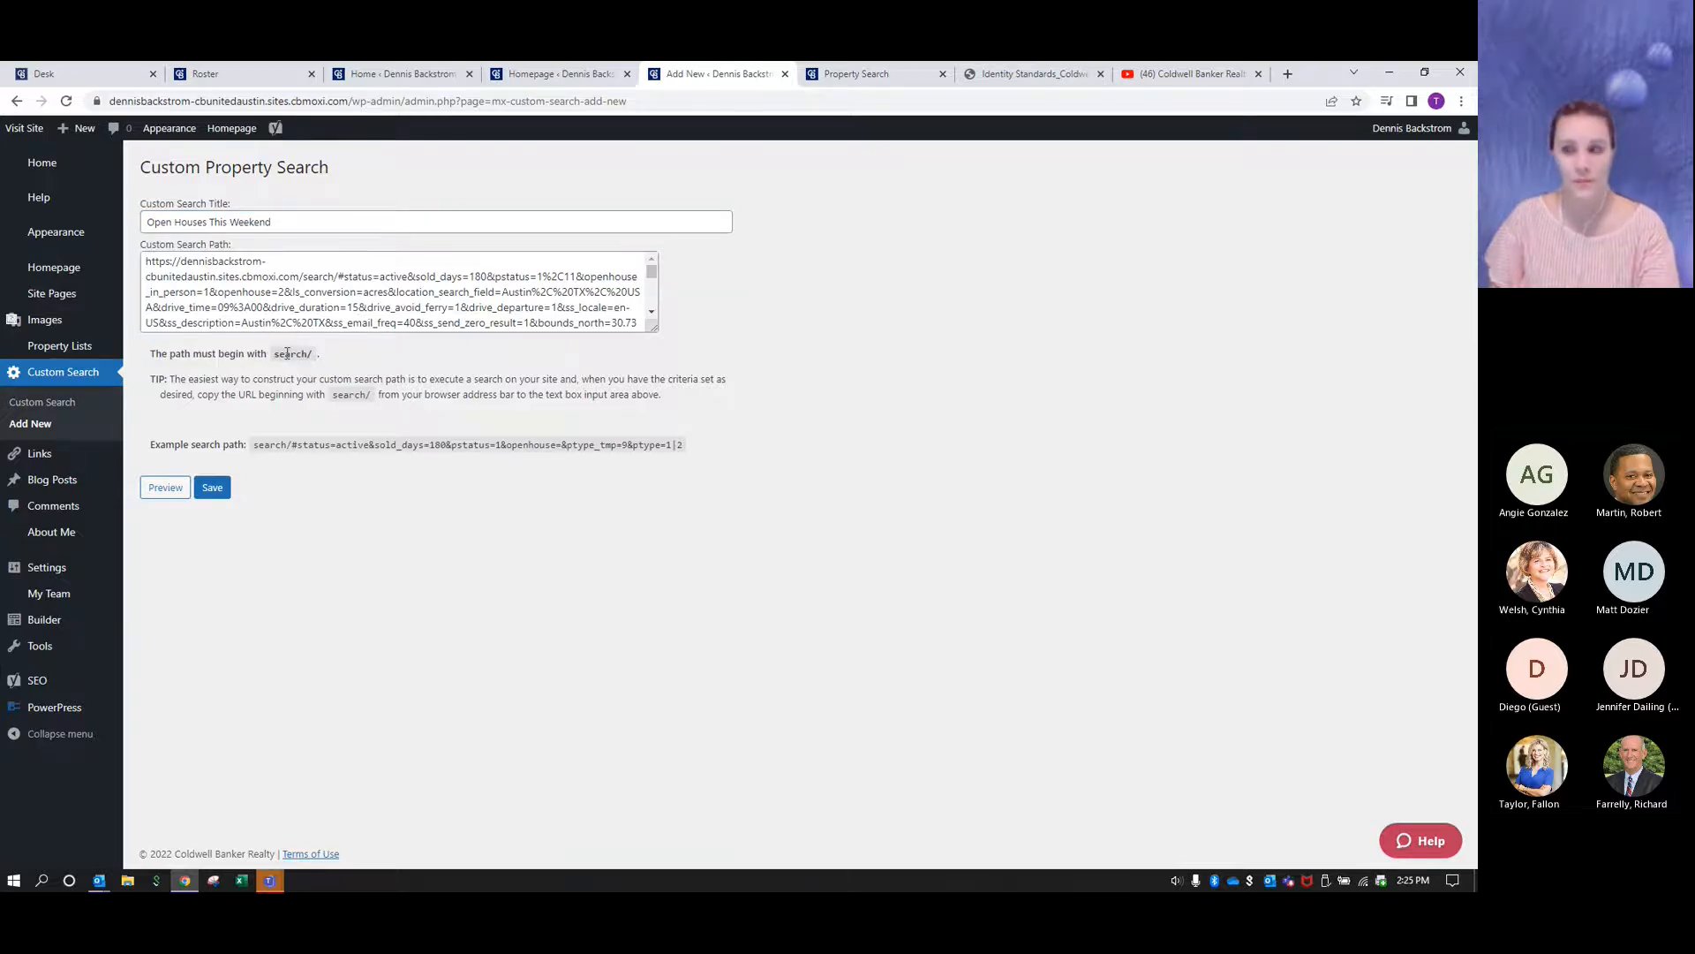
{"action": "left_click", "coordinate": [324, 282]}
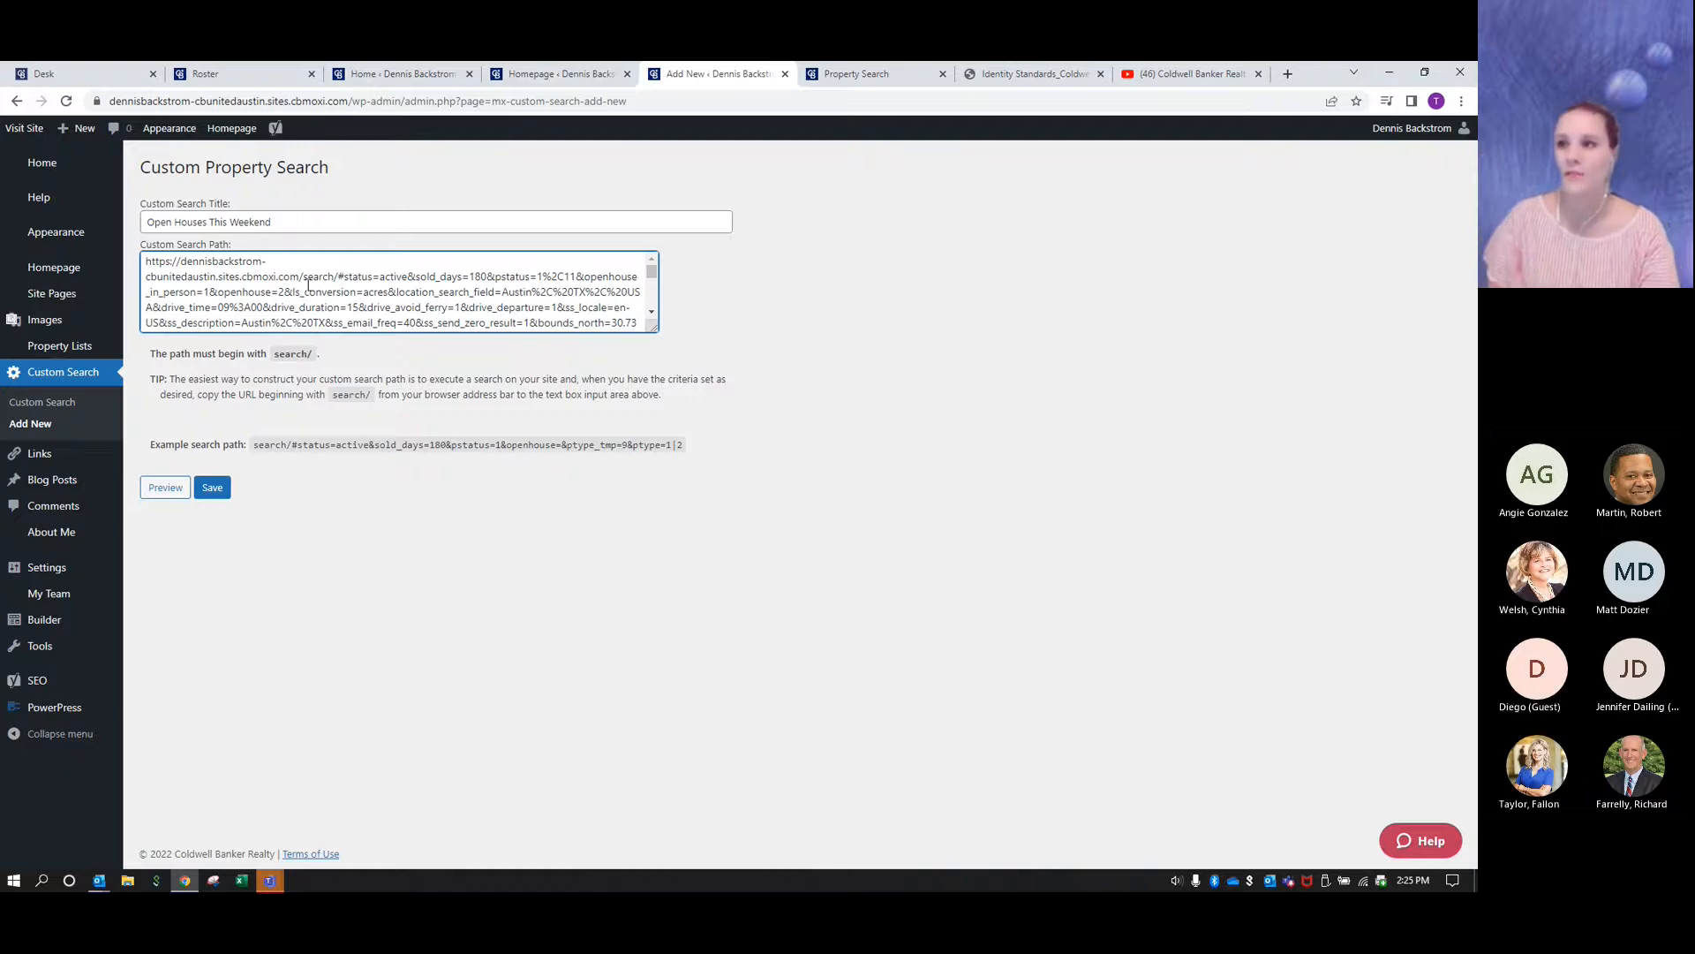
{"action": "left_click_drag", "start_coordinate": [303, 276], "coordinate": [336, 277]}
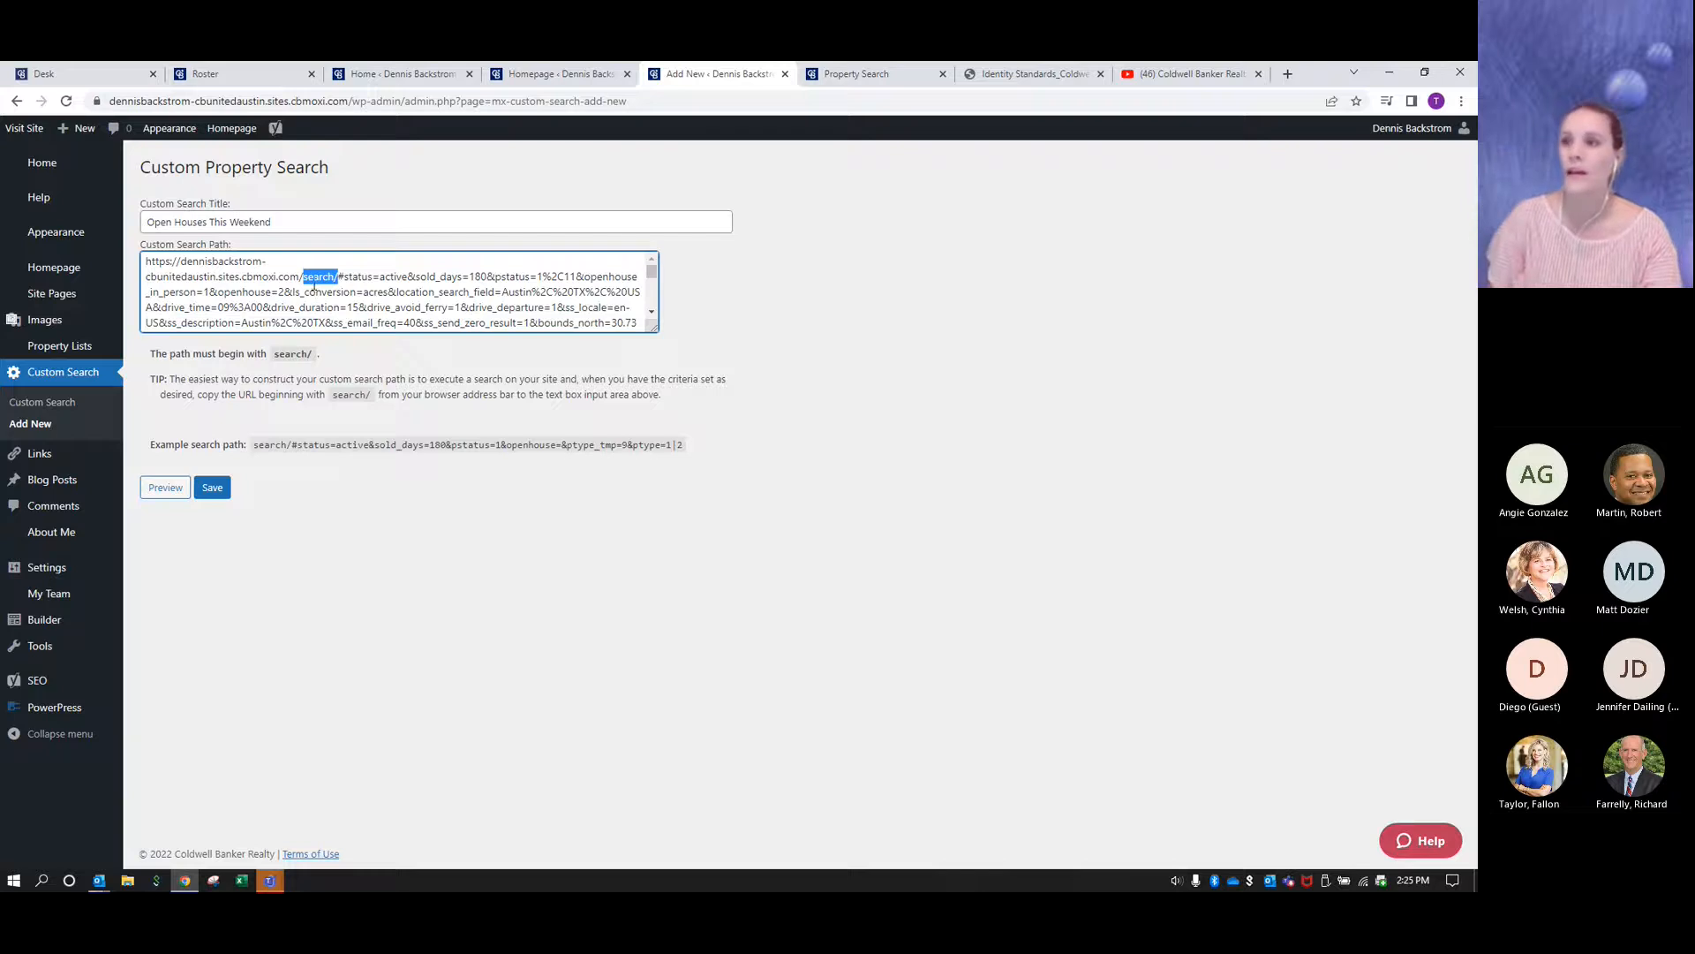
{"action": "left_click", "coordinate": [303, 277]}
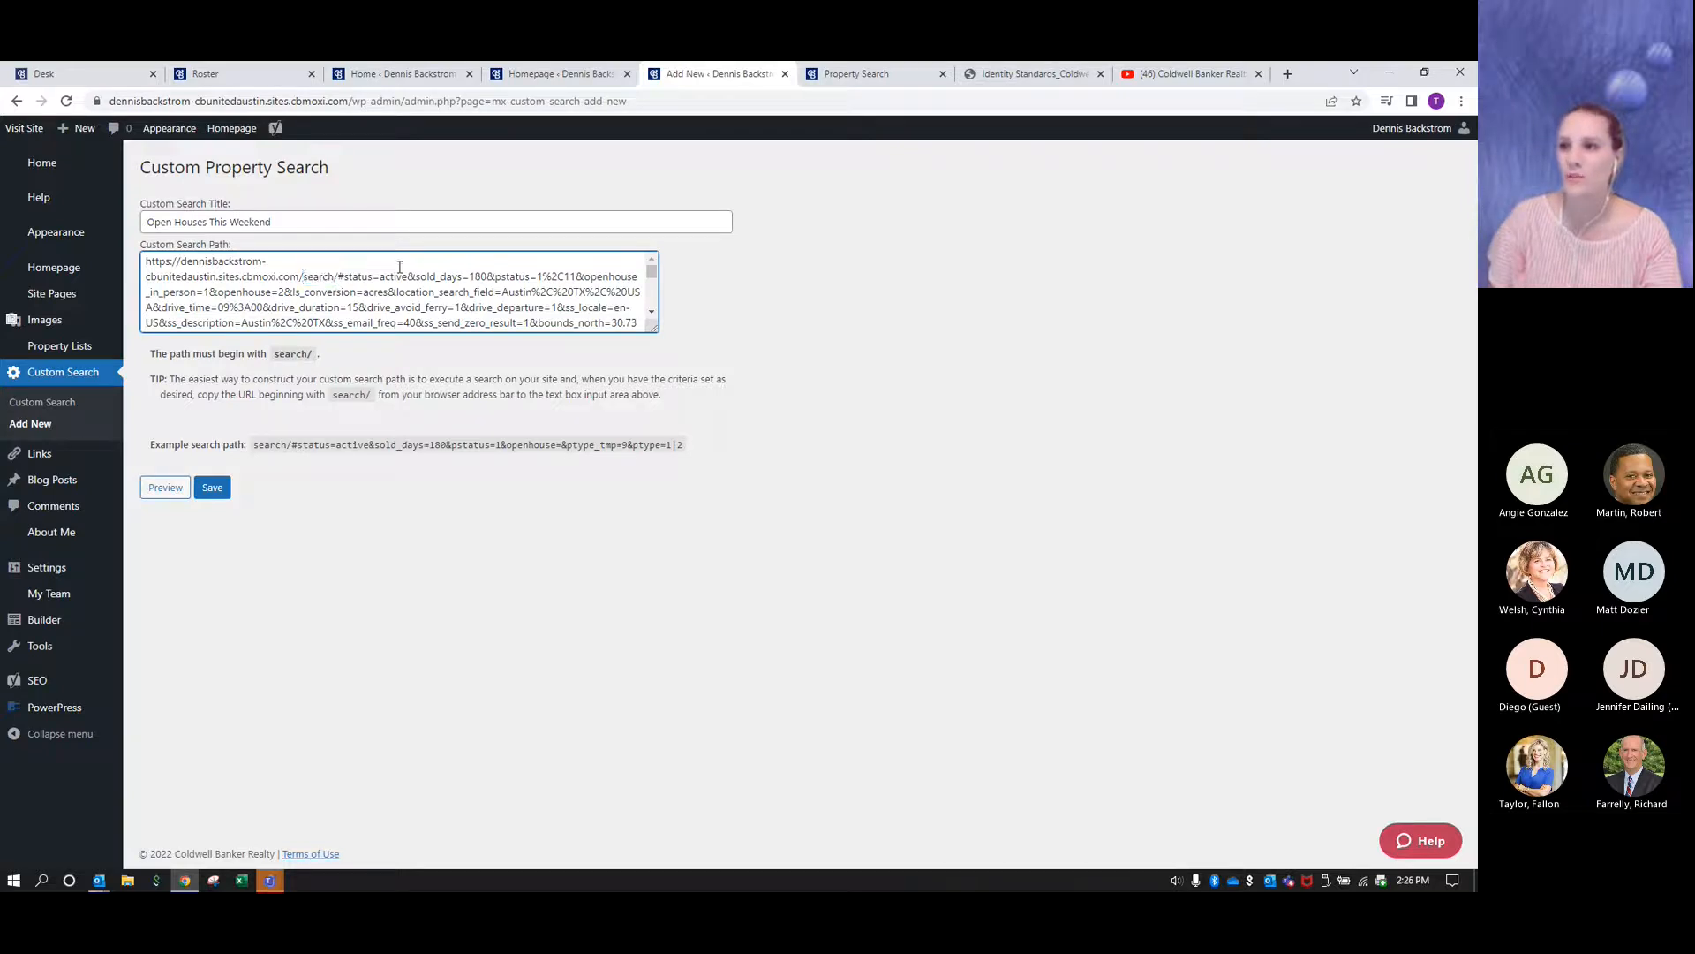
{"action": "key", "text": "BackSpace"}
{"action": "key", "text": "BackSpace"}
{"action": "key", "text": "BackSpace"}
{"action": "key", "text": "BackSpace"}
{"action": "key", "text": "BackSpace"}
{"action": "key", "text": "BackSpace"}
{"action": "key", "text": "BackSpace"}
{"action": "key", "text": "BackSpace"}
{"action": "key", "text": "BackSpace"}
{"action": "key", "text": "BackSpace"}
{"action": "key", "text": "BackSpace"}
{"action": "key", "text": "BackSpace"}
{"action": "key", "text": "BackSpace"}
{"action": "key", "text": "BackSpace"}
{"action": "key", "text": "BackSpace"}
{"action": "key", "text": "BackSpace"}
{"action": "key", "text": "BackSpace"}
{"action": "key", "text": "BackSpace"}
{"action": "key", "text": "BackSpace"}
{"action": "key", "text": "BackSpace"}
{"action": "key", "text": "BackSpace"}
{"action": "key", "text": "BackSpace"}
{"action": "key", "text": "BackSpace"}
{"action": "key", "text": "BackSpace"}
{"action": "key", "text": "BackSpace"}
{"action": "key", "text": "BackSpace"}
{"action": "key", "text": "BackSpace"}
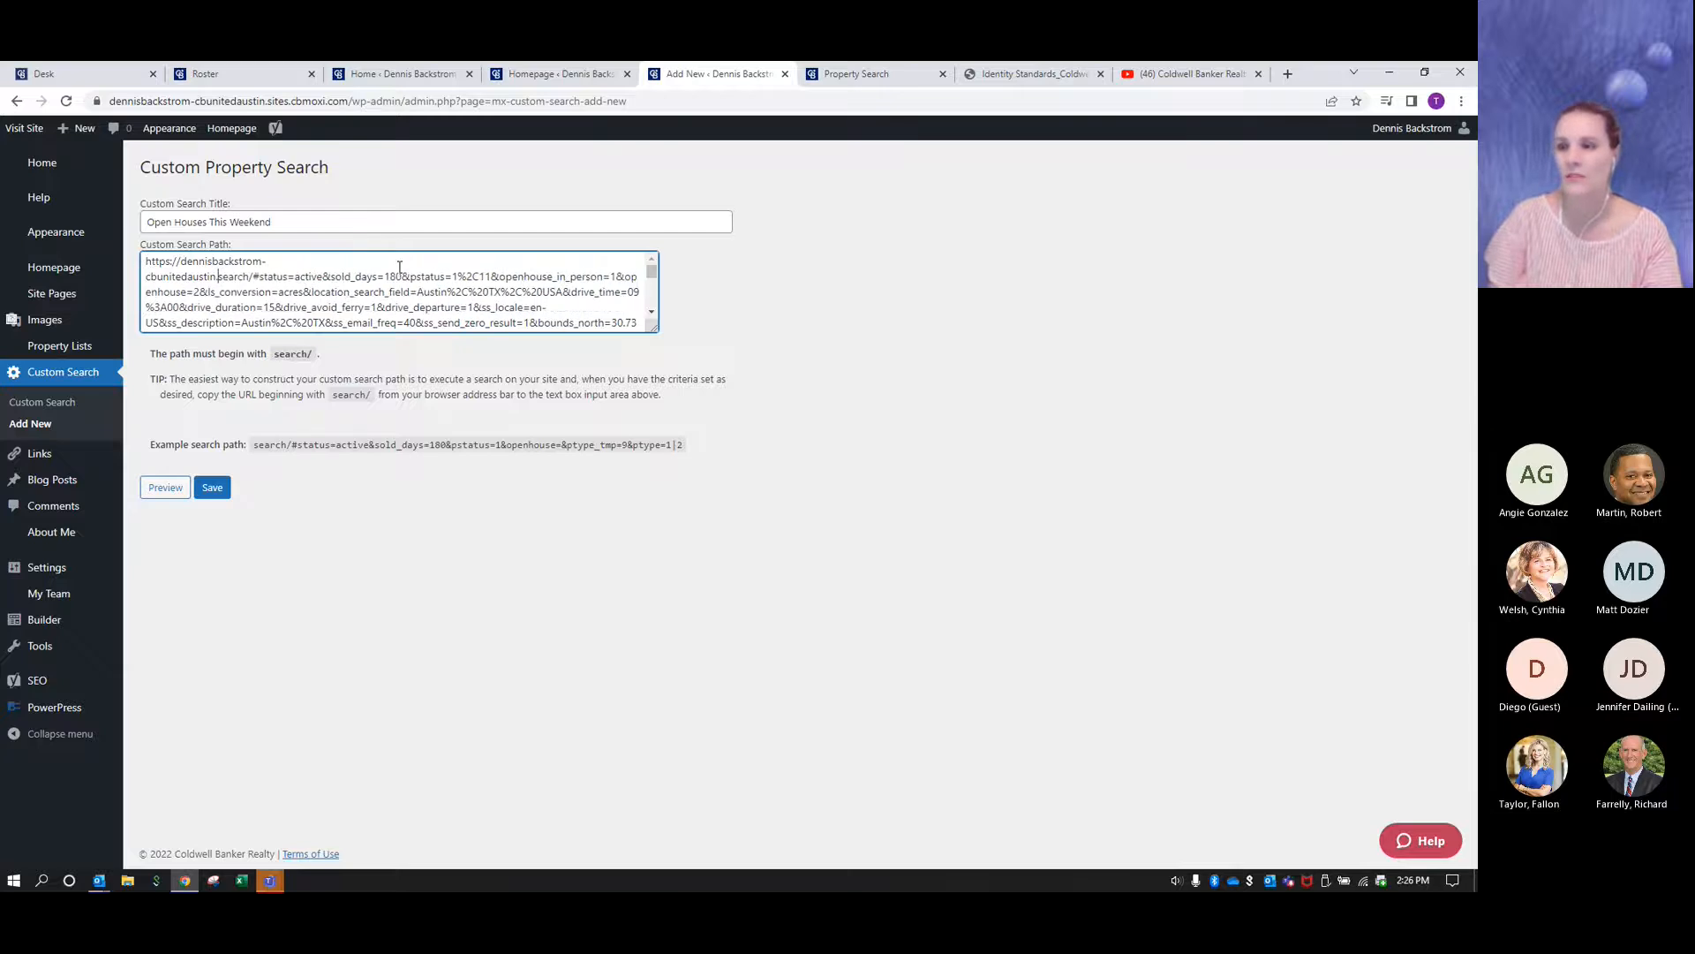
{"action": "key", "text": "BackSpace"}
{"action": "key", "text": "BackSpace"}
{"action": "key", "text": "BackSpace"}
{"action": "key", "text": "BackSpace"}
{"action": "key", "text": "BackSpace"}
{"action": "key", "text": "BackSpace"}
{"action": "key", "text": "BackSpace"}
{"action": "key", "text": "BackSpace"}
{"action": "key", "text": "BackSpace"}
{"action": "key", "text": "BackSpace"}
{"action": "key", "text": "BackSpace"}
{"action": "key", "text": "BackSpace"}
{"action": "key", "text": "BackSpace"}
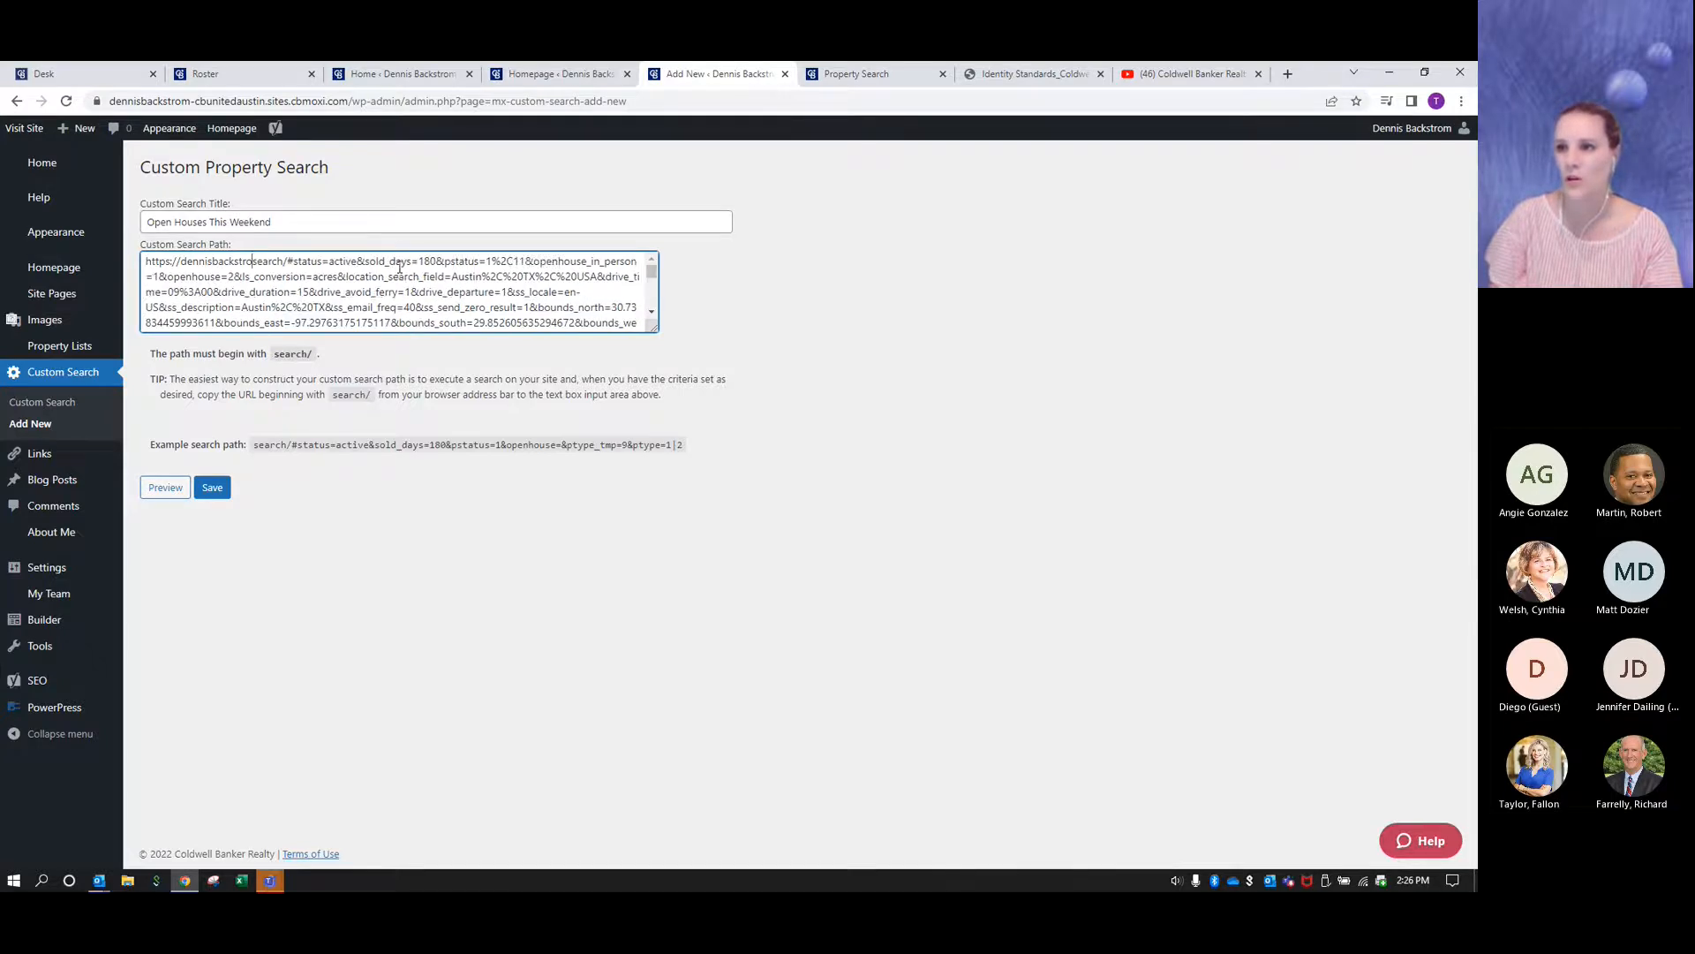
{"action": "key", "text": "BackSpace"}
{"action": "key", "text": "BackSpace"}
{"action": "key", "text": "BackSpace"}
{"action": "key", "text": "BackSpace"}
{"action": "key", "text": "BackSpace"}
{"action": "key", "text": "BackSpace"}
{"action": "key", "text": "BackSpace"}
{"action": "key", "text": "BackSpace"}
{"action": "key", "text": "BackSpace"}
{"action": "key", "text": "BackSpace"}
{"action": "key", "text": "BackSpace"}
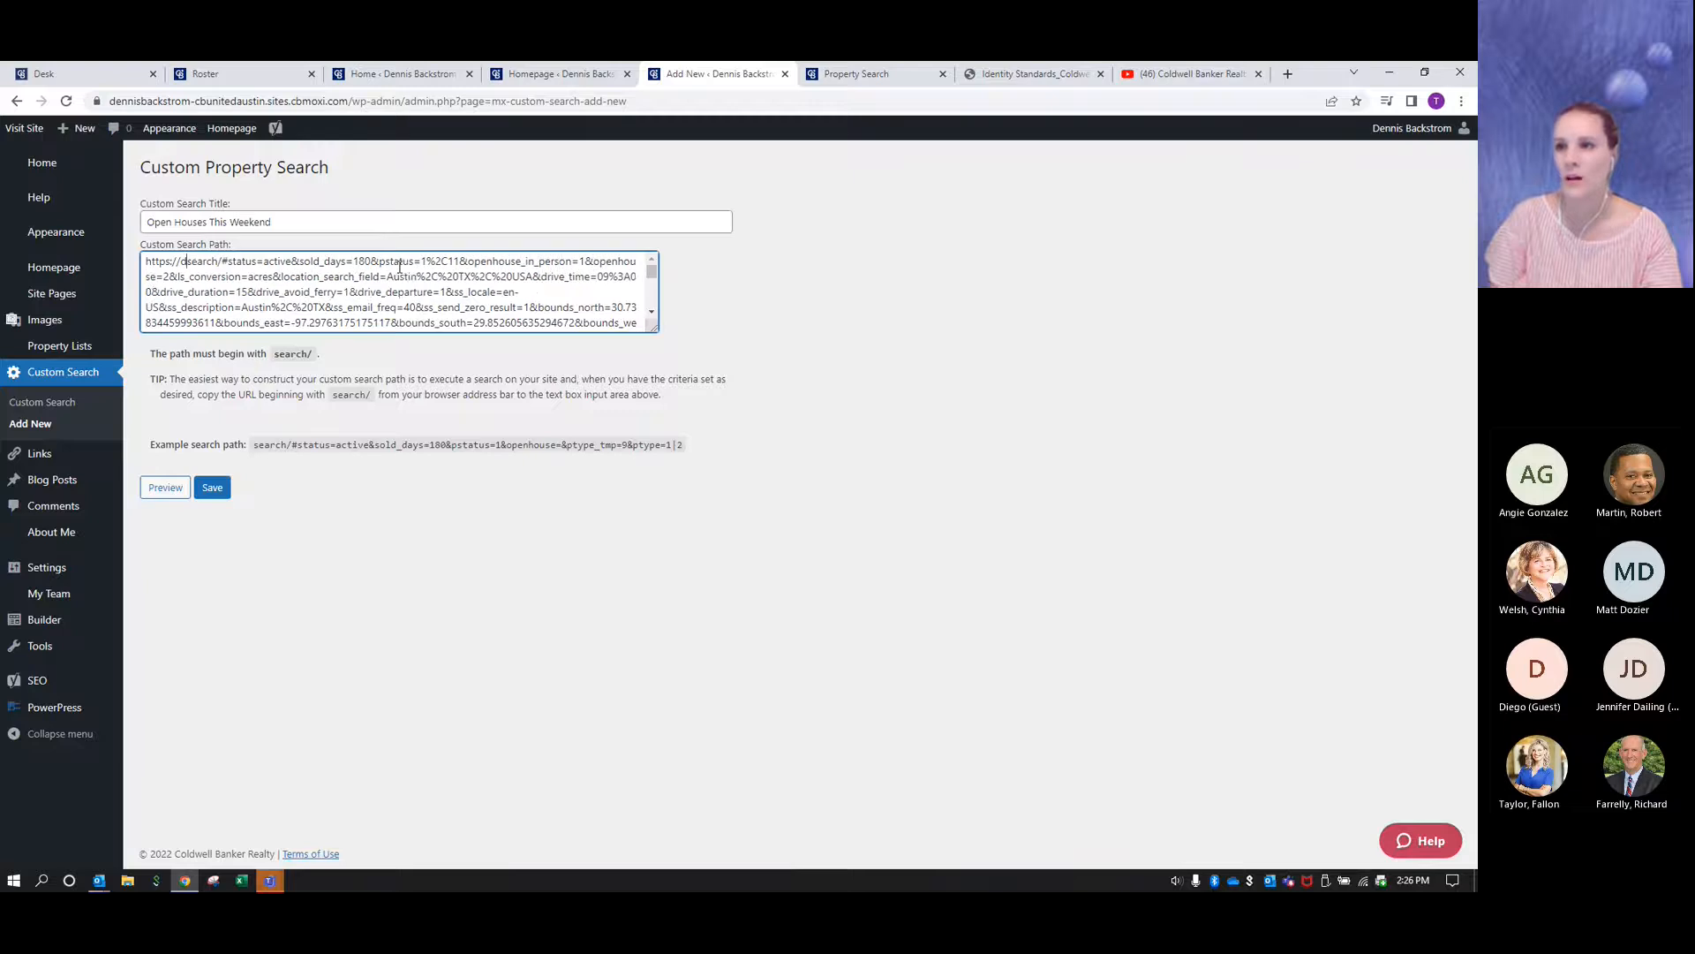
{"action": "key", "text": "BackSpace"}
{"action": "key", "text": "BackSpace"}
{"action": "key", "text": "BackSpace"}
{"action": "key", "text": "BackSpace"}
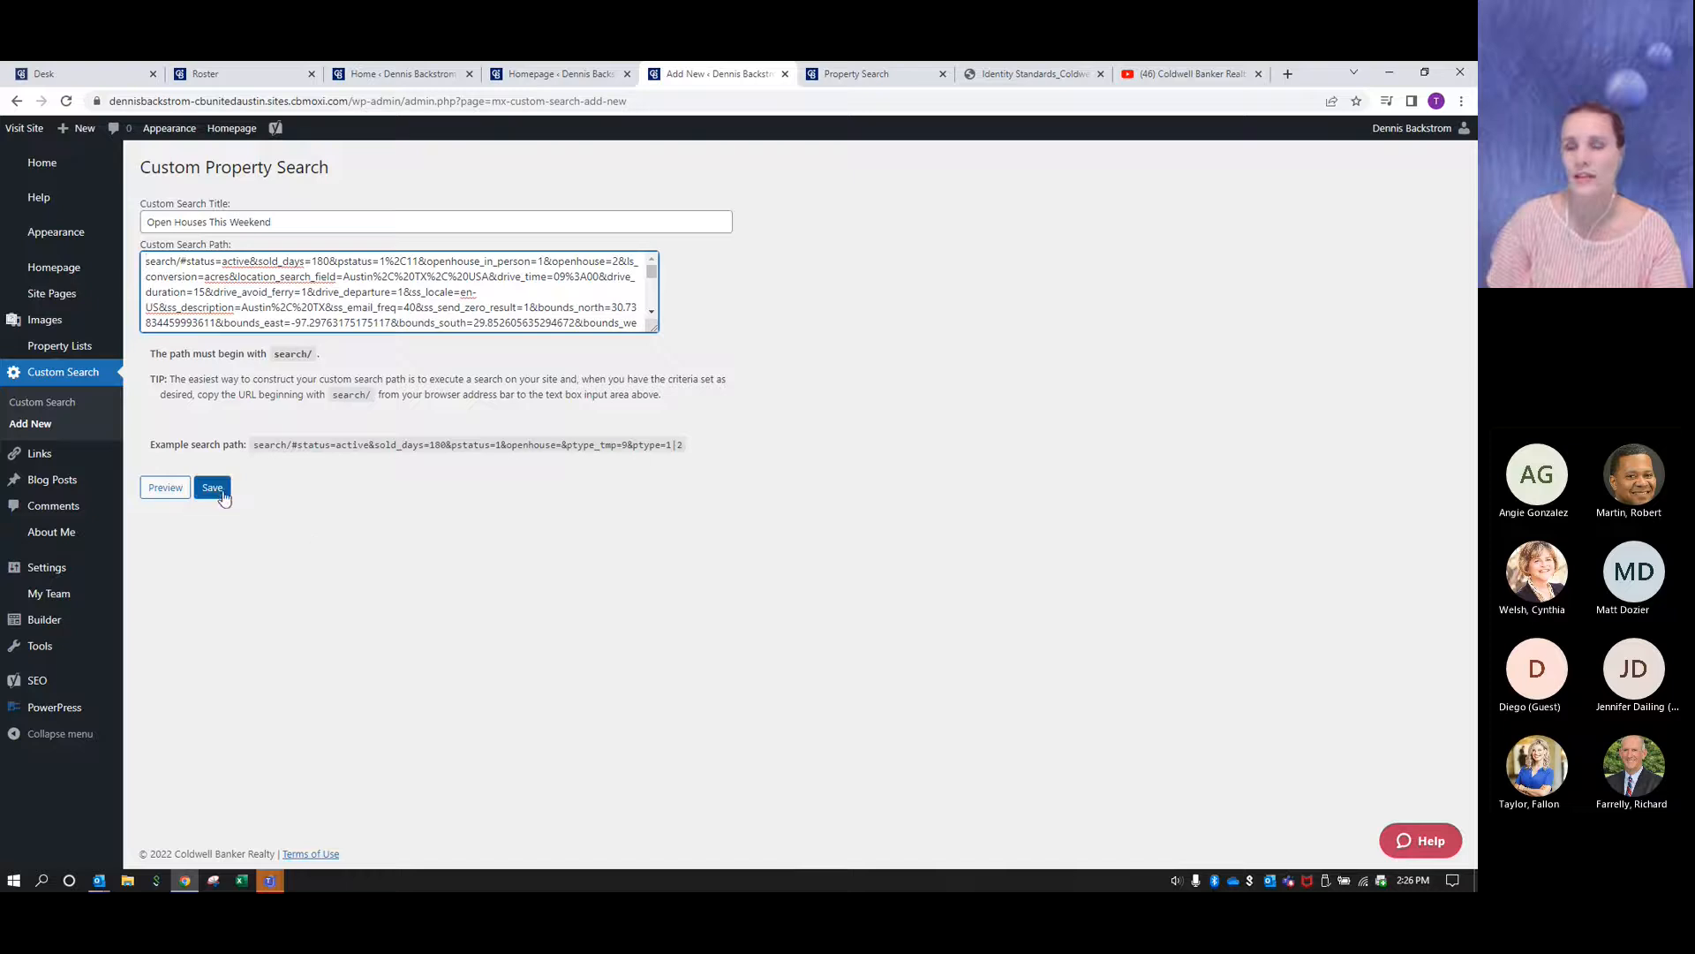
{"action": "left_click", "coordinate": [213, 488]}
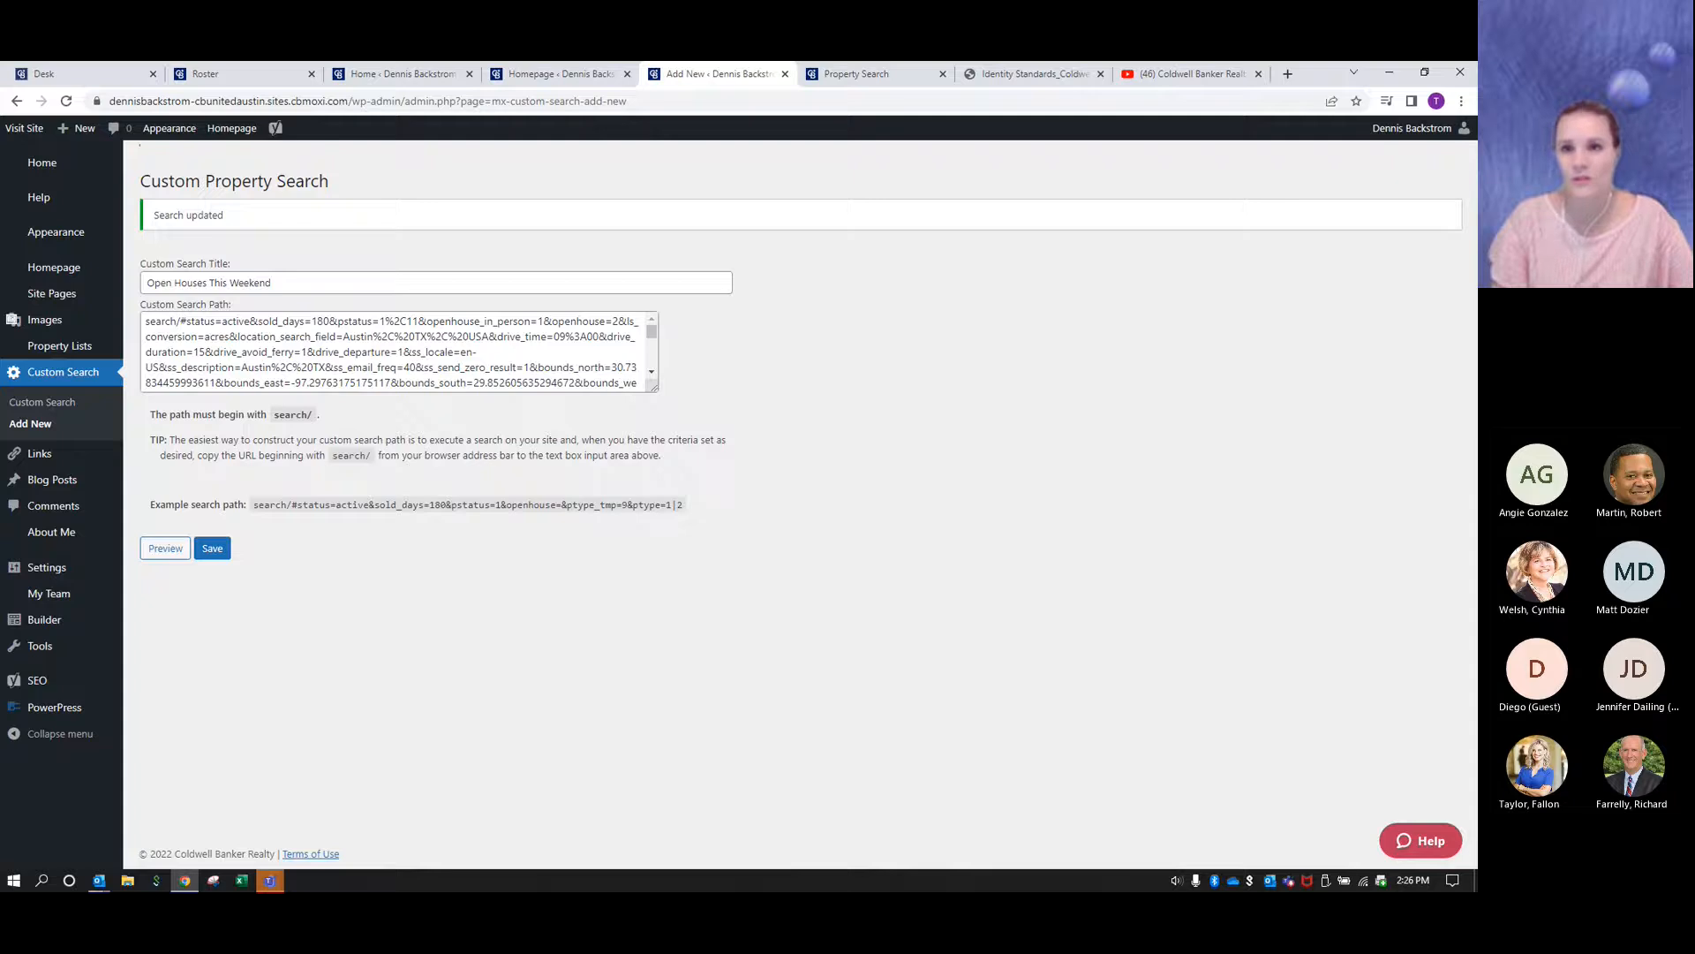
{"action": "key", "text": "alt+Tab"}
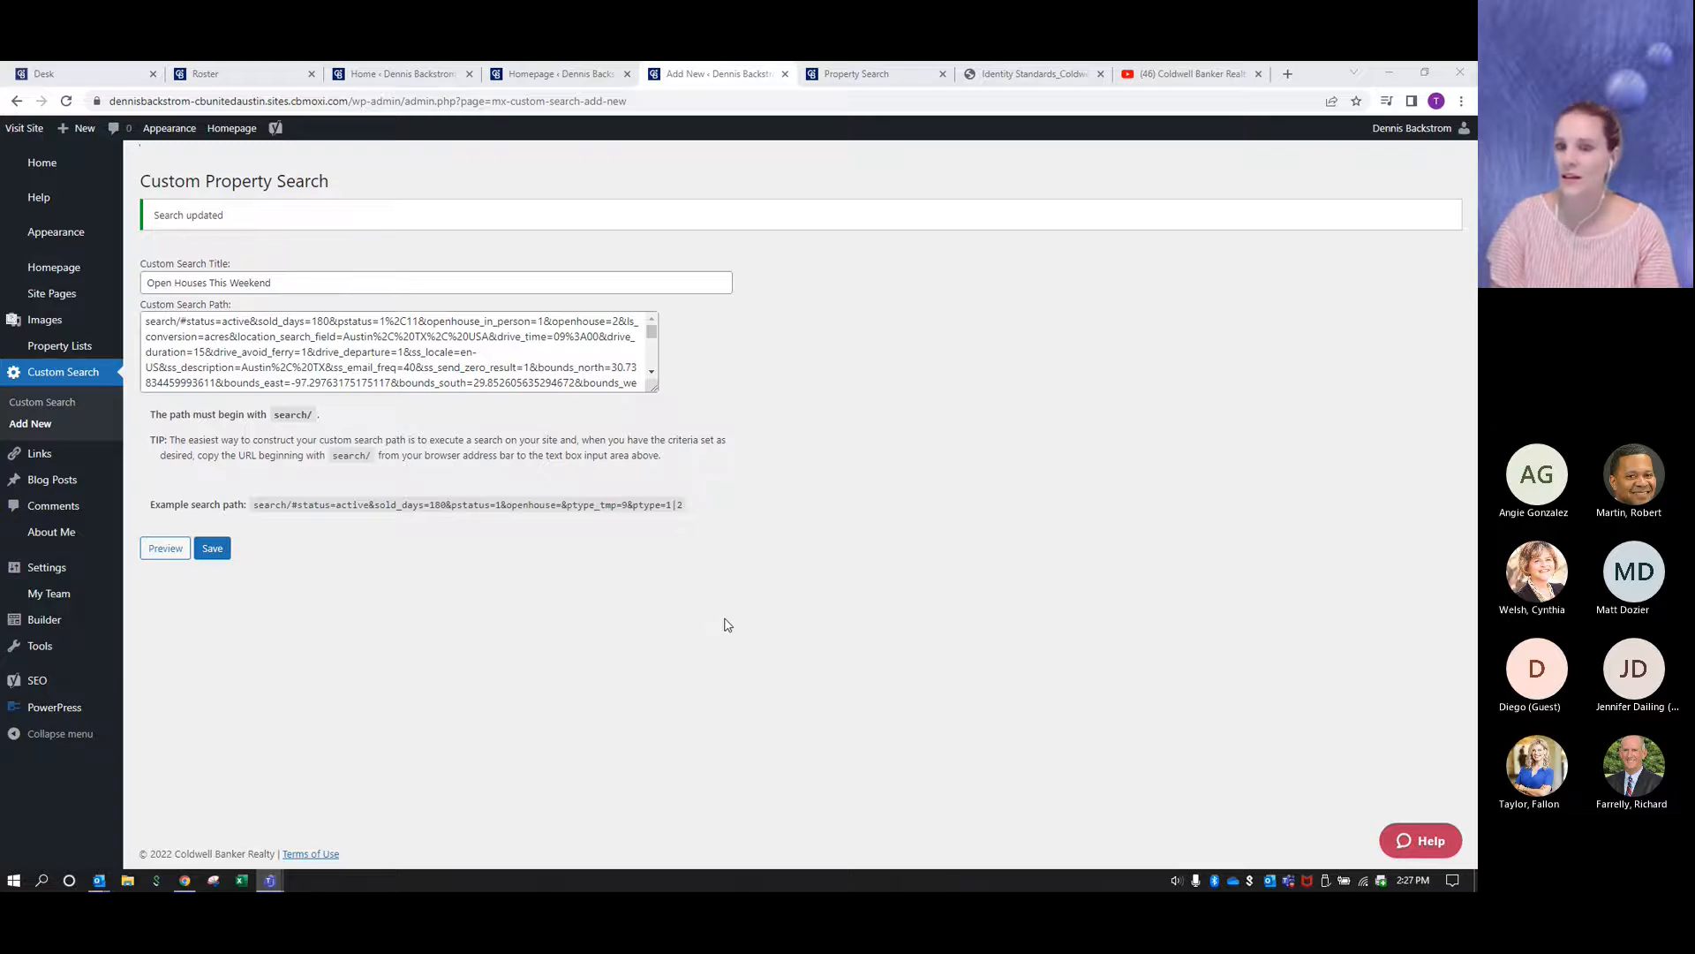
- Open the Homepage settings and choose Open Houses This Weekend as the Custom Search Module's results
{"action": "left_click", "coordinate": [57, 270]}
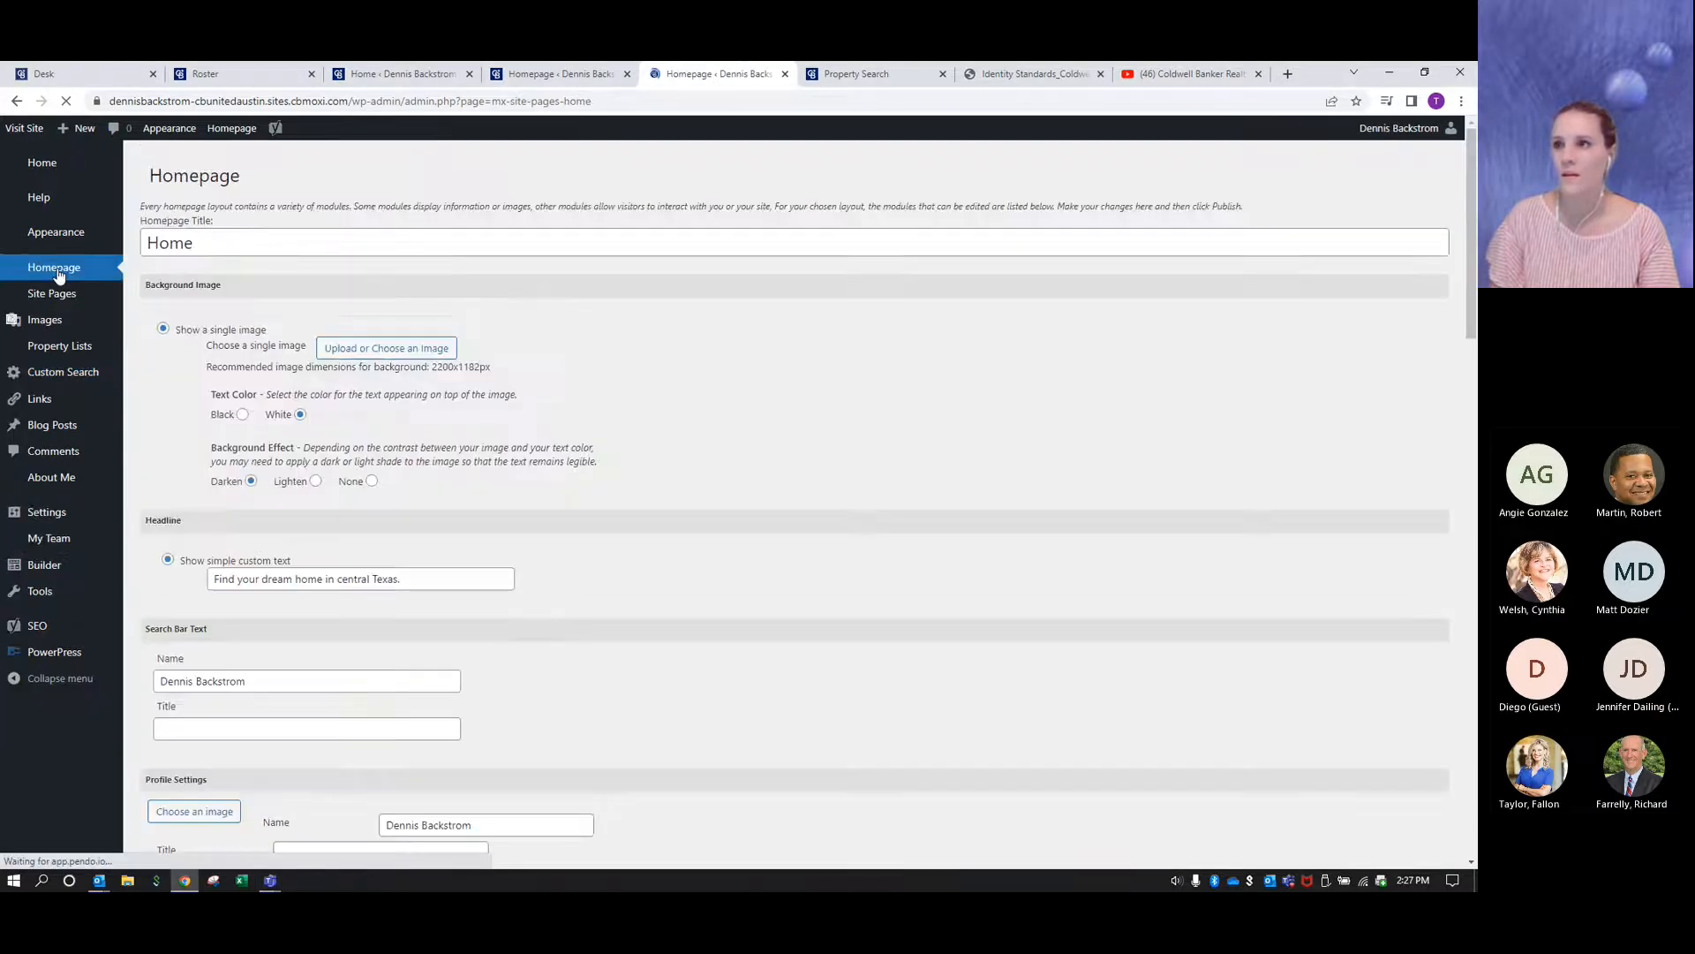
{"action": "scroll", "coordinate": [794, 416], "scroll_direction": "down", "scroll_amount": 15}
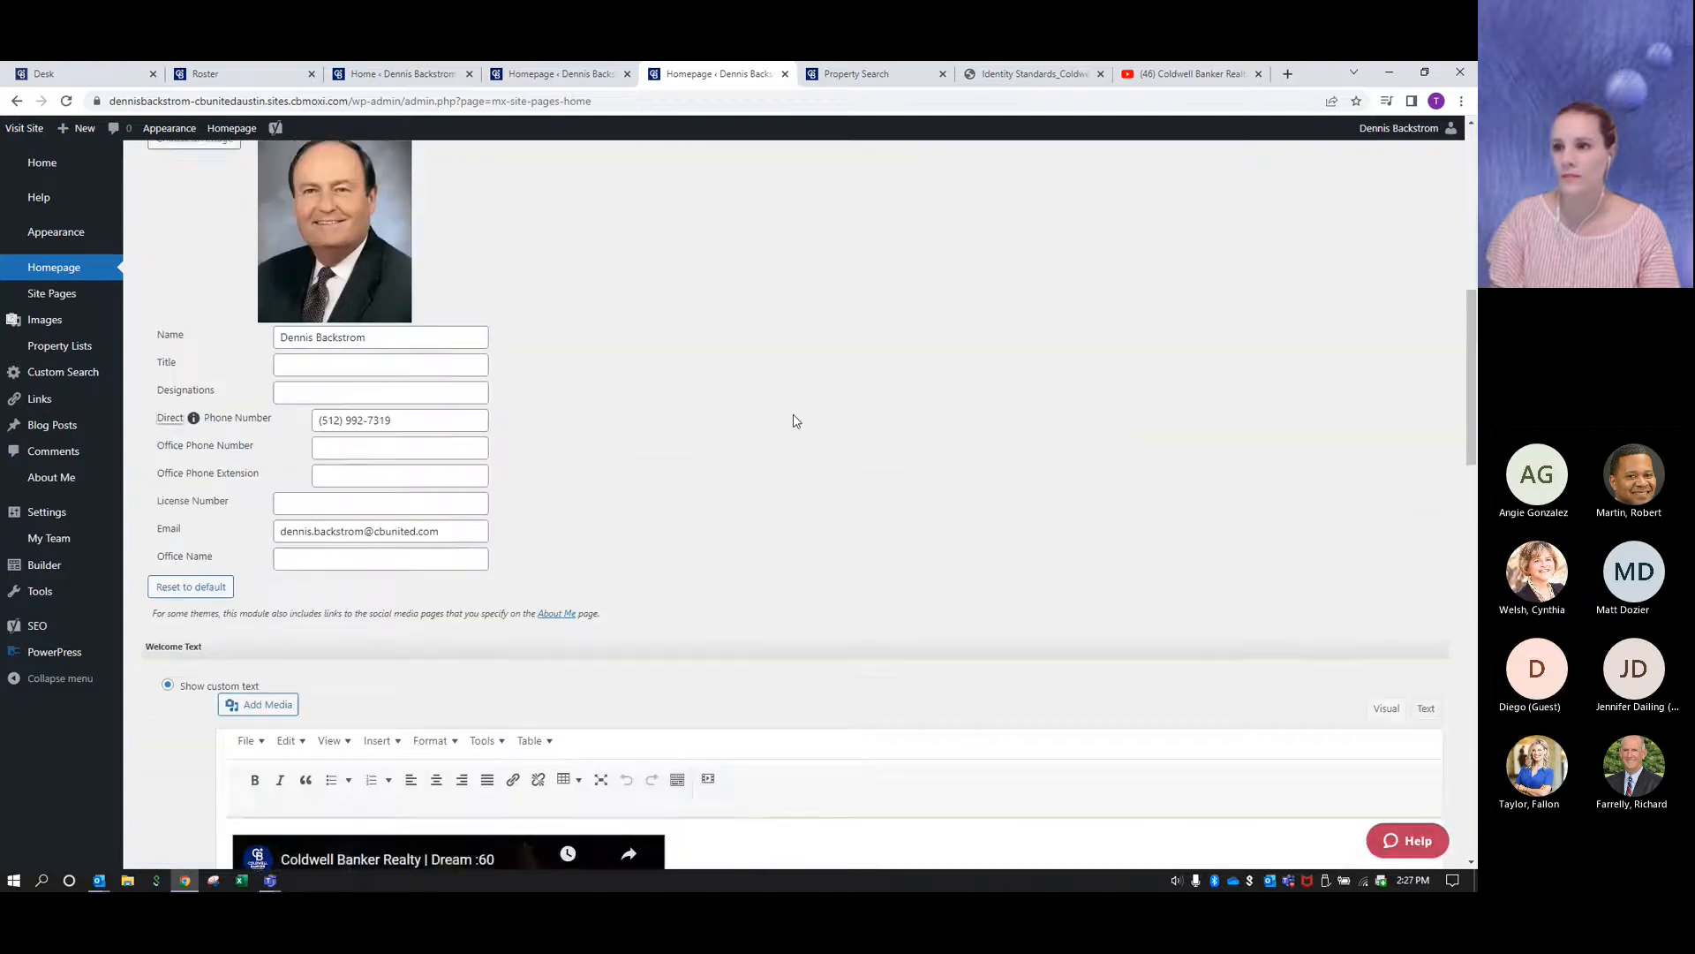
{"action": "scroll", "coordinate": [794, 420], "scroll_direction": "down", "scroll_amount": 3}
{"action": "scroll", "coordinate": [794, 420], "scroll_direction": "down", "scroll_amount": 1}
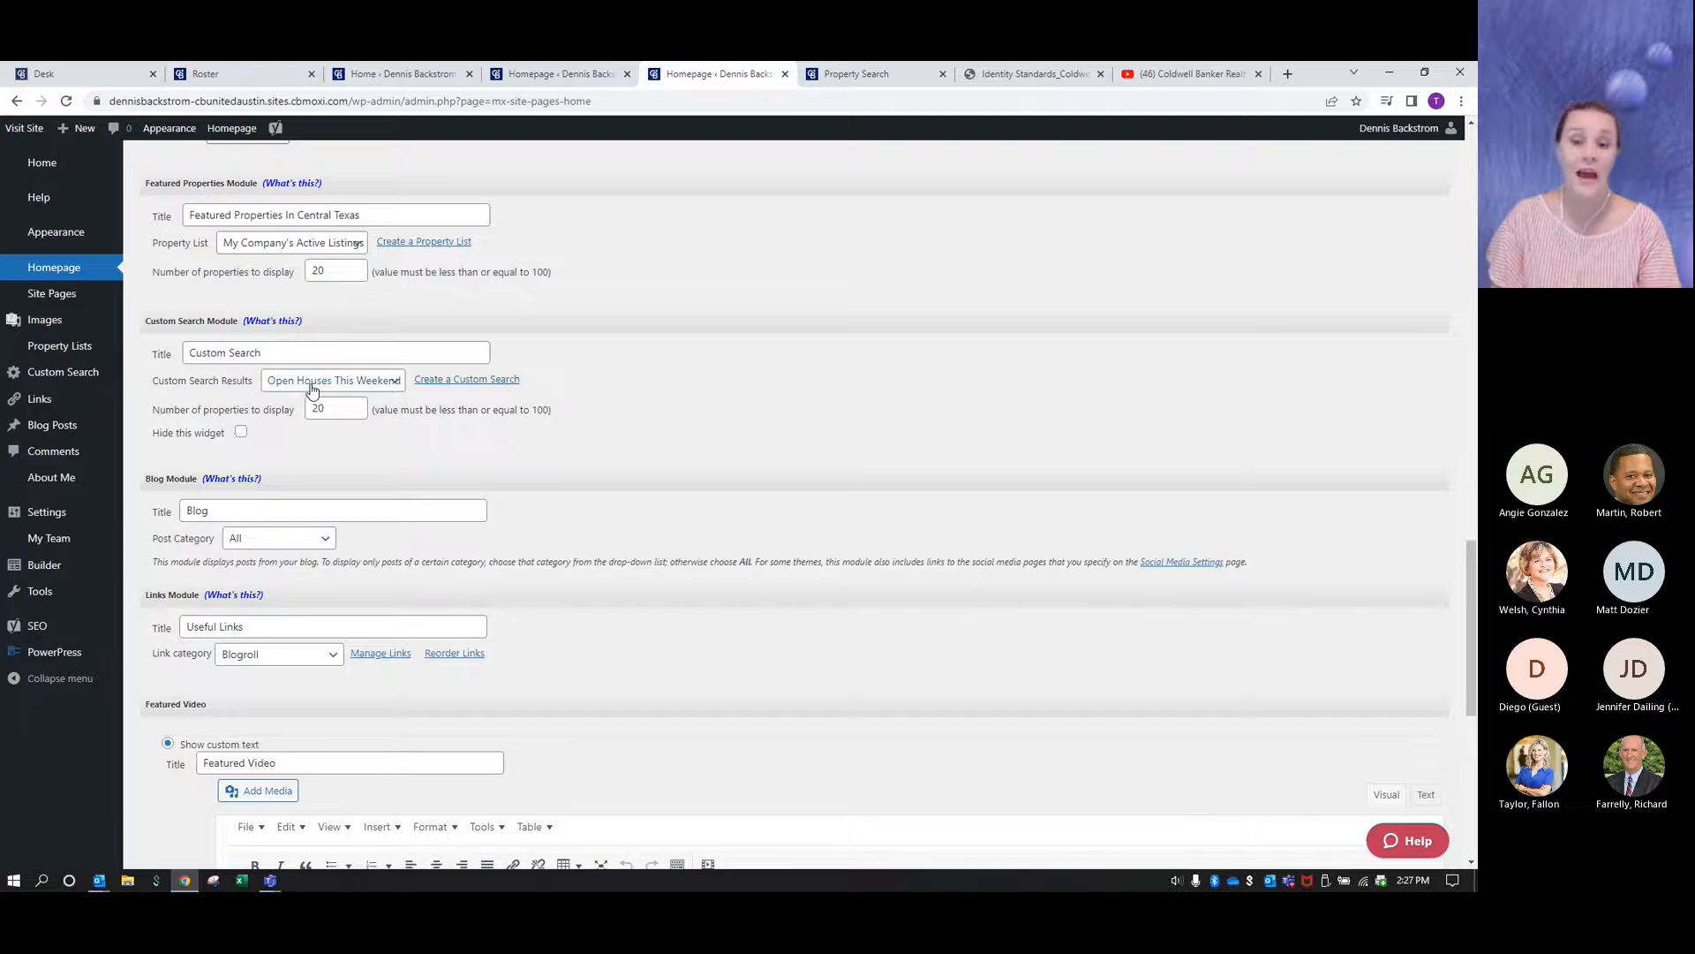
{"action": "left_click", "coordinate": [389, 383]}
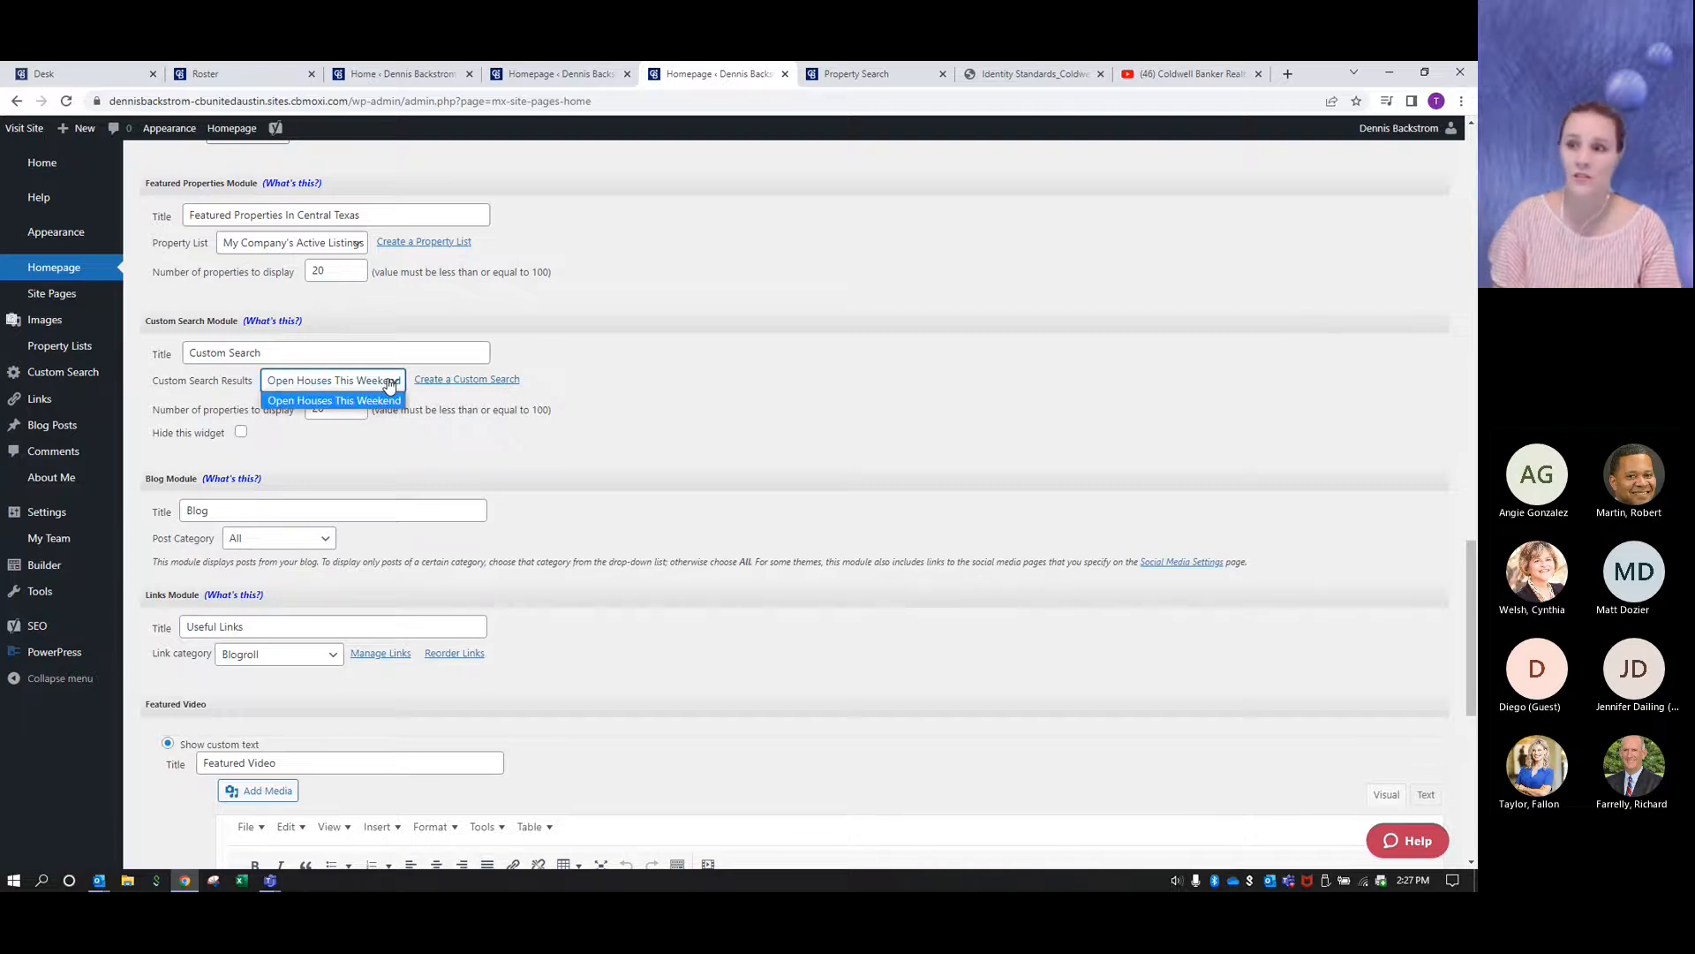
{"action": "left_click", "coordinate": [315, 402]}
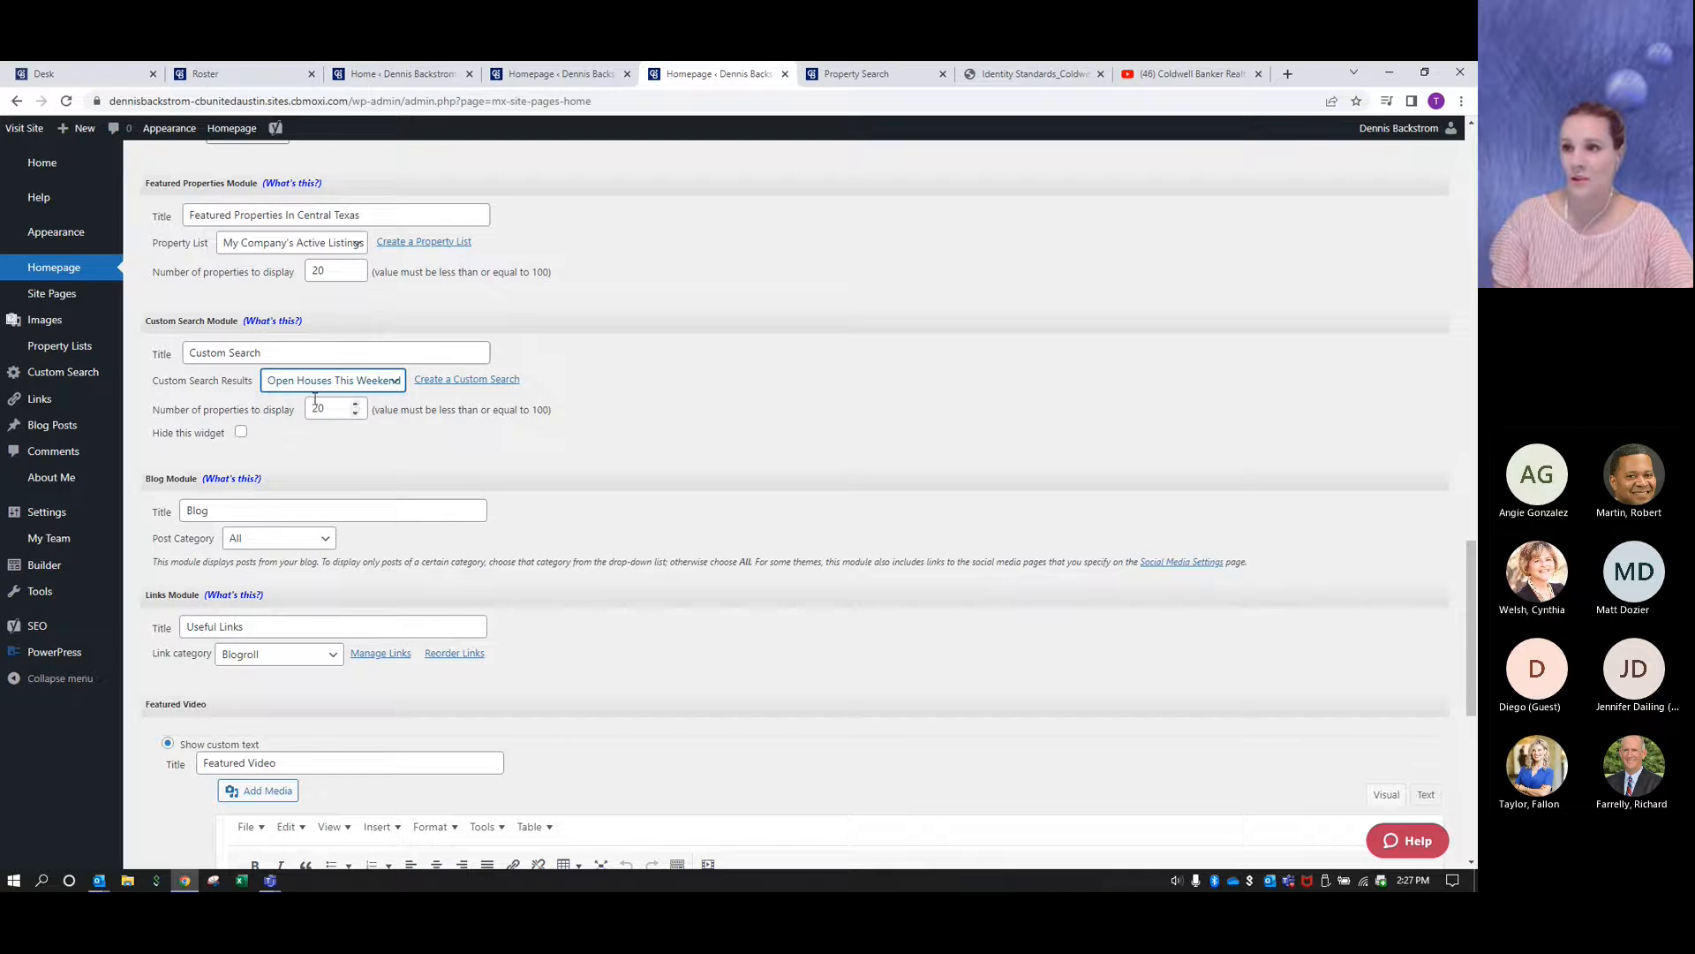
- Set the Custom Search Module's title to "Open Houses This Weekend" and publish the homepage
{"action": "left_click_drag", "start_coordinate": [270, 353], "coordinate": [159, 356]}
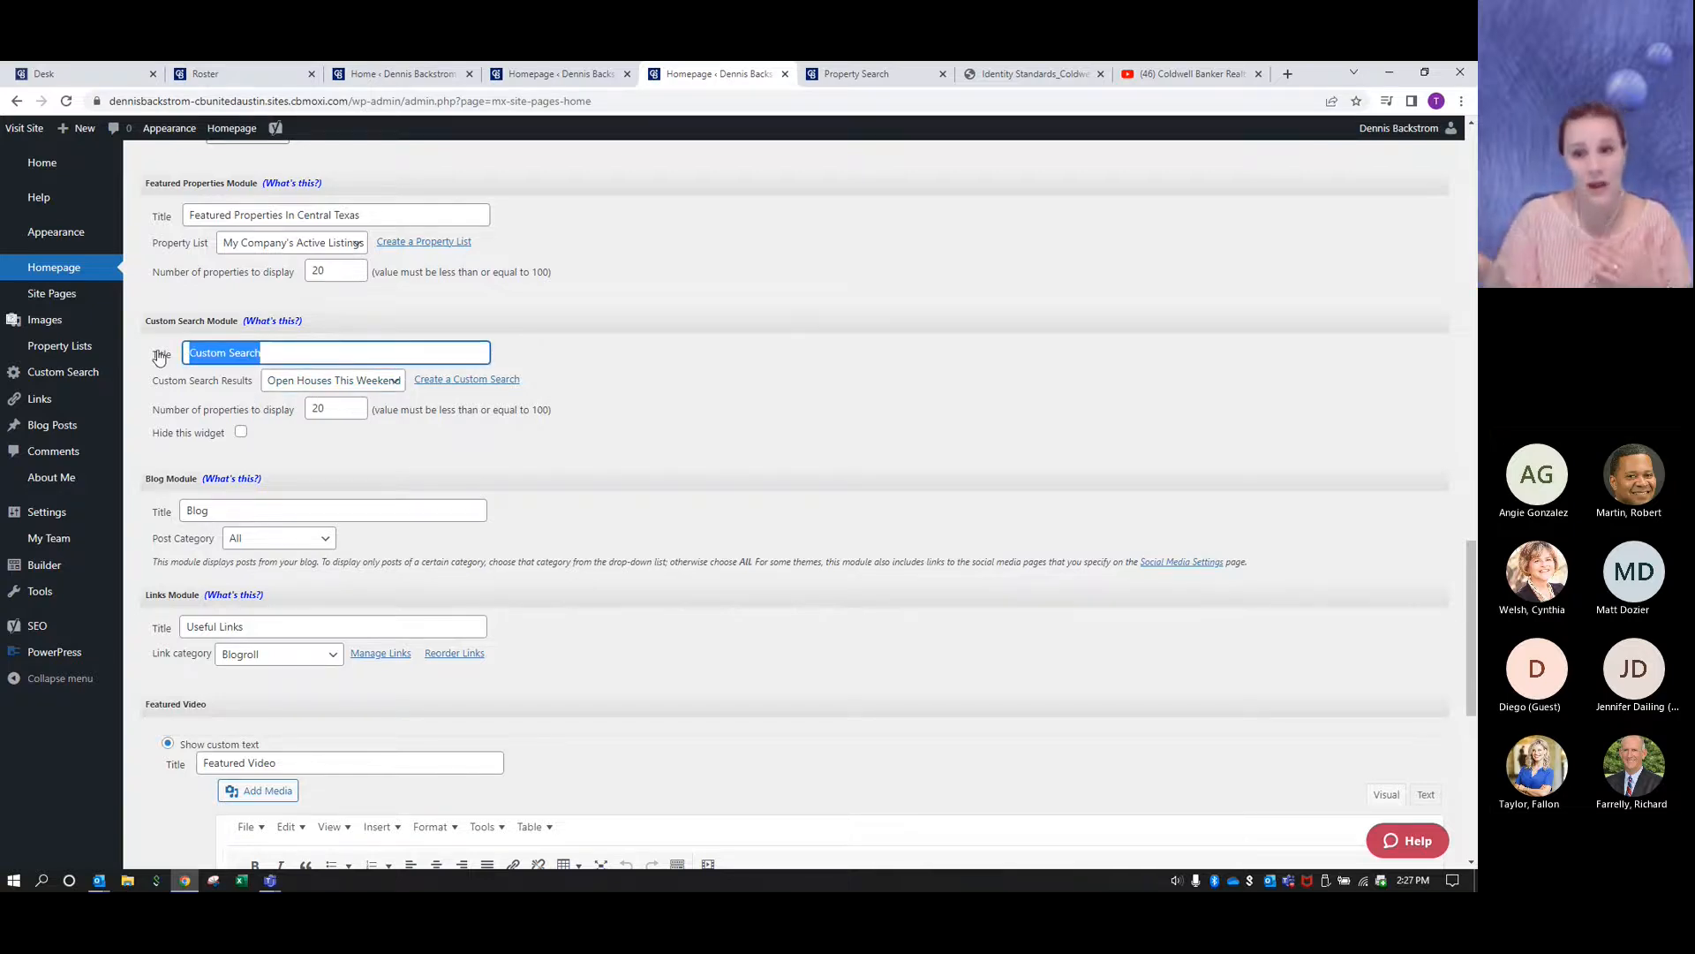
{"action": "type", "text": "Ope"}
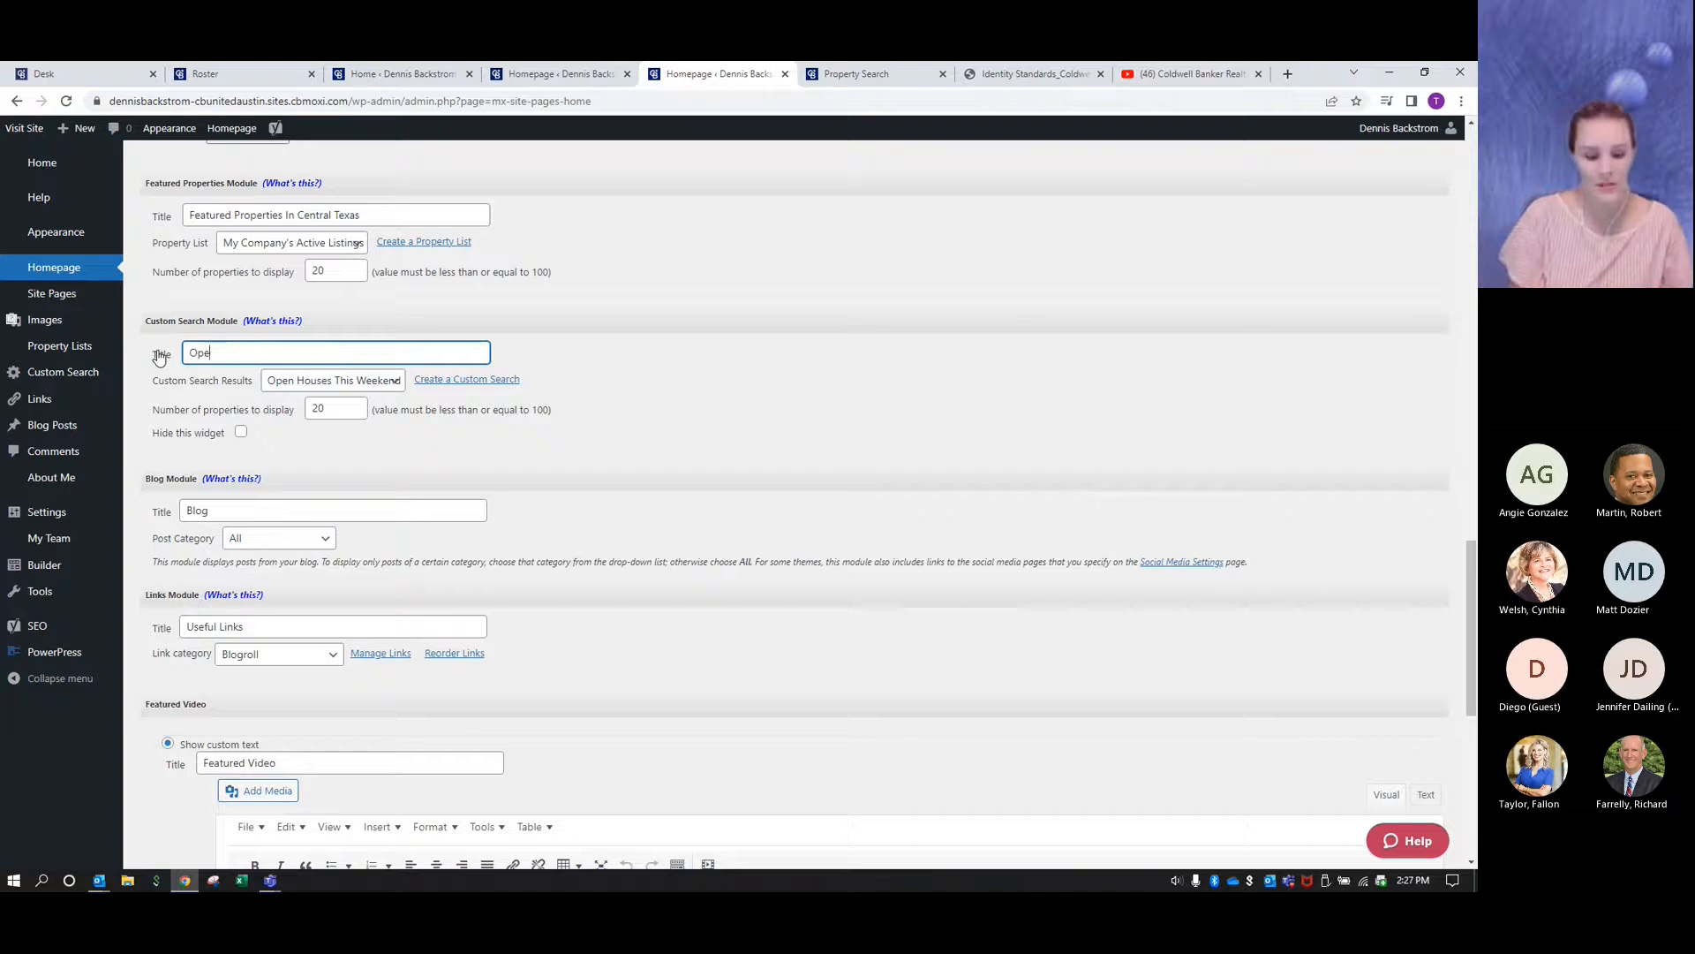
{"action": "type", "text": "n Hou"}
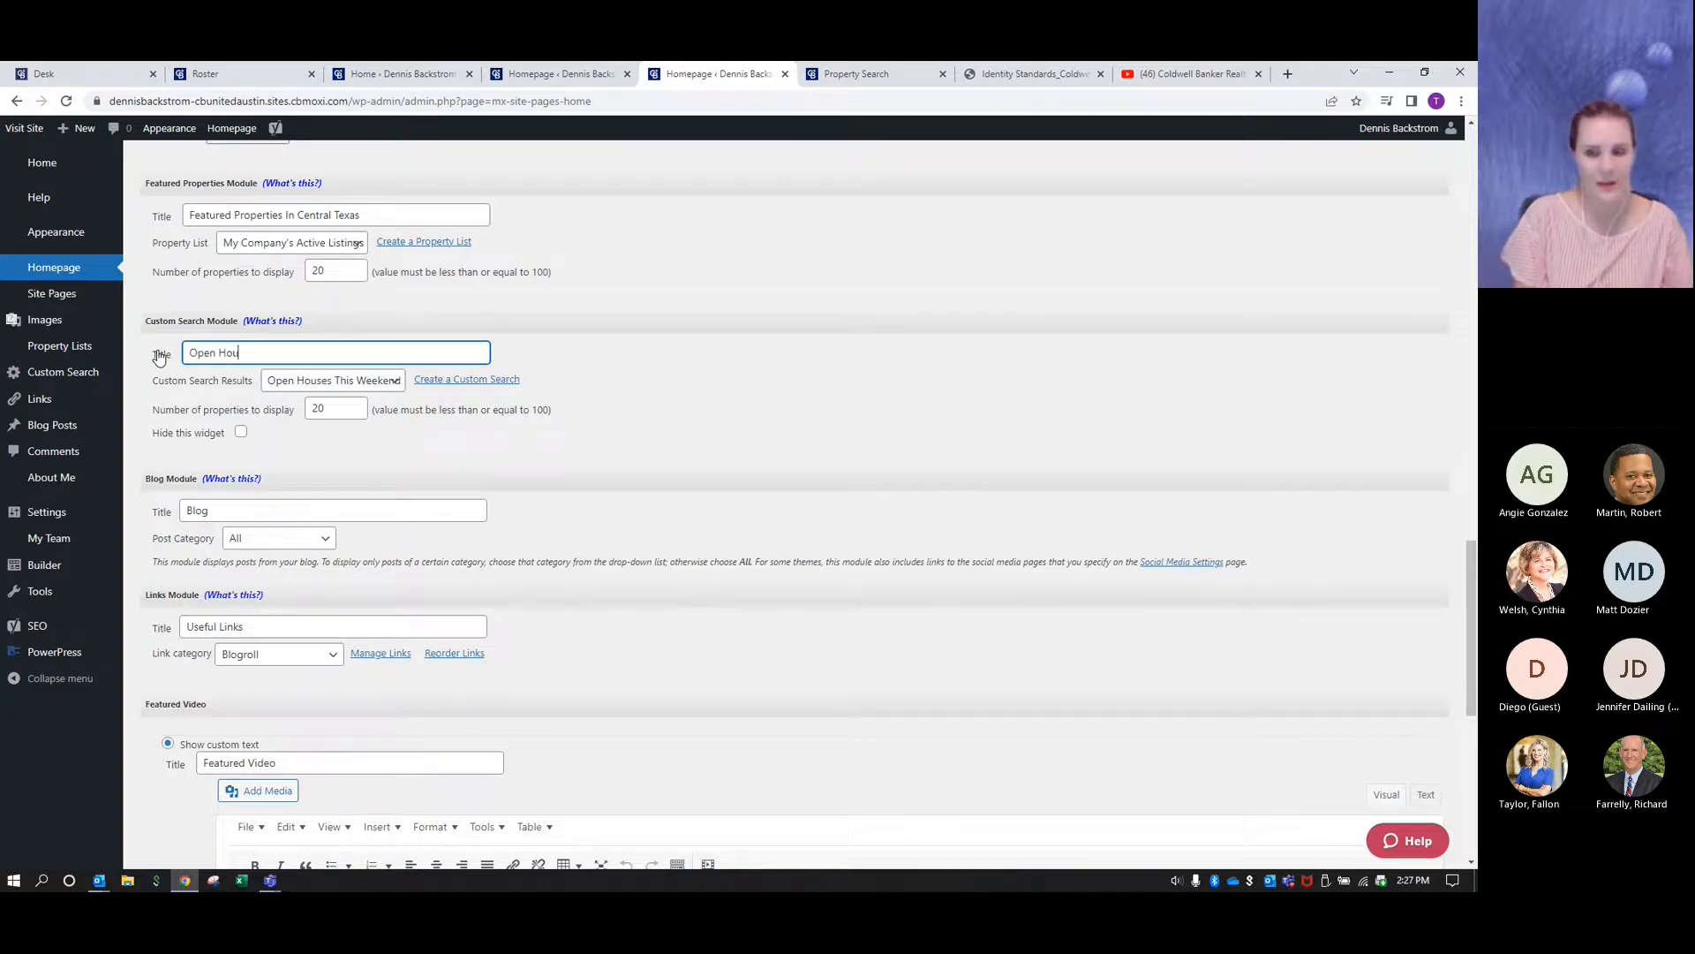
{"action": "type", "text": "ses This Weekend"}
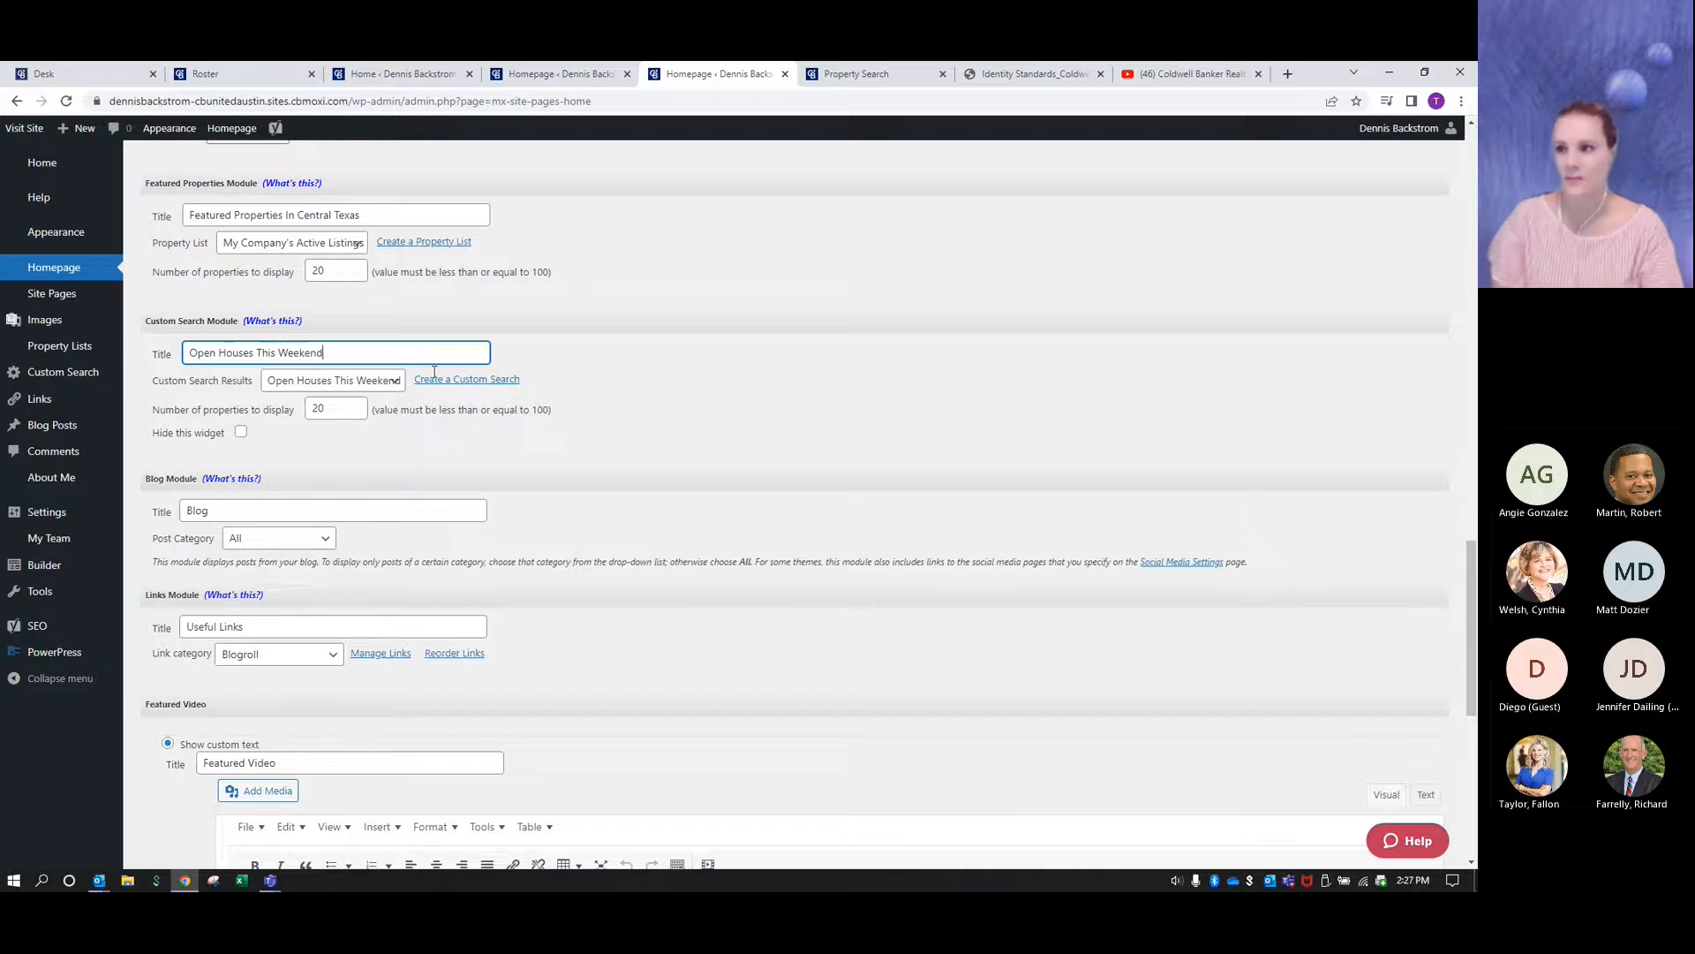
{"action": "left_click", "coordinate": [880, 388]}
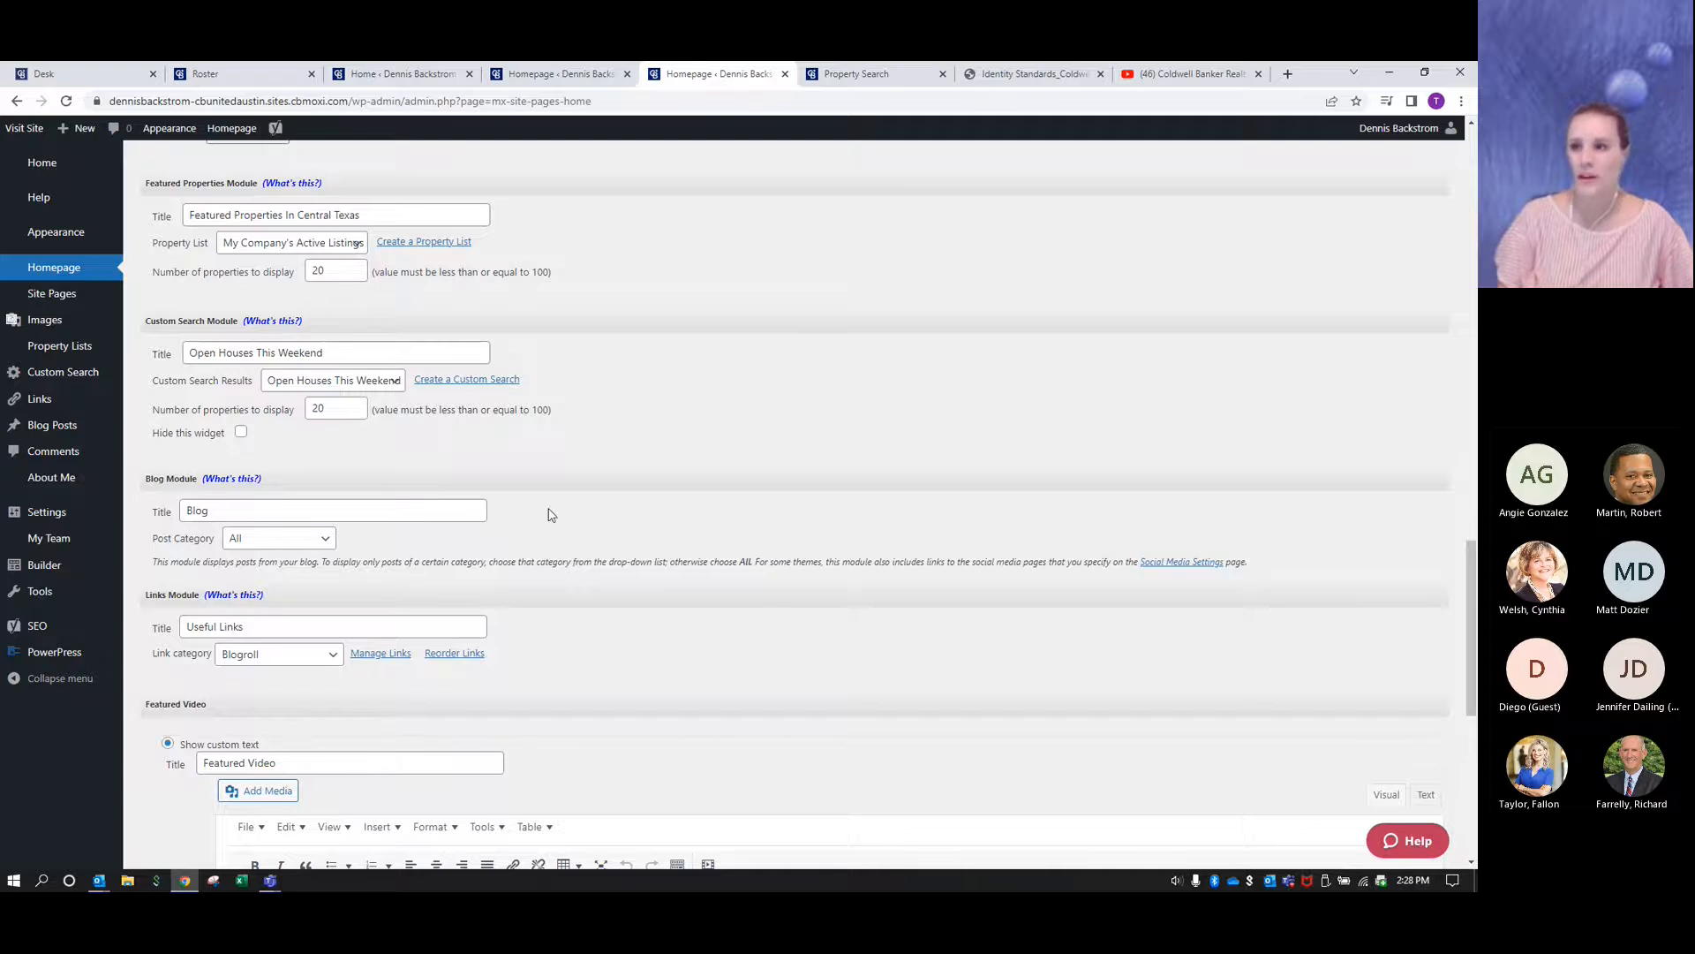
{"action": "scroll", "coordinate": [755, 614], "scroll_direction": "down", "scroll_amount": 7}
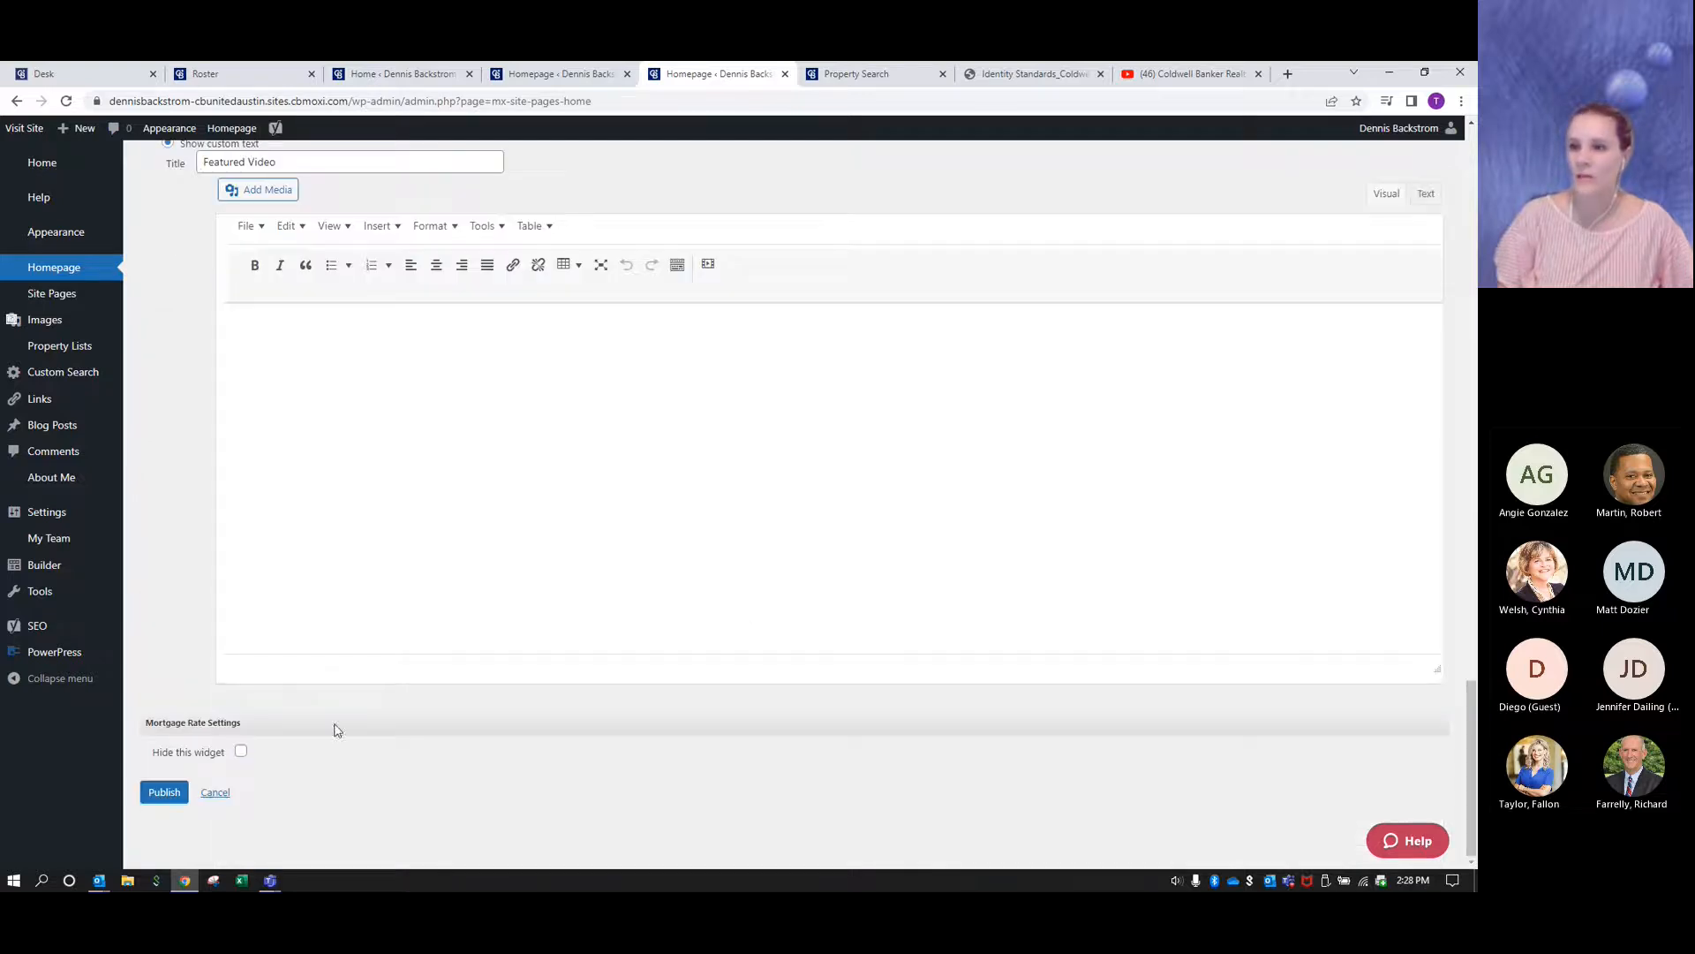
{"action": "left_click", "coordinate": [164, 793]}
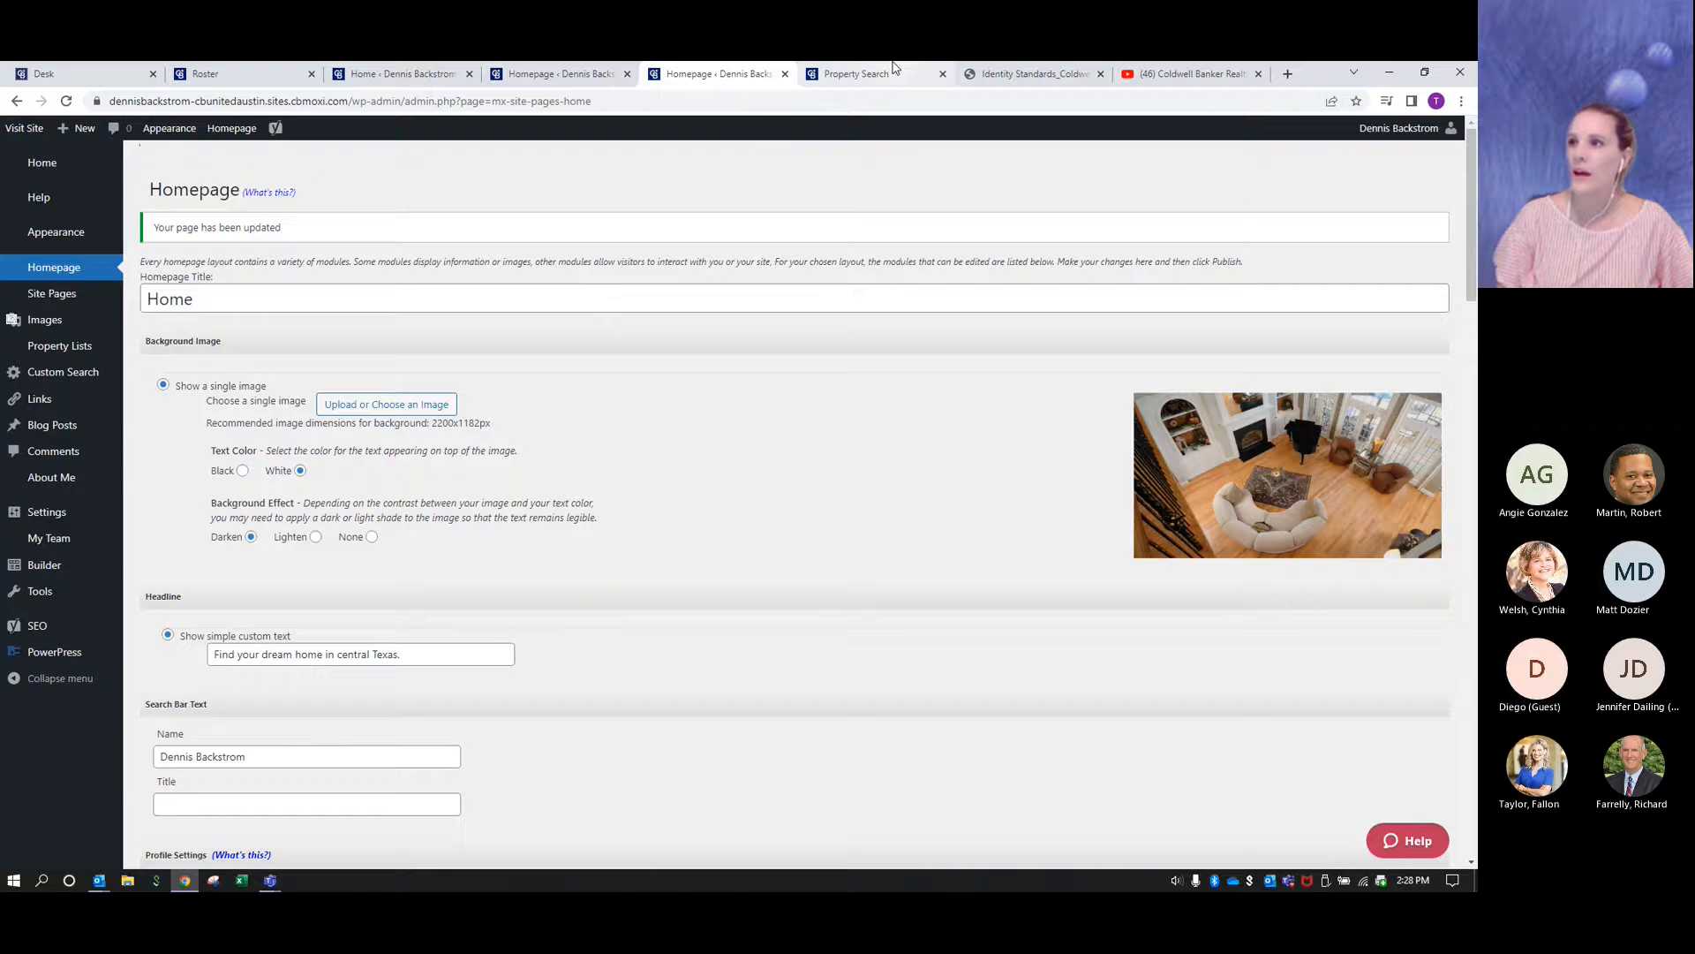
- Open the live site's home page and browse through the listings in its Open Houses This Weekend section
{"action": "left_click", "coordinate": [895, 71]}
{"action": "left_click", "coordinate": [761, 271]}
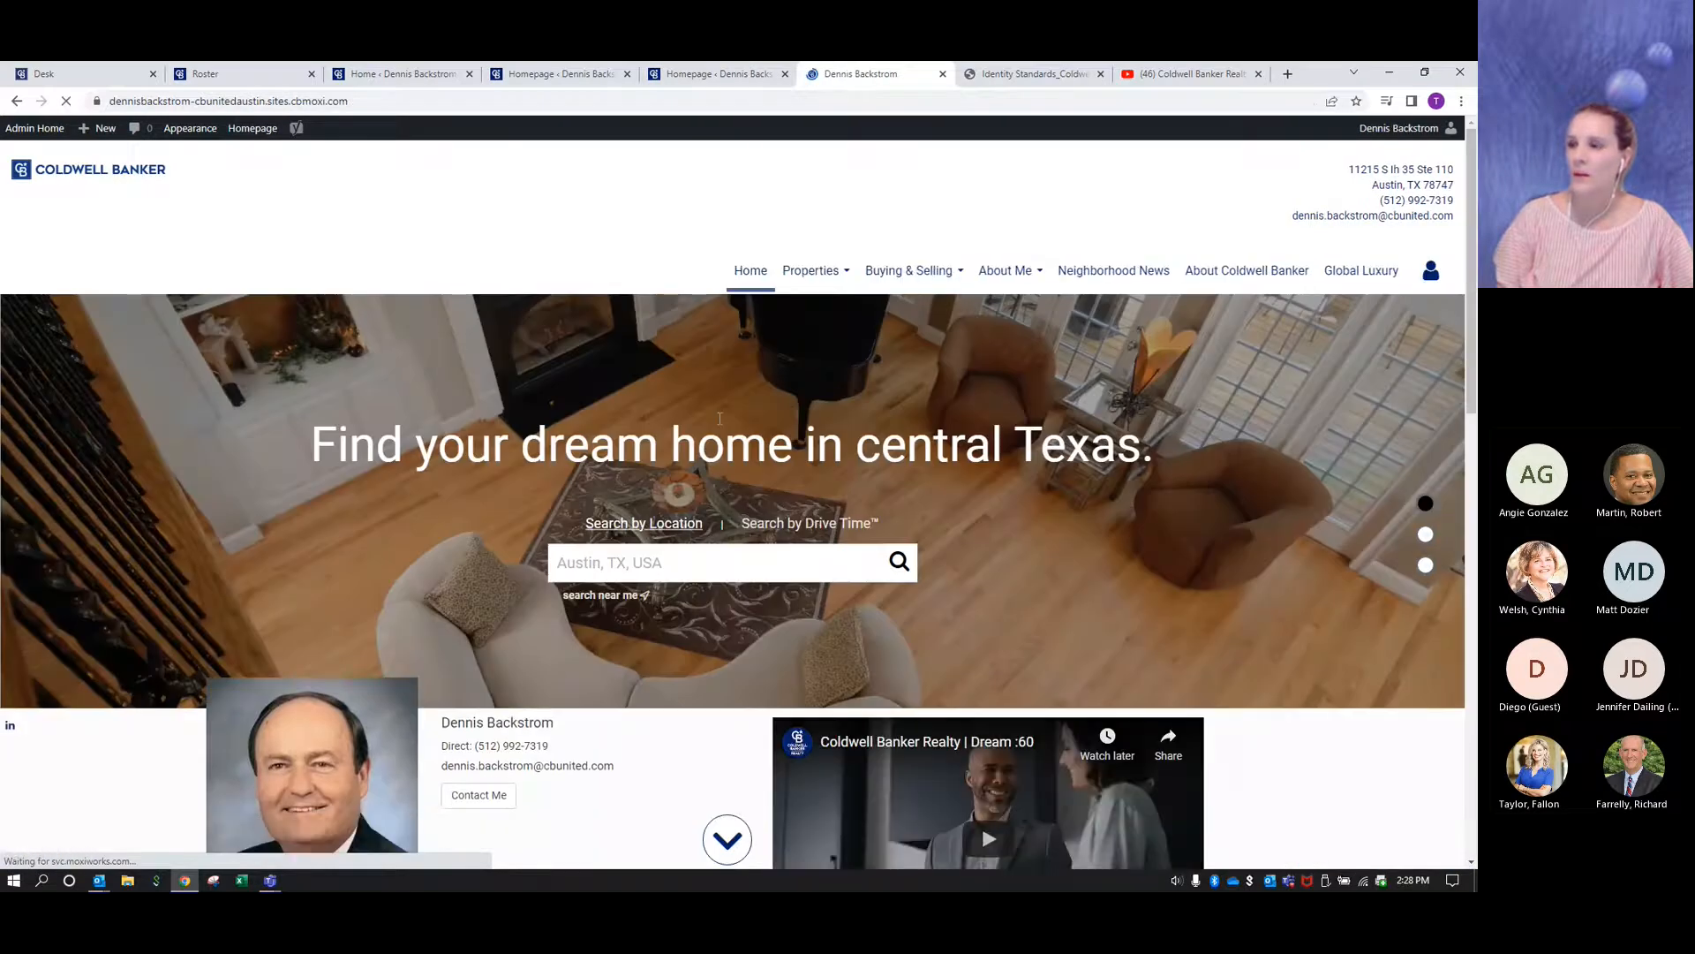
{"action": "scroll", "coordinate": [694, 353], "scroll_direction": "down", "scroll_amount": 5}
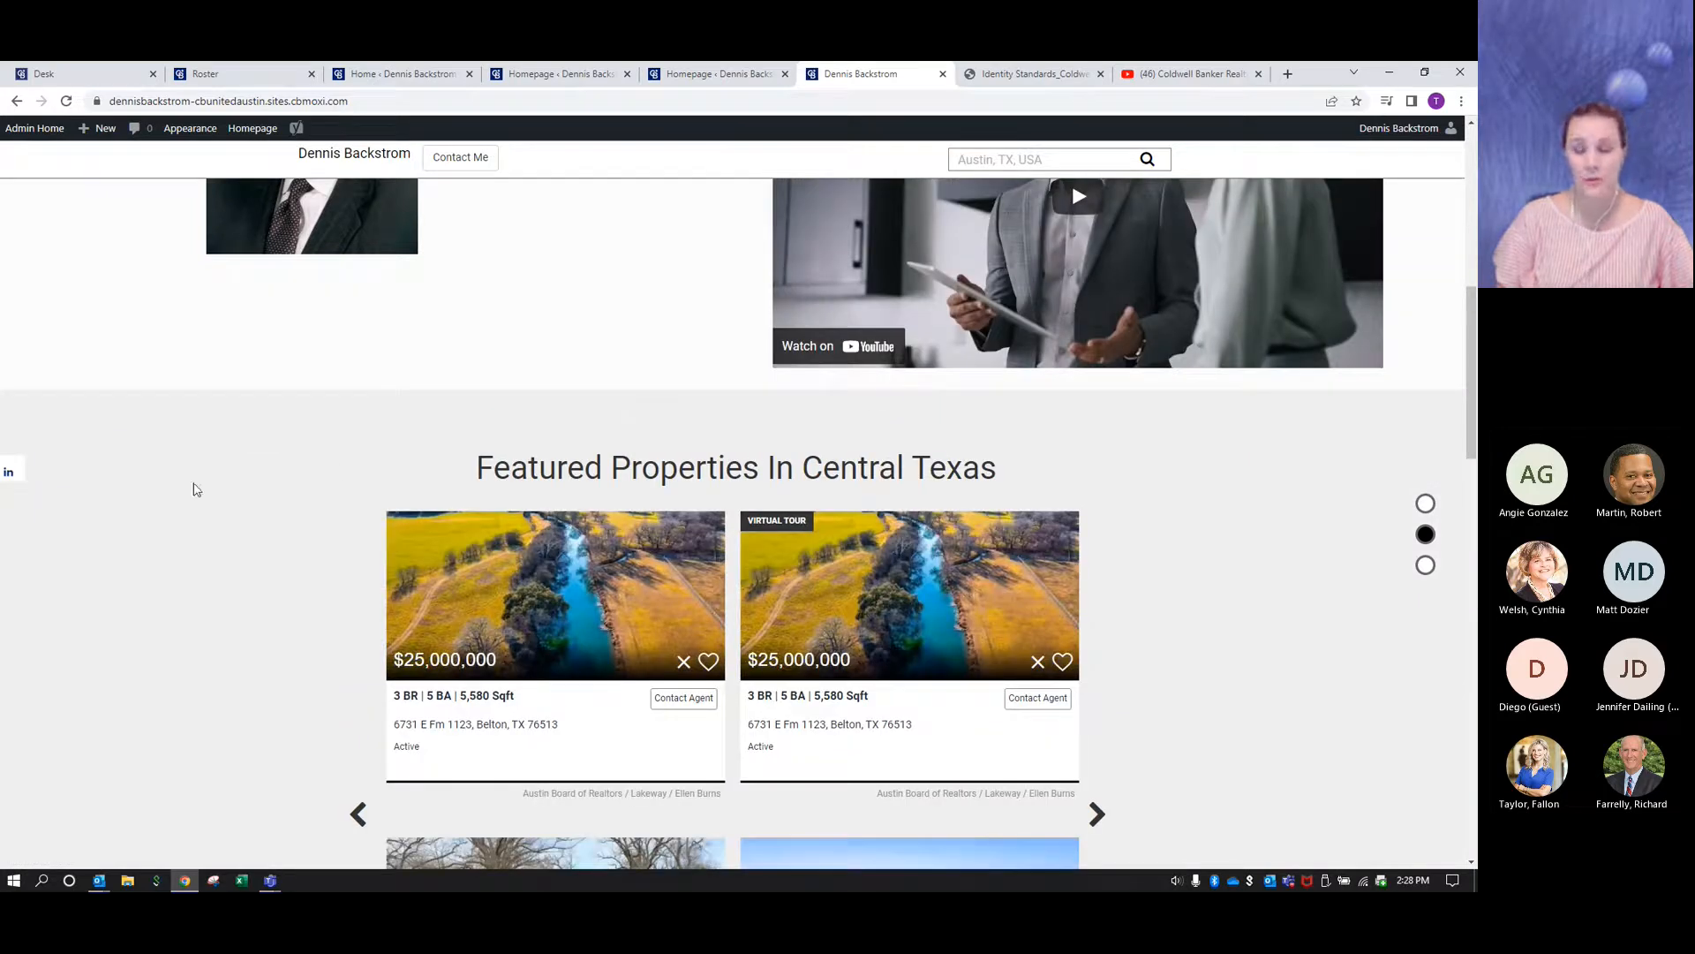
{"action": "scroll", "coordinate": [196, 489], "scroll_direction": "down", "scroll_amount": 1}
{"action": "scroll", "coordinate": [196, 489], "scroll_direction": "down", "scroll_amount": 5}
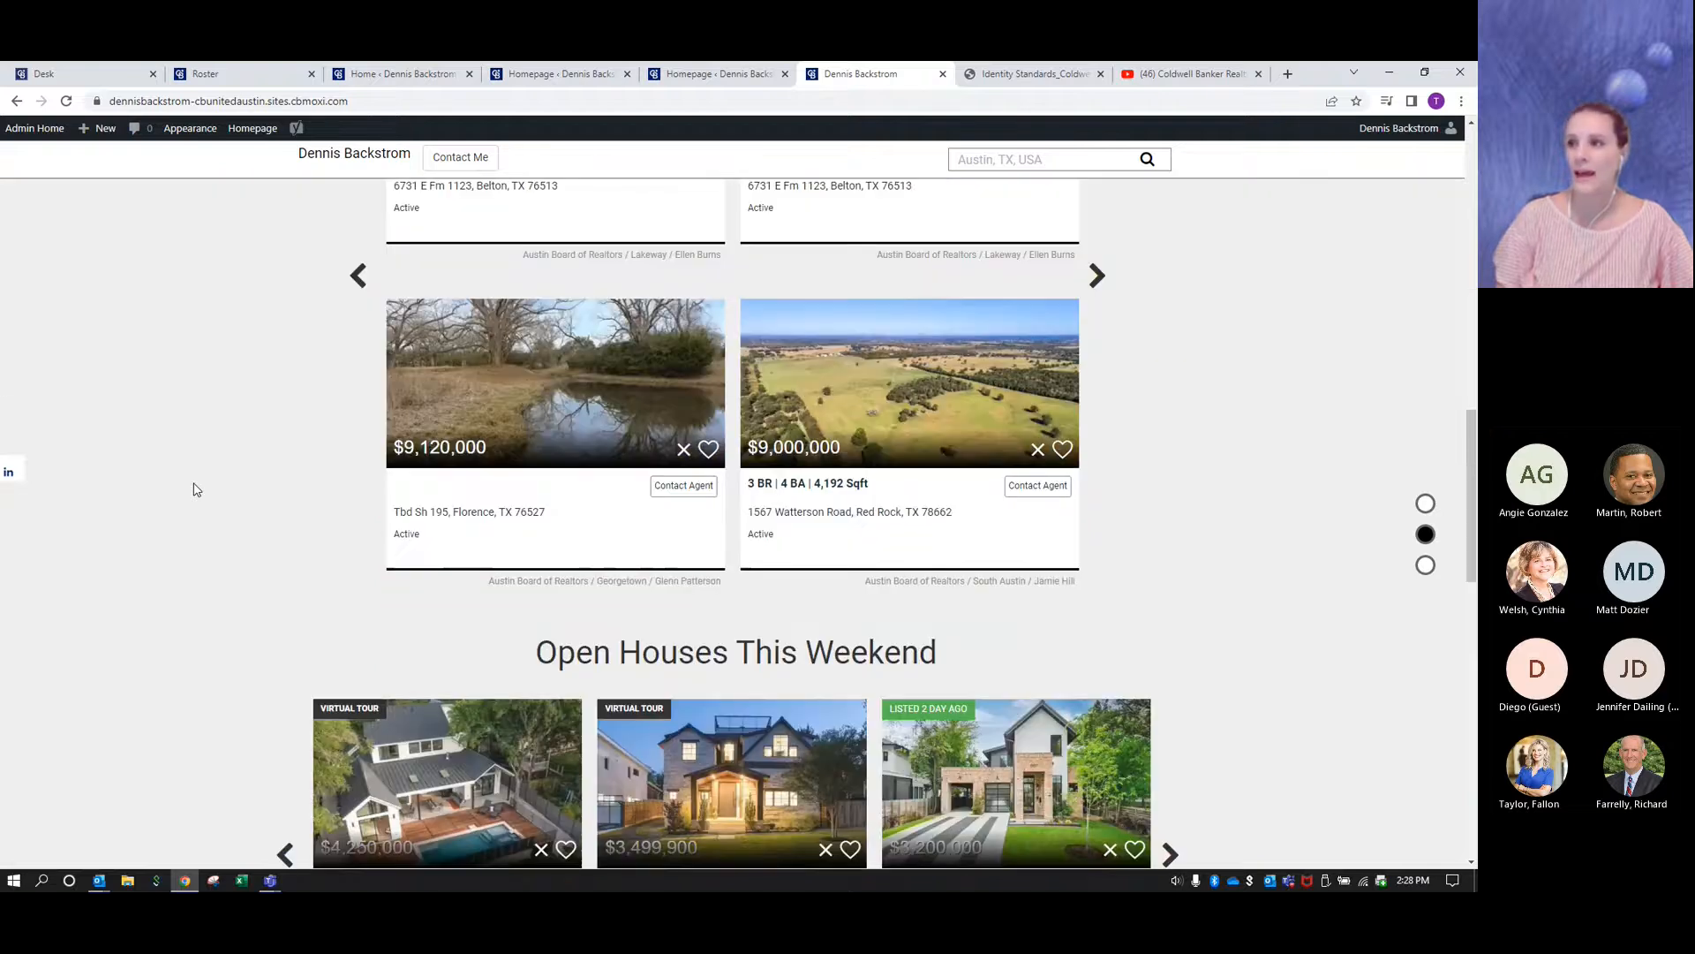
{"action": "scroll", "coordinate": [196, 489], "scroll_direction": "down", "scroll_amount": 4}
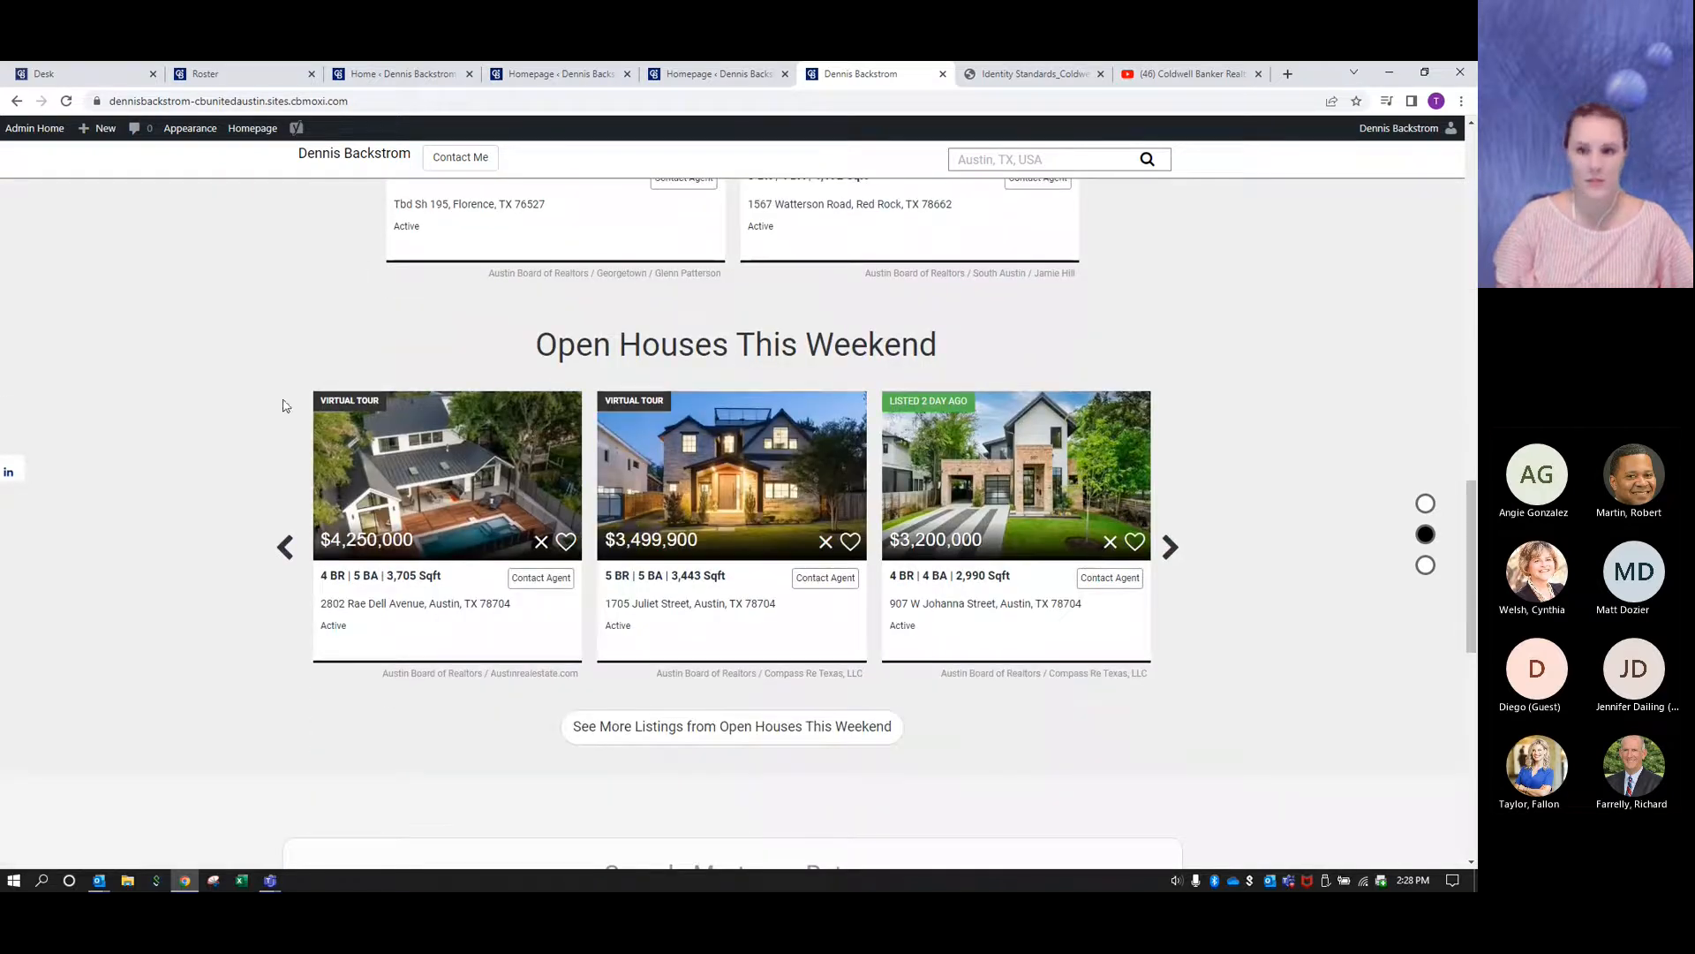
{"action": "left_click", "coordinate": [1170, 548]}
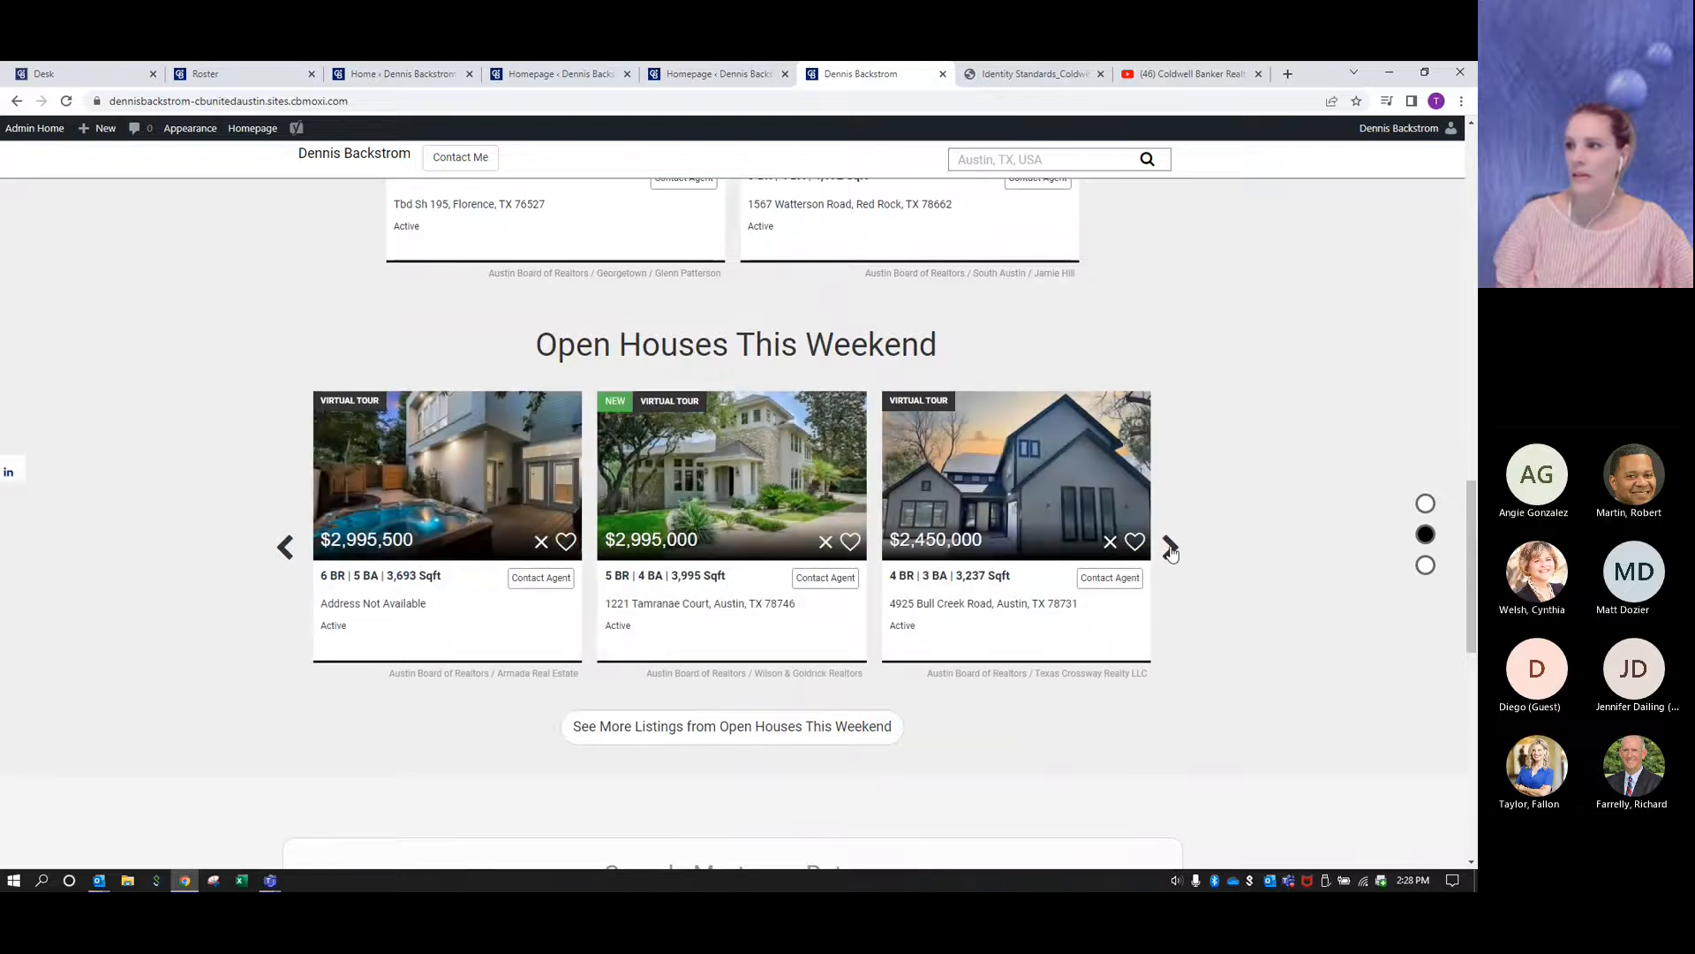
{"action": "left_click", "coordinate": [1171, 548]}
{"action": "left_click", "coordinate": [1170, 549]}
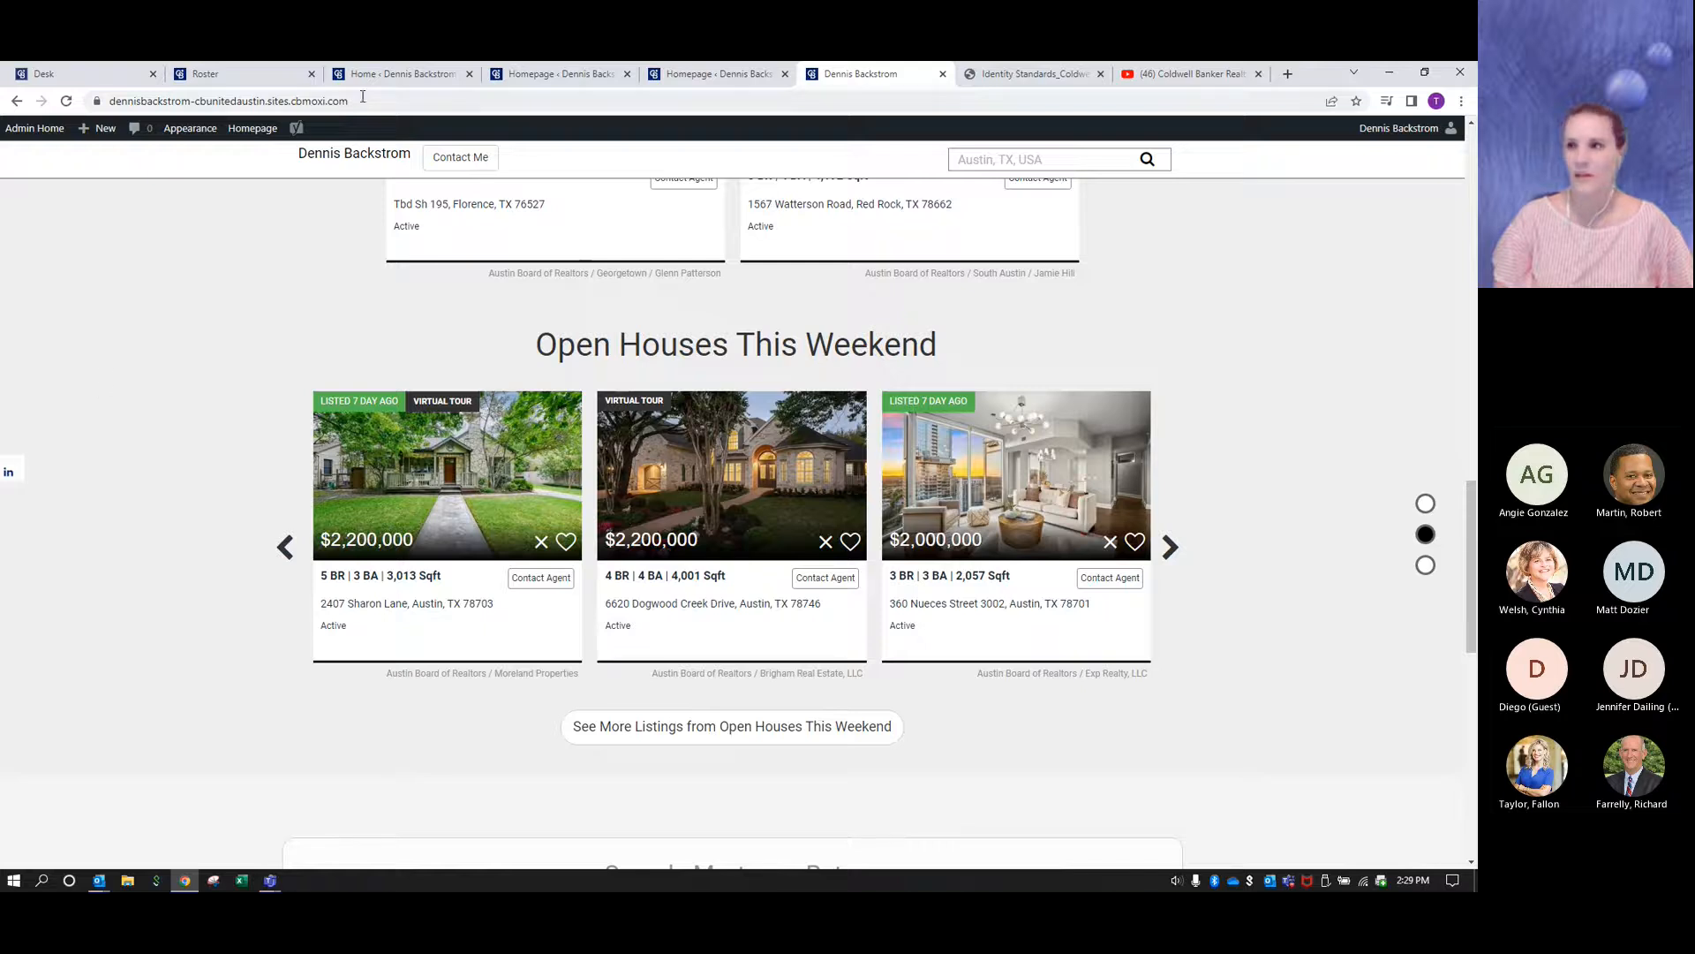
- Return to the Homepage settings and review the Blog, Links and Featured Video modules below the Custom Search Module
{"action": "left_click", "coordinate": [723, 74]}
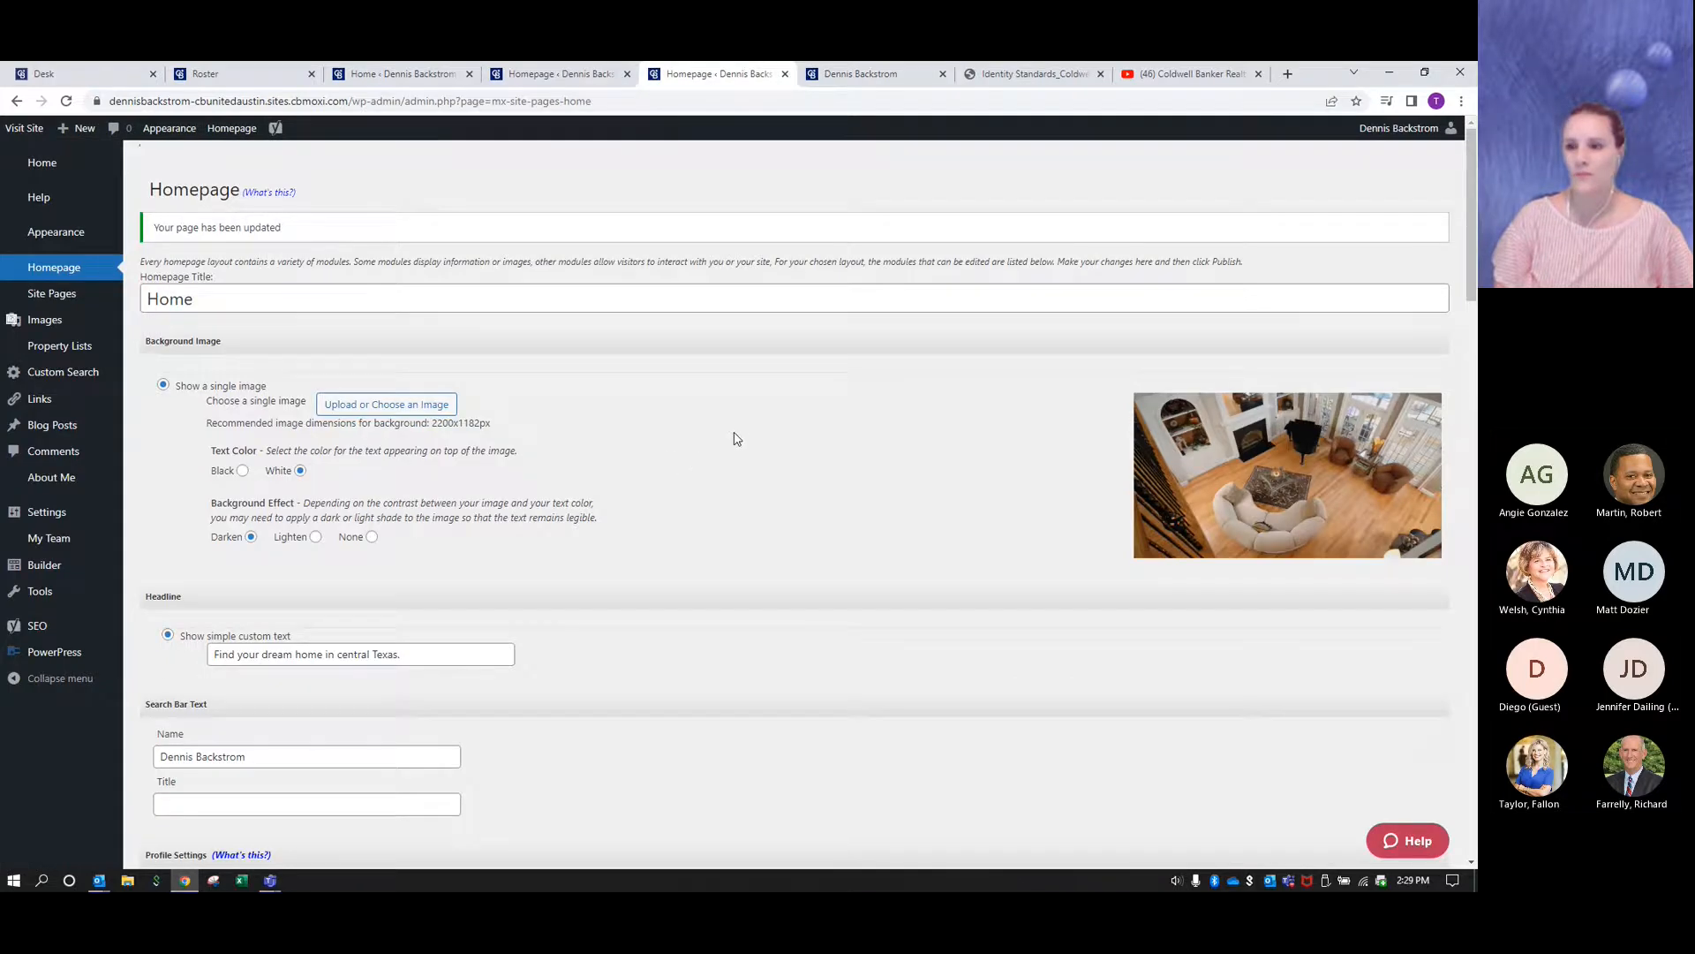
{"action": "scroll", "coordinate": [738, 439], "scroll_direction": "down", "scroll_amount": 15}
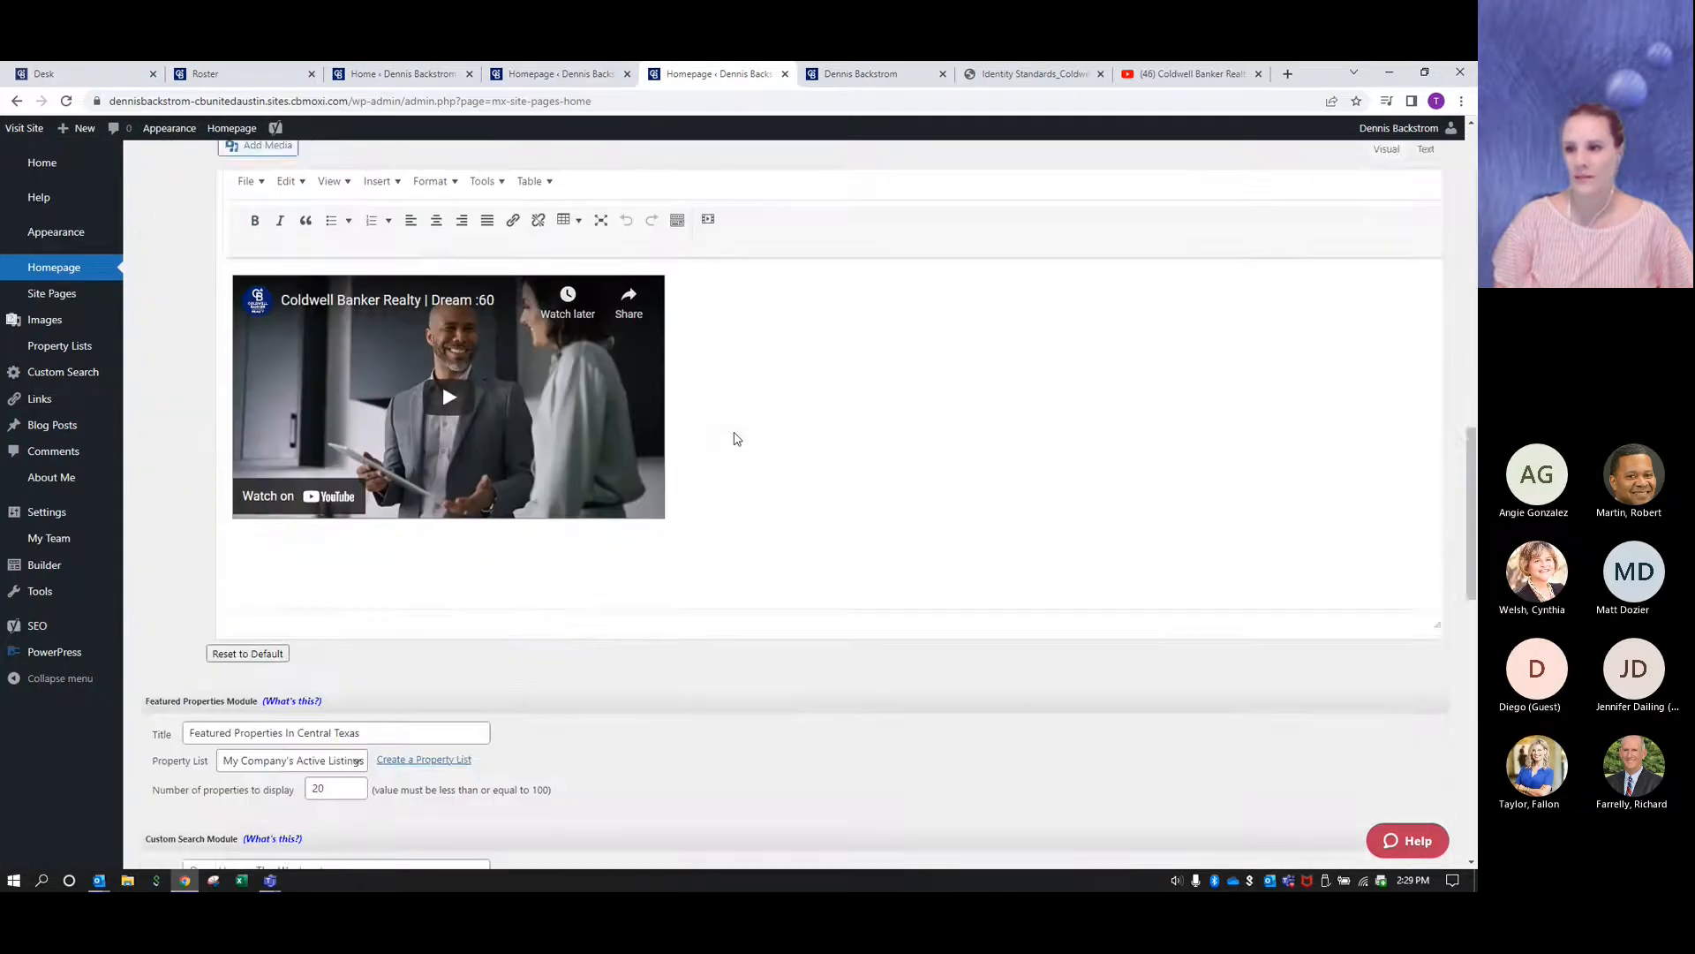
{"action": "scroll", "coordinate": [737, 439], "scroll_direction": "down", "scroll_amount": 7}
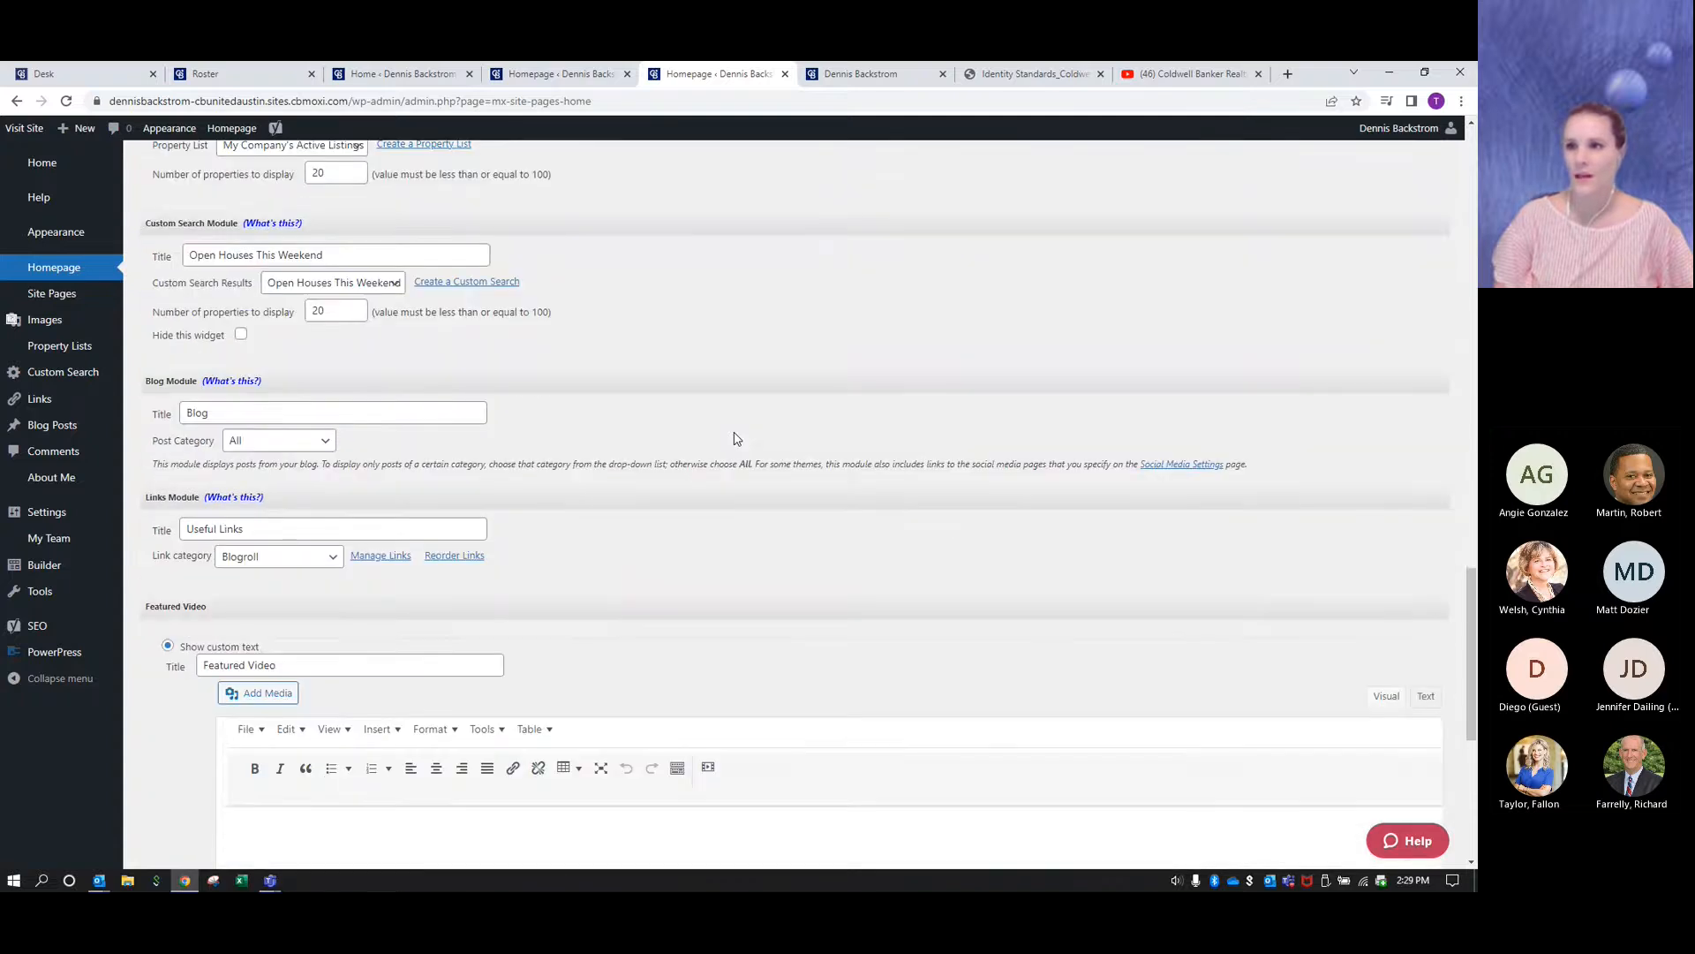
{"action": "scroll", "coordinate": [738, 438], "scroll_direction": "down", "scroll_amount": 1}
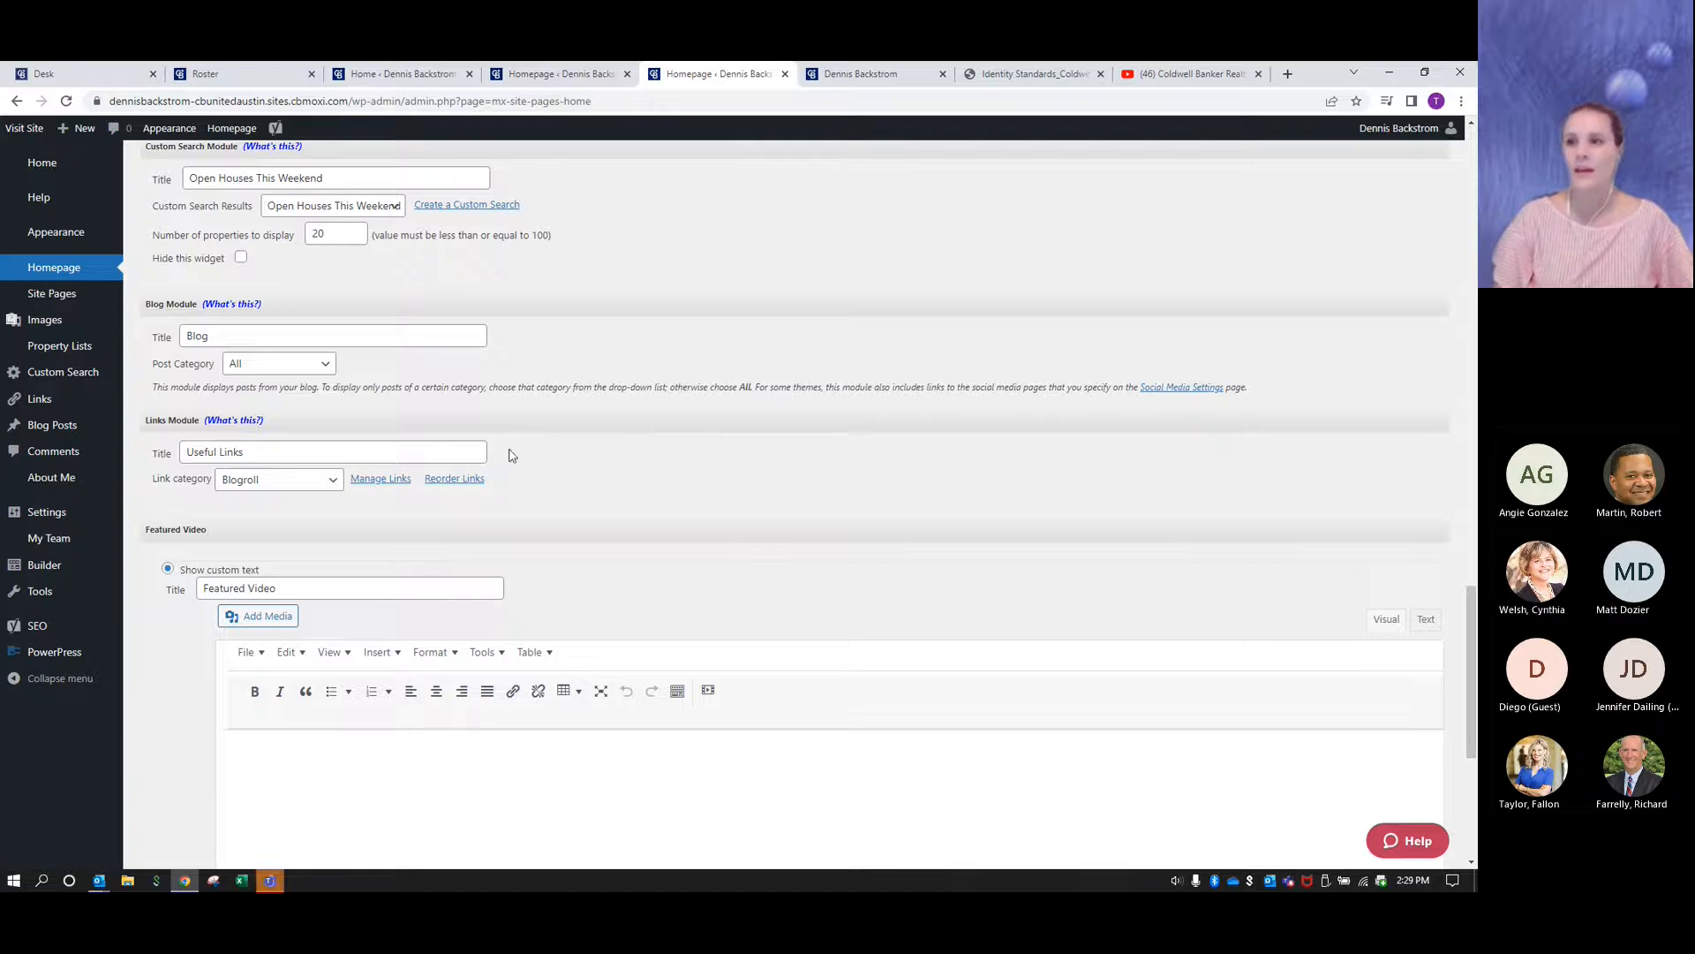
{"action": "scroll", "coordinate": [654, 498], "scroll_direction": "down", "scroll_amount": 1}
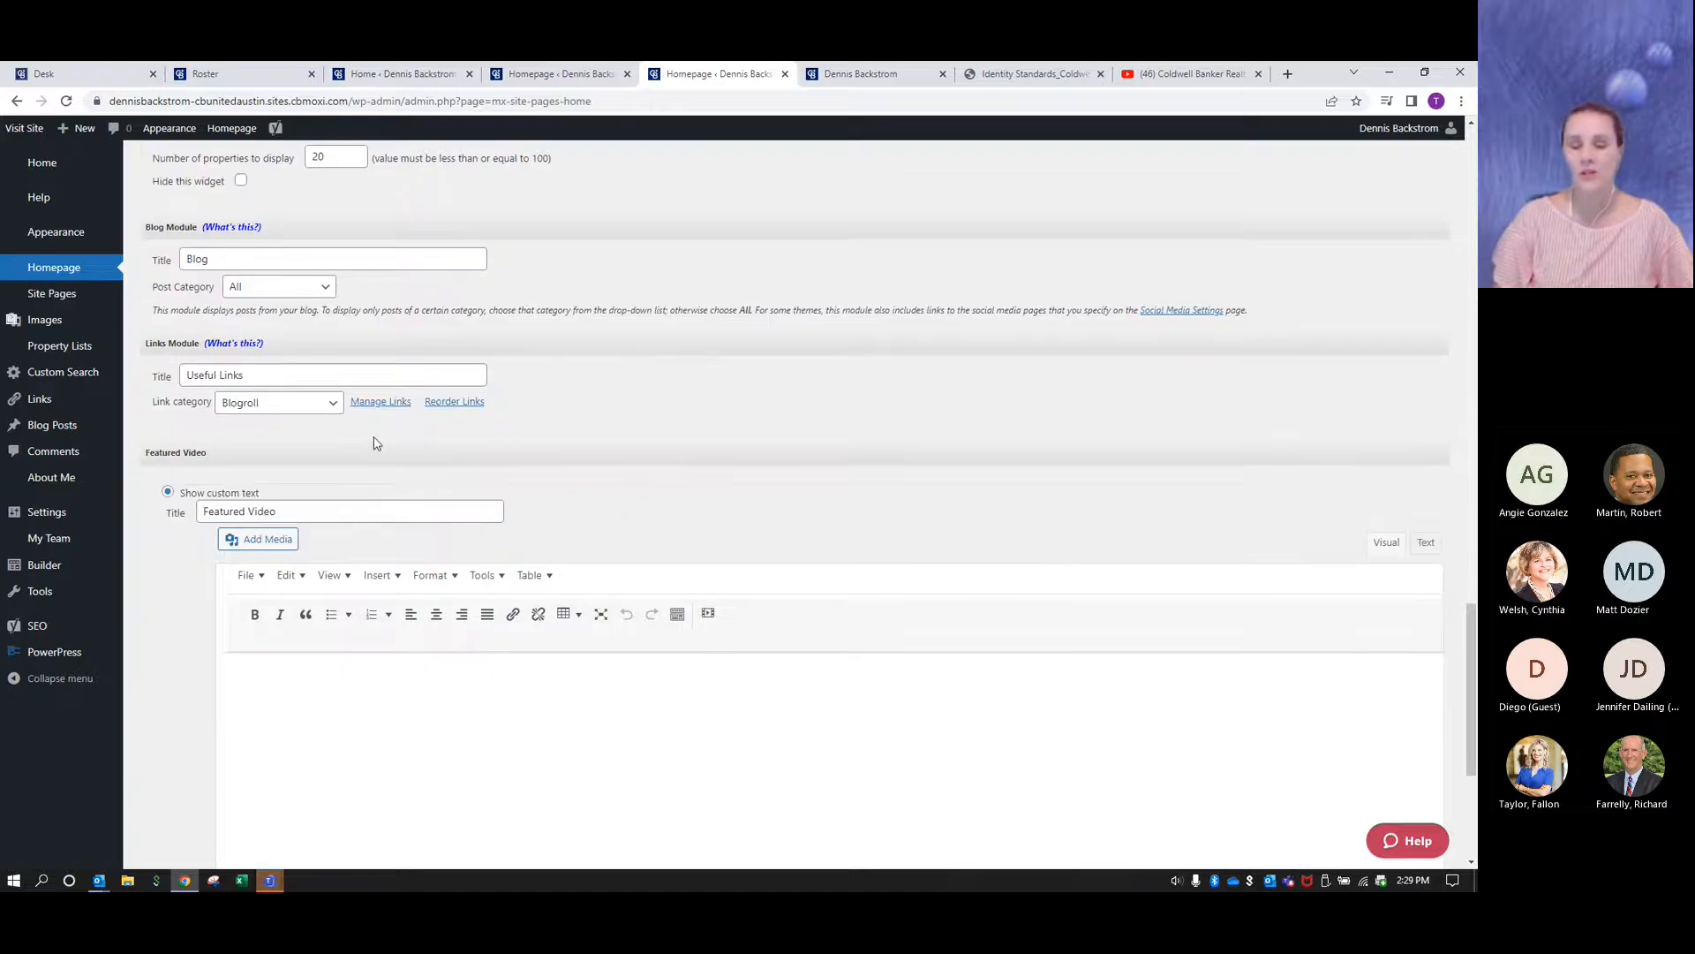
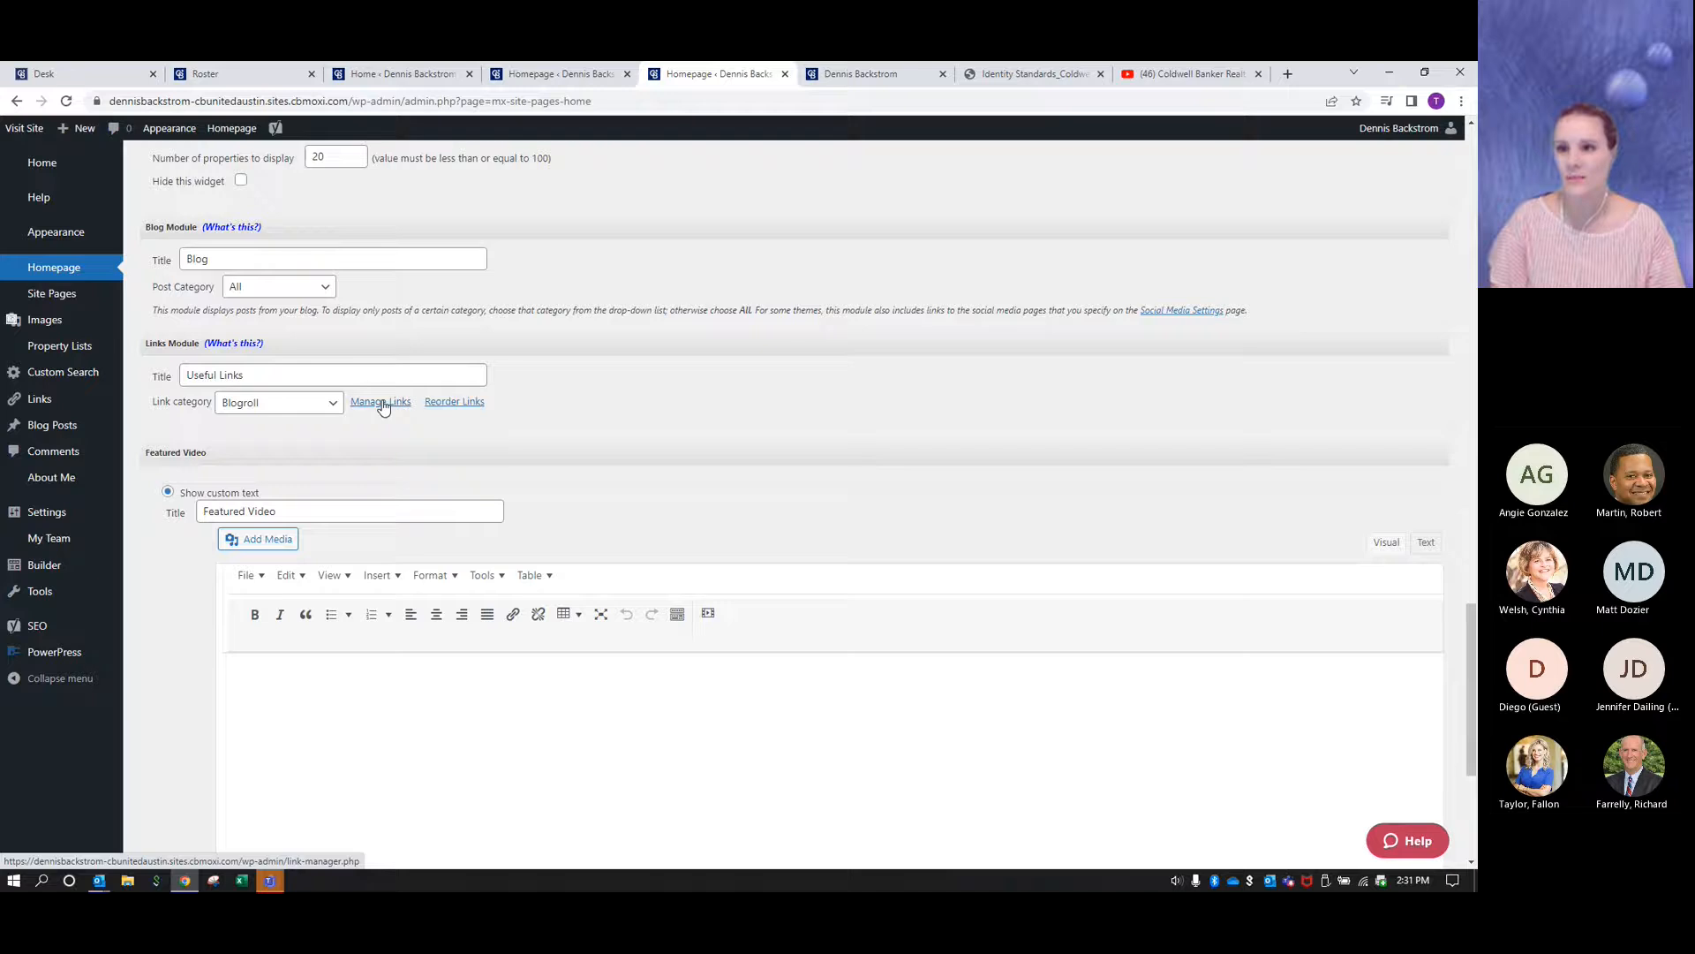
- Open the link manager from the Links Module and start a new link named "Facebook"
{"action": "left_click", "coordinate": [382, 402]}
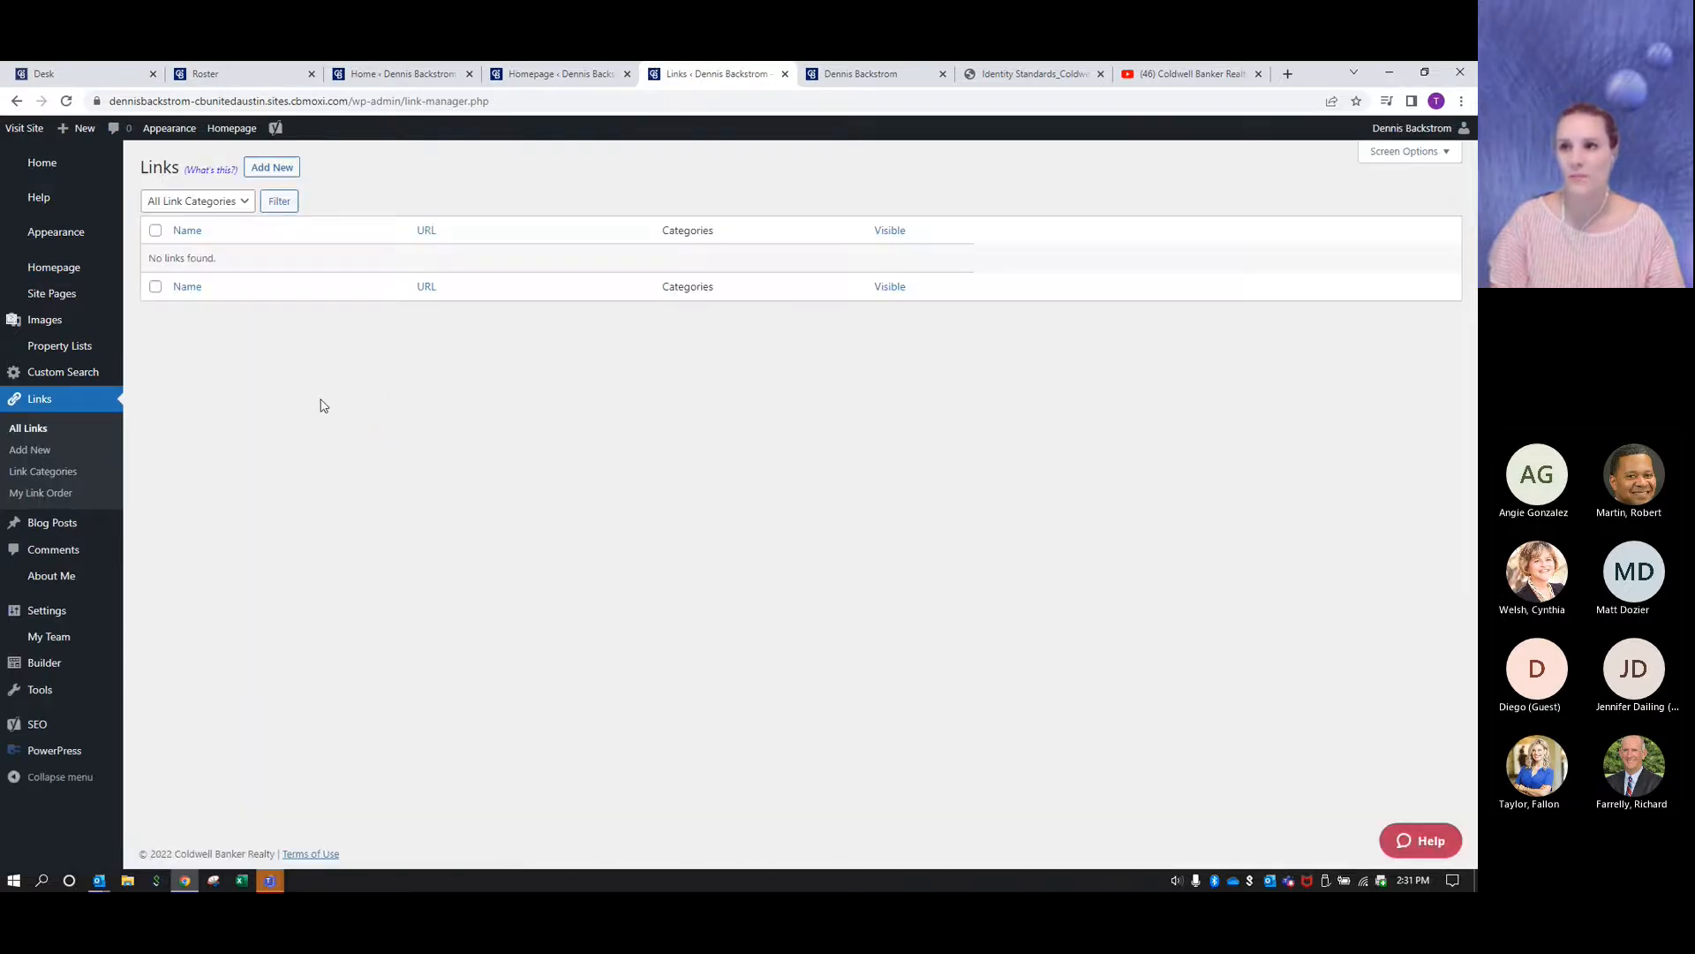
{"action": "left_click", "coordinate": [279, 177]}
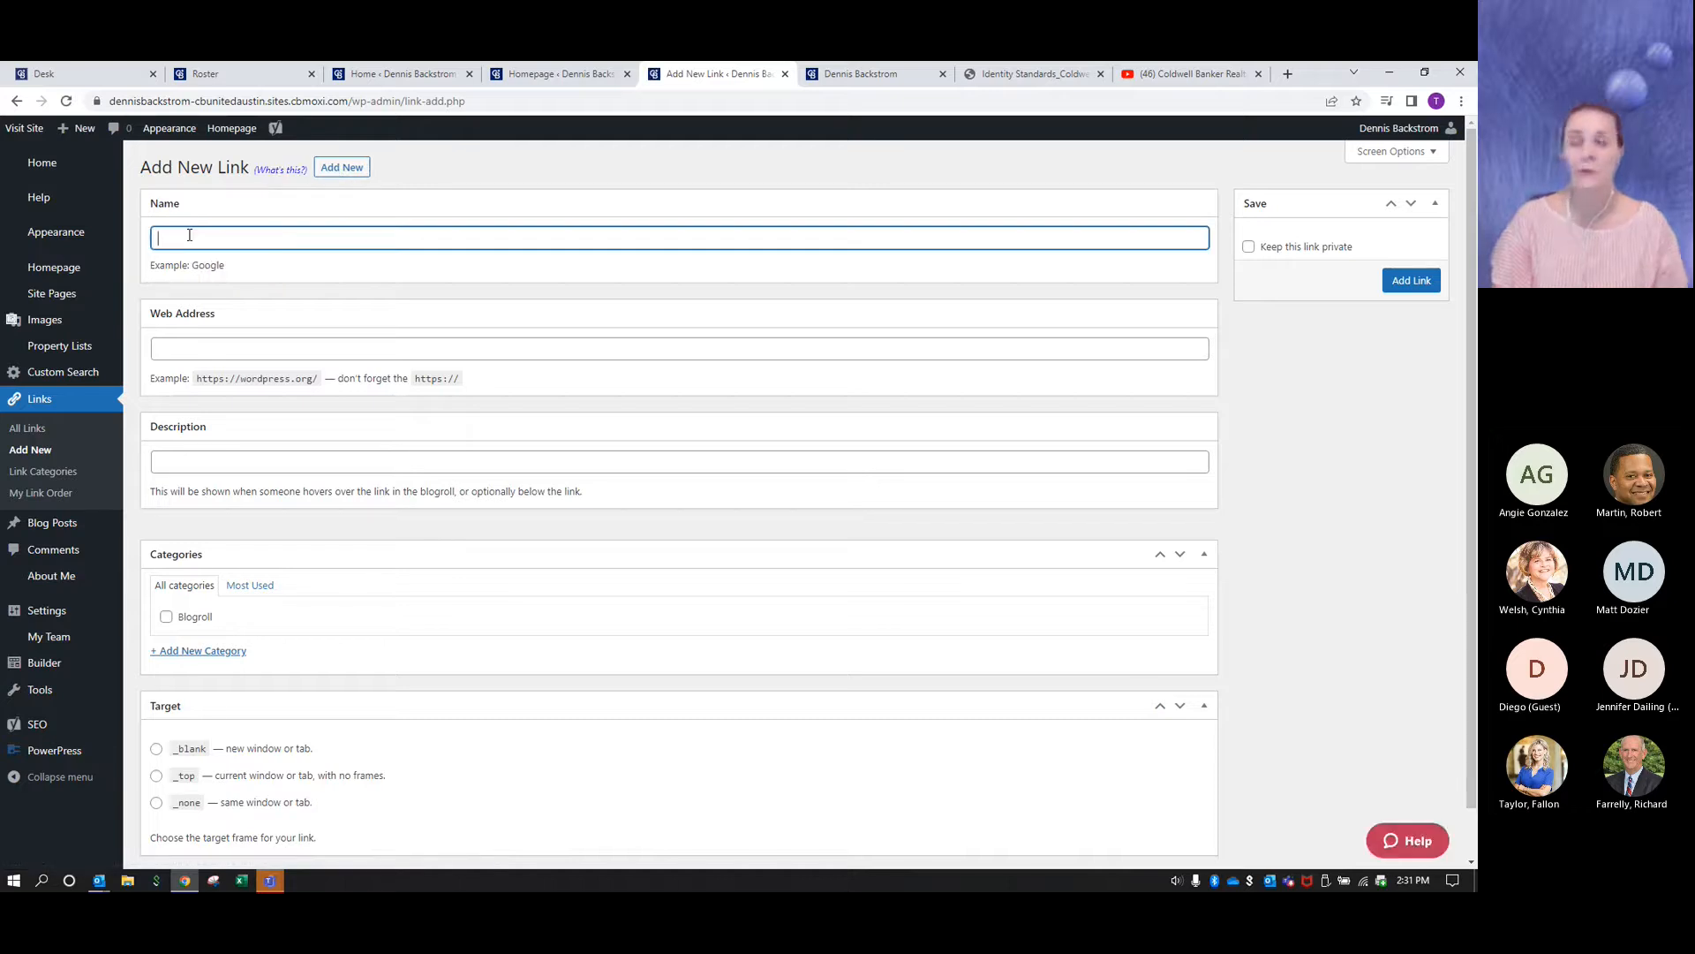
{"action": "type", "text": "Facebook"}
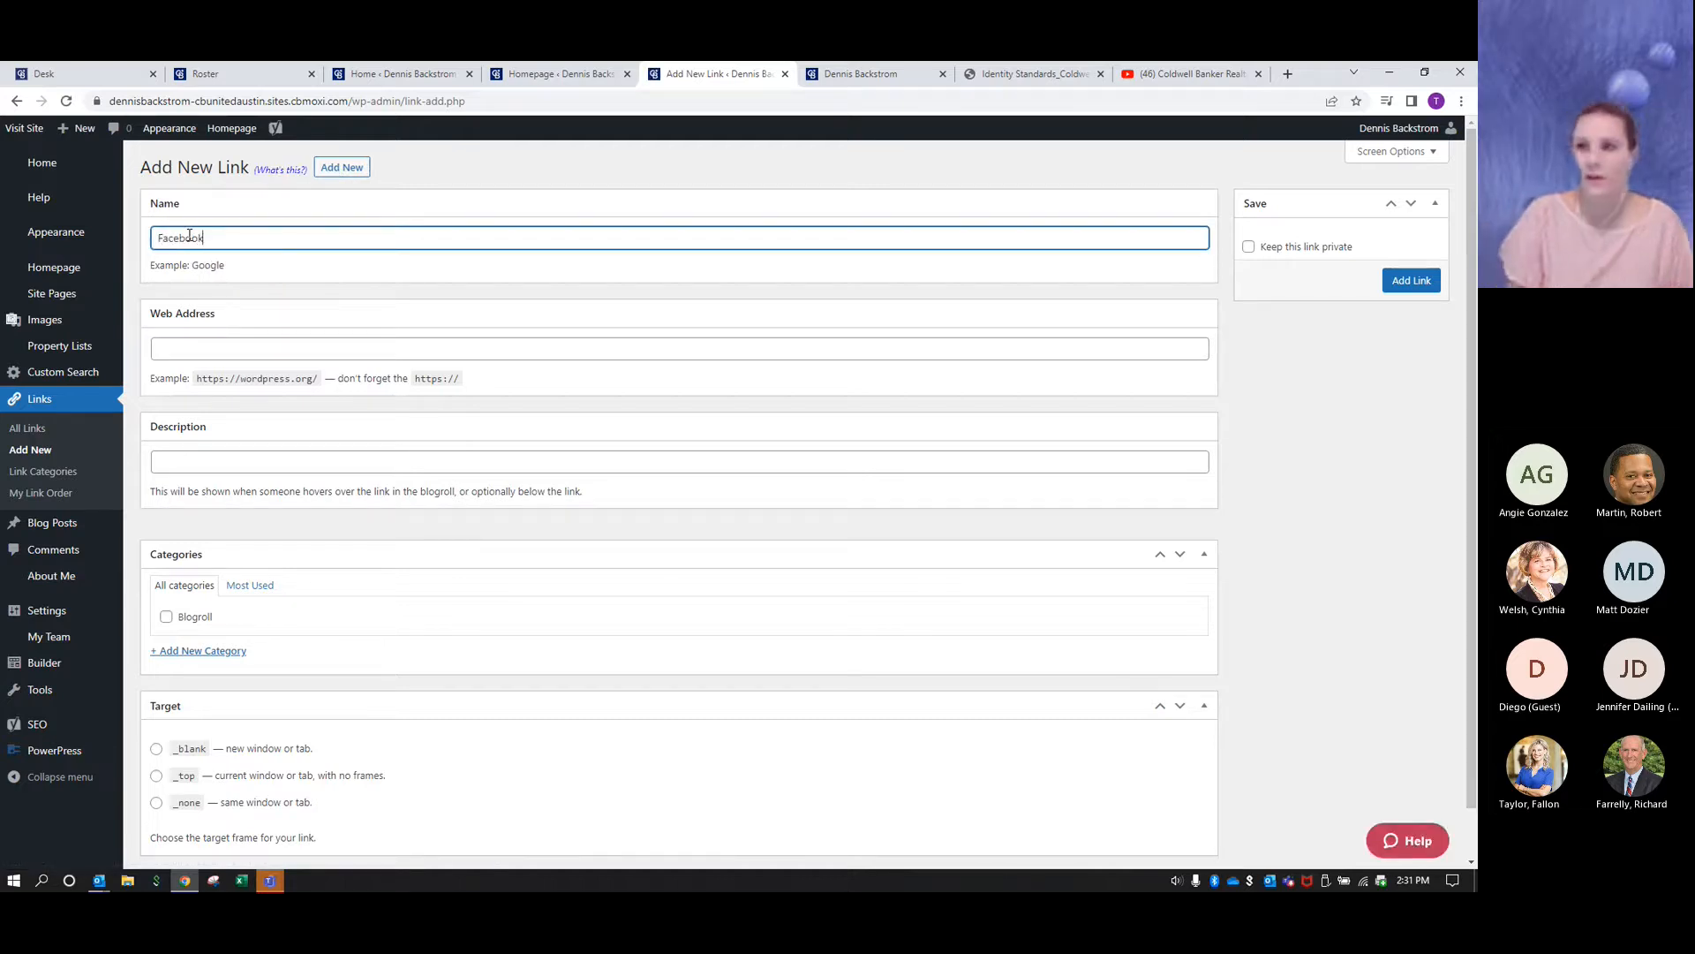
{"action": "left_click", "coordinate": [603, 169]}
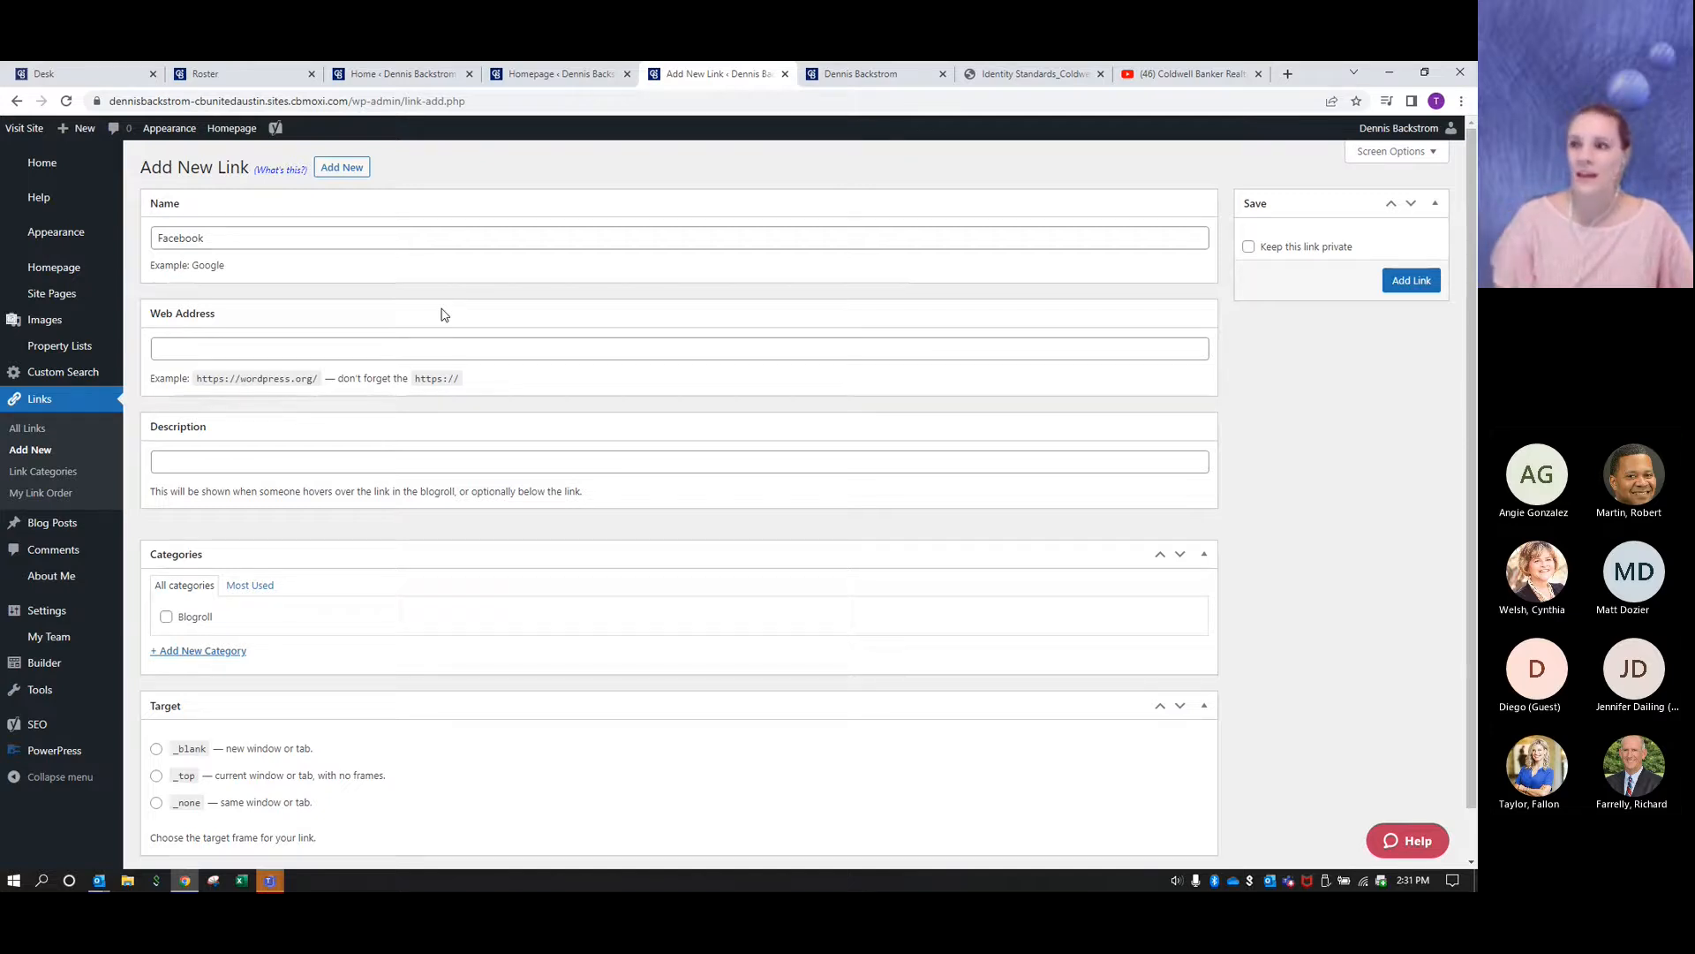
- Open Facebook in a new browser tab and search for the agent by name to open their Coldwell Banker business page
{"action": "left_click", "coordinate": [1288, 76]}
{"action": "type", "text": "f"}
{"action": "key", "text": "Return"}
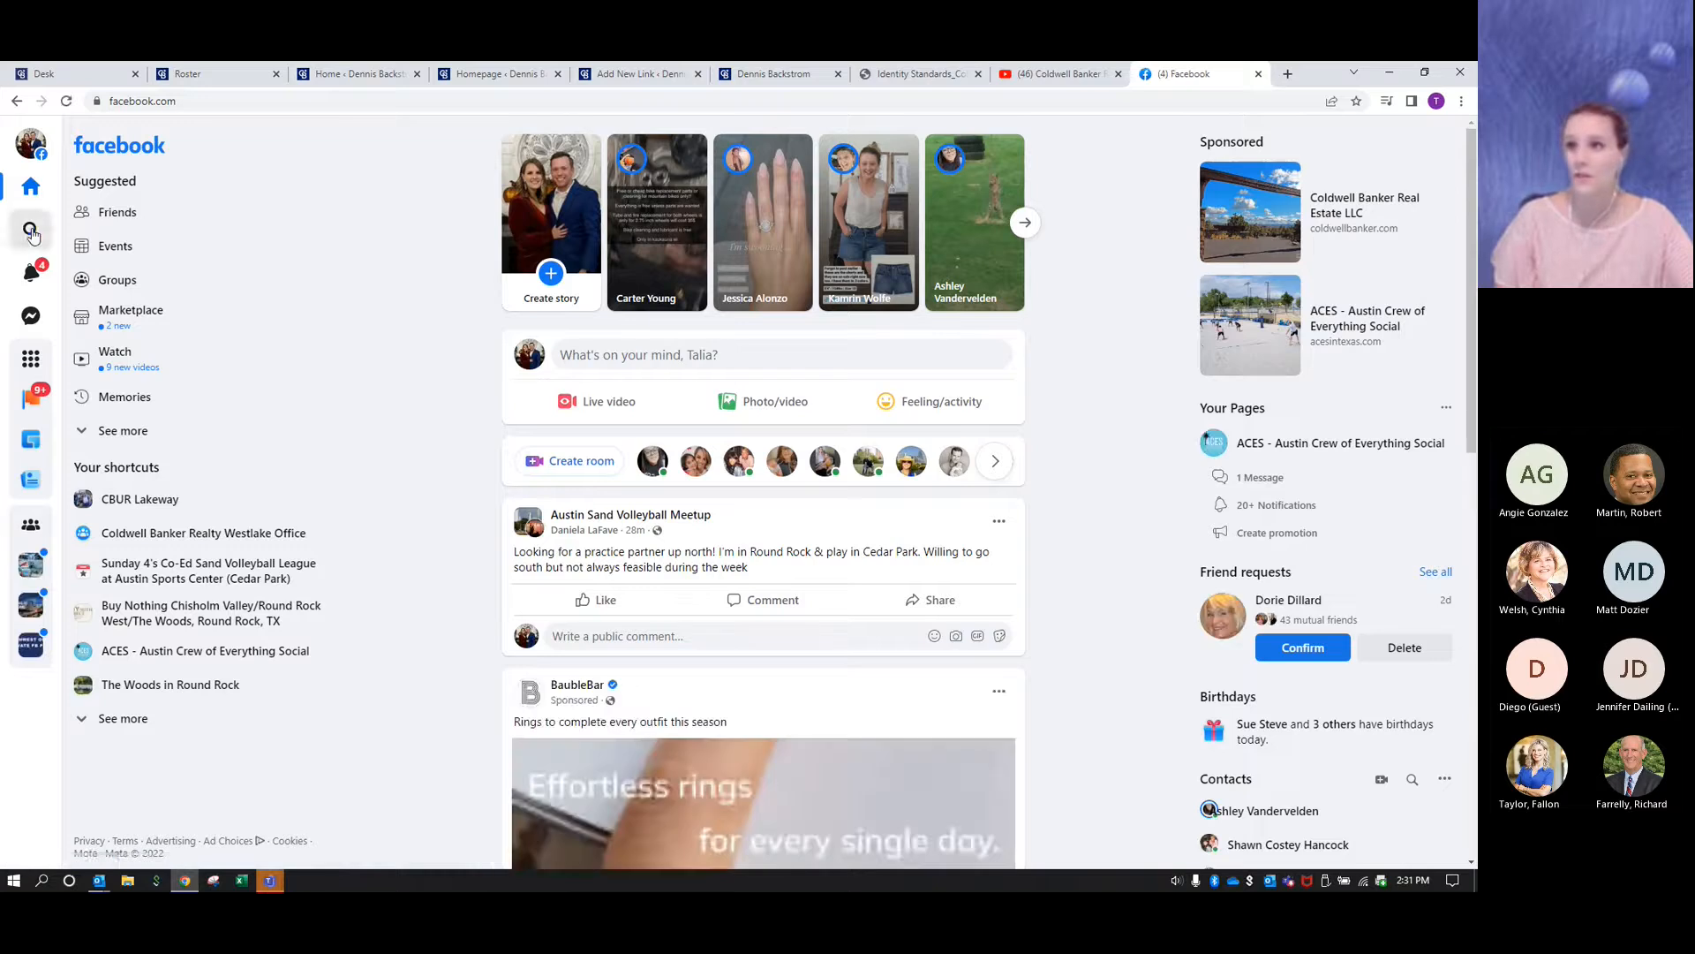
{"action": "left_click", "coordinate": [30, 228]}
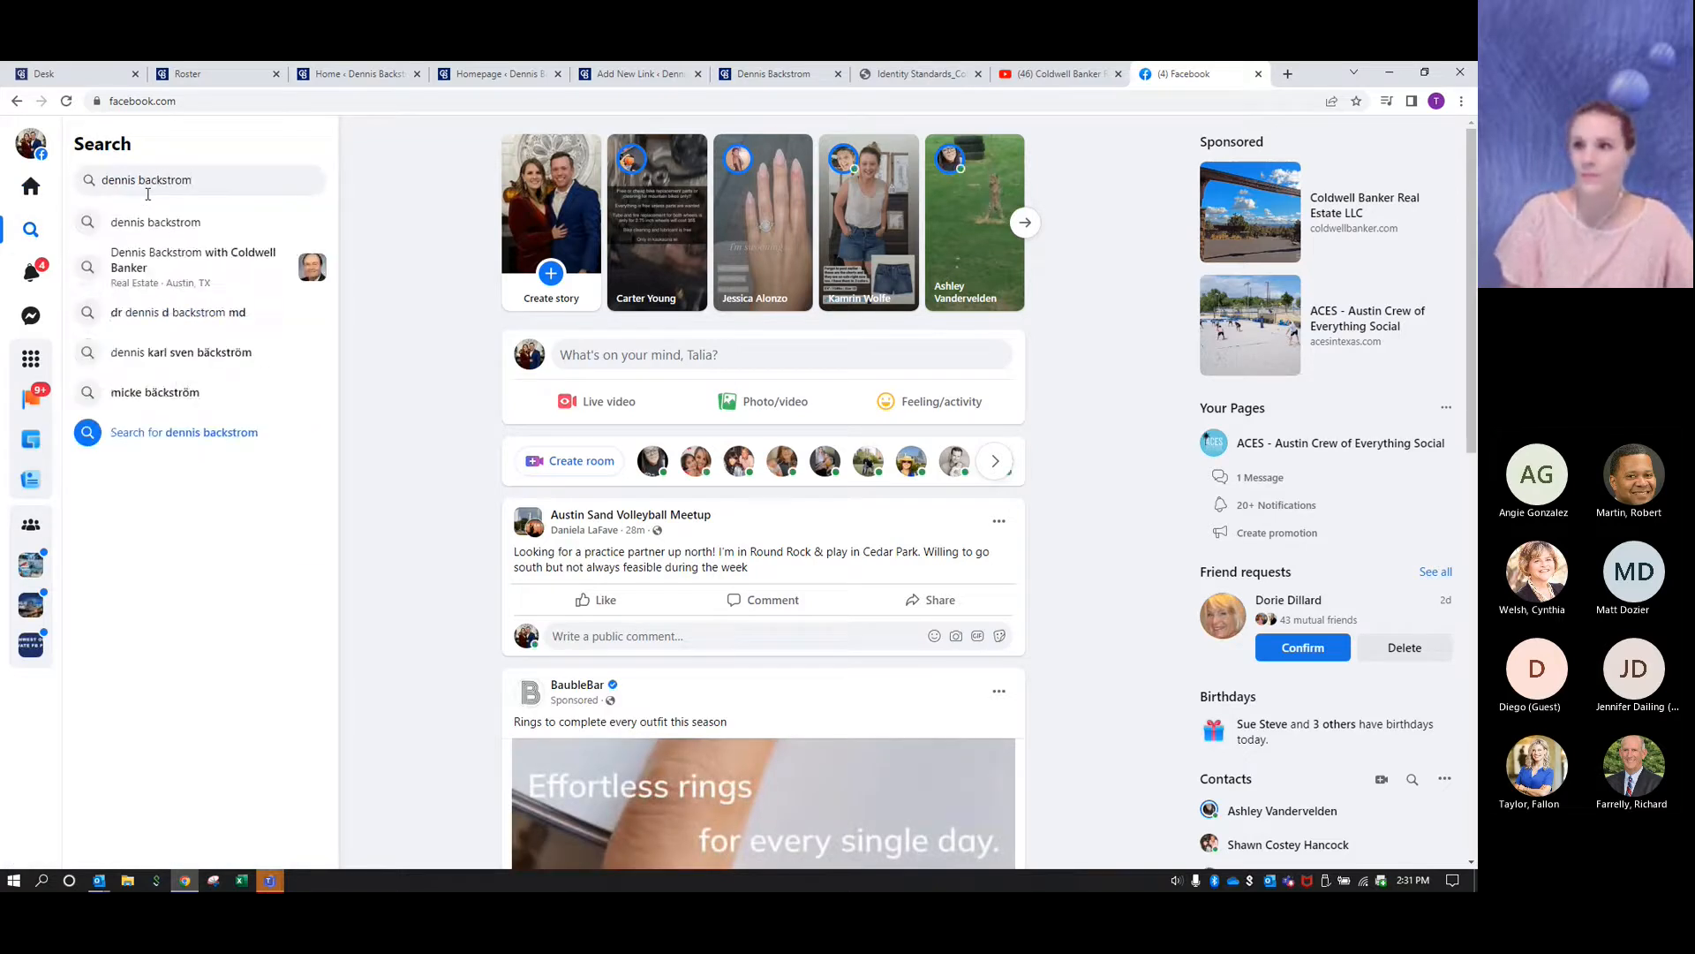
{"action": "left_click", "coordinate": [152, 263]}
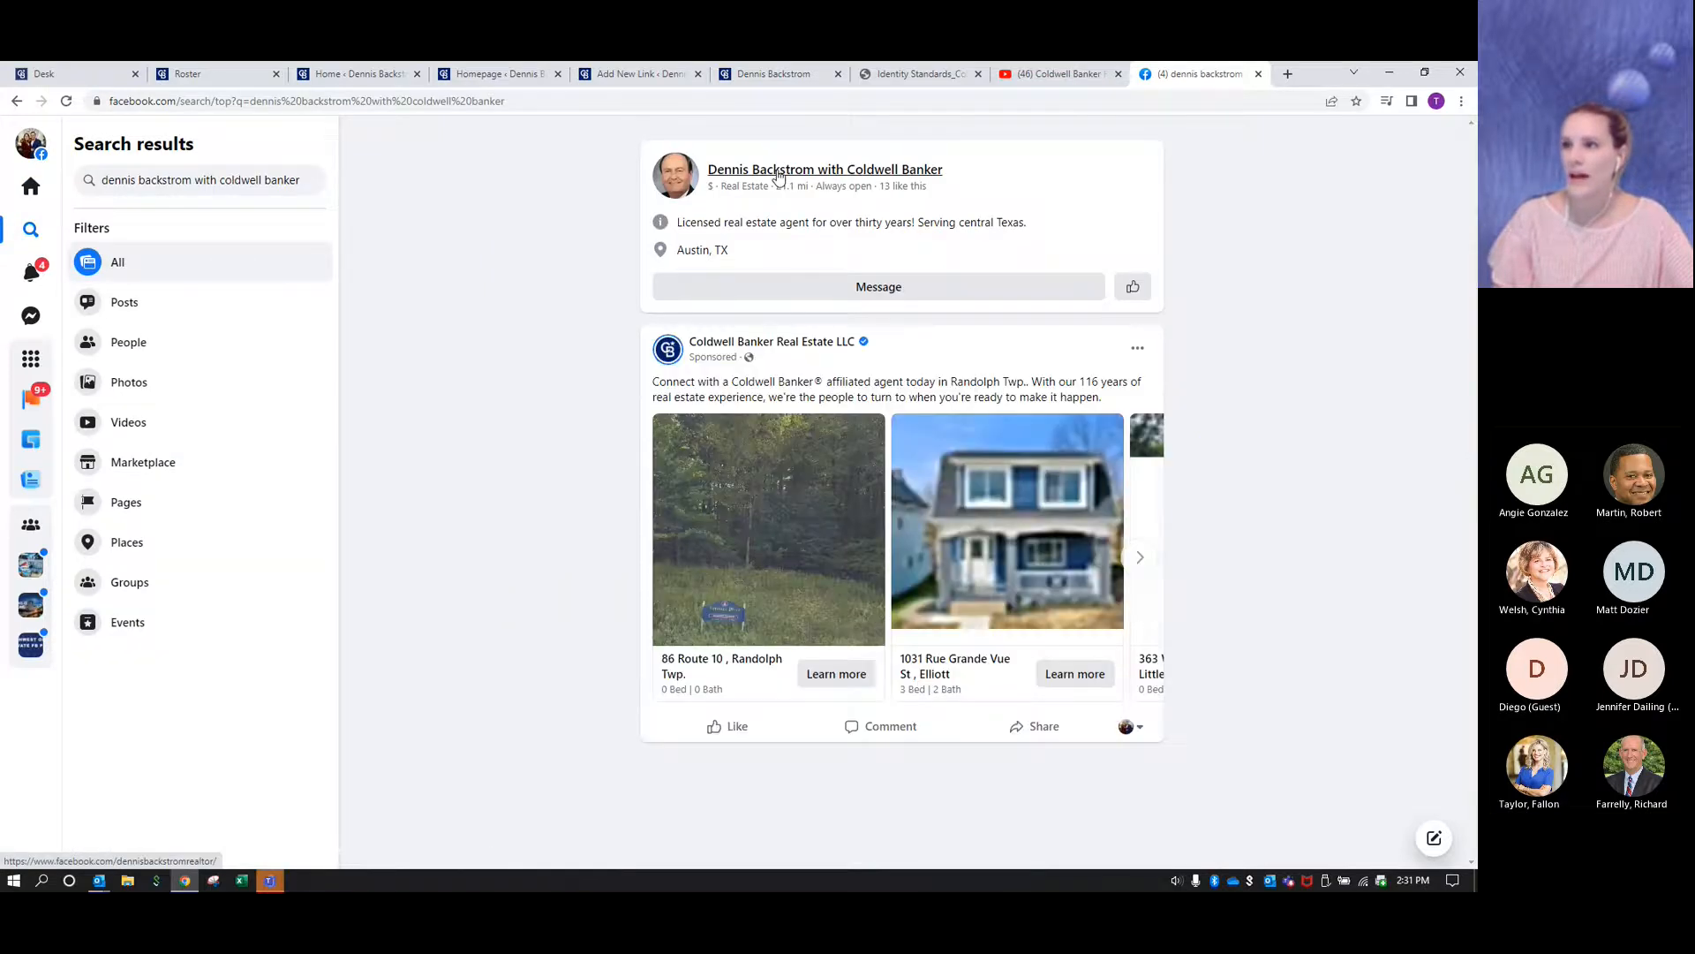
{"action": "left_click", "coordinate": [822, 171]}
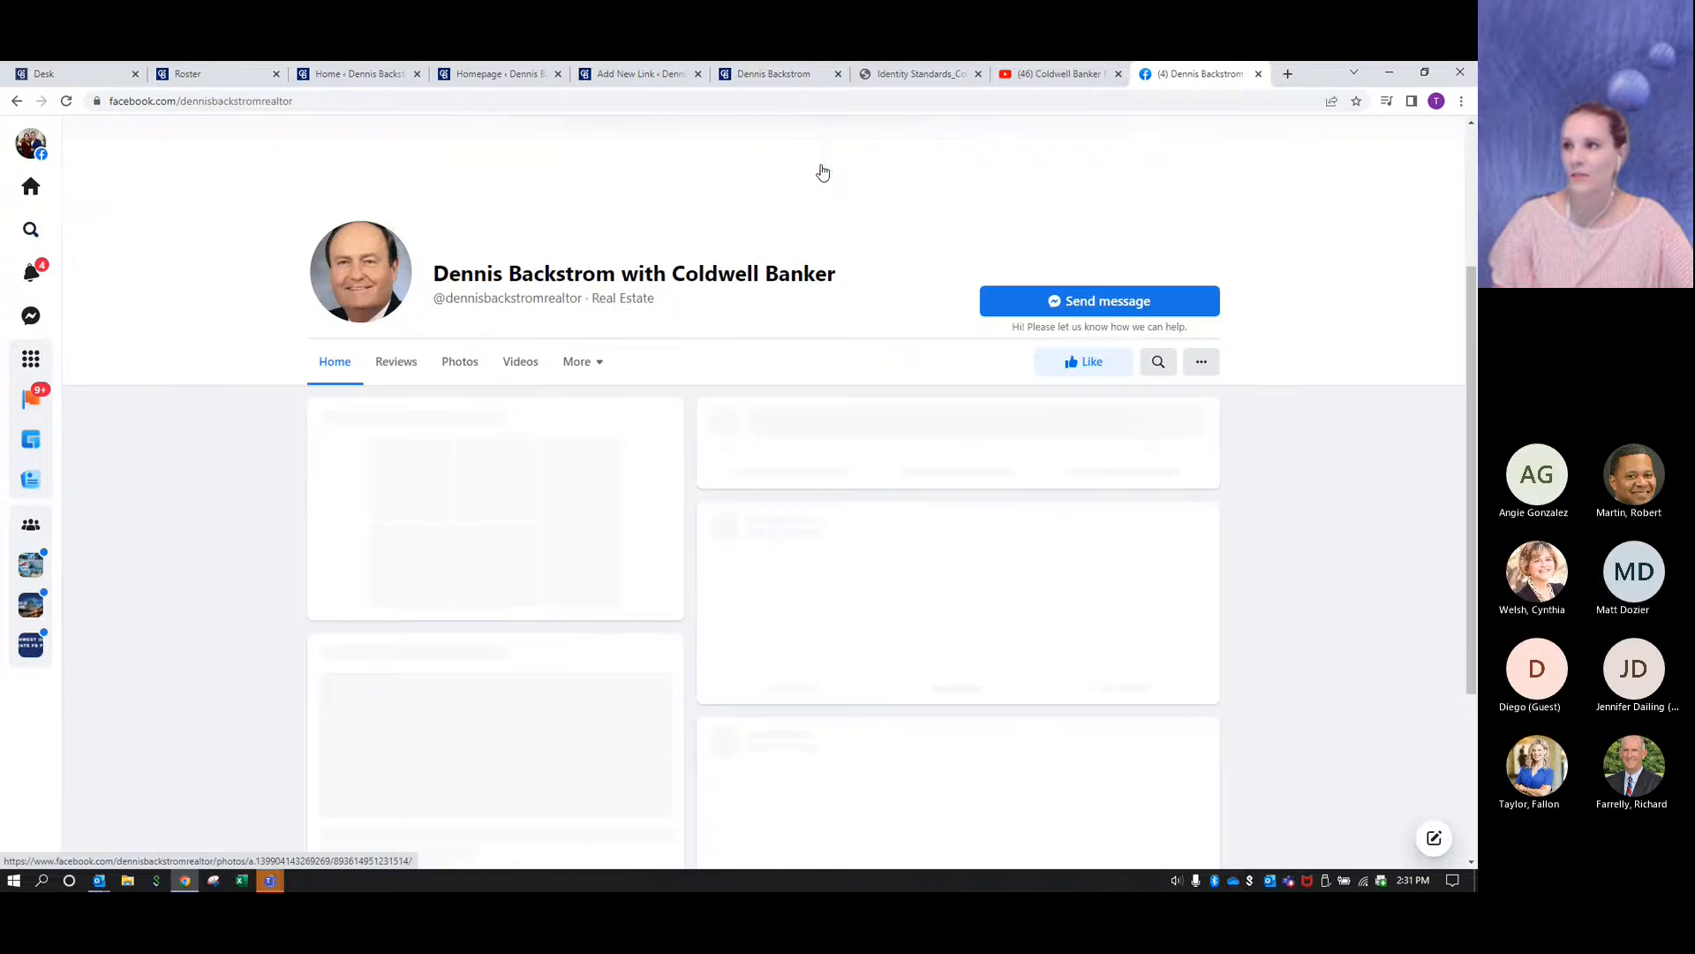
- Copy the agent's Facebook page URL and paste it as the new link's web address
{"action": "scroll", "coordinate": [176, 358], "scroll_direction": "up", "scroll_amount": 2}
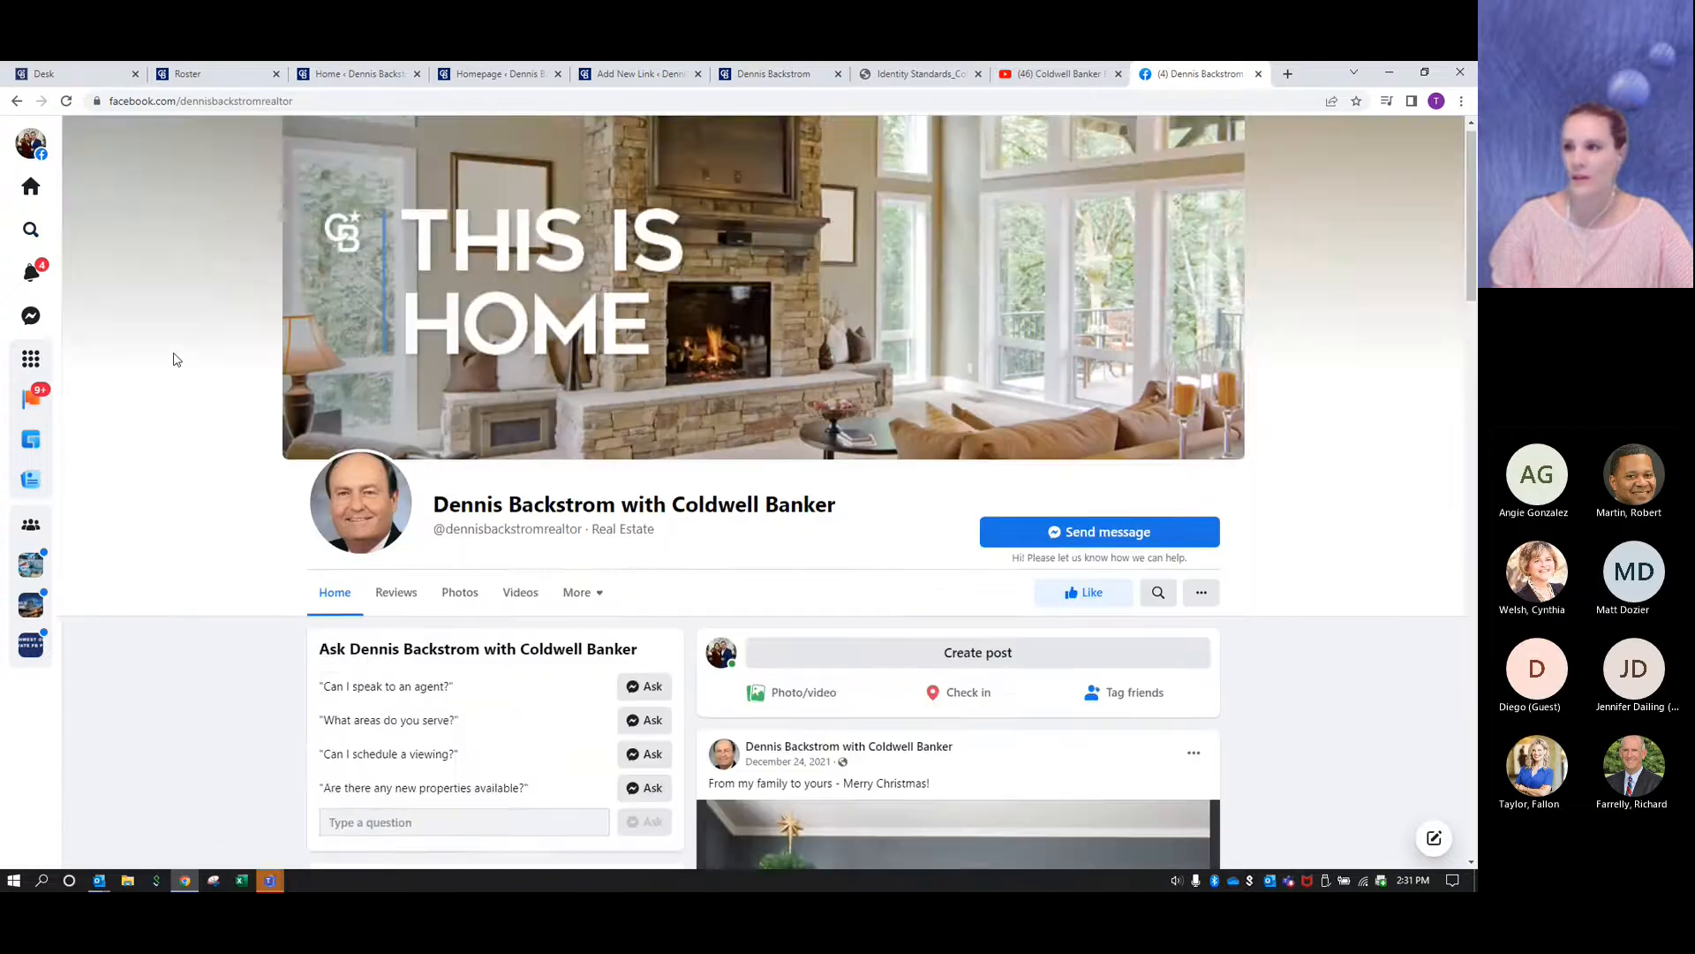
{"action": "scroll", "coordinate": [610, 534], "scroll_direction": "down", "scroll_amount": 4}
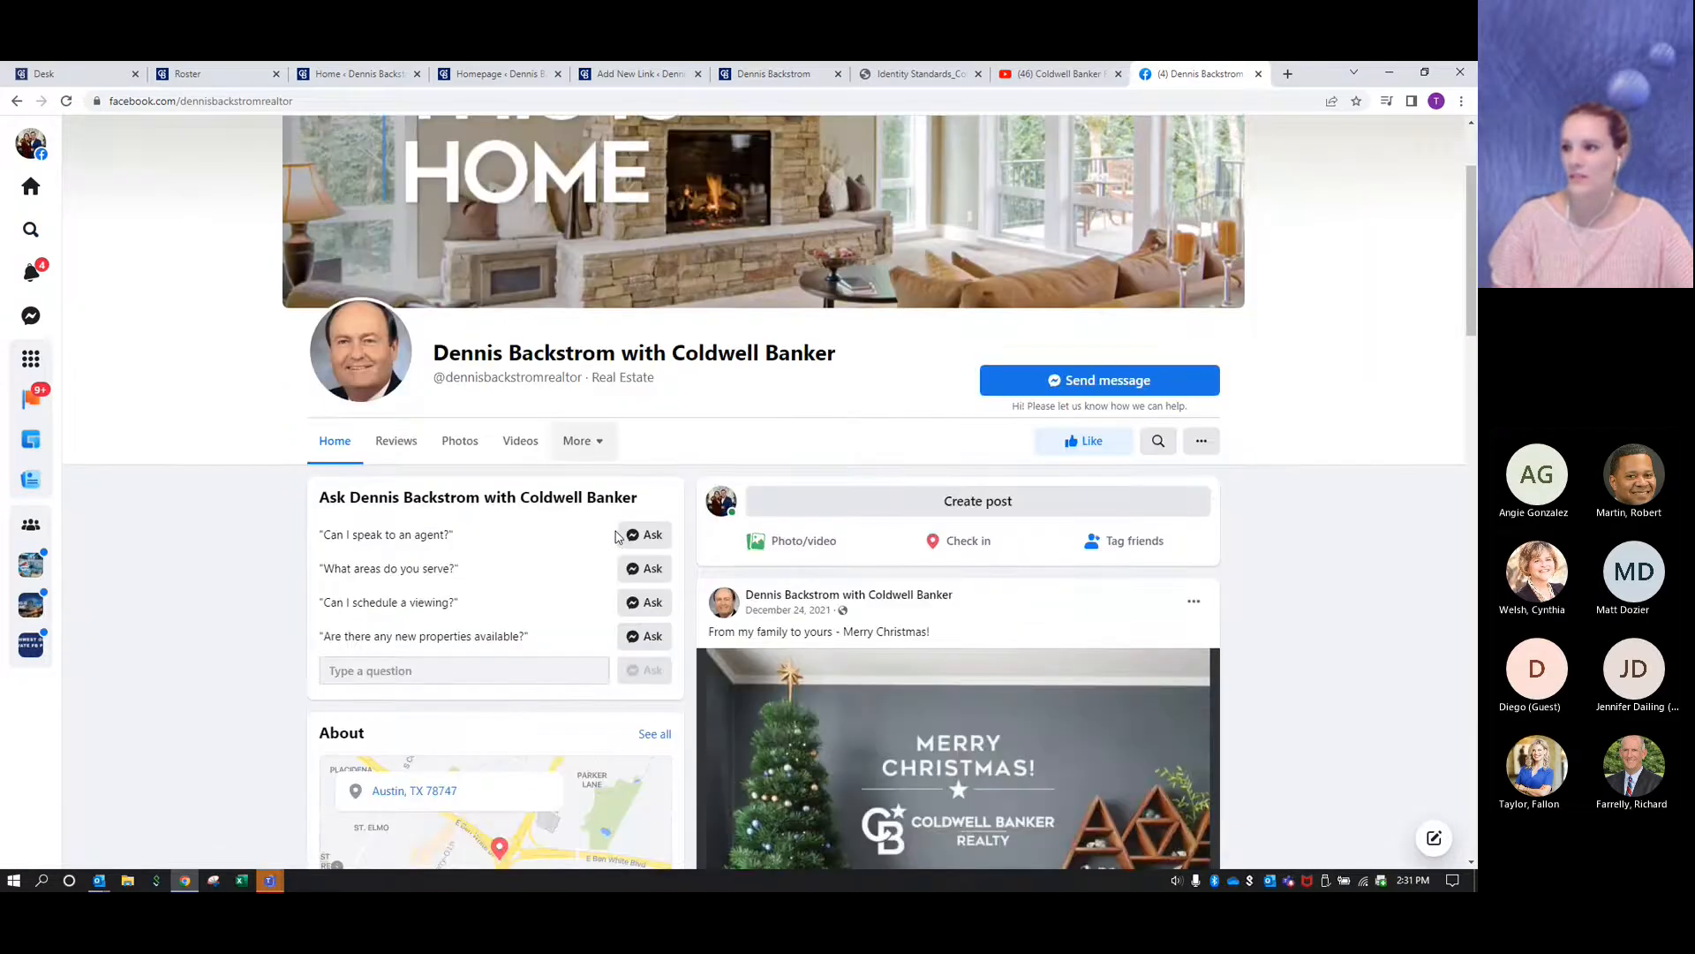
{"action": "scroll", "coordinate": [582, 522], "scroll_direction": "up", "scroll_amount": 2}
{"action": "scroll", "coordinate": [582, 523], "scroll_direction": "up", "scroll_amount": 3}
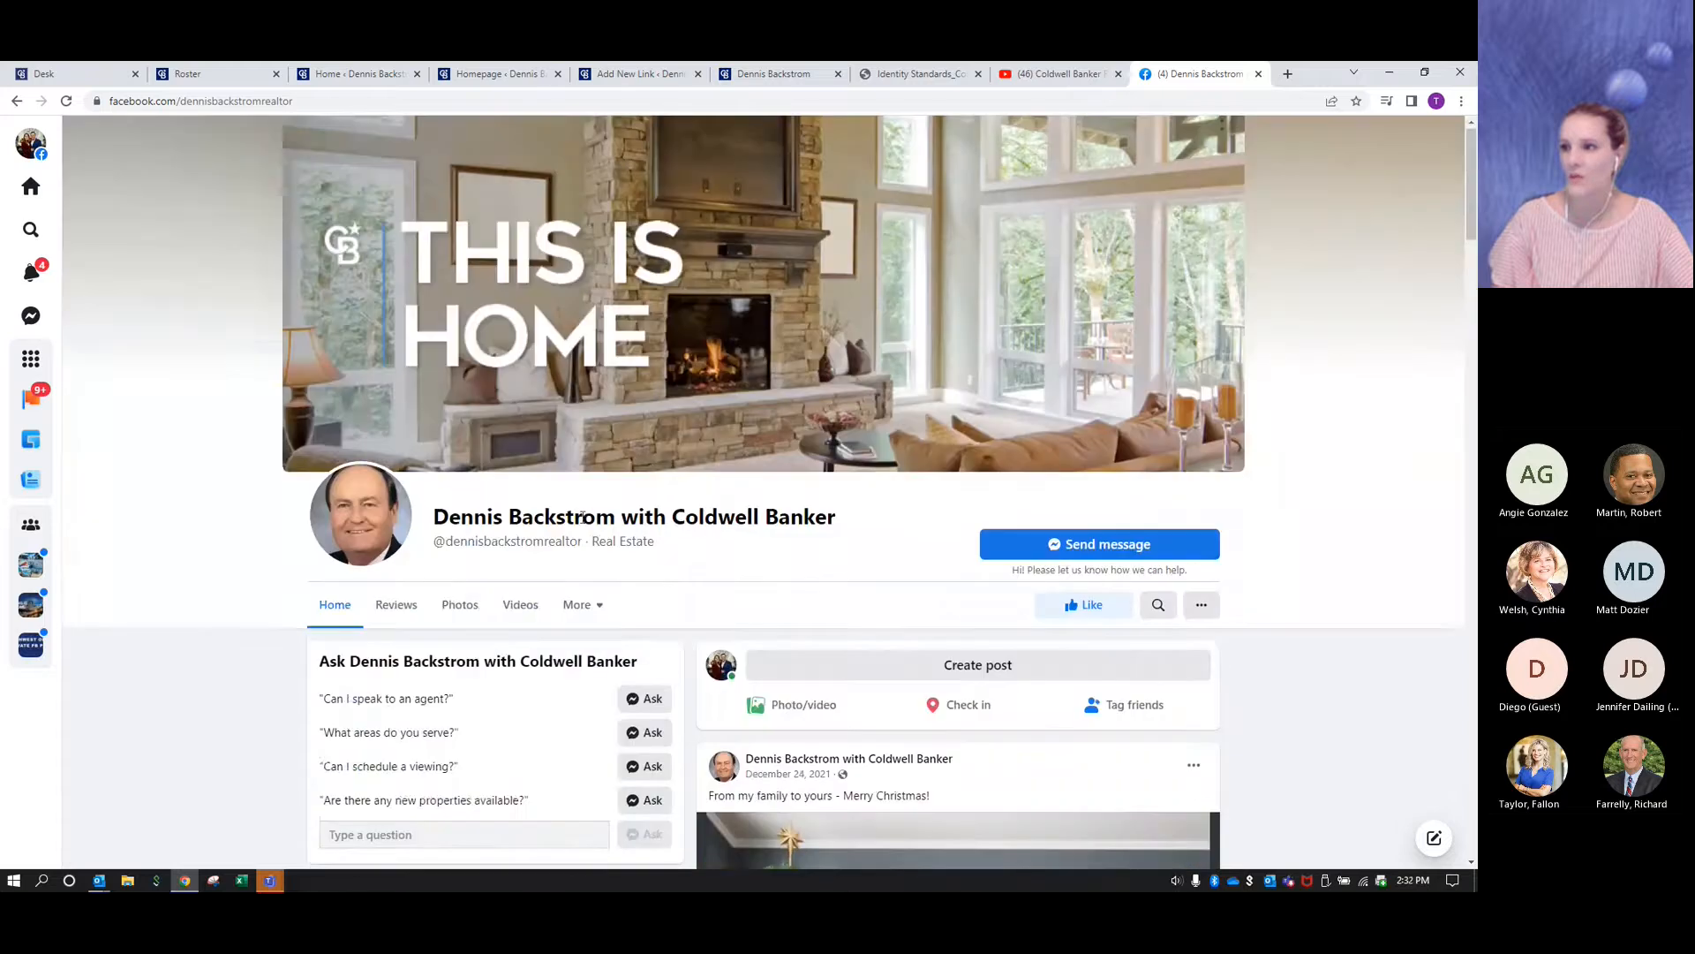
{"action": "left_click", "coordinate": [328, 99]}
{"action": "key", "text": "ctrl+c"}
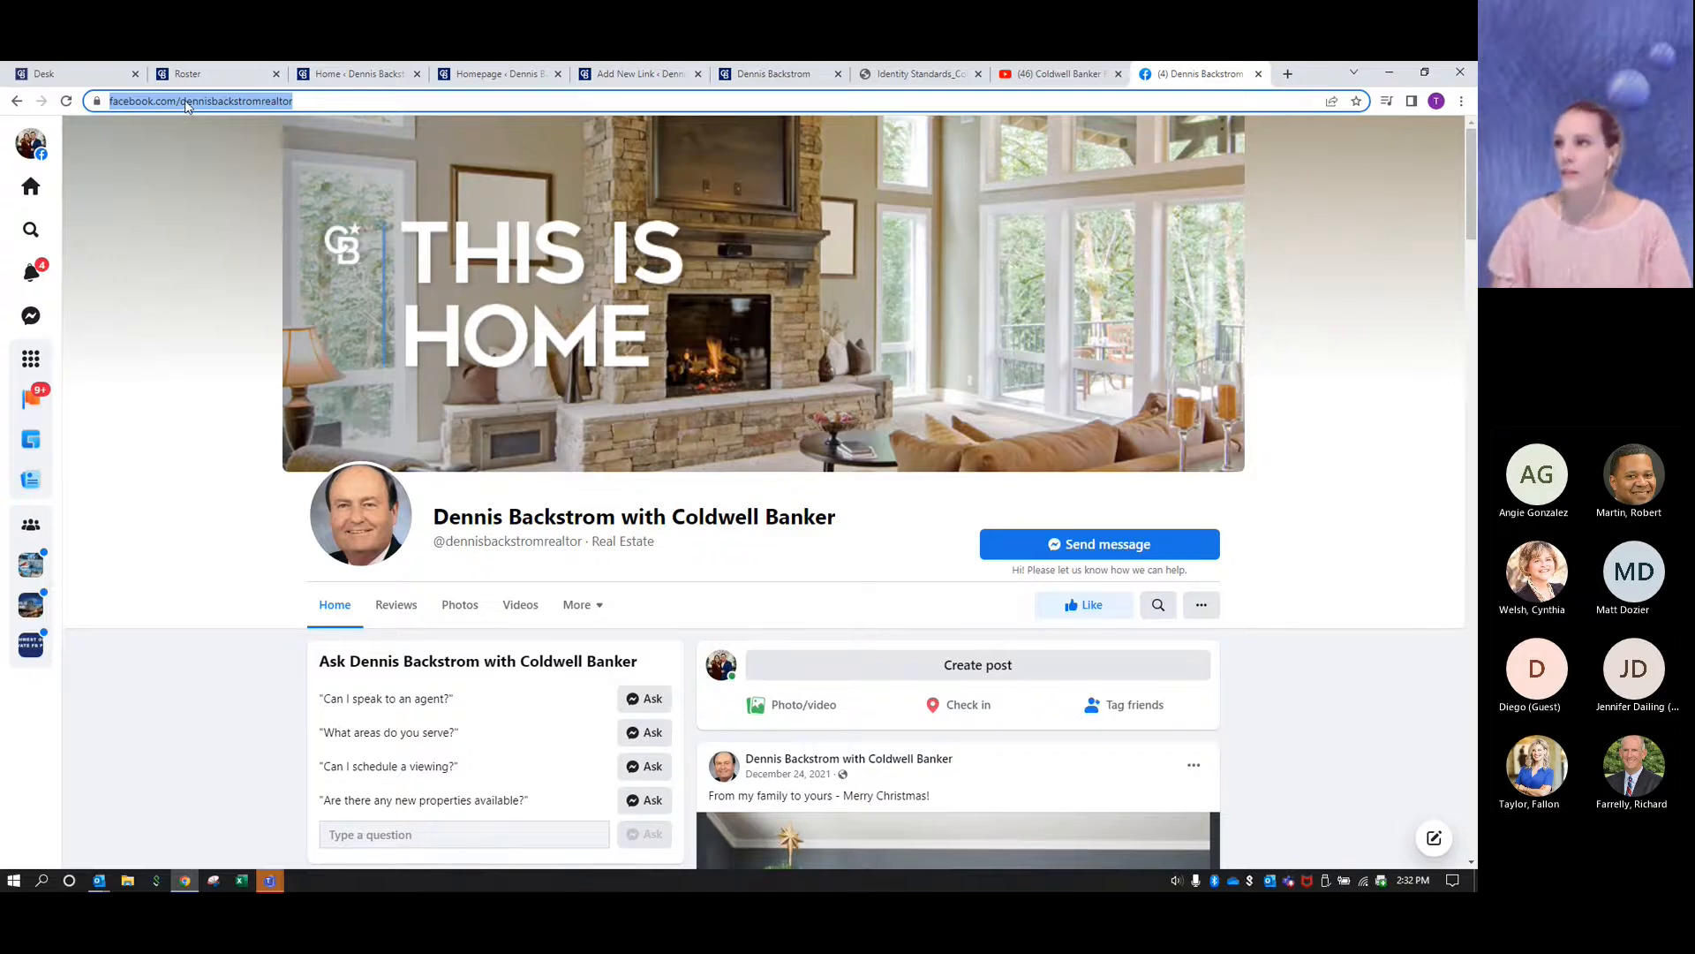
{"action": "left_click", "coordinate": [635, 76]}
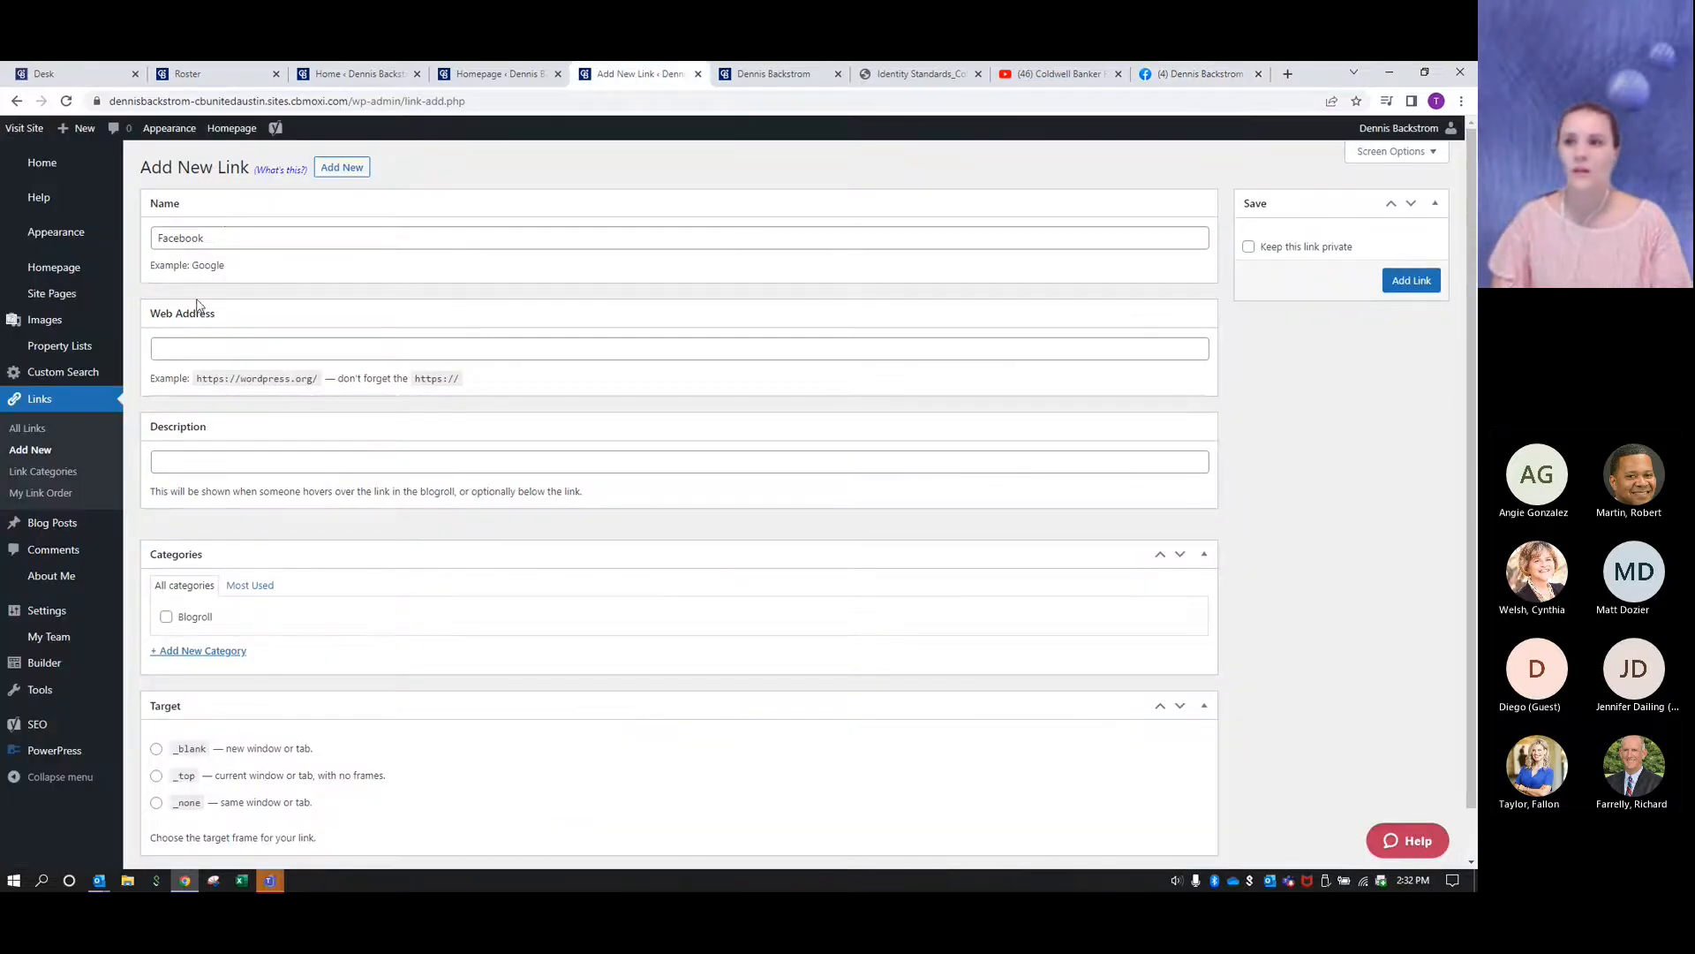
{"action": "left_click", "coordinate": [183, 345]}
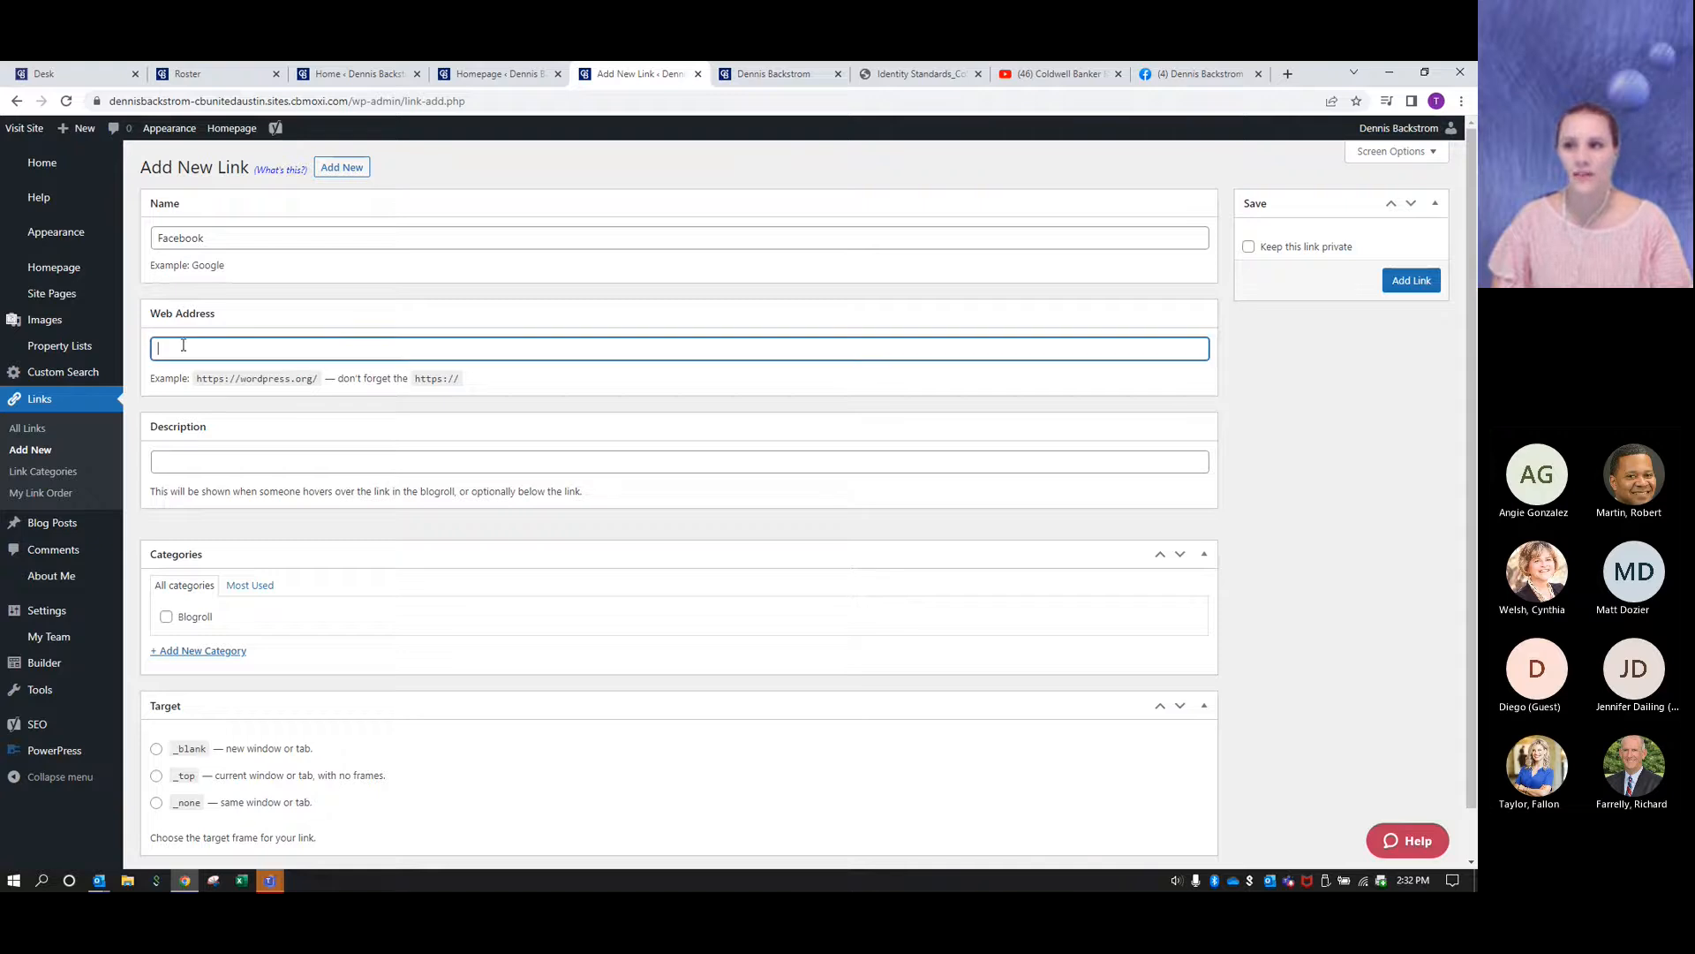
{"action": "key", "text": "ctrl+v"}
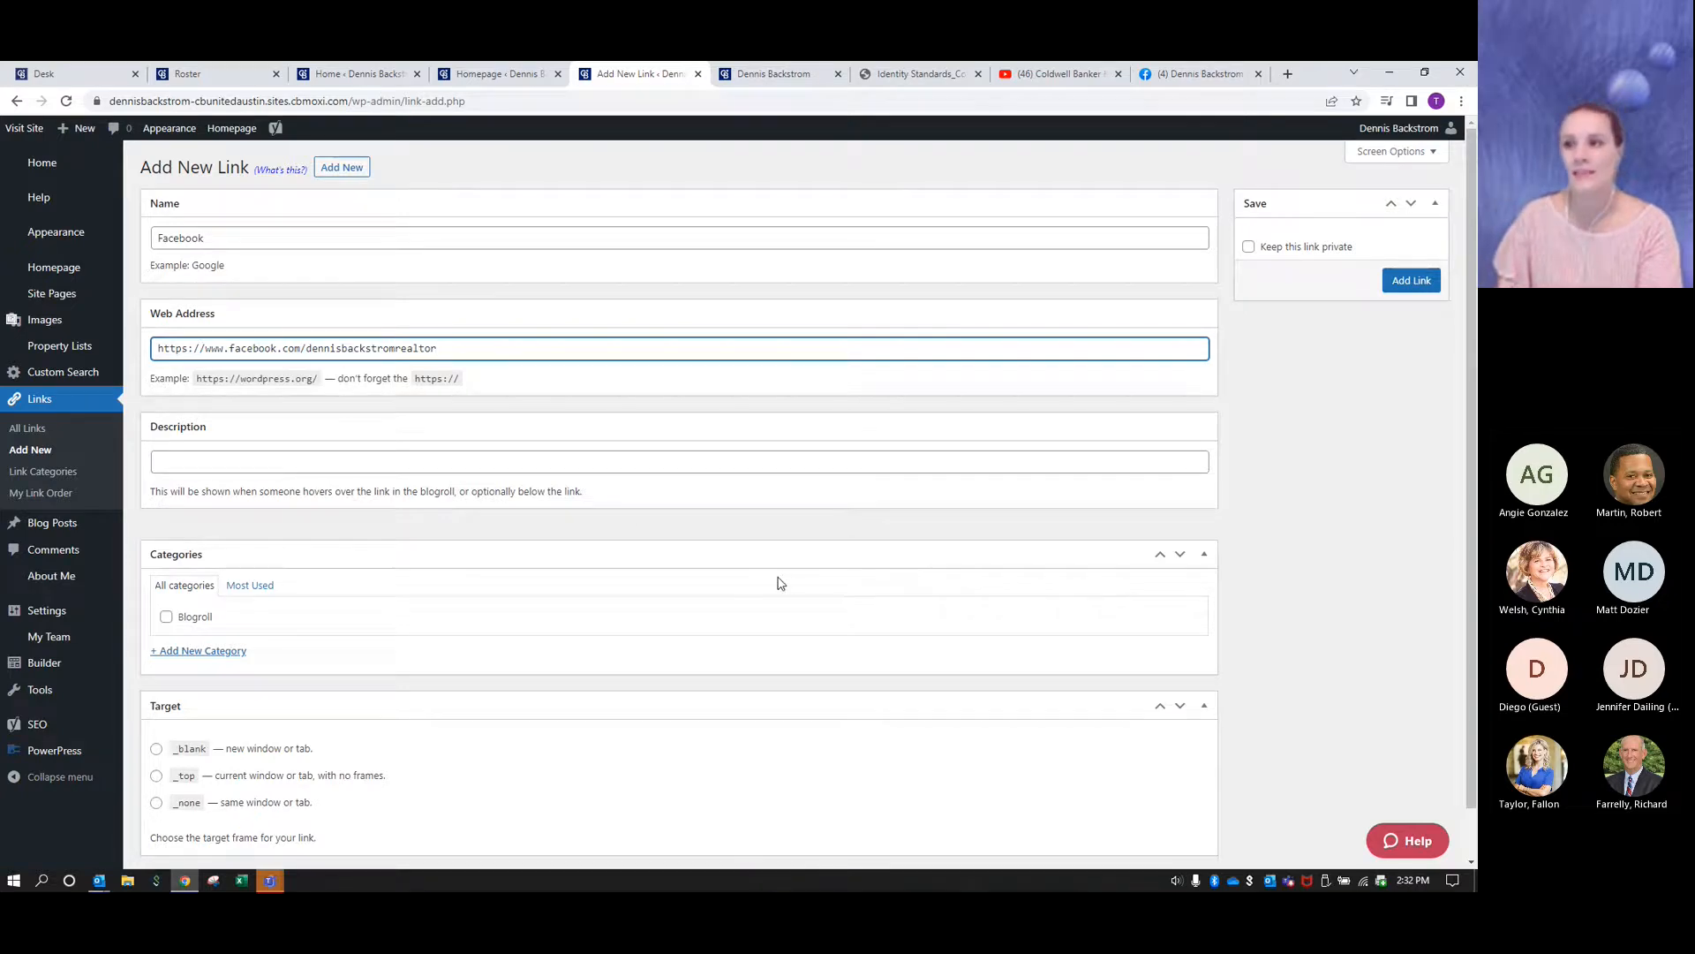
- Set the Facebook link's target to _blank (new window or tab) and add the link
{"action": "scroll", "coordinate": [782, 581], "scroll_direction": "down", "scroll_amount": 1}
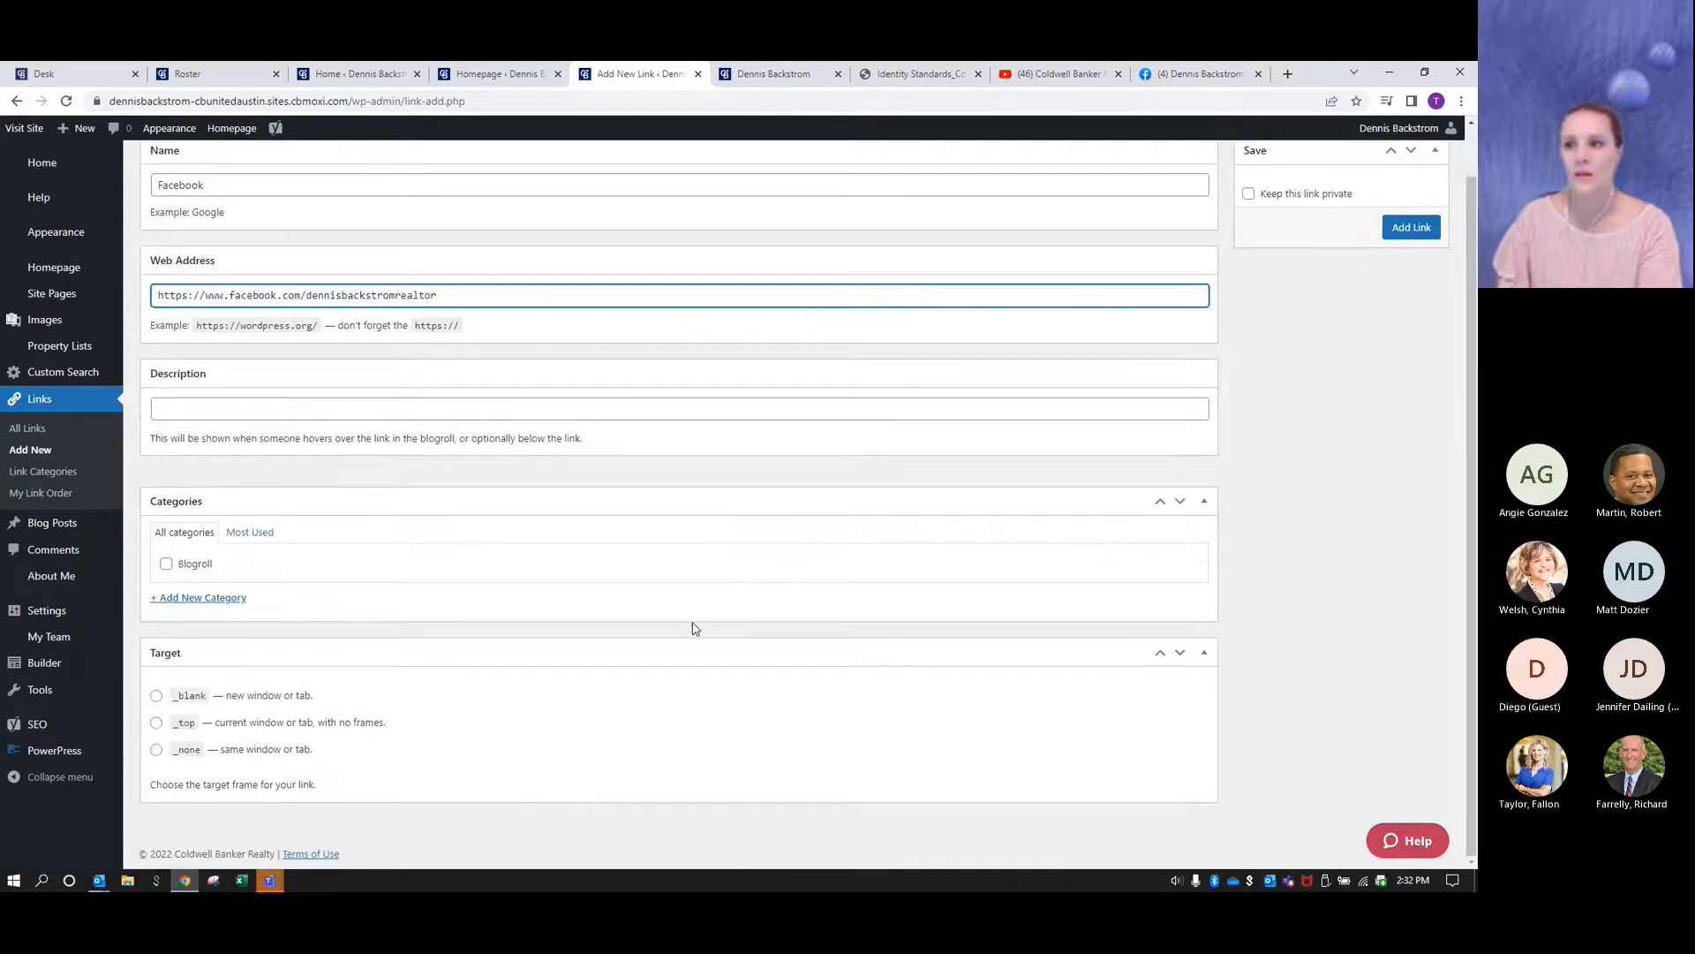
{"action": "left_click", "coordinate": [155, 697]}
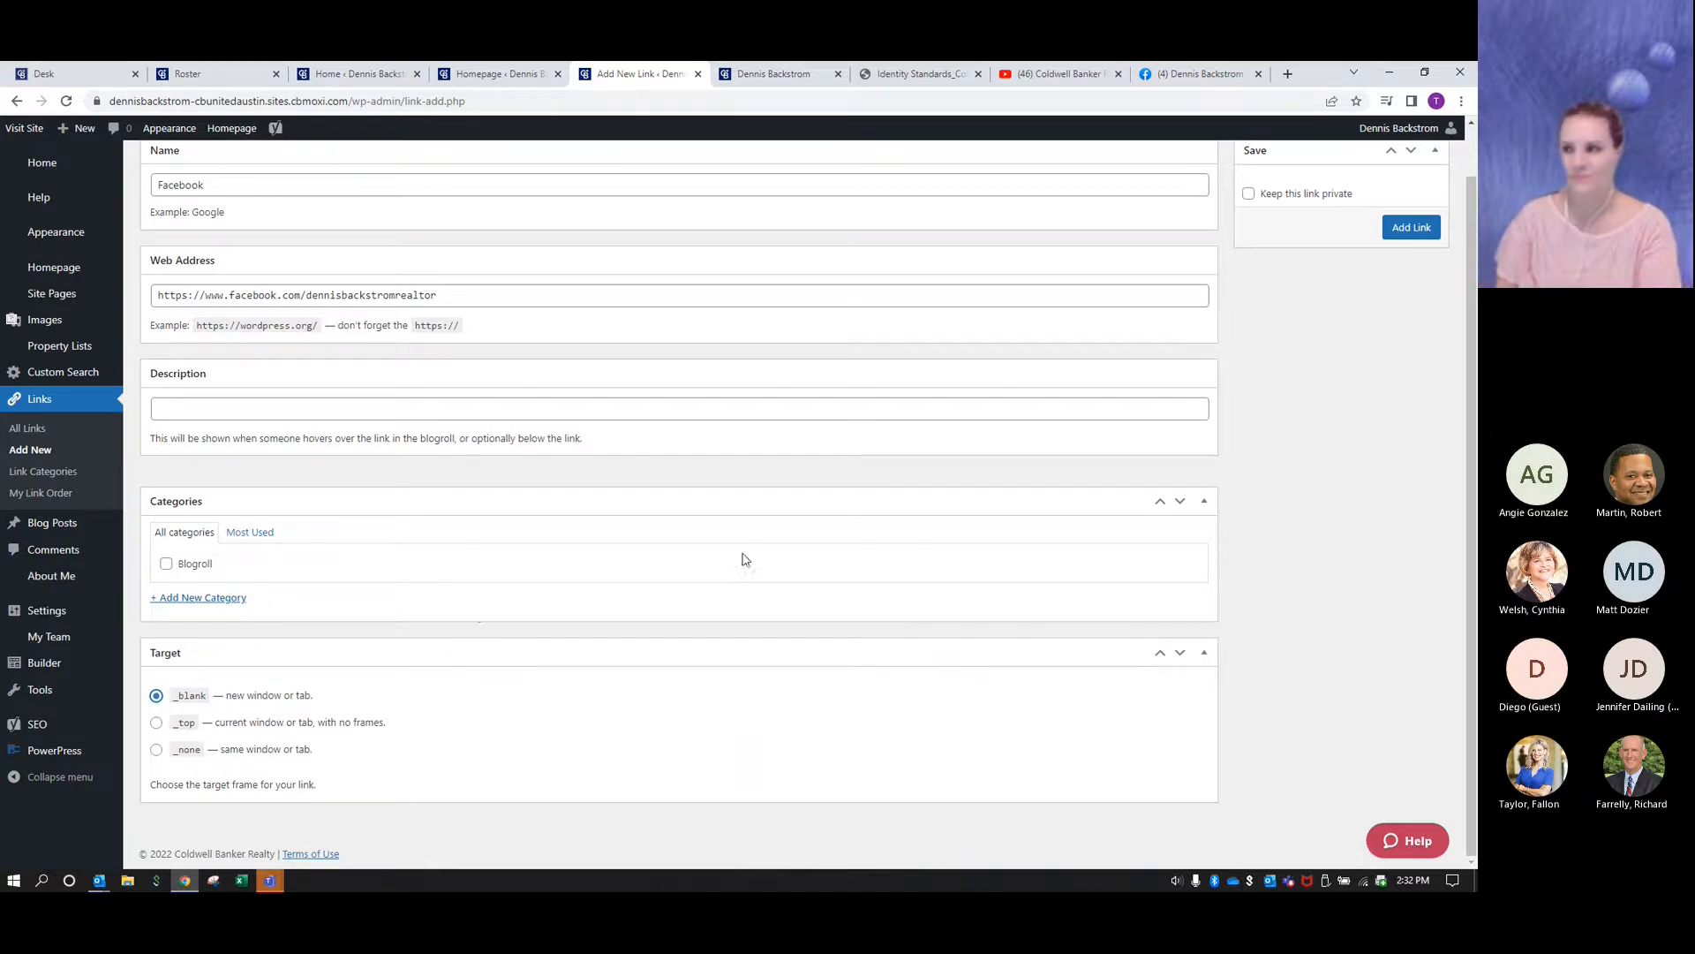
{"action": "scroll", "coordinate": [715, 495], "scroll_direction": "up", "scroll_amount": 1}
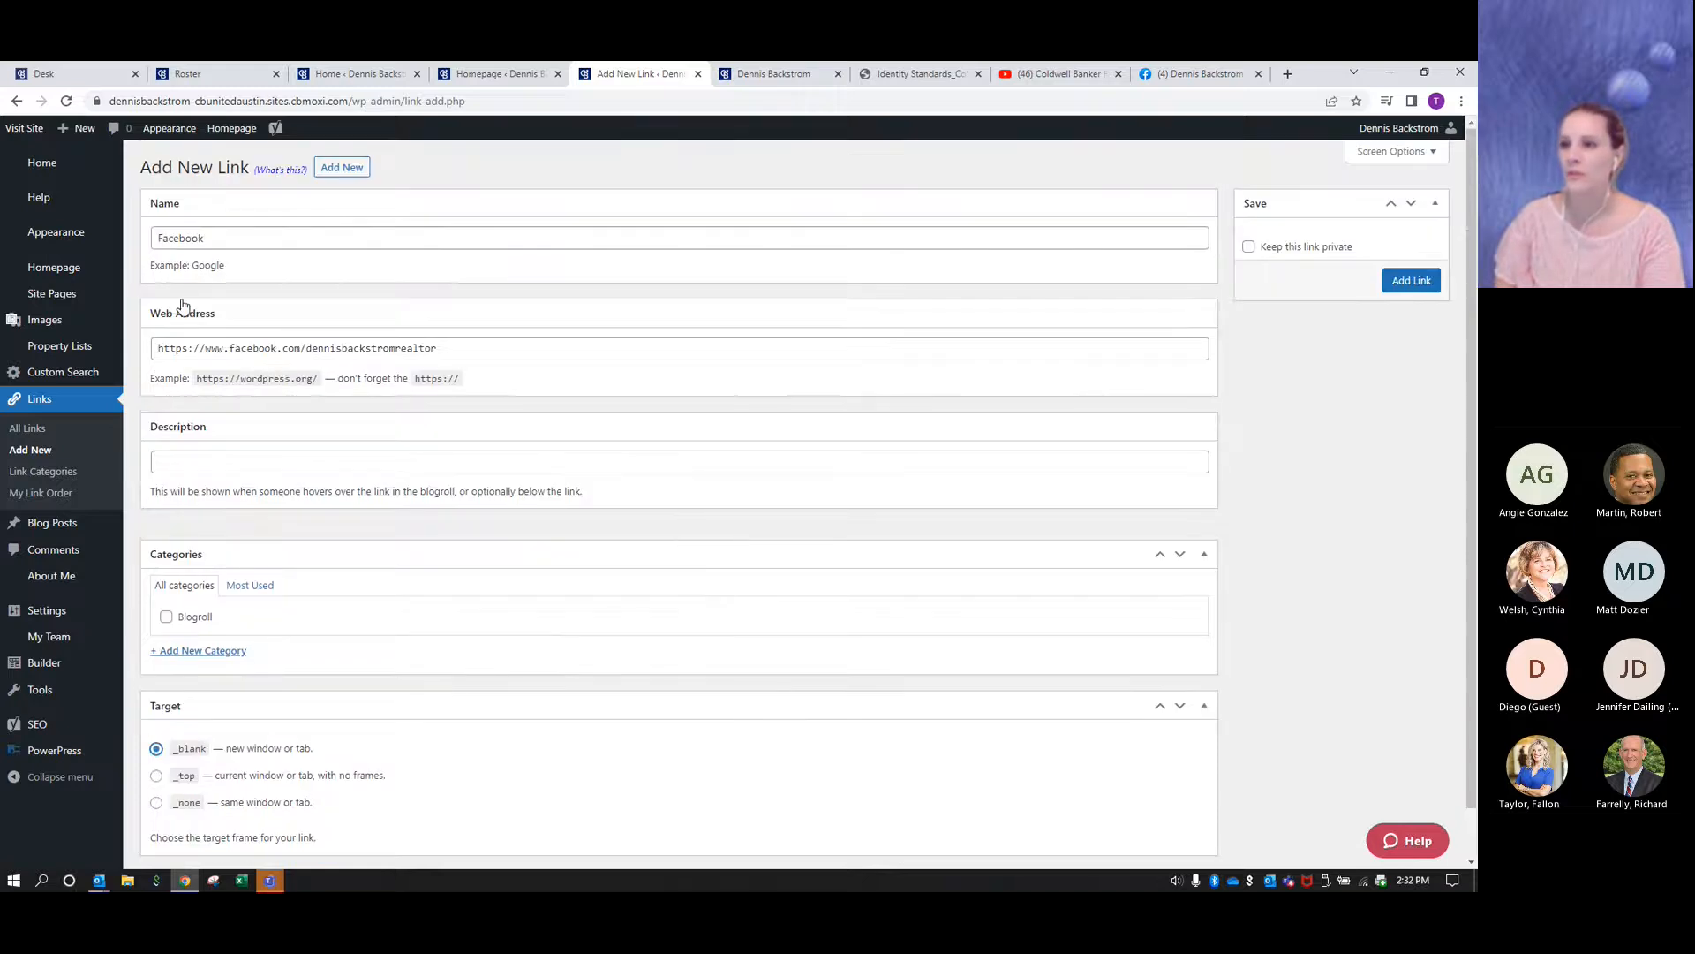
{"action": "scroll", "coordinate": [187, 295], "scroll_direction": "down", "scroll_amount": 1}
{"action": "scroll", "coordinate": [187, 295], "scroll_direction": "up", "scroll_amount": 1}
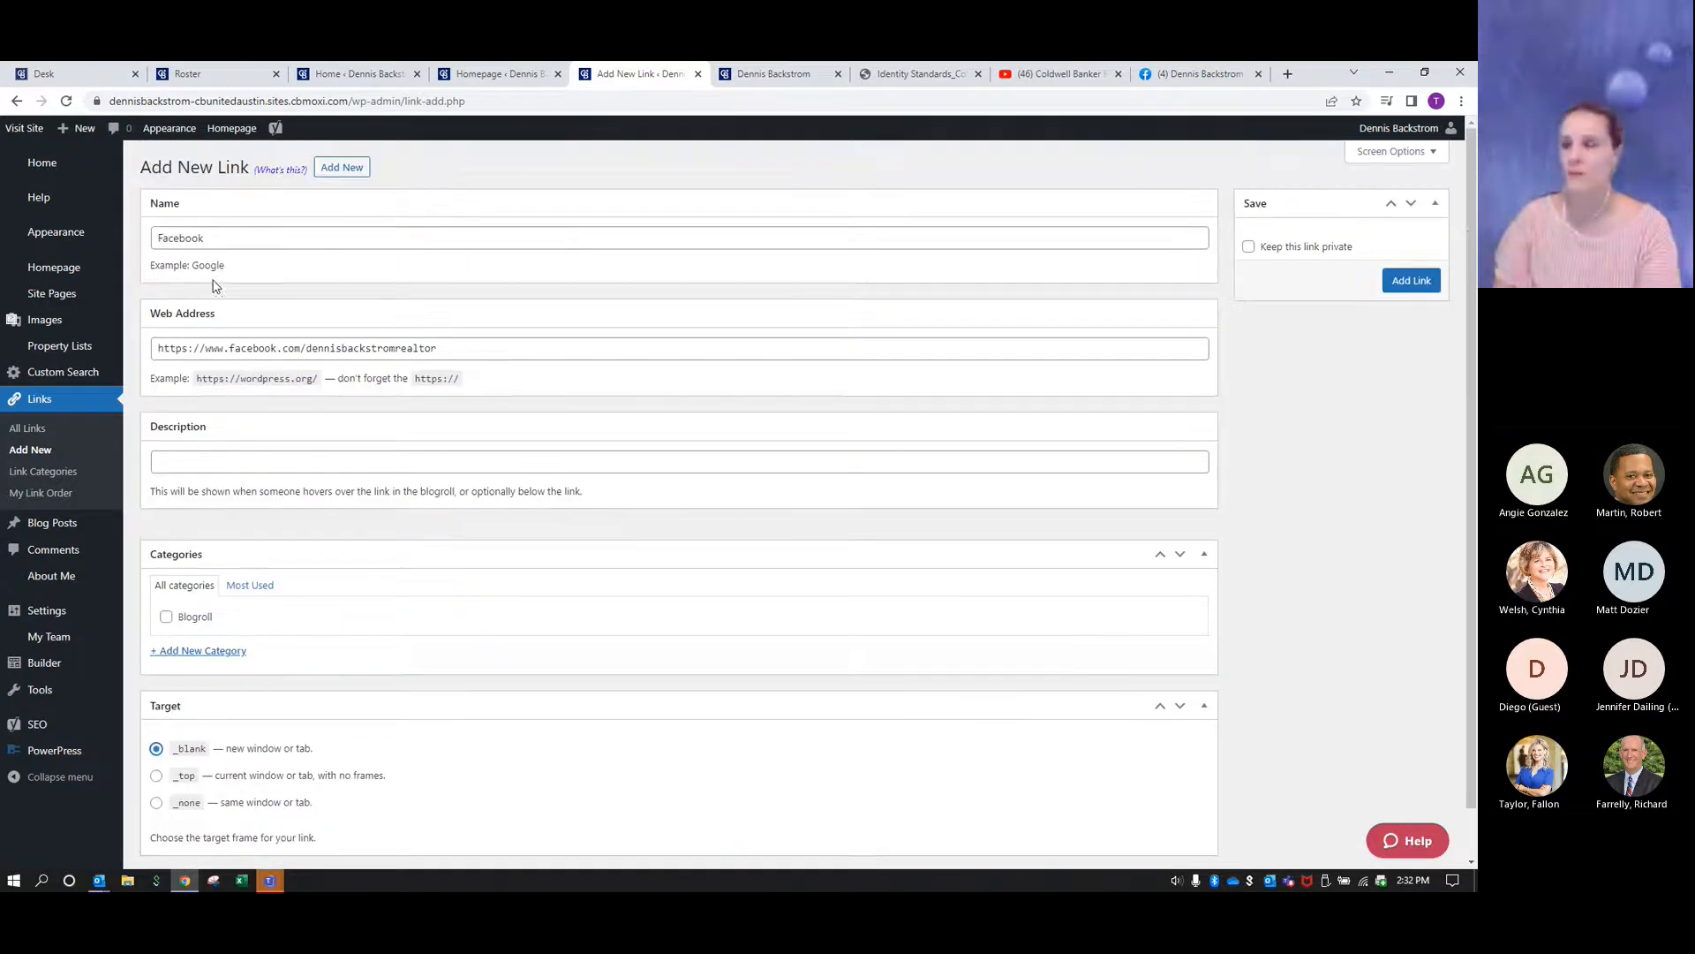
{"action": "left_click", "coordinate": [1413, 280]}
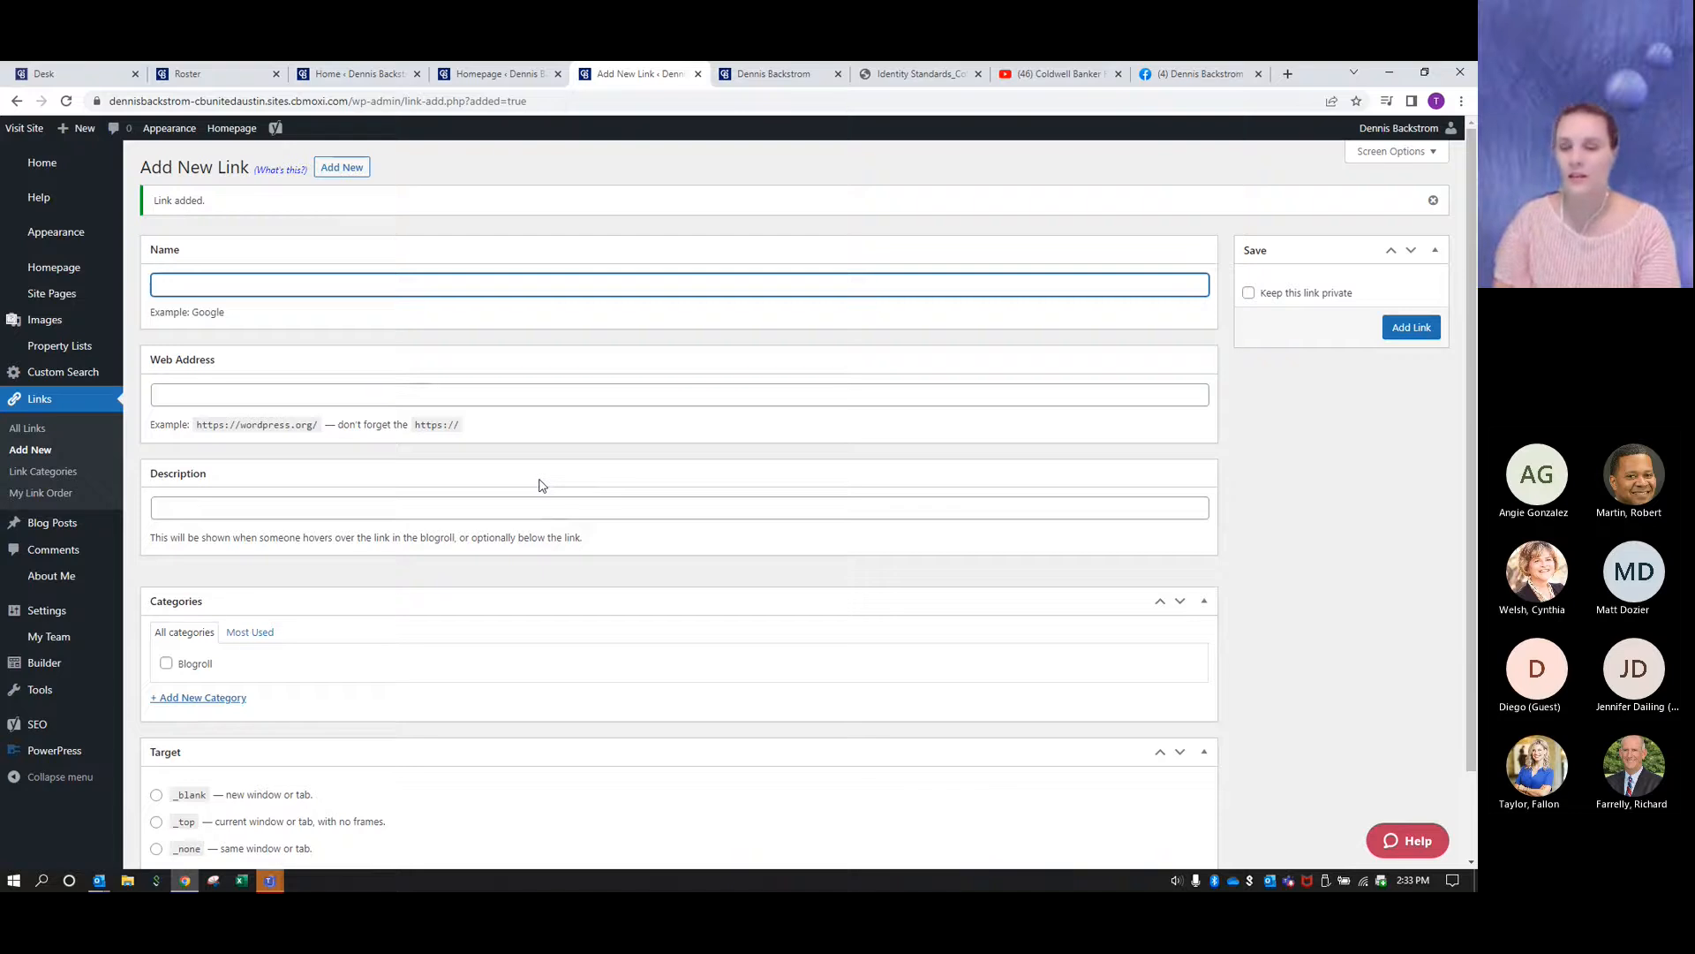
- Check the Facebook link in the list of all links and in the live homepage's Useful Links section
{"action": "left_click", "coordinate": [36, 433]}
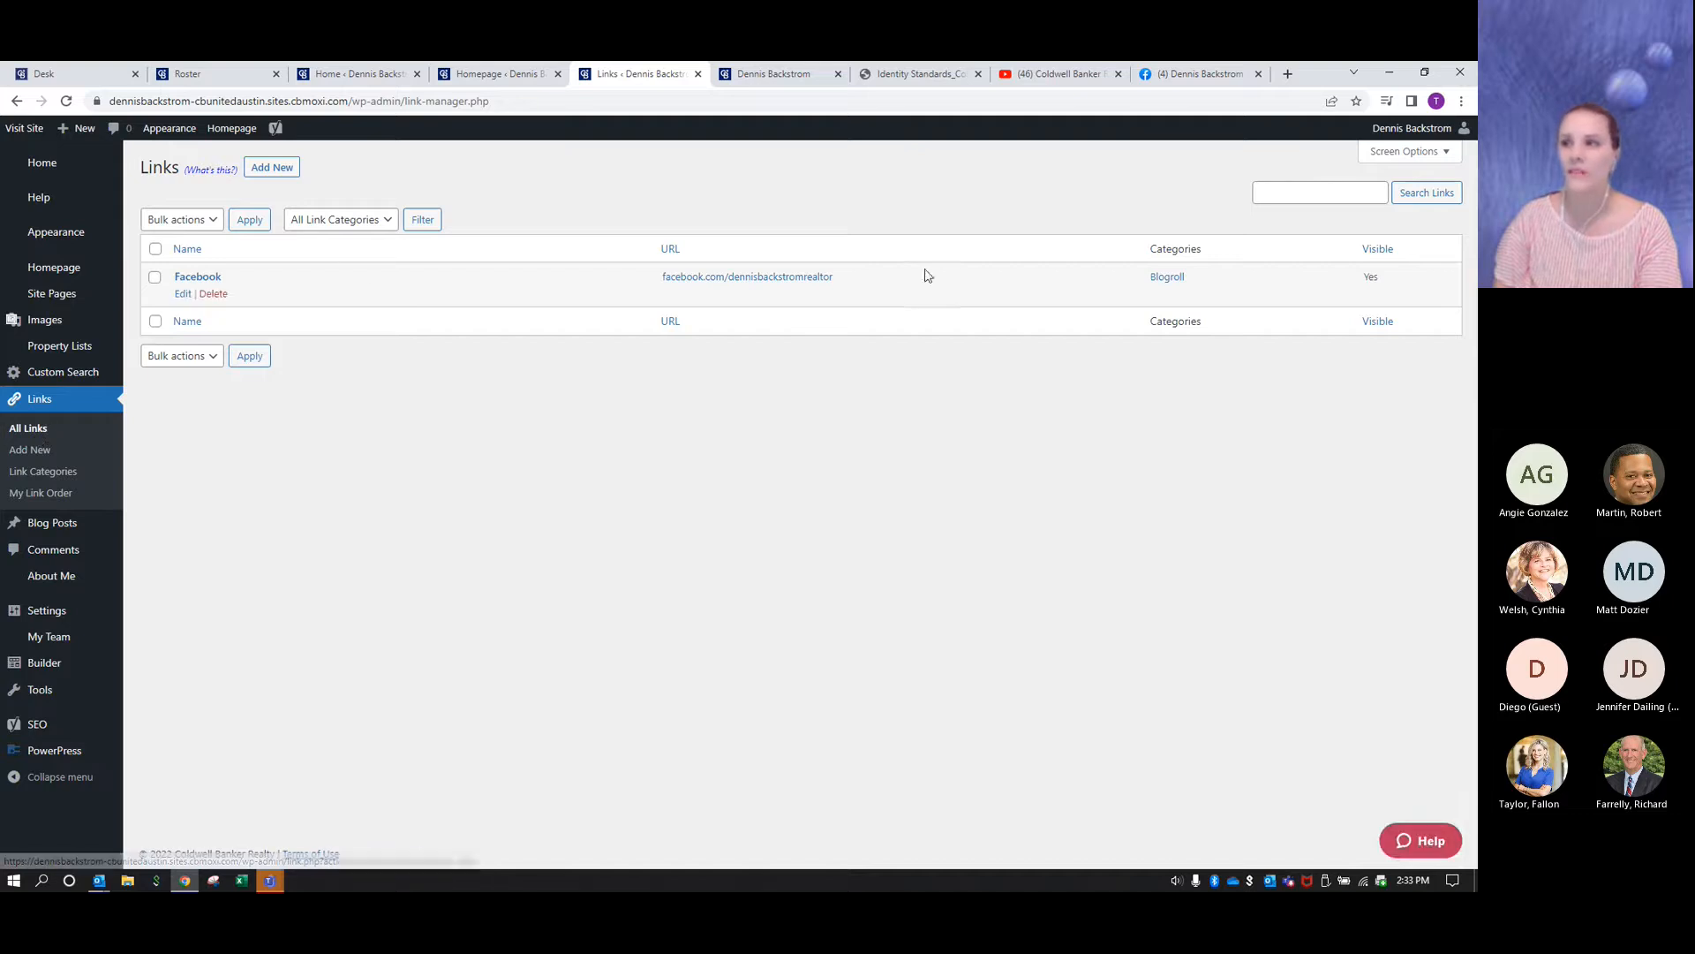
{"action": "mouse_move", "coordinate": [474, 273]}
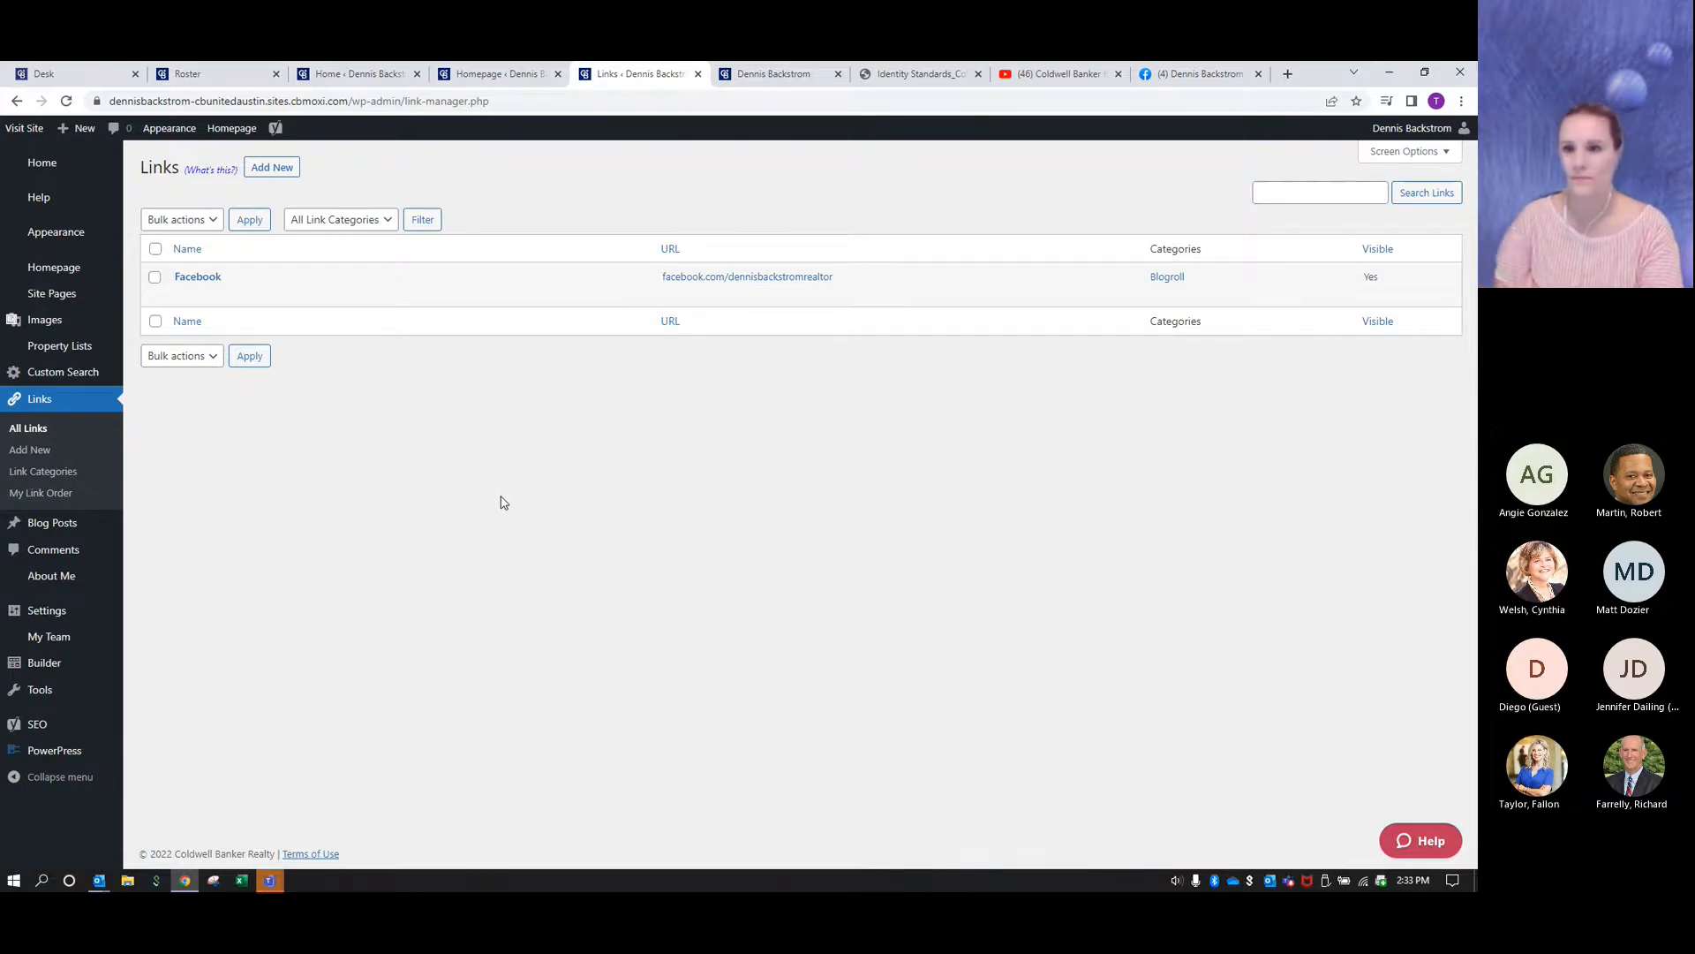
{"action": "left_click", "coordinate": [25, 128]}
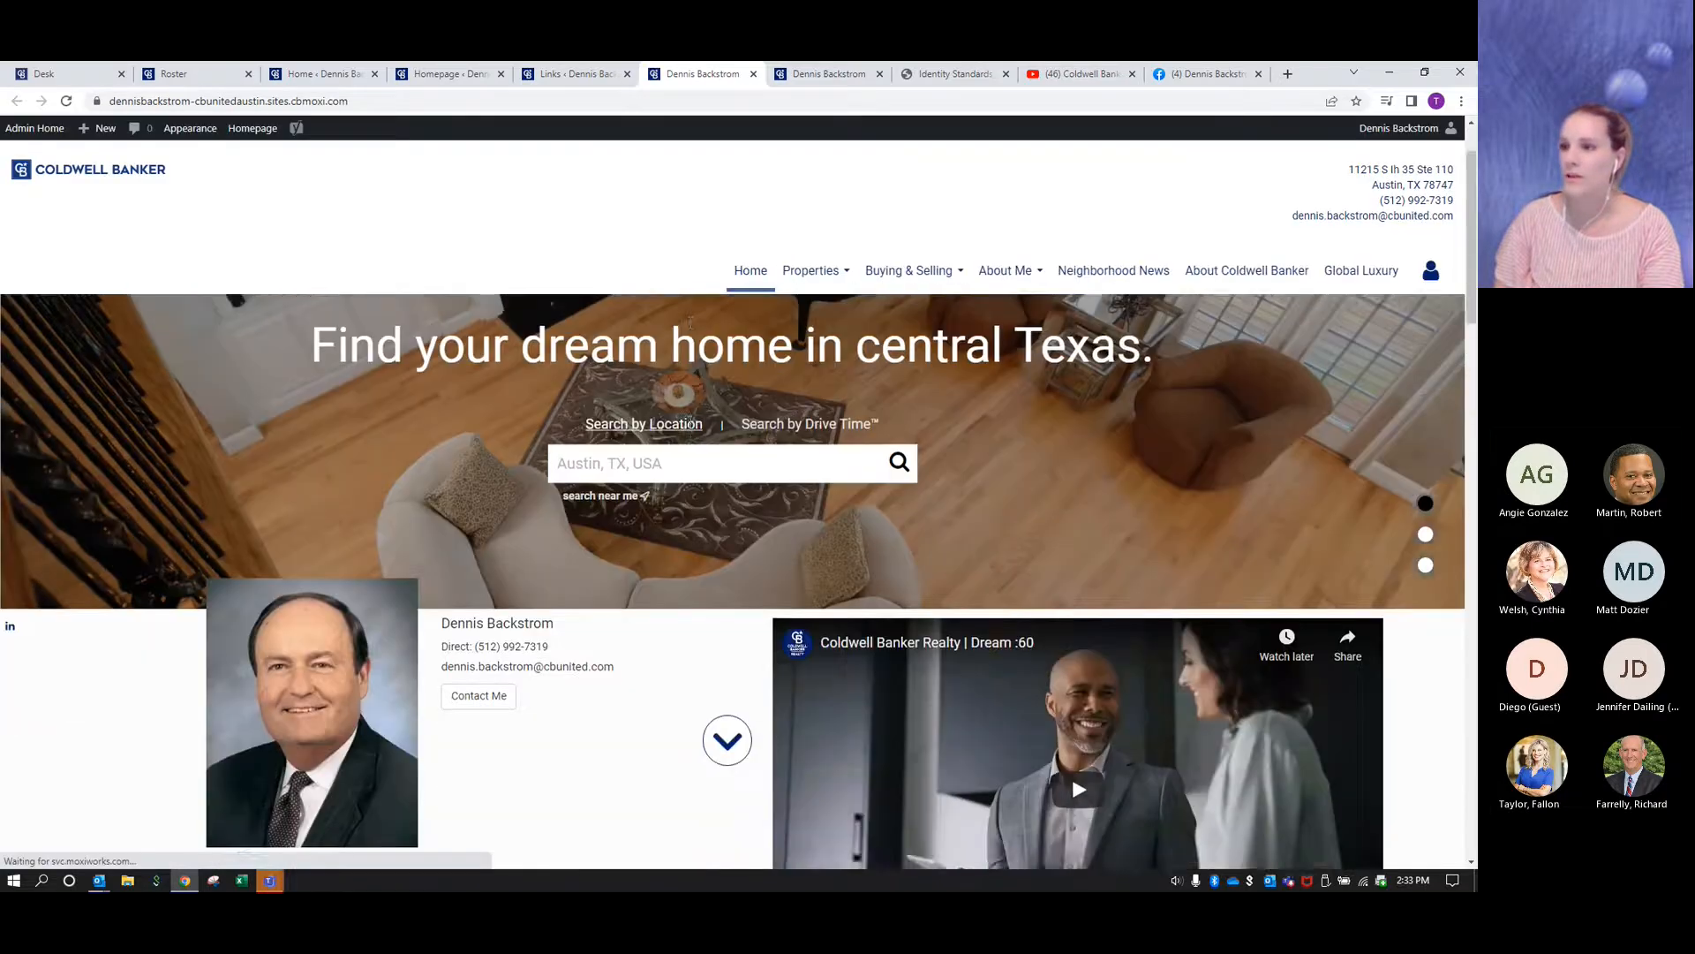
{"action": "scroll", "coordinate": [690, 371], "scroll_direction": "down", "scroll_amount": 15}
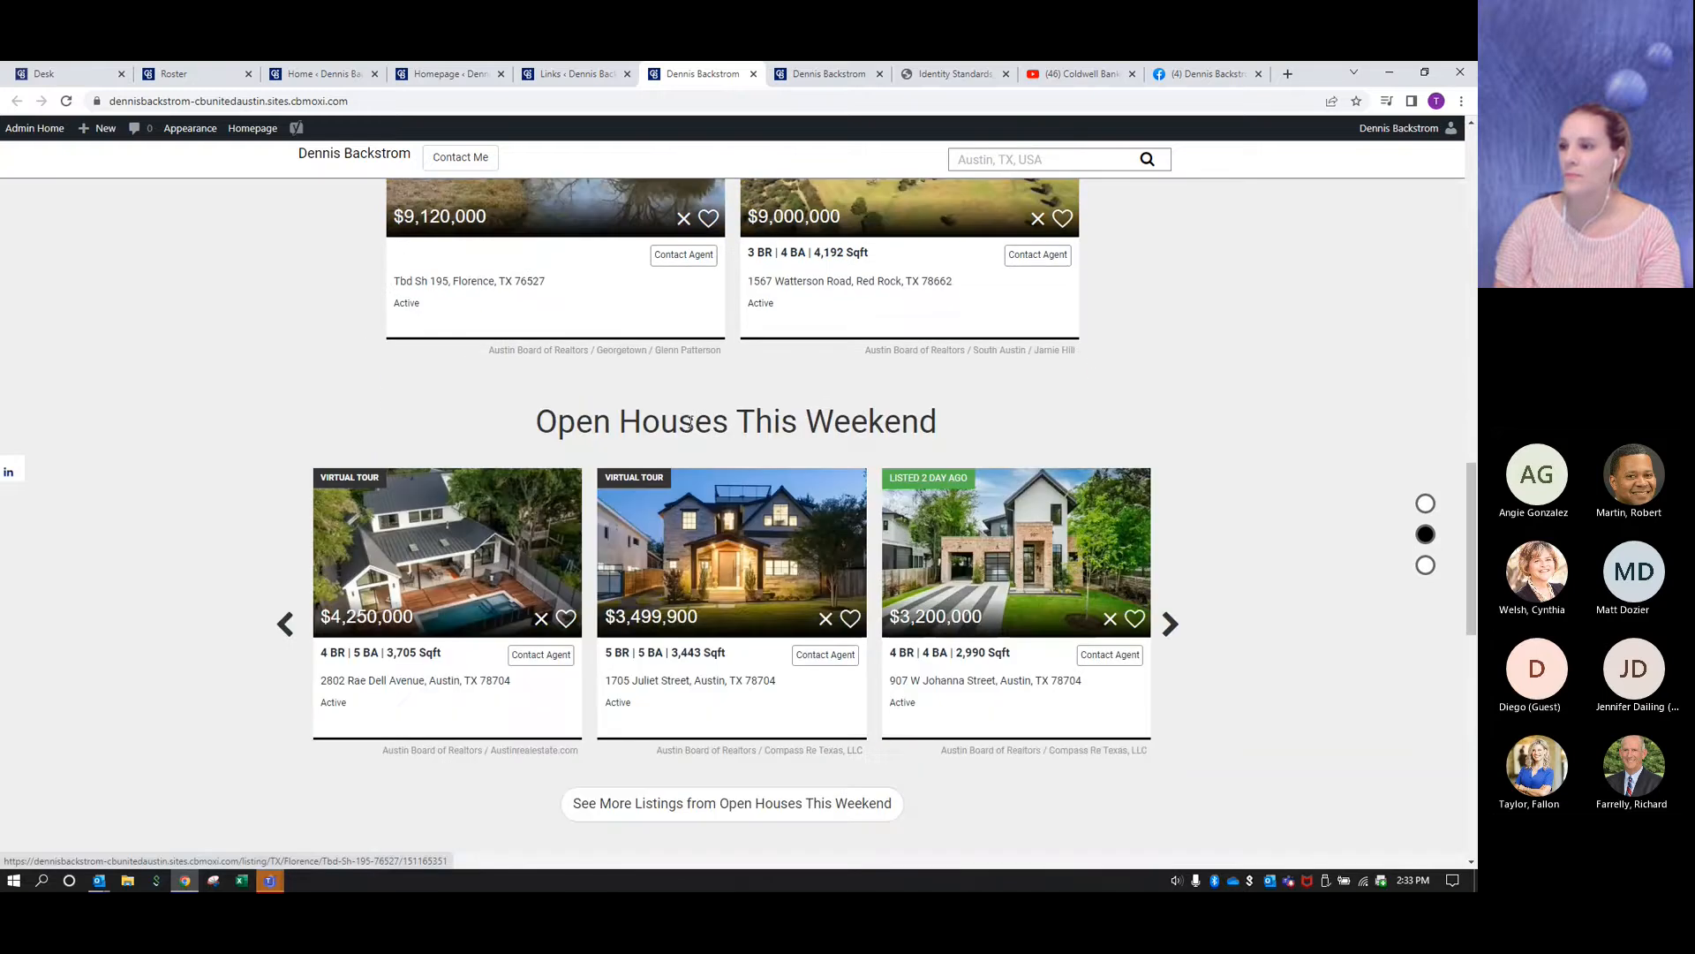
{"action": "scroll", "coordinate": [689, 420], "scroll_direction": "down", "scroll_amount": 6}
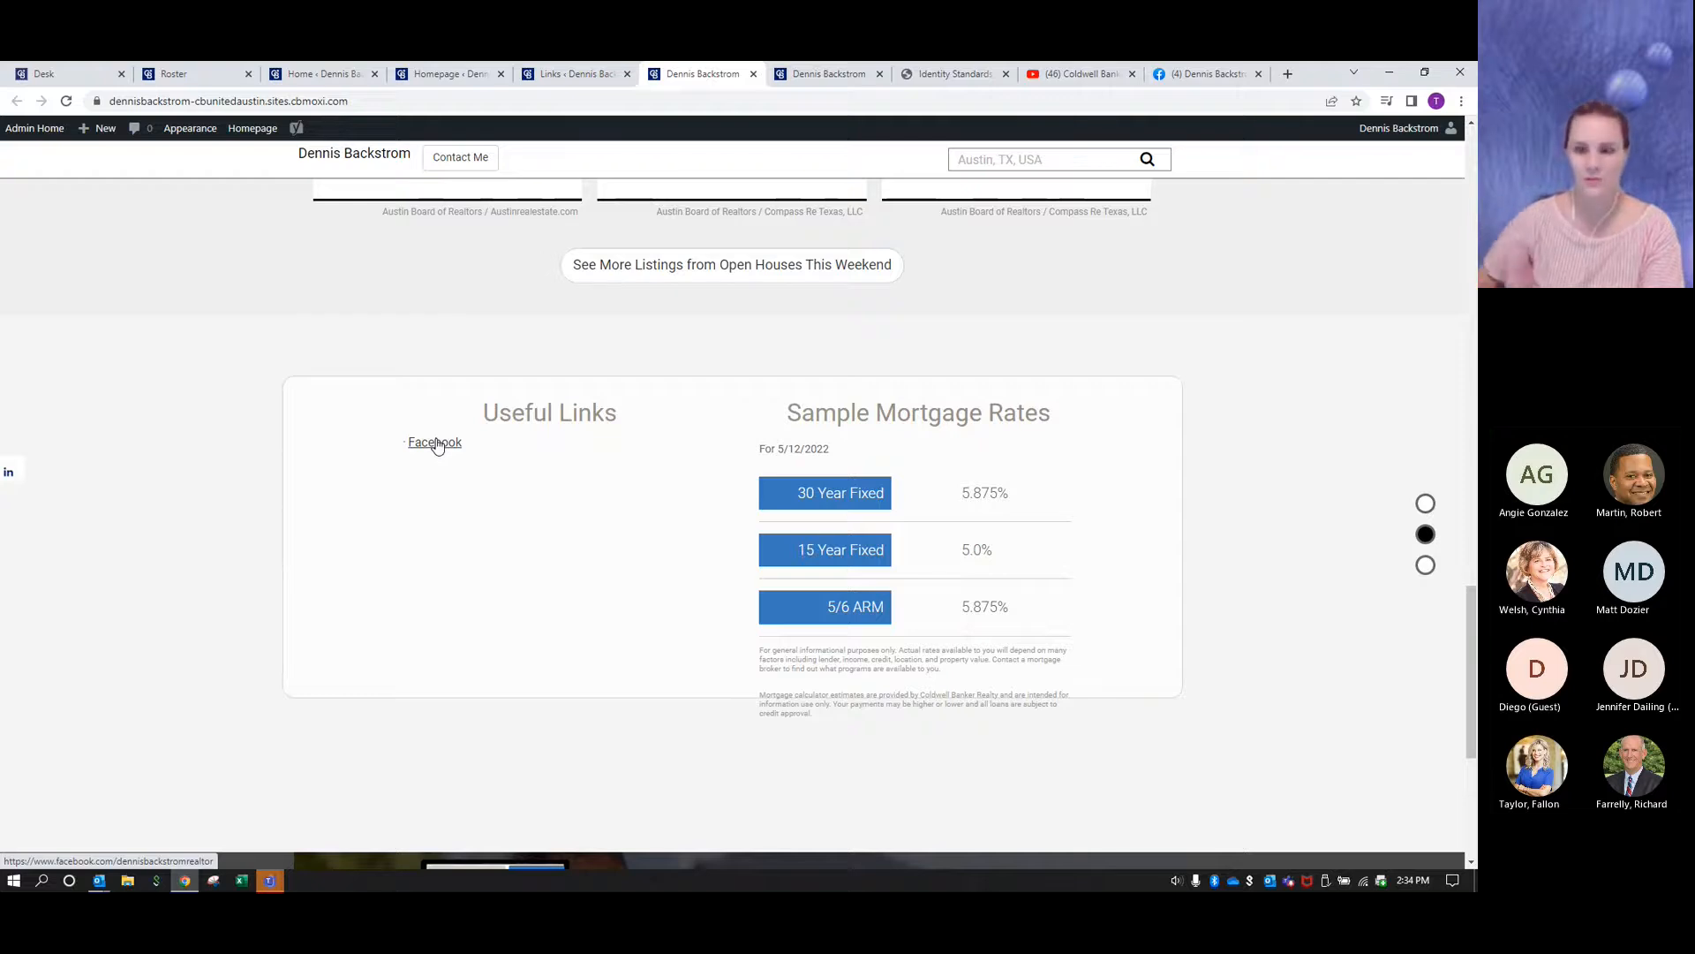
- Return to the Homepage settings and retitle the Links Module as "Meet" followed by the agent's first name
{"action": "left_click", "coordinate": [47, 131]}
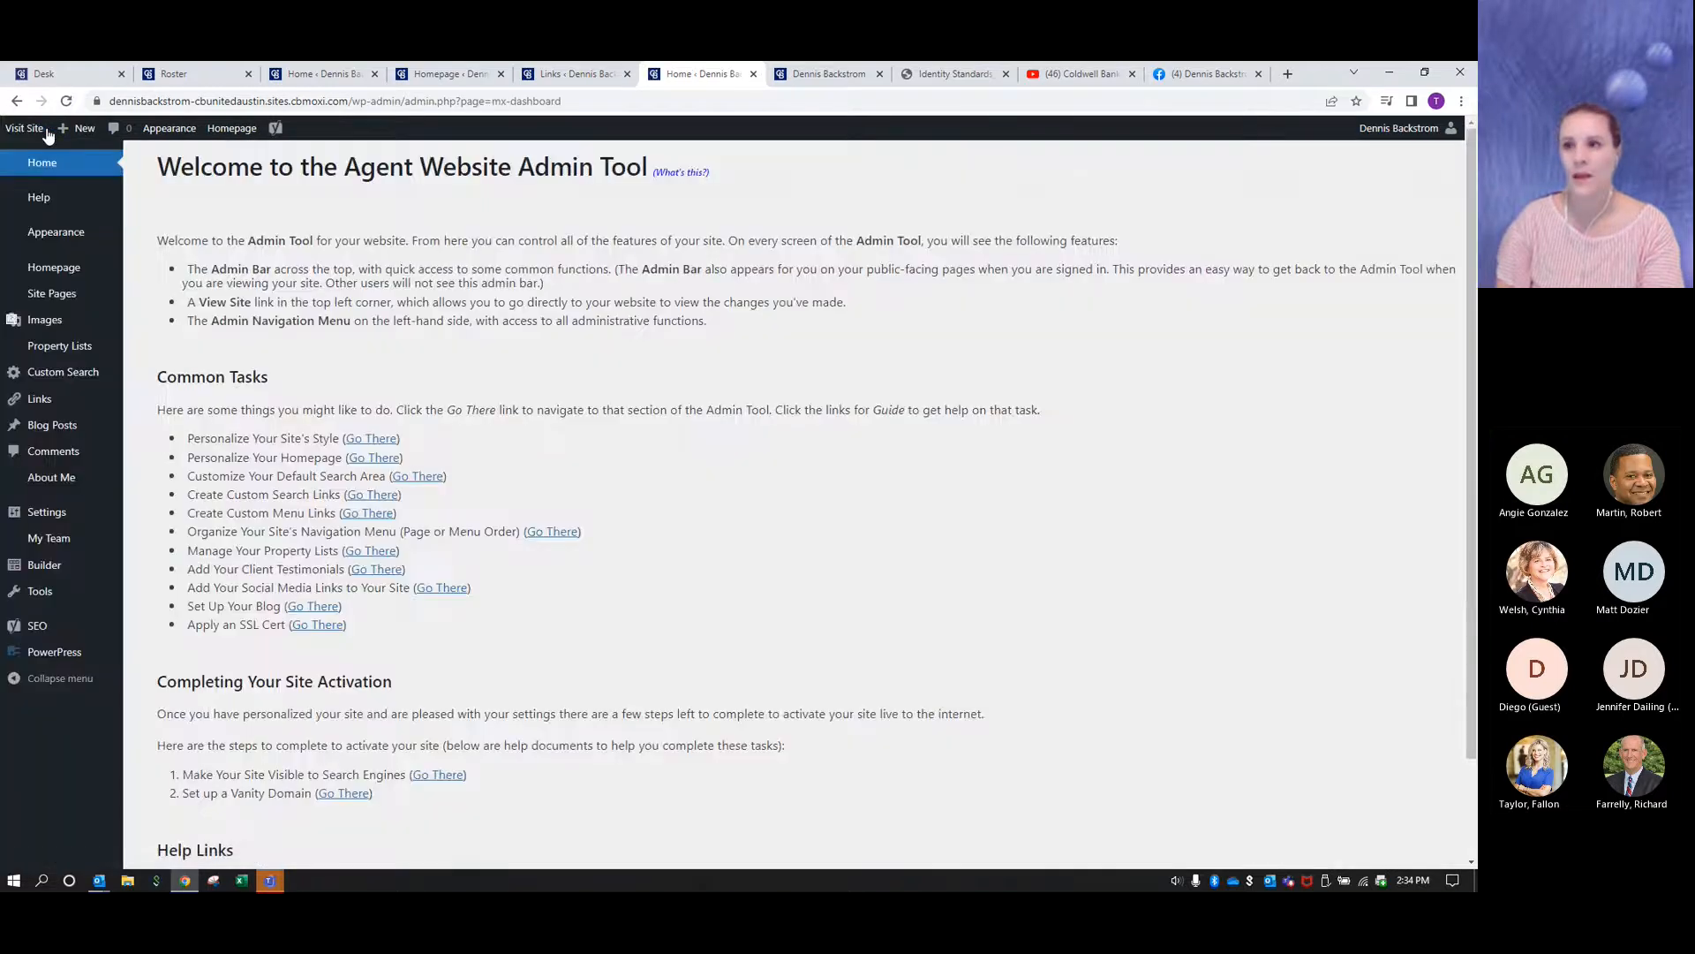
{"action": "left_click", "coordinate": [68, 273]}
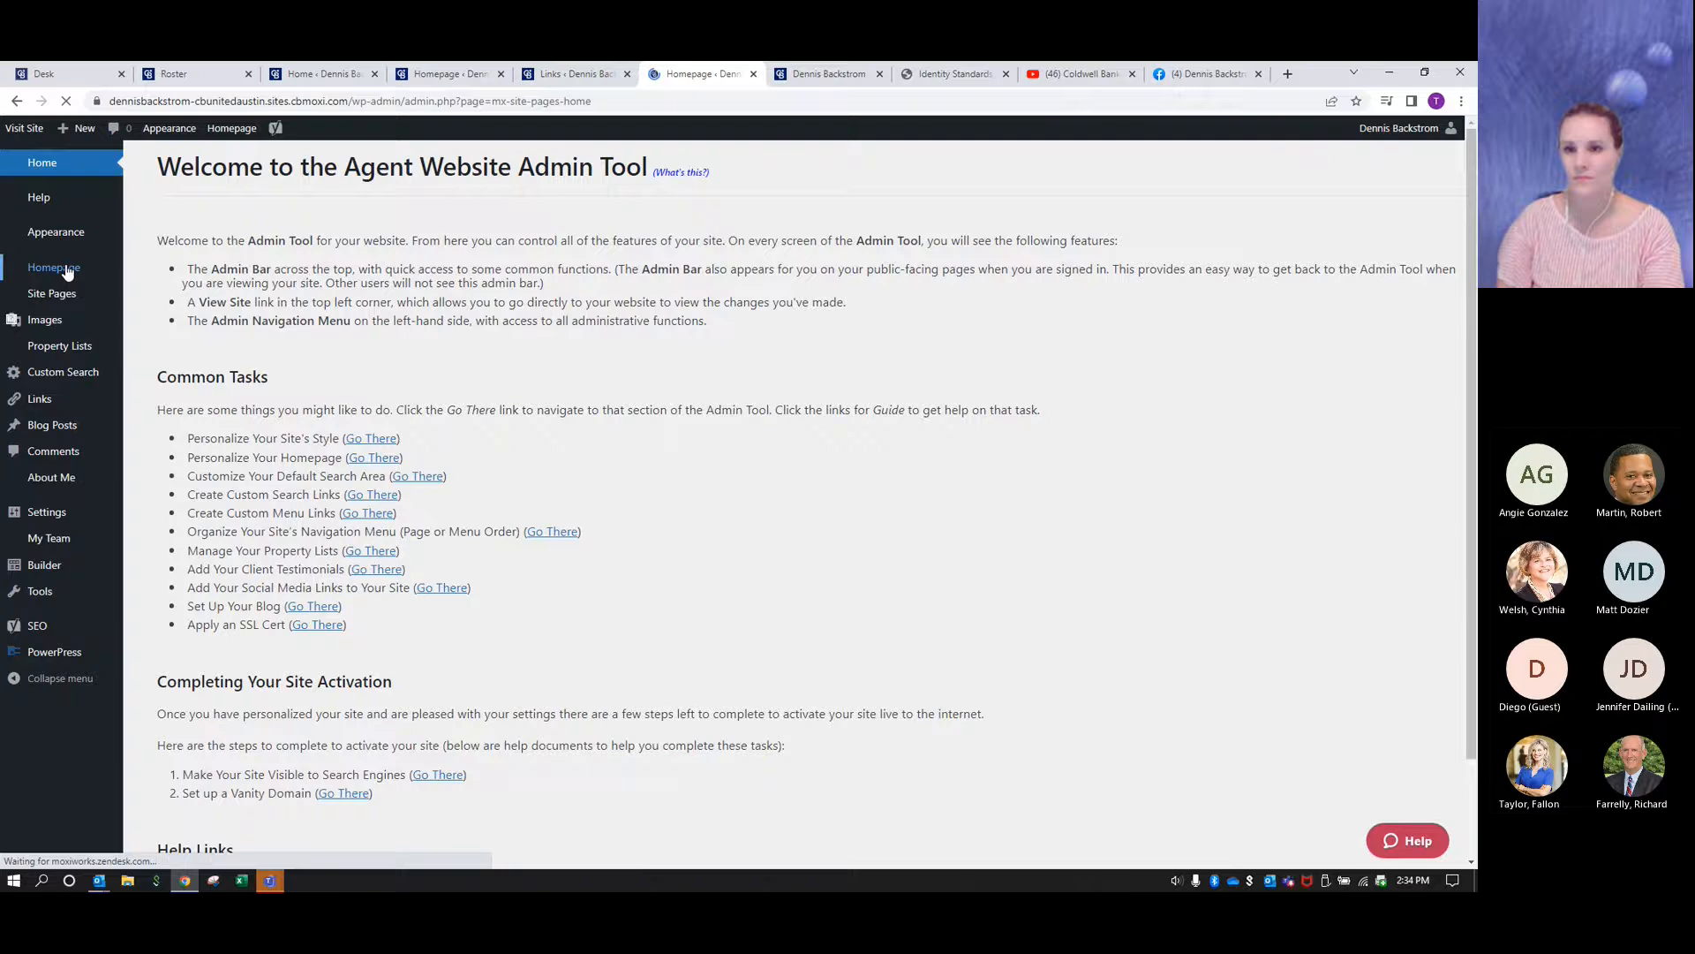
{"action": "scroll", "coordinate": [853, 413], "scroll_direction": "down", "scroll_amount": 10}
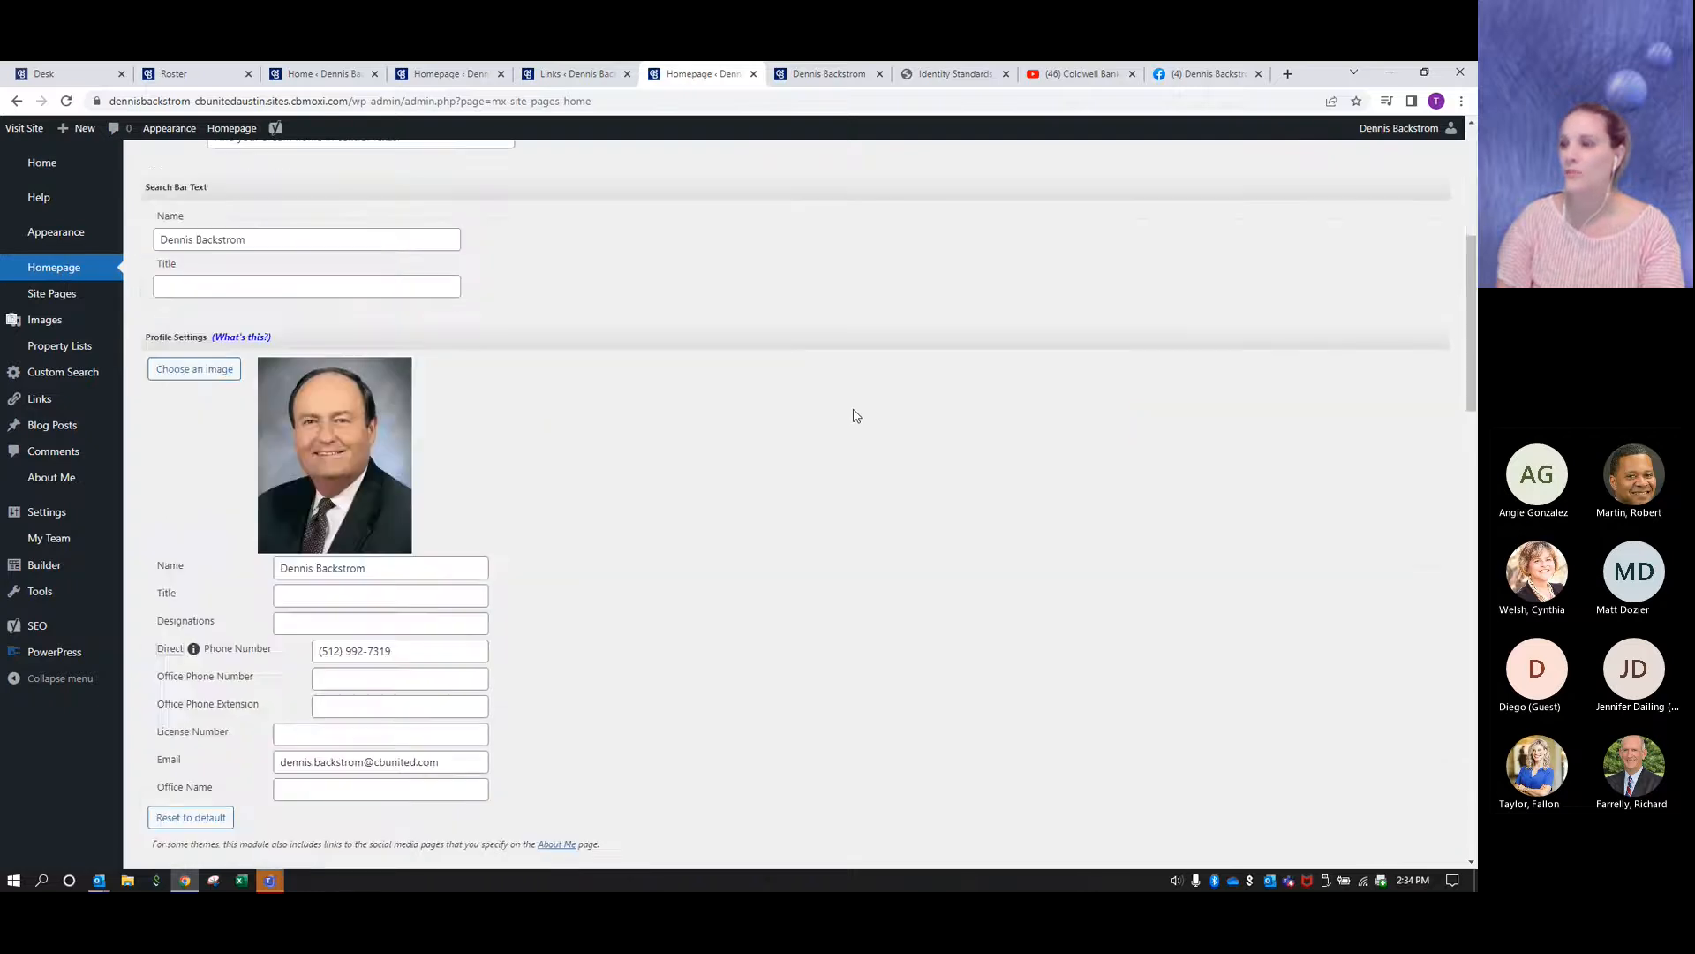
{"action": "scroll", "coordinate": [855, 415], "scroll_direction": "down", "scroll_amount": 10}
{"action": "scroll", "coordinate": [853, 415], "scroll_direction": "down", "scroll_amount": 4}
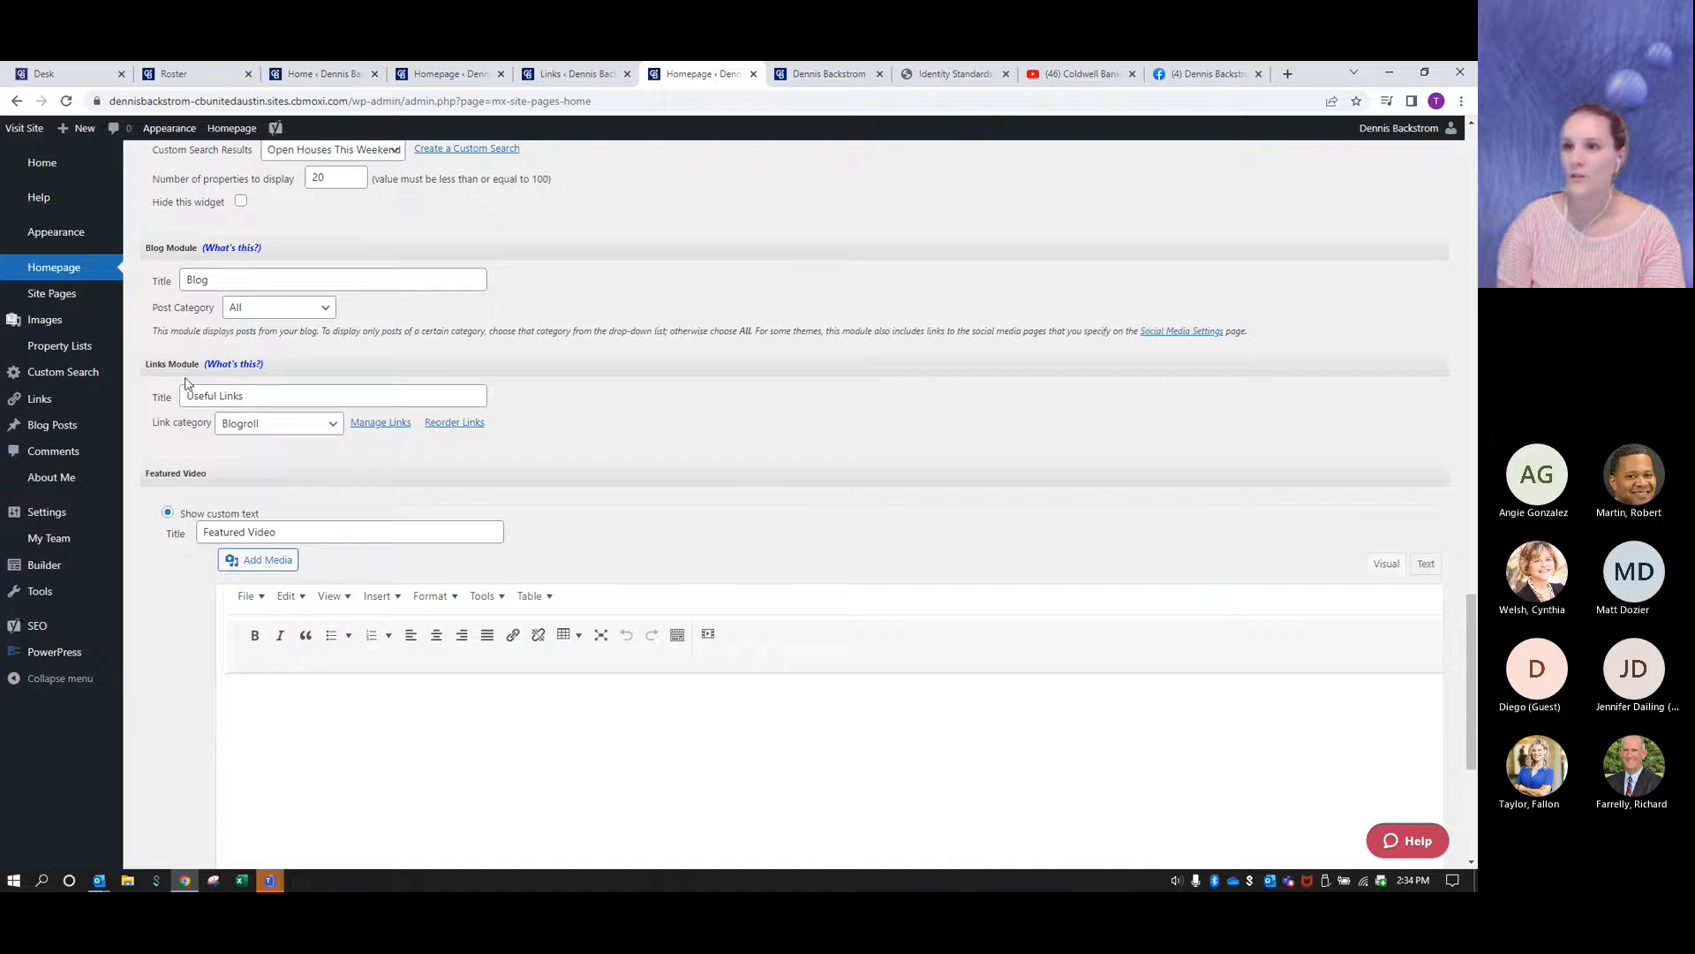
{"action": "triple_click", "coordinate": [251, 394]}
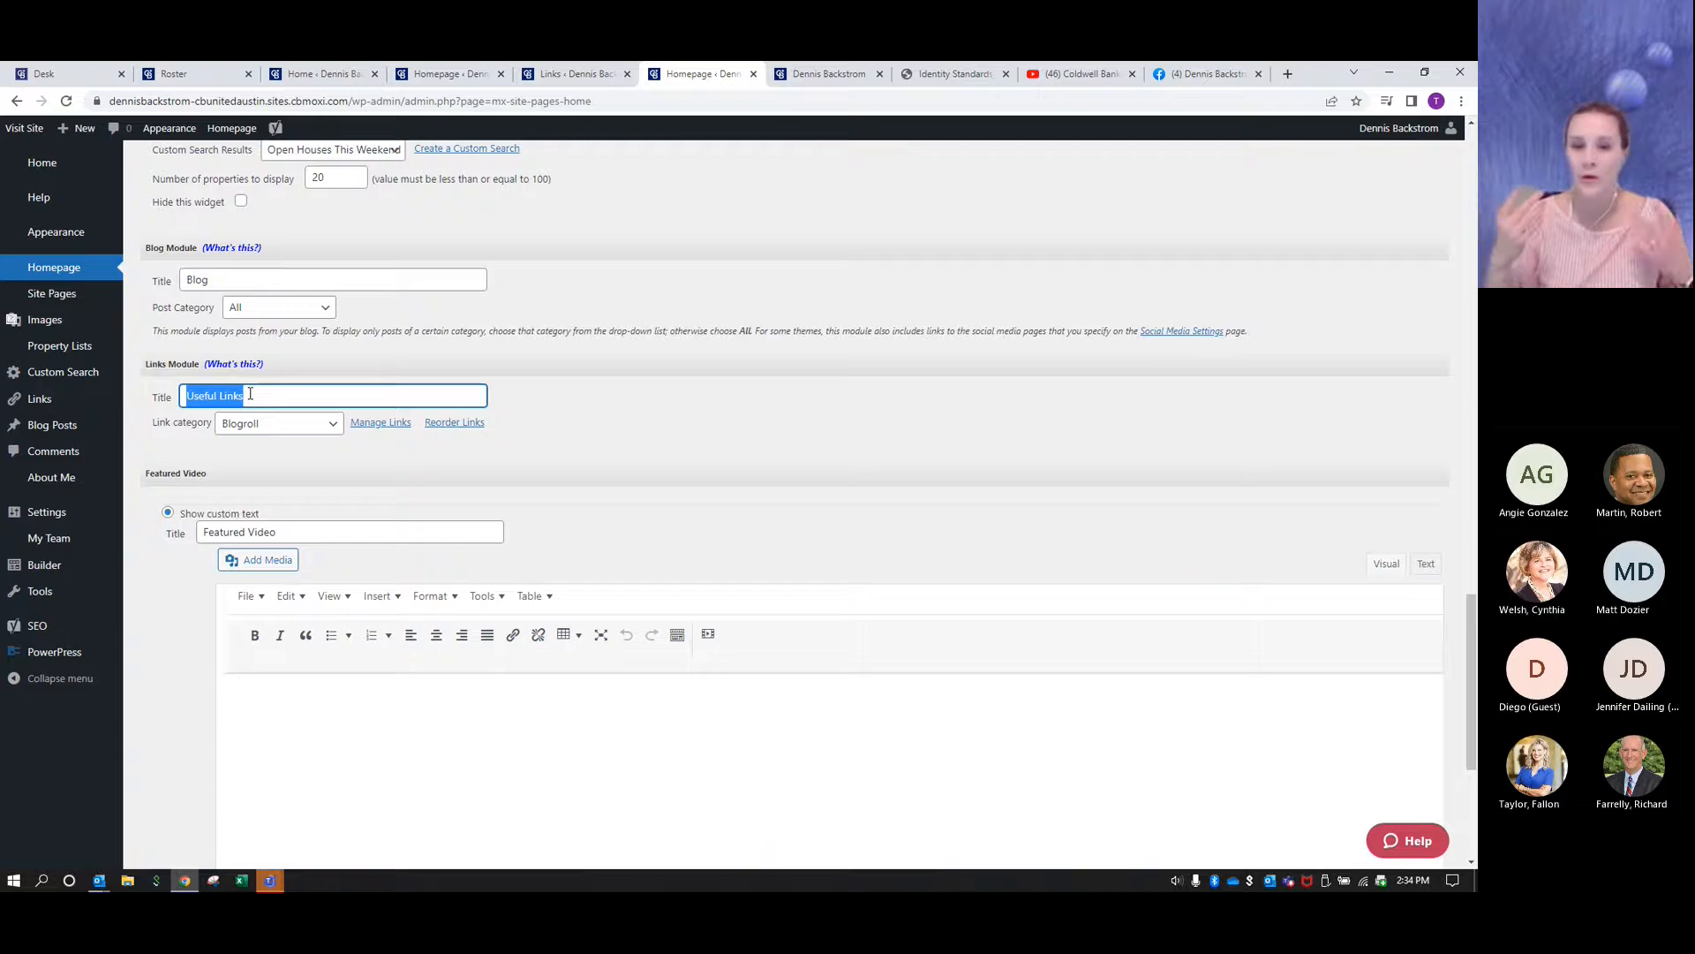
{"action": "type", "text": "Mett Dennis"}
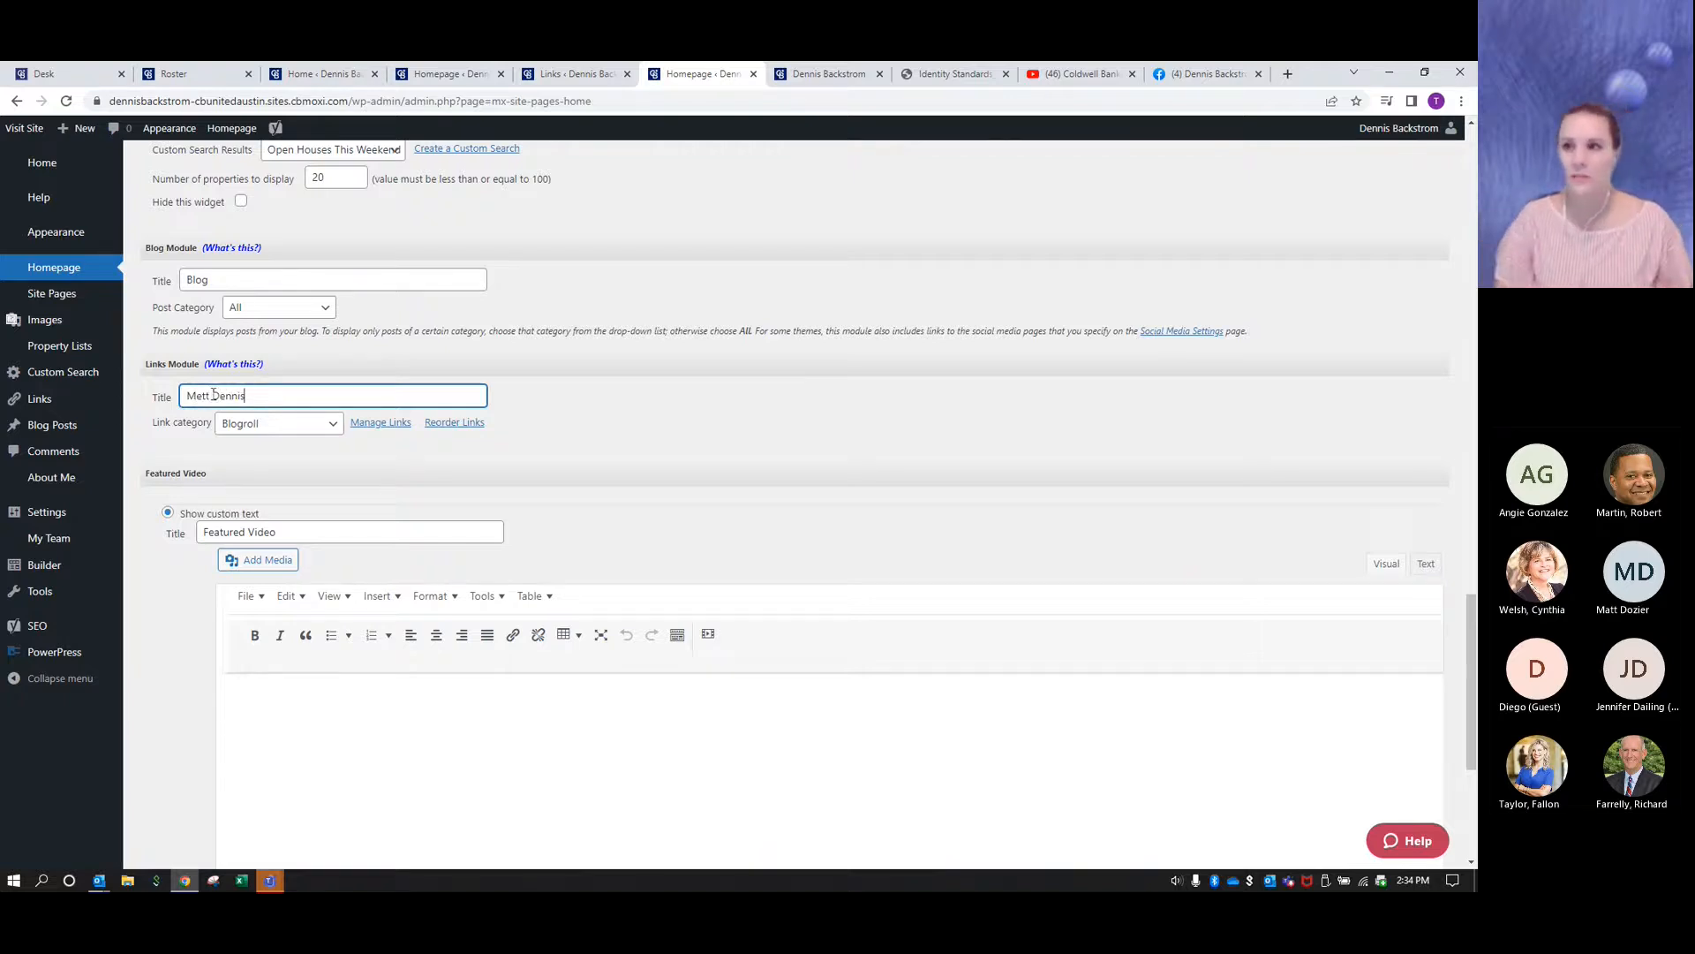
{"action": "left_click", "coordinate": [206, 395]}
{"action": "key", "text": "BackSpace"}
{"action": "type", "text": "e"}
{"action": "left_click", "coordinate": [762, 414]}
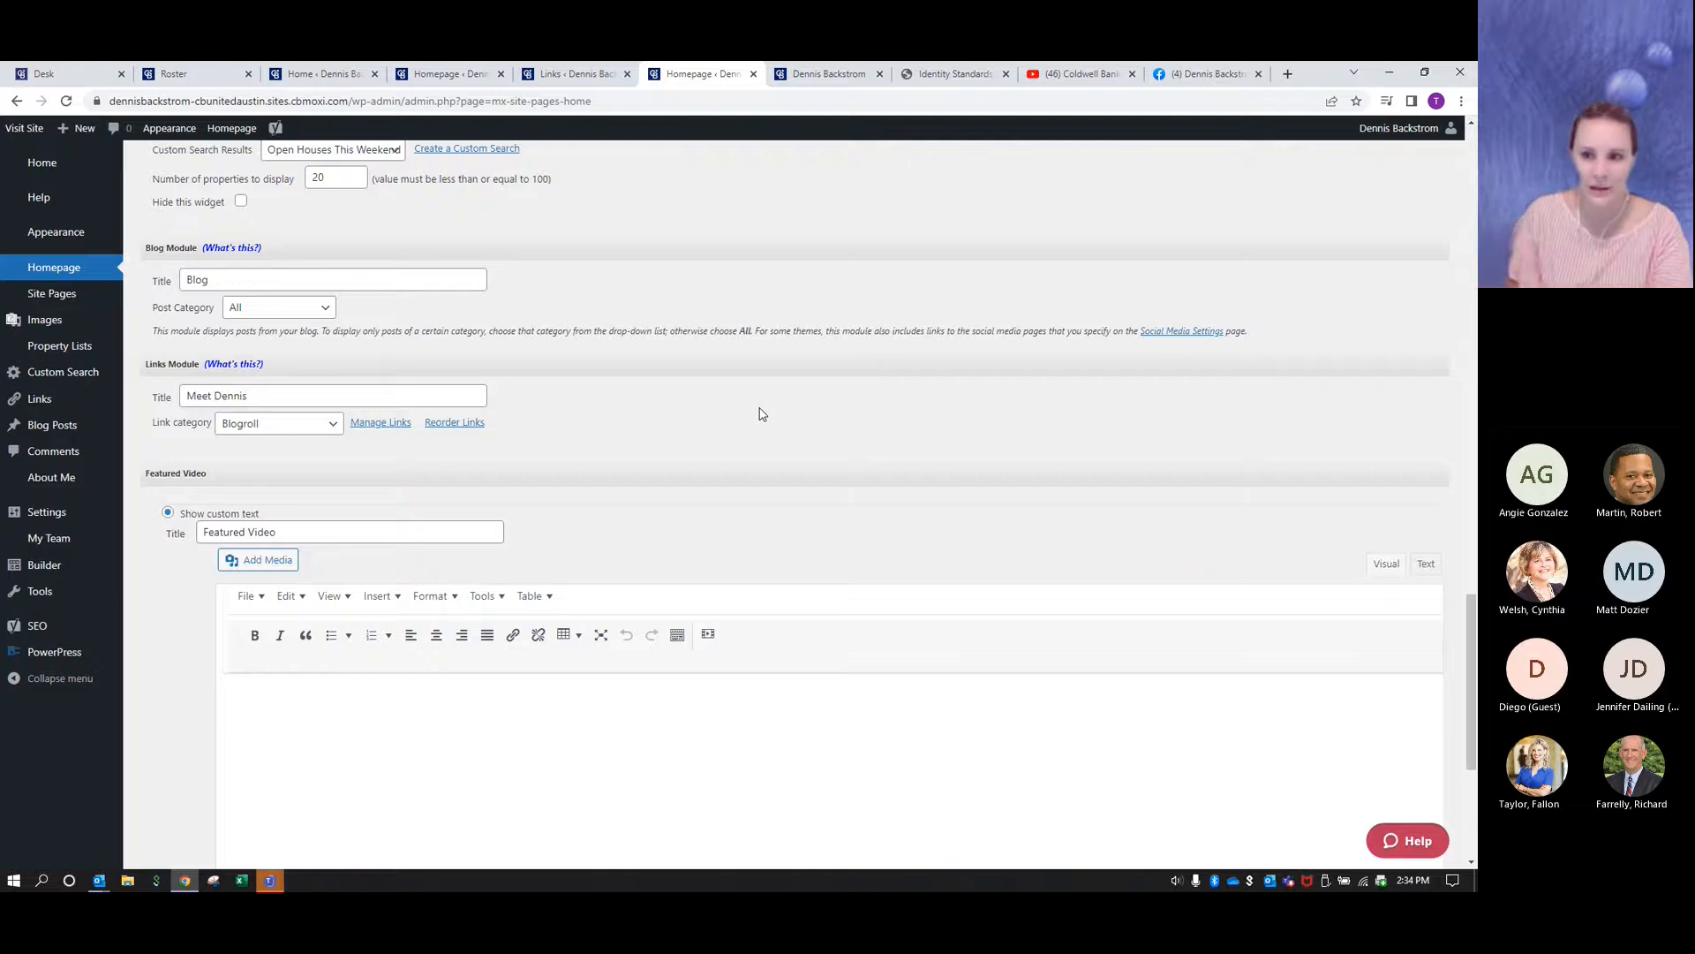
{"action": "left_click_drag", "start_coordinate": [258, 397], "coordinate": [172, 406]}
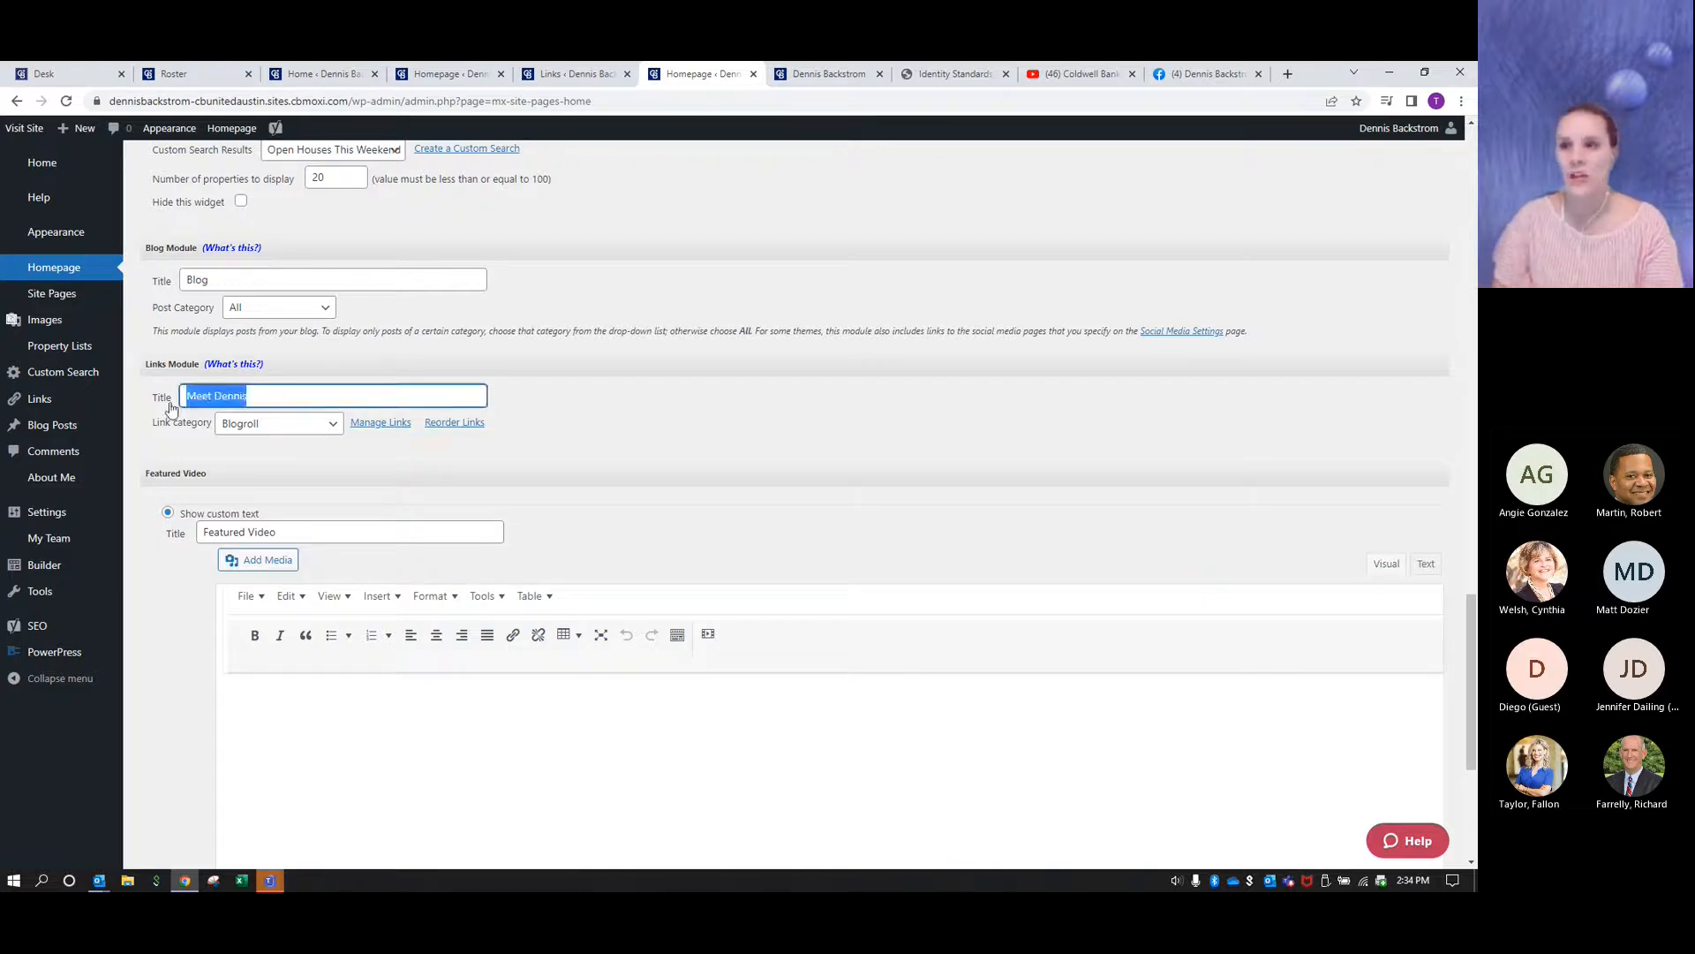
{"action": "left_click", "coordinate": [680, 429]}
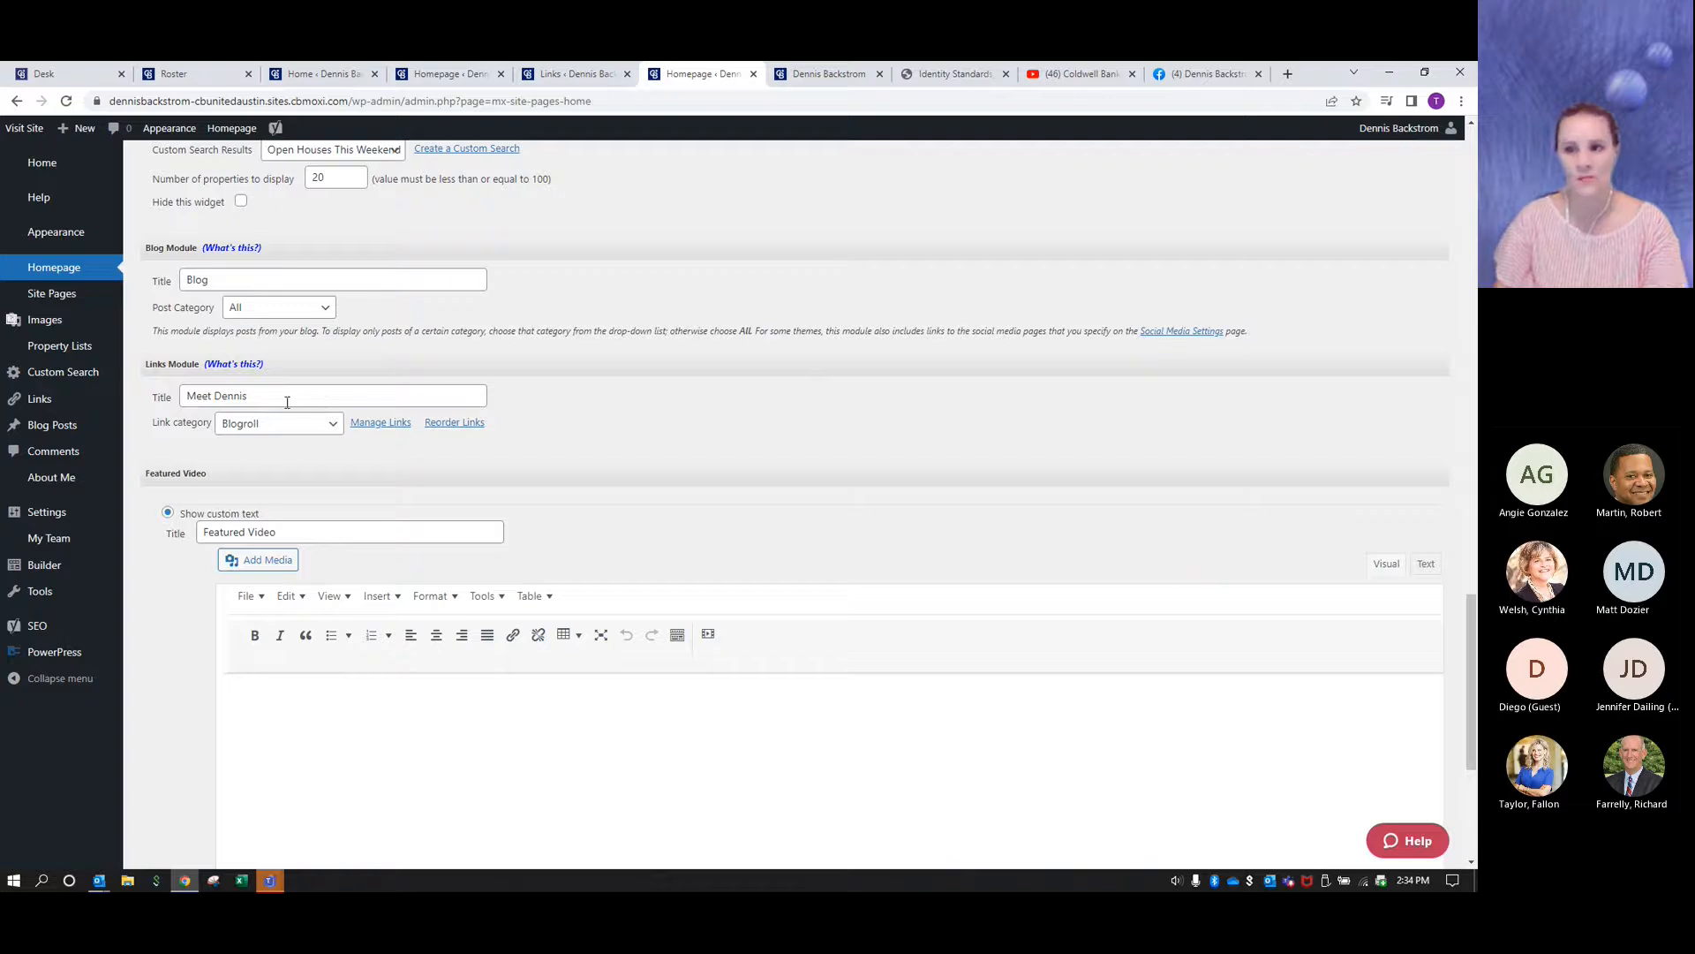
{"action": "scroll", "coordinate": [613, 432], "scroll_direction": "down", "scroll_amount": 1}
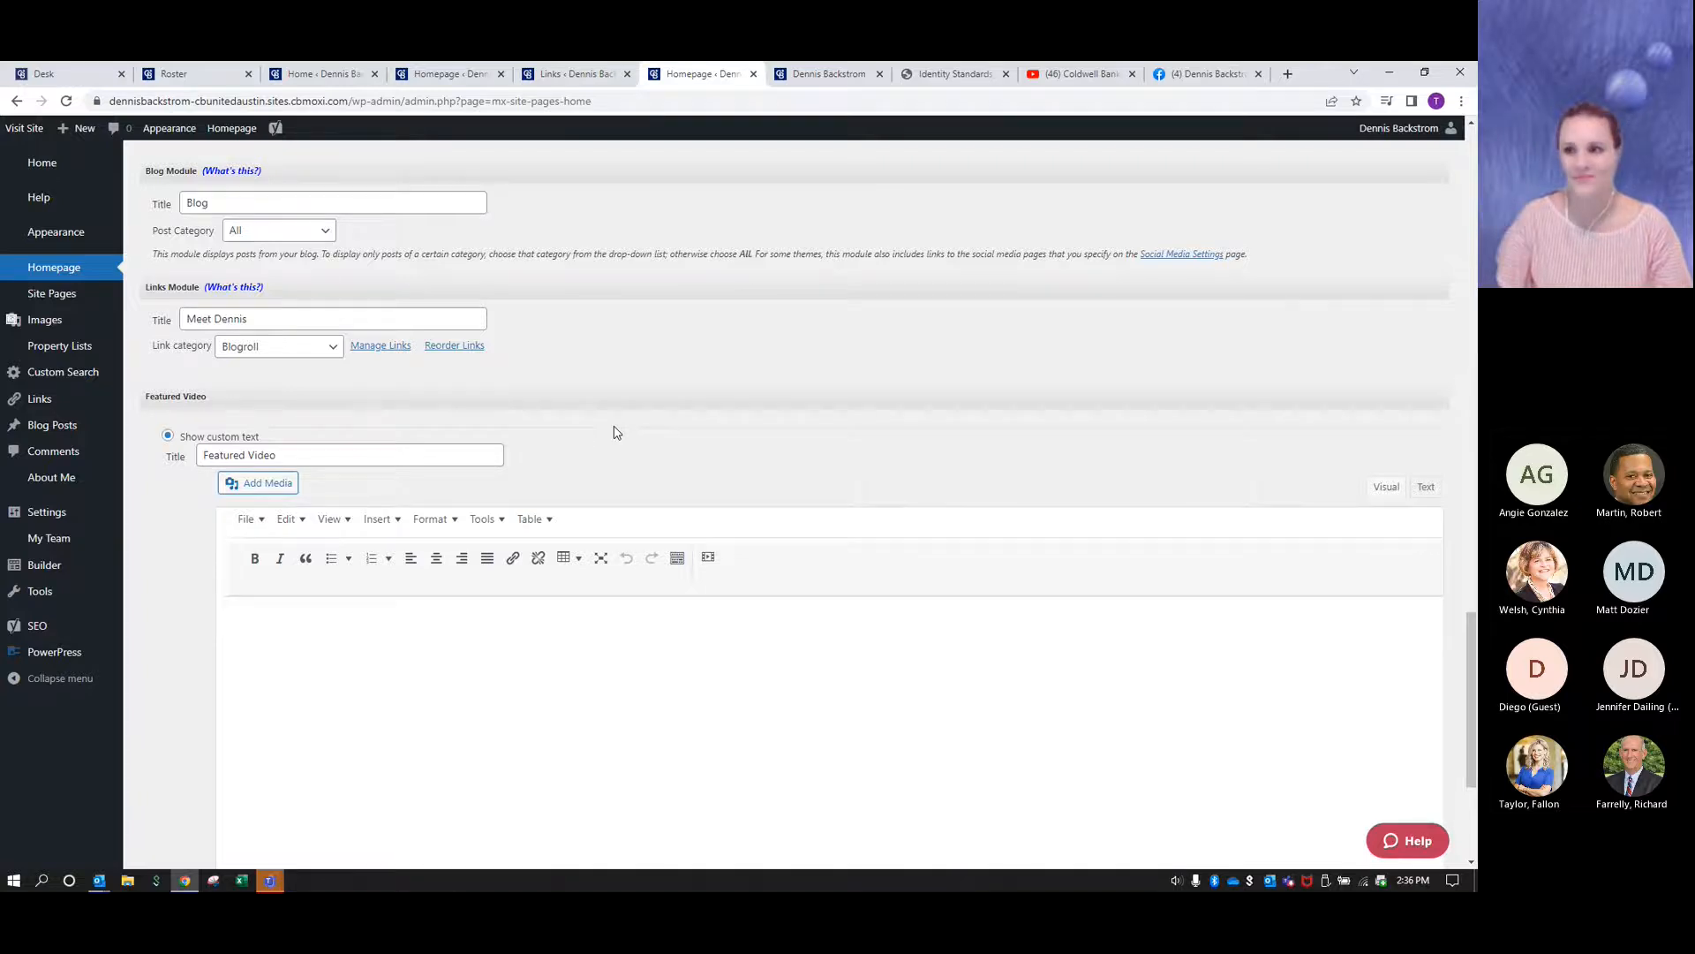
- Go to the Featured Video module in the Homepage settings and place the cursor in its empty text editor
{"action": "scroll", "coordinate": [610, 407], "scroll_direction": "down", "scroll_amount": 1}
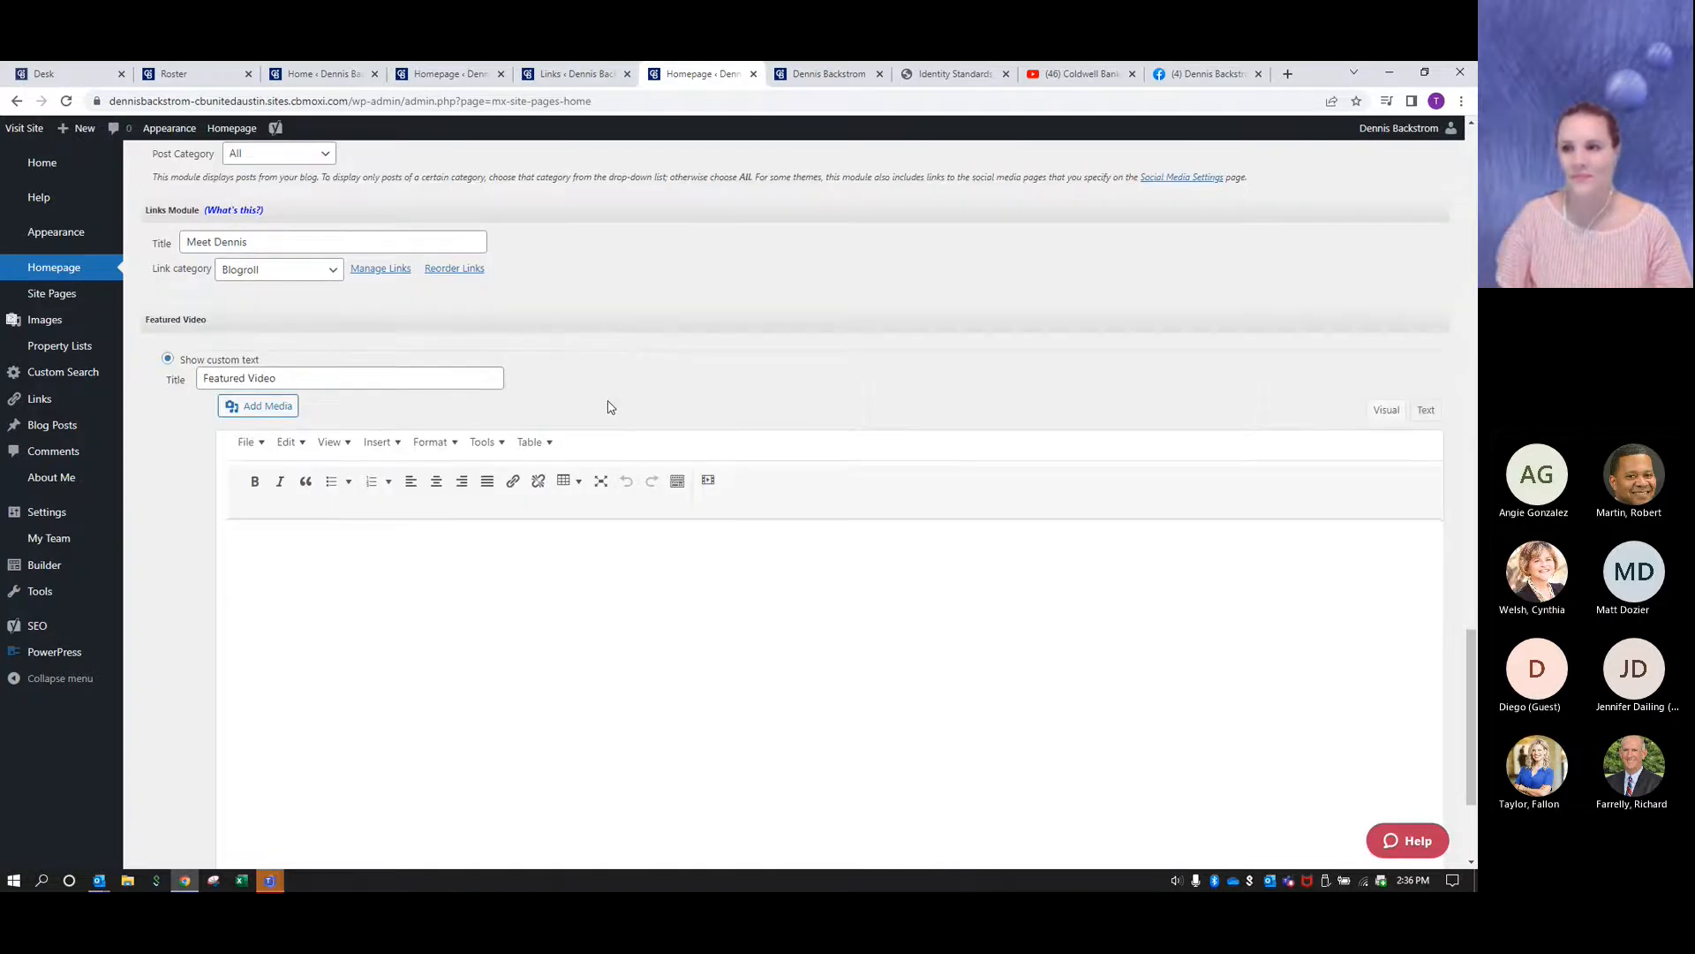
{"action": "scroll", "coordinate": [611, 407], "scroll_direction": "down", "scroll_amount": 1}
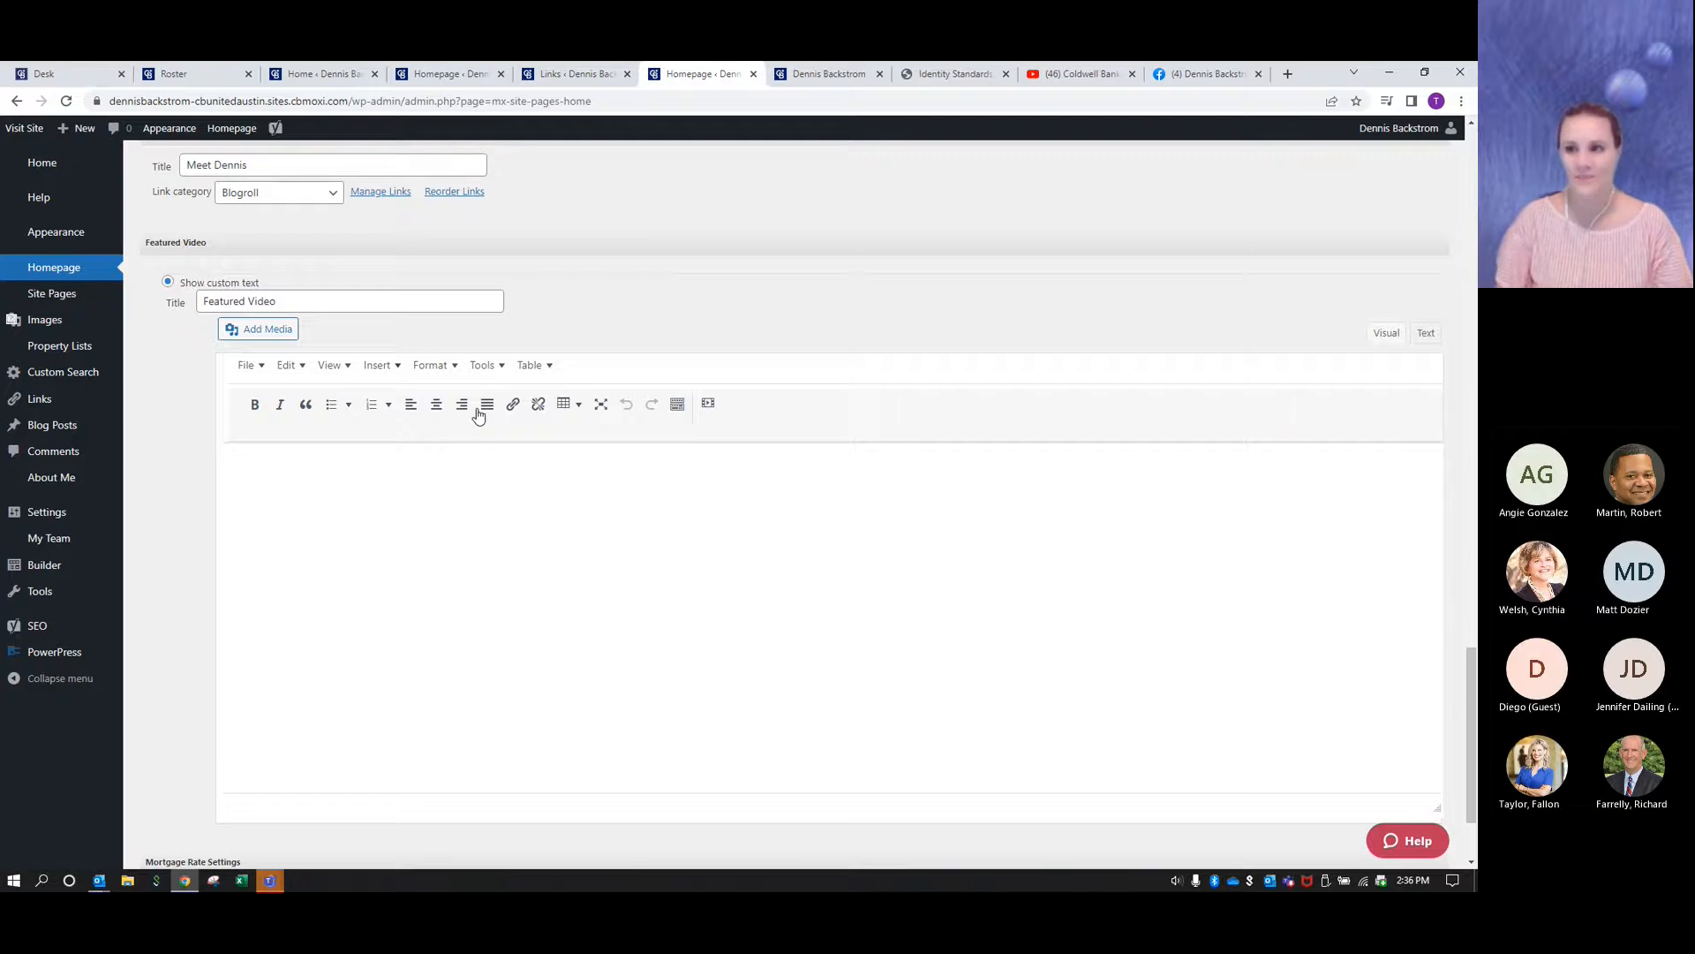
{"action": "left_click", "coordinate": [453, 501]}
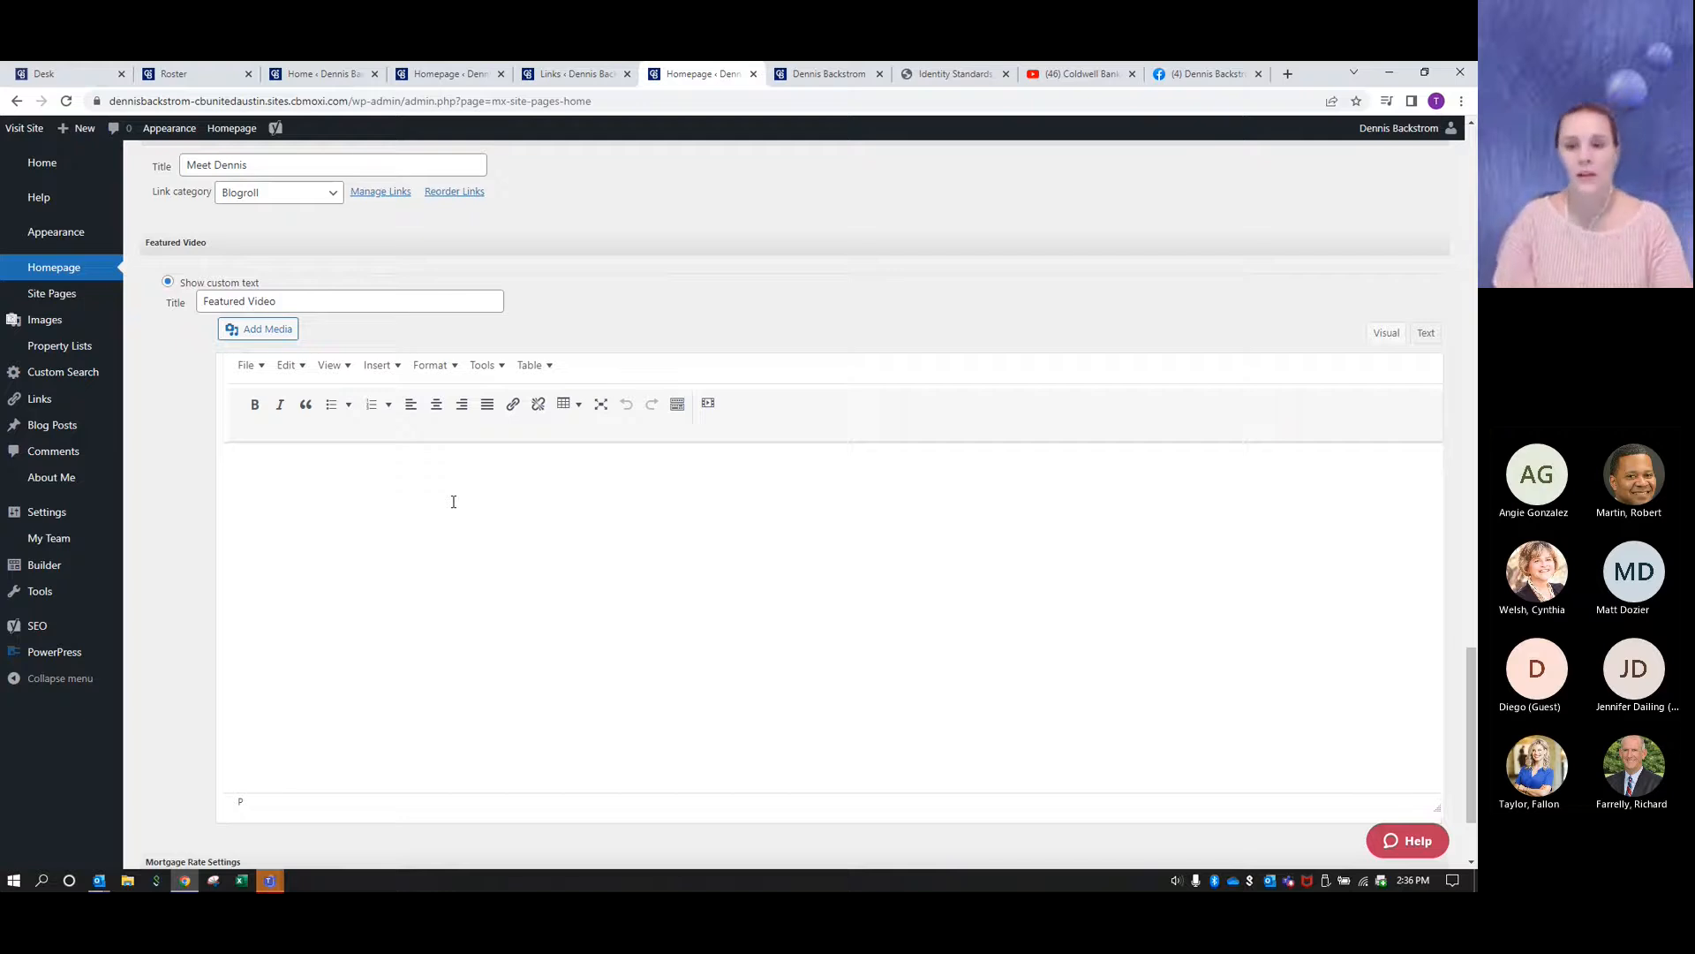
{"action": "left_click", "coordinate": [453, 502]}
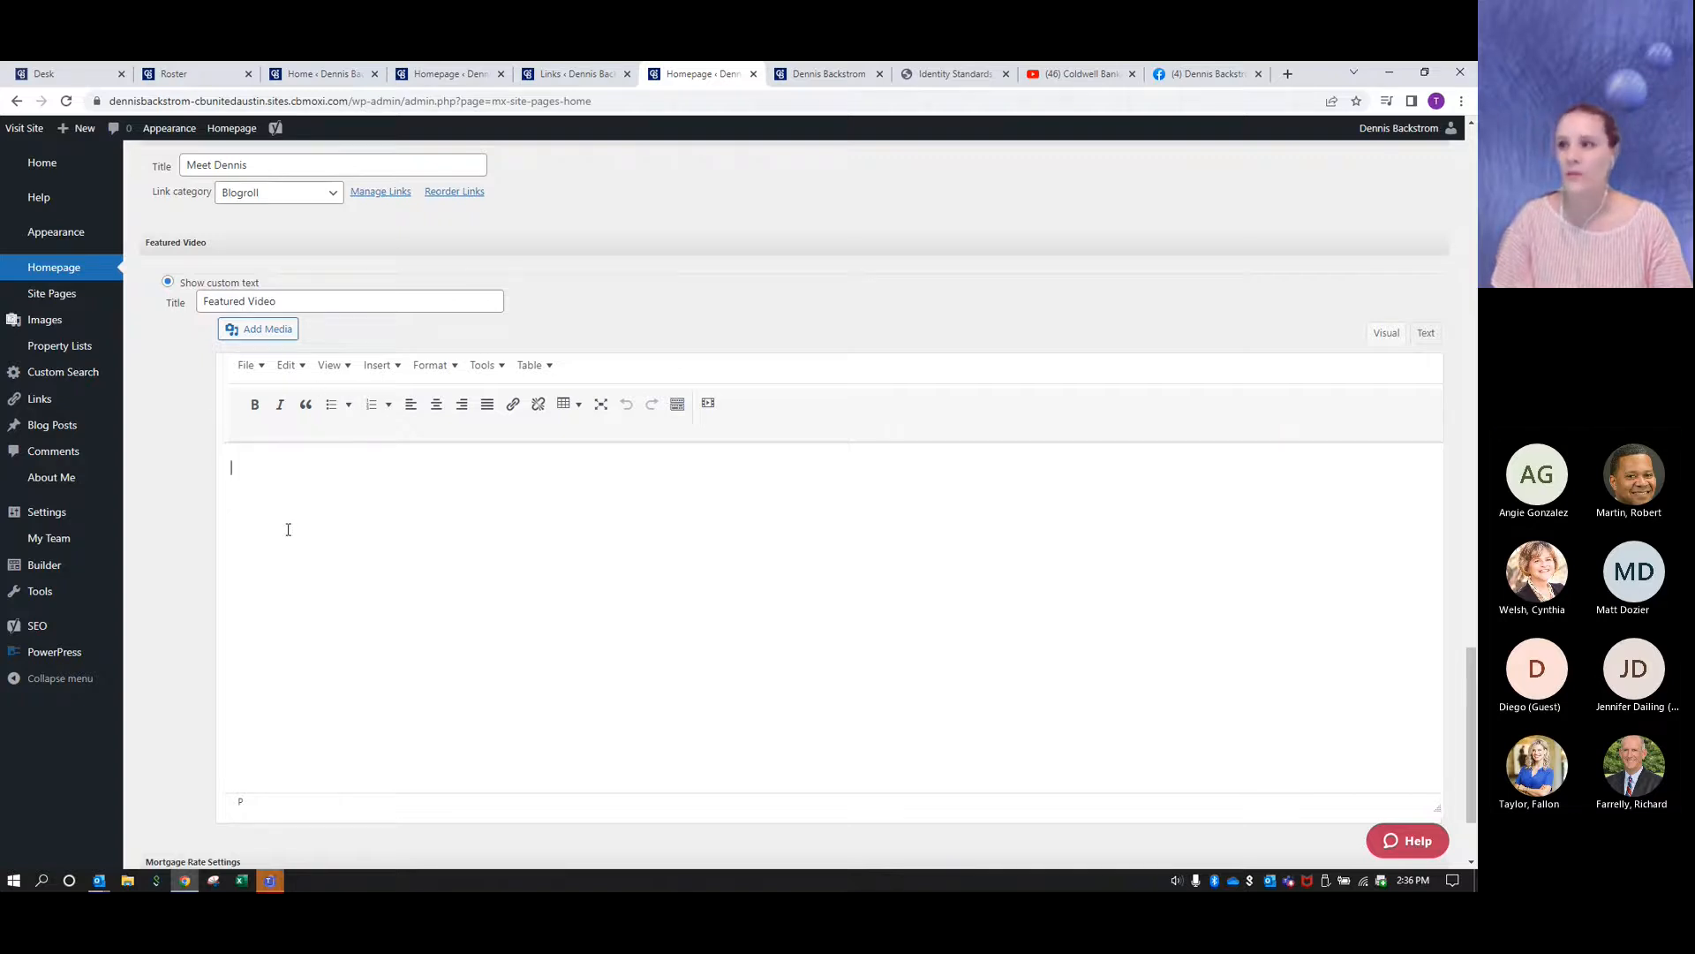
- Switch to YouTube, open "The Coldwell Banker Realty Way - 2021 Year in Review" from the Coldwell Banker Realty channel's home uploads, and pause playback
{"action": "left_click", "coordinate": [1062, 74]}
{"action": "left_click", "coordinate": [625, 220]}
{"action": "left_click", "coordinate": [17, 101]}
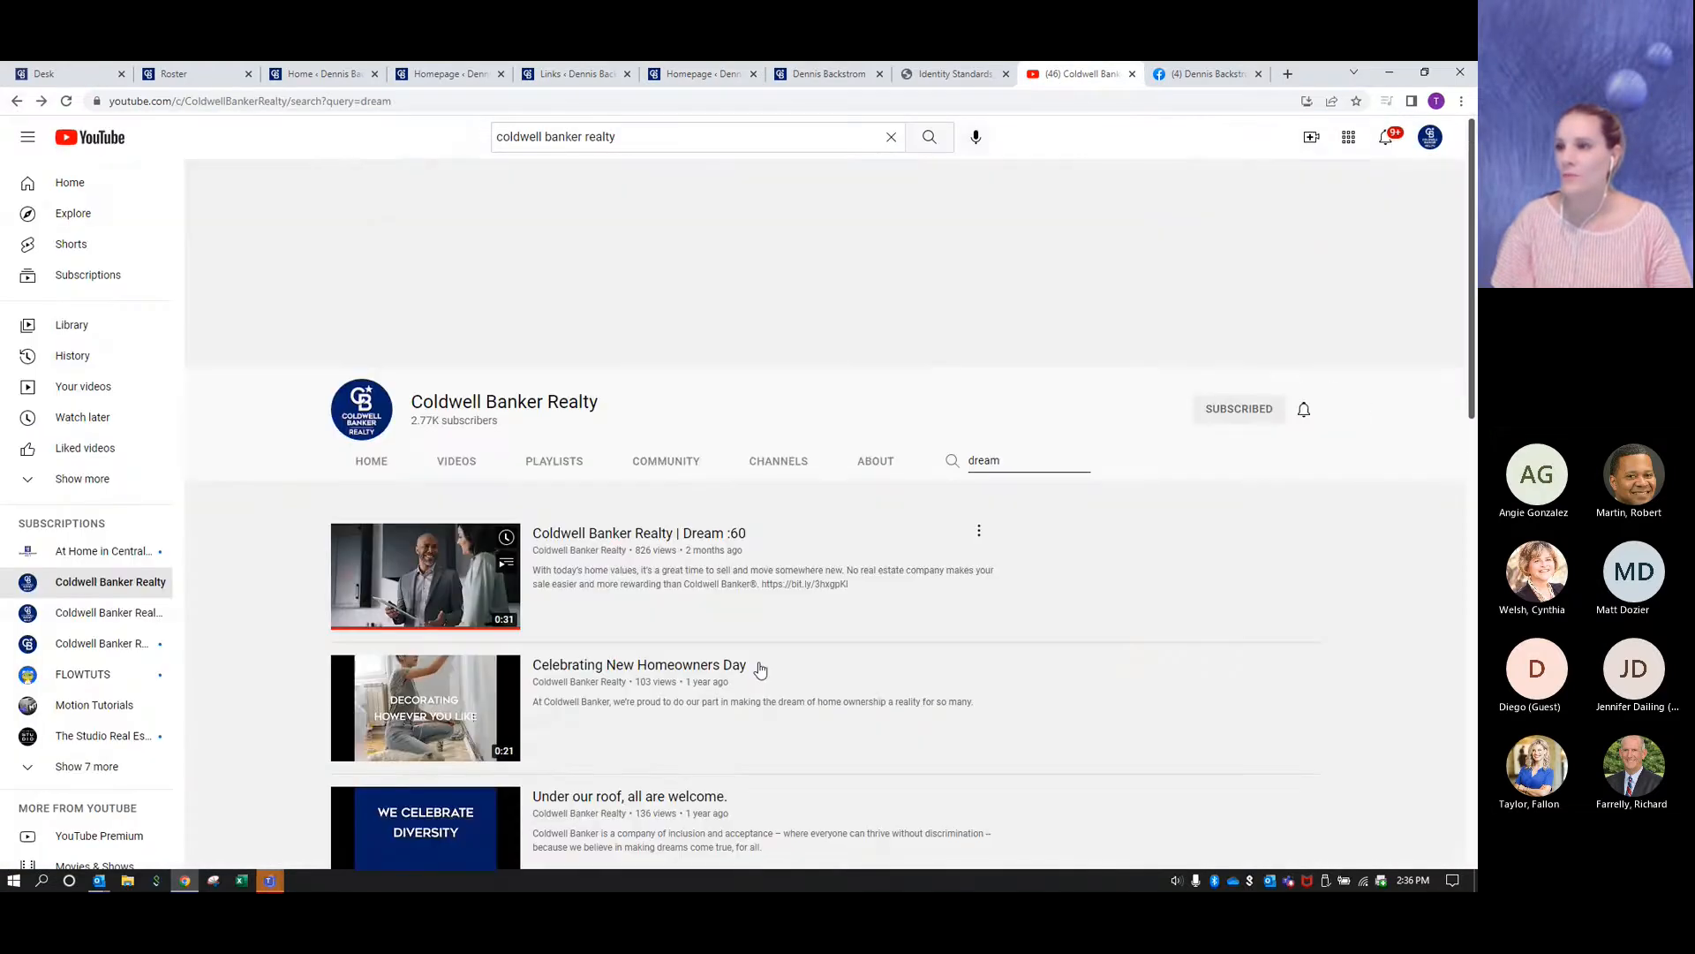
{"action": "scroll", "coordinate": [252, 492], "scroll_direction": "down", "scroll_amount": 3}
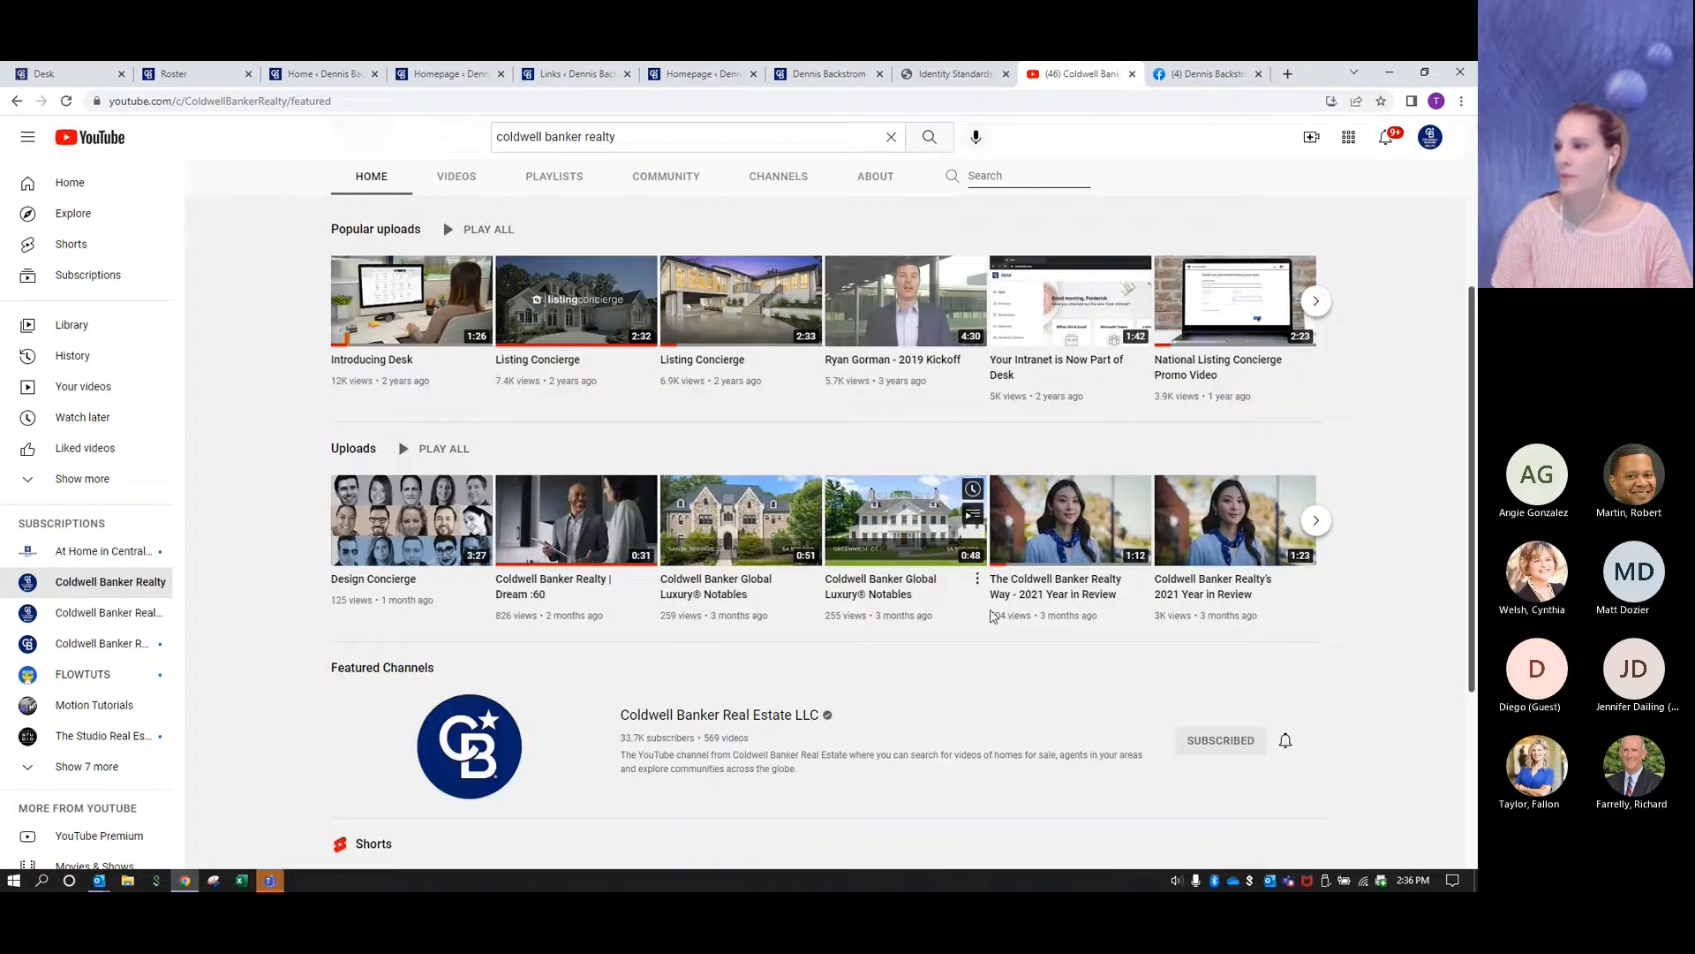
{"action": "mouse_move", "coordinate": [1047, 536]}
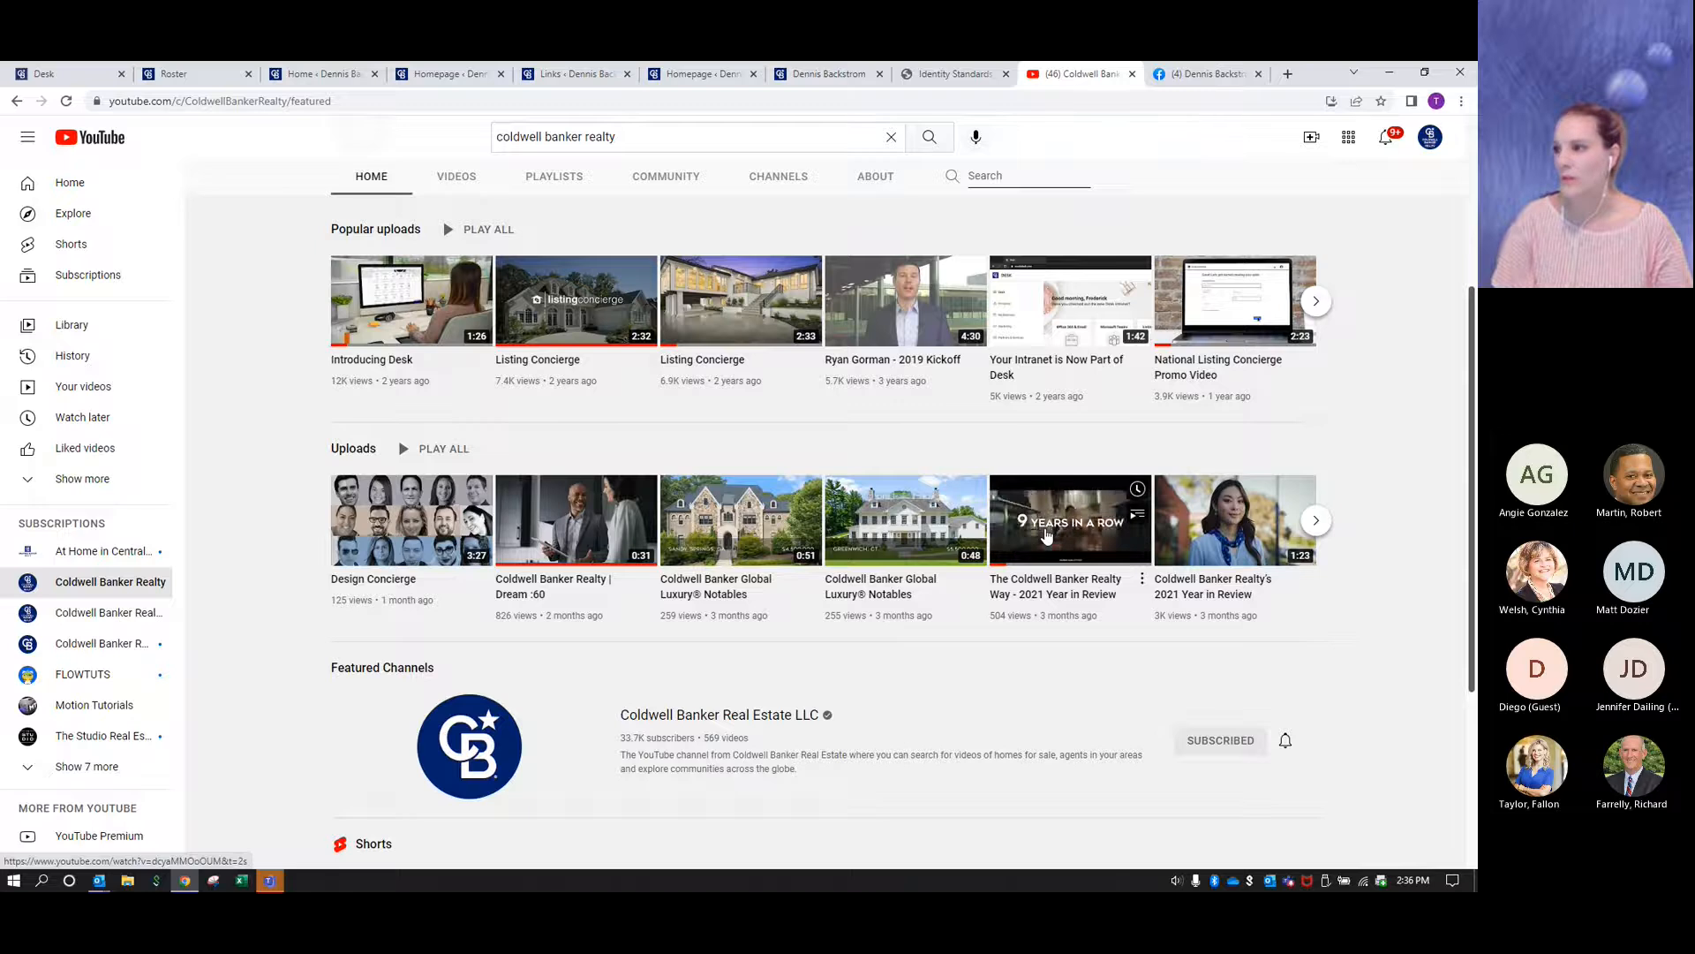
{"action": "left_click", "coordinate": [1047, 536]}
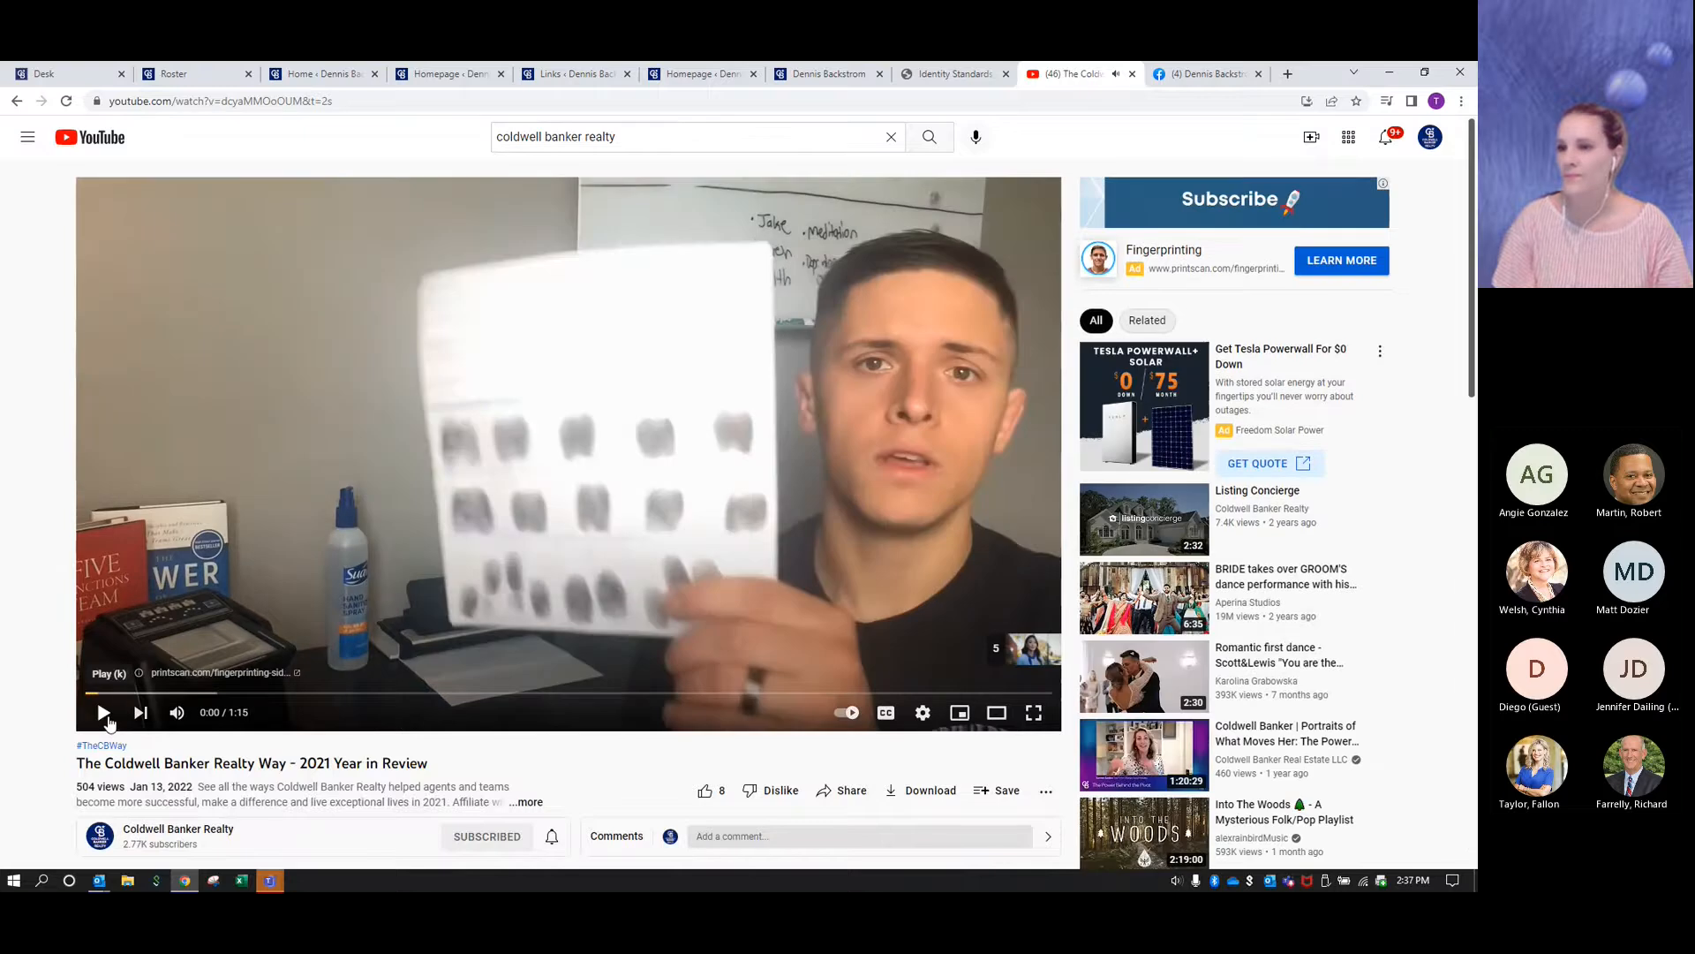
{"action": "left_click", "coordinate": [104, 713]}
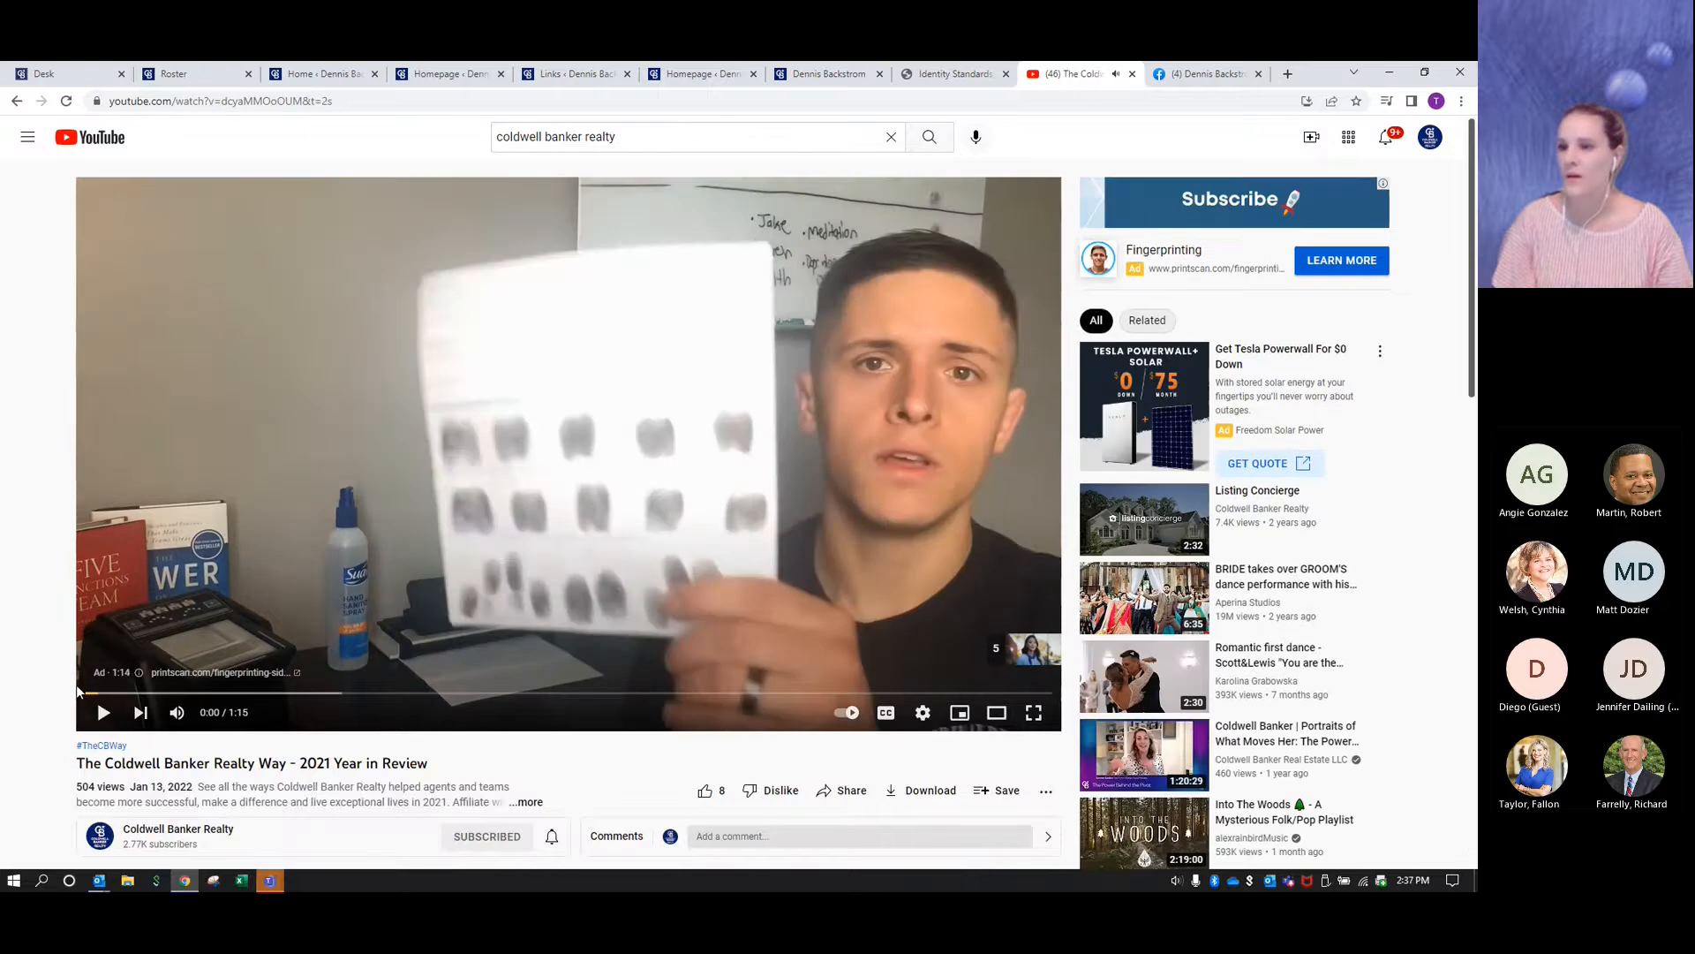
- Copy the iframe embed code from the video's sharing options
{"action": "scroll", "coordinate": [78, 685], "scroll_direction": "down", "scroll_amount": 2}
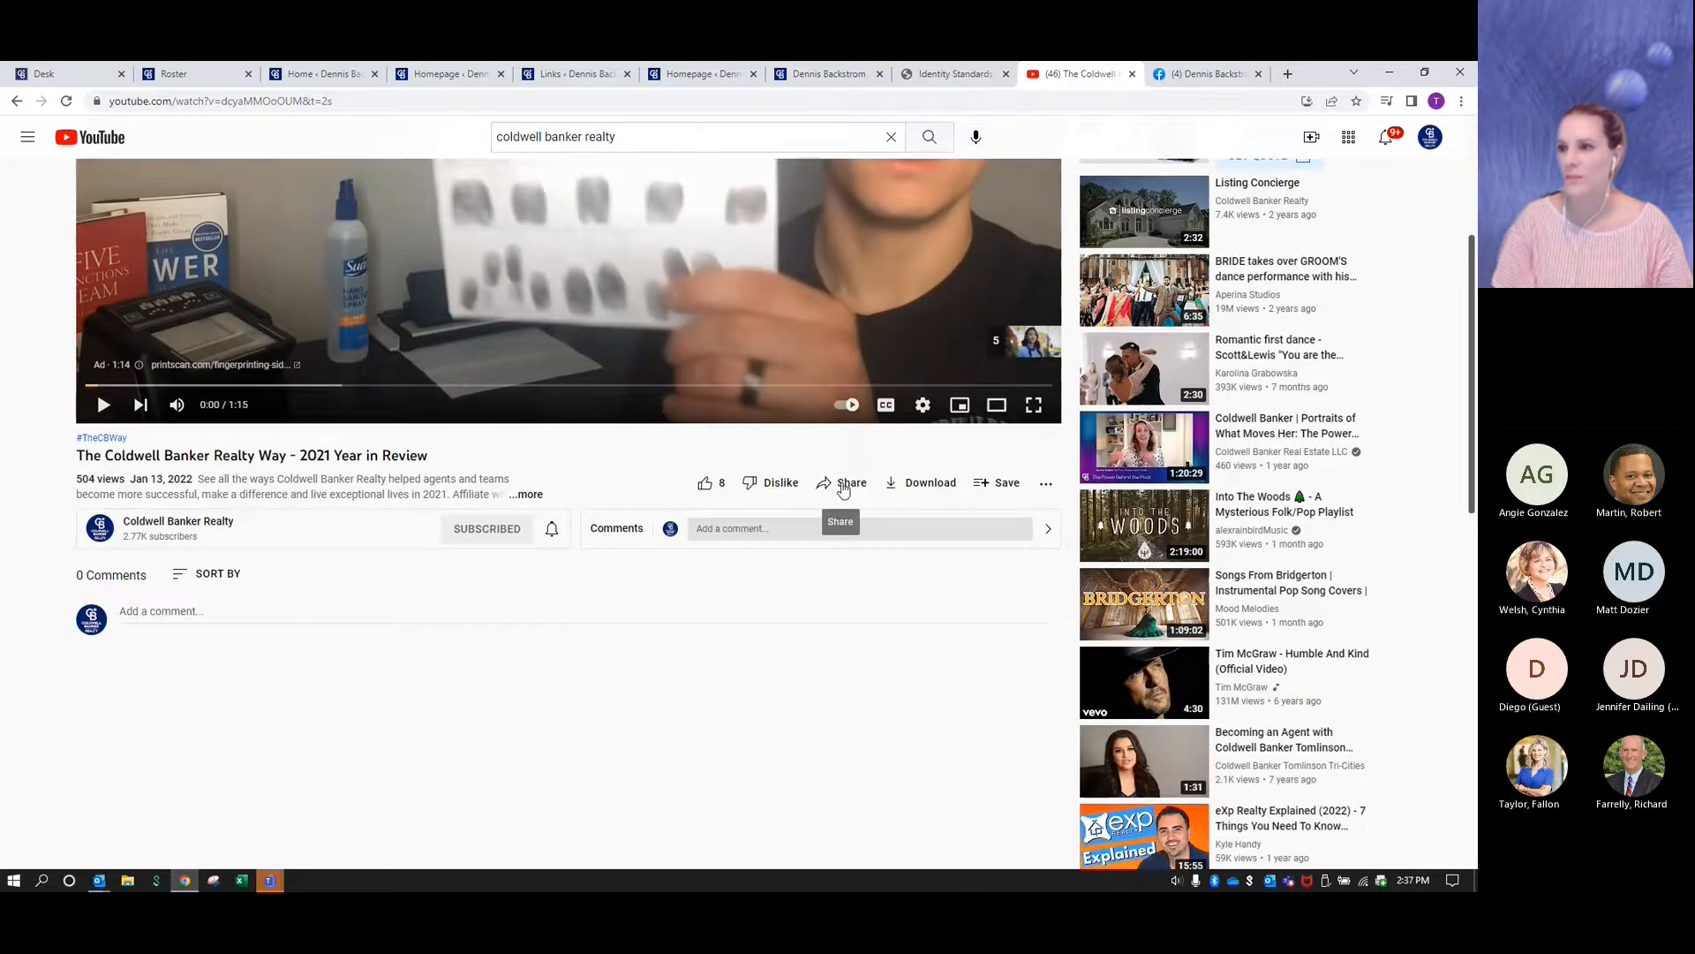
{"action": "left_click", "coordinate": [843, 484]}
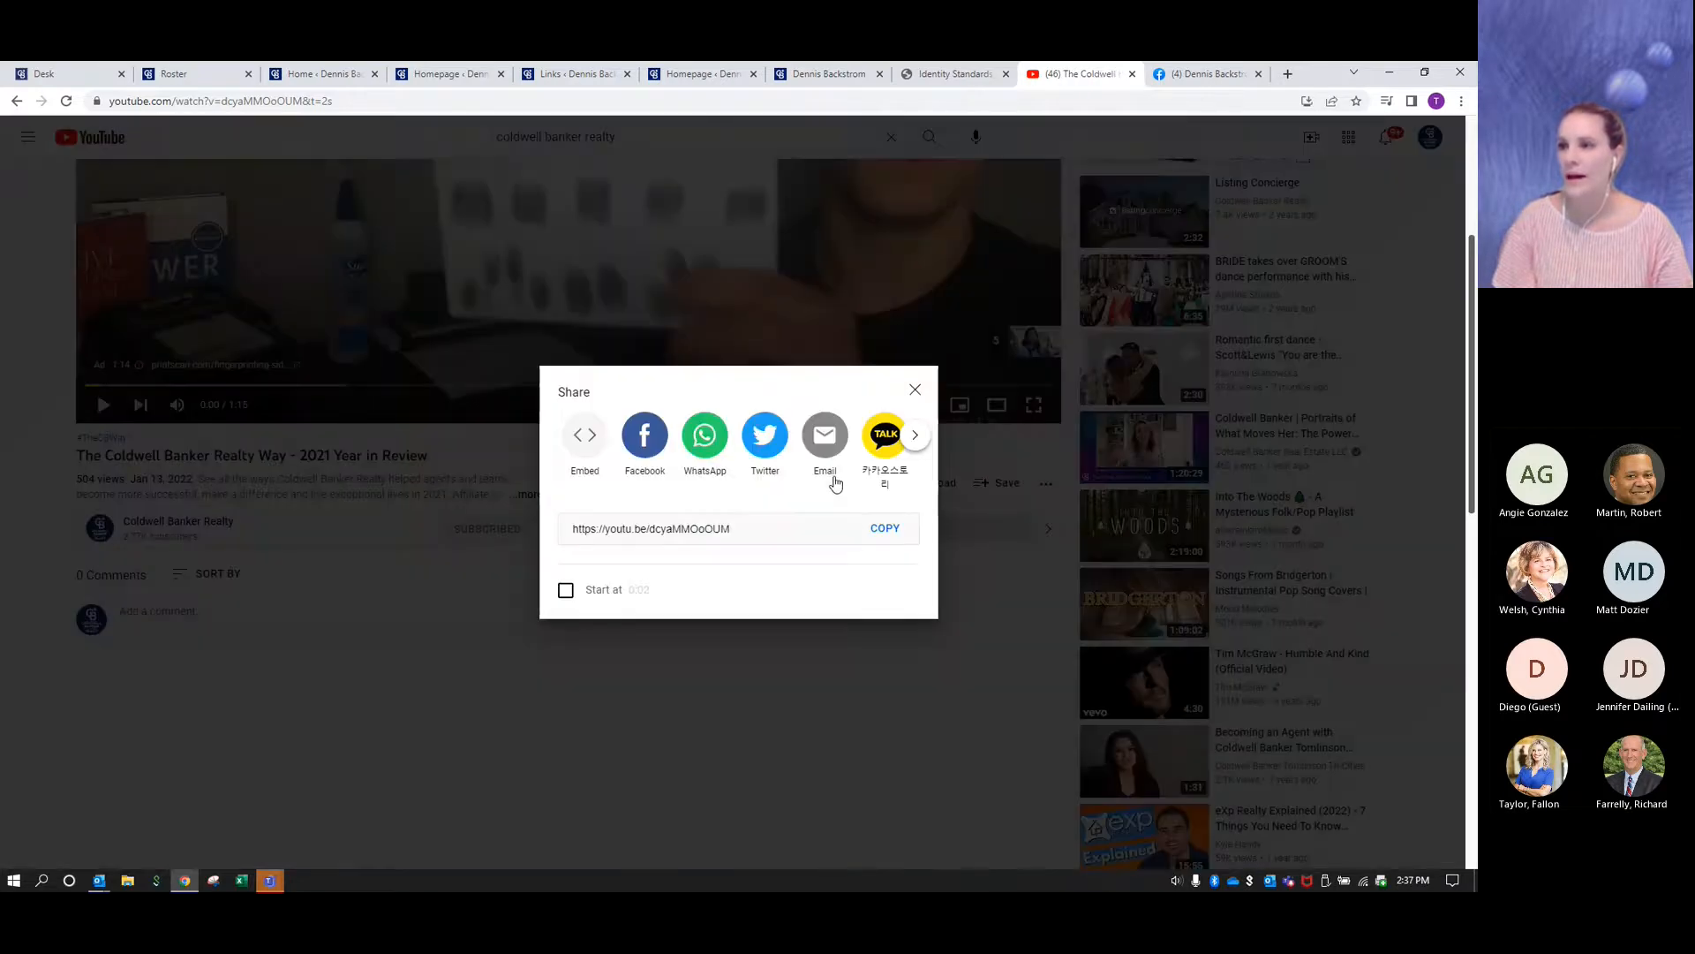
{"action": "left_click", "coordinate": [587, 439]}
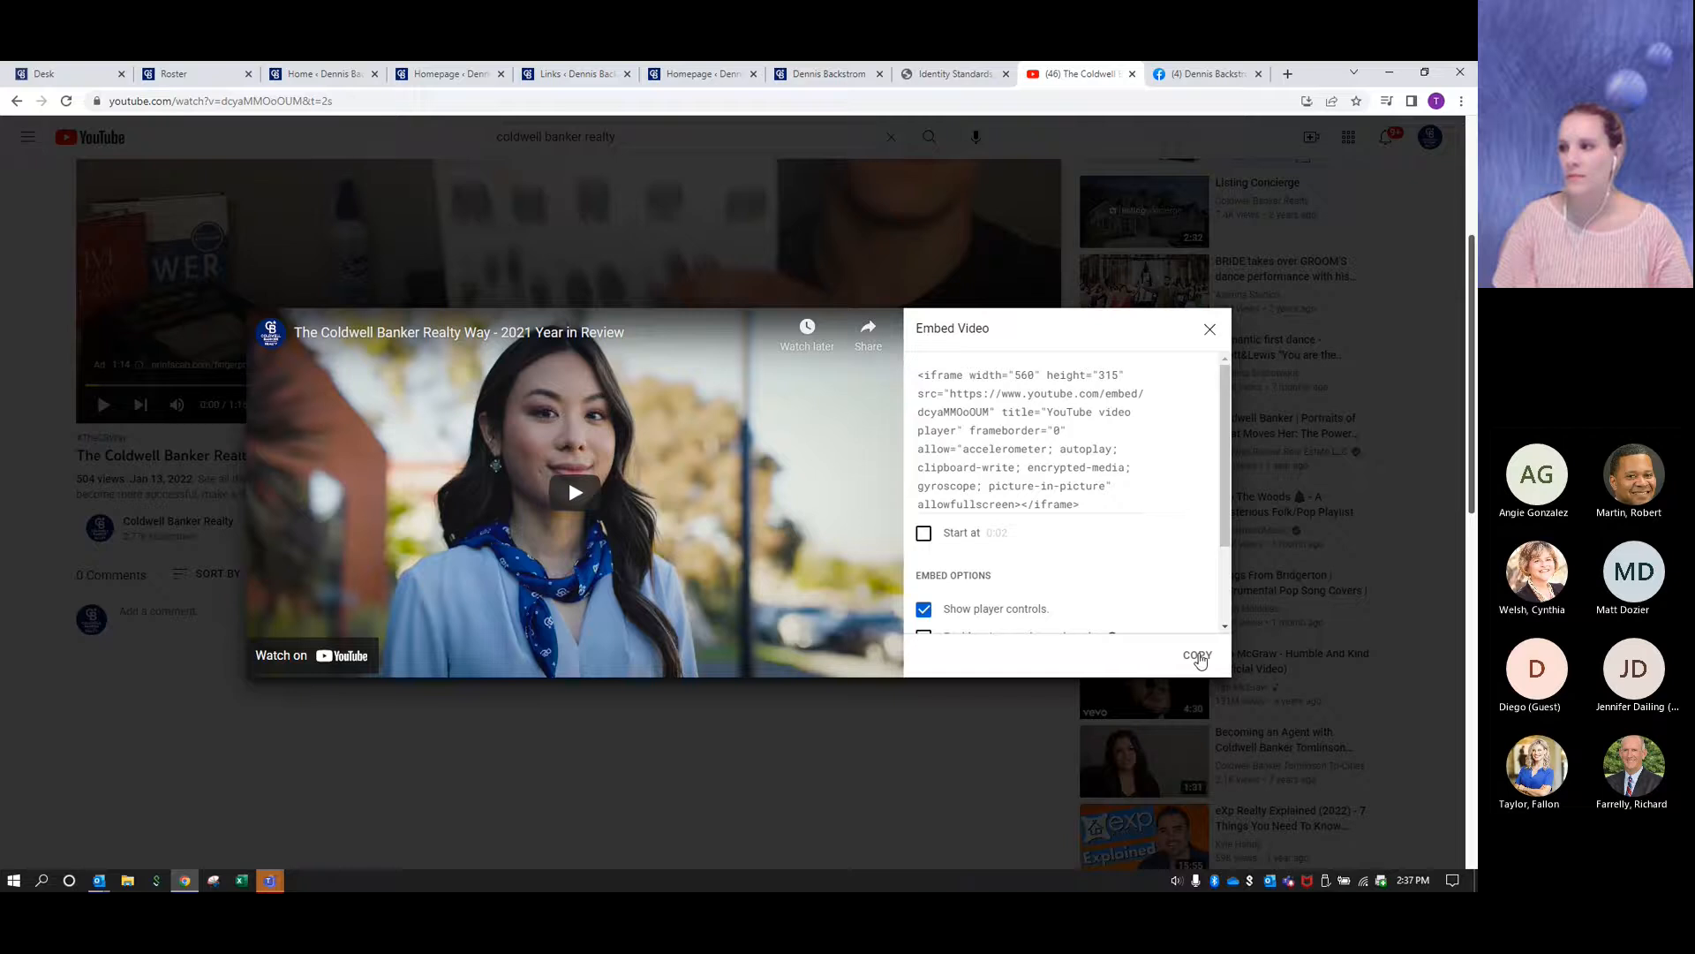
{"action": "left_click", "coordinate": [1197, 655]}
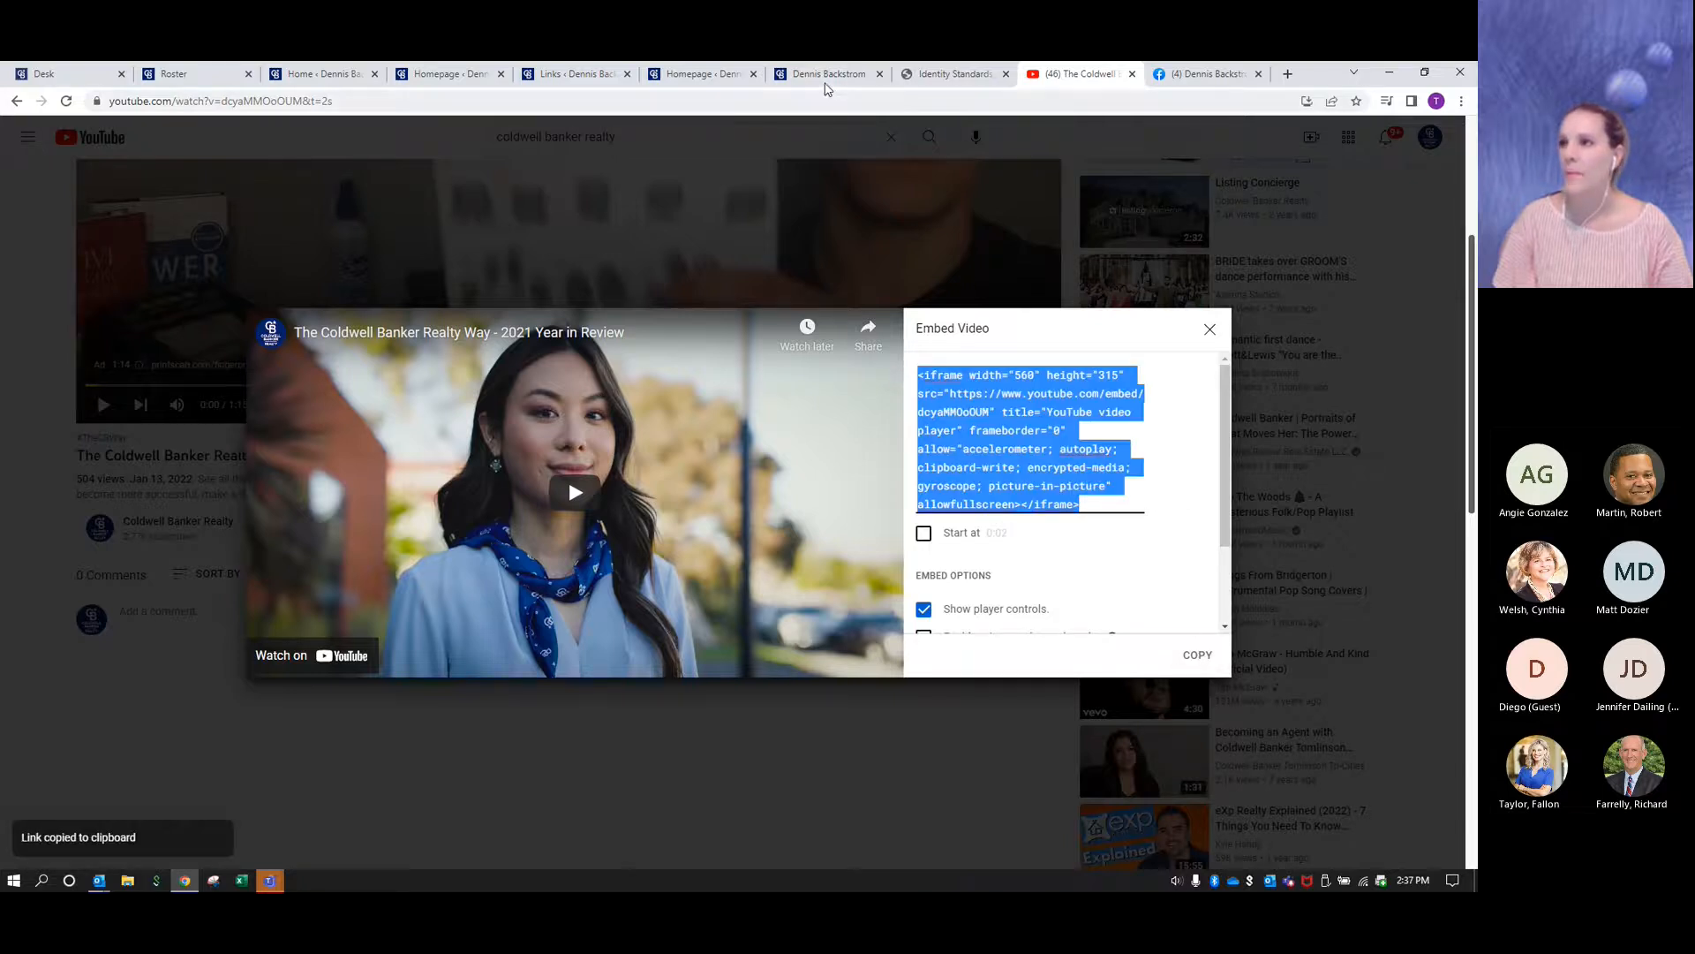
- Paste the embed code into the Featured Video module's Text (HTML) view on the Homepage settings and return to the Visual view
{"action": "left_click", "coordinate": [827, 78]}
{"action": "left_click", "coordinate": [717, 75]}
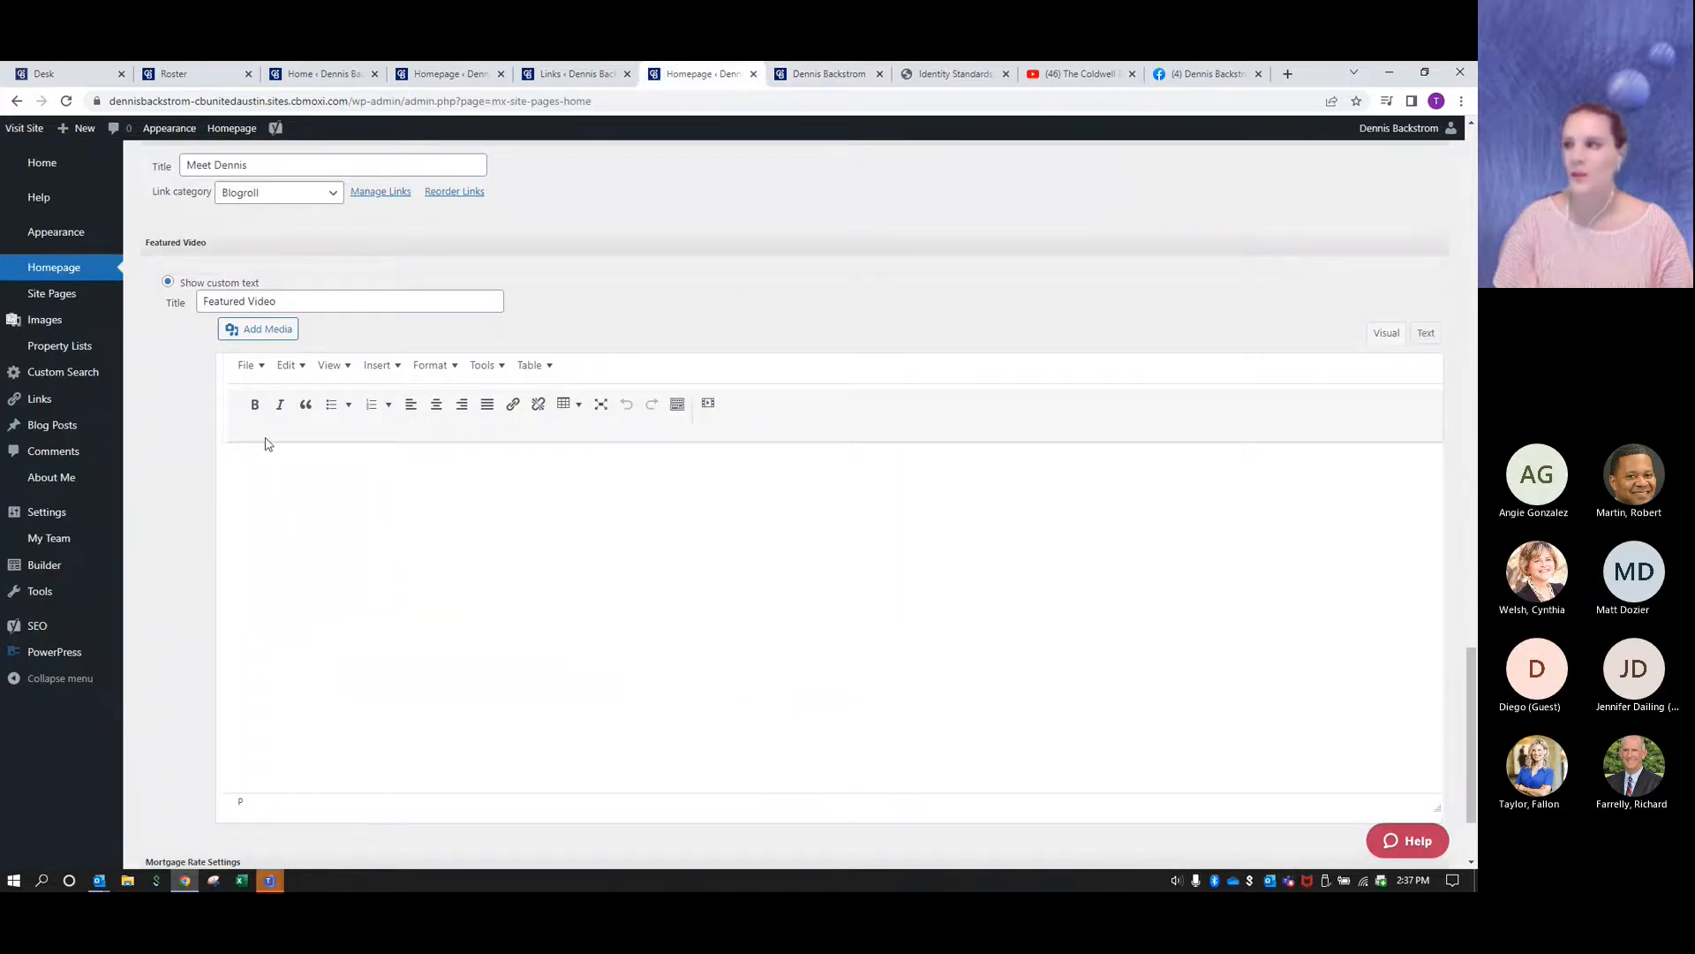
{"action": "left_click", "coordinate": [1428, 335]}
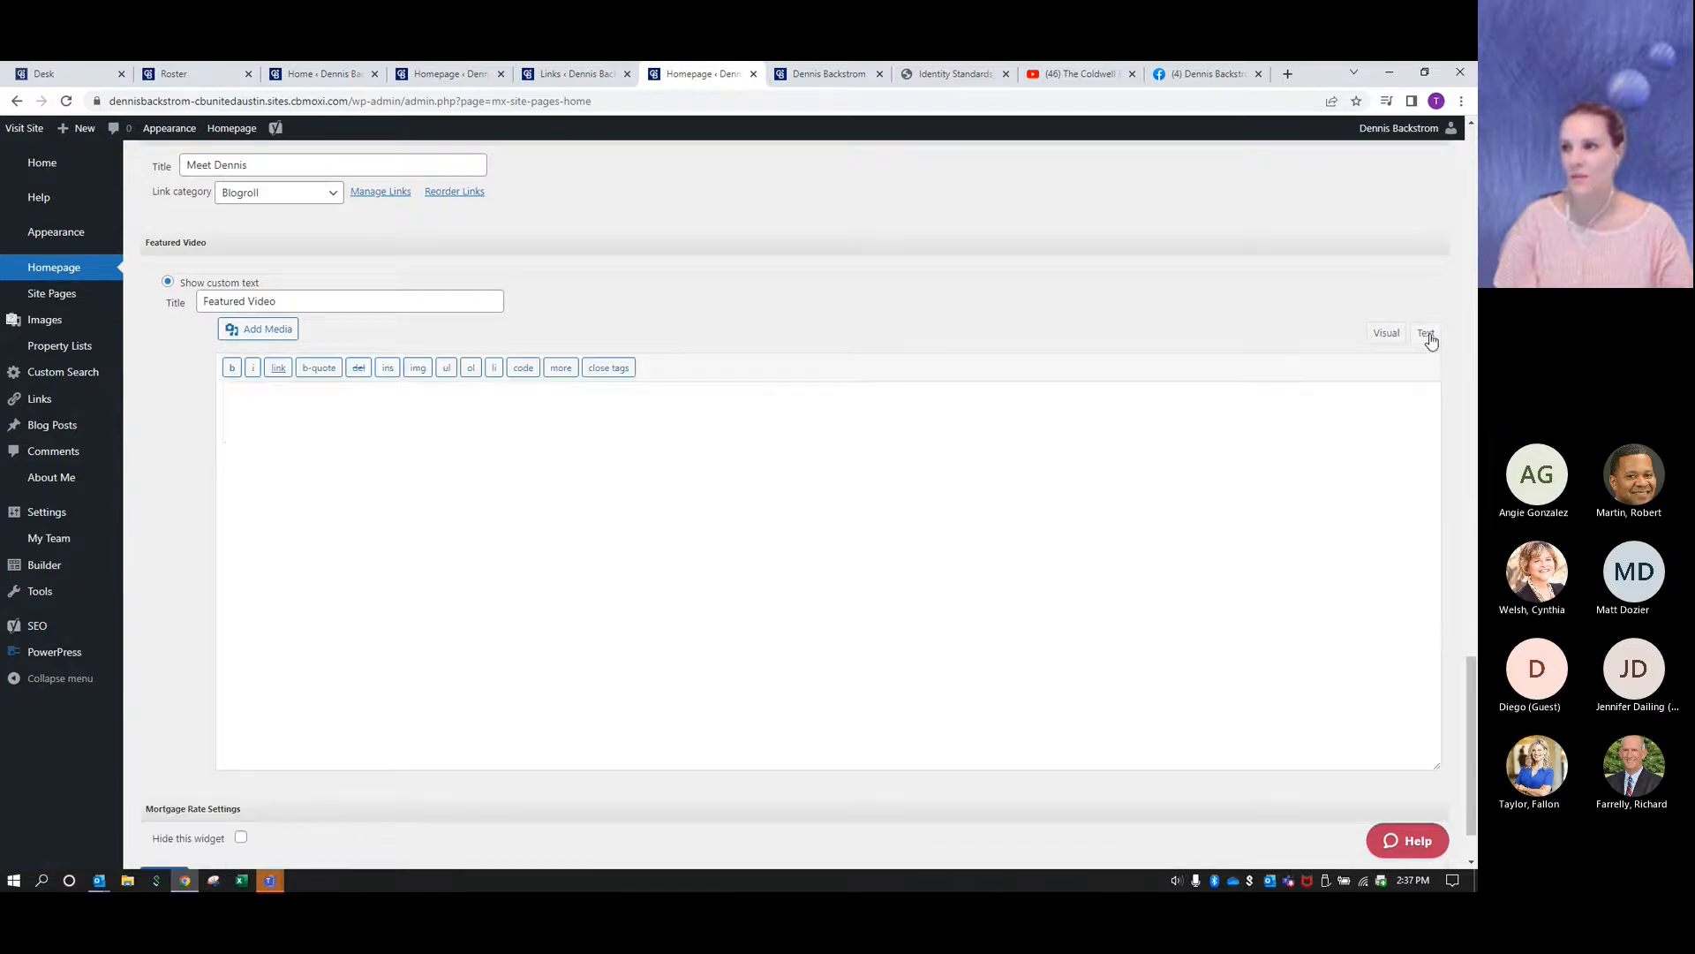
{"action": "key", "text": "ctrl+v"}
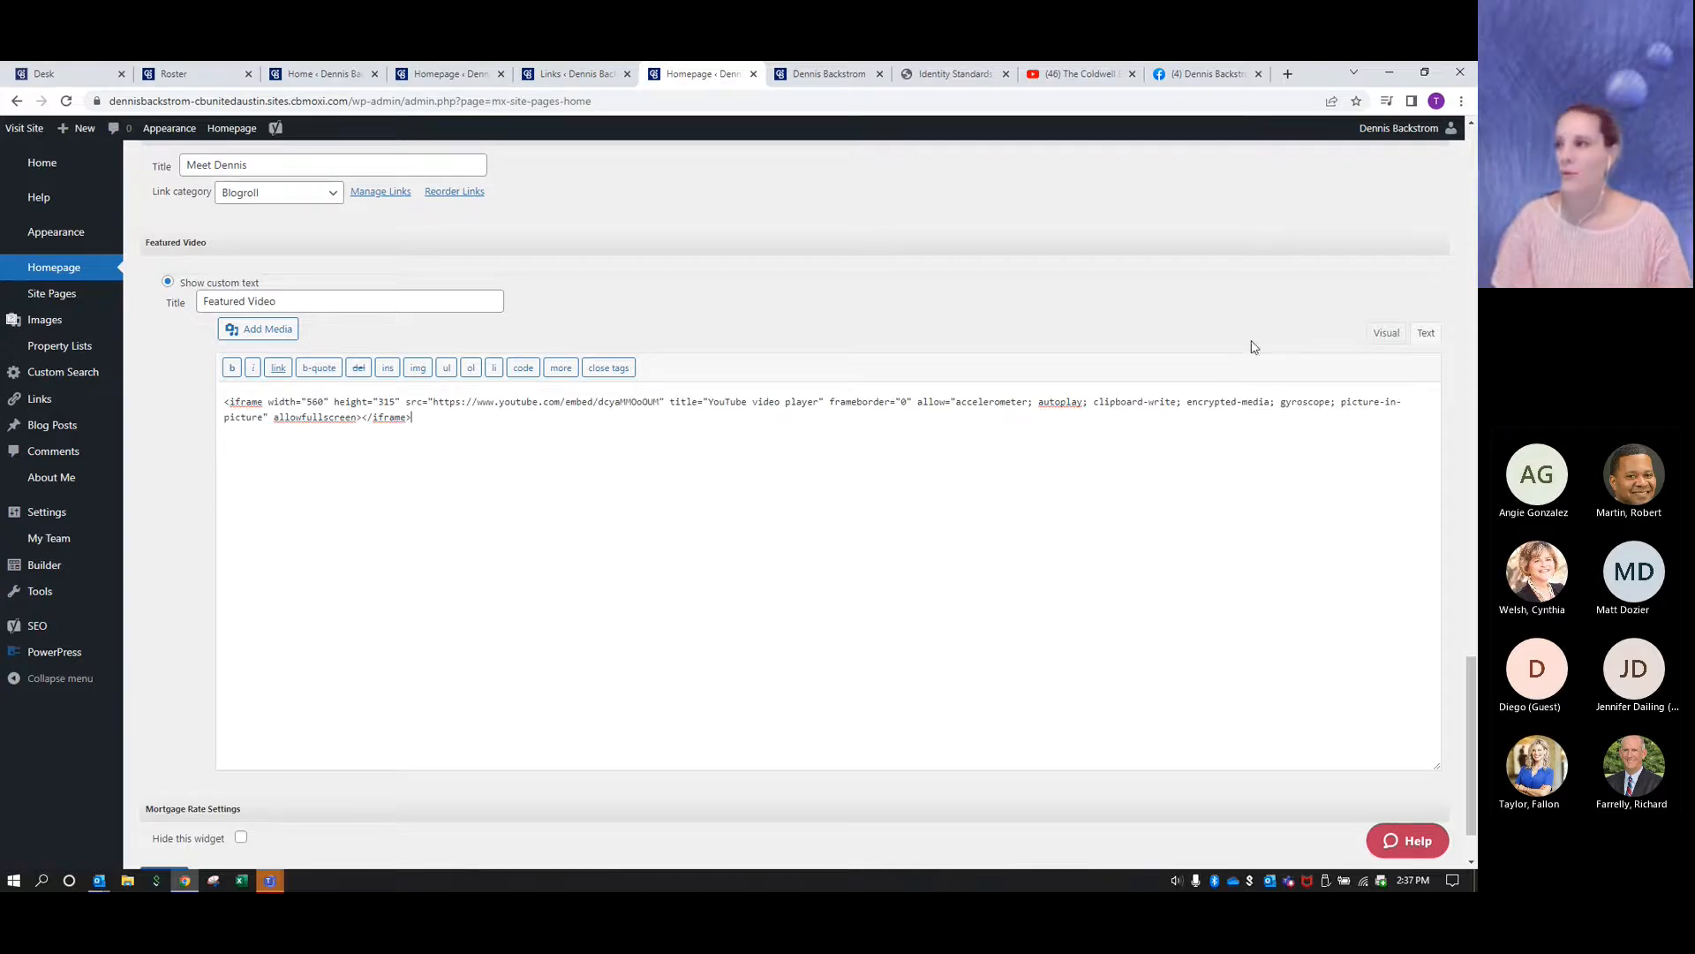
{"action": "left_click", "coordinate": [1388, 335]}
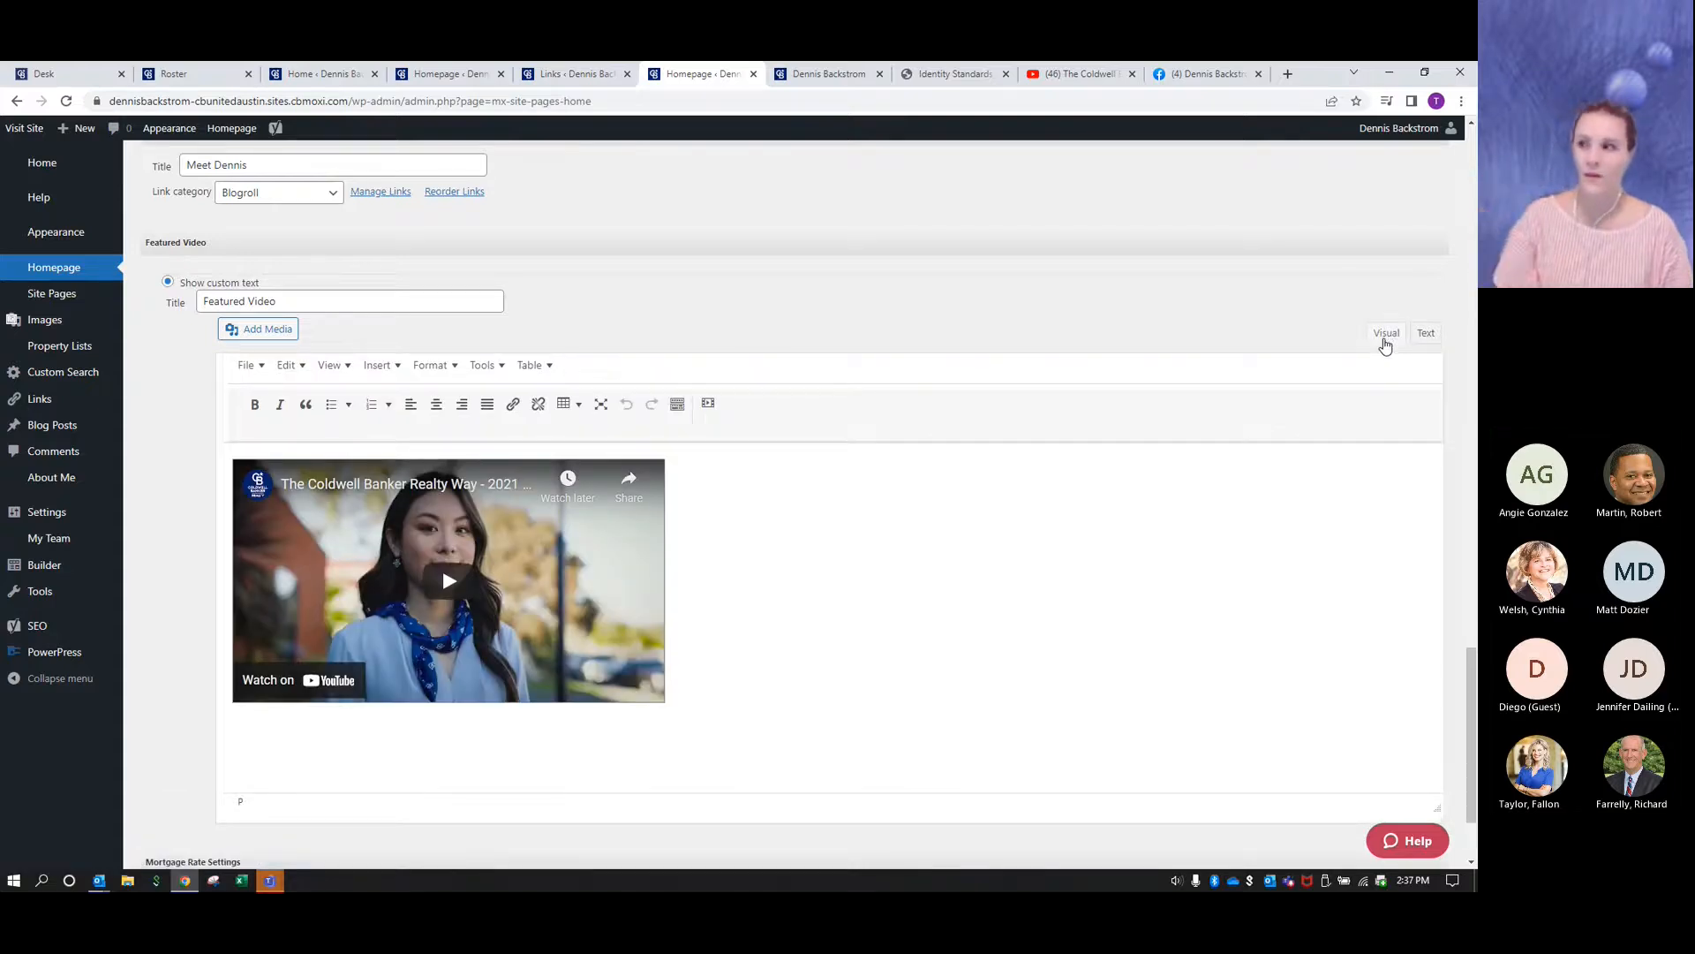
- Retitle the Featured Video module as "The Coldwell Banker Way", with Banker capitalized
{"action": "scroll", "coordinate": [936, 549], "scroll_direction": "down", "scroll_amount": 1}
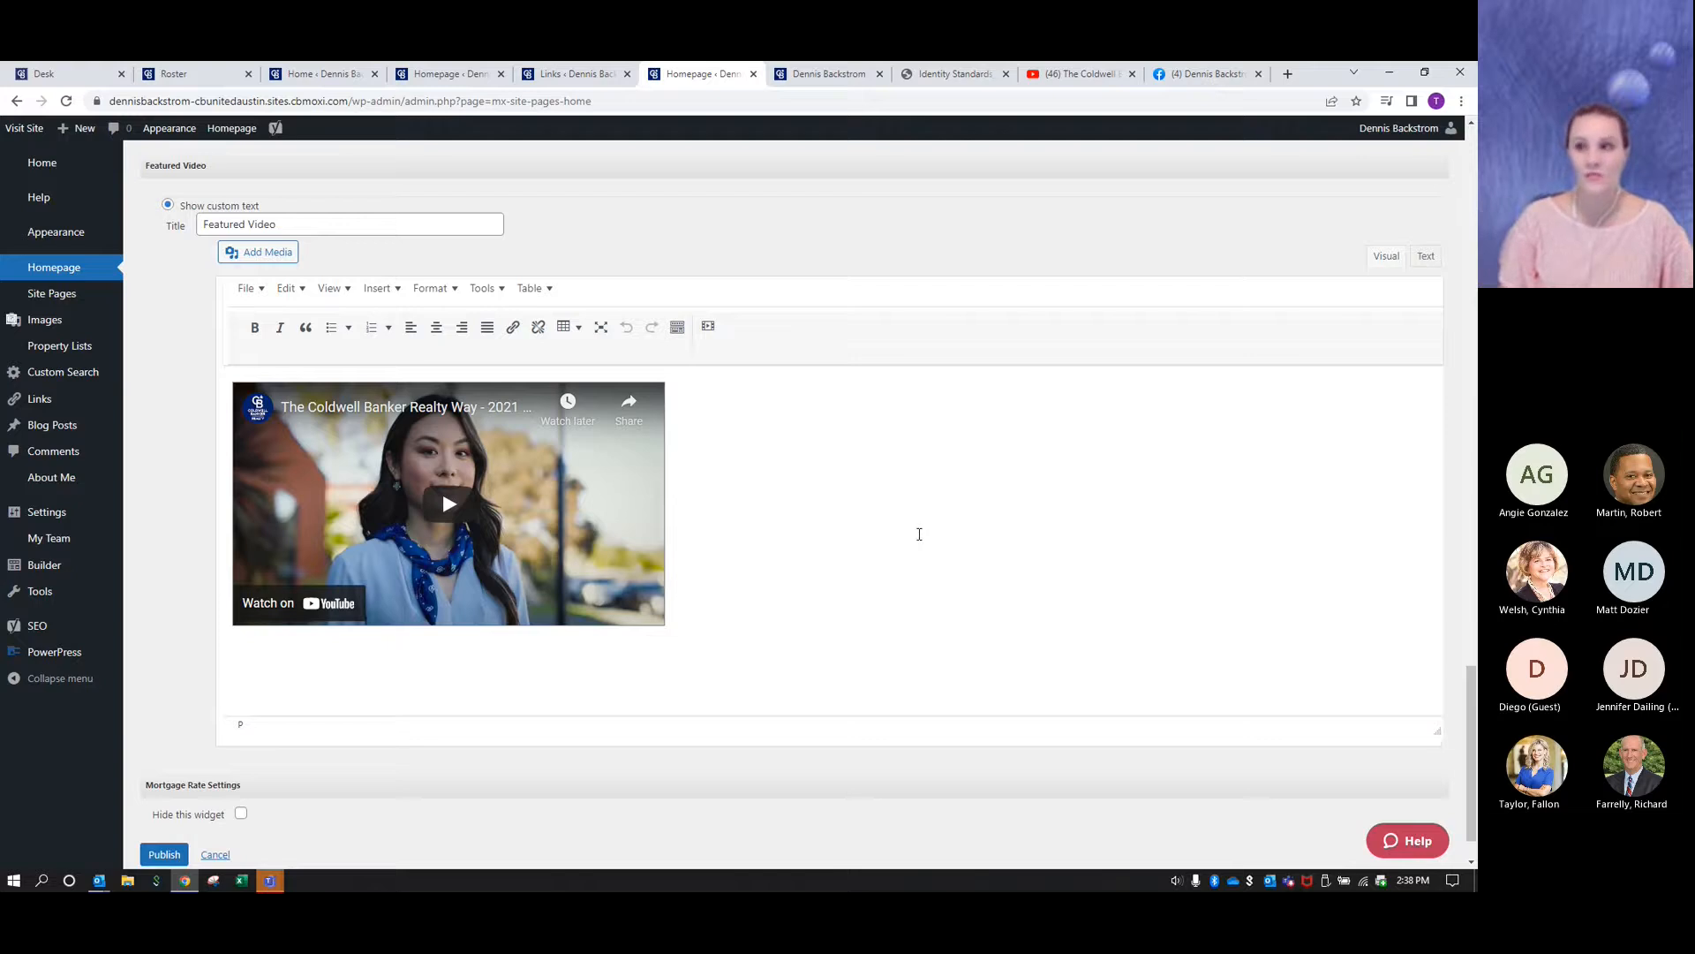
{"action": "scroll", "coordinate": [918, 533], "scroll_direction": "down", "scroll_amount": 1}
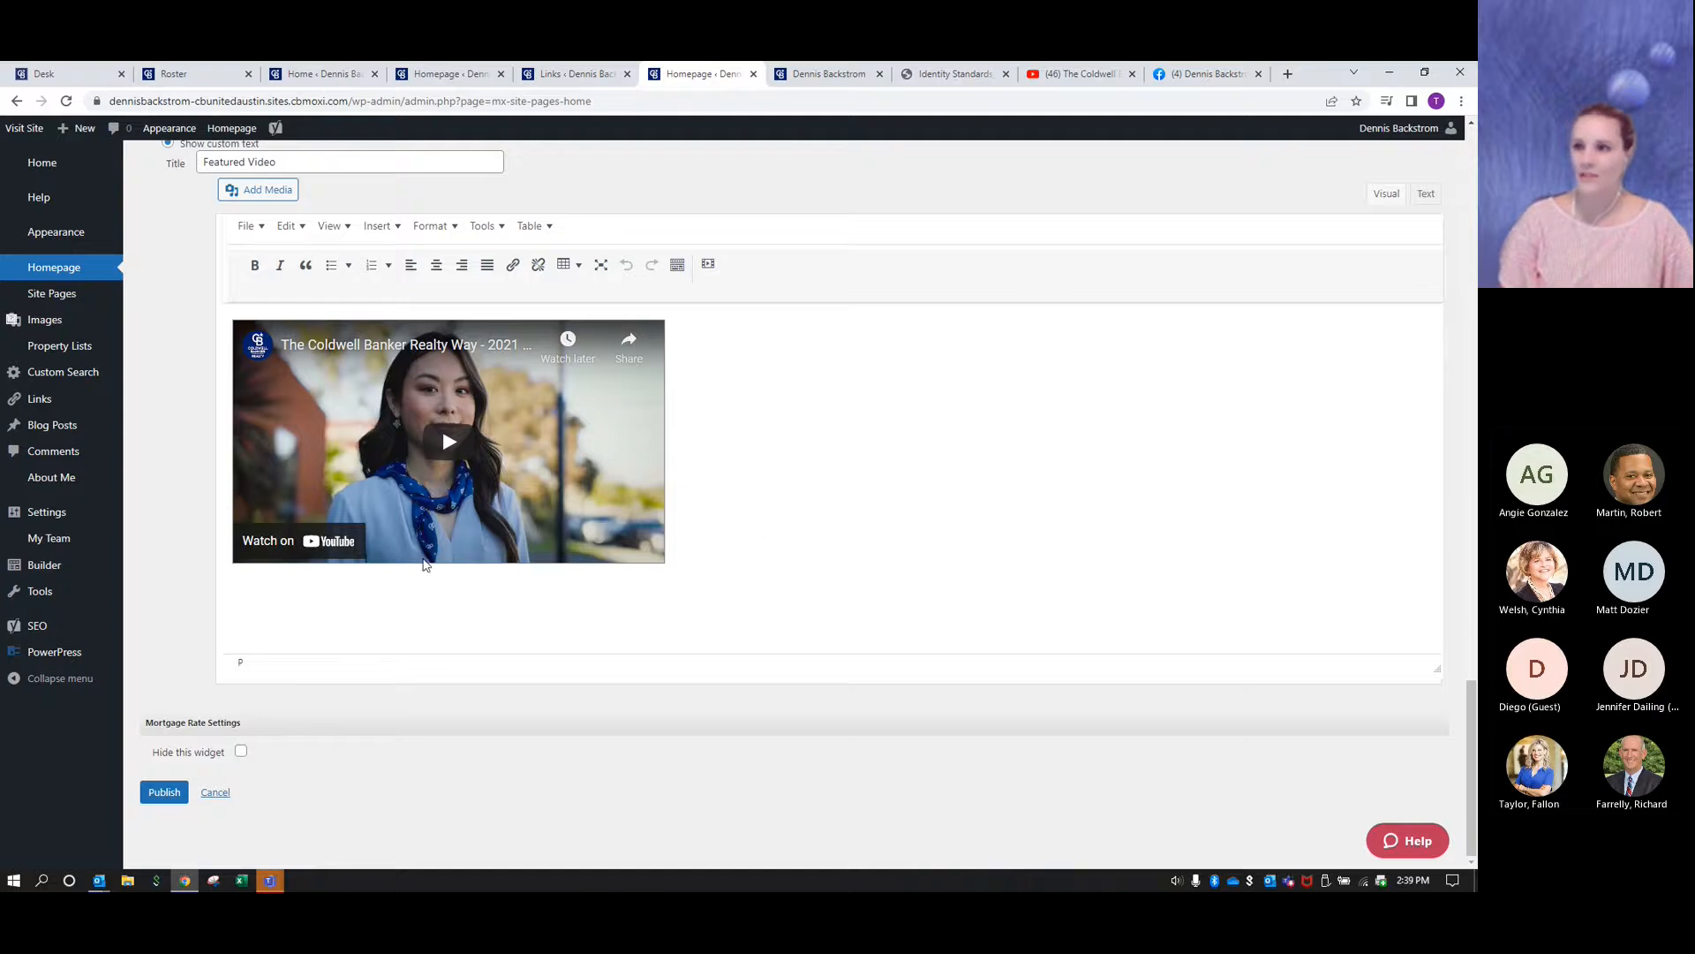
{"action": "scroll", "coordinate": [300, 839], "scroll_direction": "up", "scroll_amount": 2}
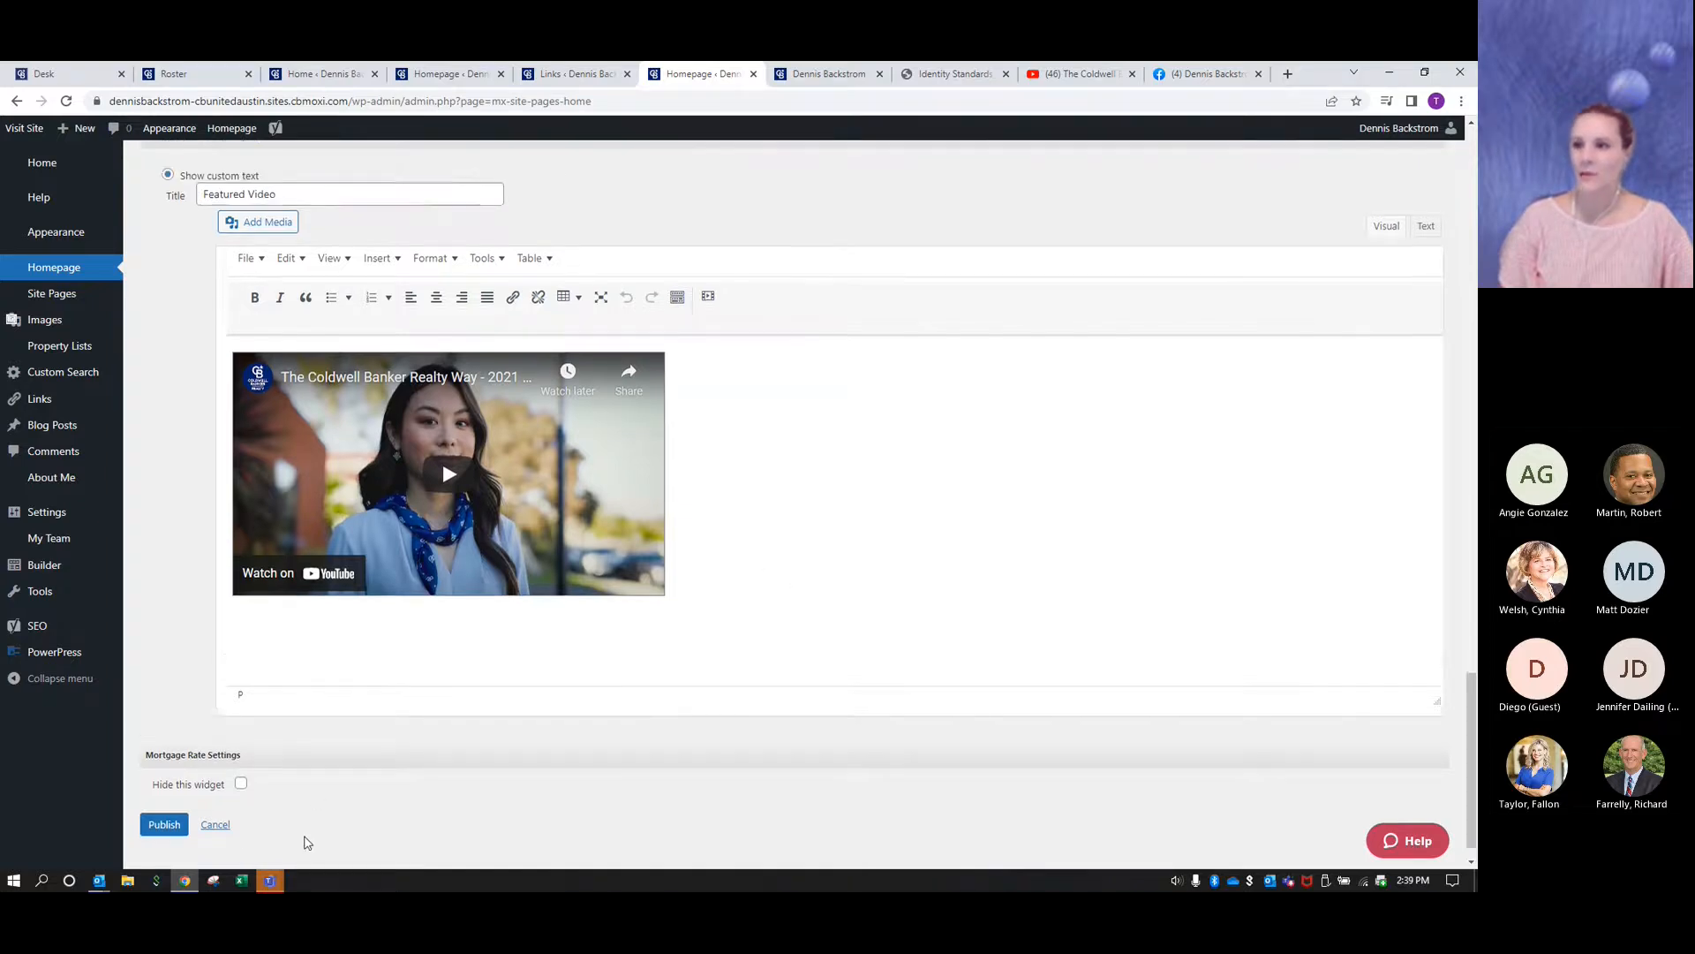
{"action": "left_click_drag", "start_coordinate": [277, 316], "coordinate": [194, 311]}
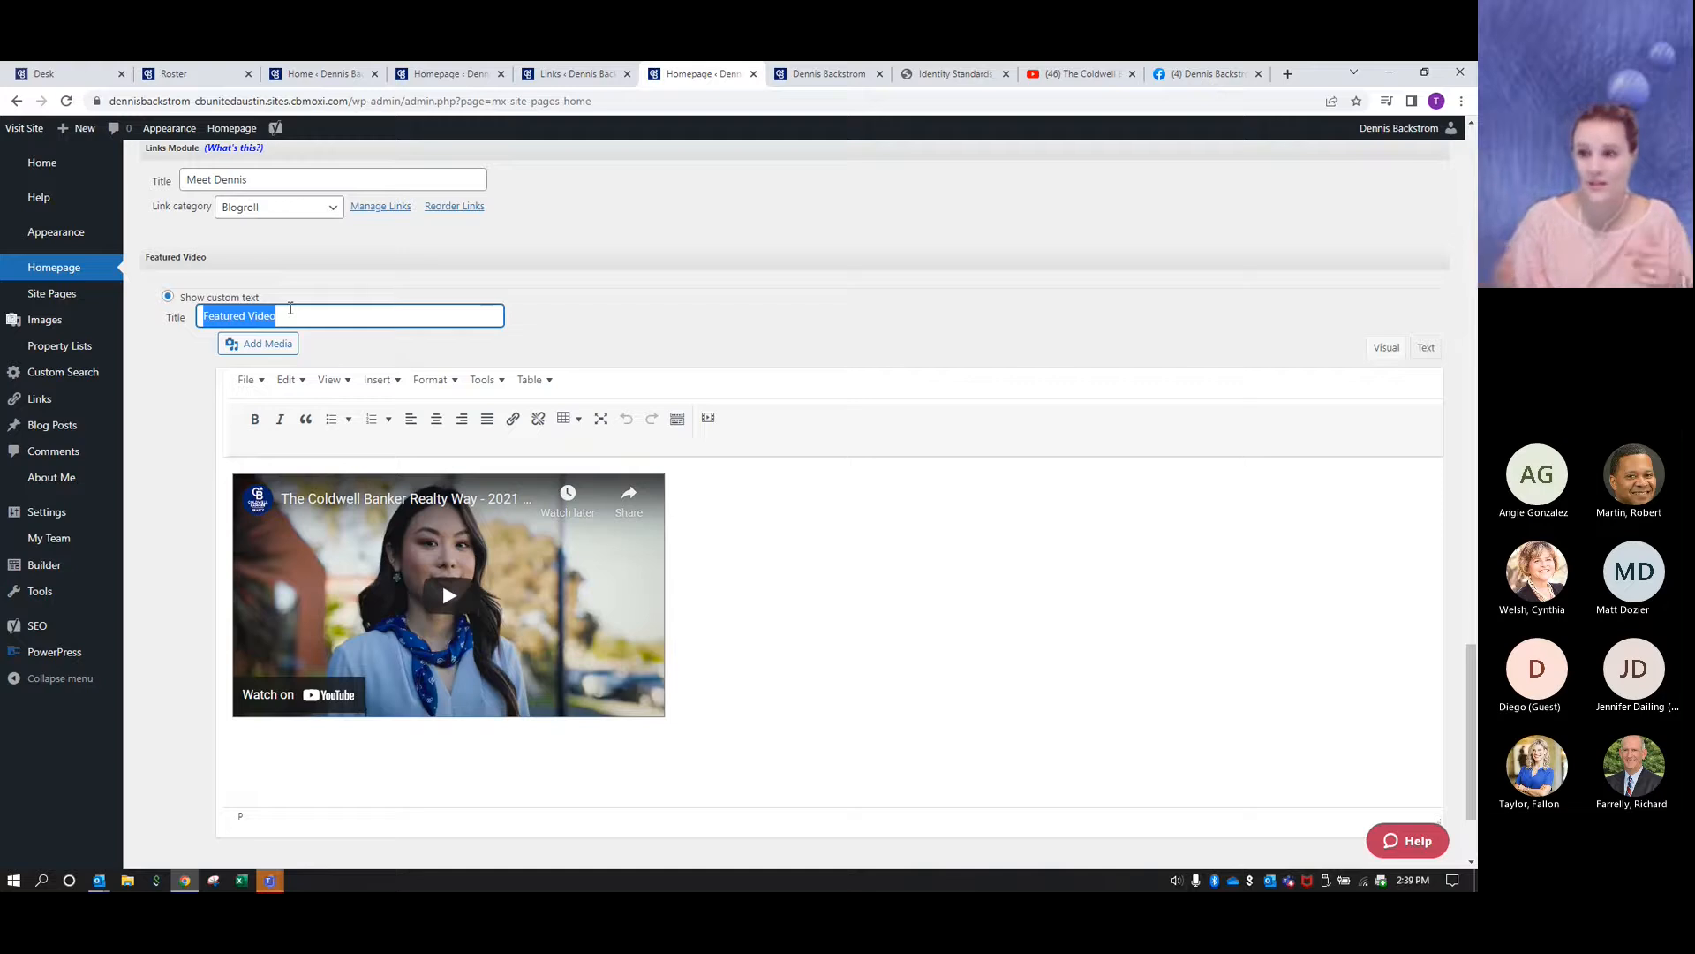
{"action": "type", "text": "The C"}
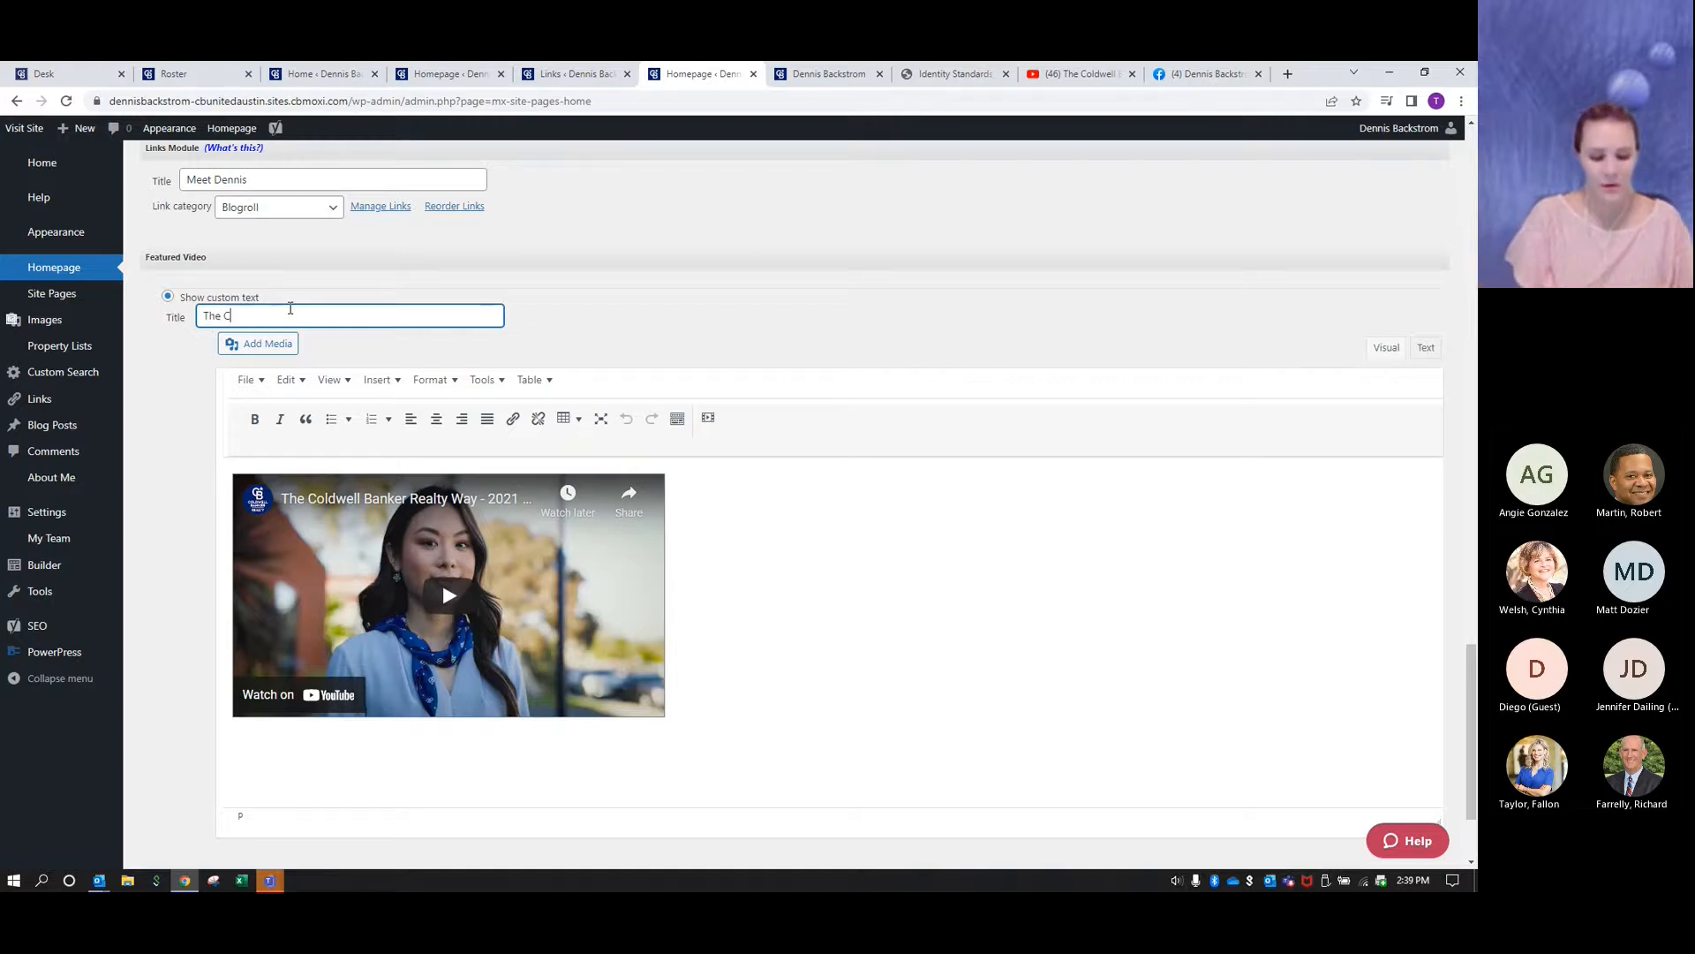
{"action": "type", "text": "oldwell banker"}
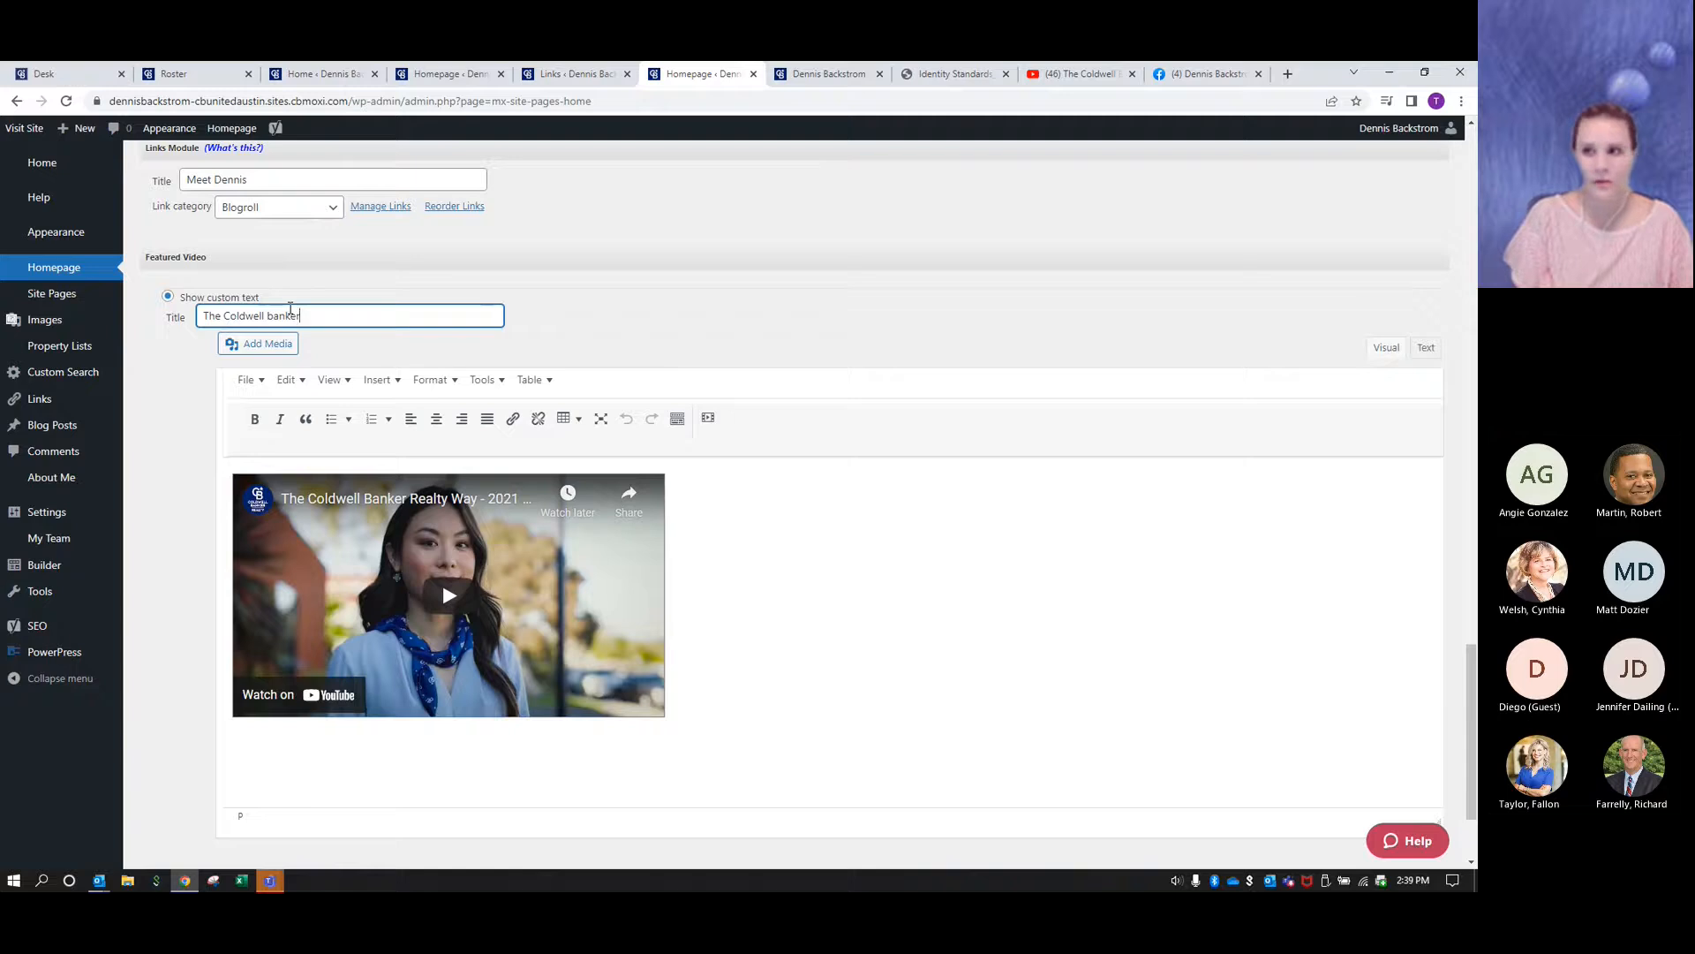
{"action": "type", "text": " Way"}
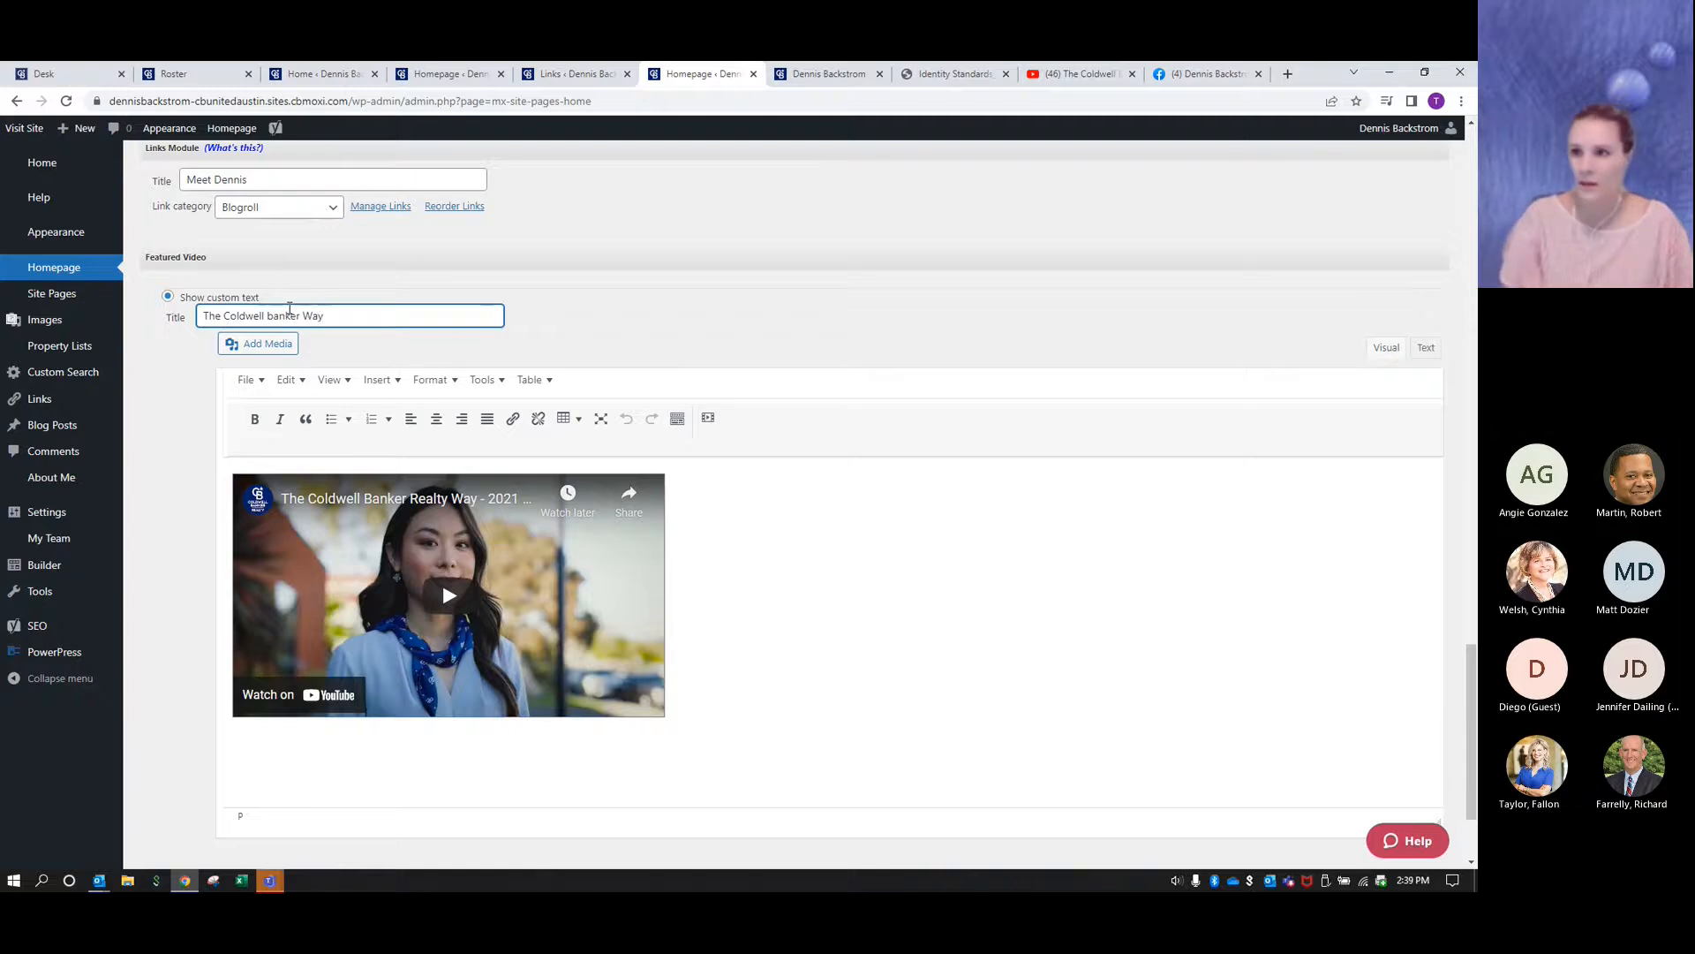
{"action": "left_click", "coordinate": [274, 315]}
{"action": "key", "text": "BackSpace"}
{"action": "type", "text": "B"}
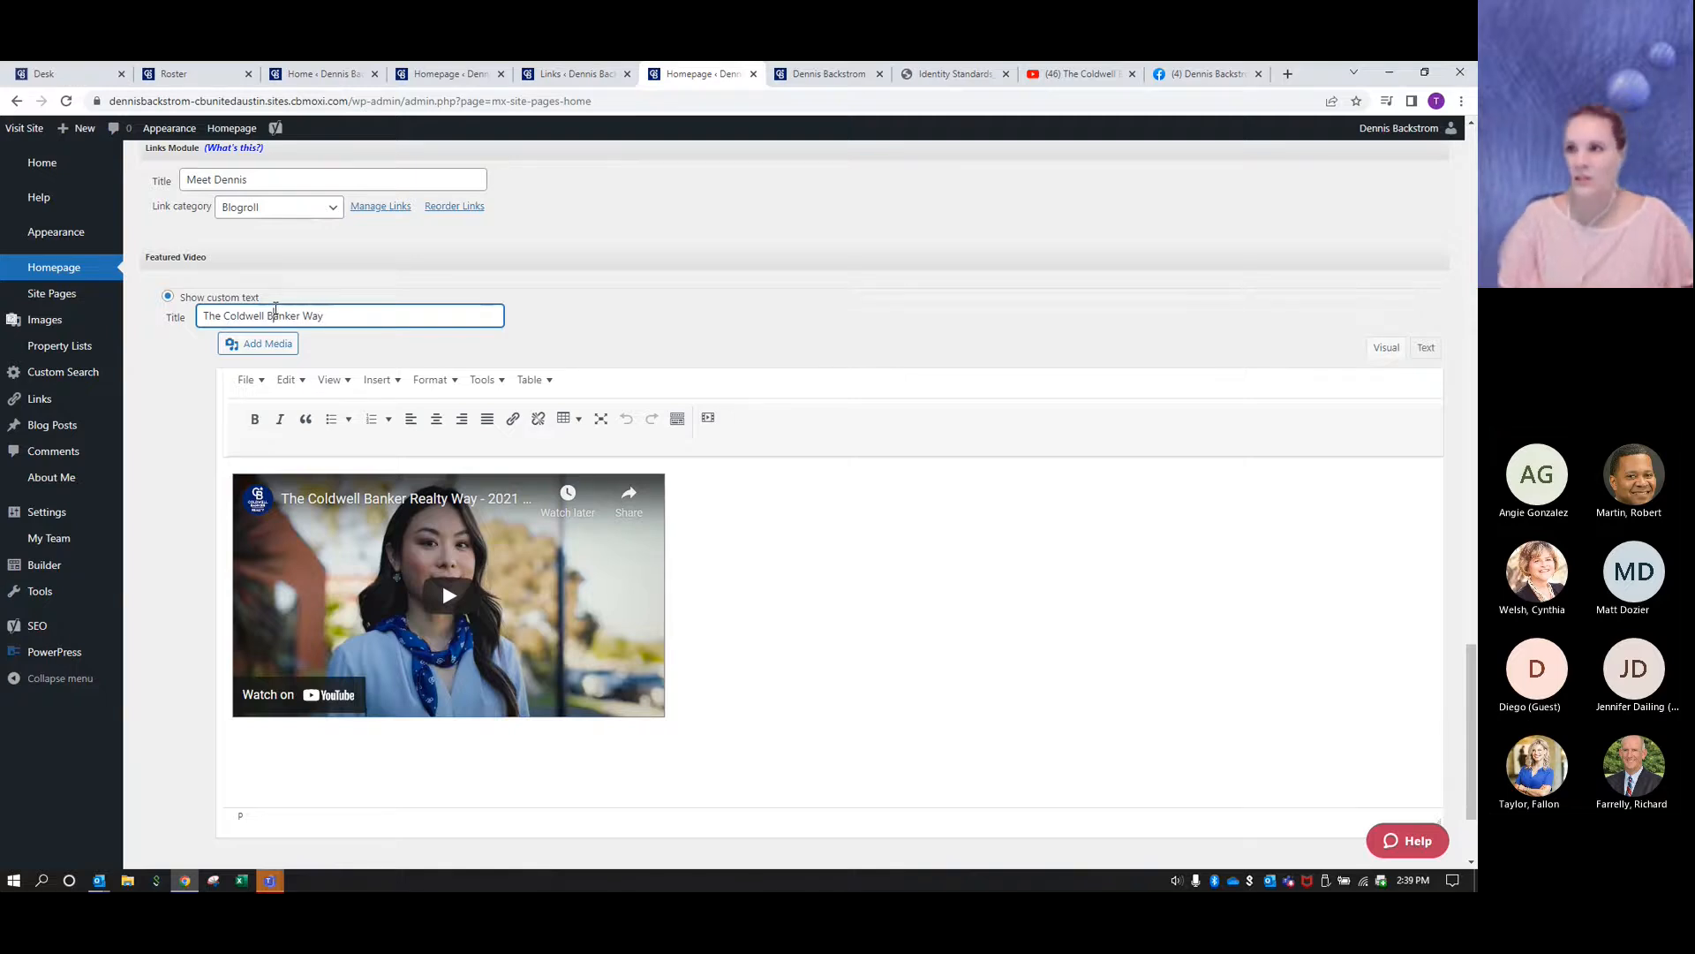
{"action": "left_click", "coordinate": [755, 303]}
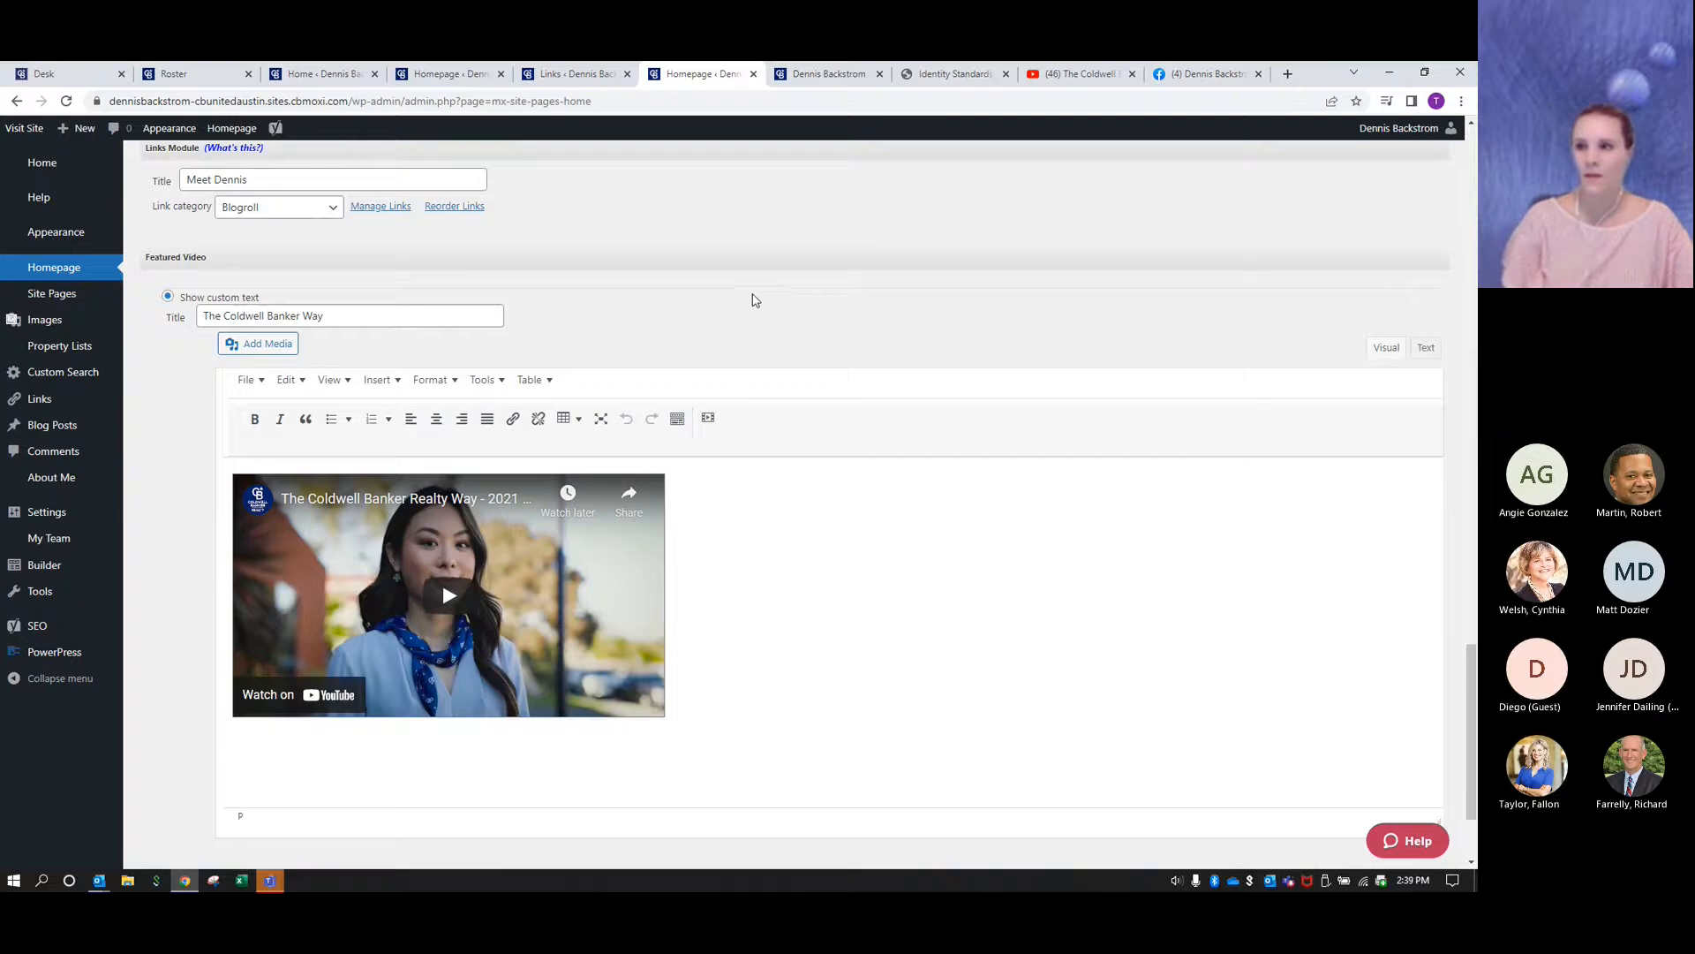
- Publish the homepage changes and reload the agent's live site
{"action": "scroll", "coordinate": [707, 684], "scroll_direction": "down", "scroll_amount": 2}
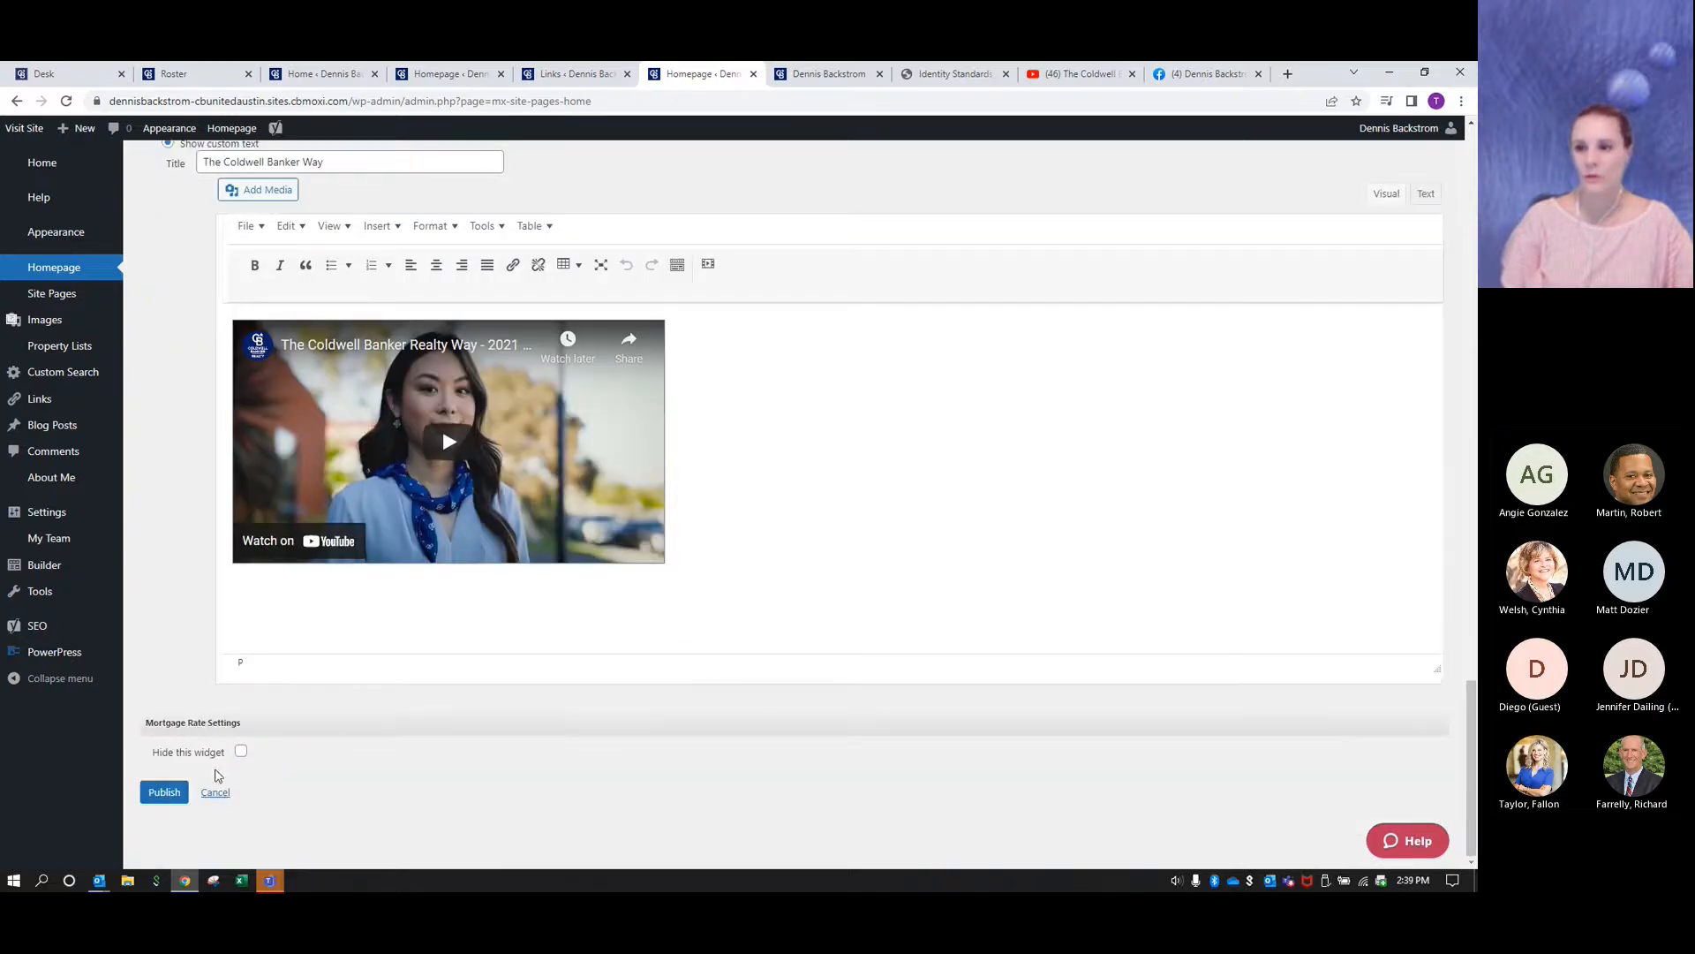
{"action": "left_click", "coordinate": [174, 794]}
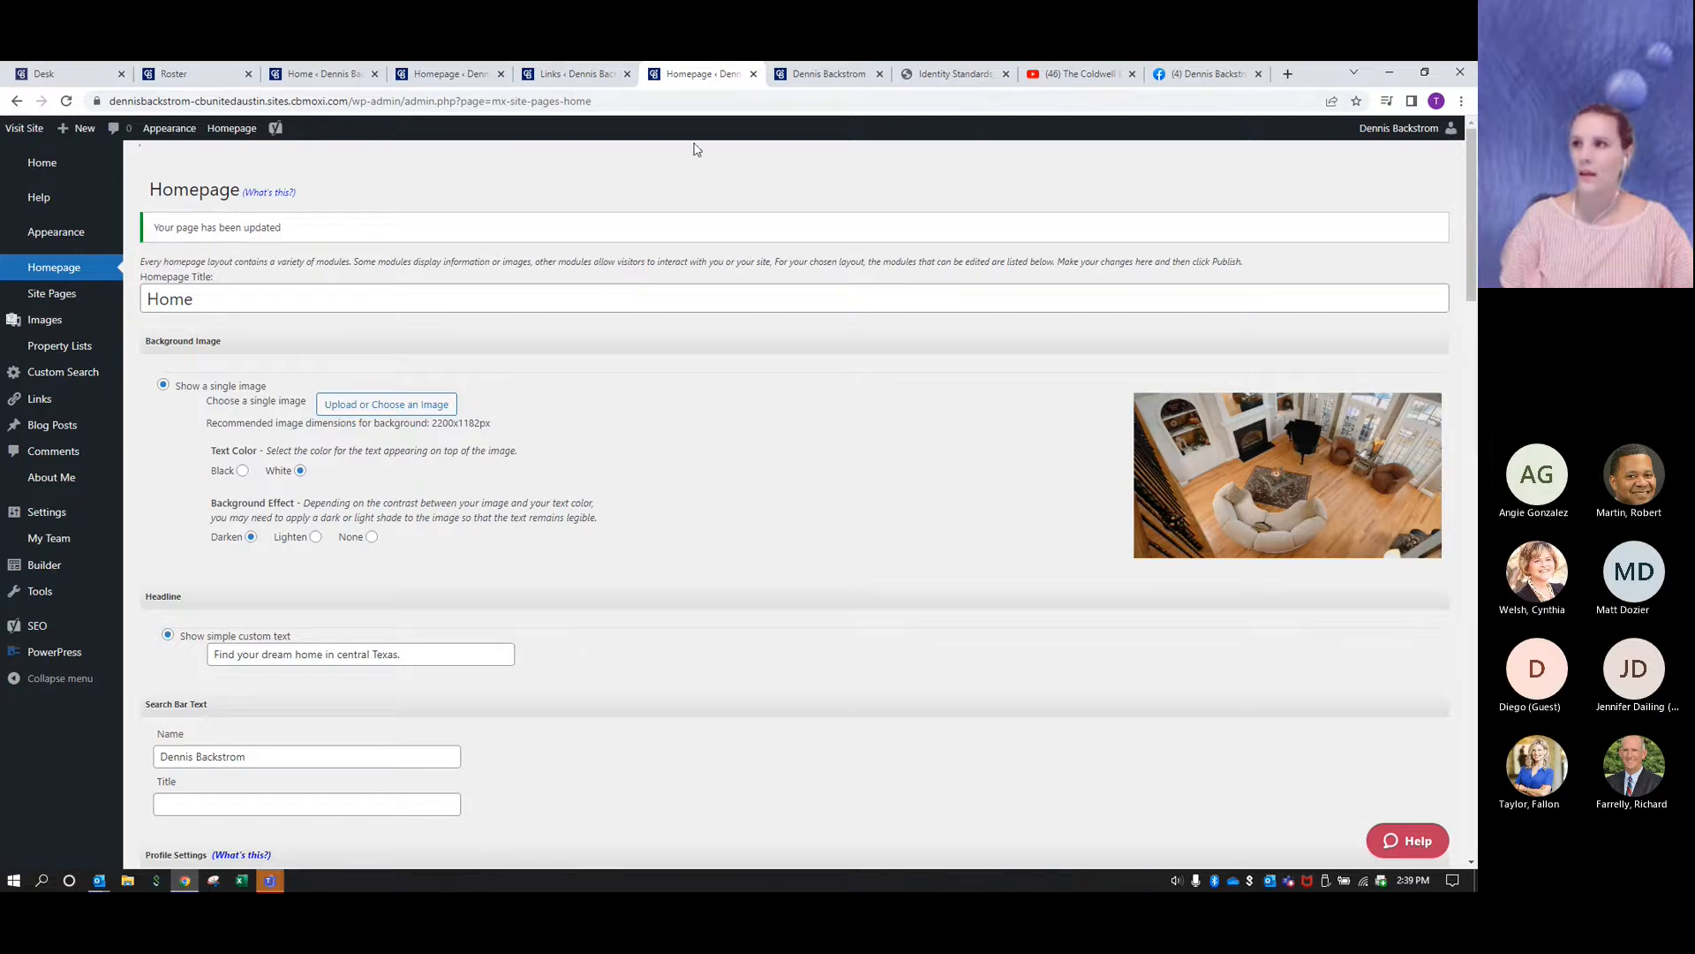
{"action": "left_click", "coordinate": [827, 74]}
{"action": "left_click", "coordinate": [67, 102]}
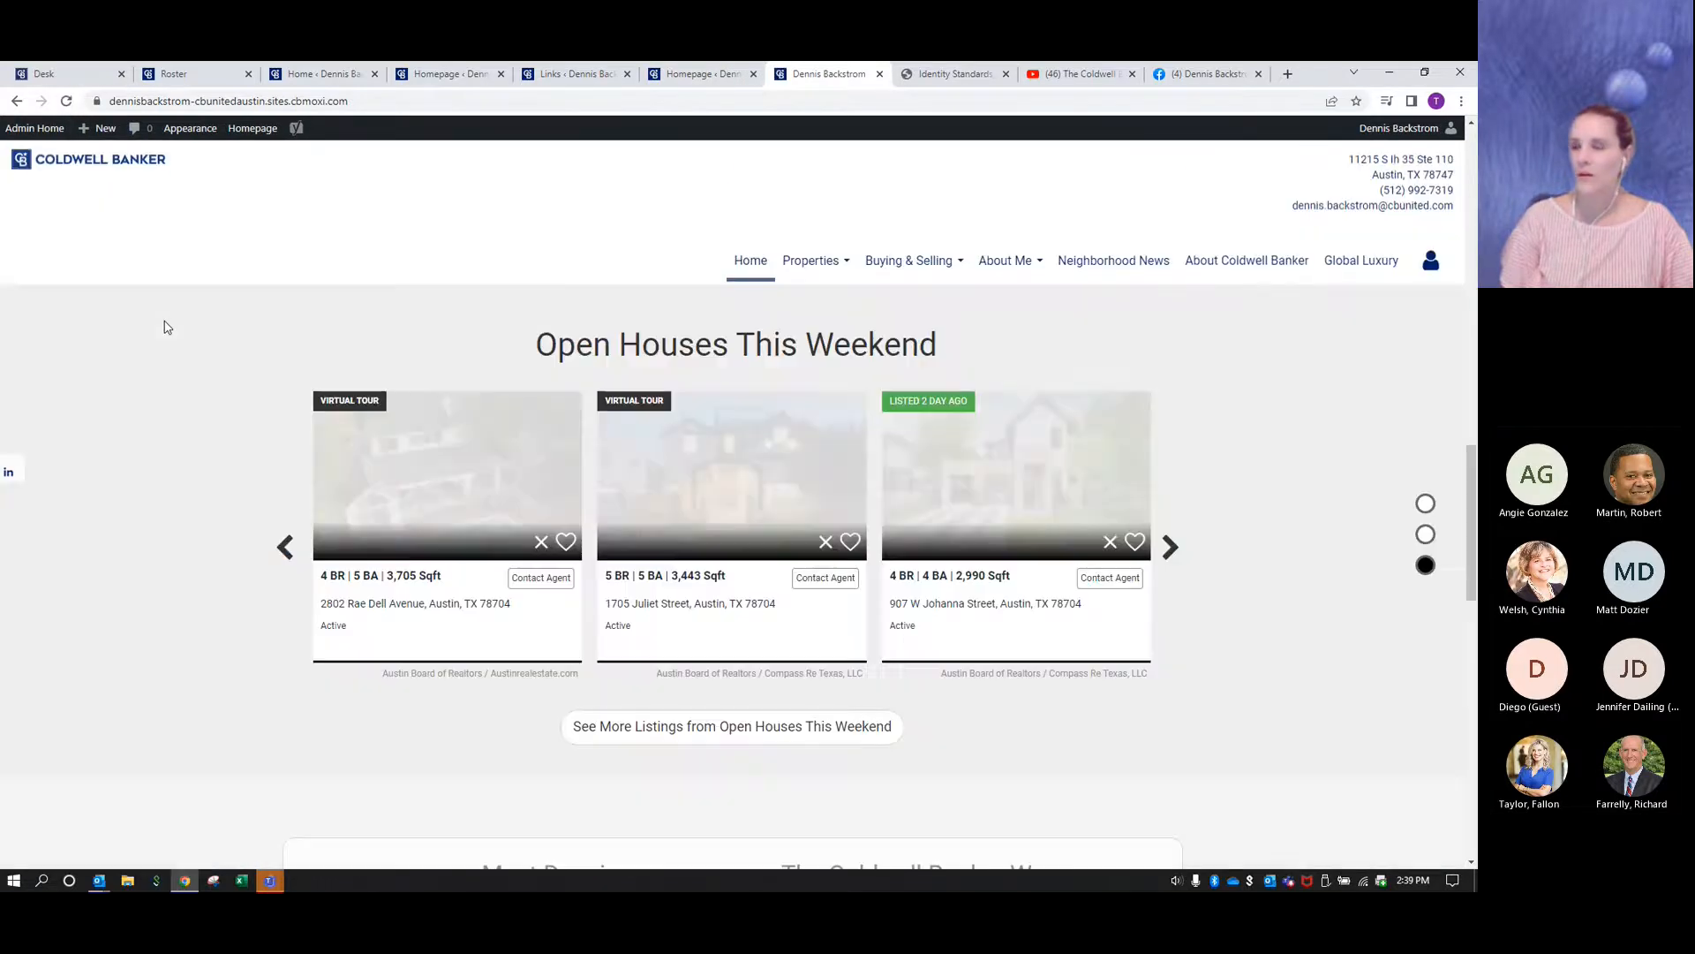
- Check the links, featured video and mortgage rate modules and the header on the live homepage, and close its tab
{"action": "scroll", "coordinate": [168, 328], "scroll_direction": "down", "scroll_amount": 5}
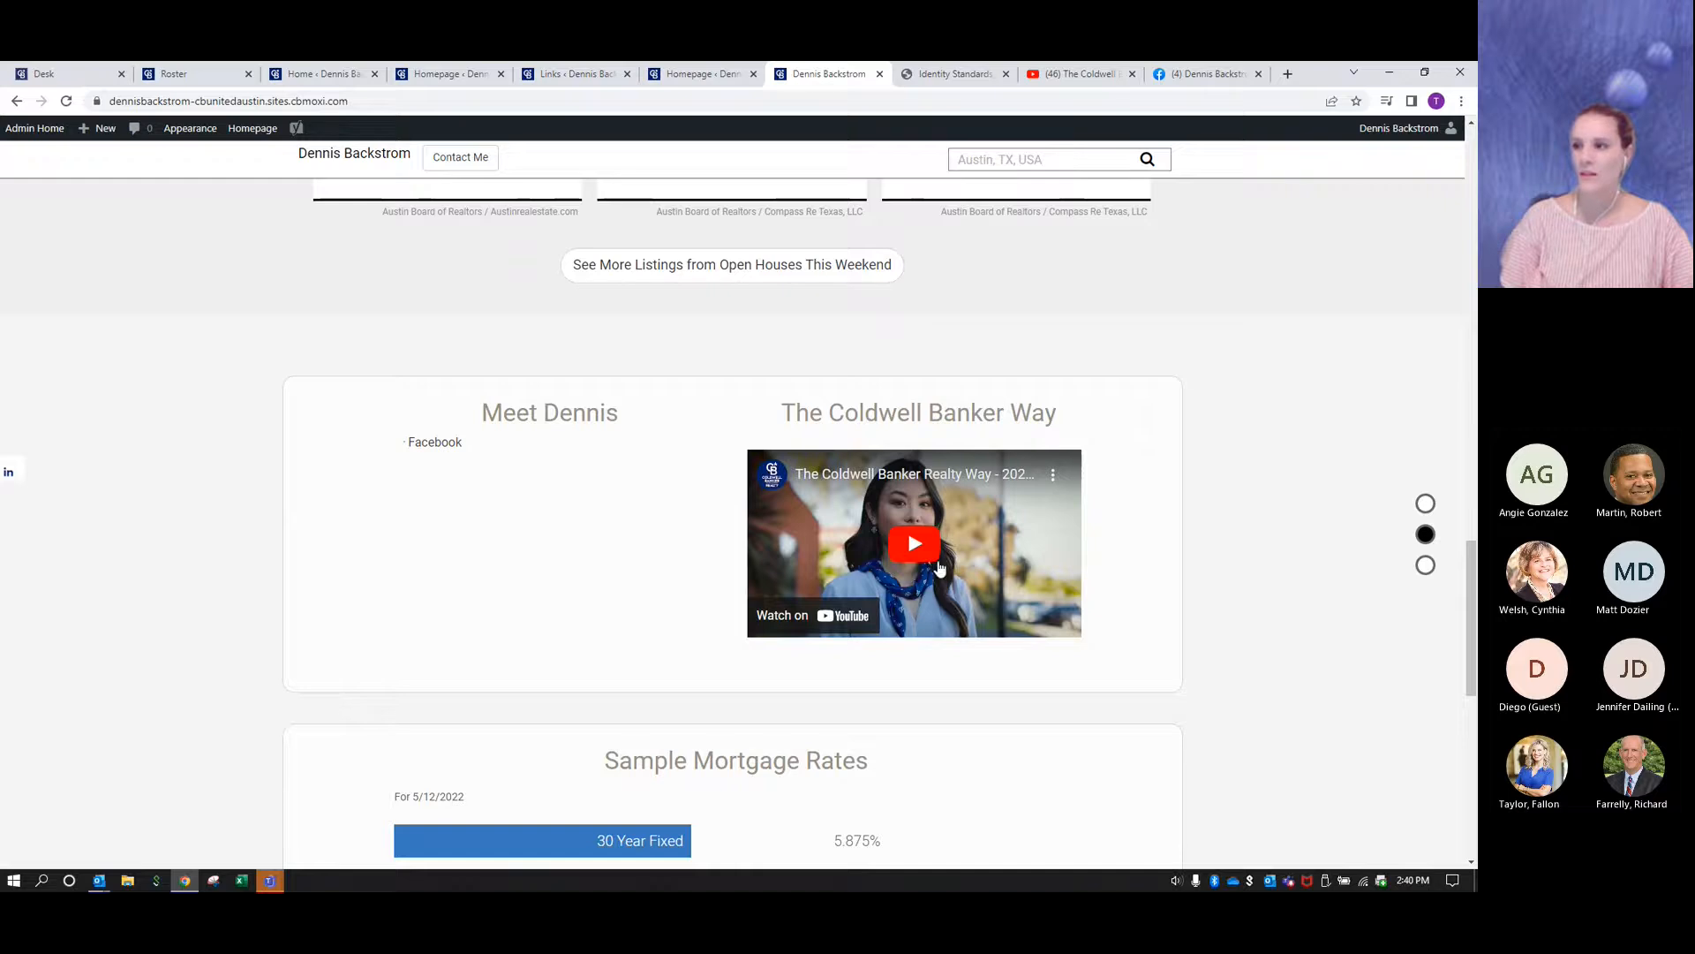
{"action": "scroll", "coordinate": [1232, 558], "scroll_direction": "down", "scroll_amount": 2}
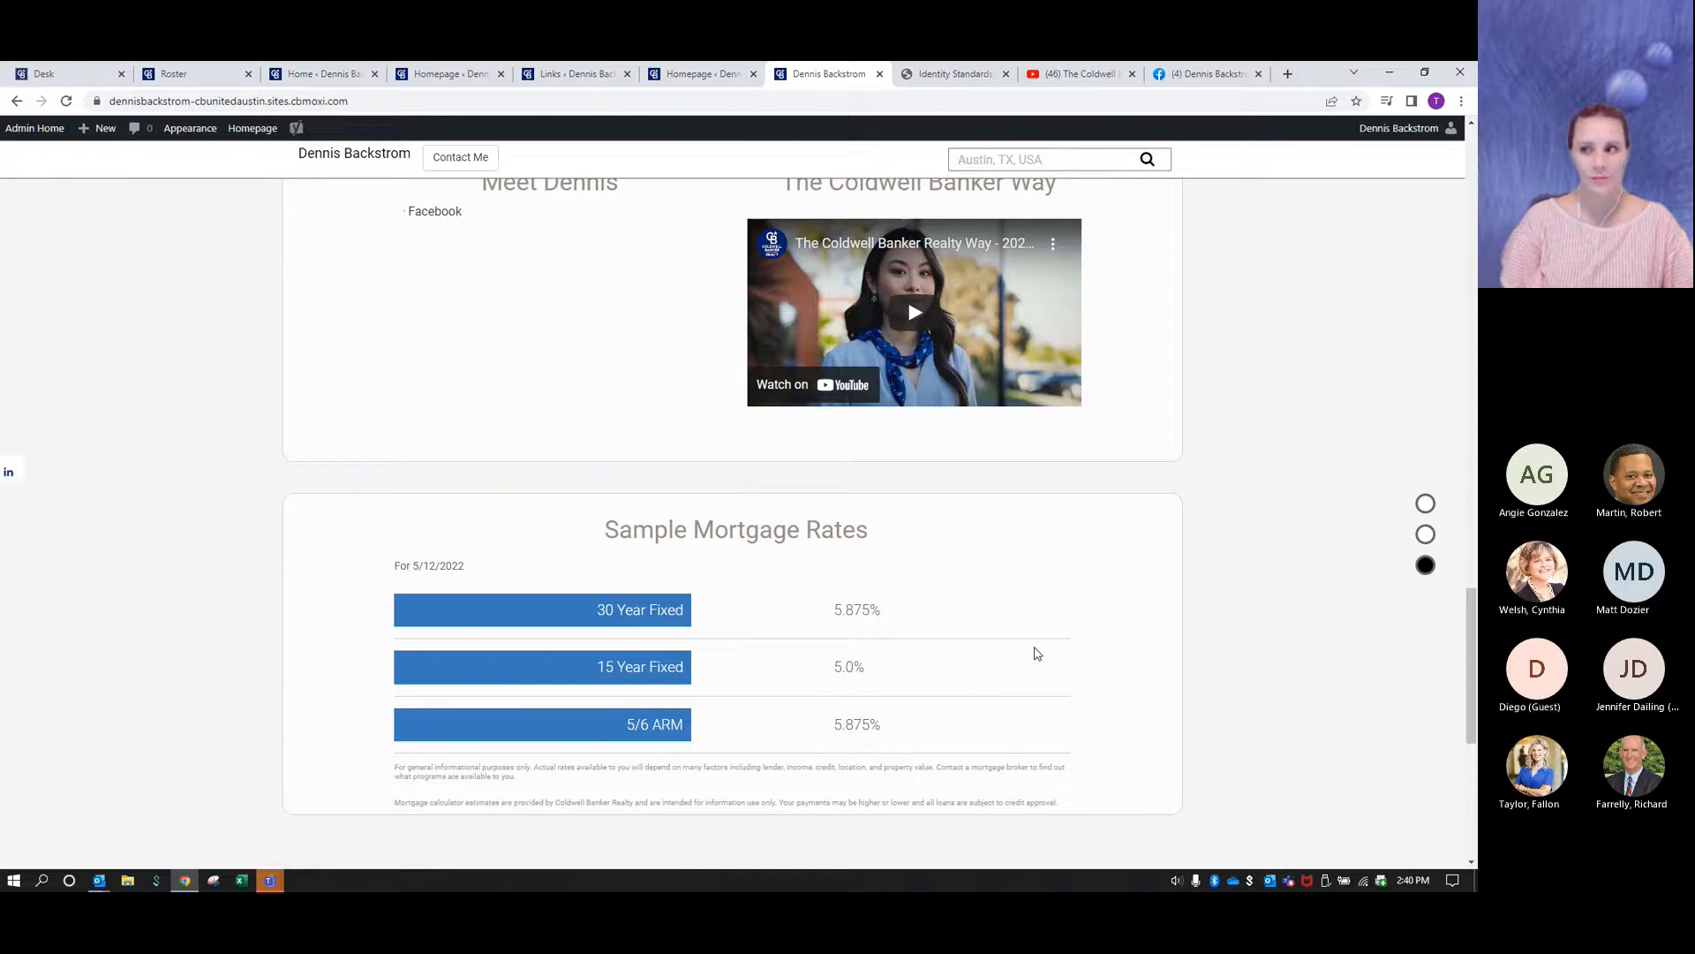
{"action": "scroll", "coordinate": [1165, 651], "scroll_direction": "up", "scroll_amount": 3}
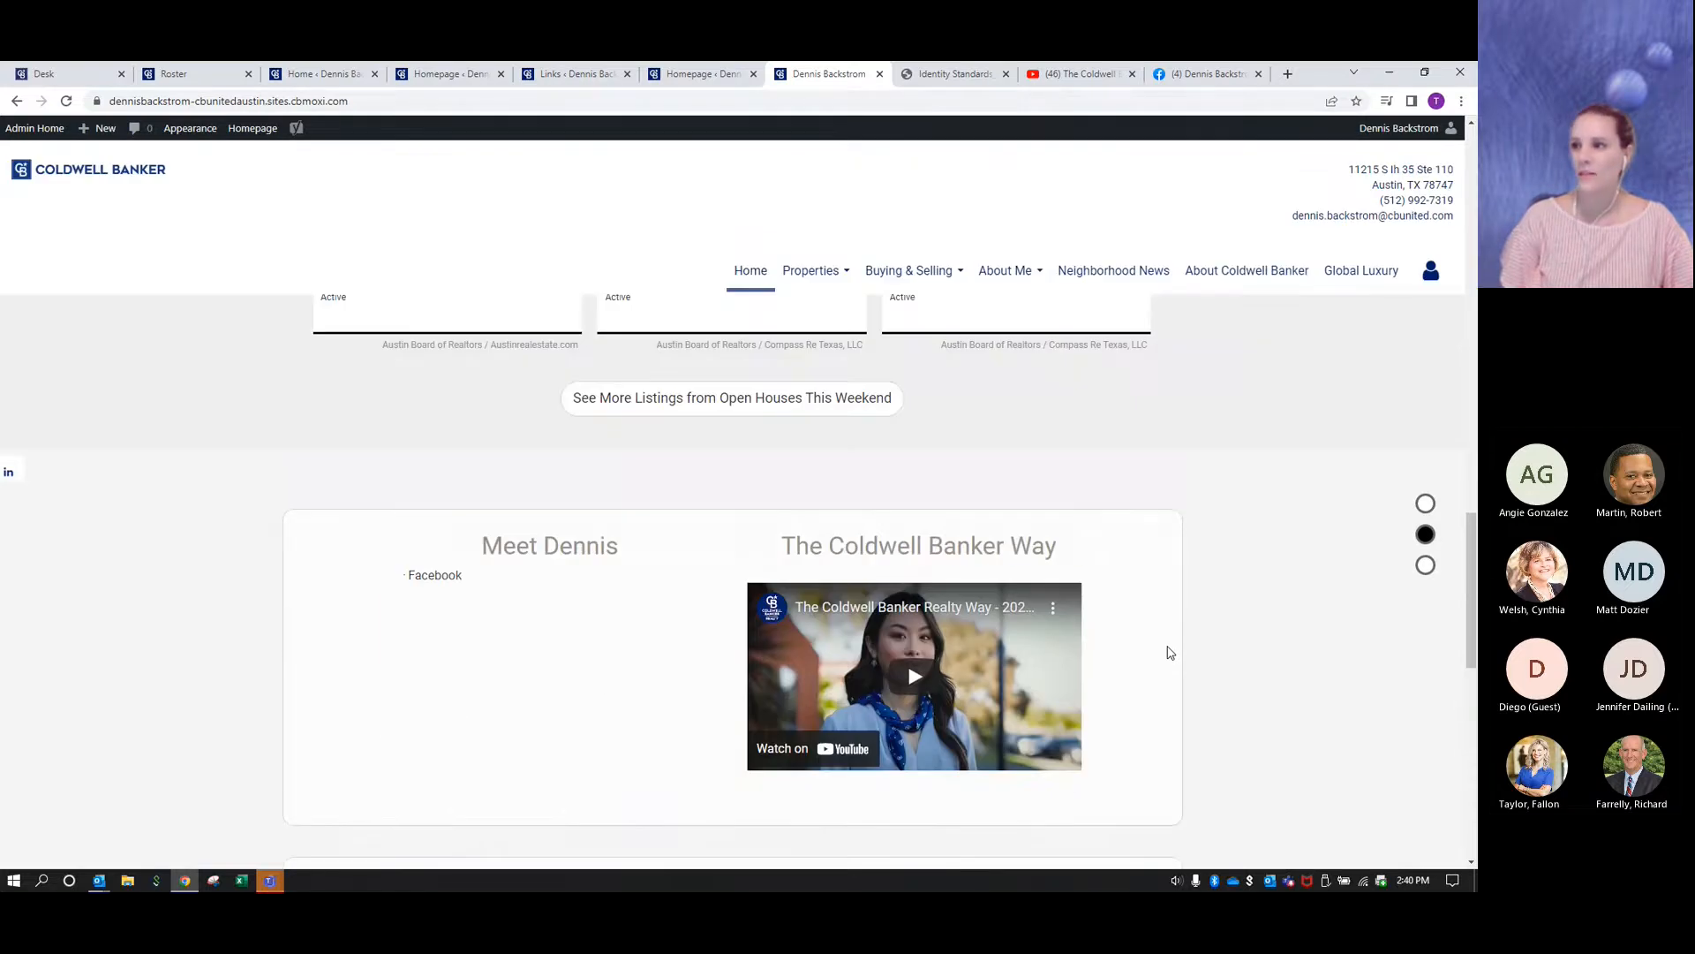
{"action": "scroll", "coordinate": [1170, 651], "scroll_direction": "up", "scroll_amount": 5}
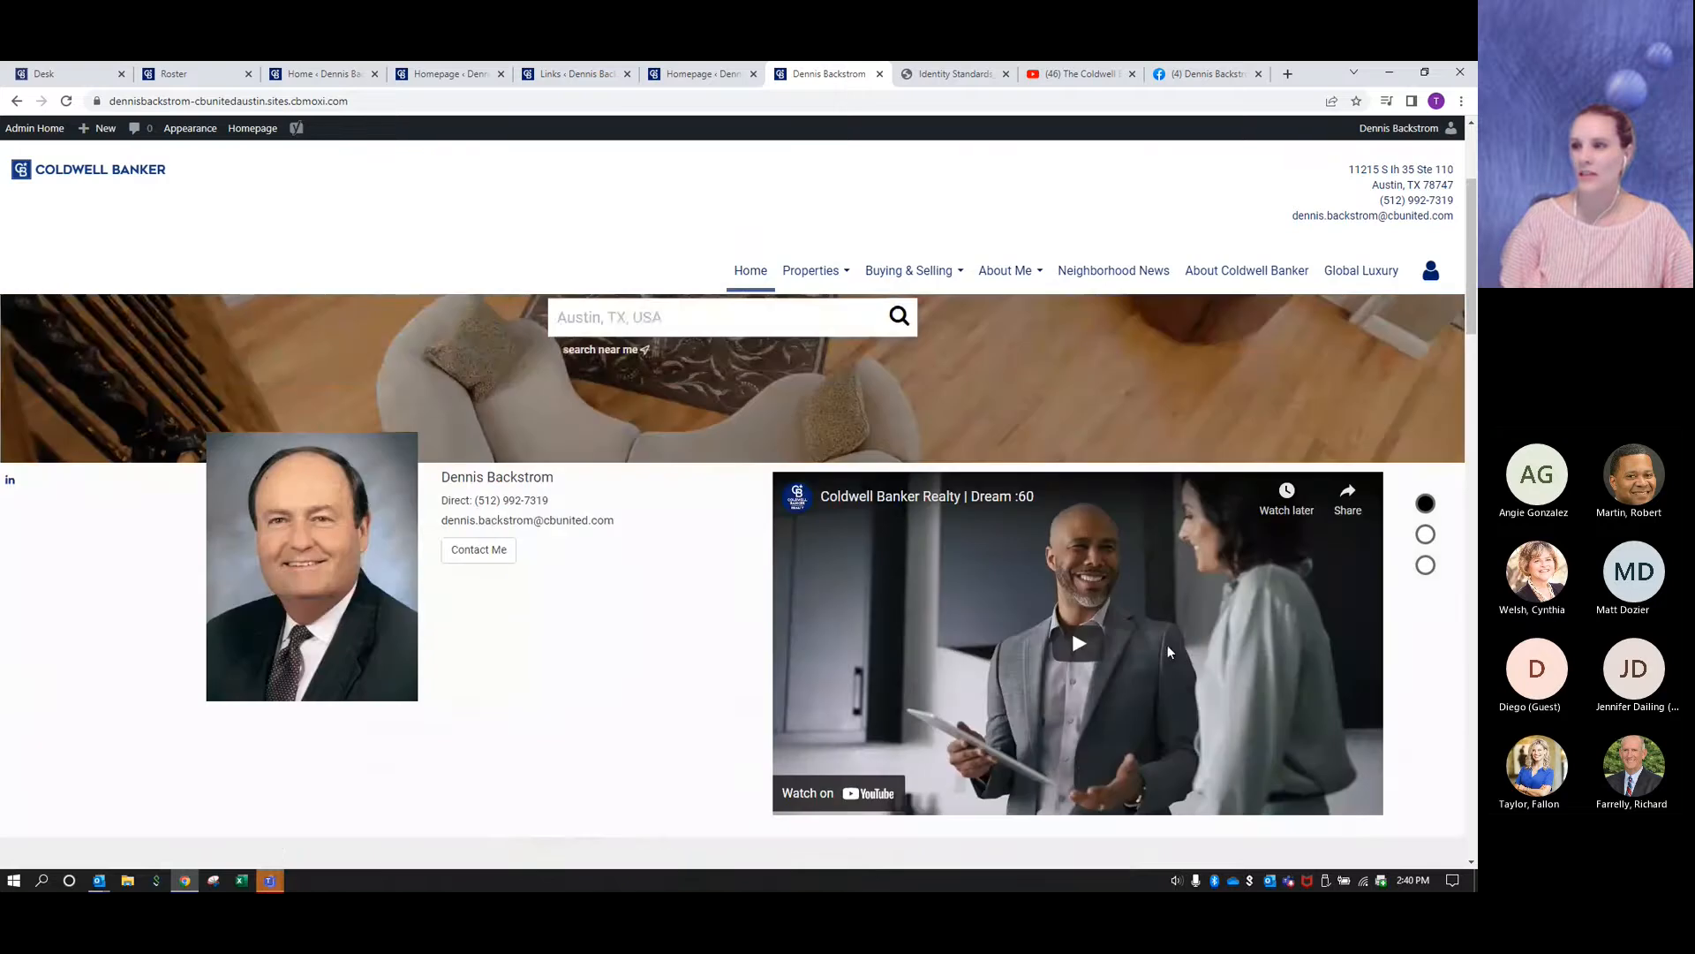
{"action": "scroll", "coordinate": [1168, 652], "scroll_direction": "up", "scroll_amount": 2}
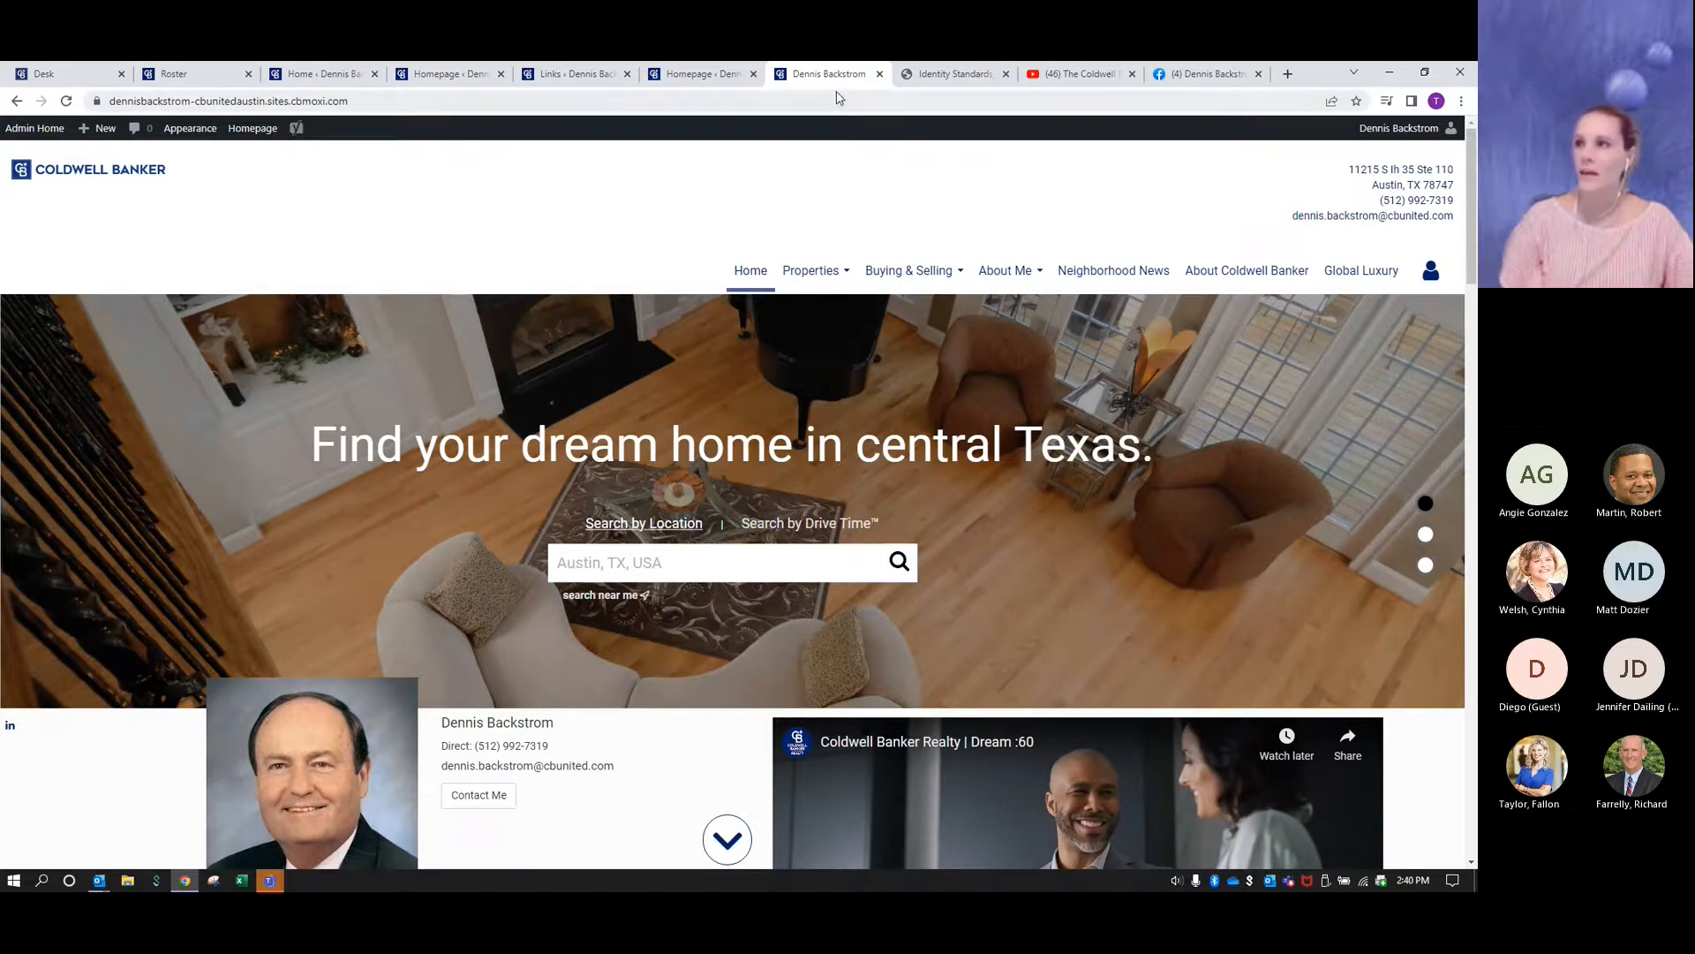
{"action": "left_click", "coordinate": [879, 75]}
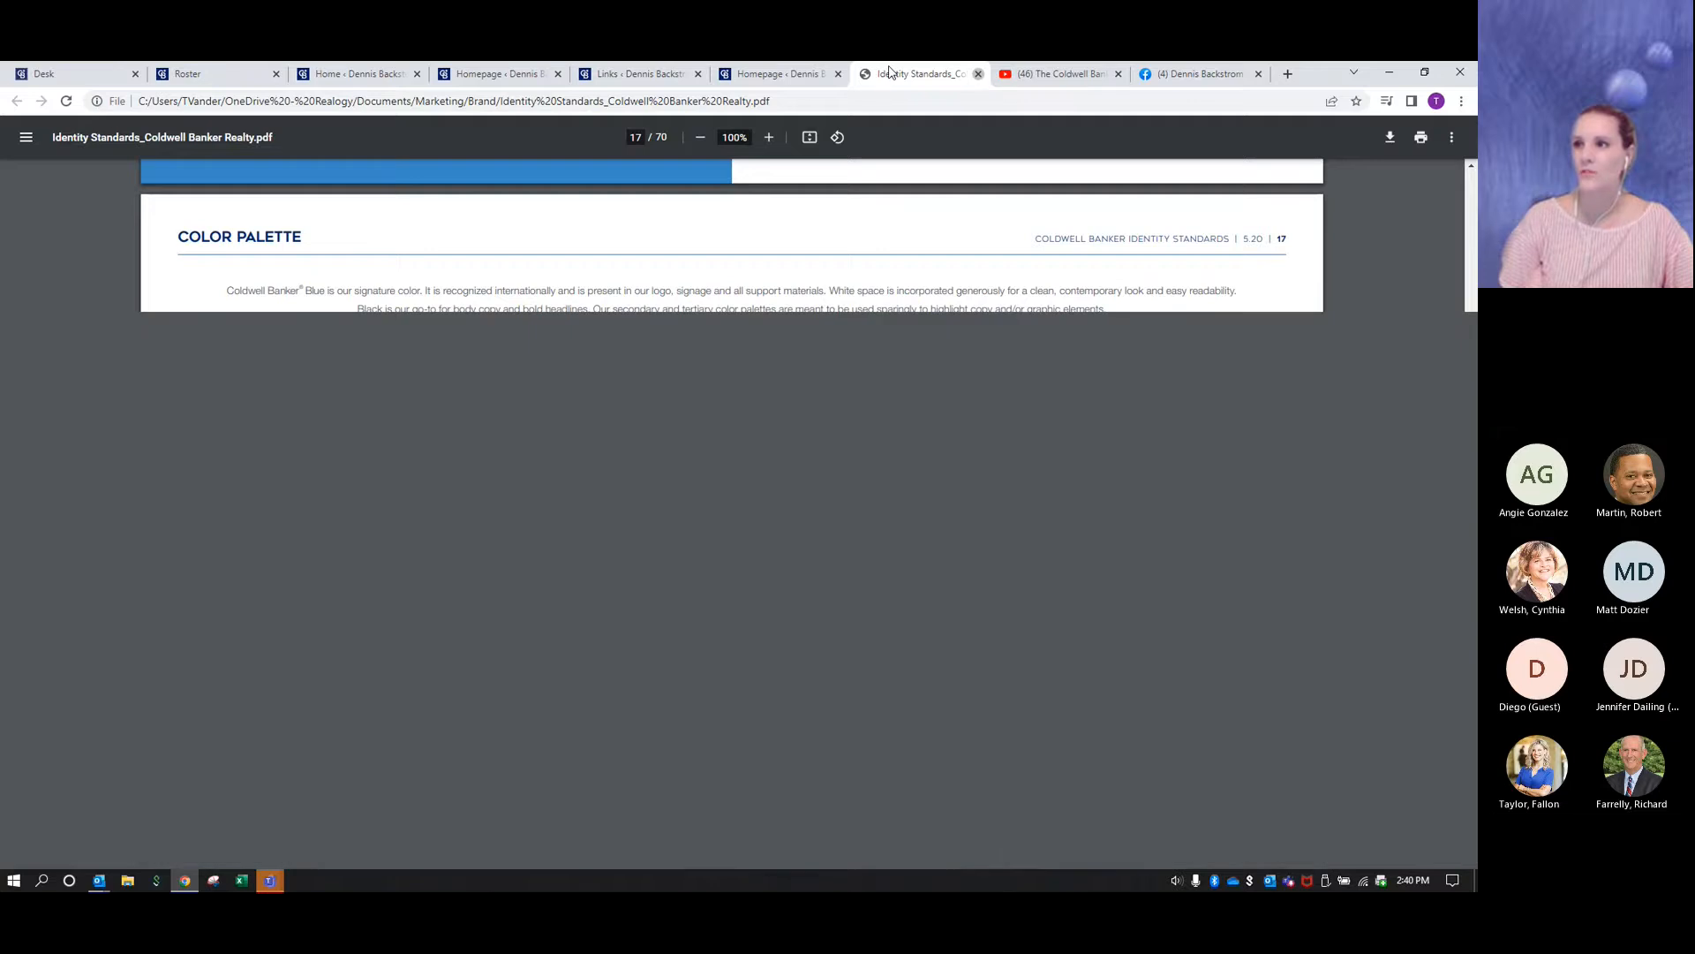
- Close the Identity Standards PDF and publish the Homepage settings again
{"action": "left_click", "coordinate": [978, 74]}
{"action": "scroll", "coordinate": [760, 599], "scroll_direction": "down", "scroll_amount": 20}
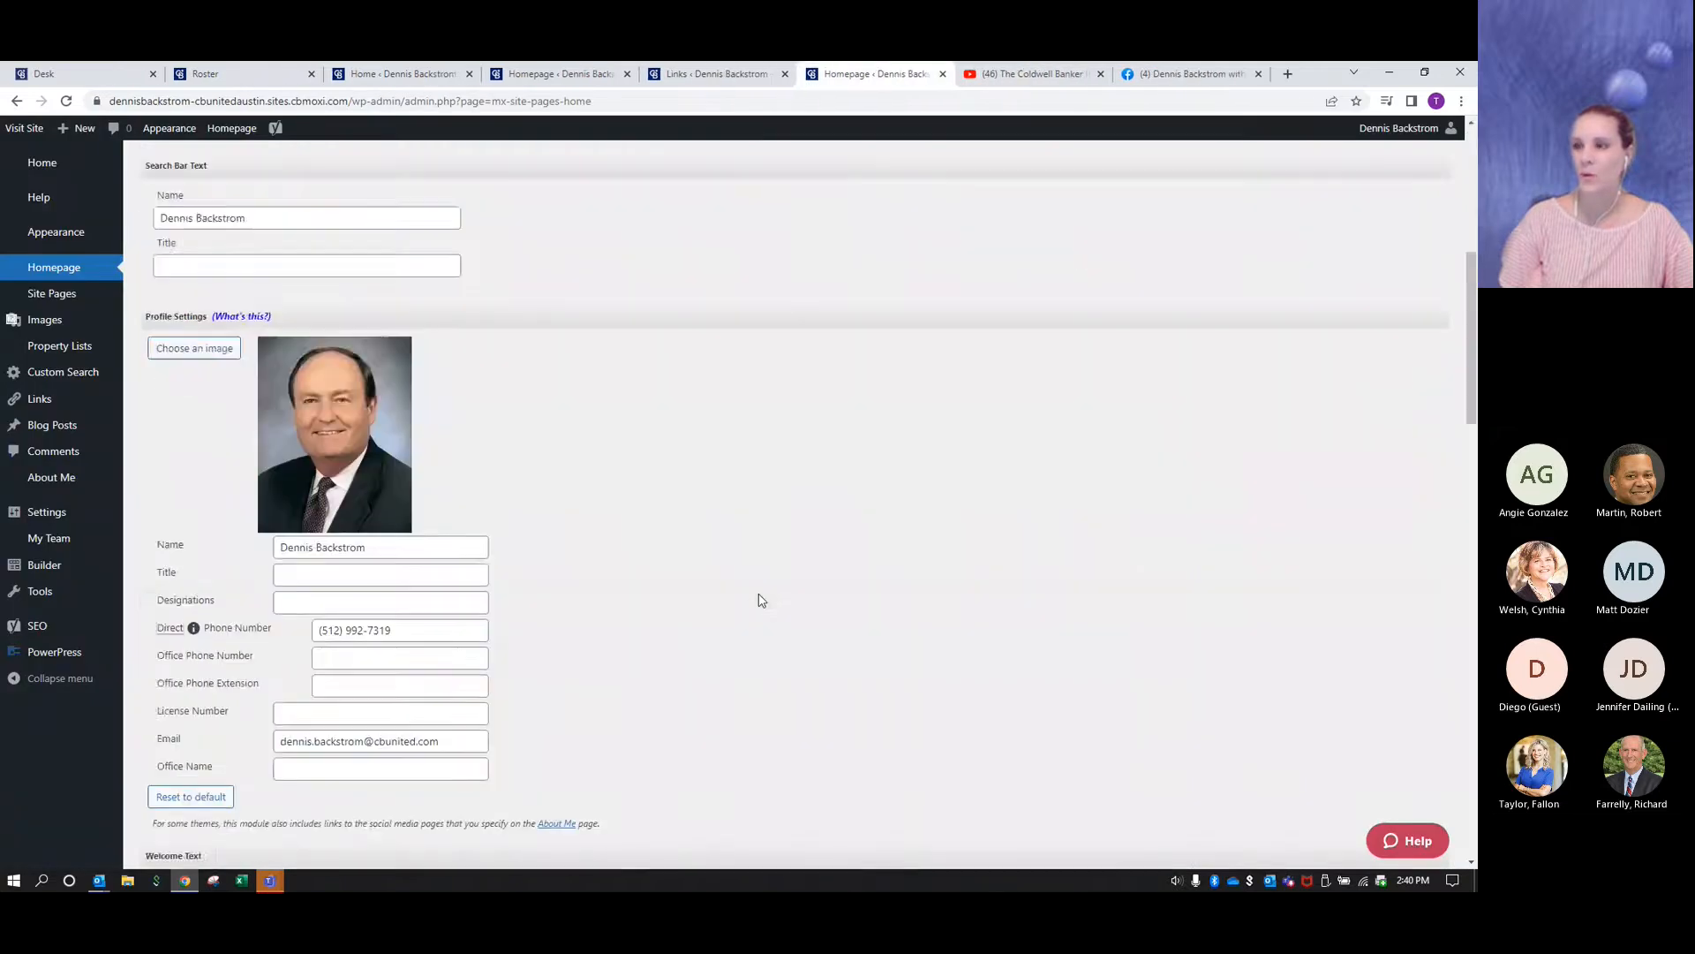
{"action": "scroll", "coordinate": [760, 599], "scroll_direction": "down", "scroll_amount": 8}
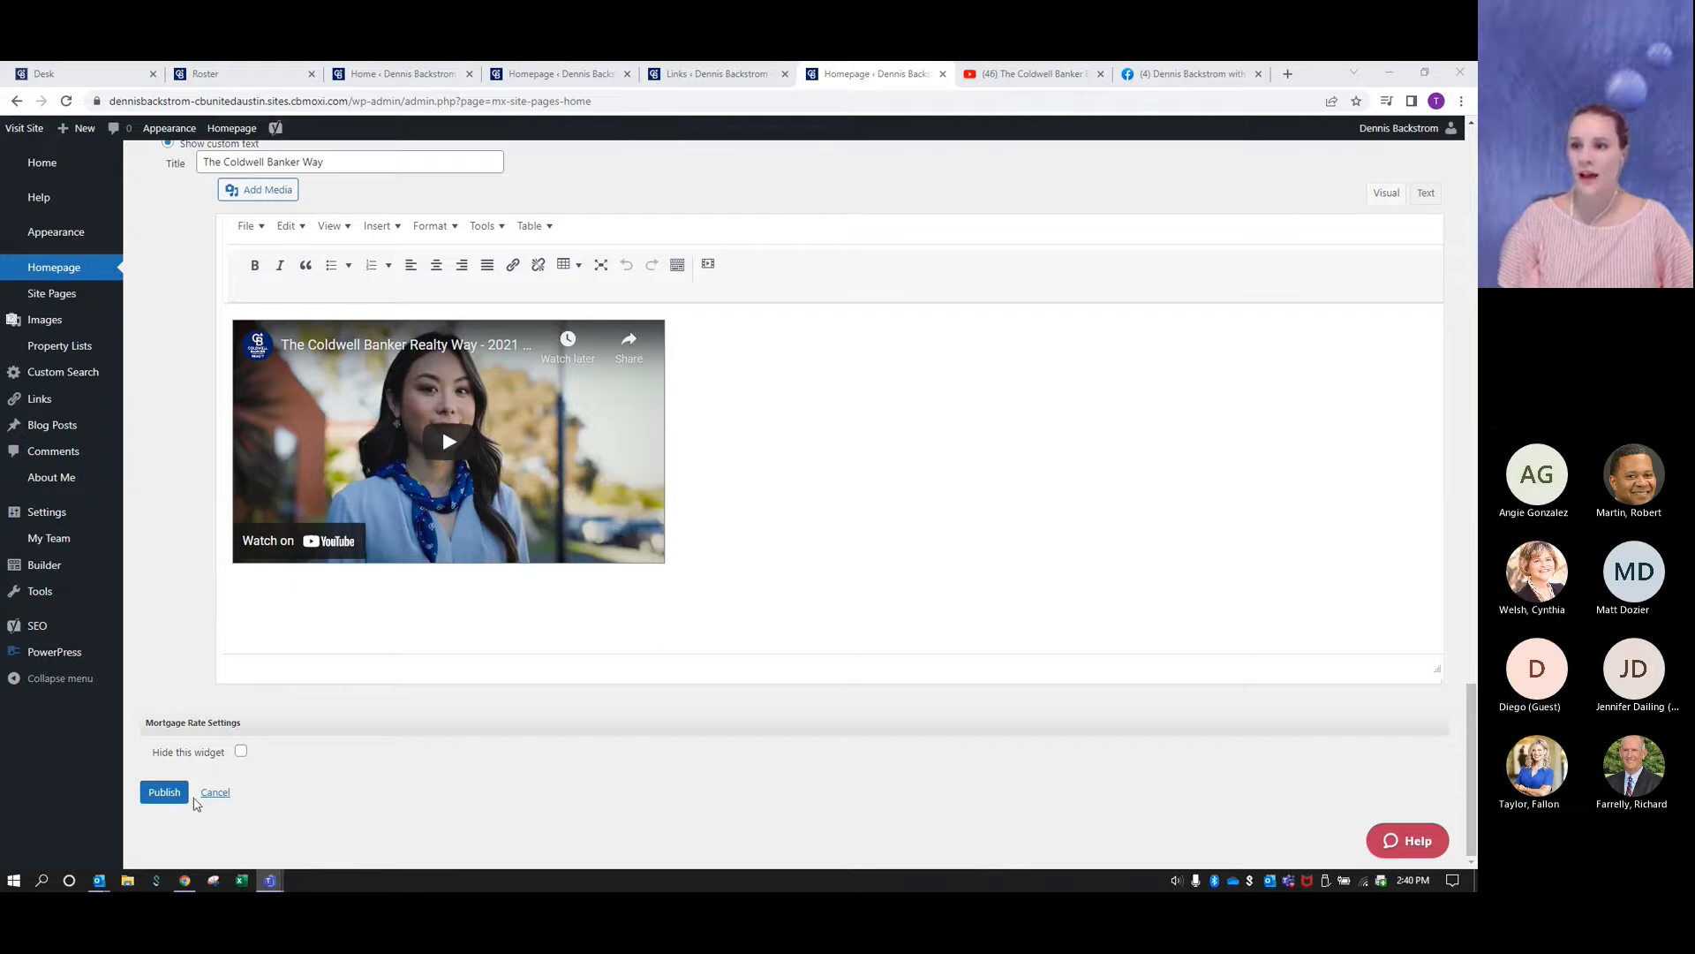
{"action": "left_click", "coordinate": [171, 795]}
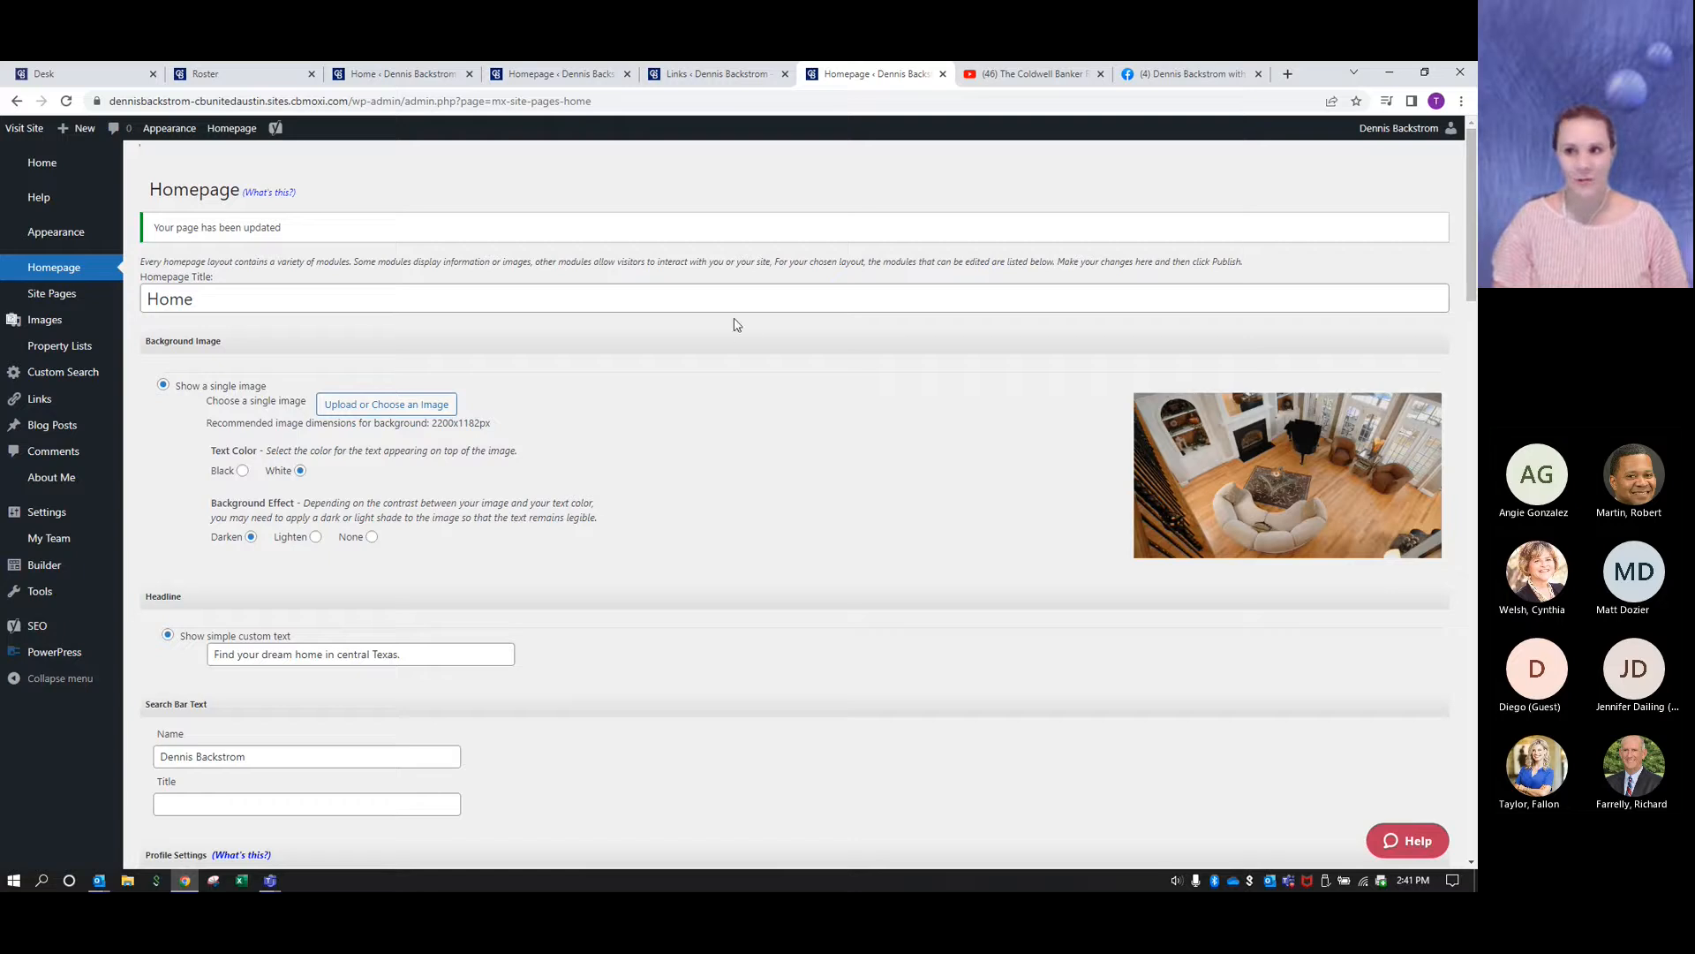
- Add a new page of type Custom Page to the site's pages
{"action": "mouse_move", "coordinate": [66, 300]}
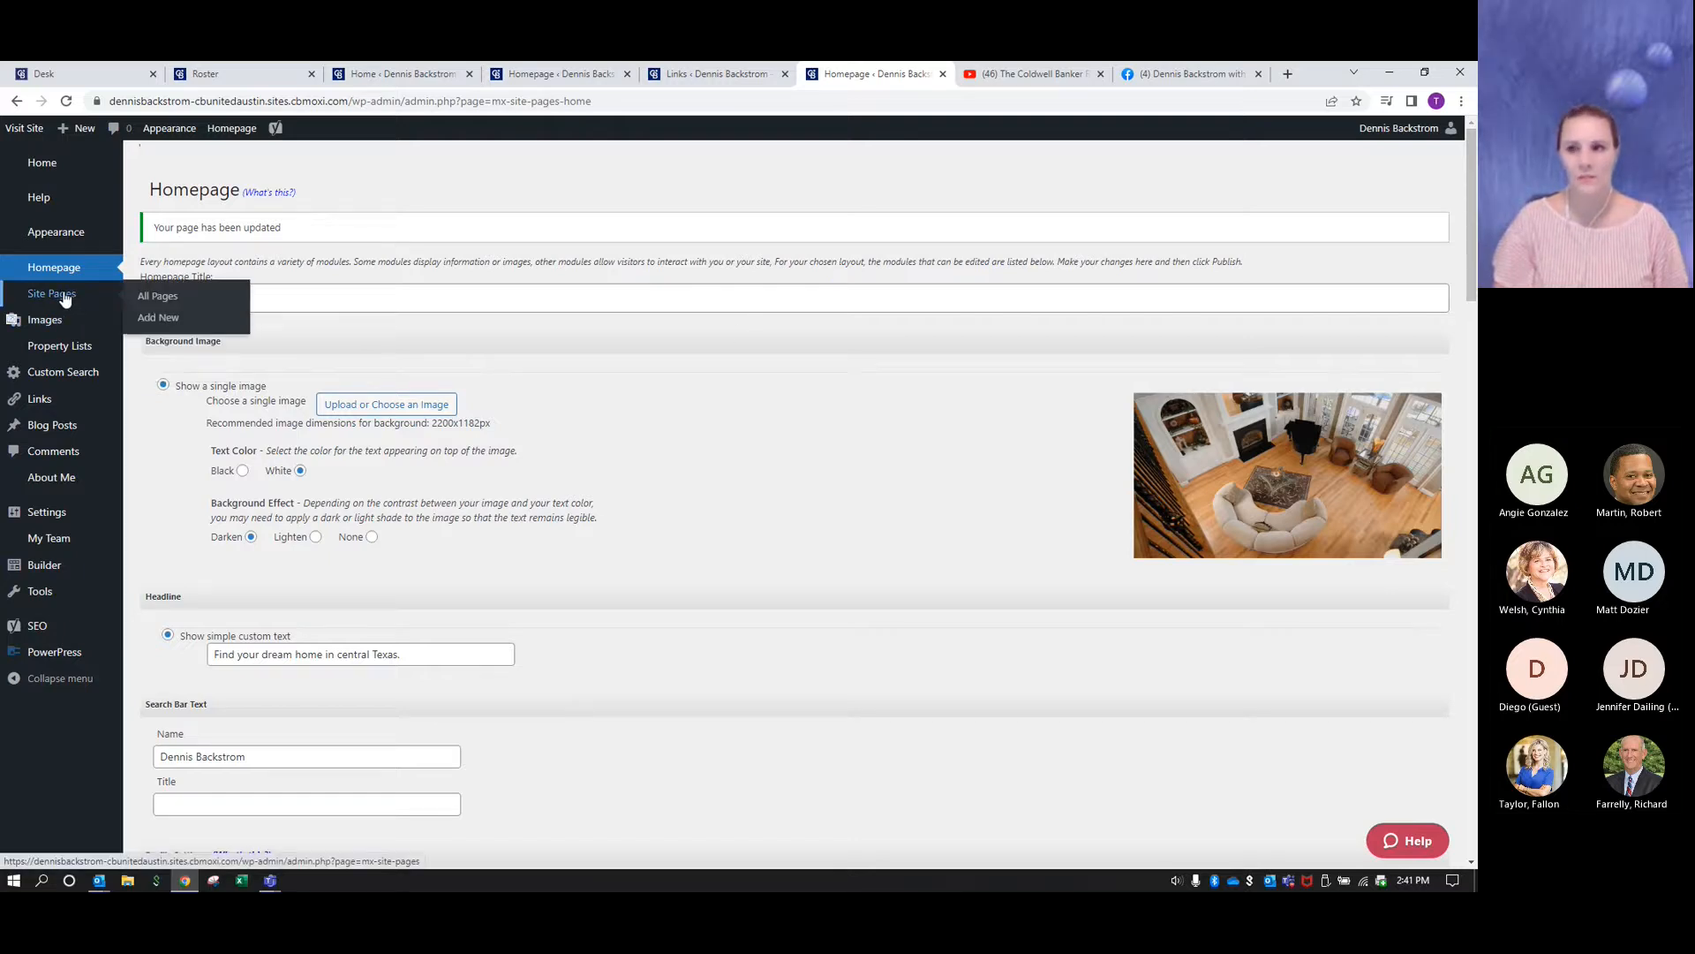
{"action": "left_click", "coordinate": [65, 300]}
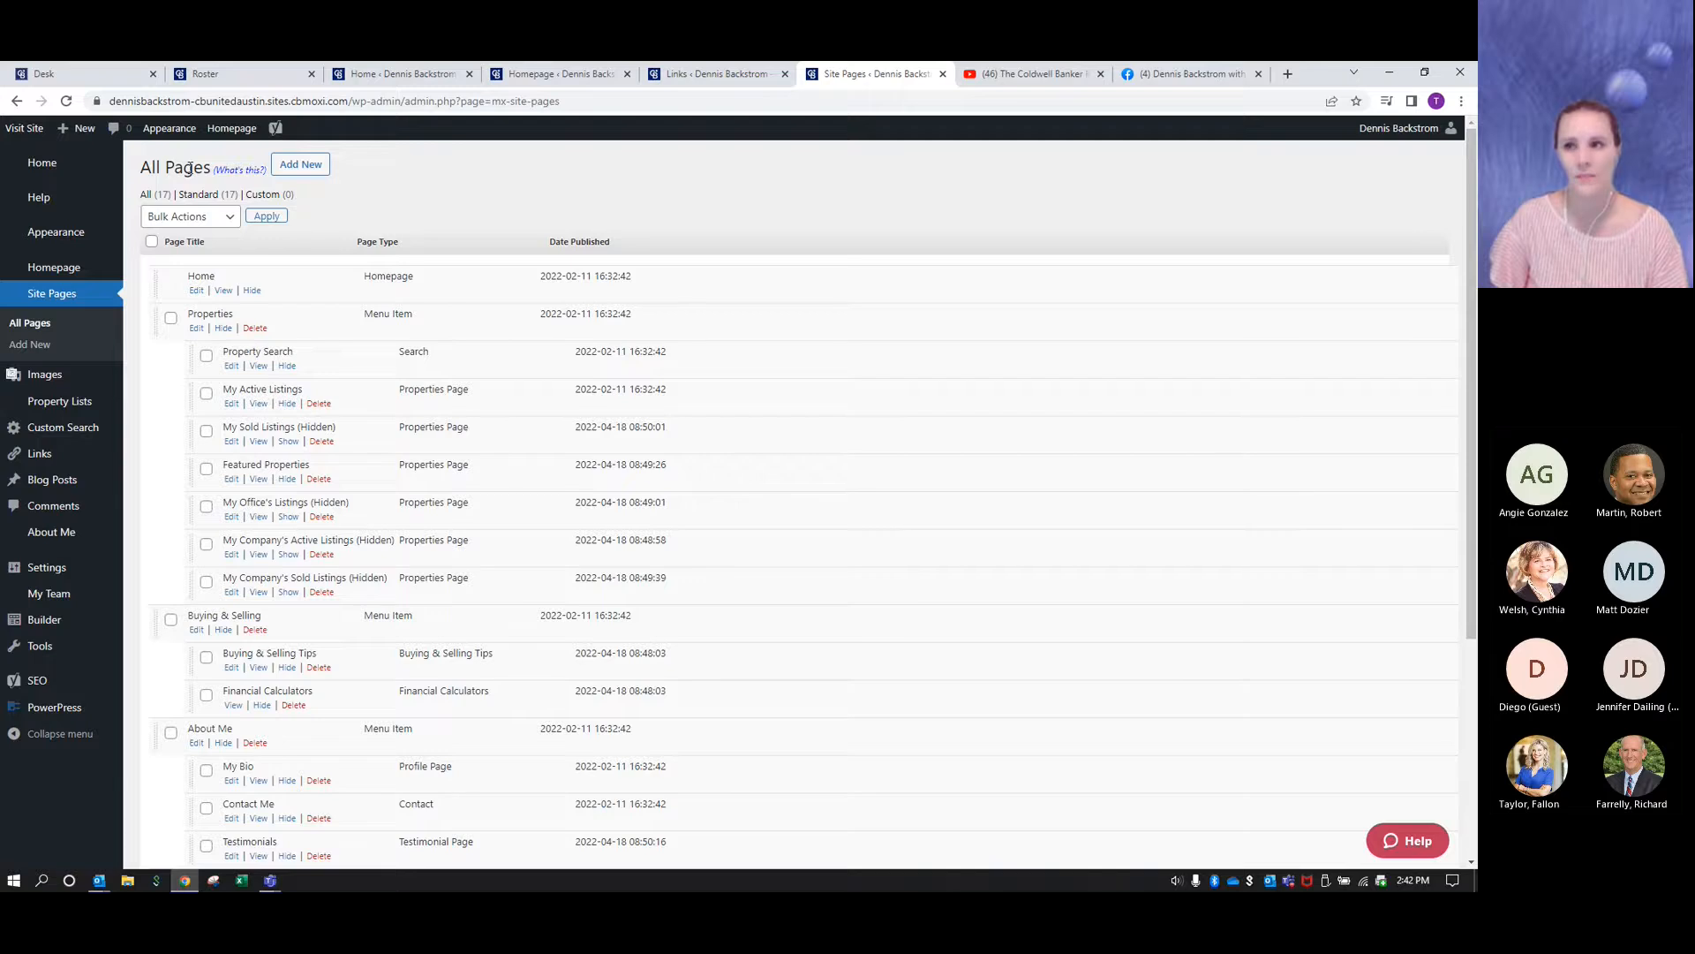
{"action": "left_click", "coordinate": [300, 167]}
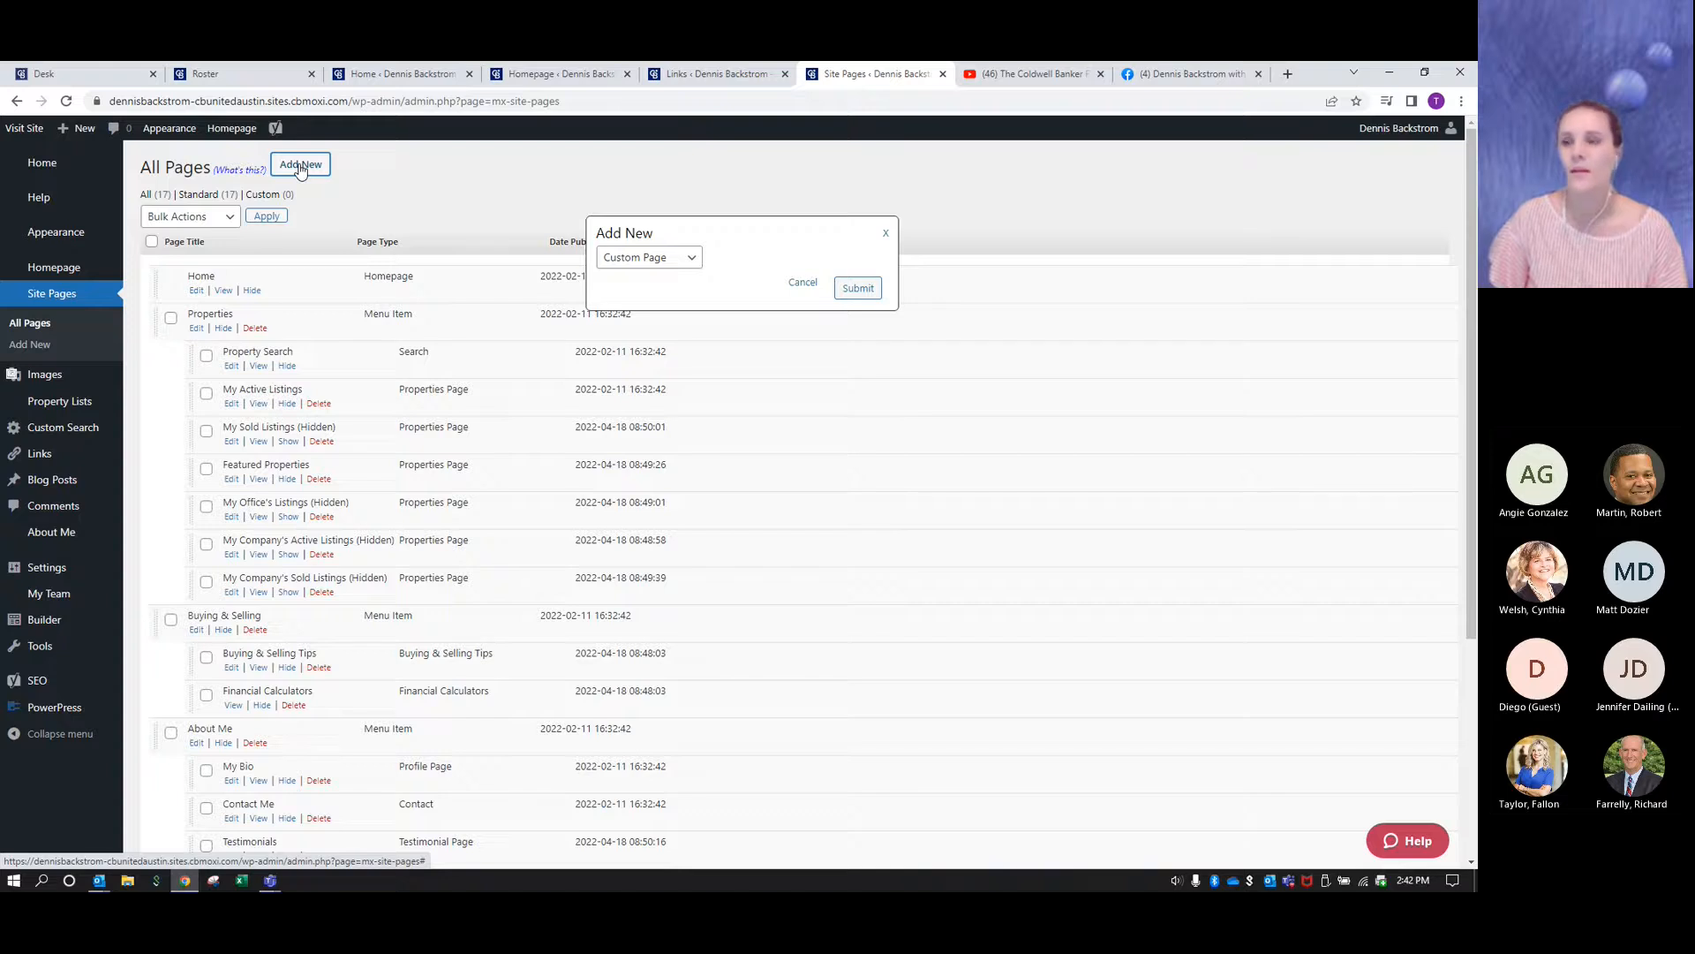
{"action": "left_click", "coordinate": [686, 260]}
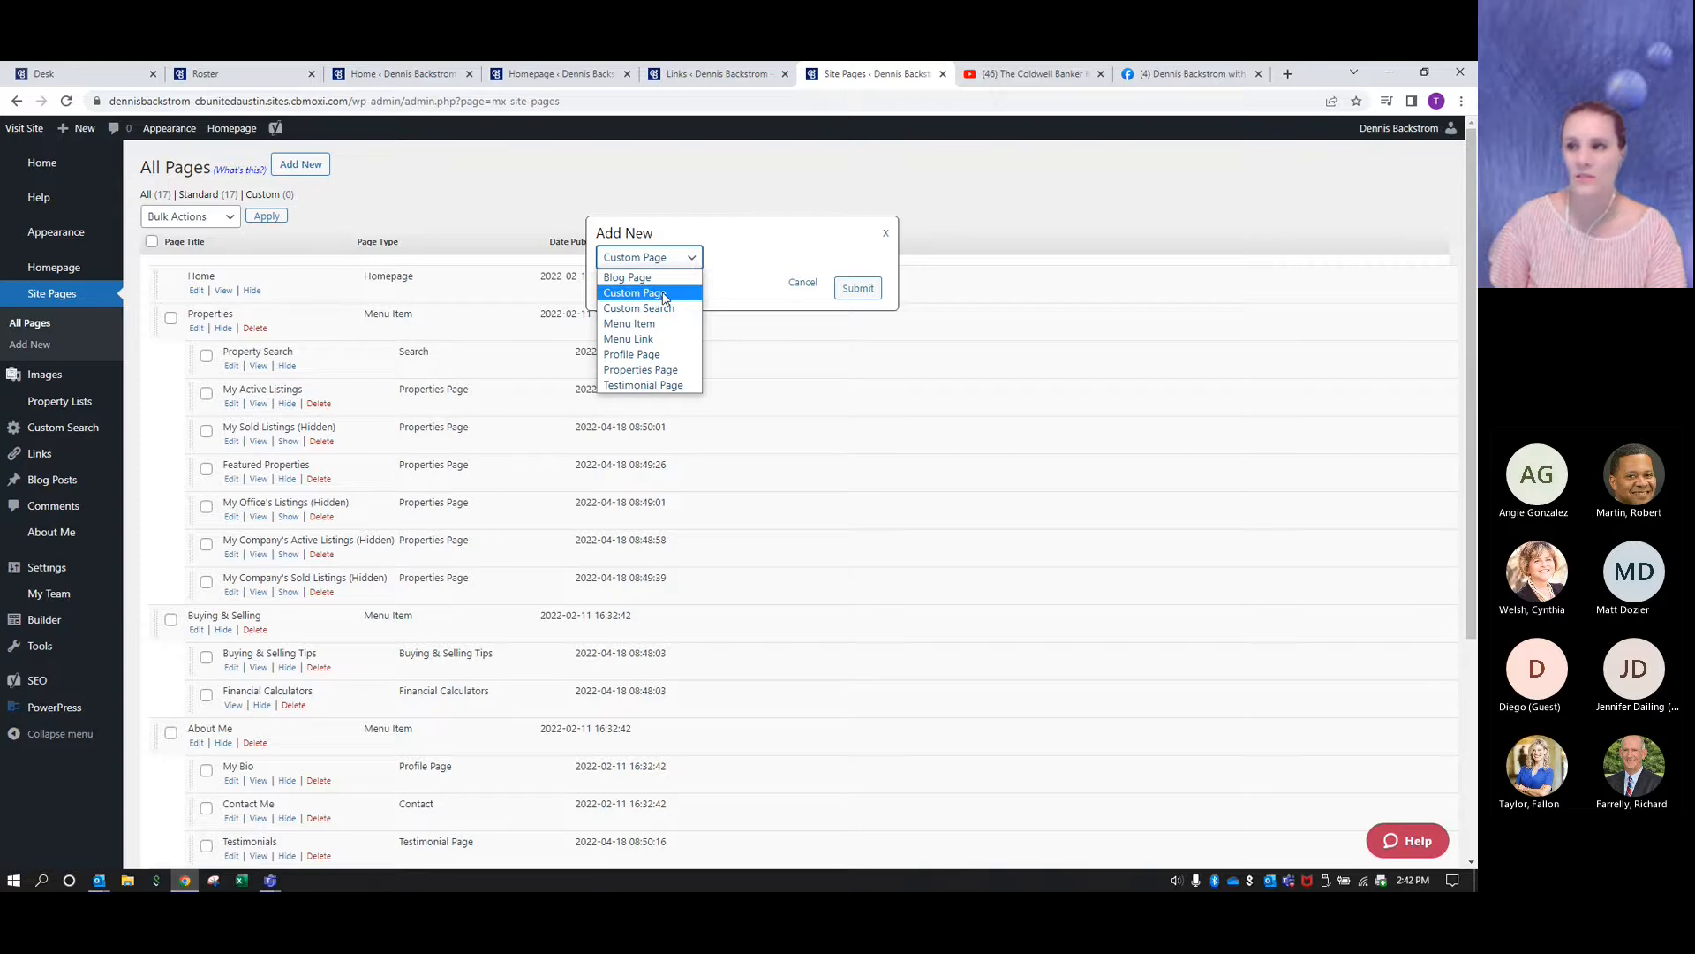
{"action": "left_click", "coordinate": [664, 295]}
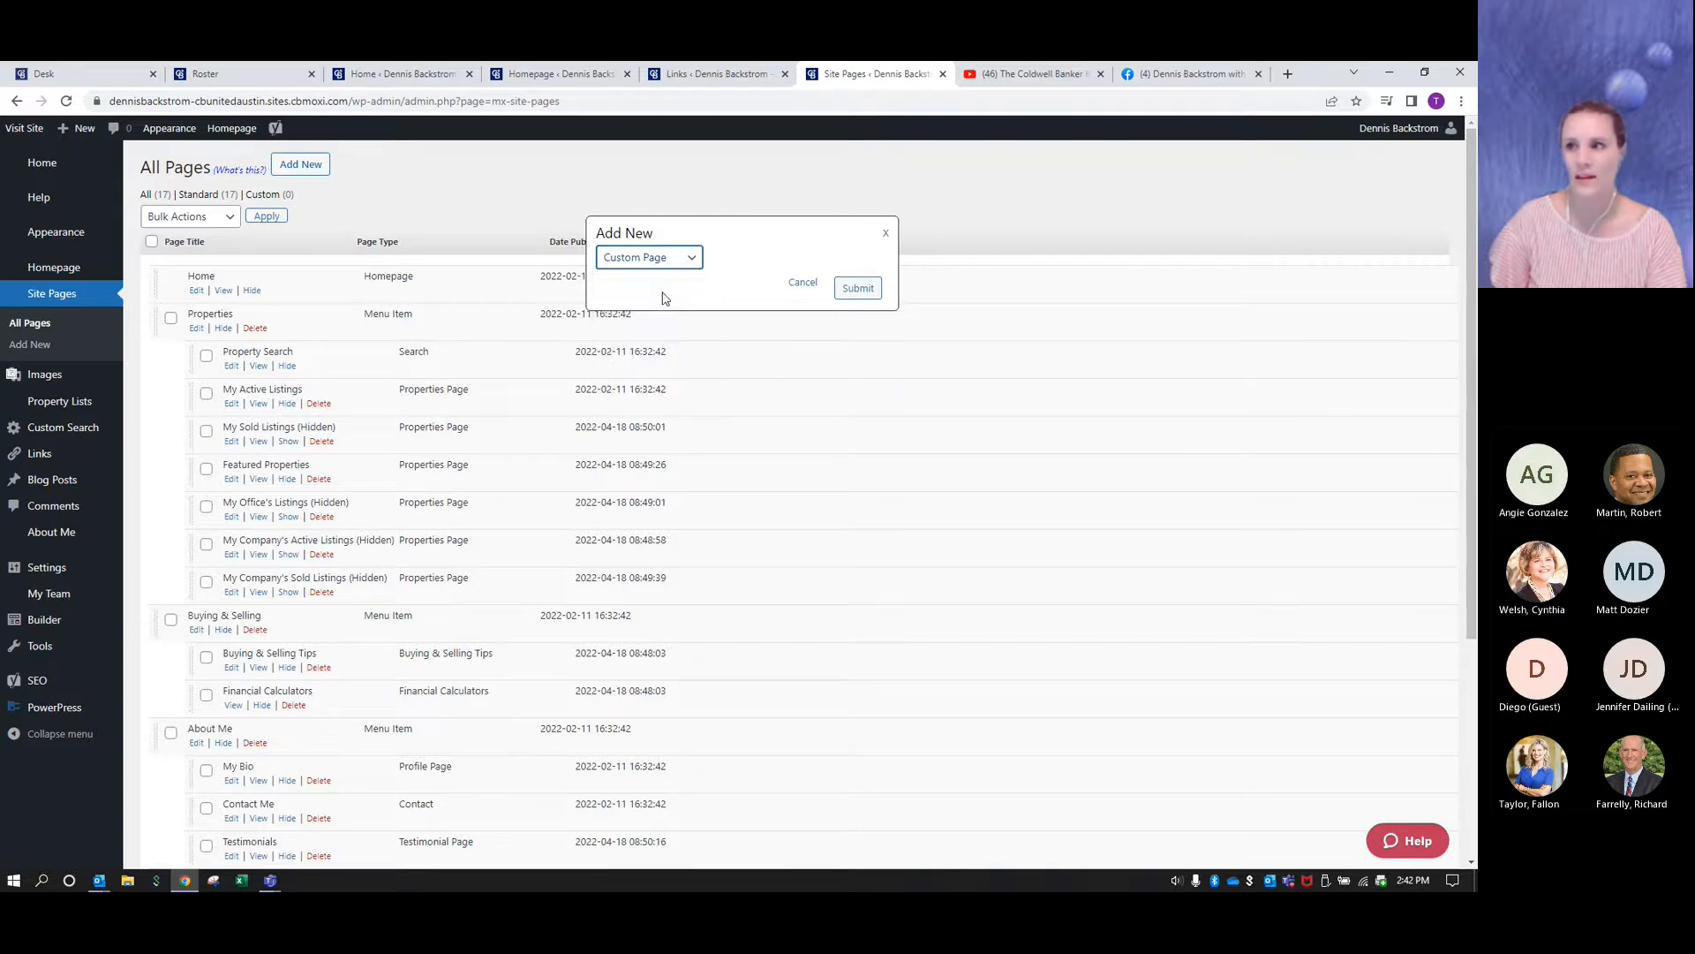
{"action": "left_click", "coordinate": [862, 292]}
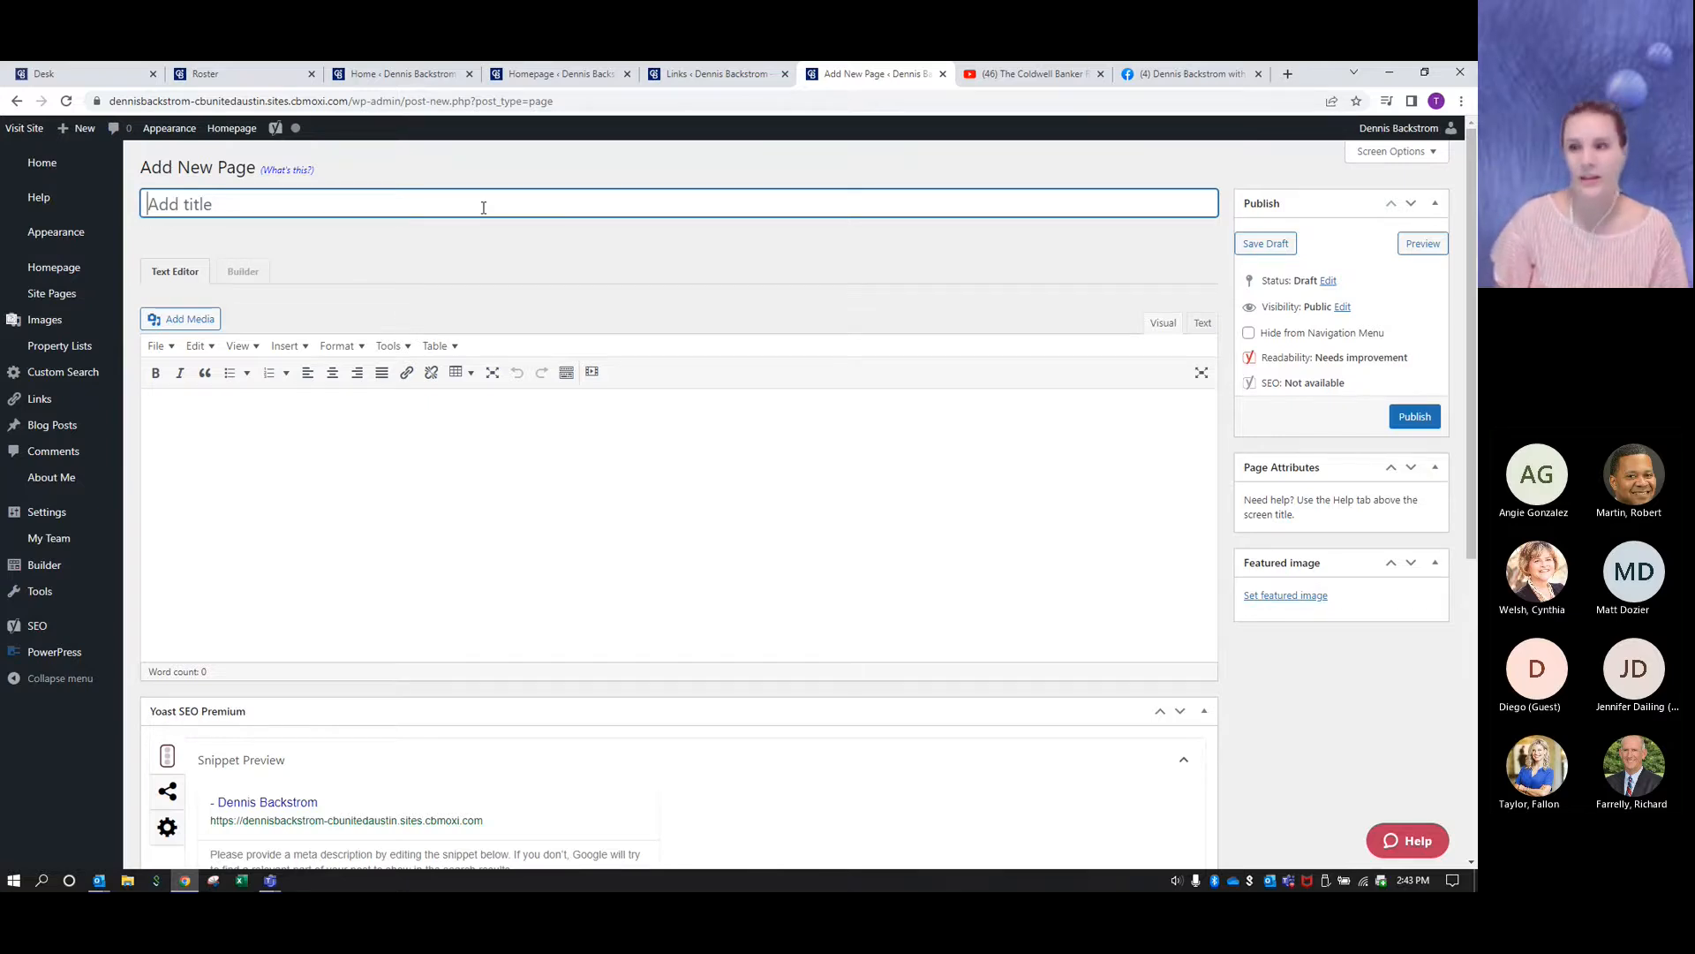
- Title the new page "Selling", save it as a draft and open it in the Builder
{"action": "type", "text": "Selling"}
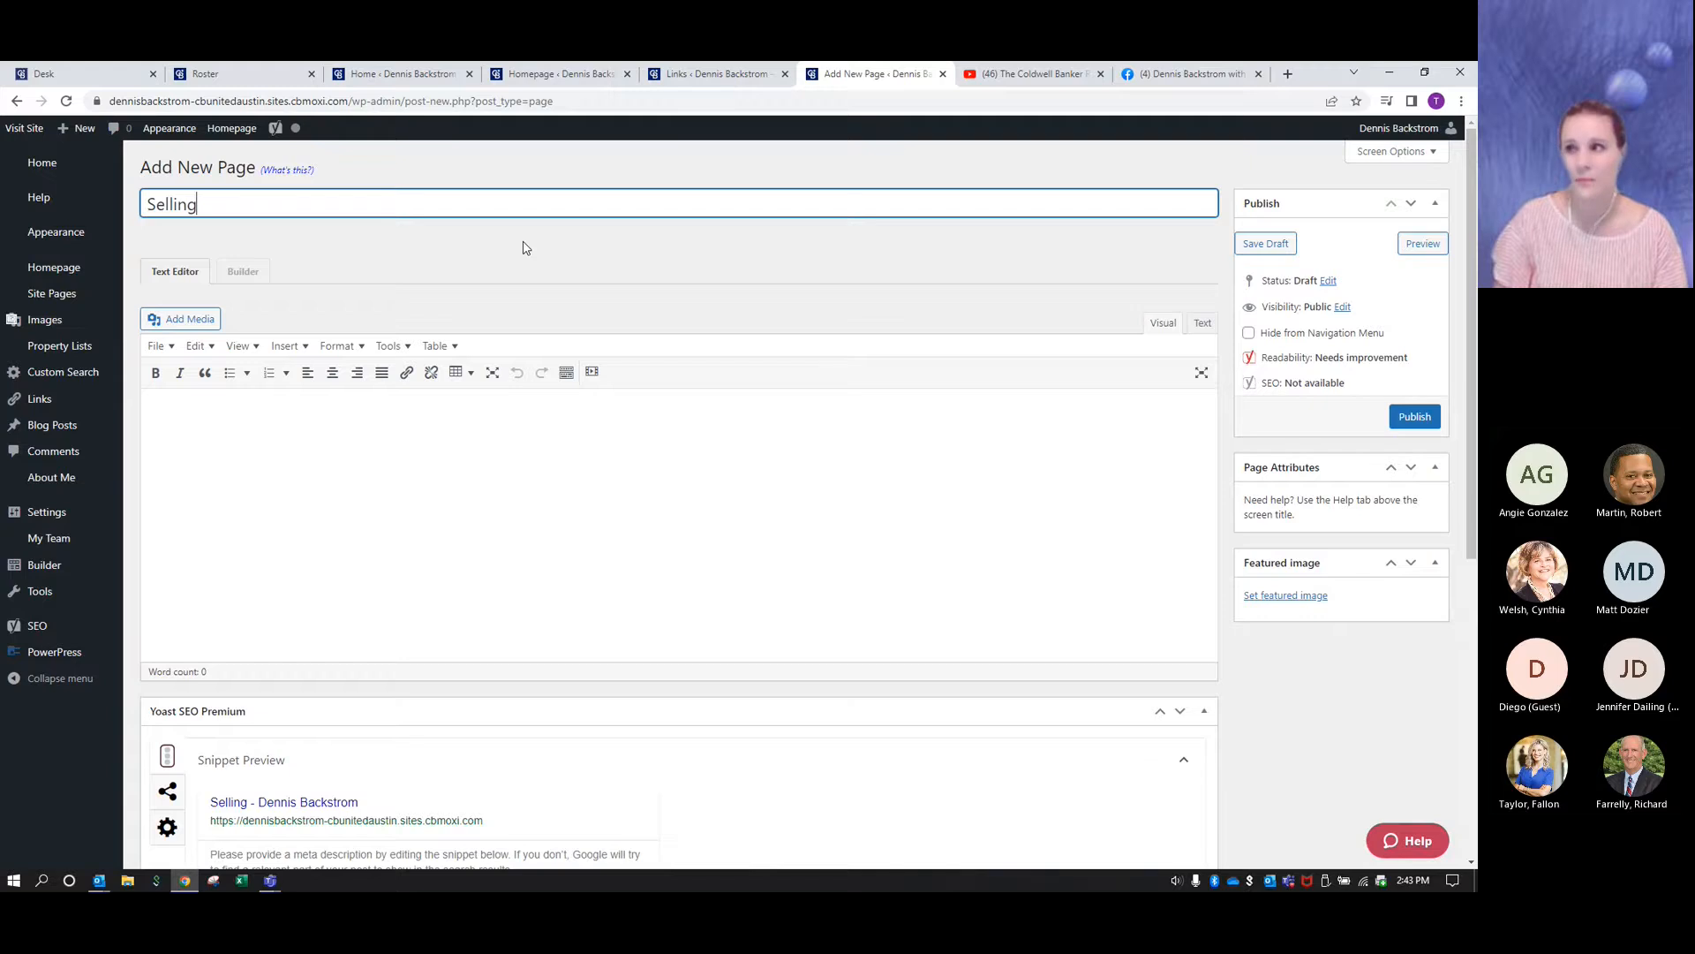
{"action": "left_click", "coordinate": [1265, 244]}
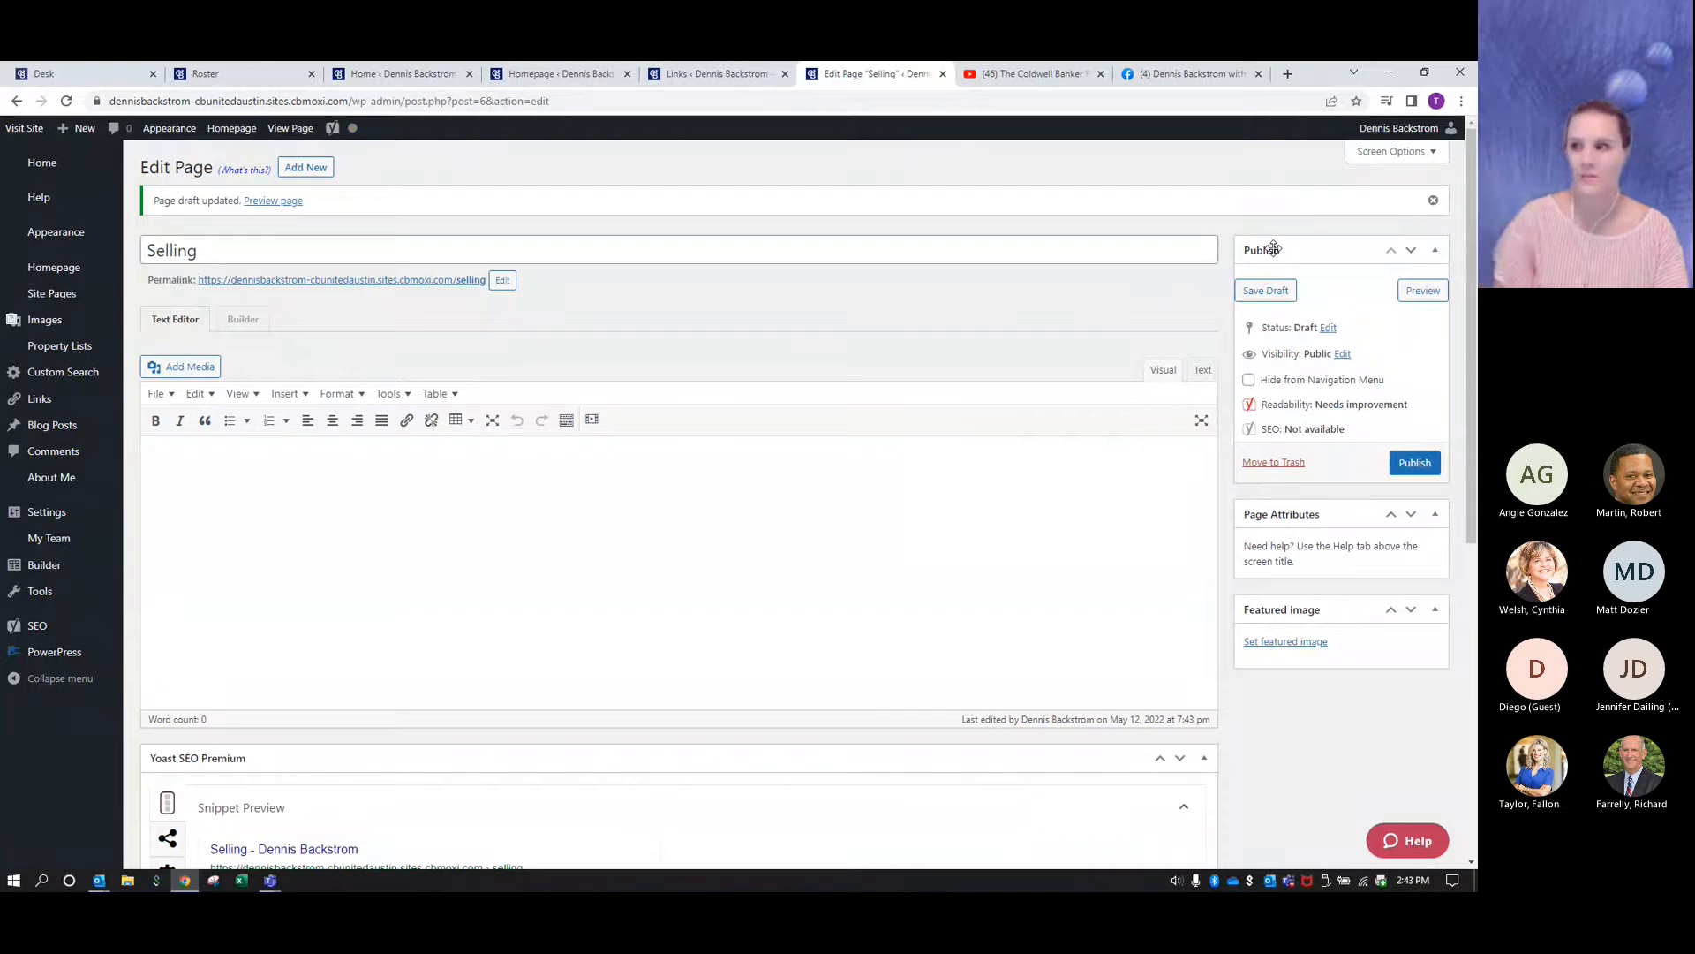
{"action": "left_click", "coordinate": [243, 320]}
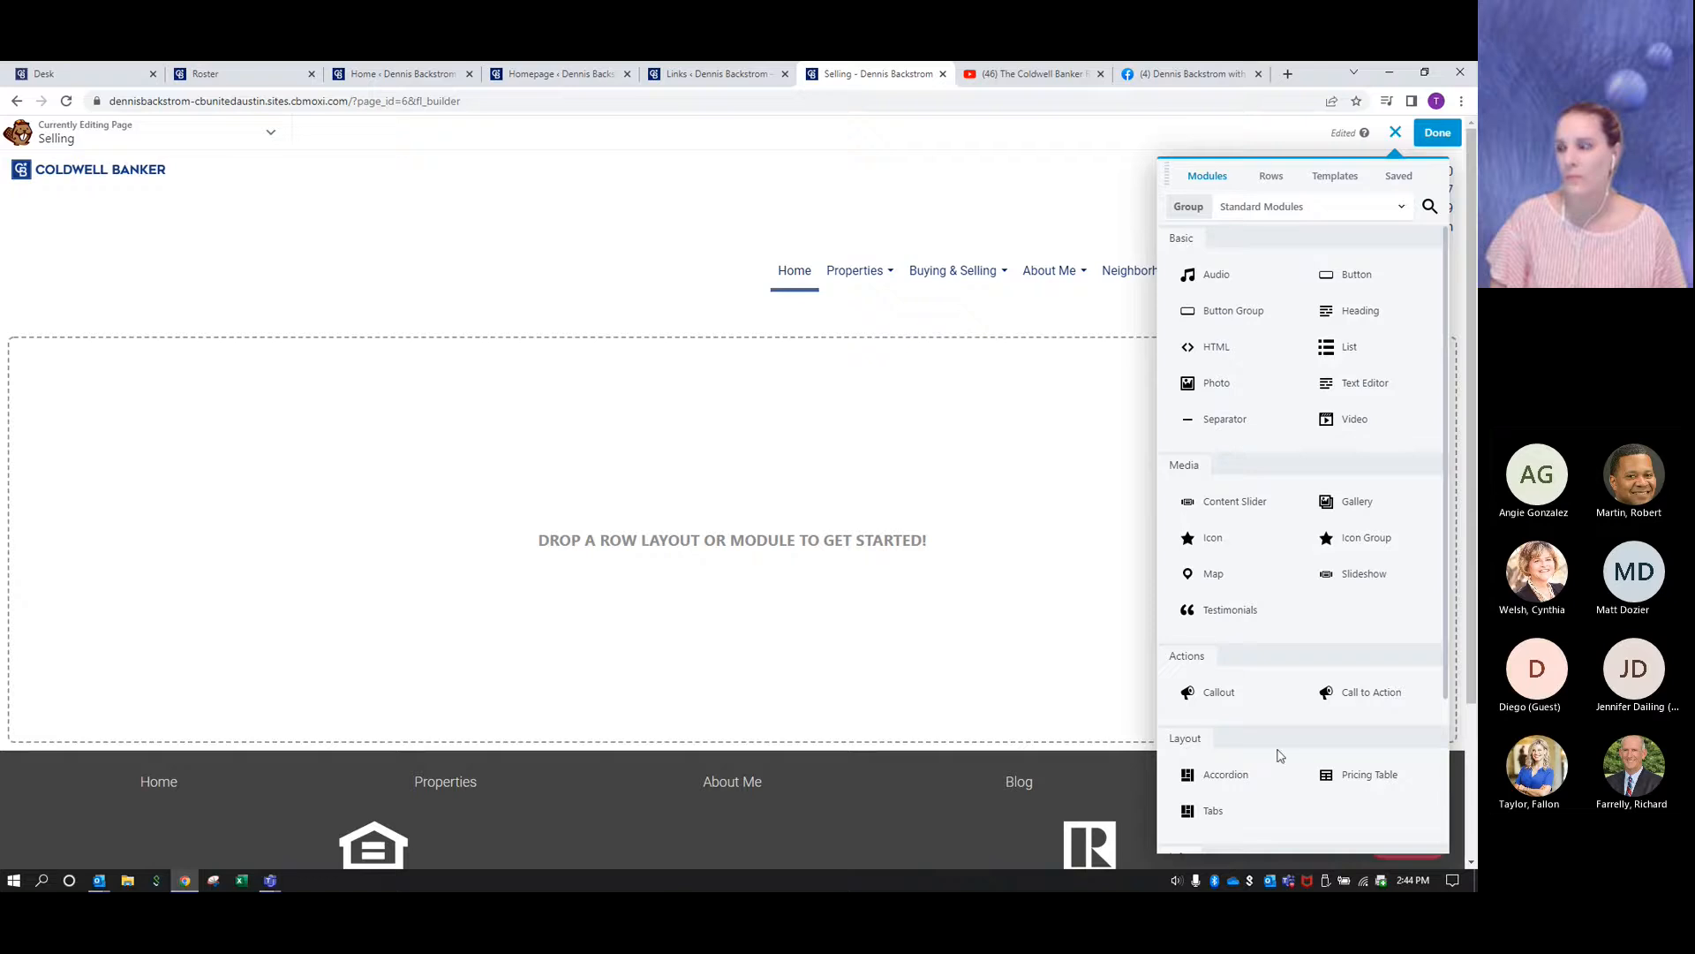
- Apply the Selling Your Home template from the Brand Templates group to the empty page
{"action": "left_click", "coordinate": [1333, 181]}
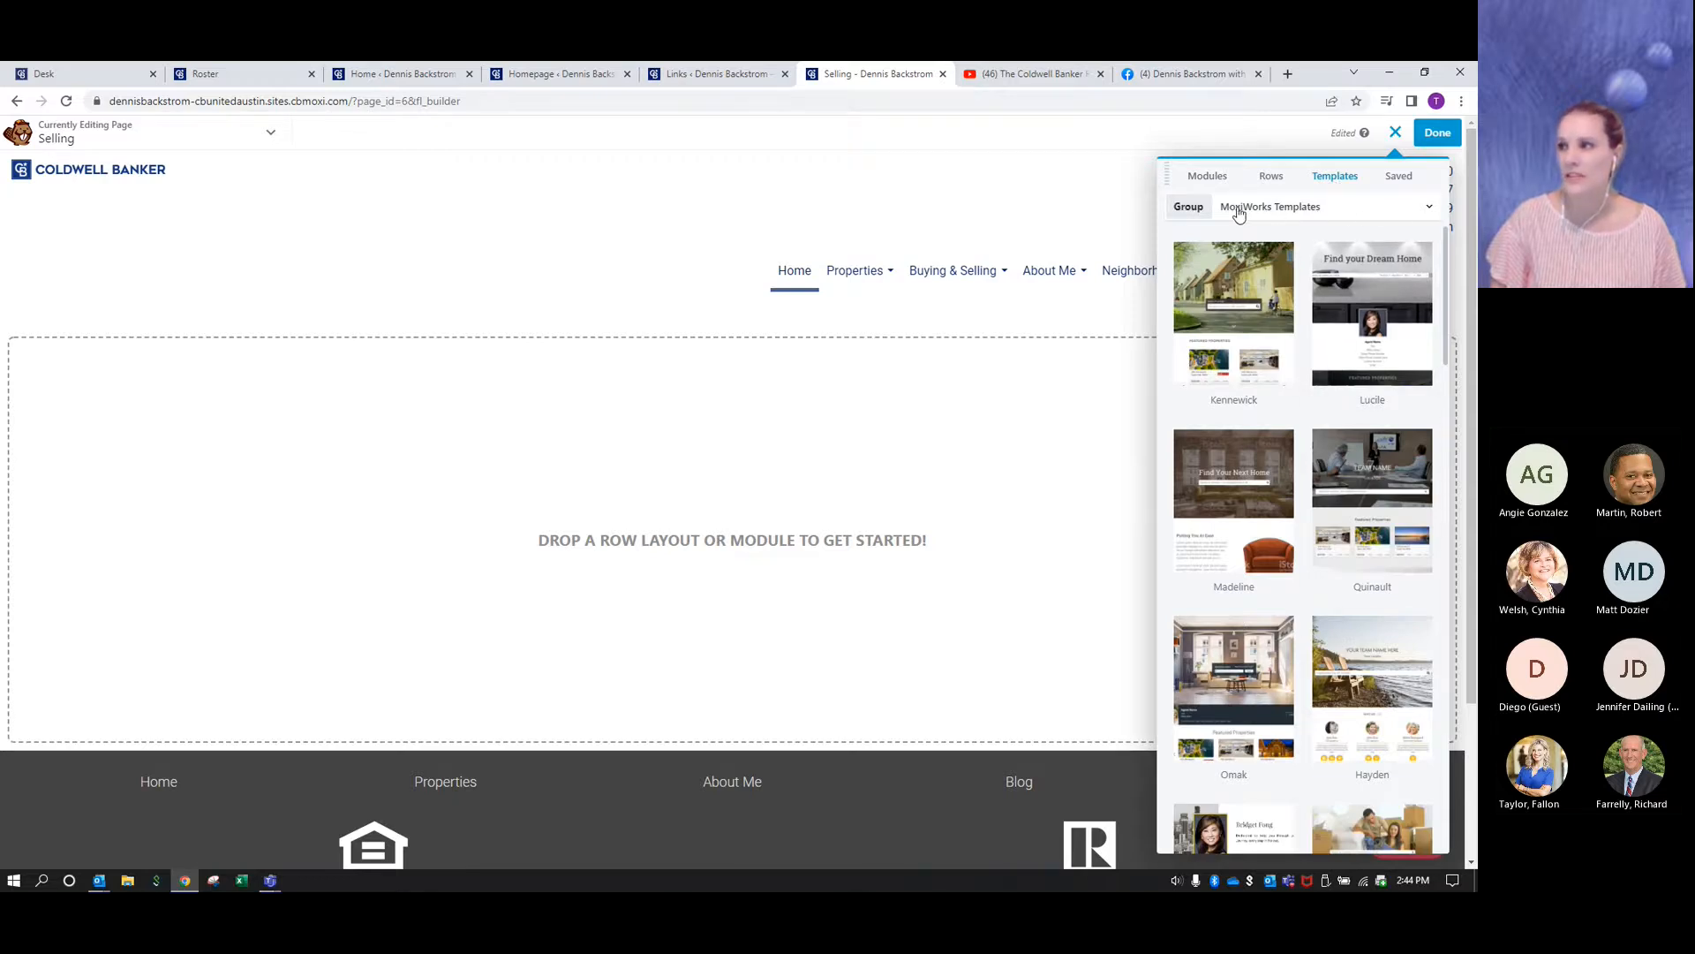
{"action": "left_click", "coordinate": [1428, 212]}
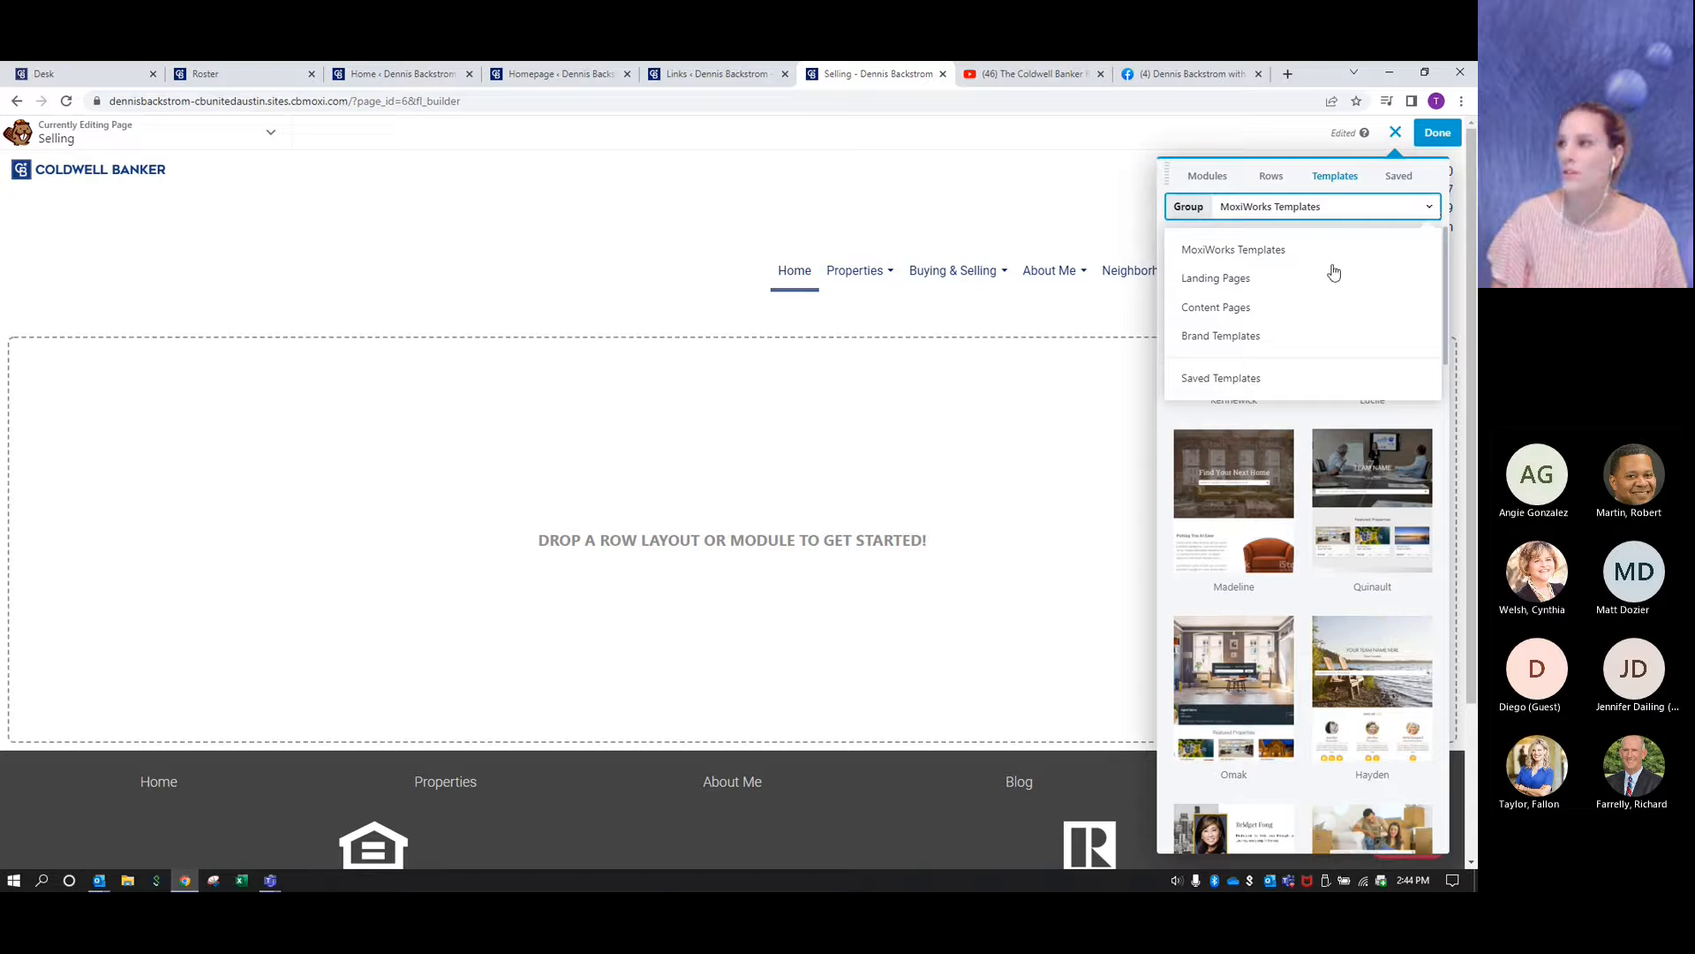
{"action": "left_click", "coordinate": [1237, 341]}
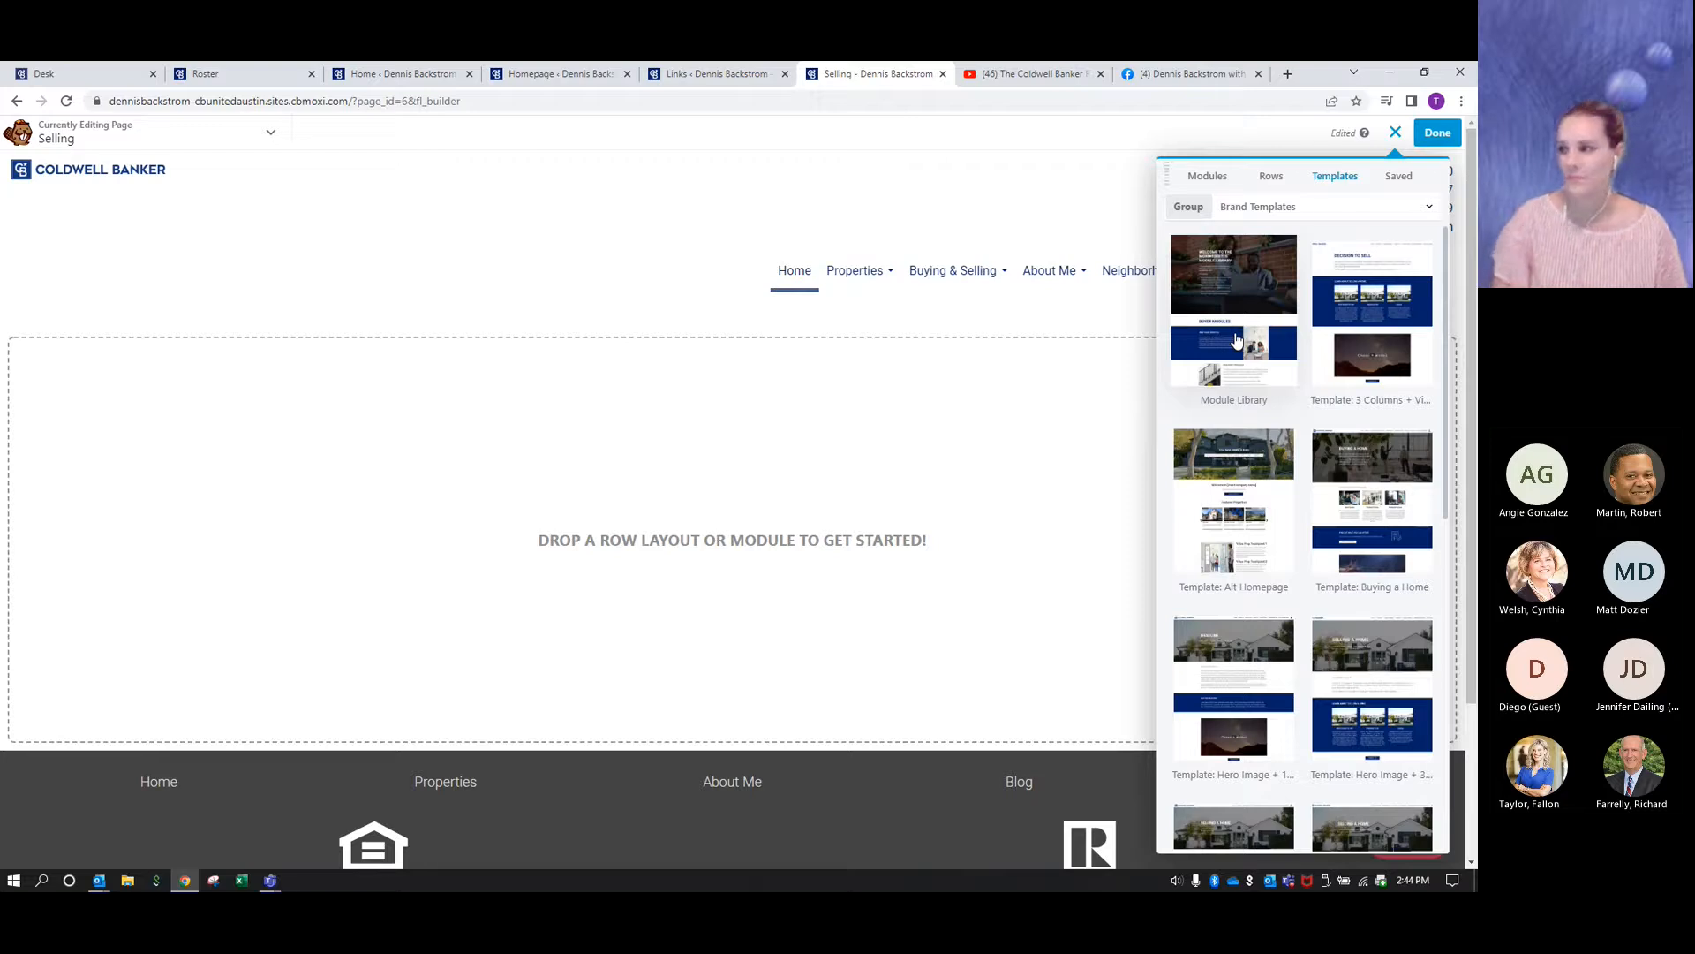
{"action": "scroll", "coordinate": [1311, 527], "scroll_direction": "down", "scroll_amount": 15}
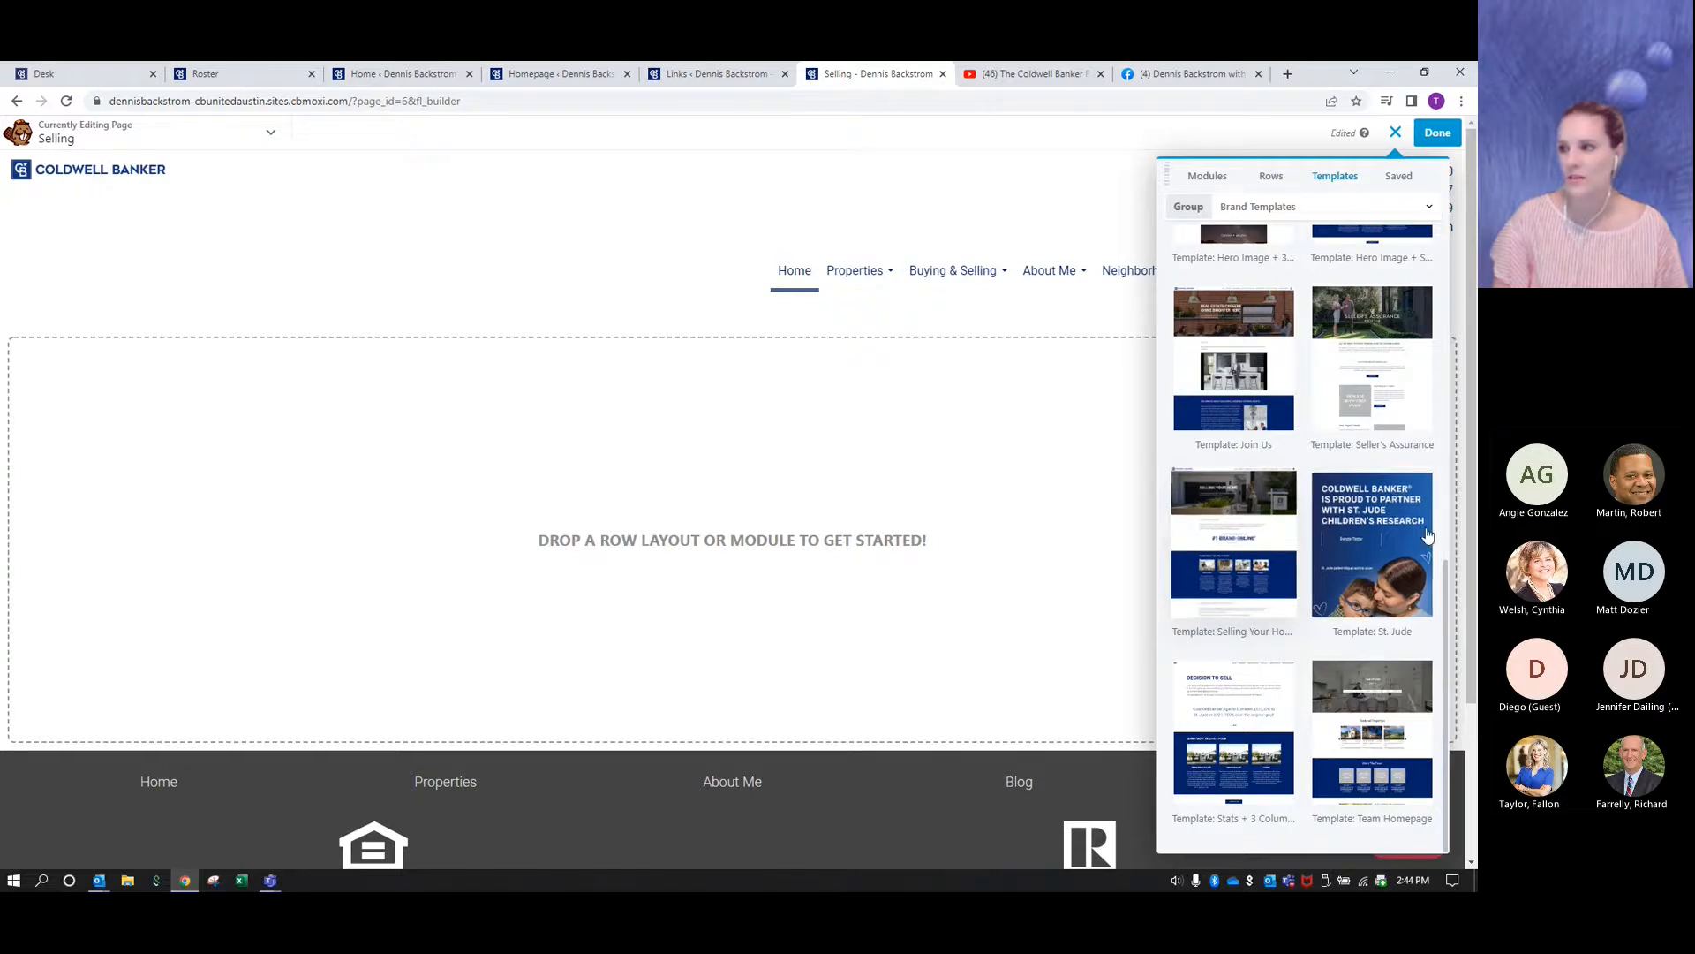
{"action": "left_click", "coordinate": [1244, 532]}
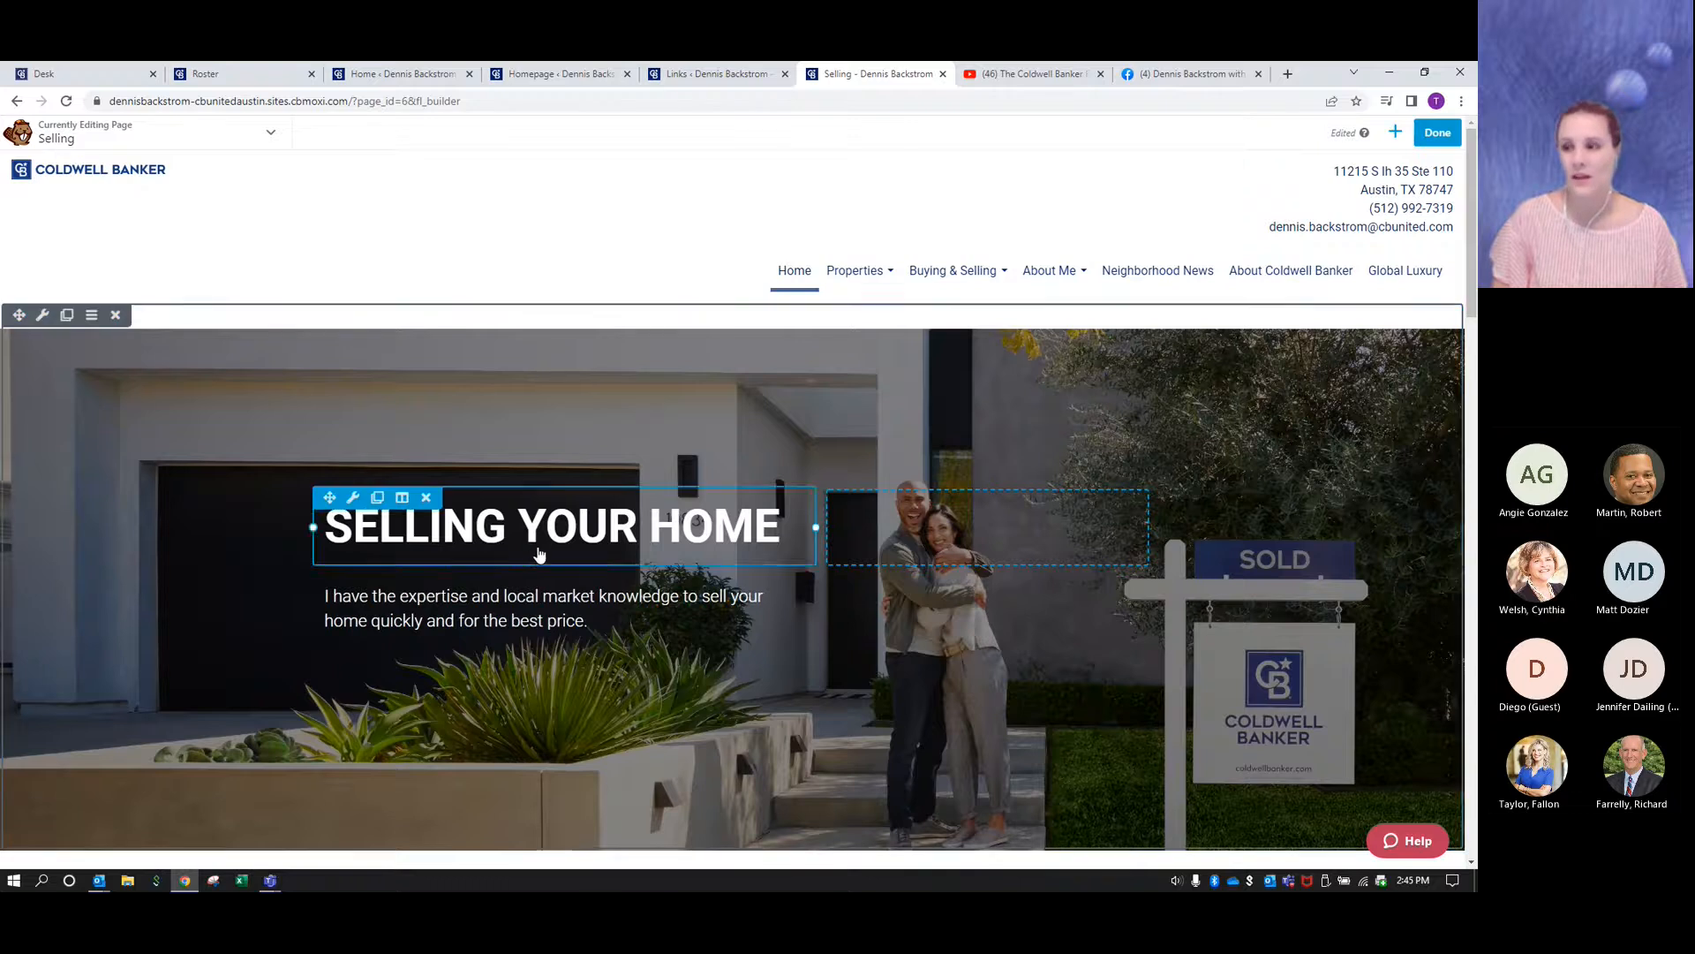
- Review the template's sections from the hero banner through the selling guide and video to the Contact Me button
{"action": "scroll", "coordinate": [631, 586], "scroll_direction": "down", "scroll_amount": 2}
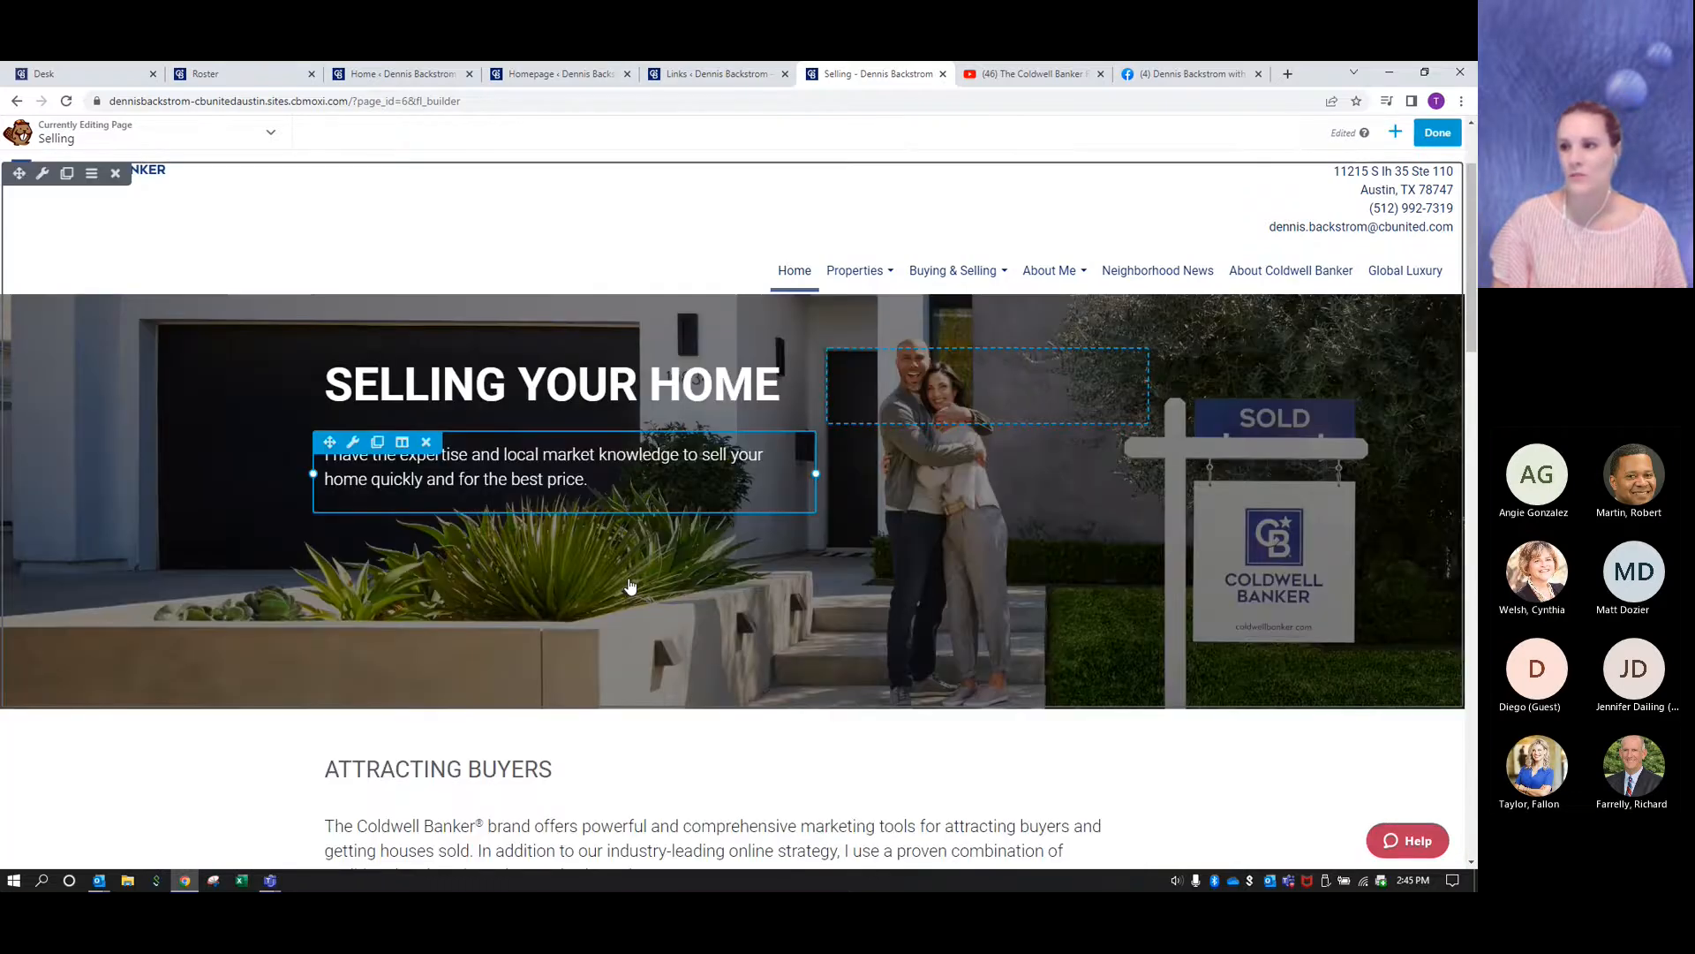
{"action": "scroll", "coordinate": [630, 585], "scroll_direction": "down", "scroll_amount": 4}
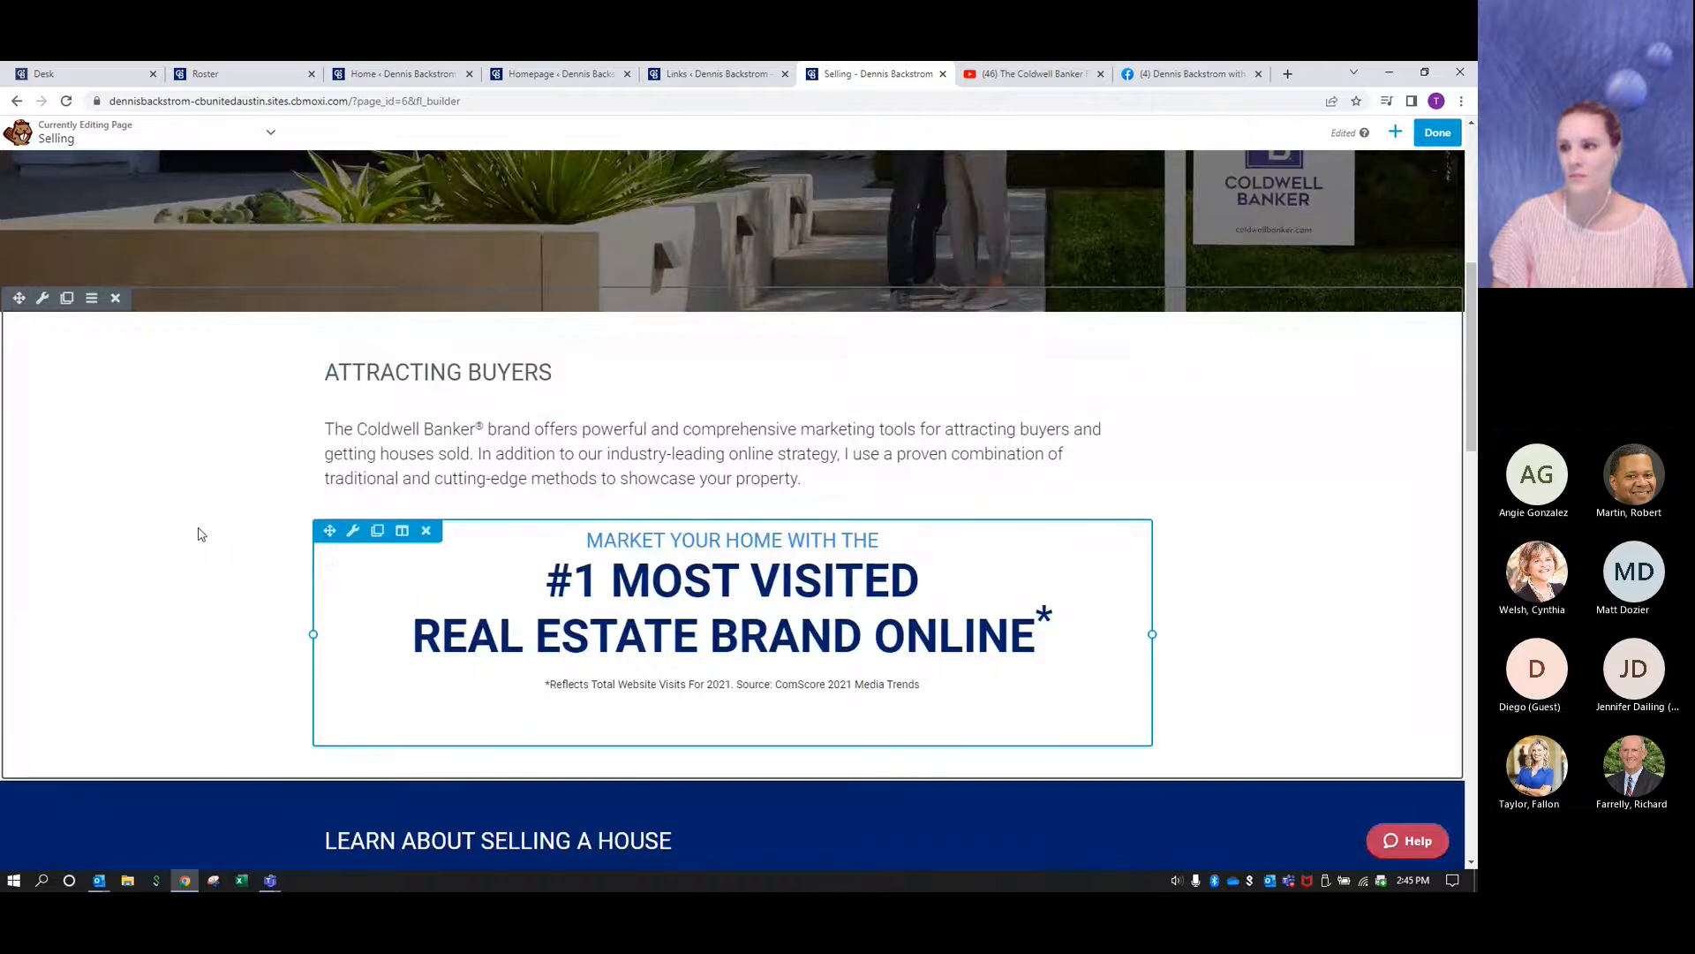
{"action": "scroll", "coordinate": [198, 530], "scroll_direction": "down", "scroll_amount": 6}
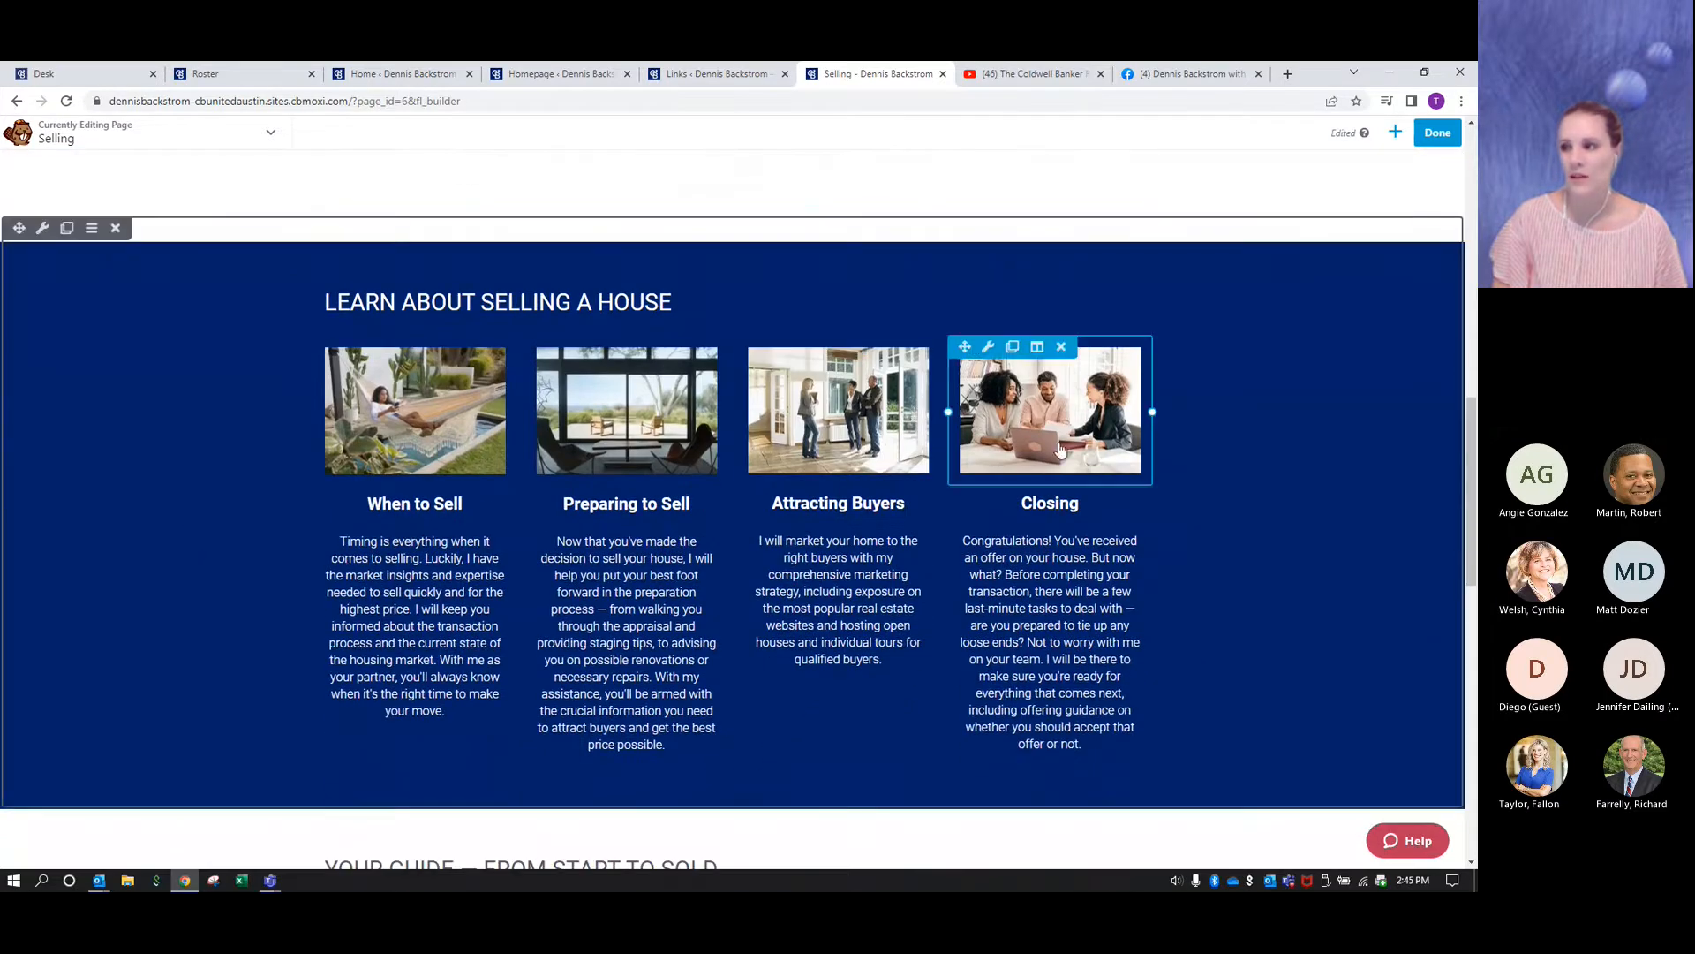
{"action": "scroll", "coordinate": [196, 511], "scroll_direction": "down", "scroll_amount": 5}
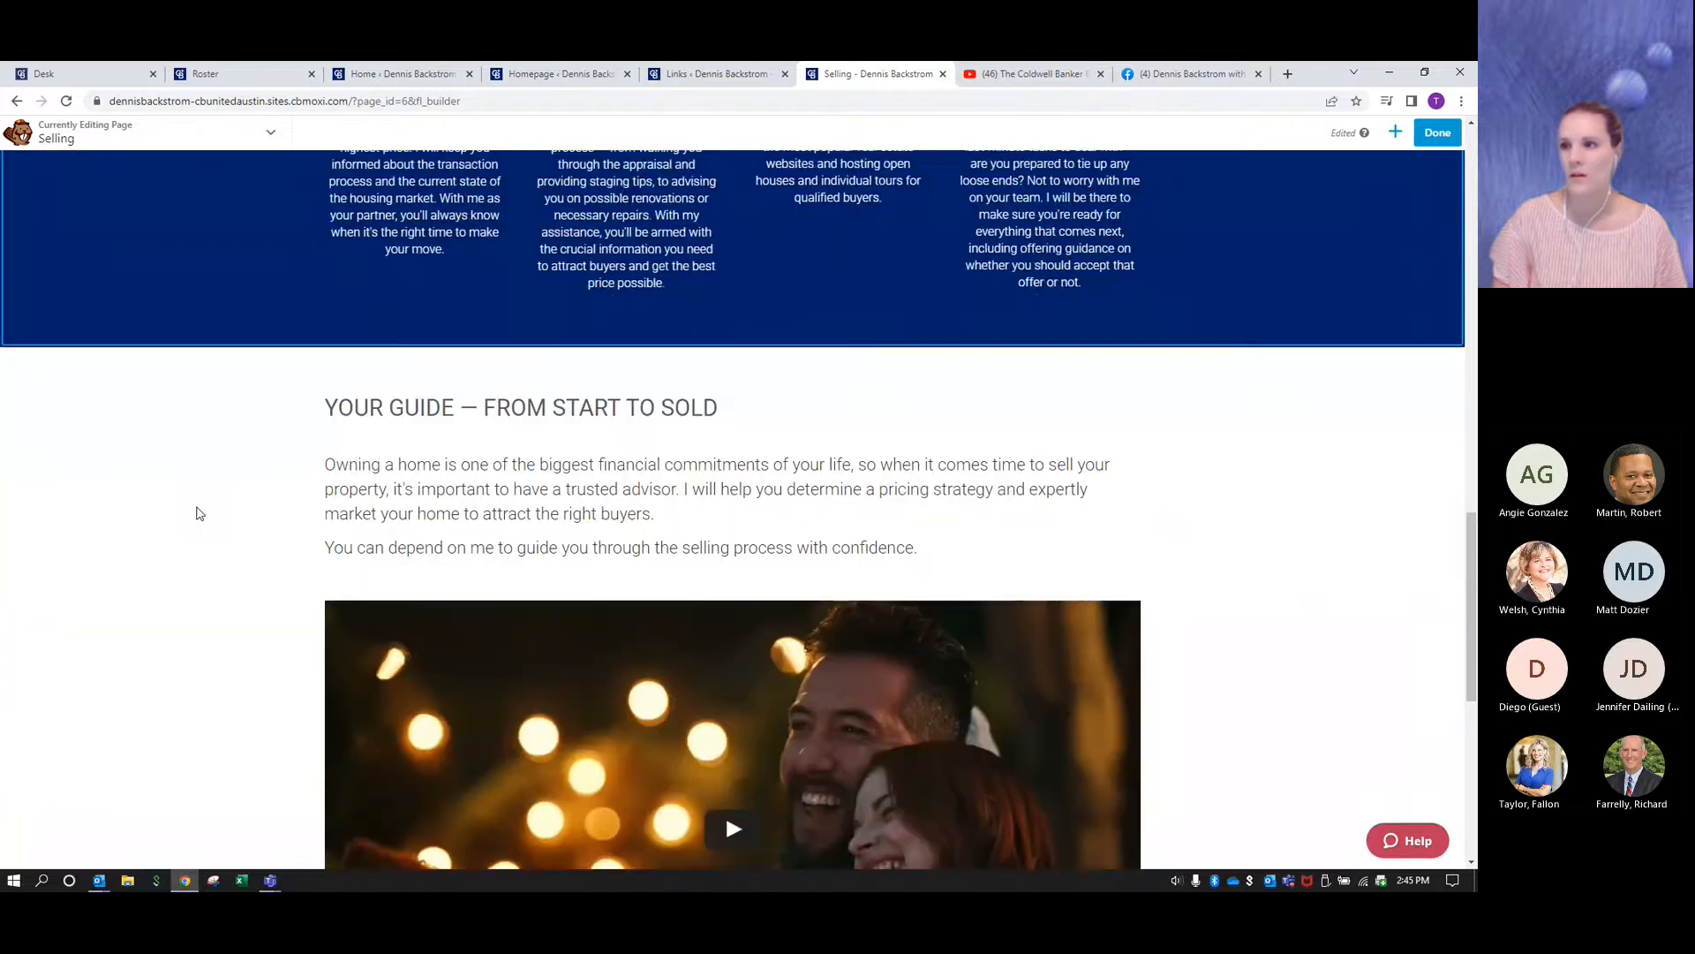
{"action": "scroll", "coordinate": [196, 511], "scroll_direction": "down", "scroll_amount": 2}
{"action": "scroll", "coordinate": [508, 491], "scroll_direction": "down", "scroll_amount": 3}
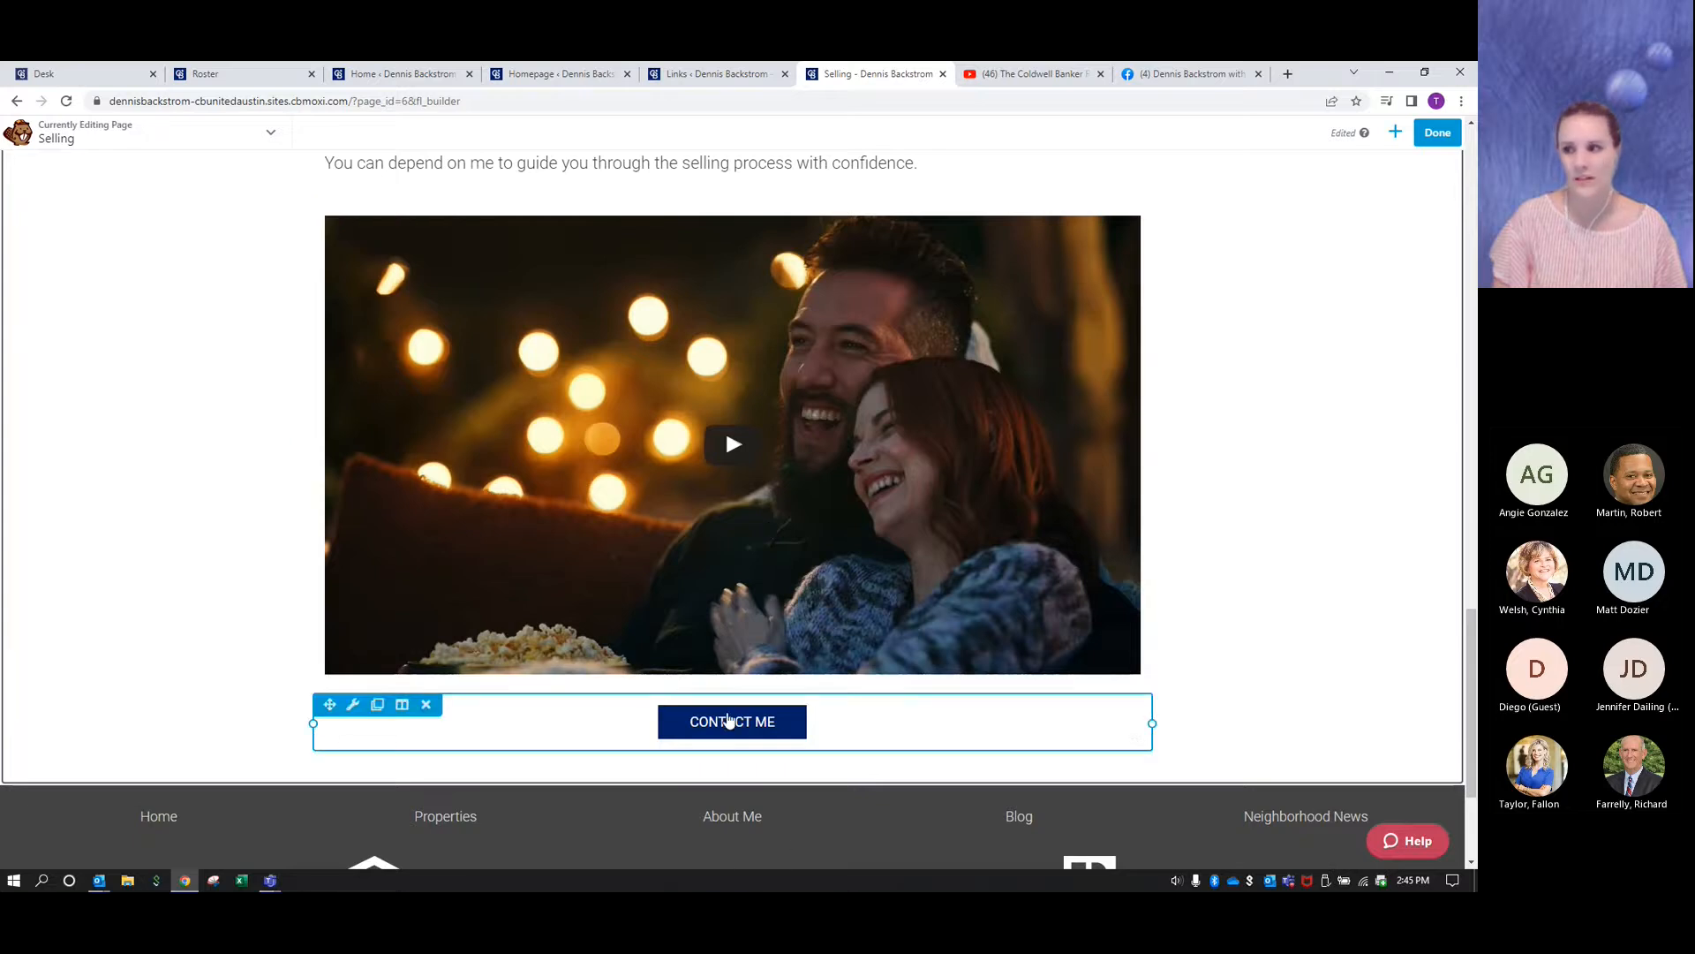
{"action": "scroll", "coordinate": [250, 527], "scroll_direction": "up", "scroll_amount": 3}
{"action": "scroll", "coordinate": [248, 528], "scroll_direction": "up", "scroll_amount": 10}
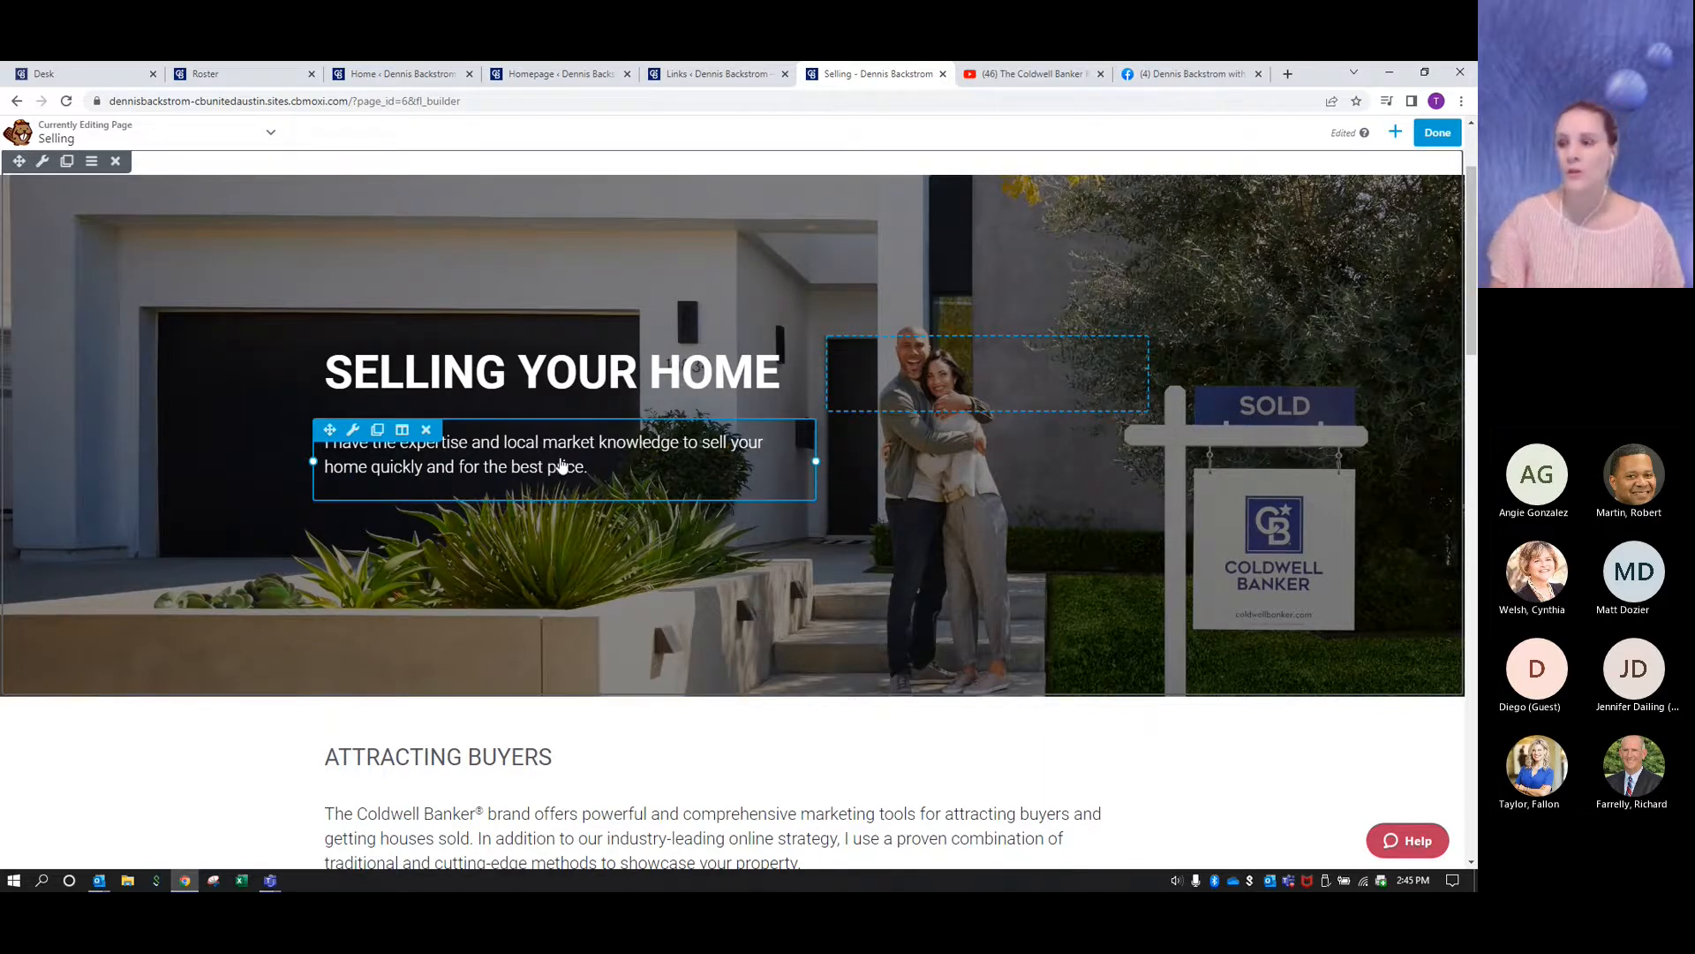
- Replace "local" with "Austin area" in the text under the Selling Your Home heading and save the text module
{"action": "left_click", "coordinate": [562, 466]}
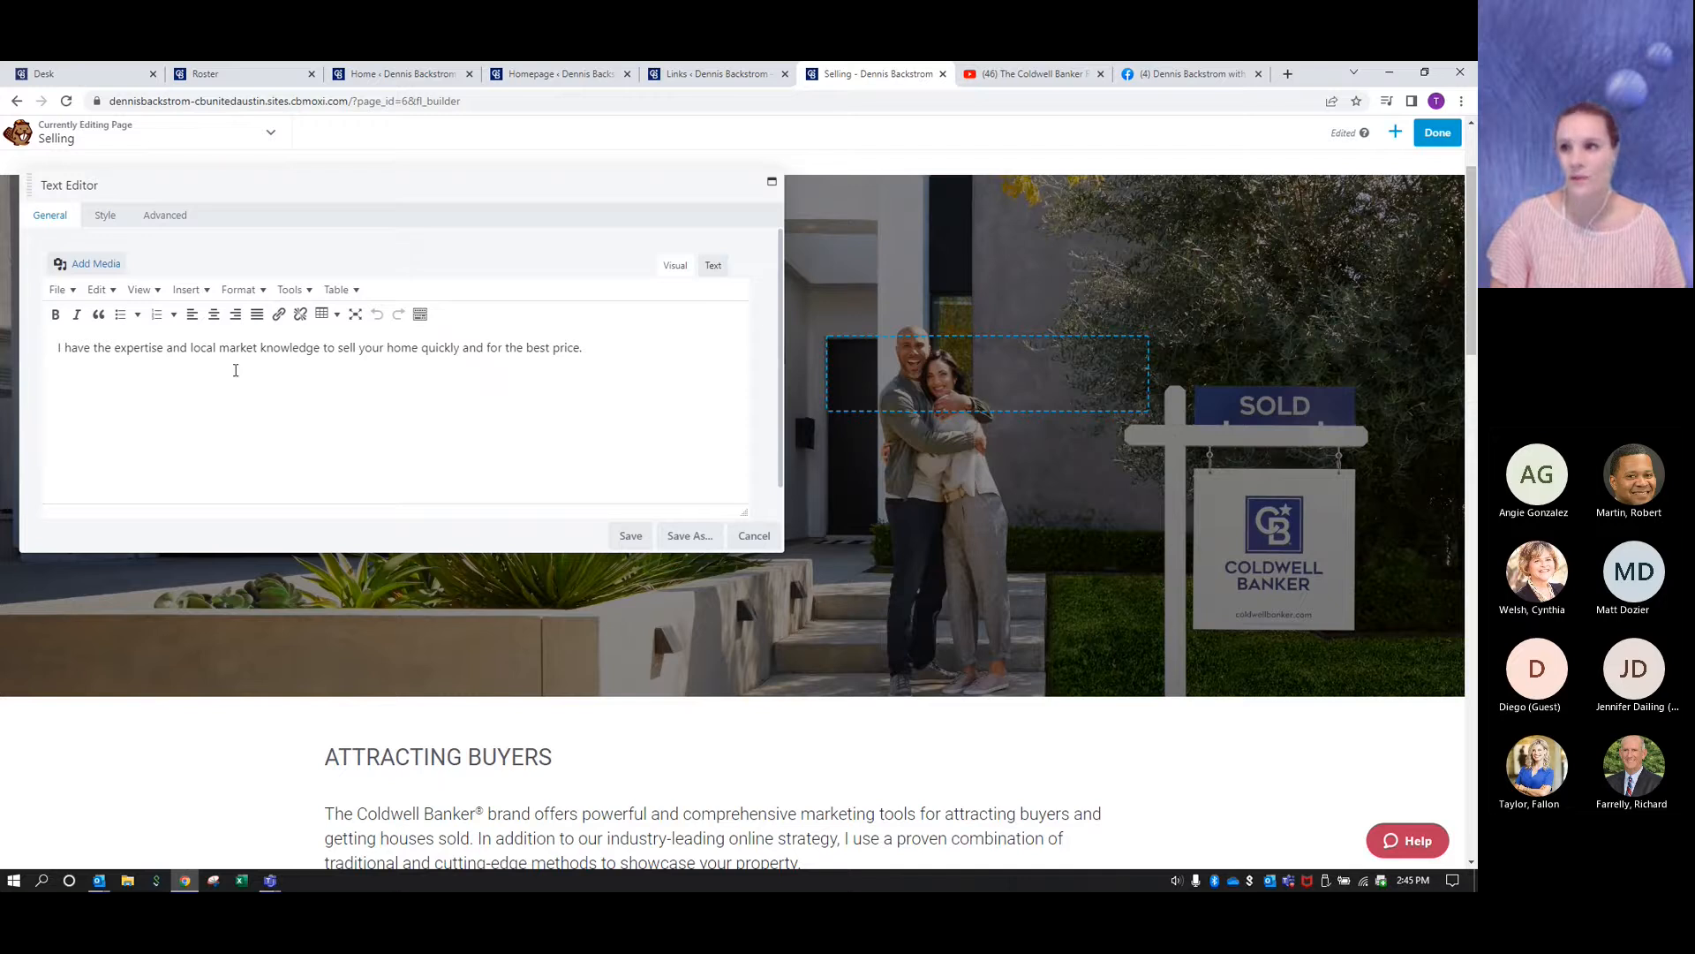
{"action": "left_click", "coordinate": [220, 347]}
{"action": "key", "text": "BackSpace"}
{"action": "key", "text": "BackSpace"}
{"action": "key", "text": "BackSpace"}
{"action": "key", "text": "BackSpace"}
{"action": "key", "text": "BackSpace"}
{"action": "type", "text": "Austin area"}
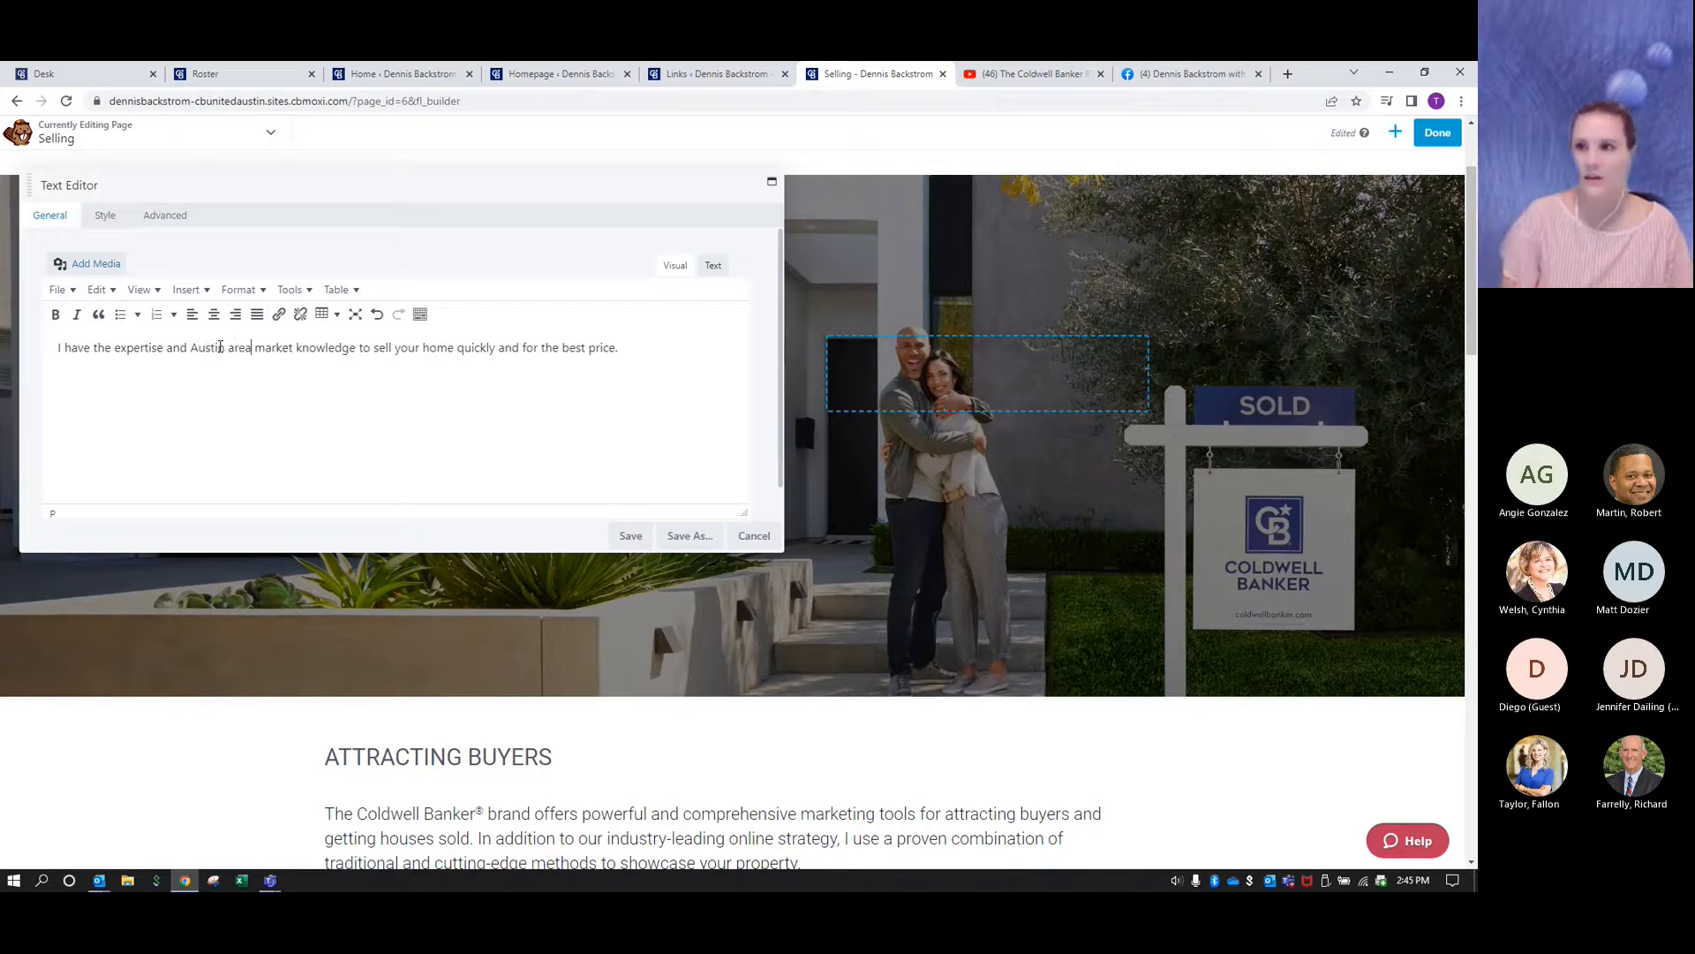
{"action": "left_click", "coordinate": [360, 375]}
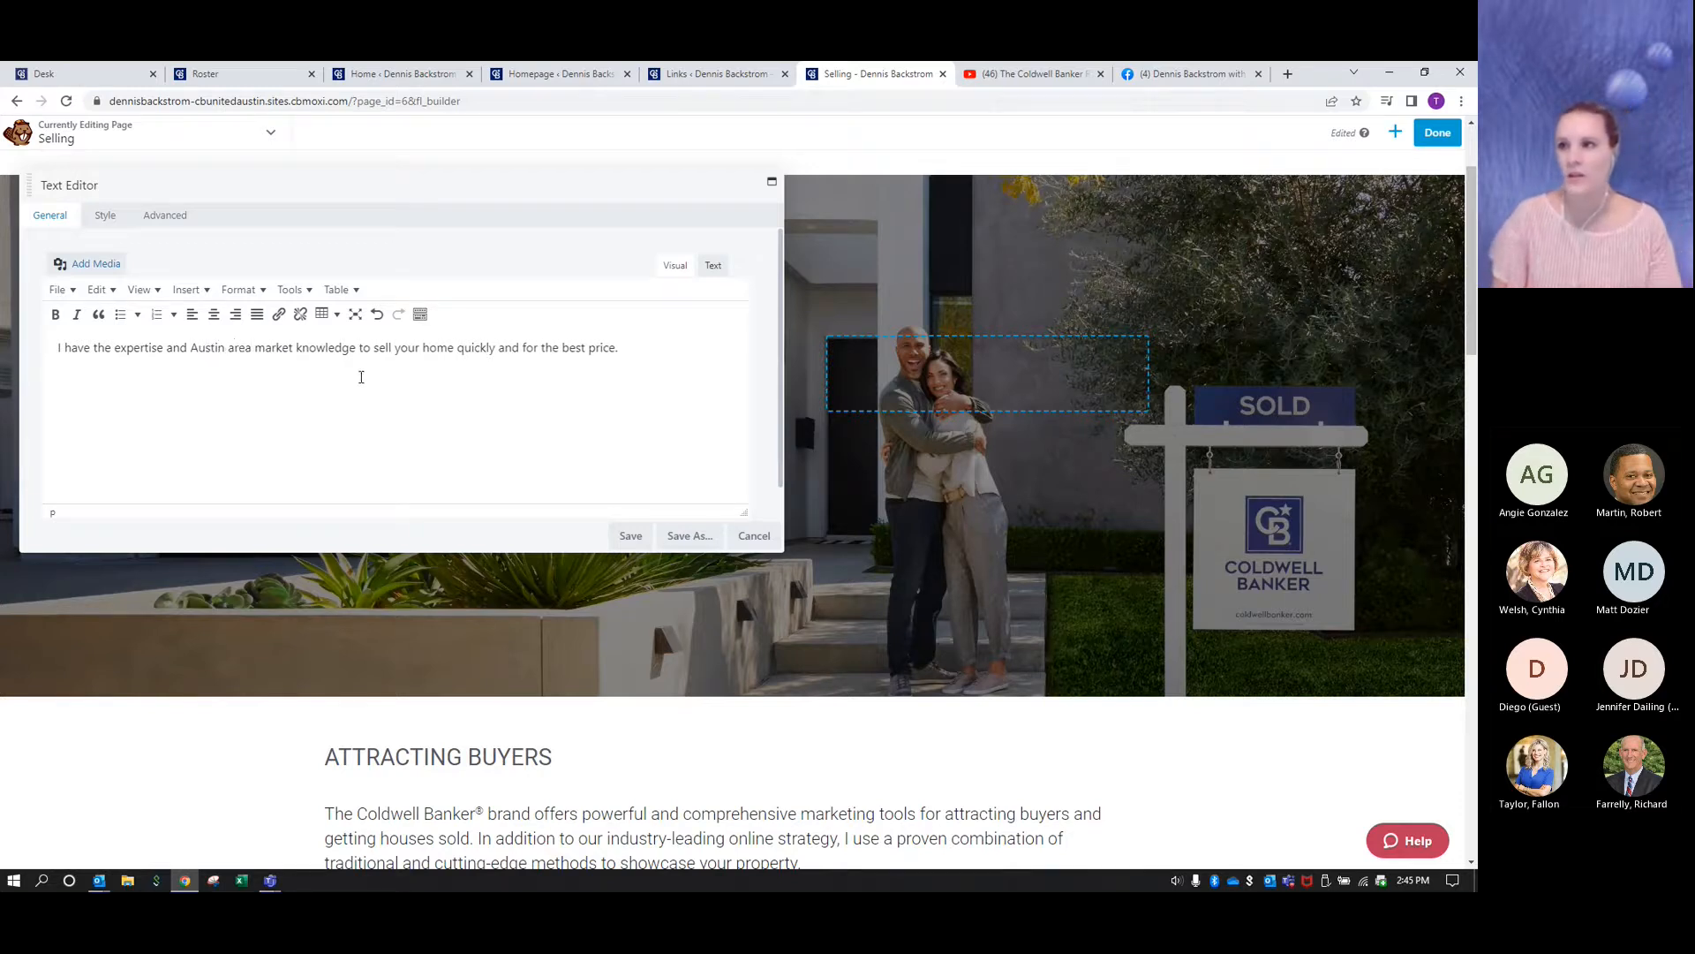
{"action": "left_click", "coordinate": [630, 537]}
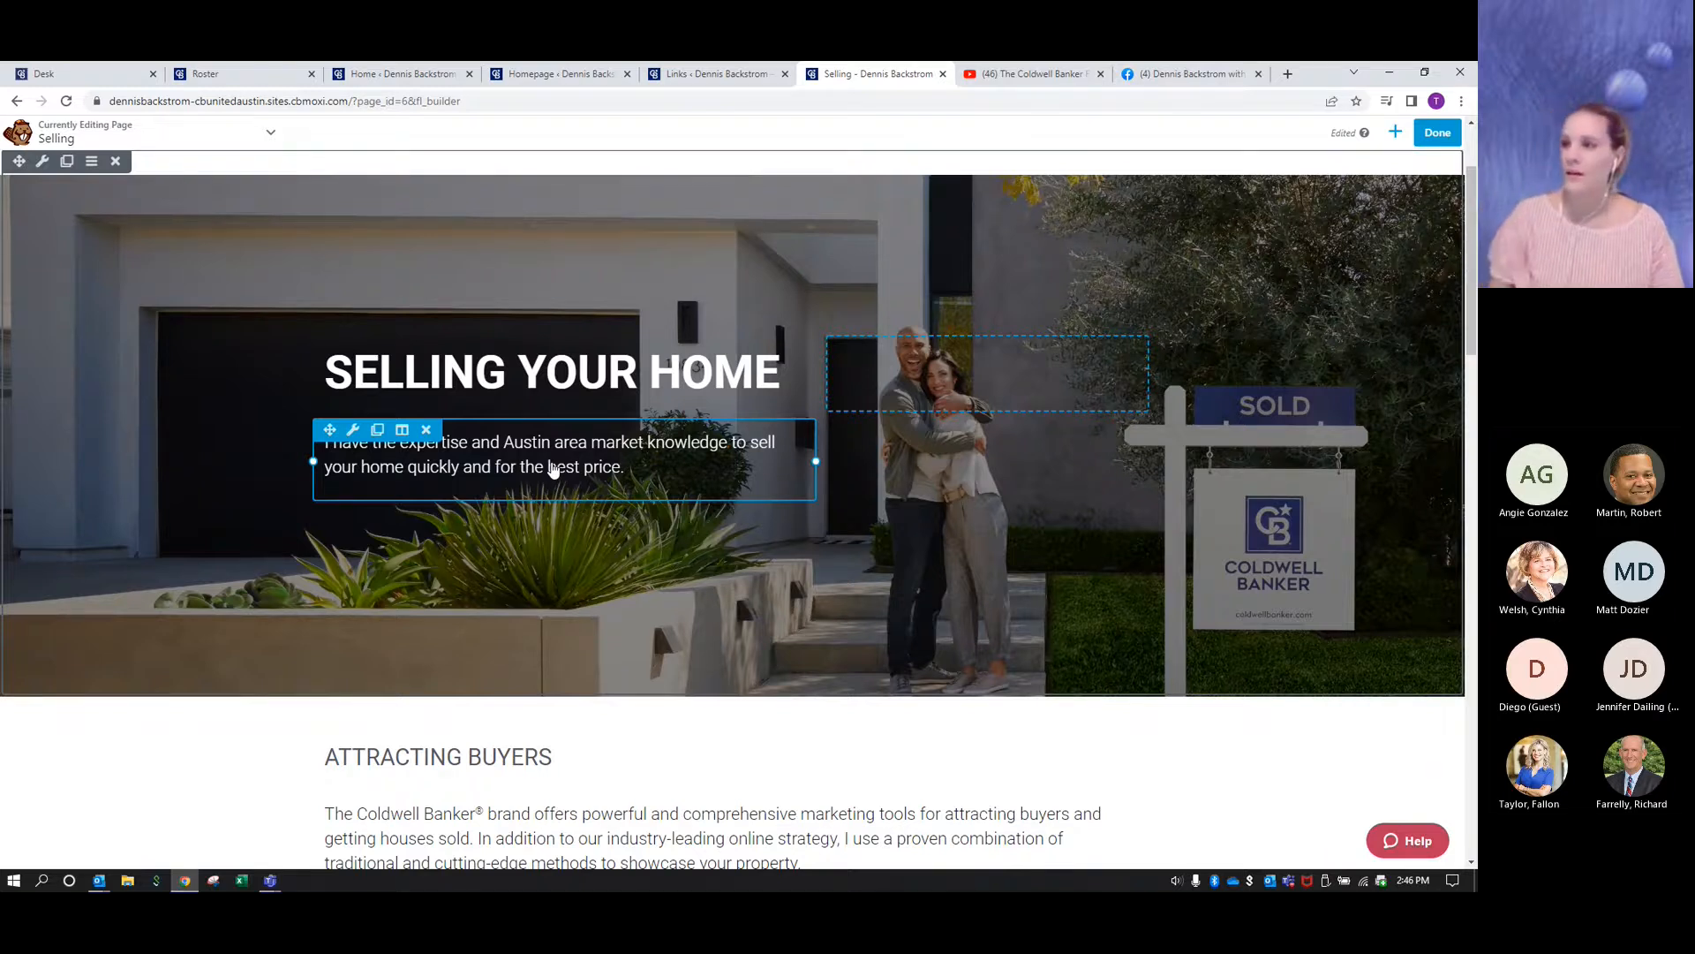
- Examine the Learn About Selling a House columns and the Your Guide section of the edited page
{"action": "scroll", "coordinate": [551, 463], "scroll_direction": "down", "scroll_amount": 1}
{"action": "scroll", "coordinate": [551, 461], "scroll_direction": "down", "scroll_amount": 3}
{"action": "scroll", "coordinate": [577, 590], "scroll_direction": "down", "scroll_amount": 3}
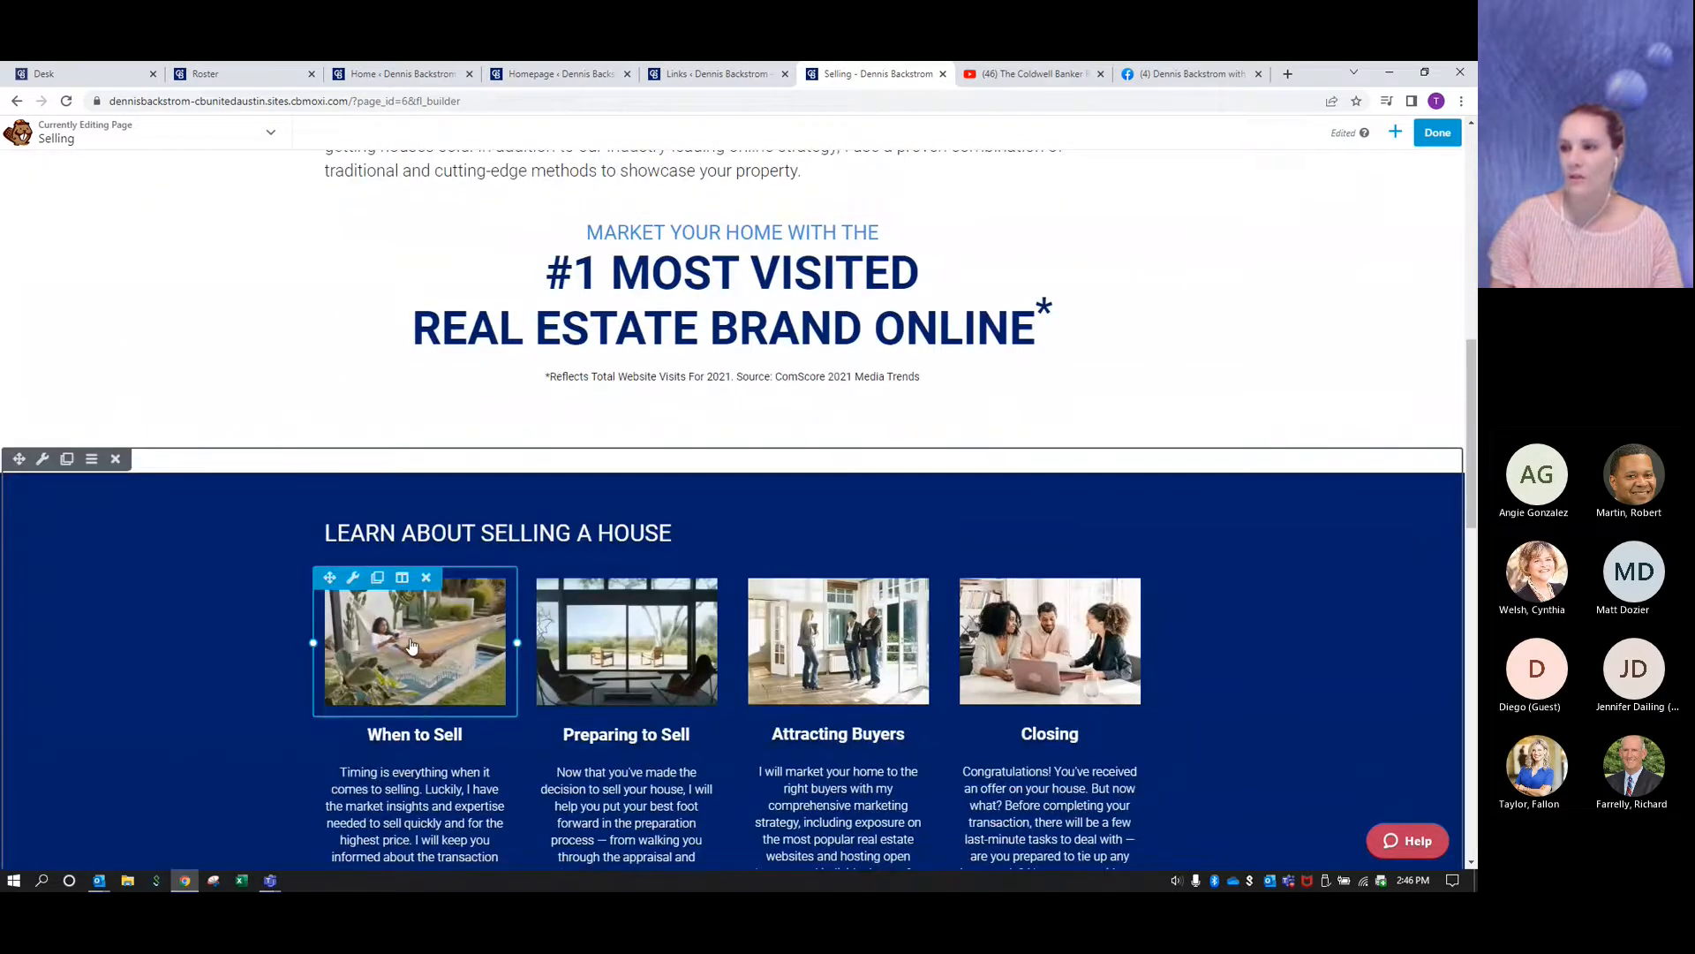
{"action": "scroll", "coordinate": [412, 645], "scroll_direction": "down", "scroll_amount": 1}
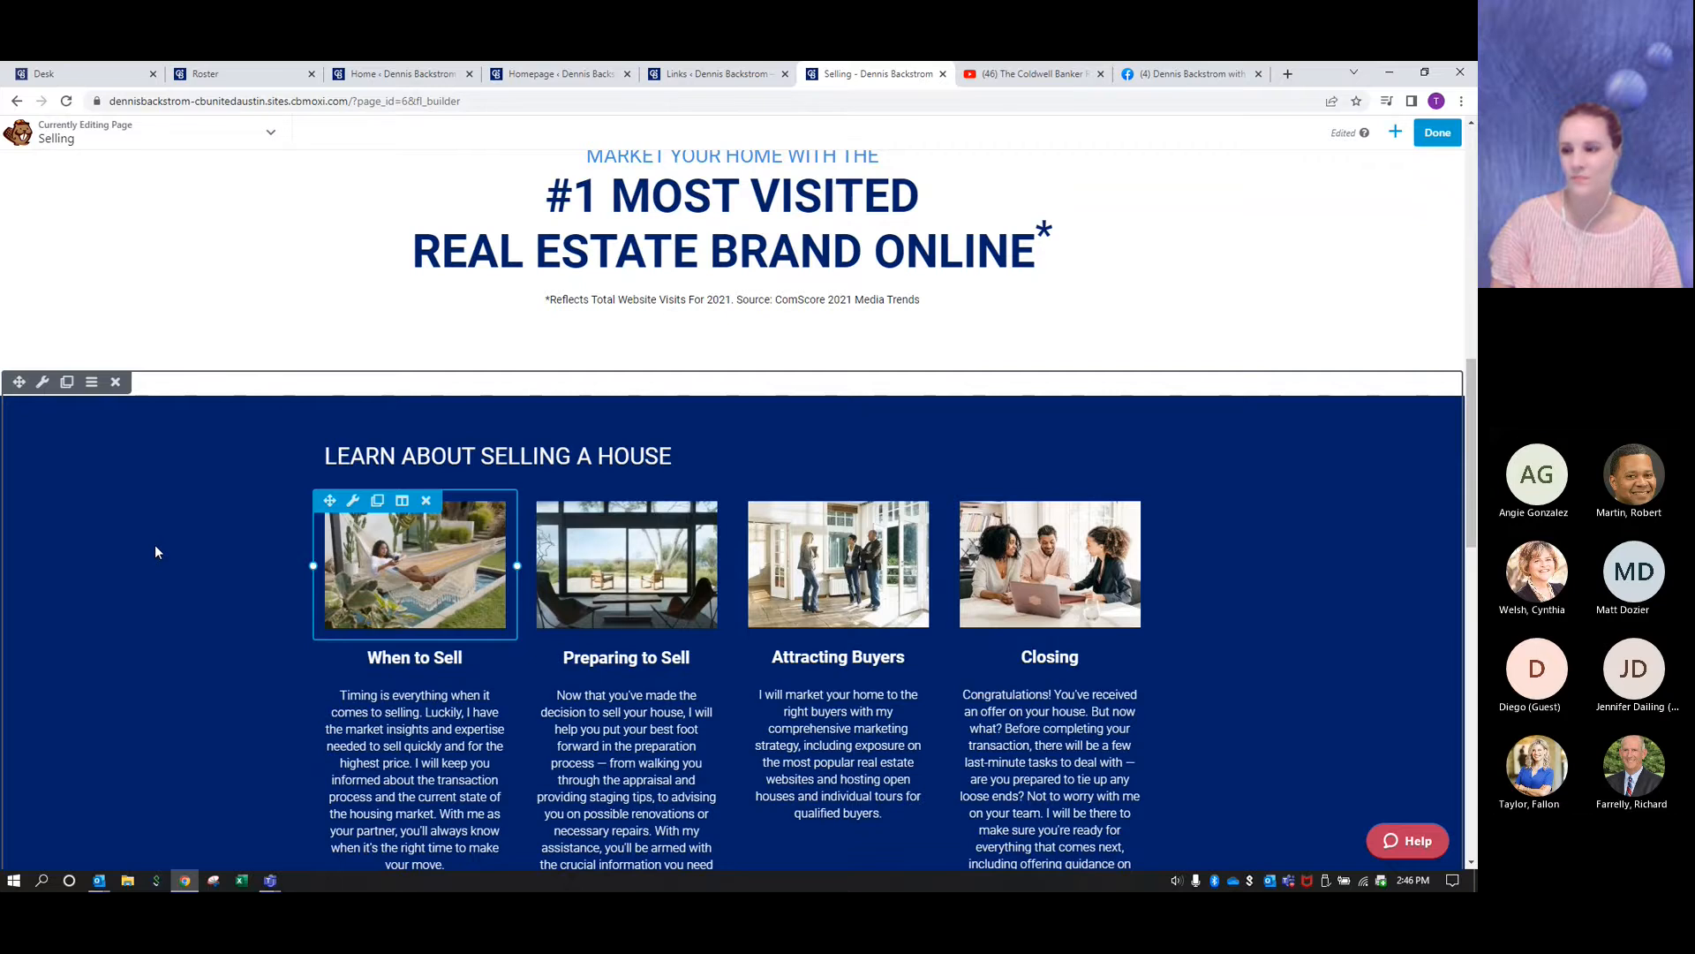
{"action": "scroll", "coordinate": [155, 552], "scroll_direction": "down", "scroll_amount": 6}
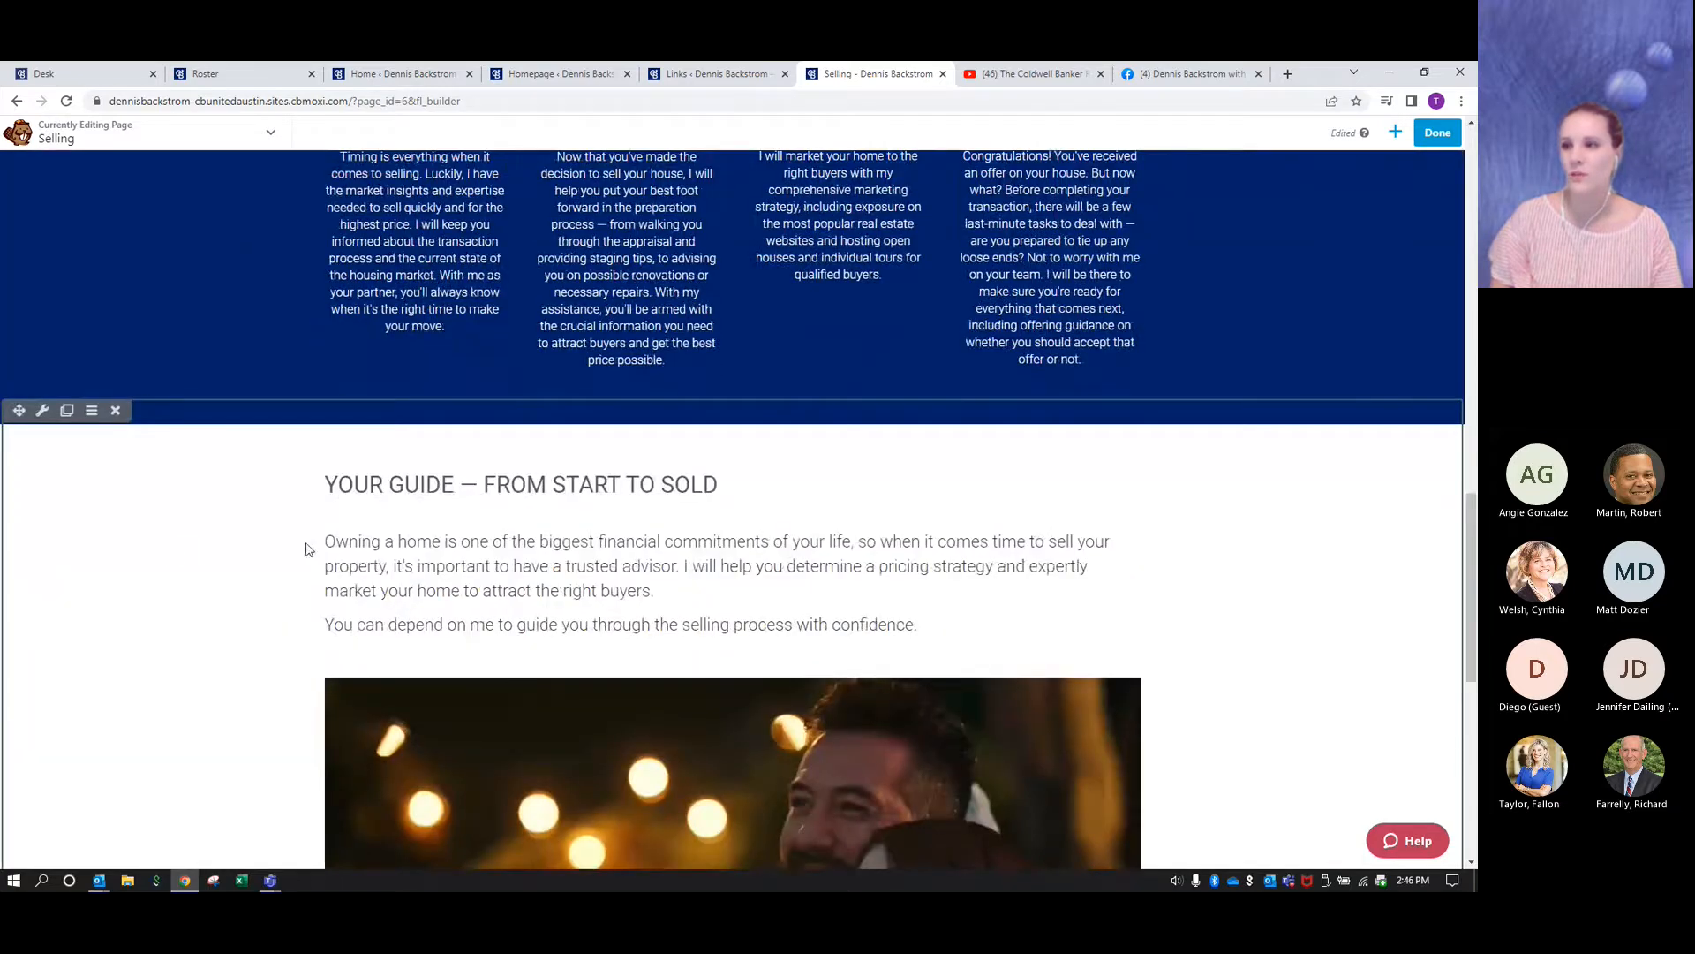
{"action": "scroll", "coordinate": [308, 549], "scroll_direction": "up", "scroll_amount": 4}
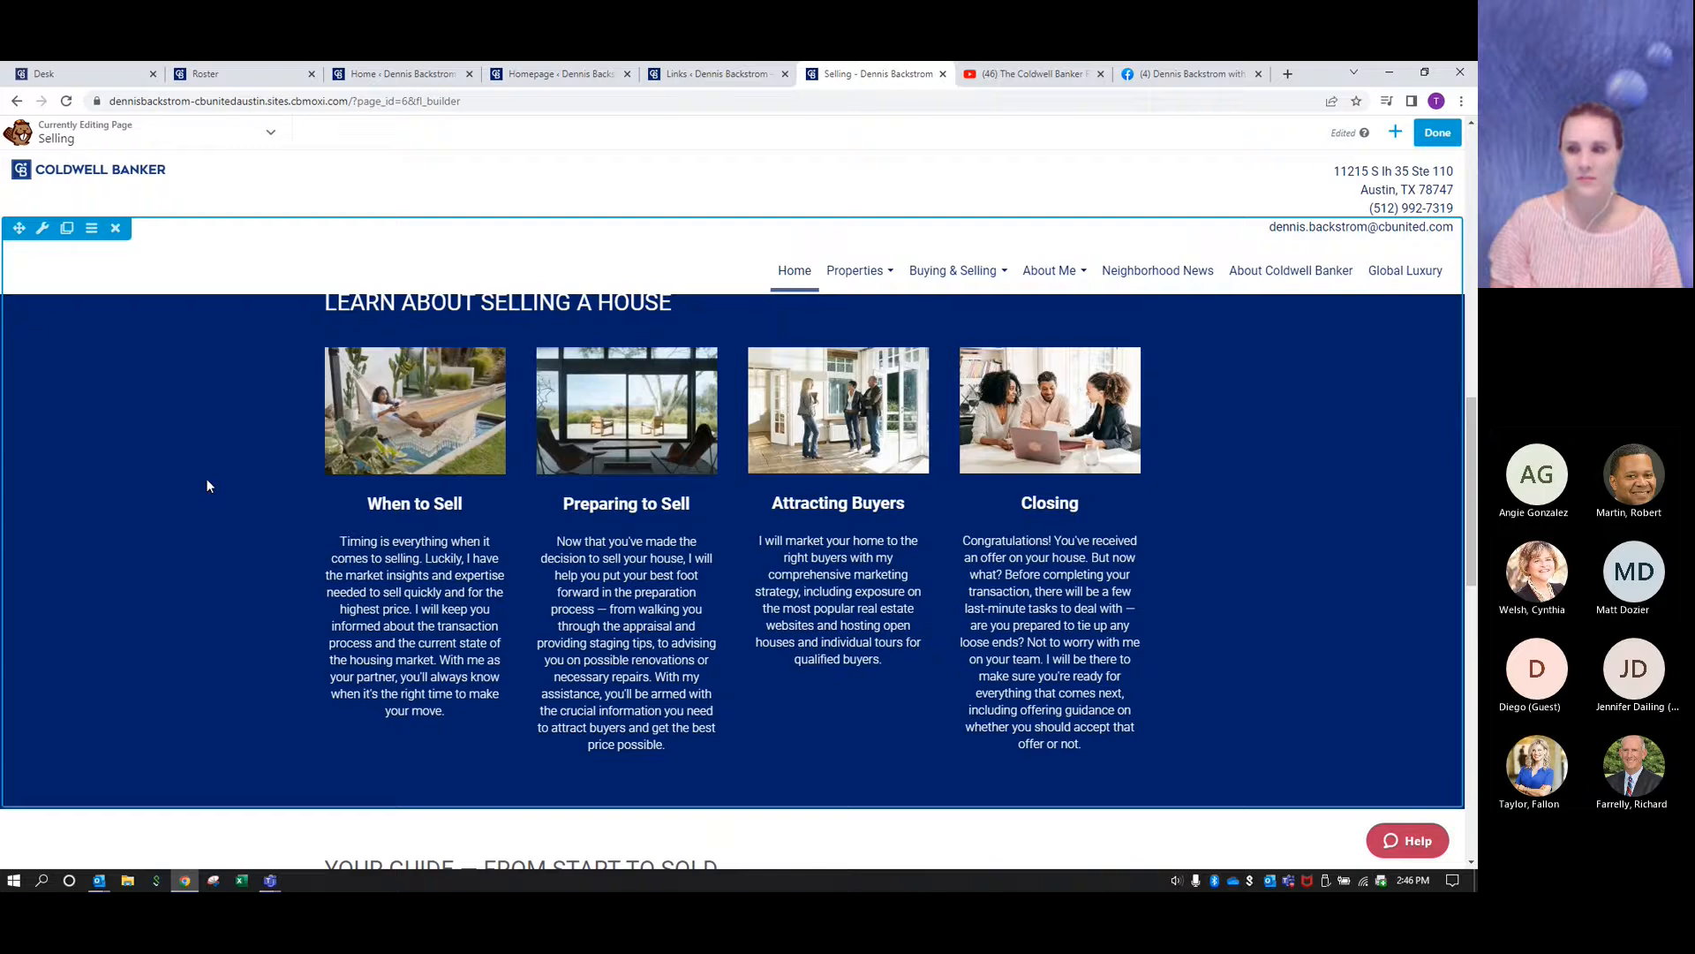
{"action": "scroll", "coordinate": [208, 485], "scroll_direction": "up", "scroll_amount": 10}
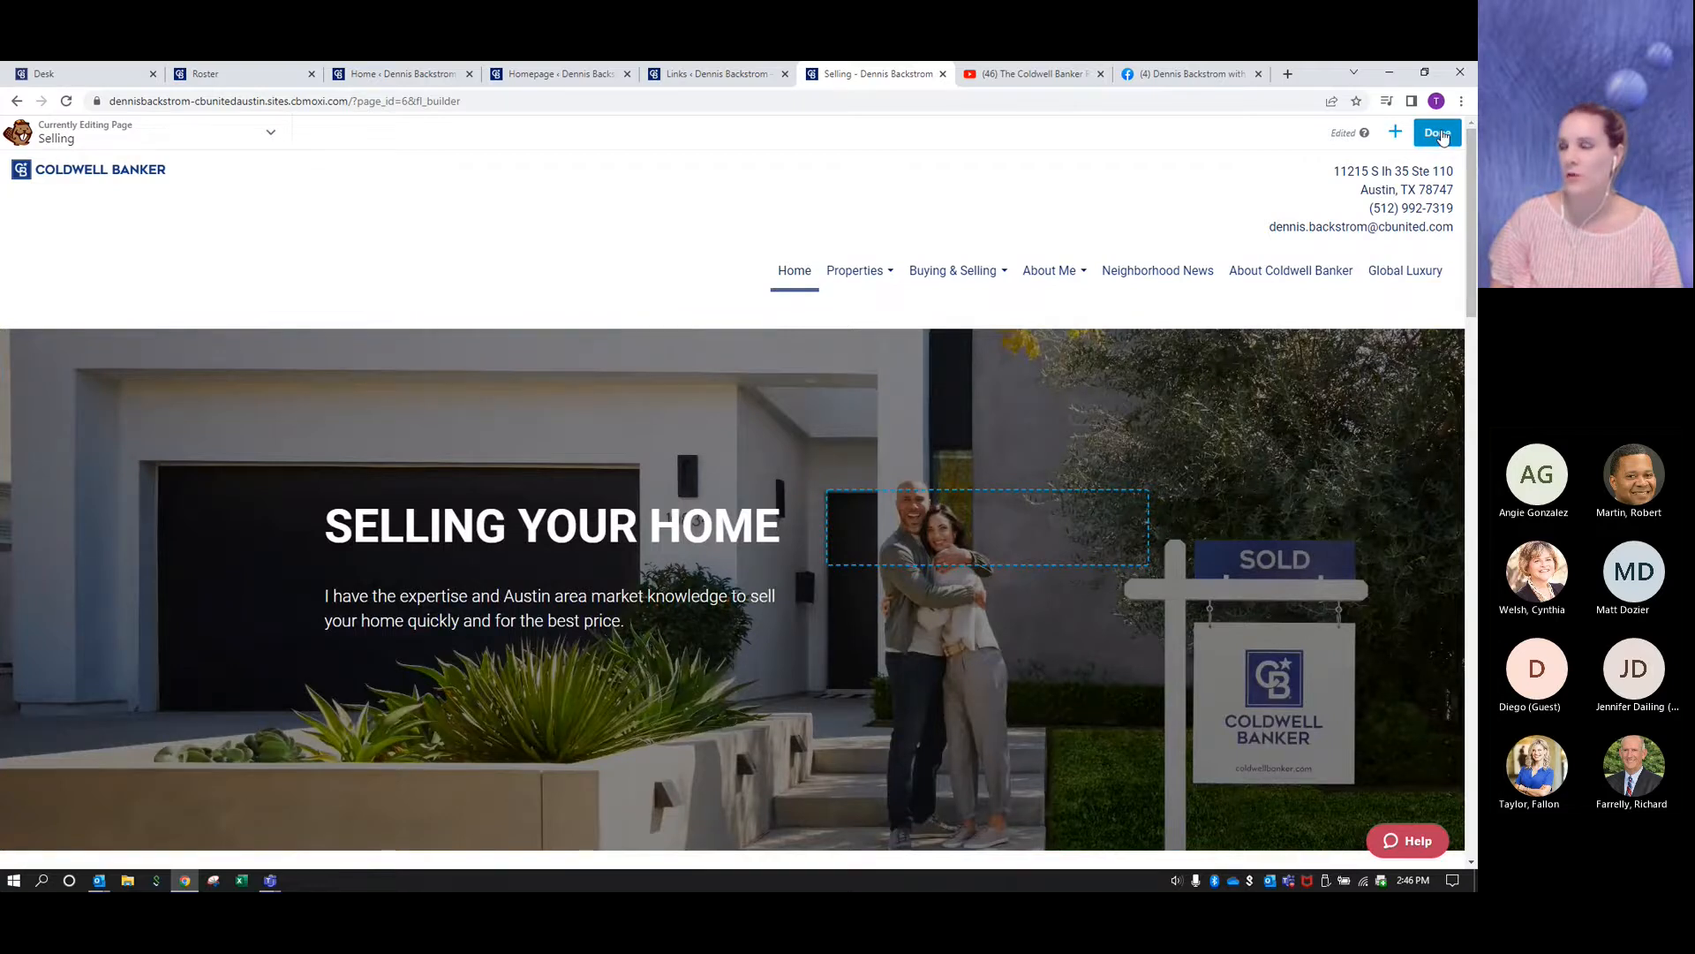
- Finish editing the Selling page, publish it and return to the site's admin home
{"action": "left_click", "coordinate": [1439, 133]}
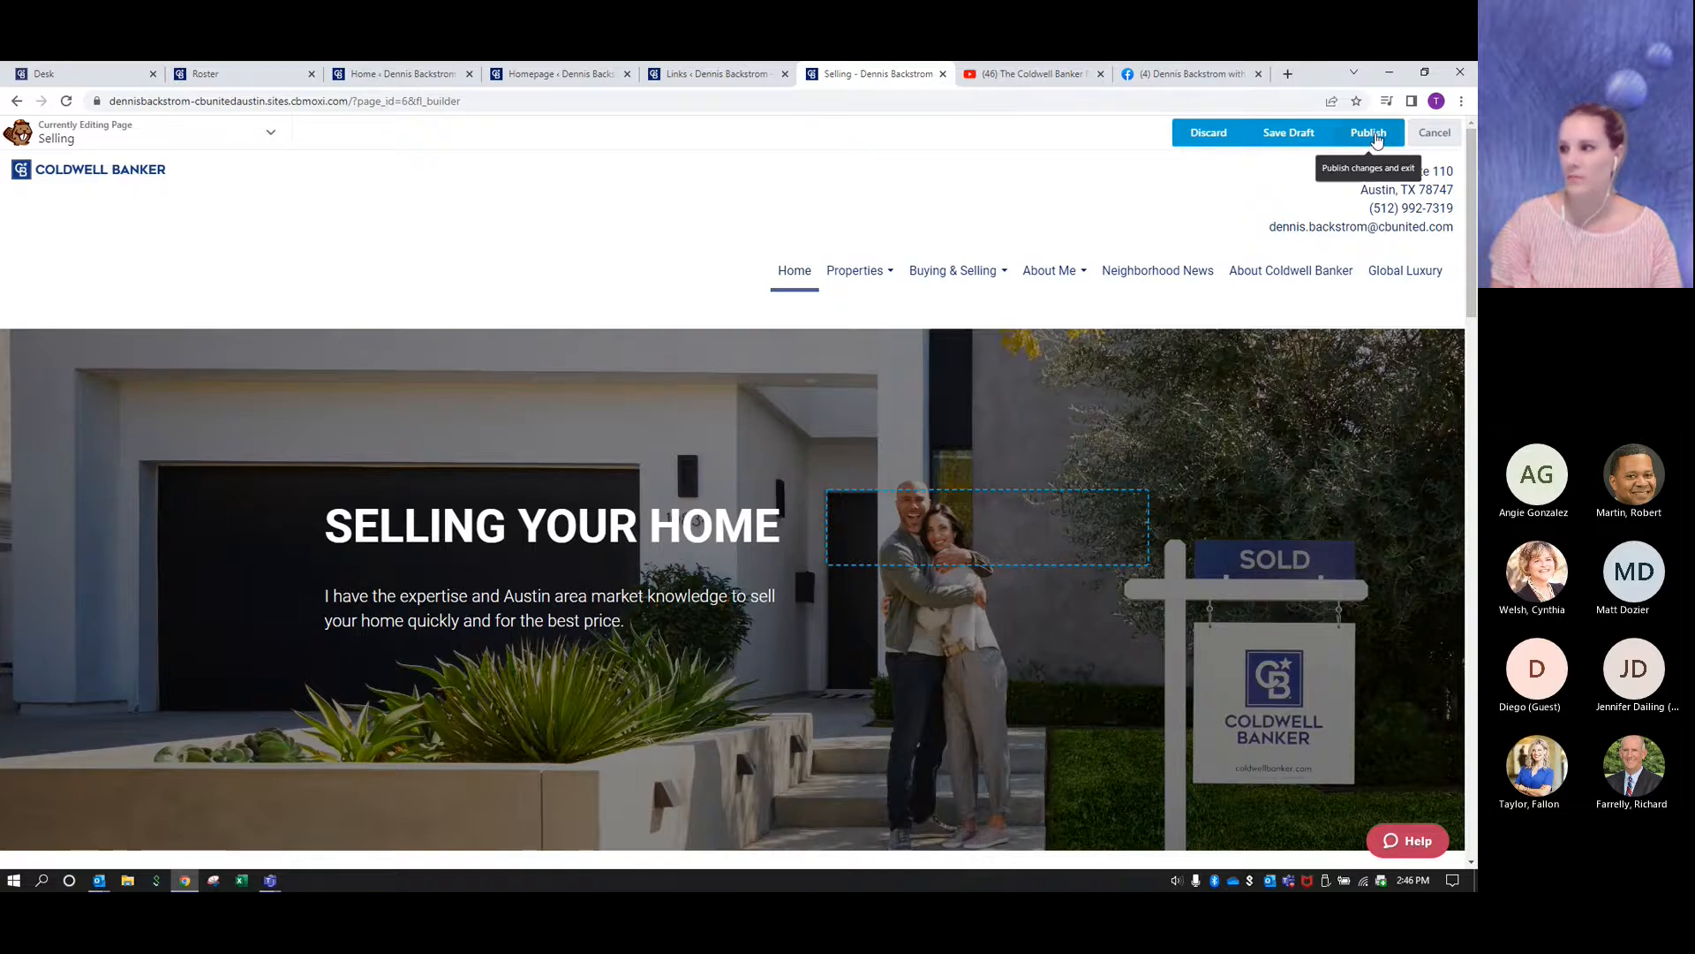
{"action": "left_click", "coordinate": [1375, 138]}
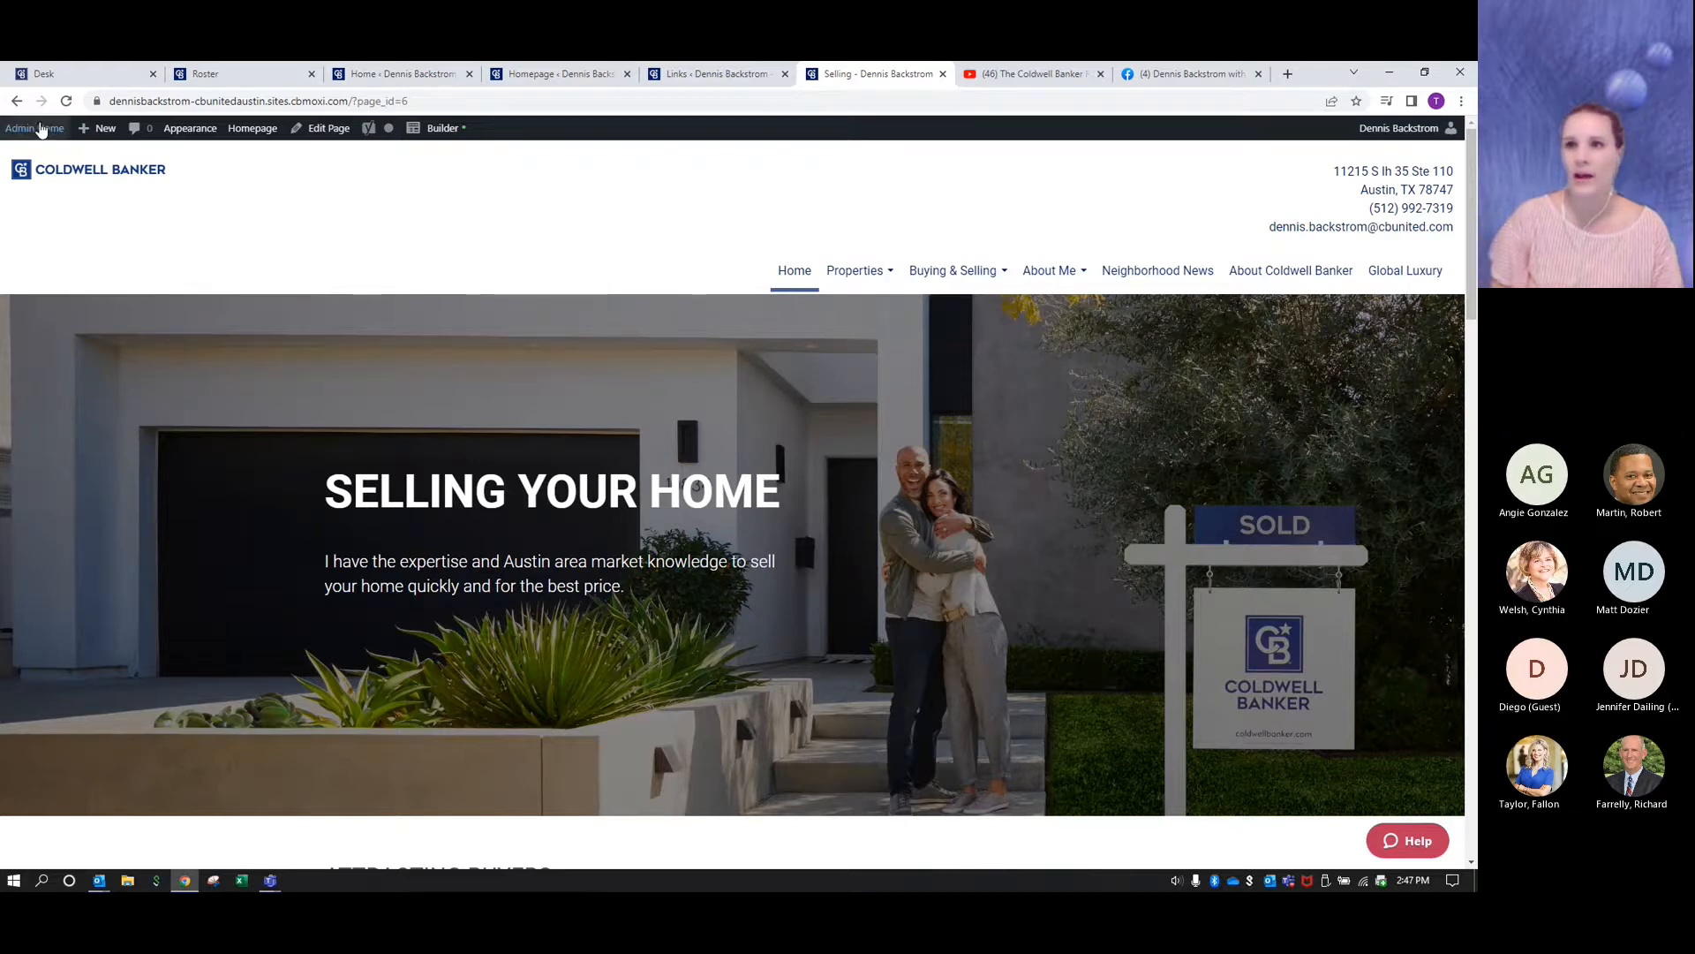
{"action": "left_click", "coordinate": [40, 132]}
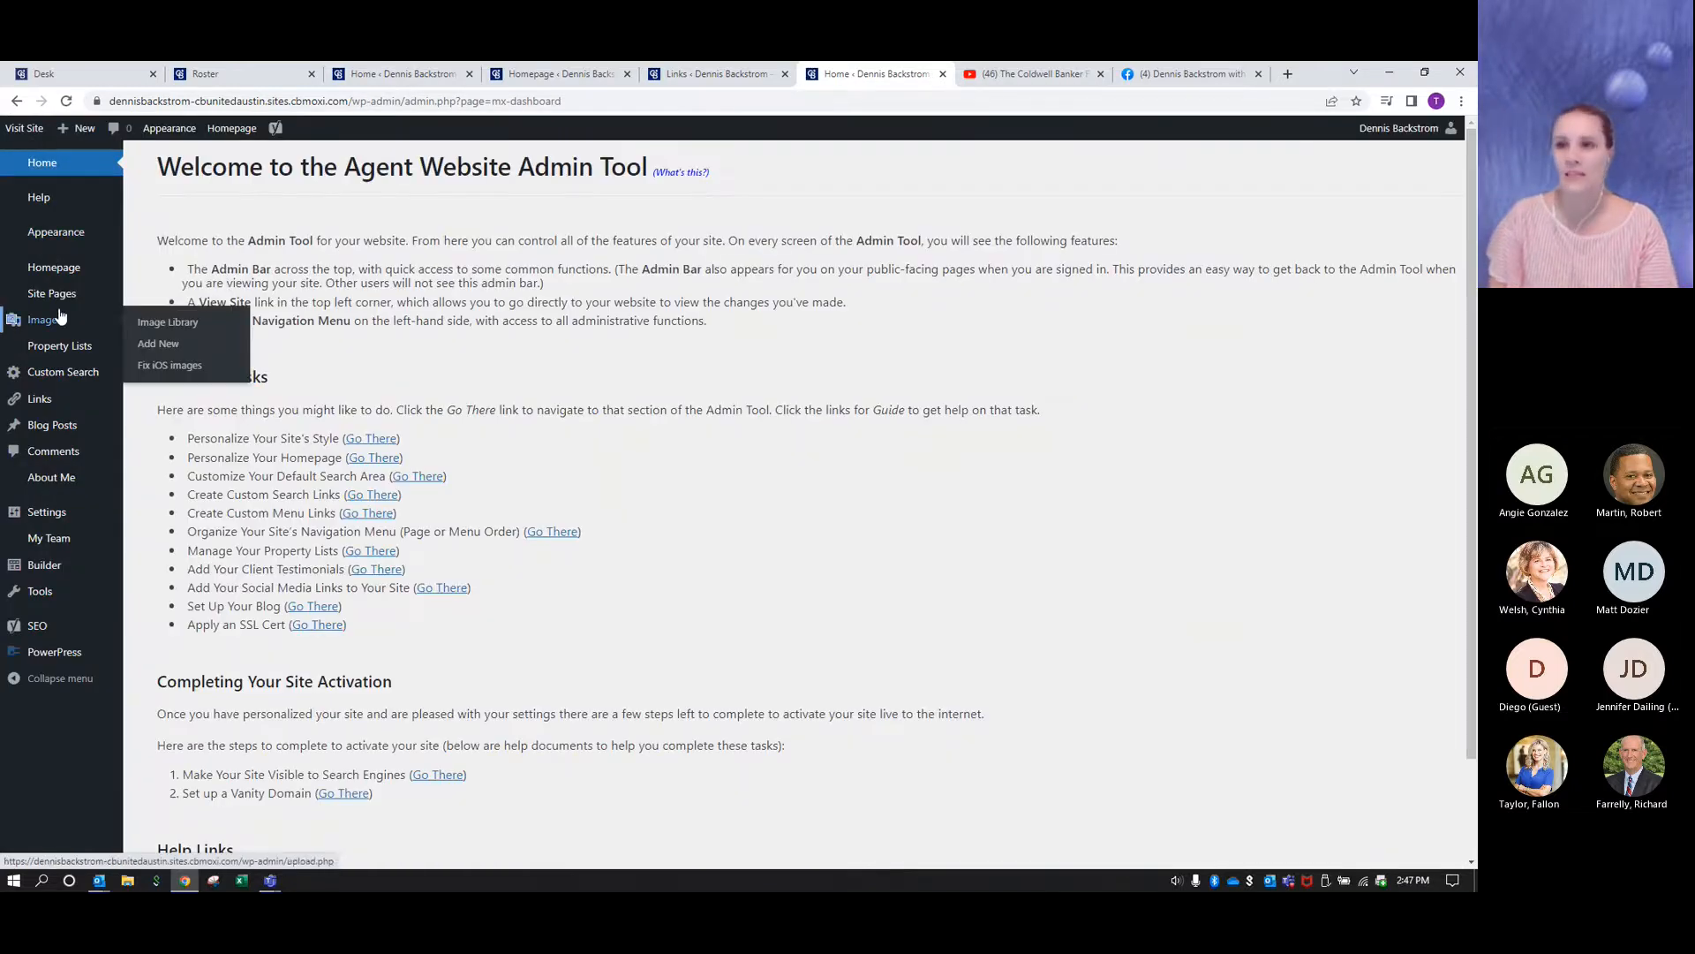
- In the site pages list, nest the Selling page under Buying & Selling, between Buying & Selling Tips and Financial Calculators, and publish the navigation
{"action": "mouse_move", "coordinate": [61, 303]}
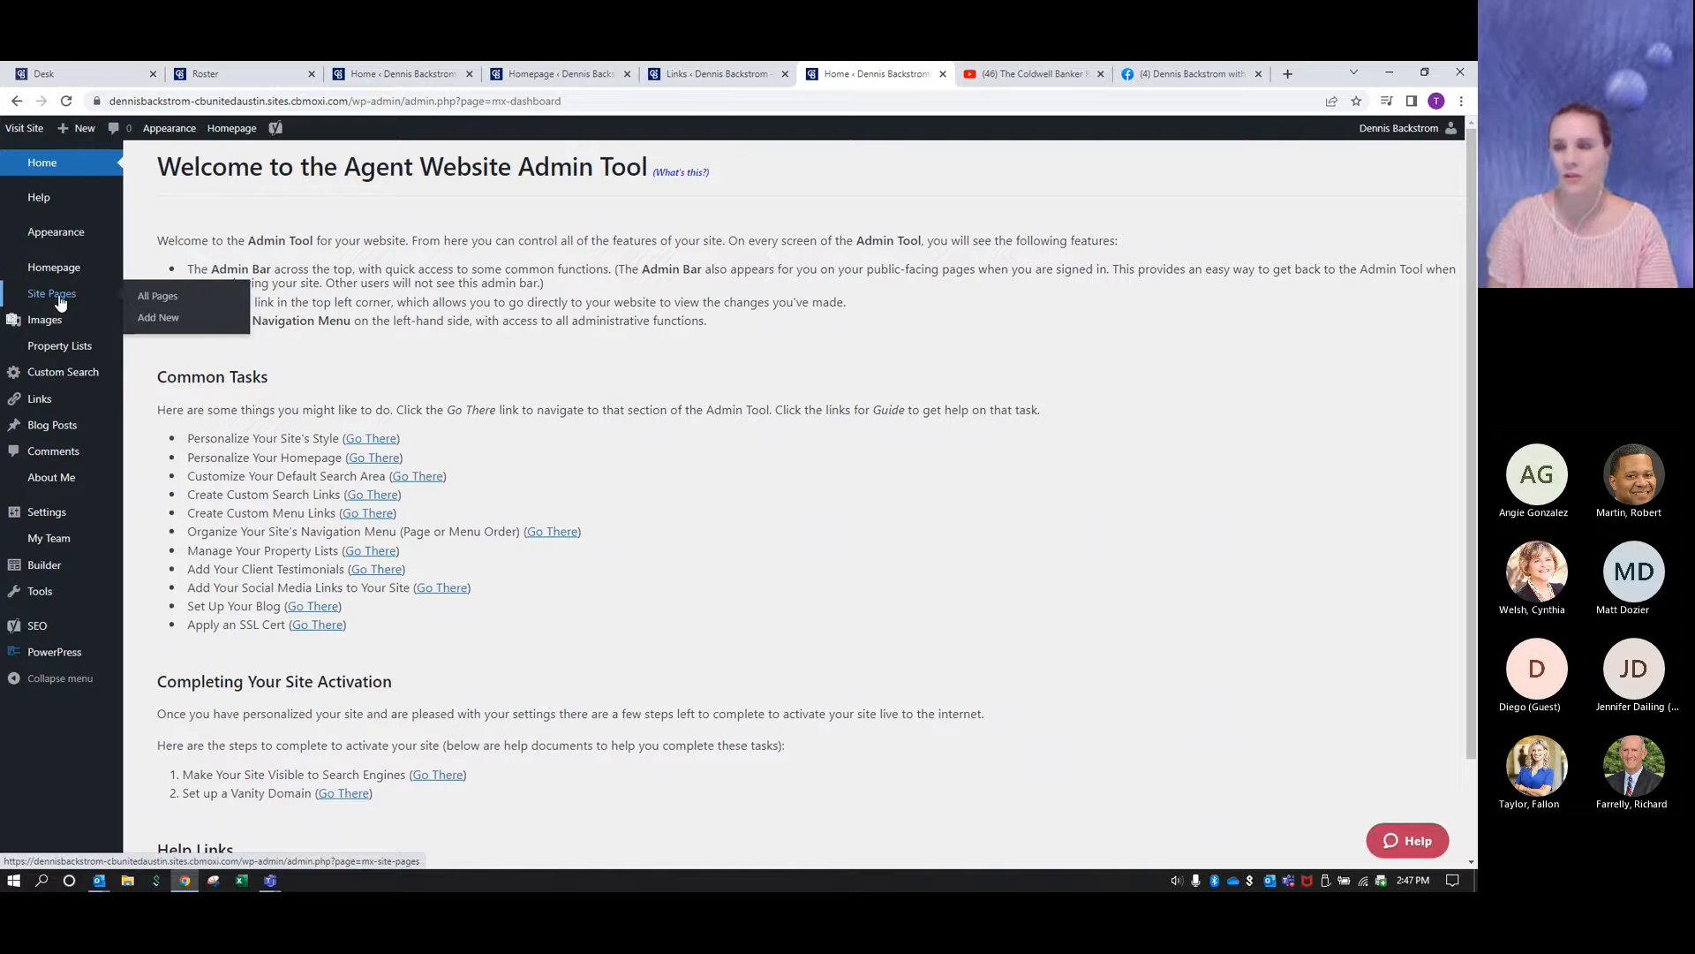
{"action": "left_click", "coordinate": [61, 303]}
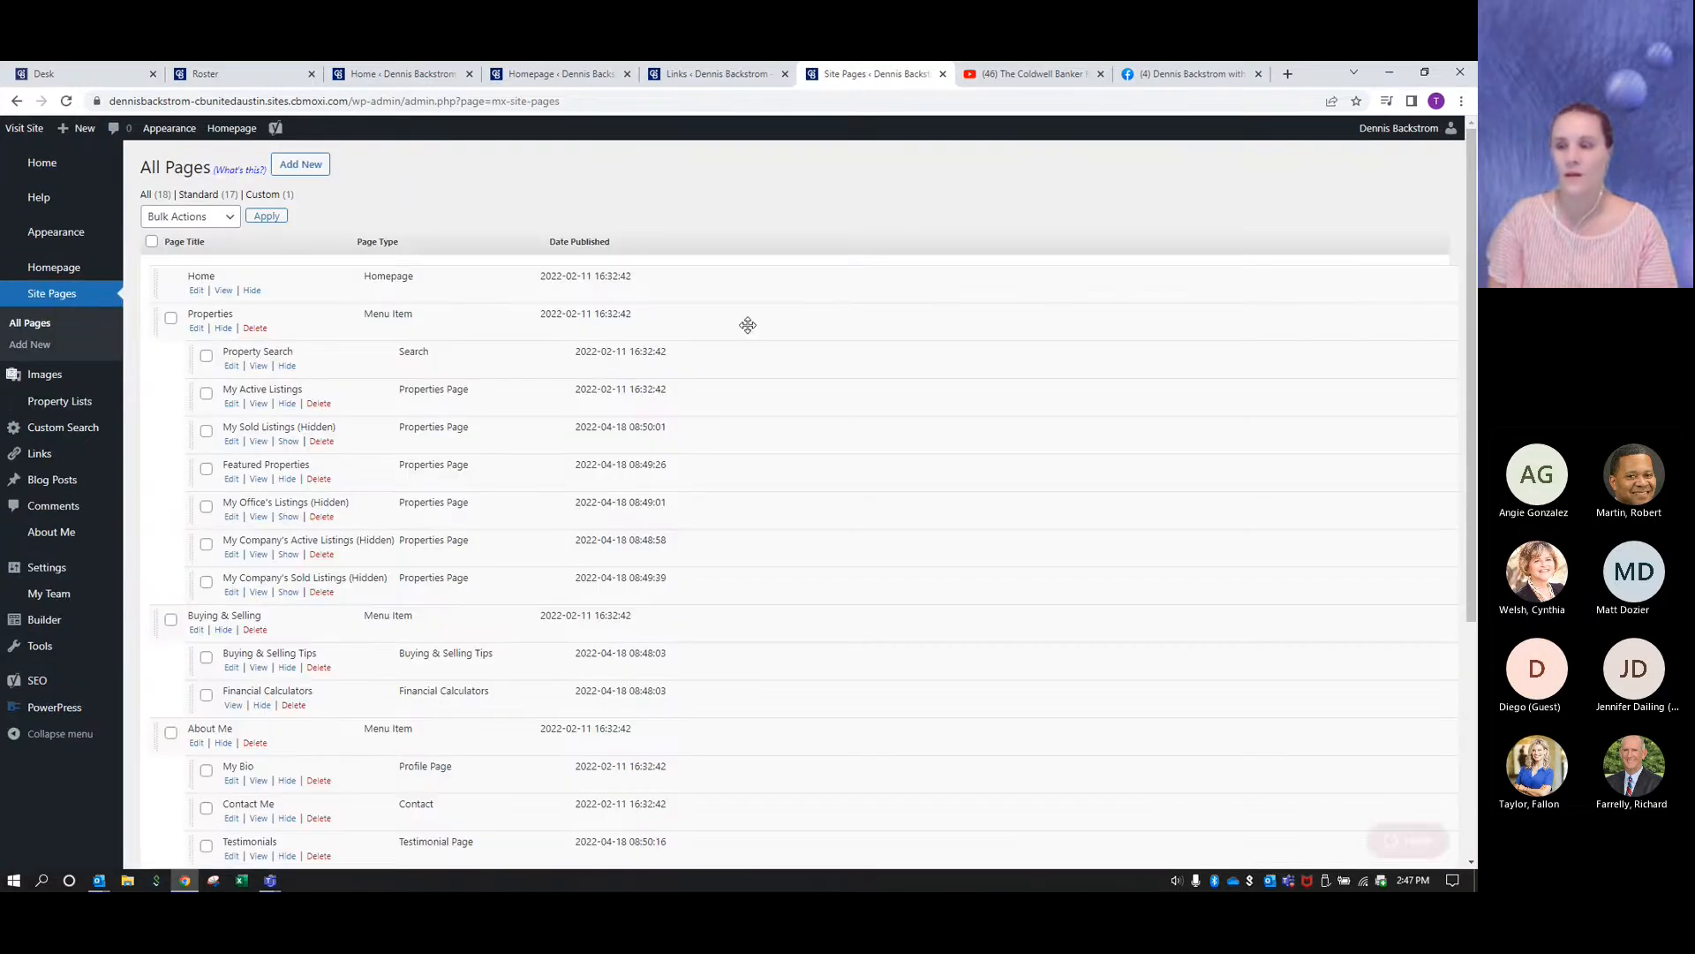
{"action": "scroll", "coordinate": [825, 384], "scroll_direction": "down", "scroll_amount": 1}
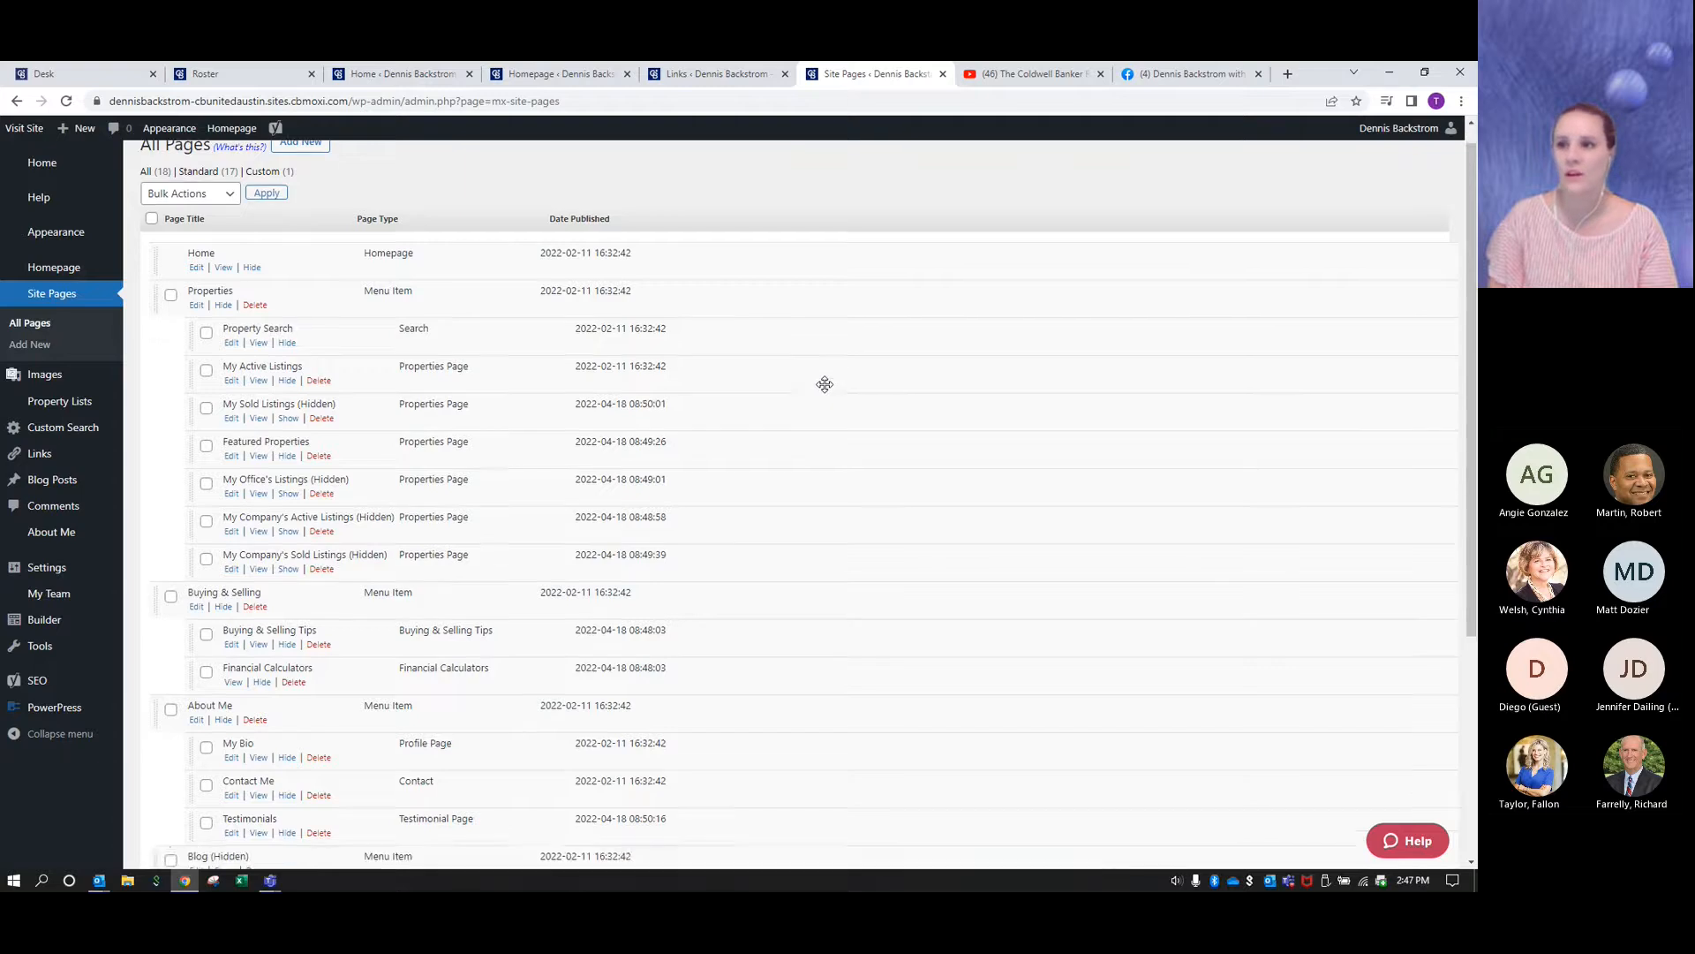
{"action": "scroll", "coordinate": [825, 384], "scroll_direction": "down", "scroll_amount": 5}
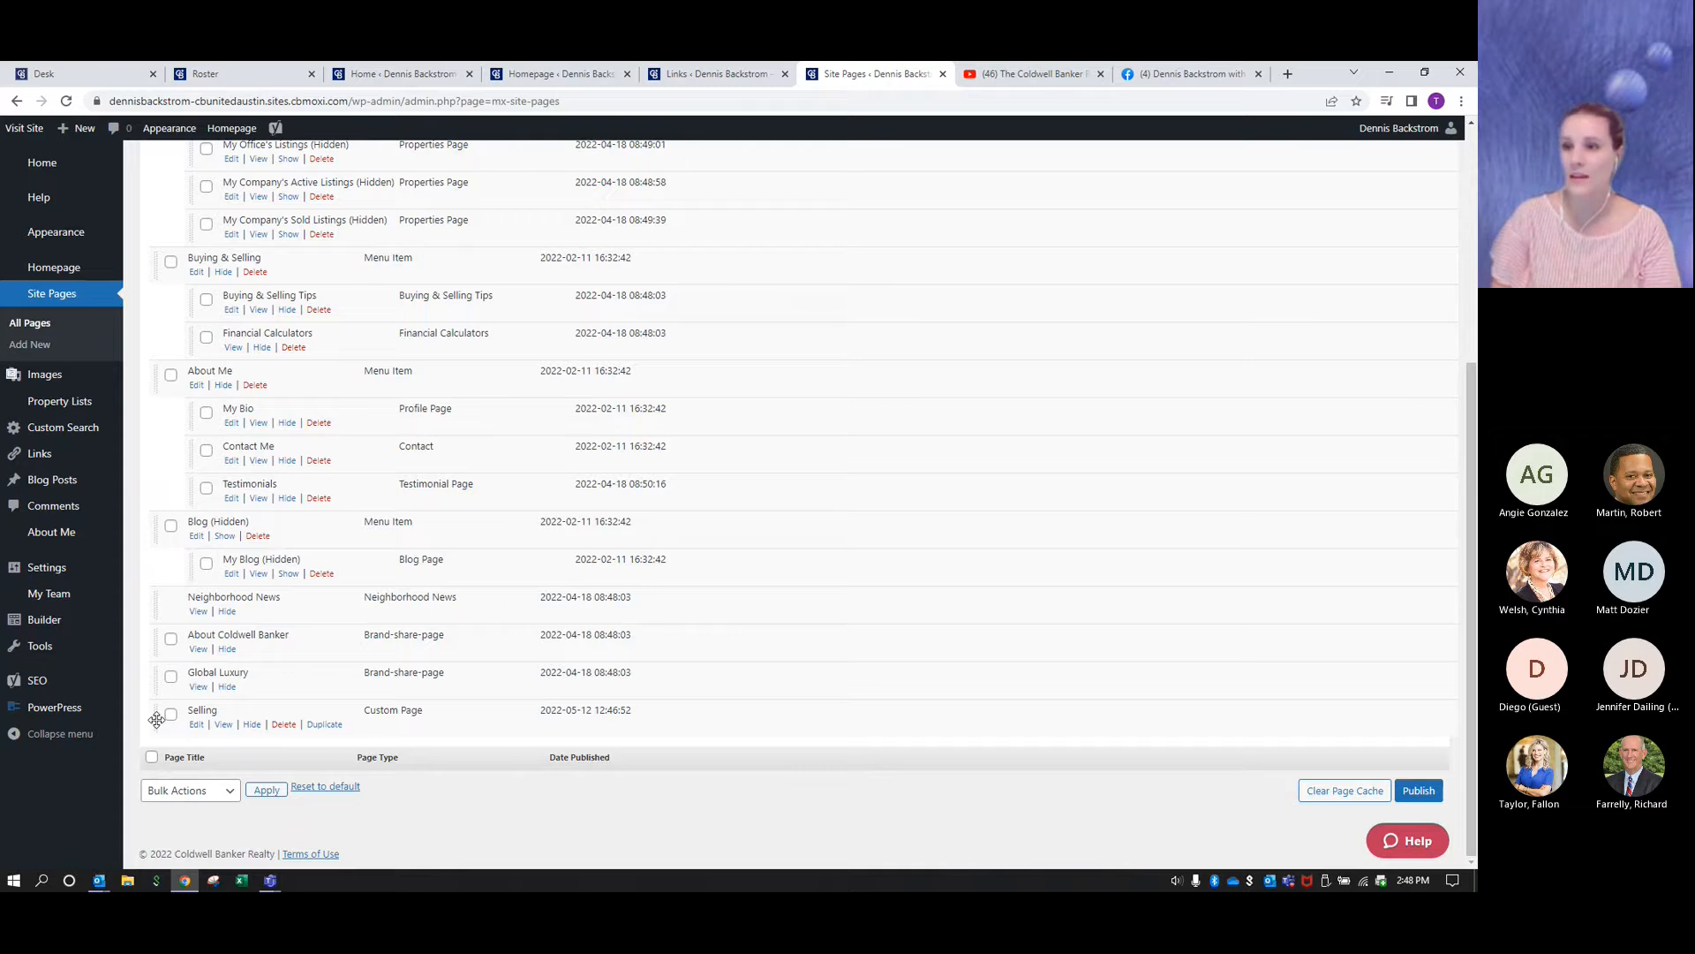
{"action": "left_click_drag", "start_coordinate": [157, 720], "coordinate": [188, 326]}
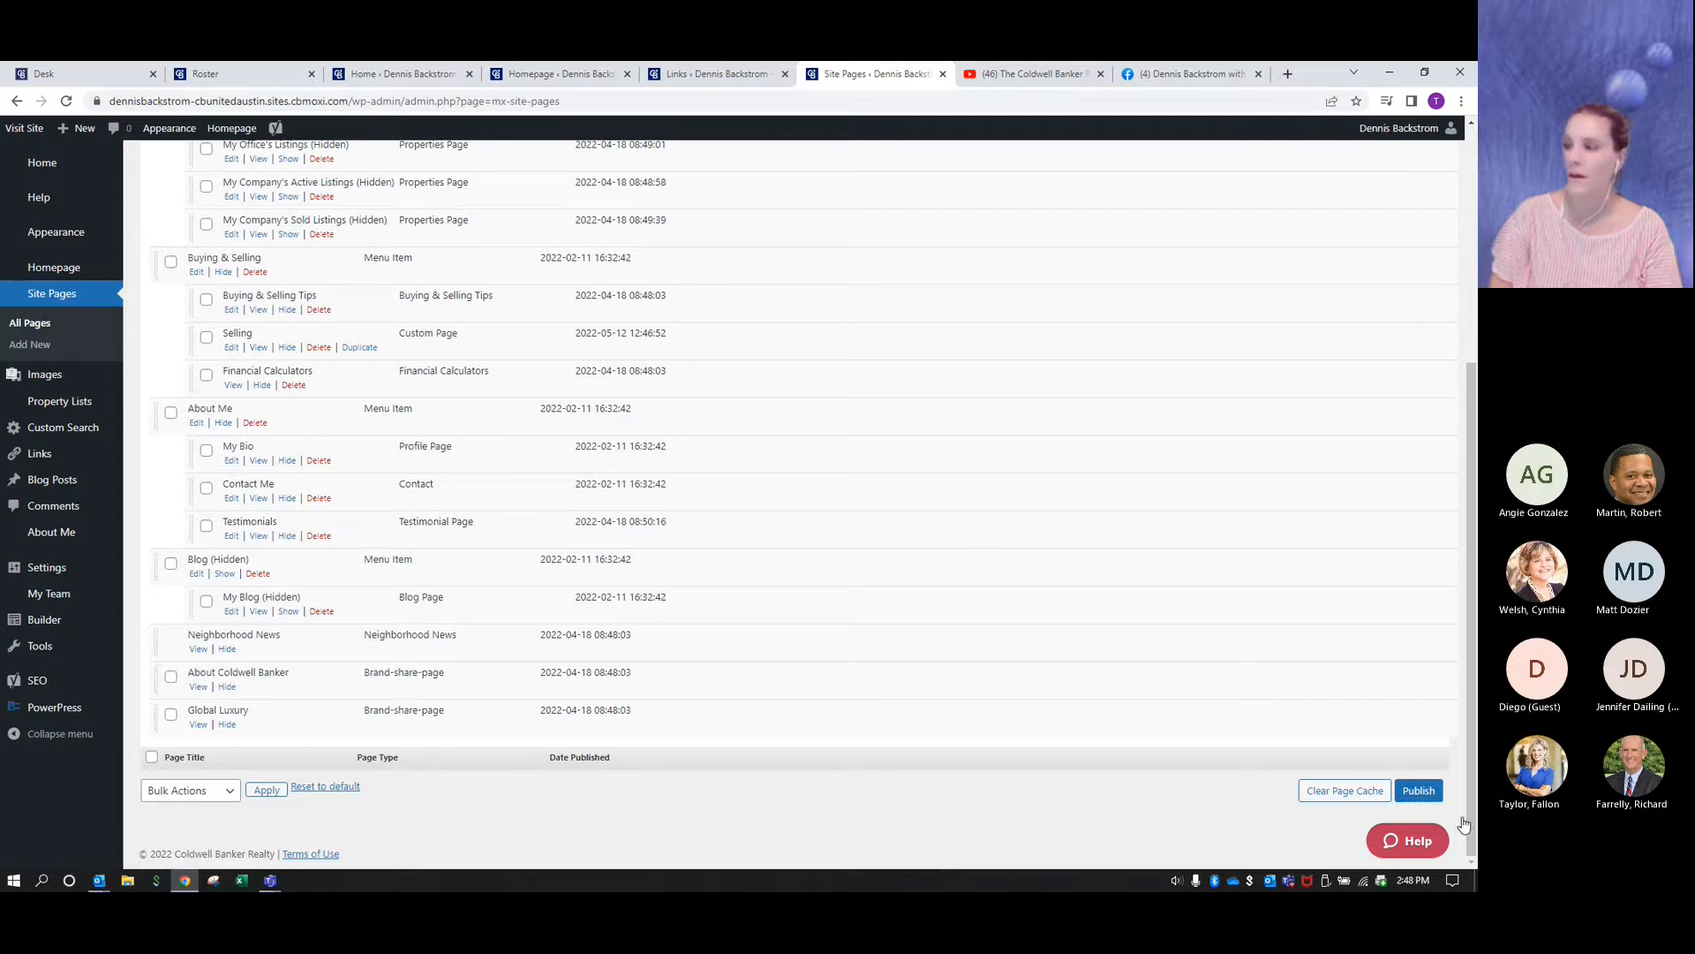
{"action": "left_click", "coordinate": [1424, 792]}
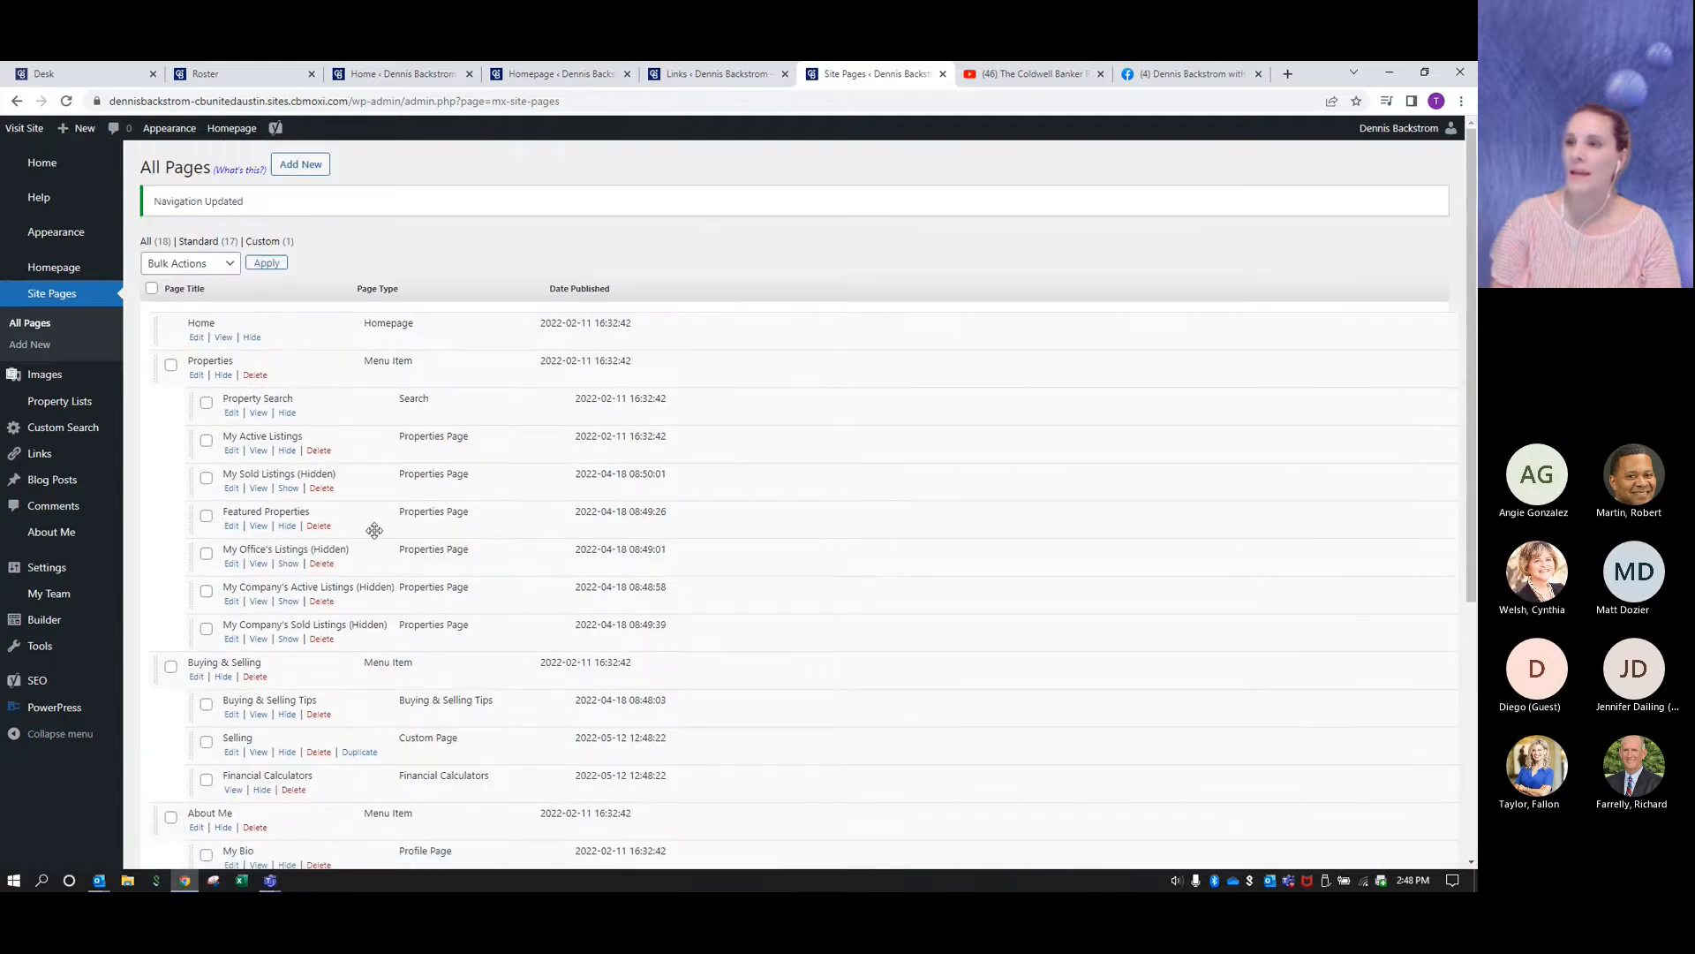
{"action": "scroll", "coordinate": [369, 703], "scroll_direction": "down", "scroll_amount": 3}
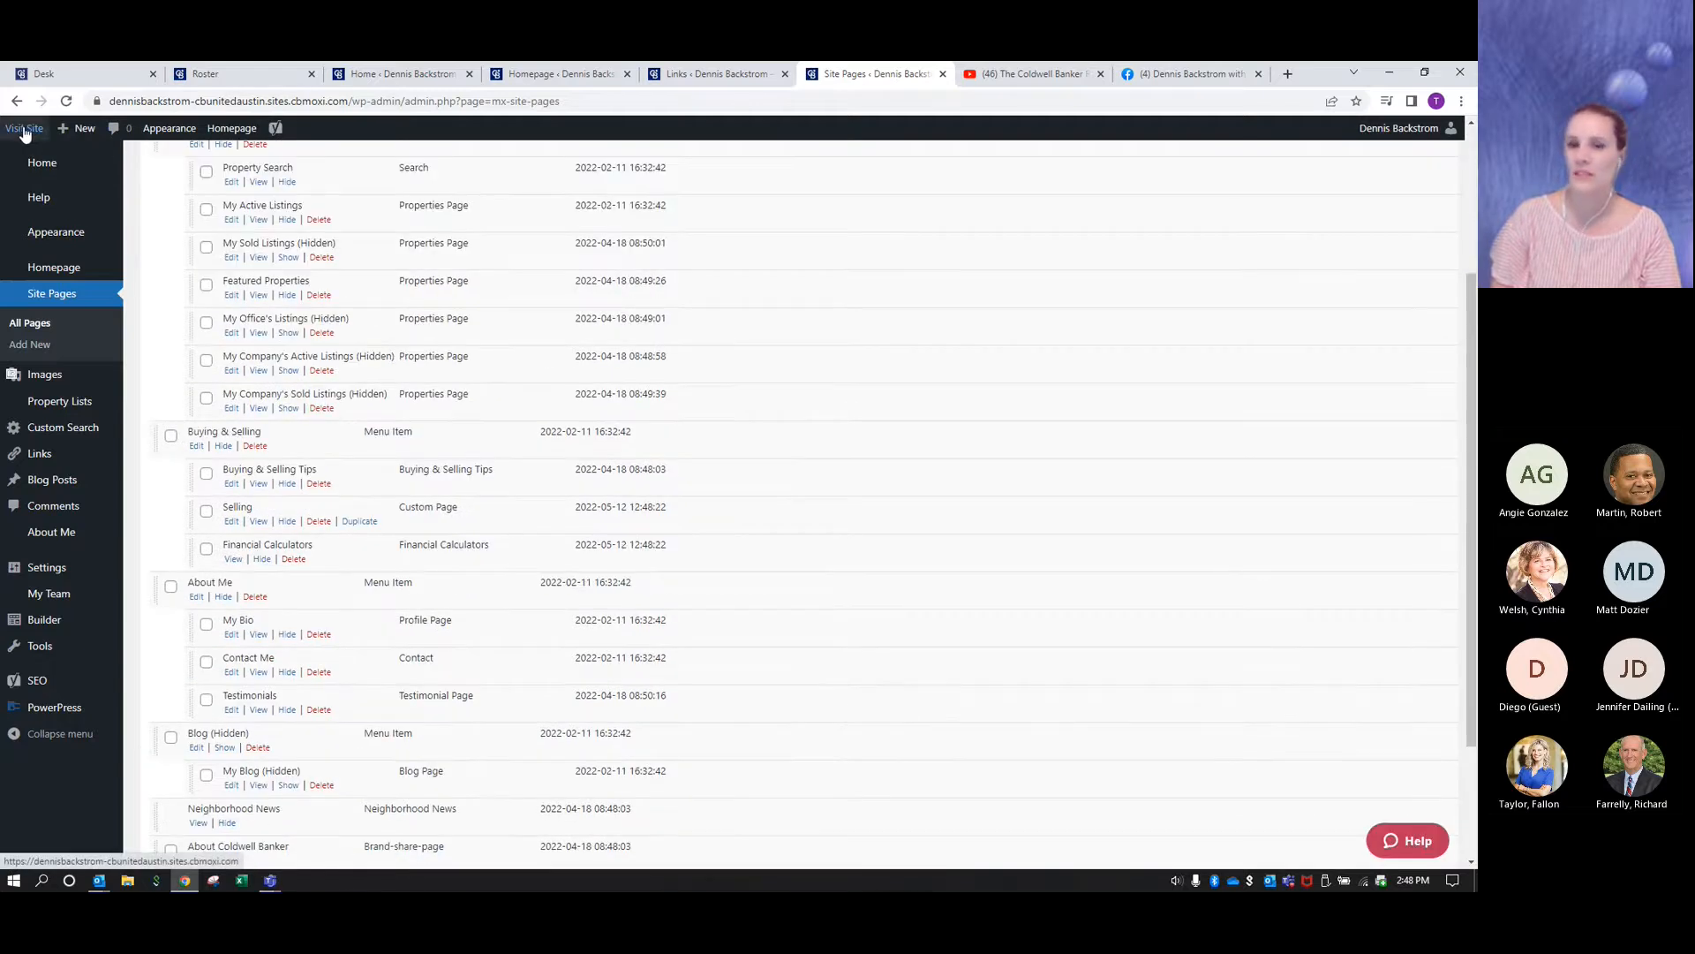
- Visit the live site, open the Selling page from the Buying & Selling navigation and review it down to the footer
{"action": "left_click", "coordinate": [24, 129]}
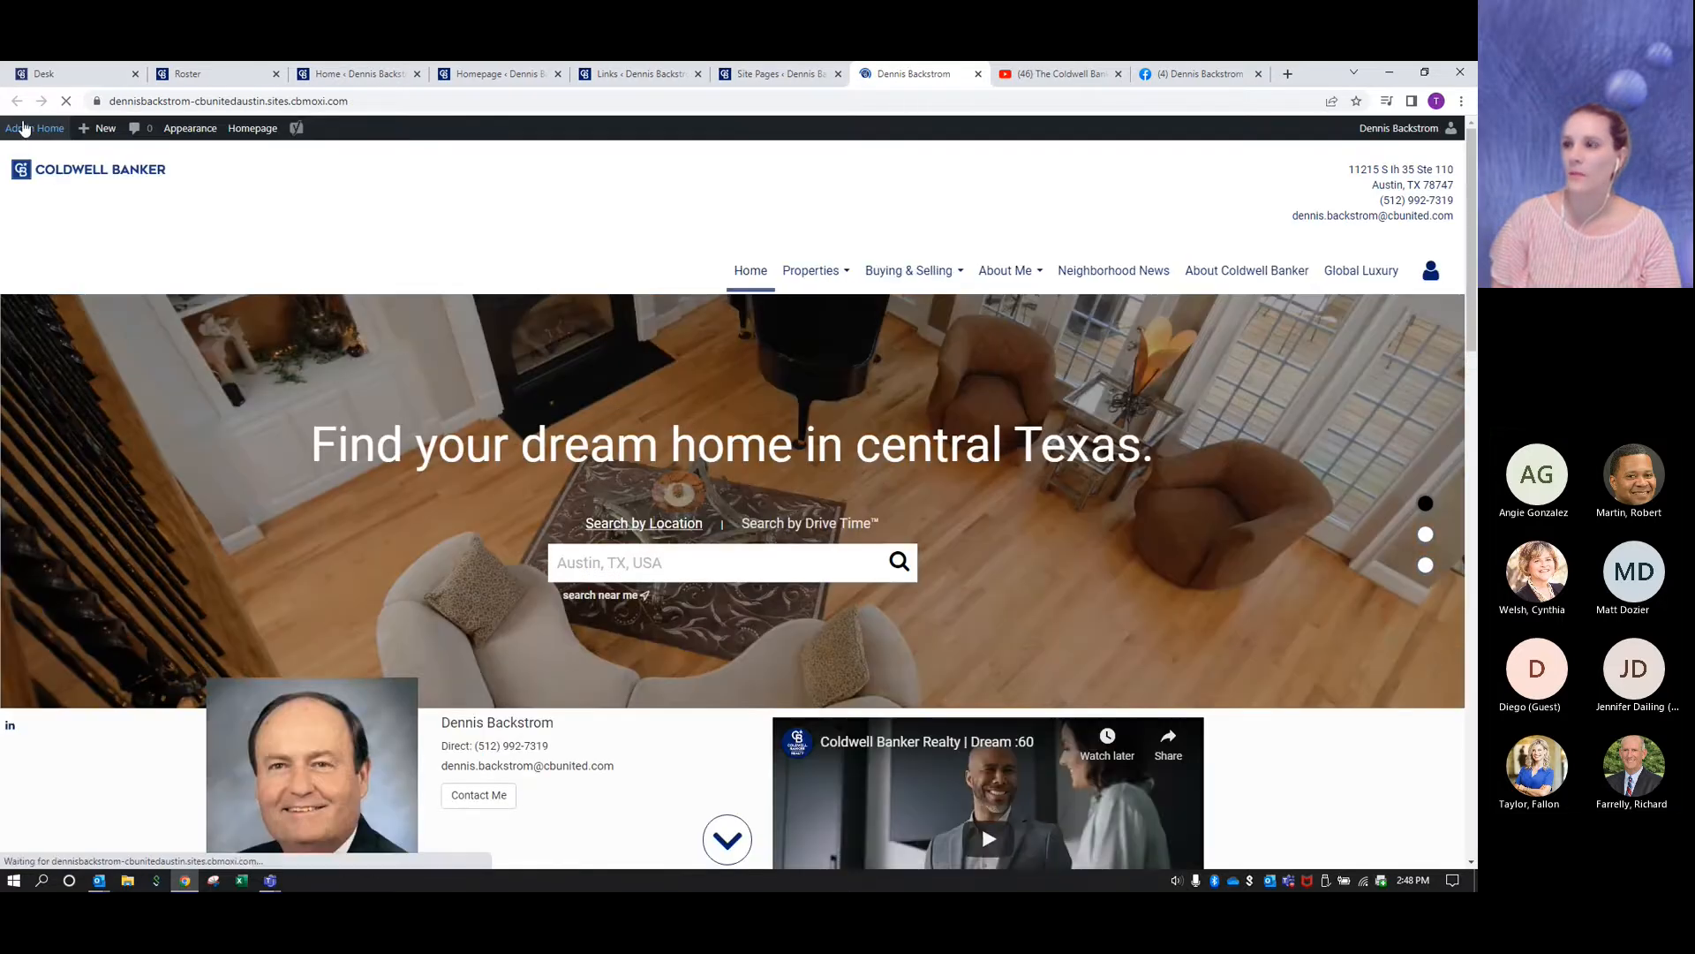
{"action": "left_click", "coordinate": [920, 271]}
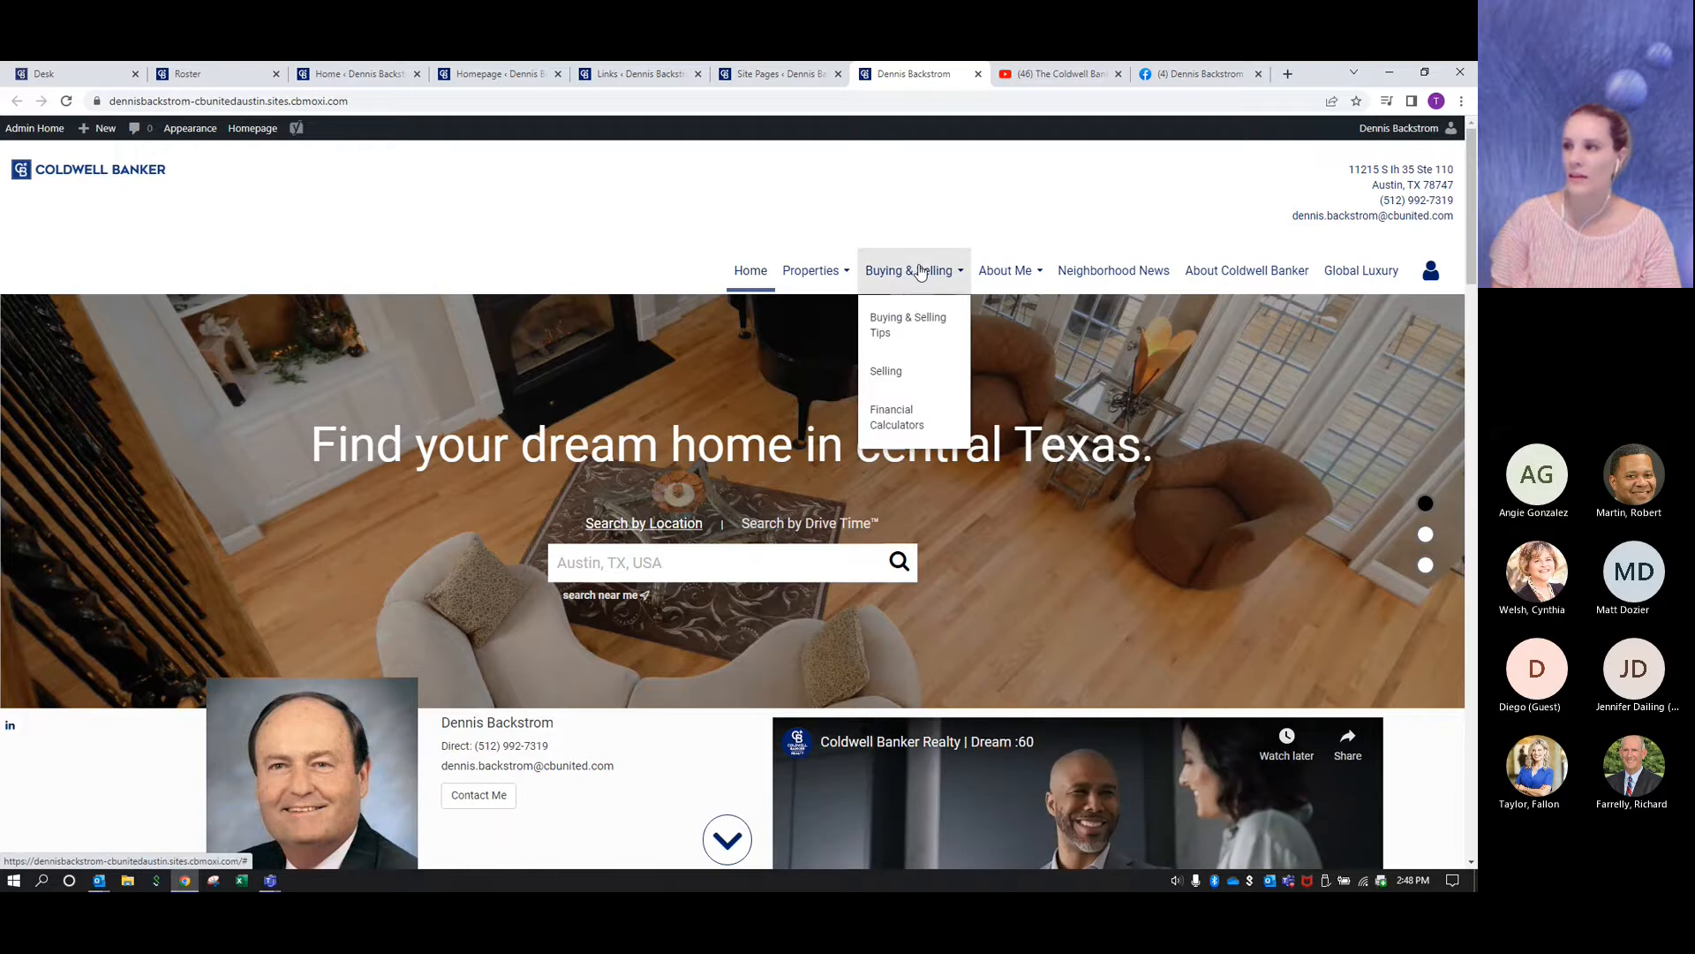
{"action": "left_click", "coordinate": [893, 377]}
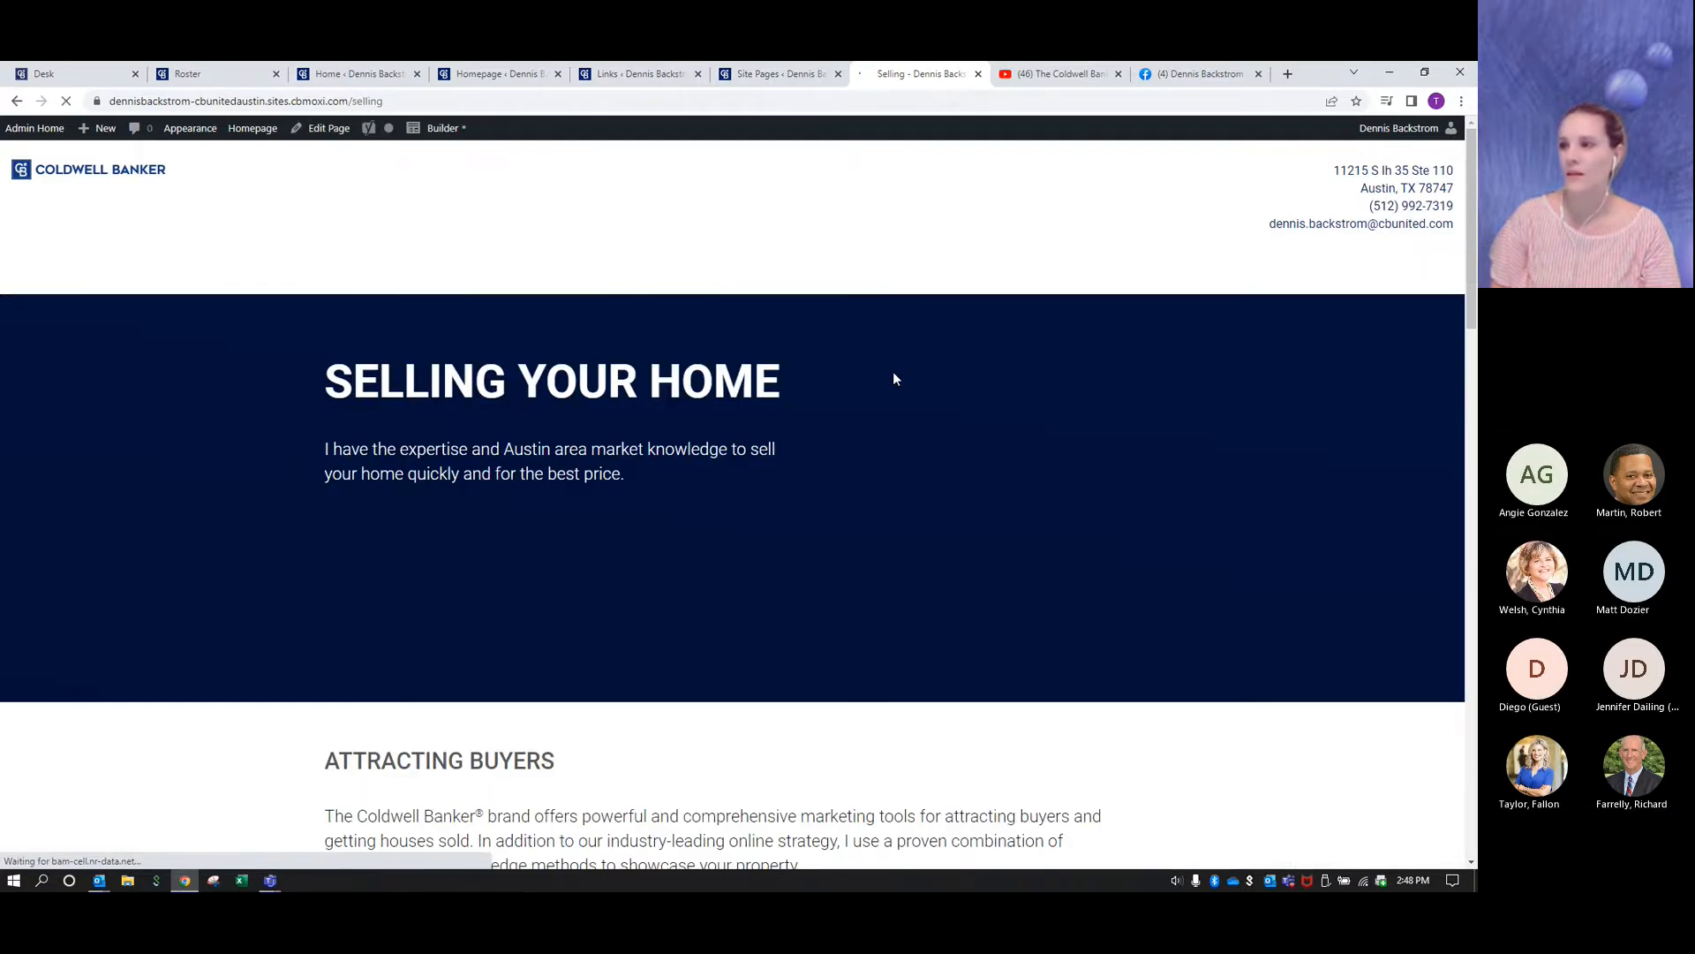
{"action": "scroll", "coordinate": [371, 374], "scroll_direction": "down", "scroll_amount": 15}
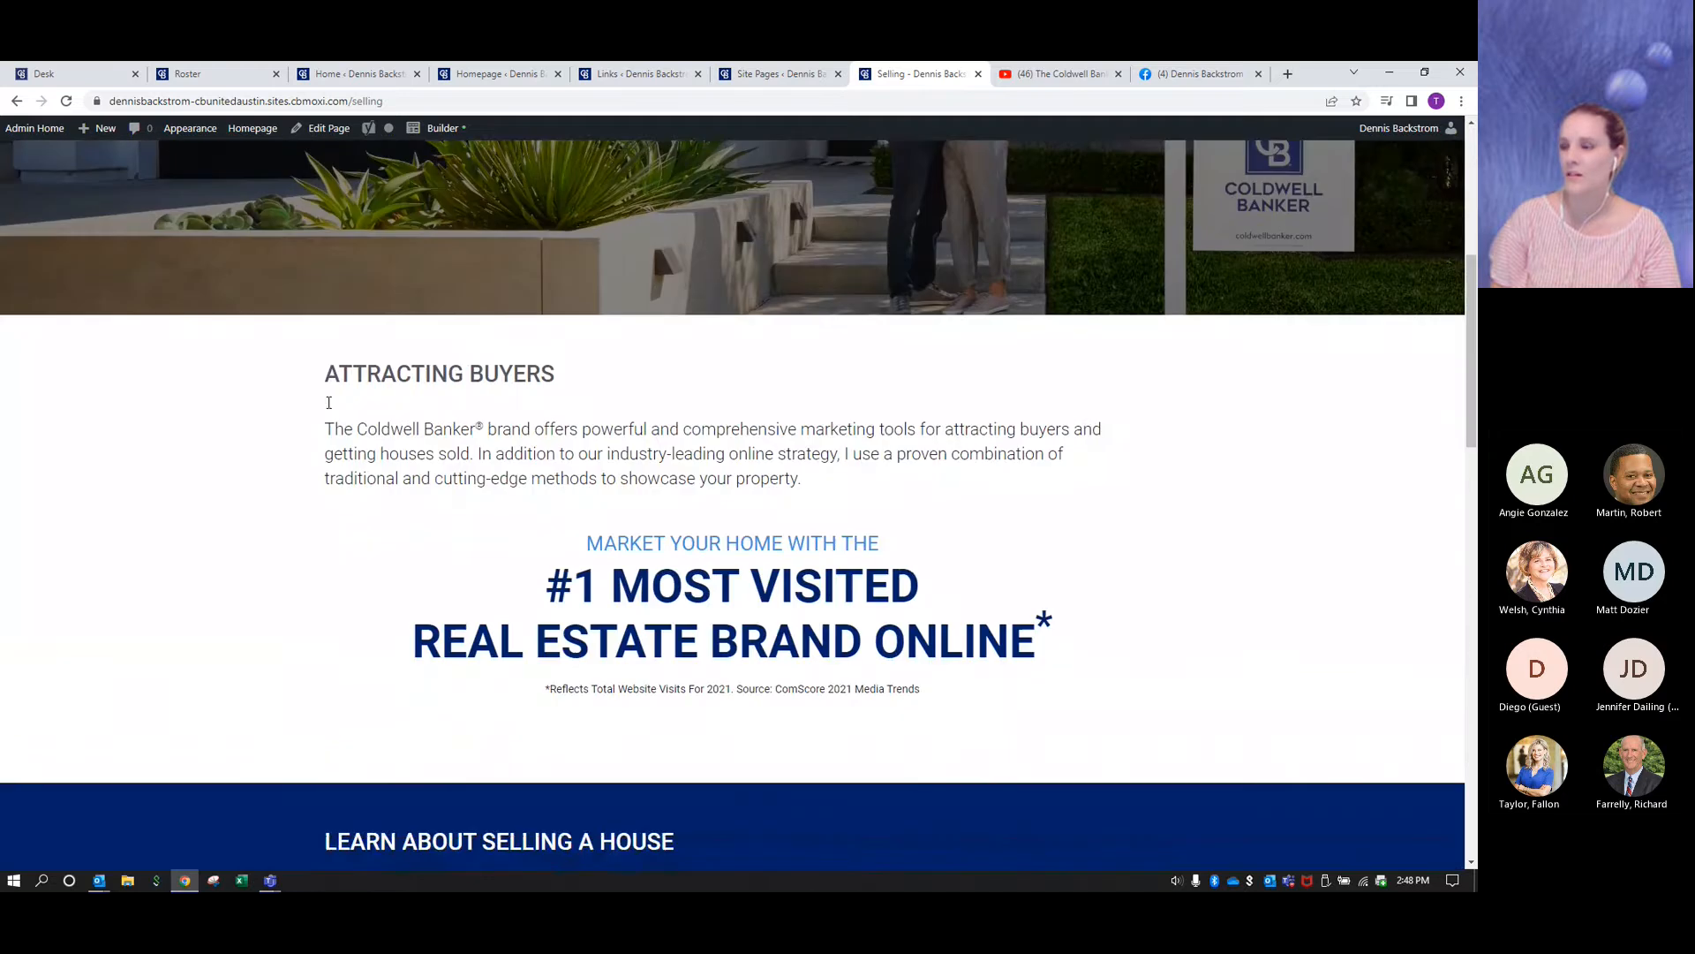
{"action": "scroll", "coordinate": [328, 402], "scroll_direction": "down", "scroll_amount": 5}
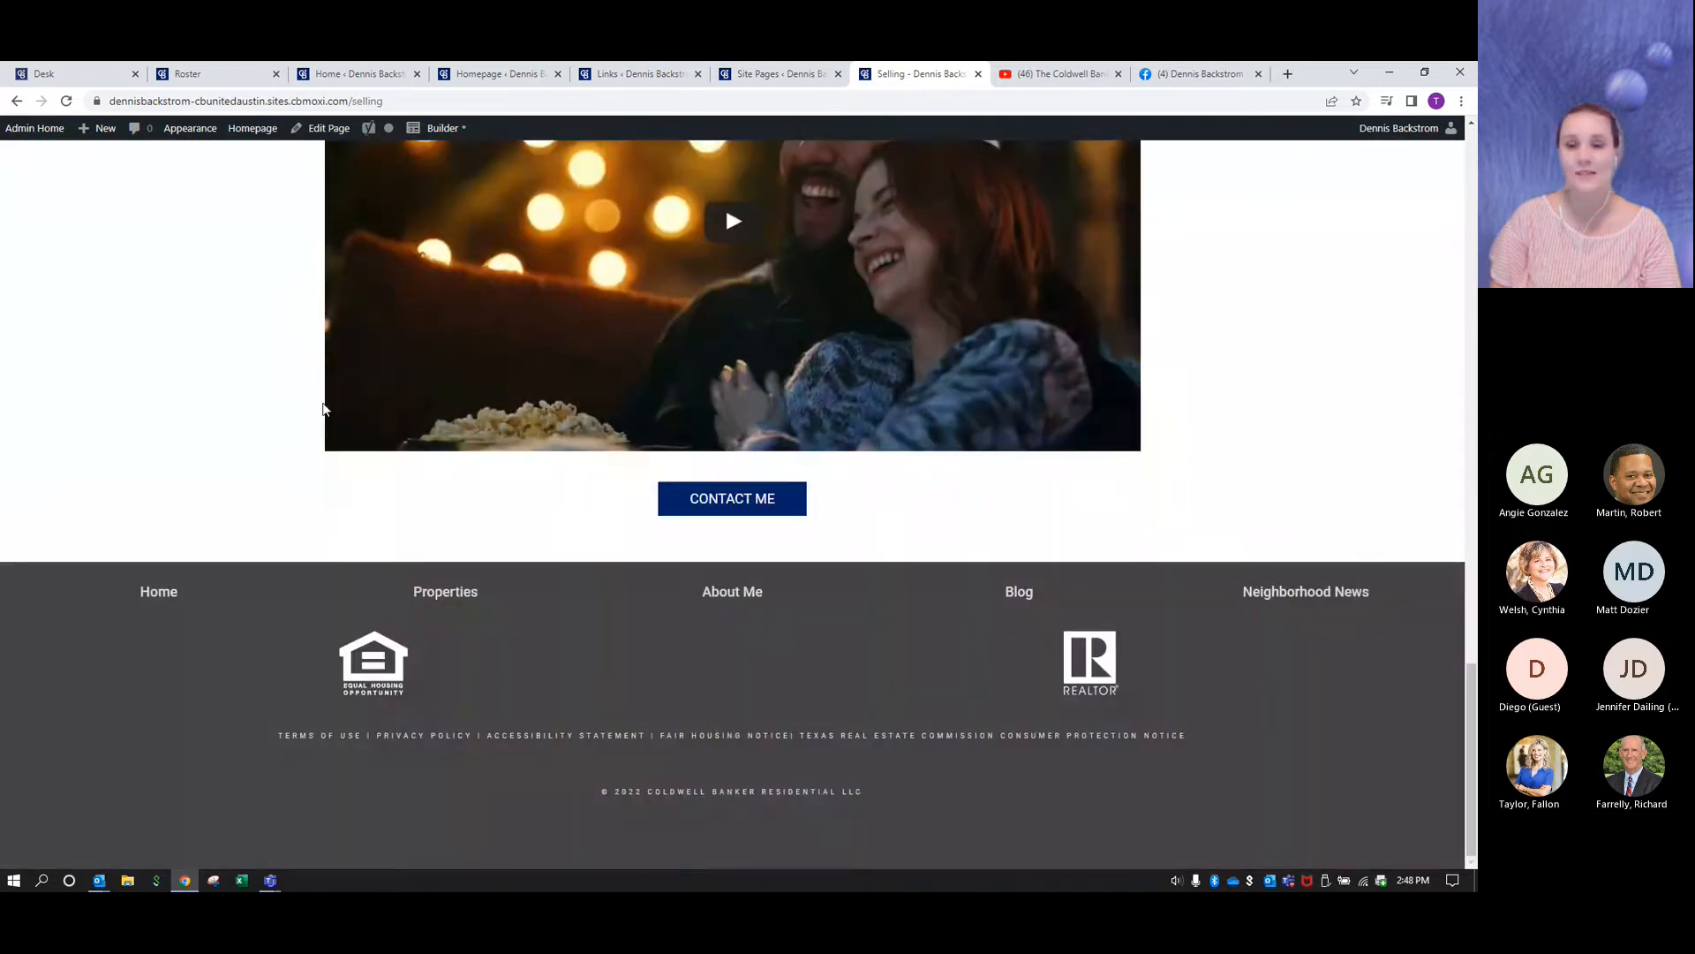
{"action": "scroll", "coordinate": [323, 402], "scroll_direction": "up", "scroll_amount": 15}
{"action": "scroll", "coordinate": [321, 401], "scroll_direction": "up", "scroll_amount": 3}
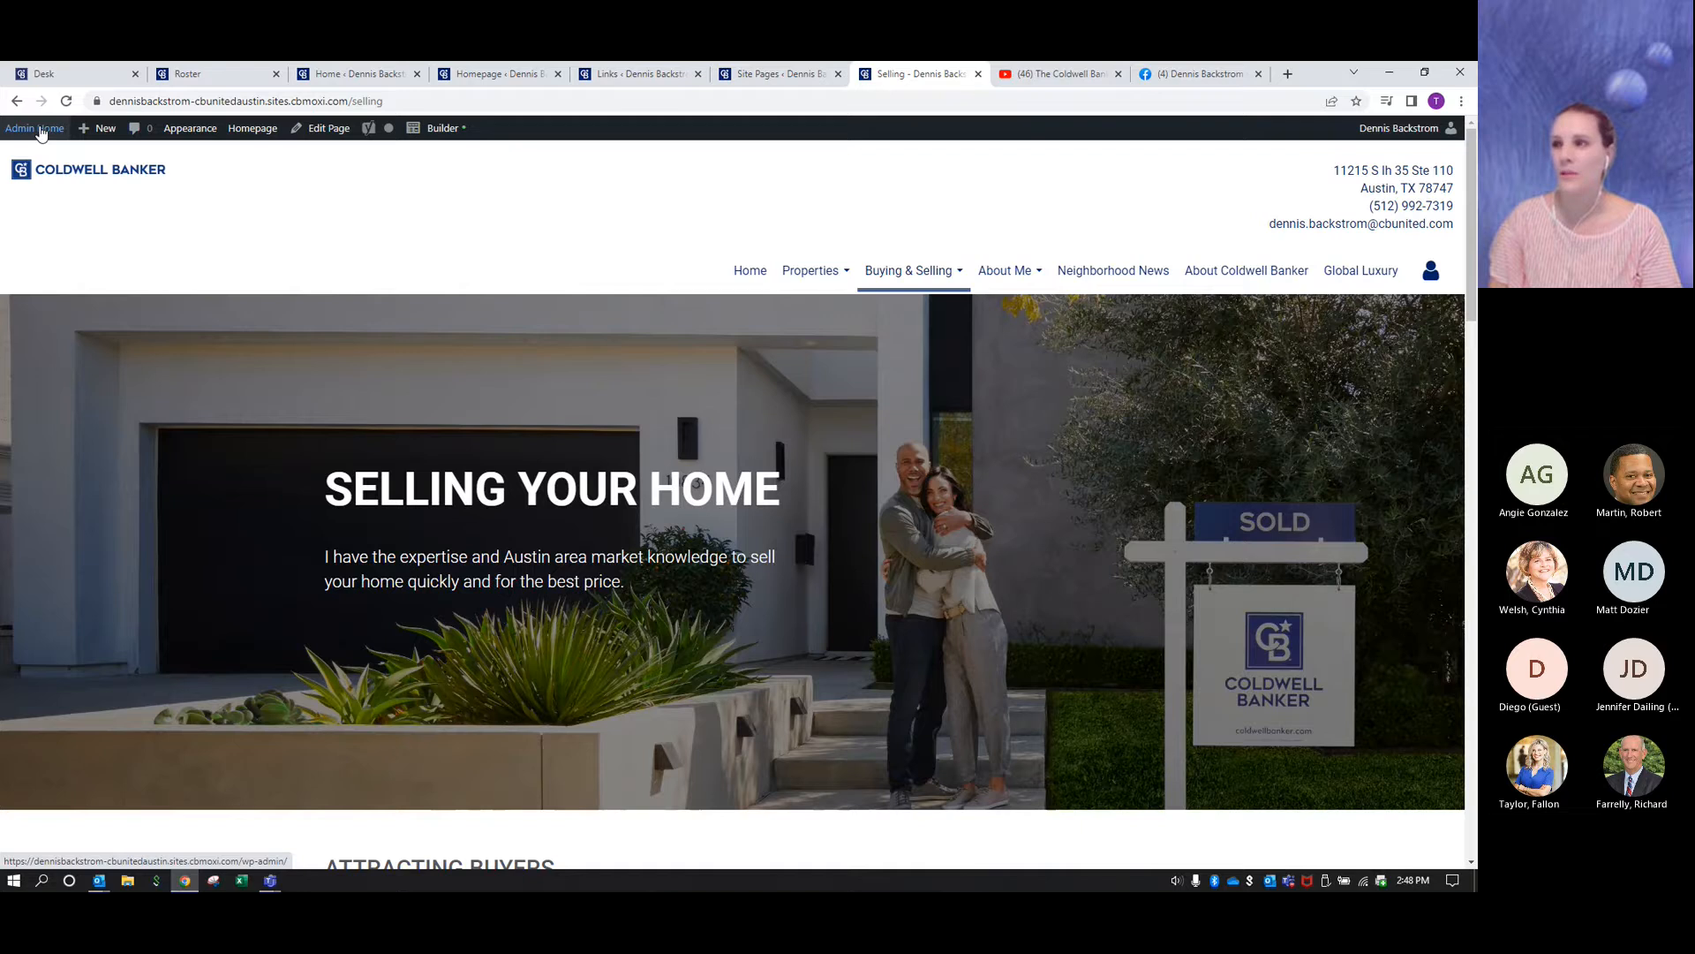
- Return to the admin site pages, add a new custom page titled "Buying" and save it as a draft
{"action": "left_click", "coordinate": [40, 134]}
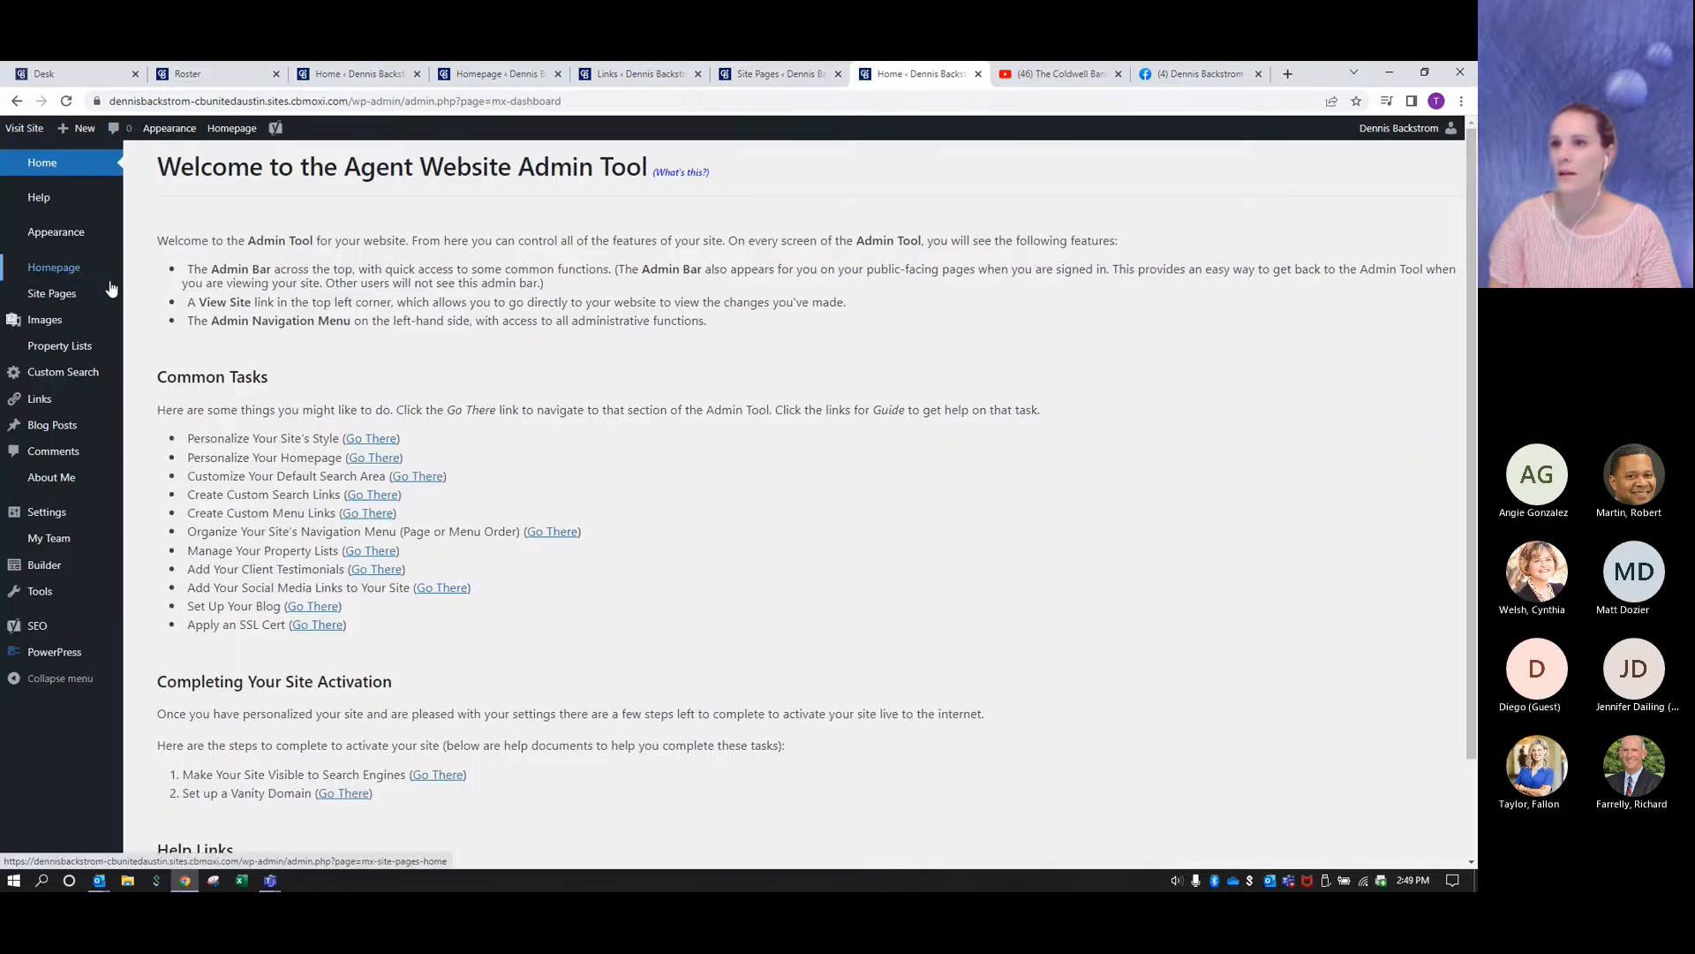
{"action": "mouse_move", "coordinate": [62, 300]}
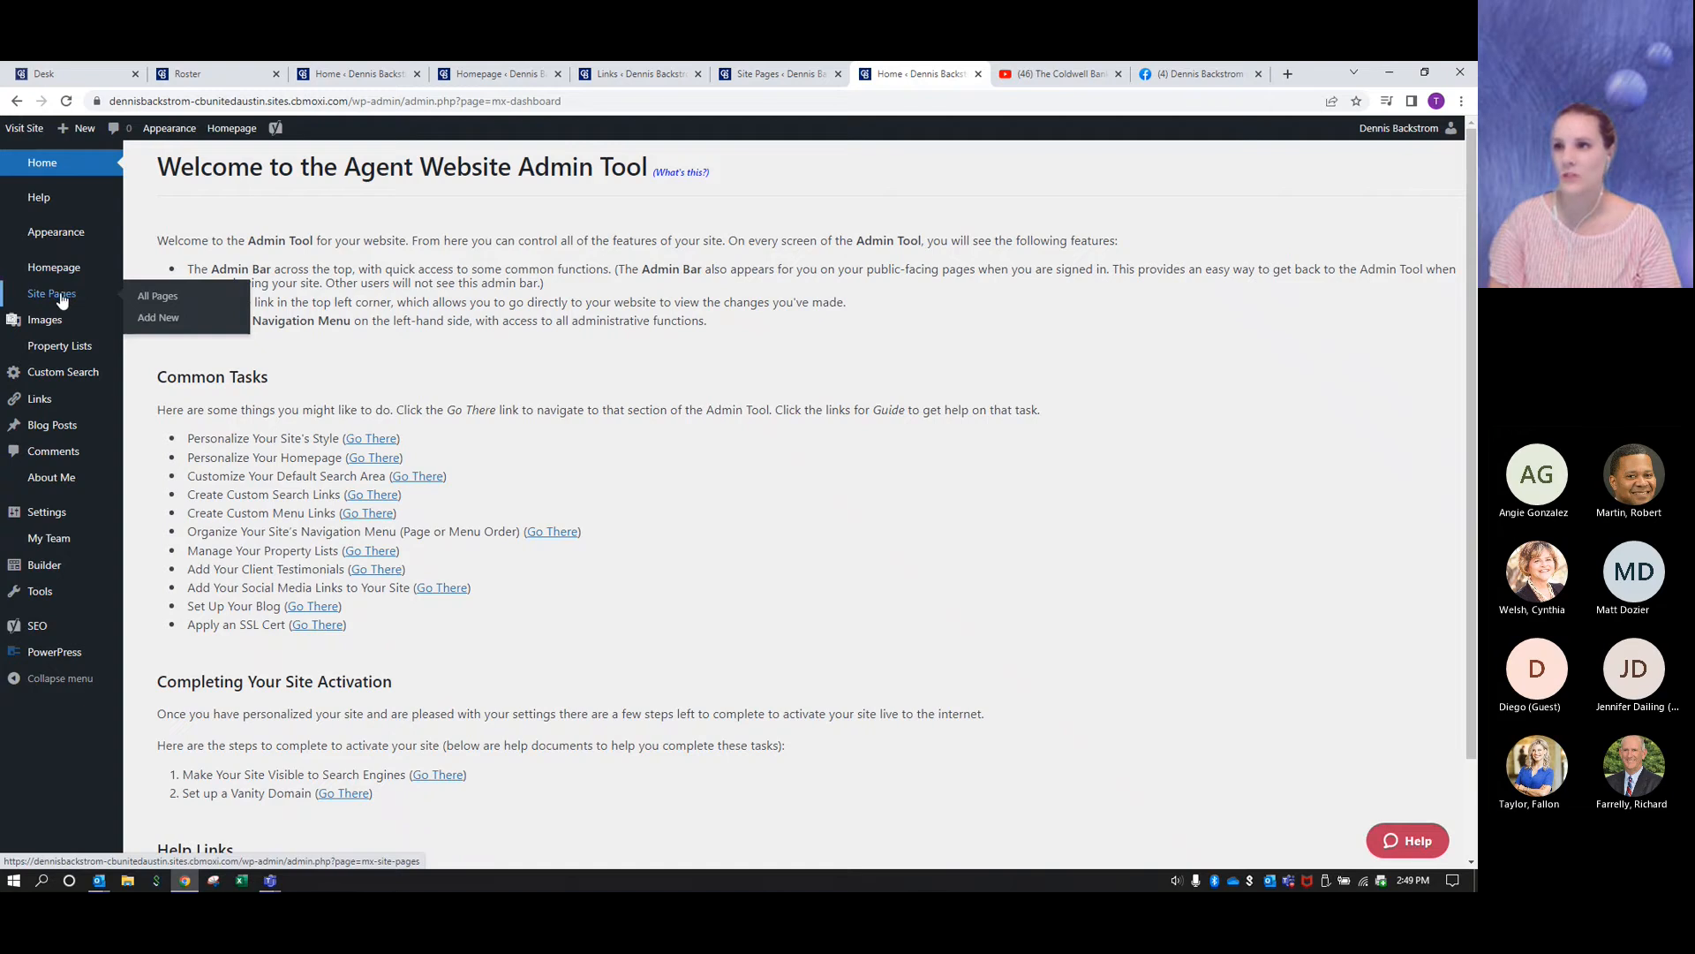
{"action": "left_click", "coordinate": [62, 301]}
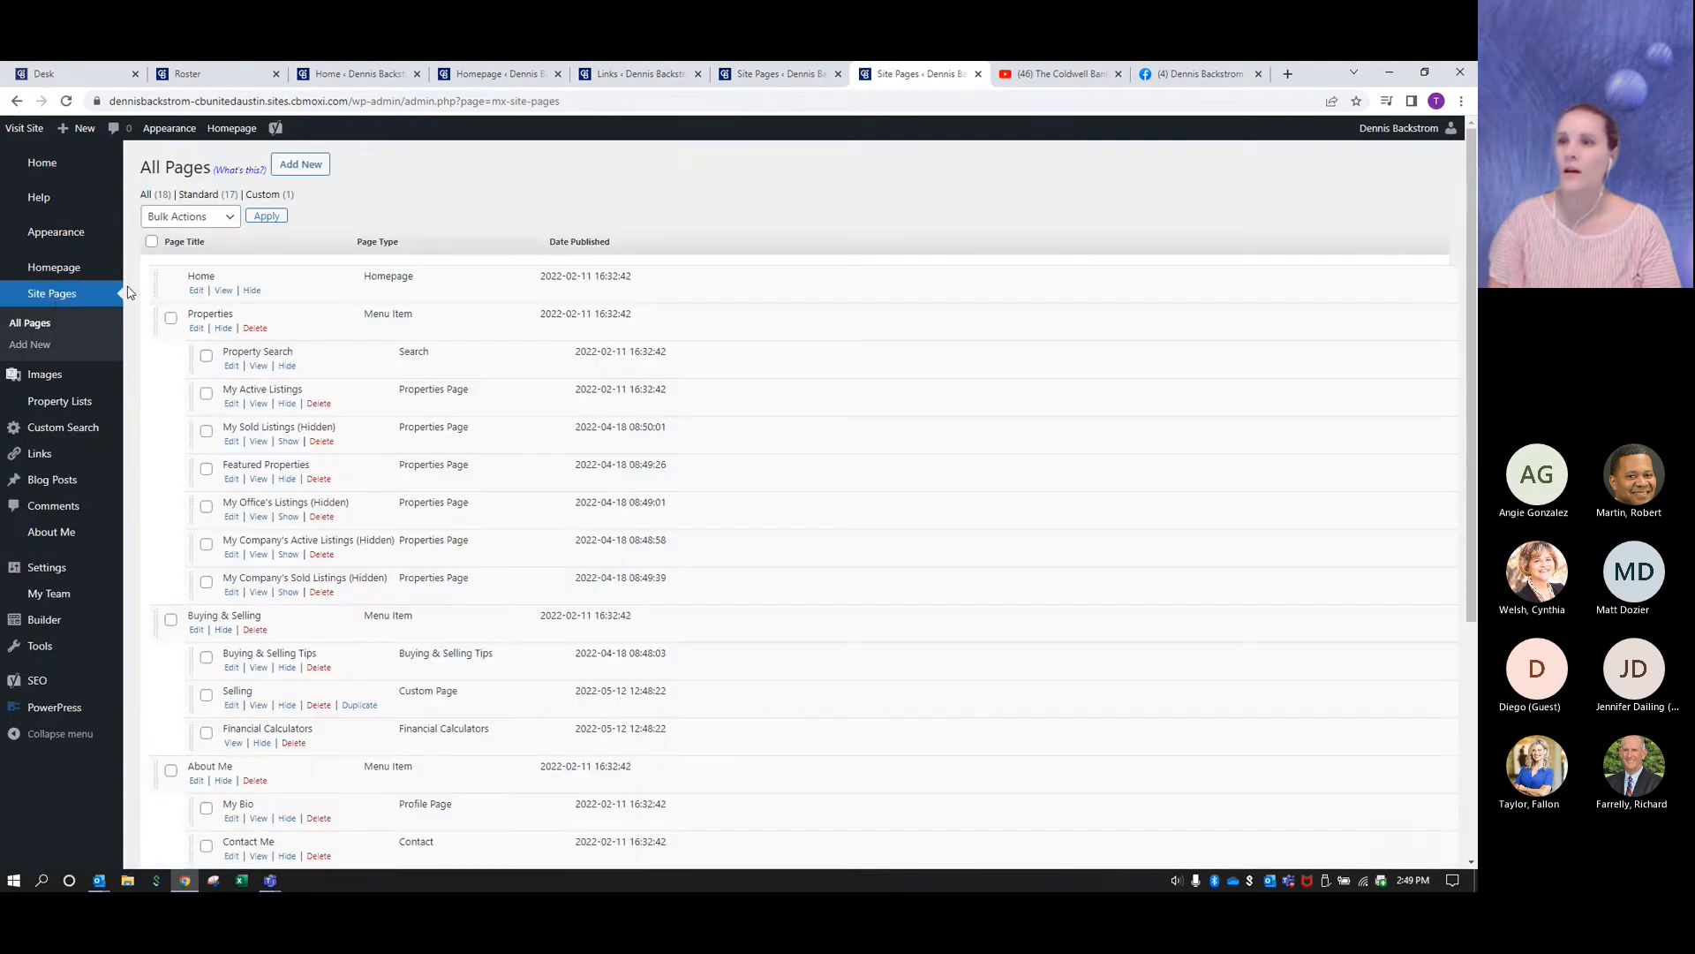
{"action": "left_click", "coordinate": [308, 171]}
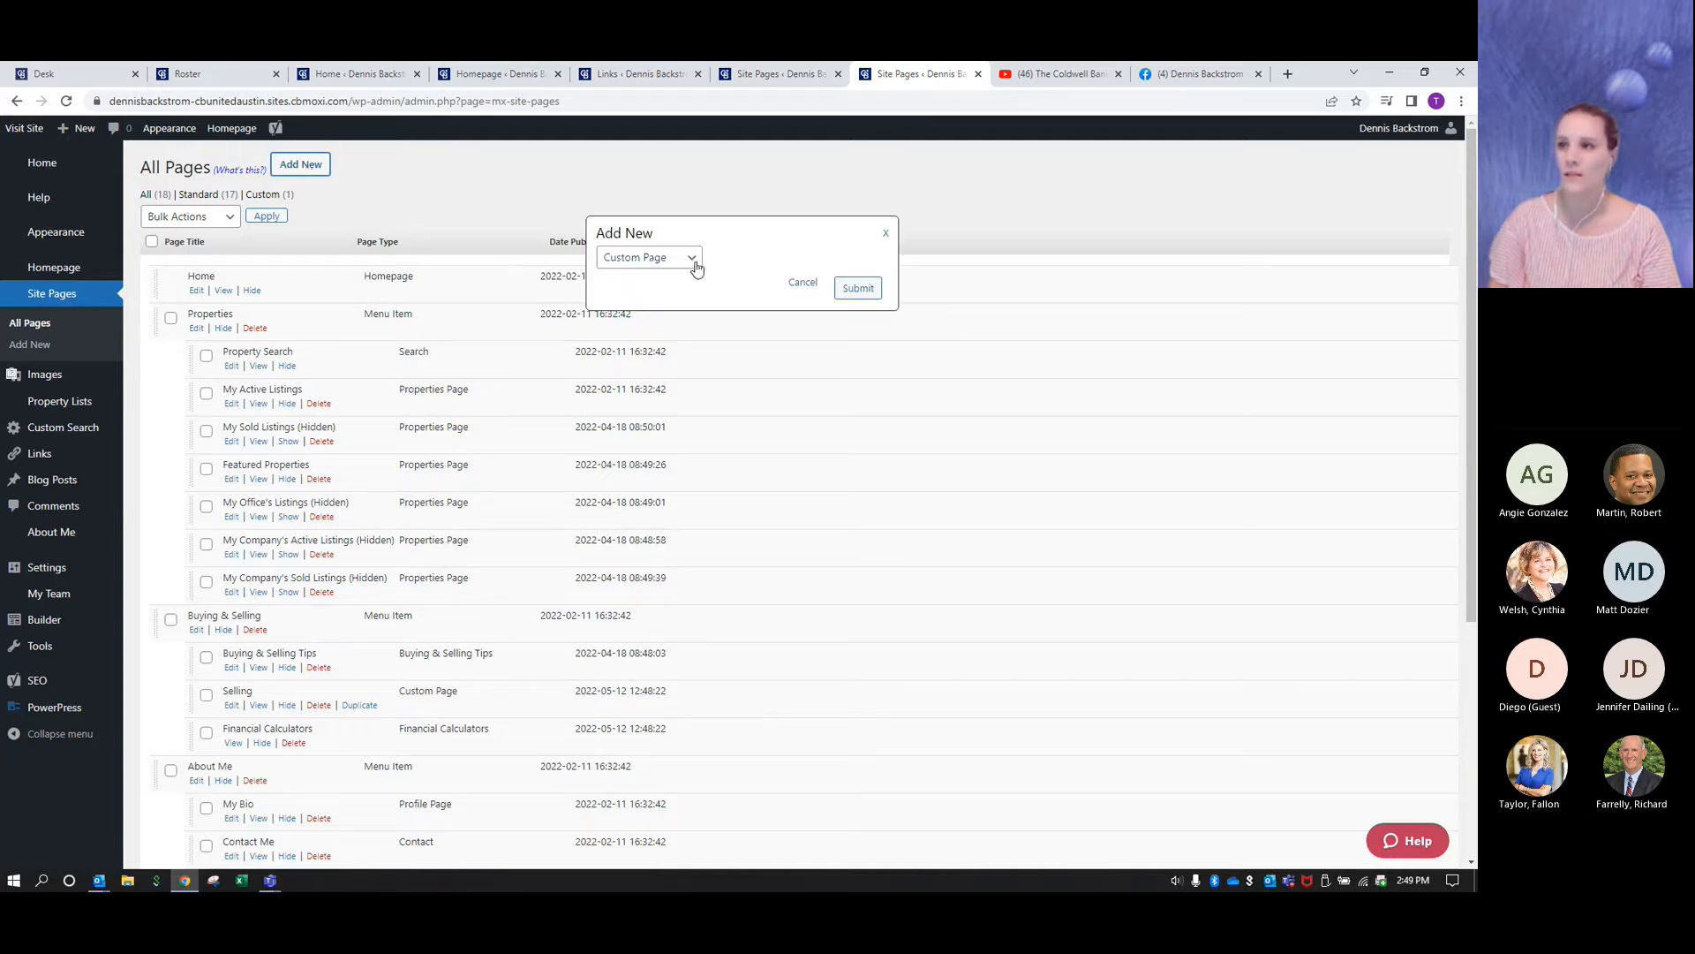
{"action": "left_click", "coordinate": [856, 292]}
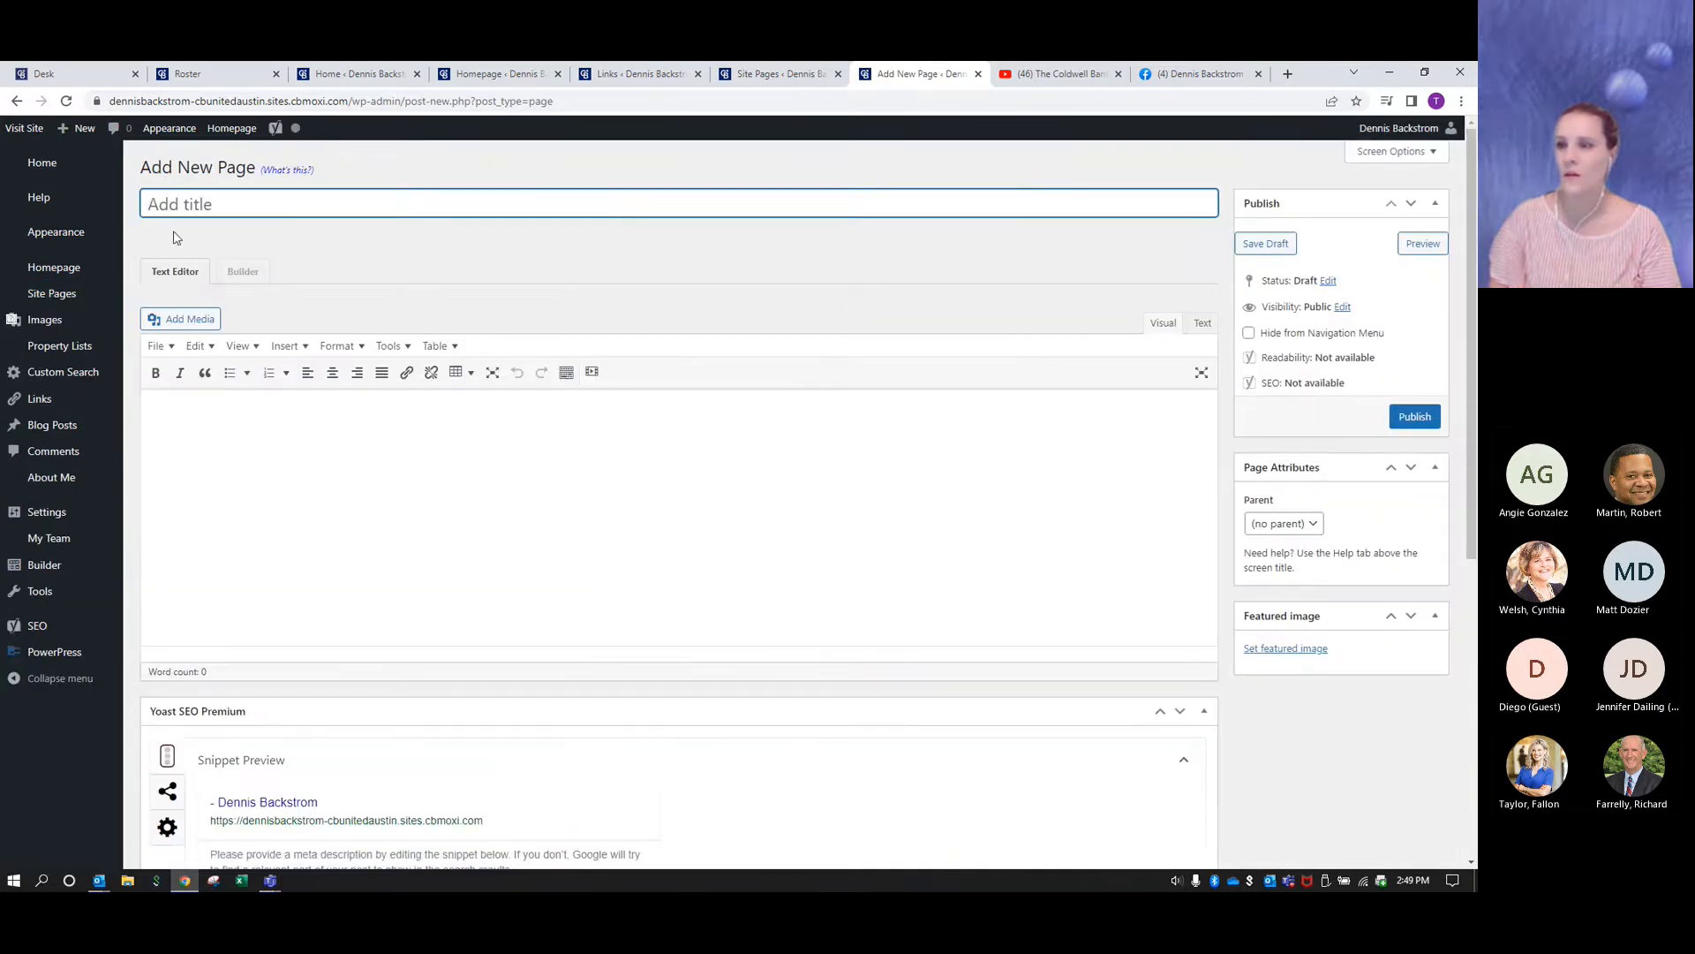
{"action": "type", "text": "Buying"}
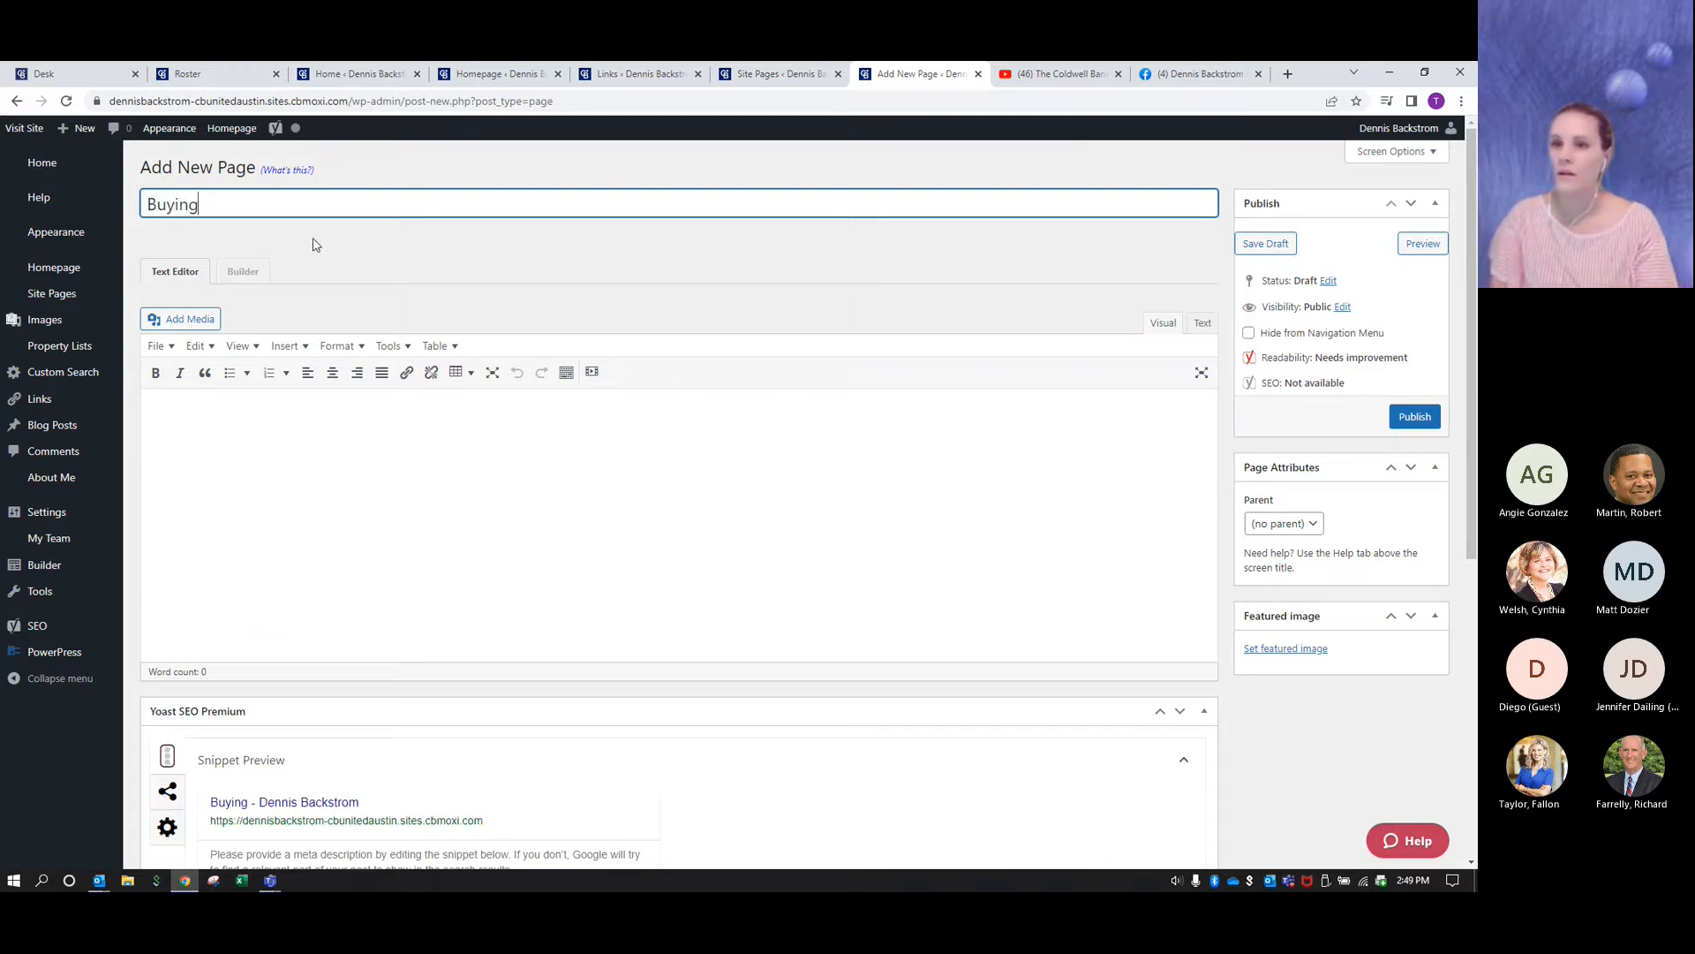
{"action": "left_click", "coordinate": [1264, 247]}
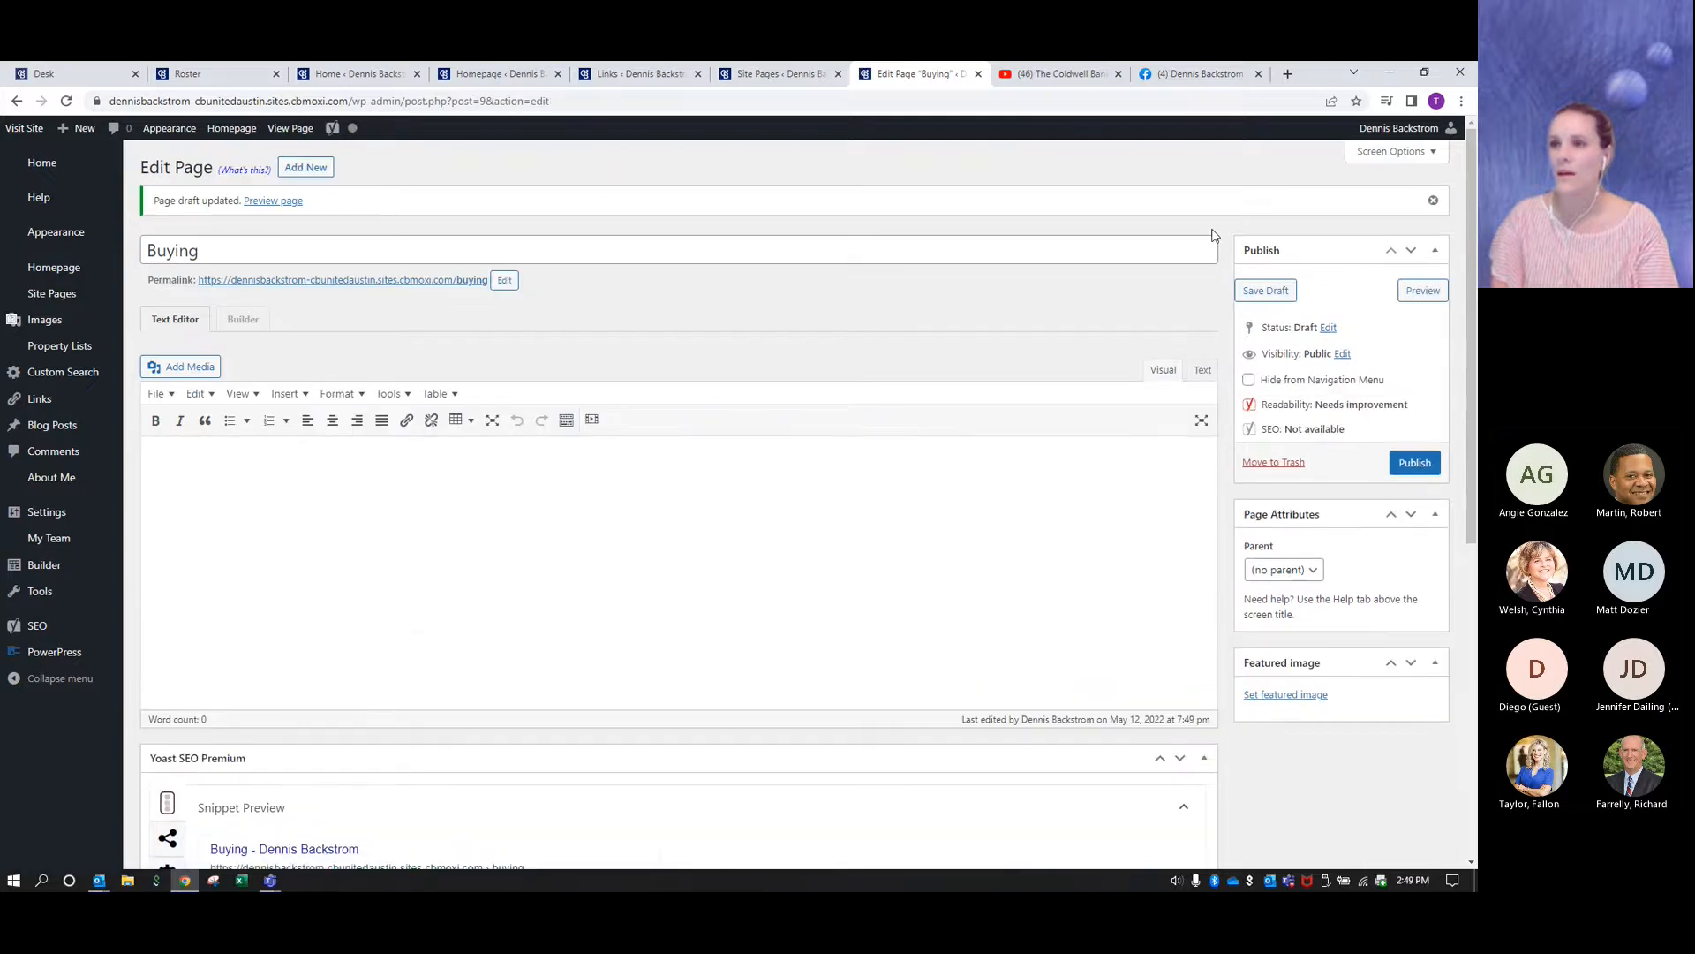
- Open the Buying page in the Builder and apply the Buying a Home template from the Brand Templates group
{"action": "left_click", "coordinate": [243, 320]}
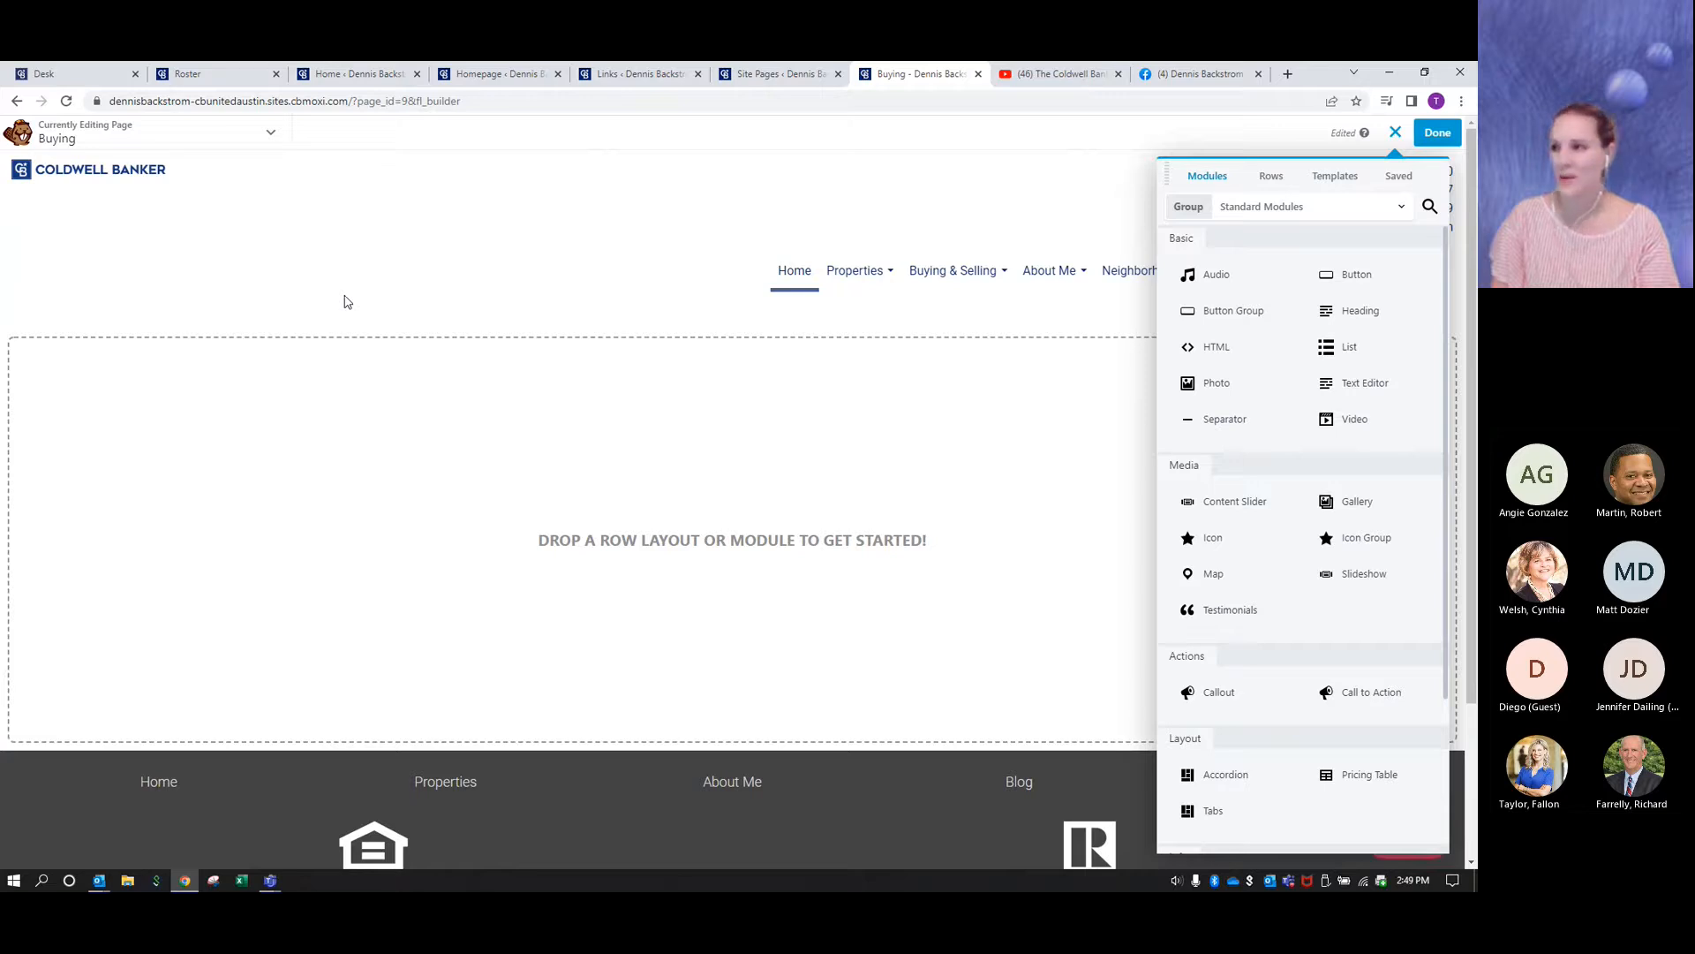
{"action": "left_click", "coordinate": [1349, 181]}
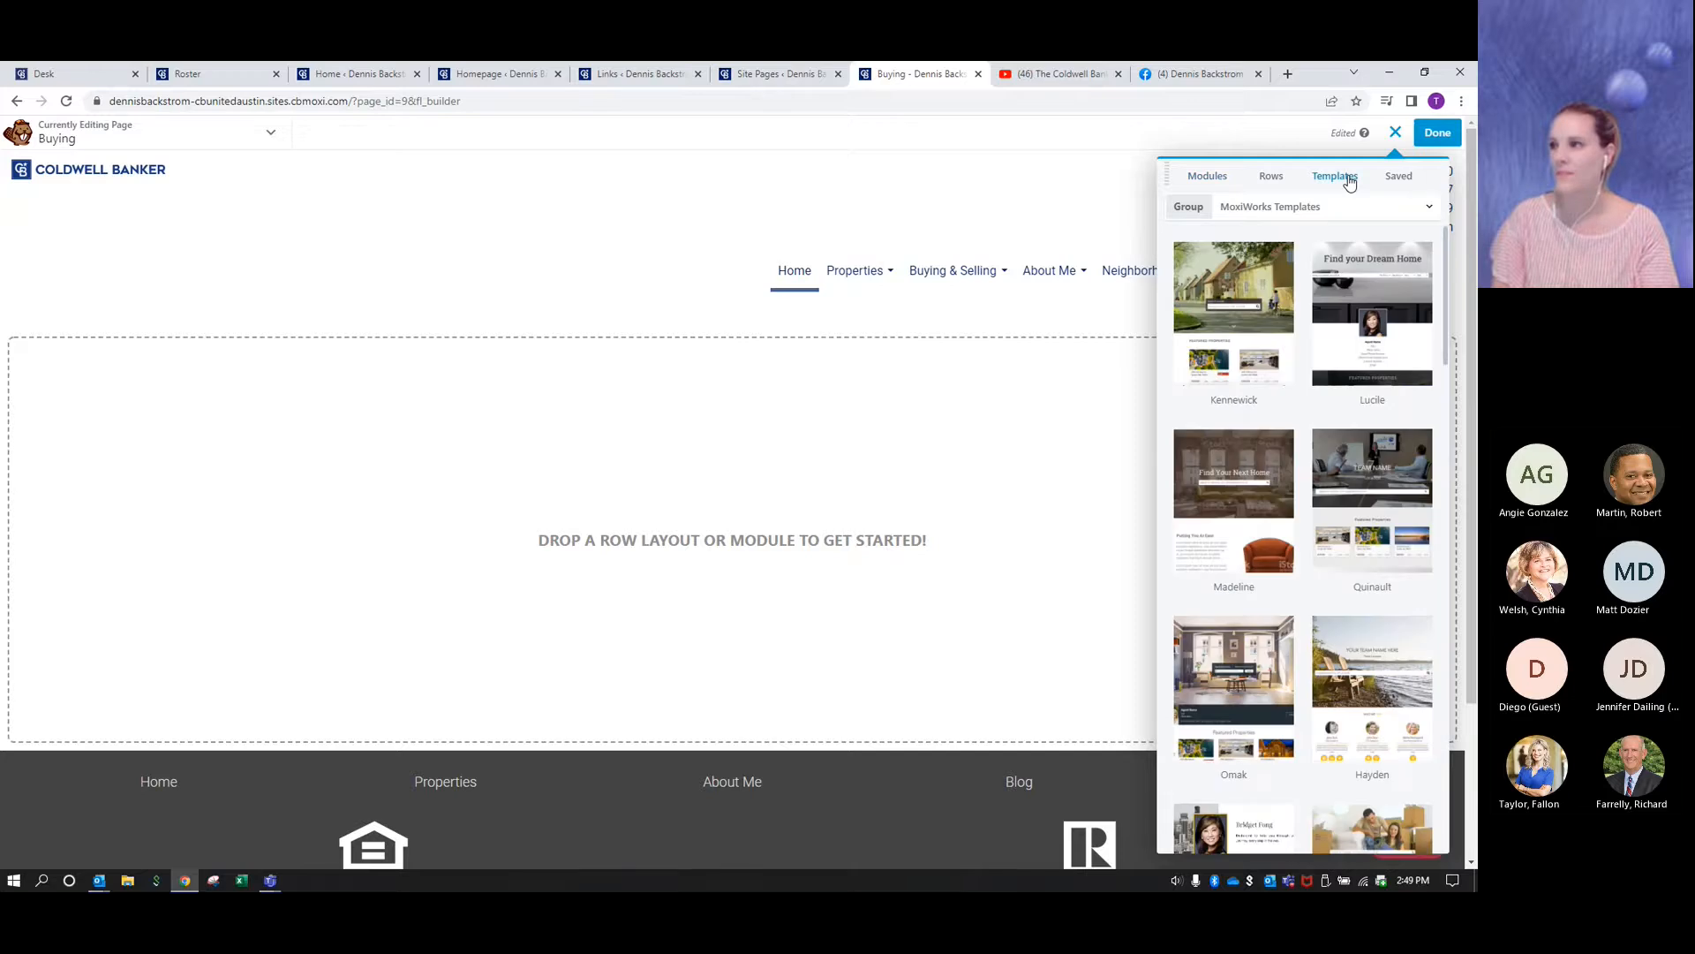
{"action": "left_click", "coordinate": [1430, 209]}
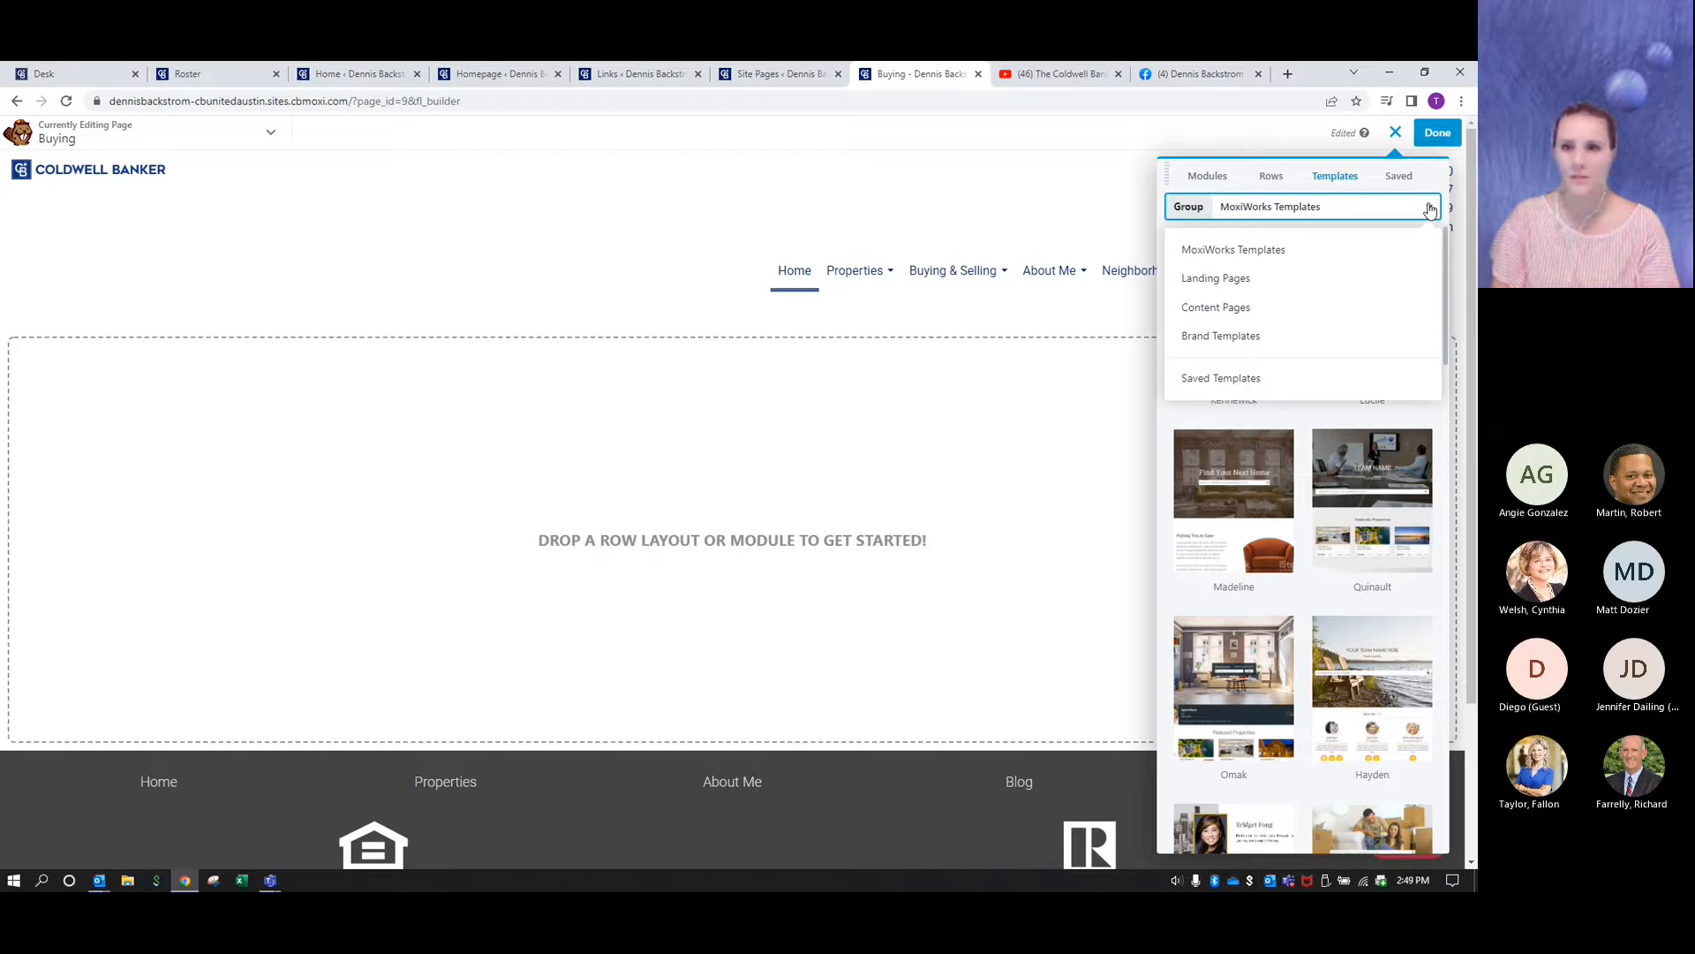
{"action": "left_click", "coordinate": [1245, 340]}
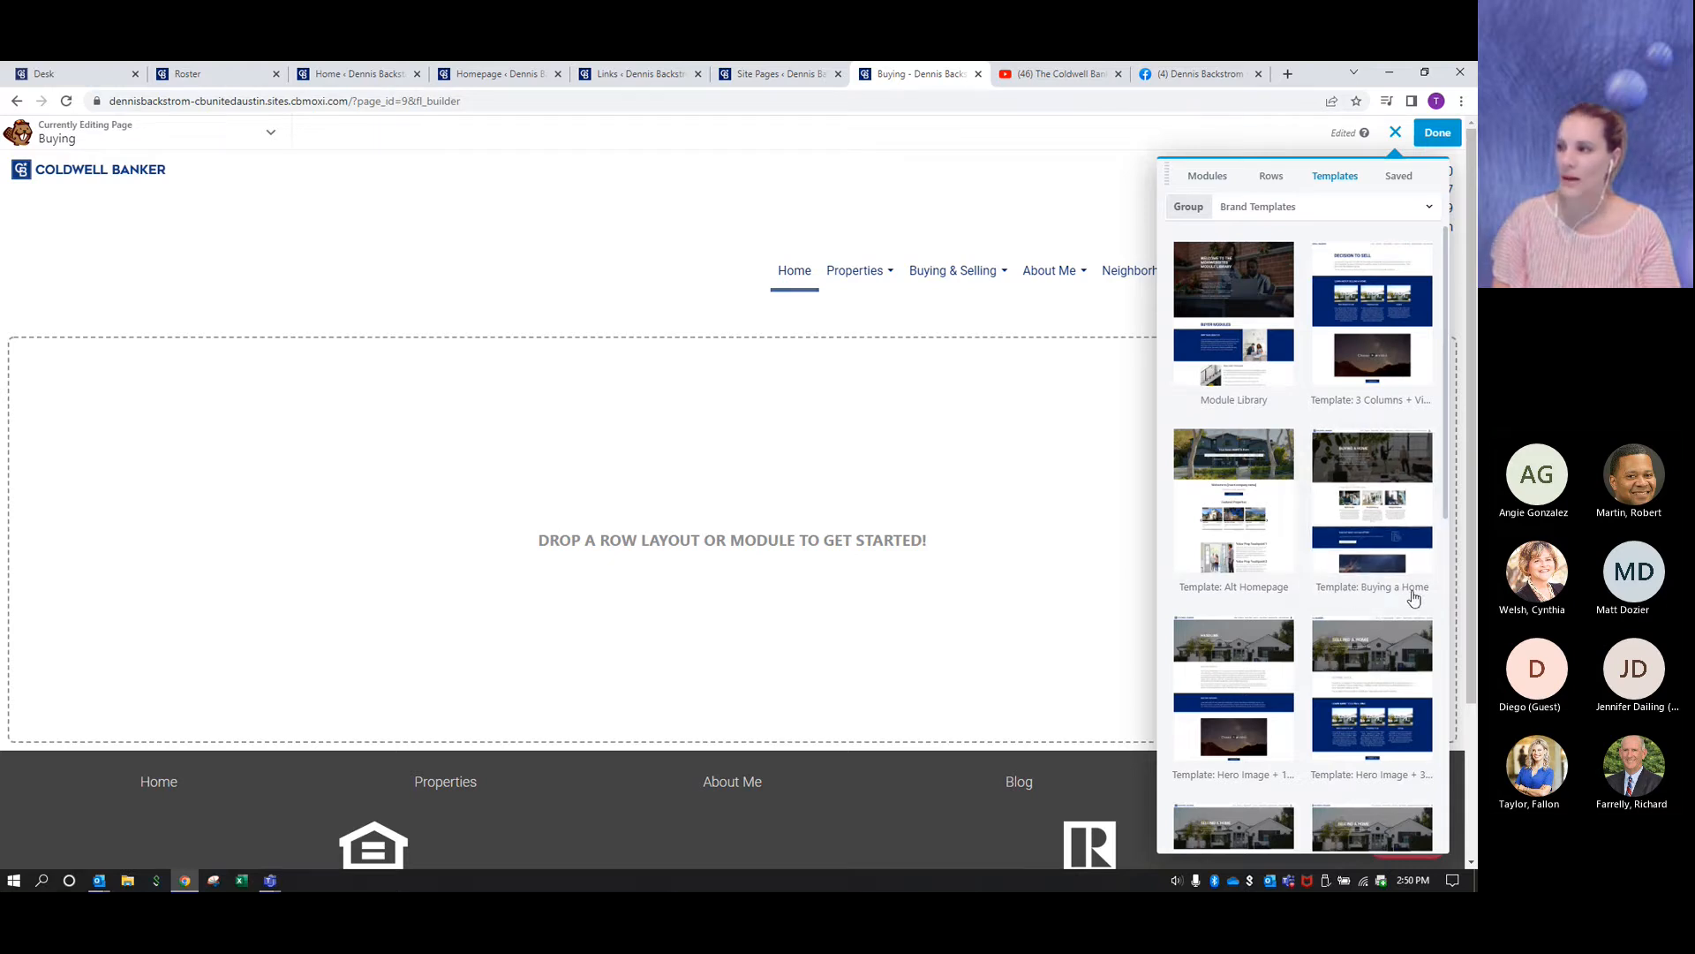
{"action": "left_click", "coordinate": [1383, 504]}
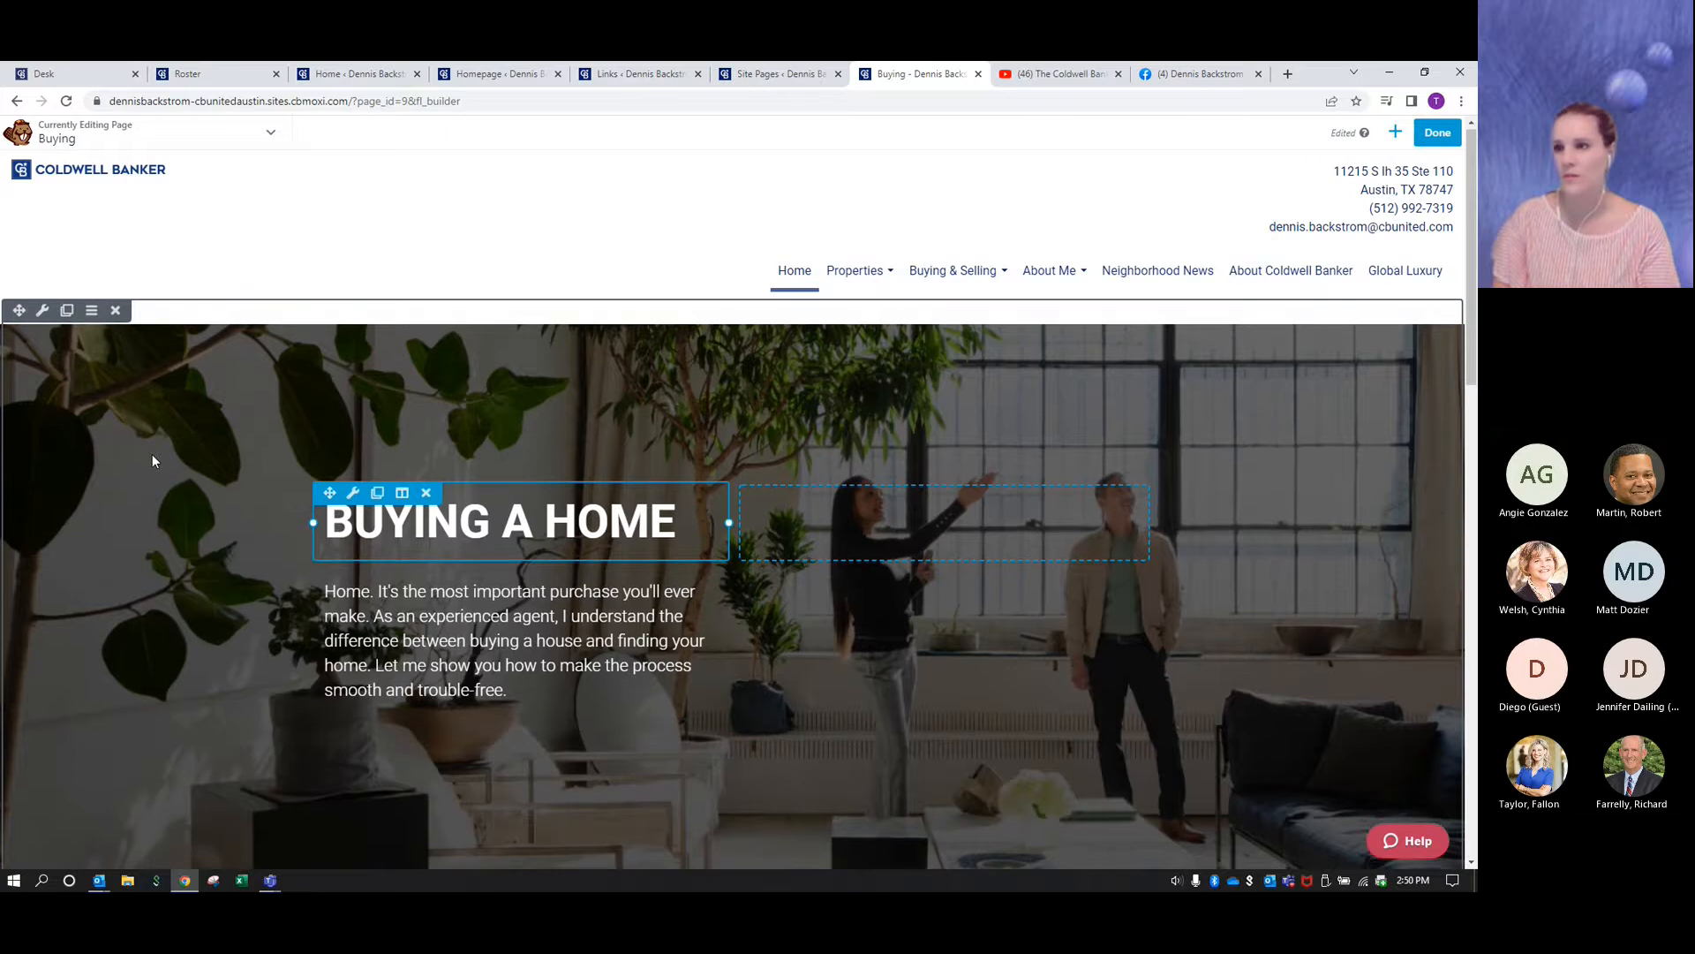
- Look through the Buying page's template content, finish editing and publish the page
{"action": "scroll", "coordinate": [152, 460], "scroll_direction": "down", "scroll_amount": 6}
{"action": "scroll", "coordinate": [152, 460], "scroll_direction": "down", "scroll_amount": 7}
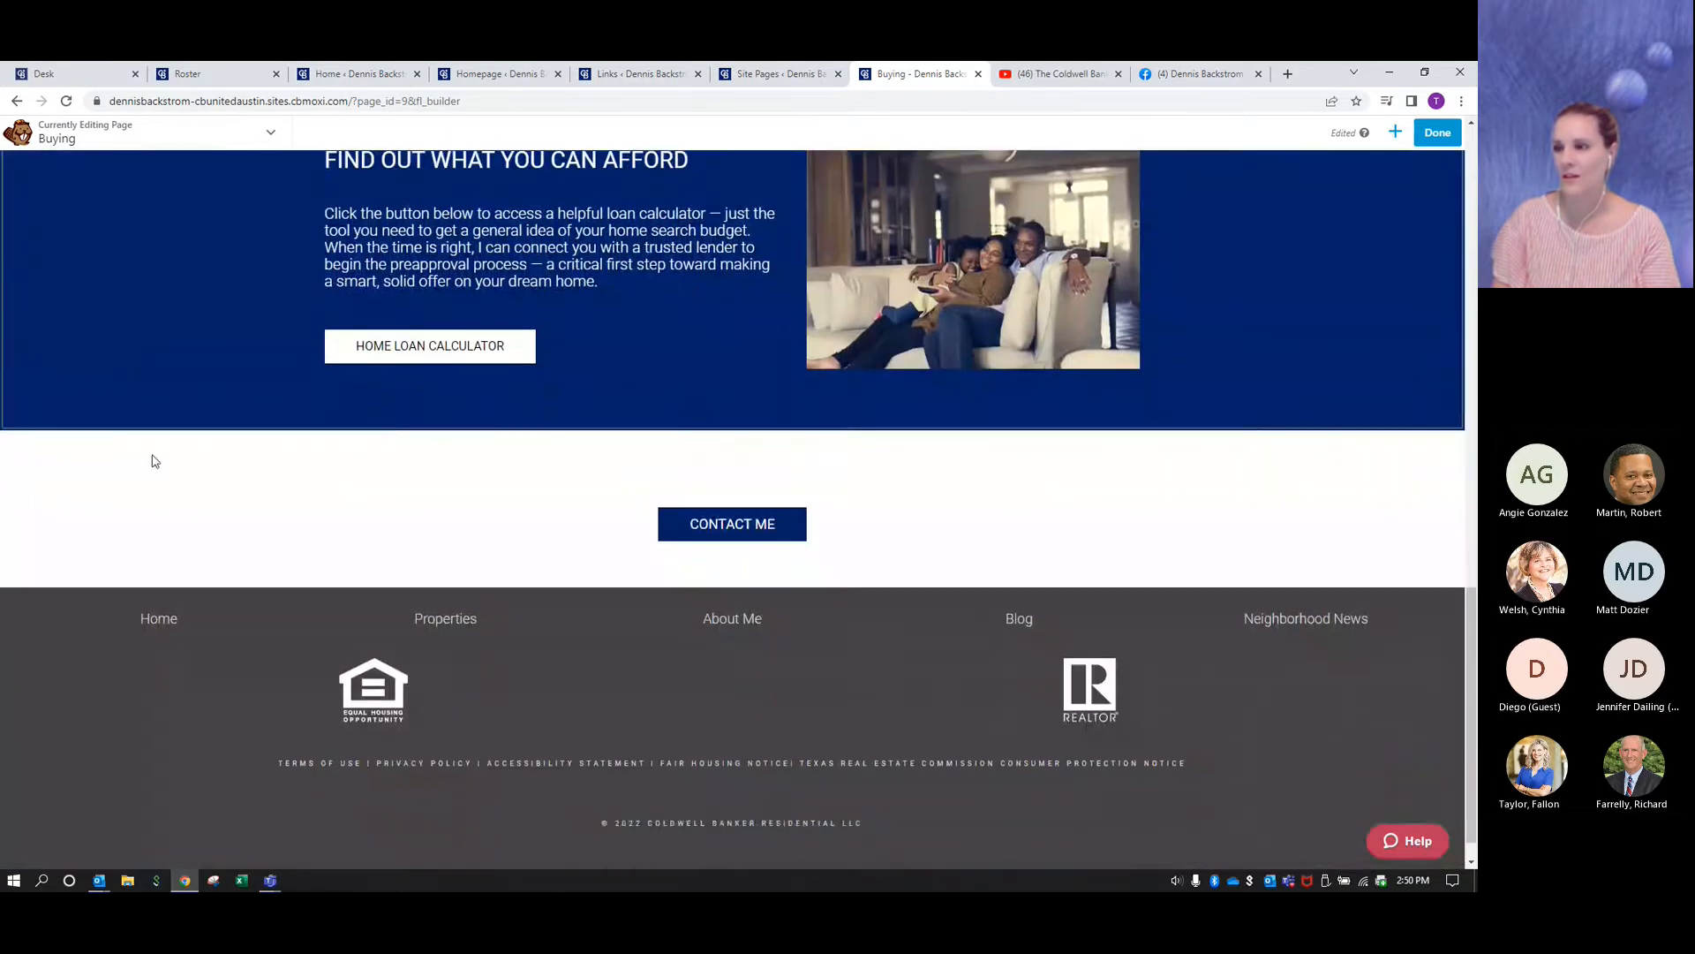
{"action": "scroll", "coordinate": [161, 465], "scroll_direction": "up", "scroll_amount": 8}
{"action": "scroll", "coordinate": [162, 464], "scroll_direction": "up", "scroll_amount": 5}
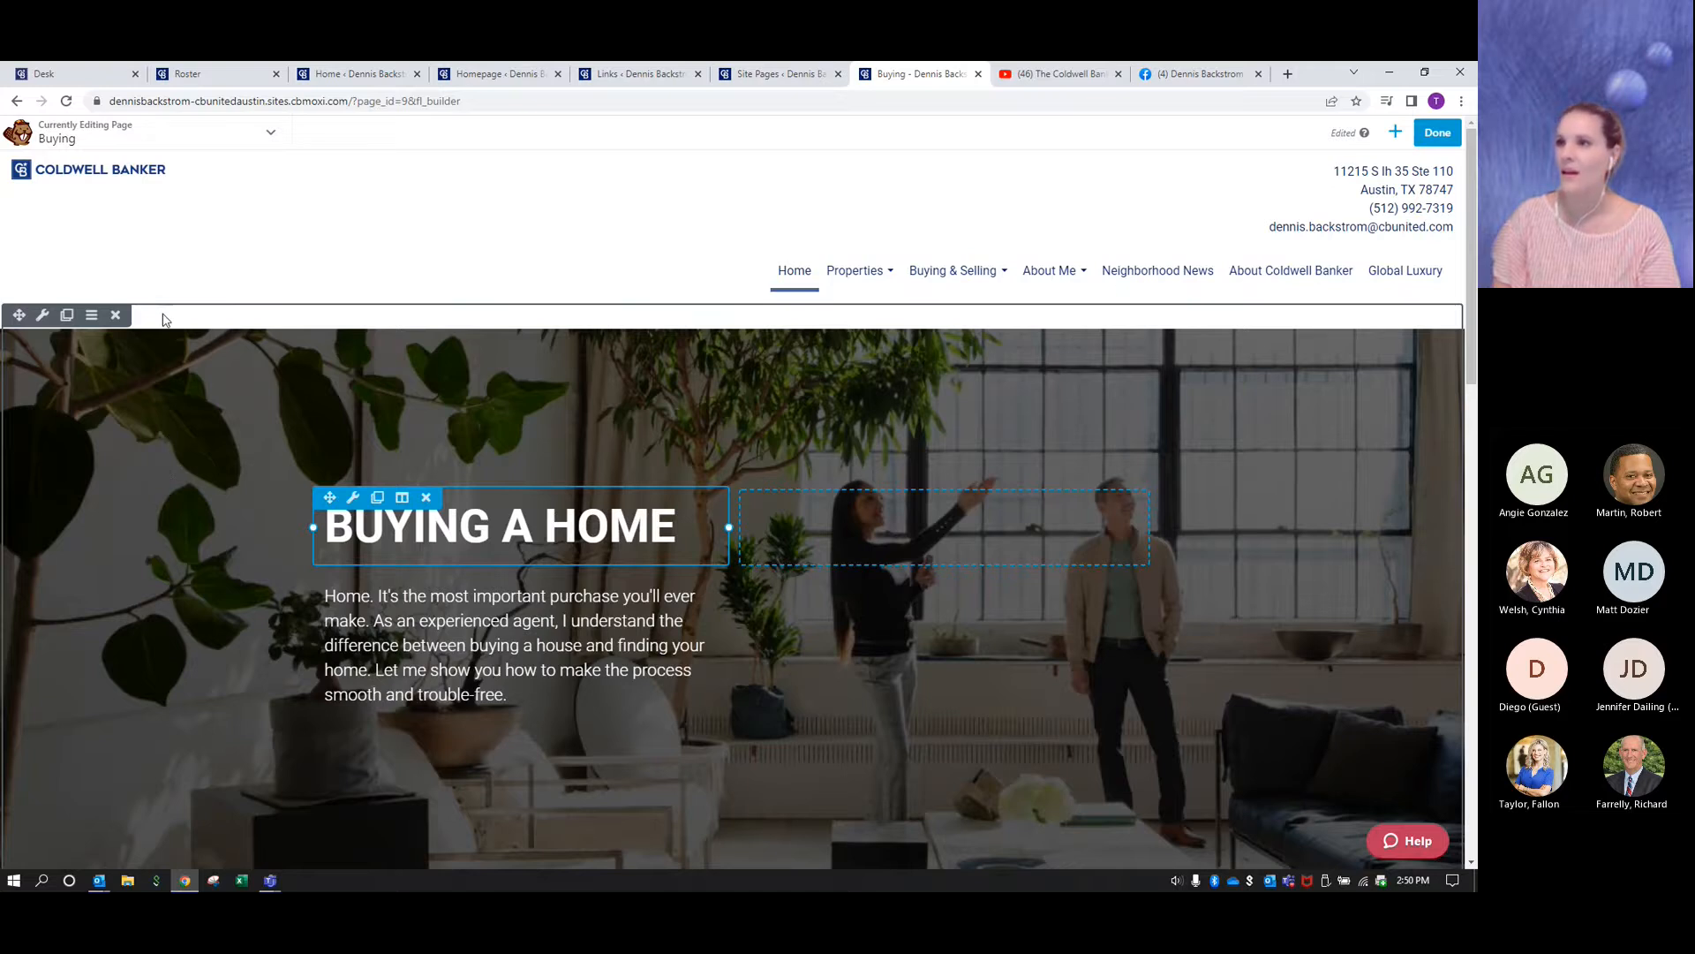
{"action": "left_click", "coordinate": [1438, 134]}
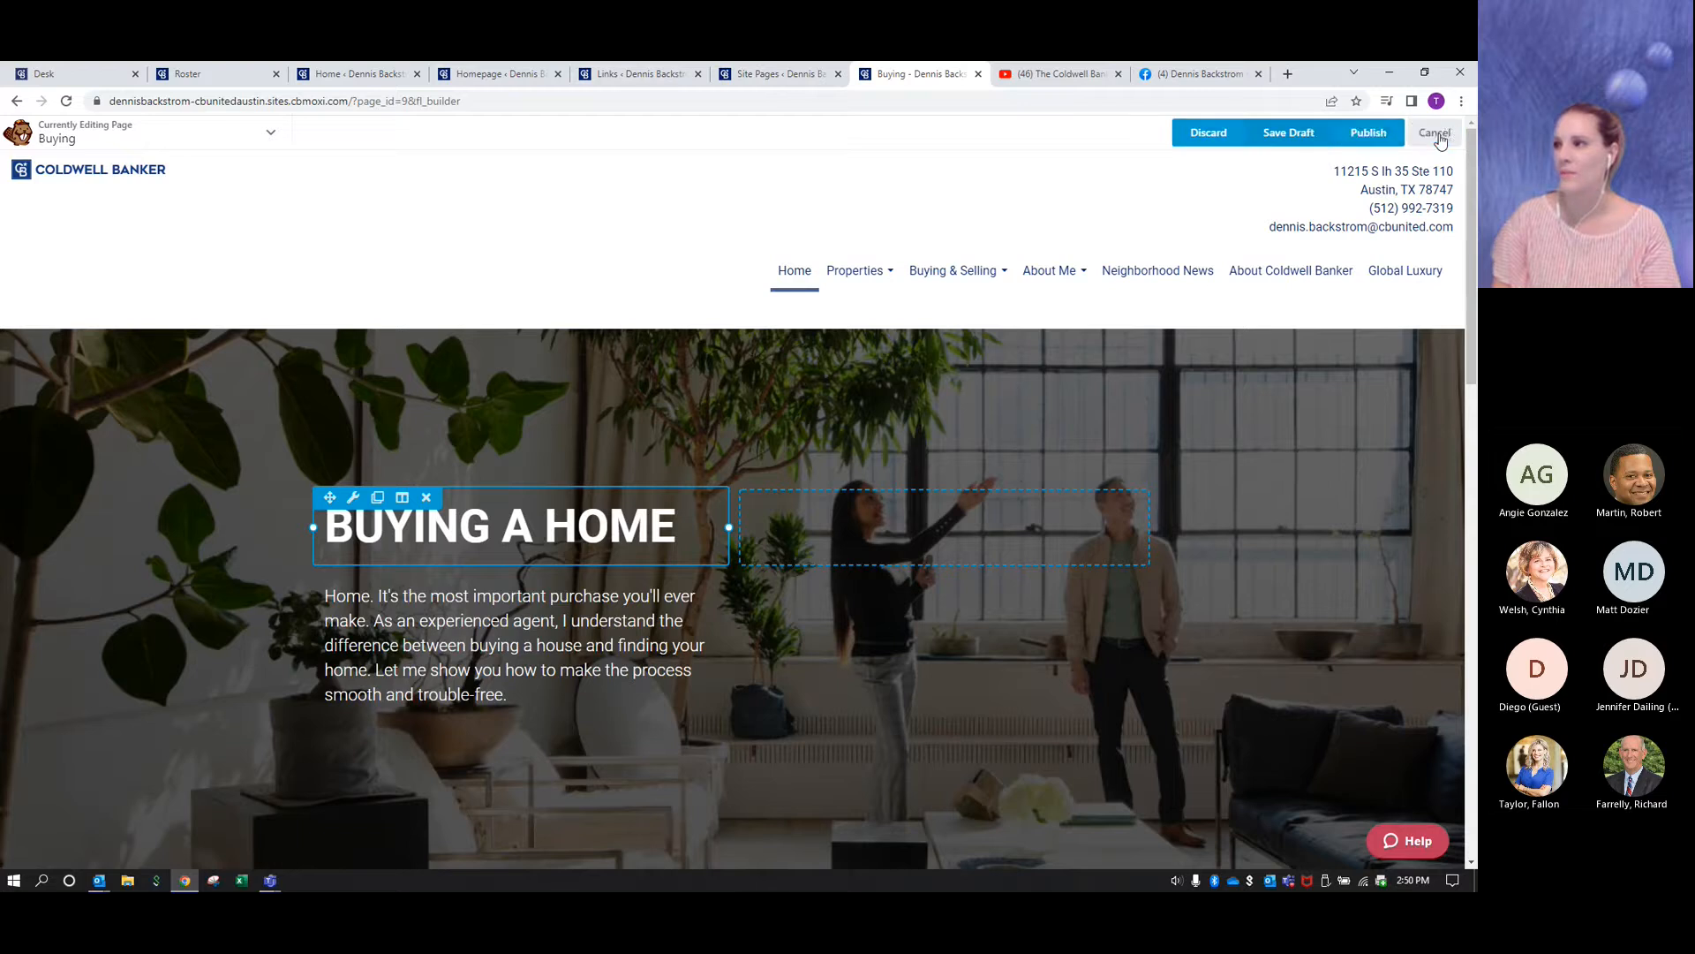
{"action": "left_click", "coordinate": [1367, 134]}
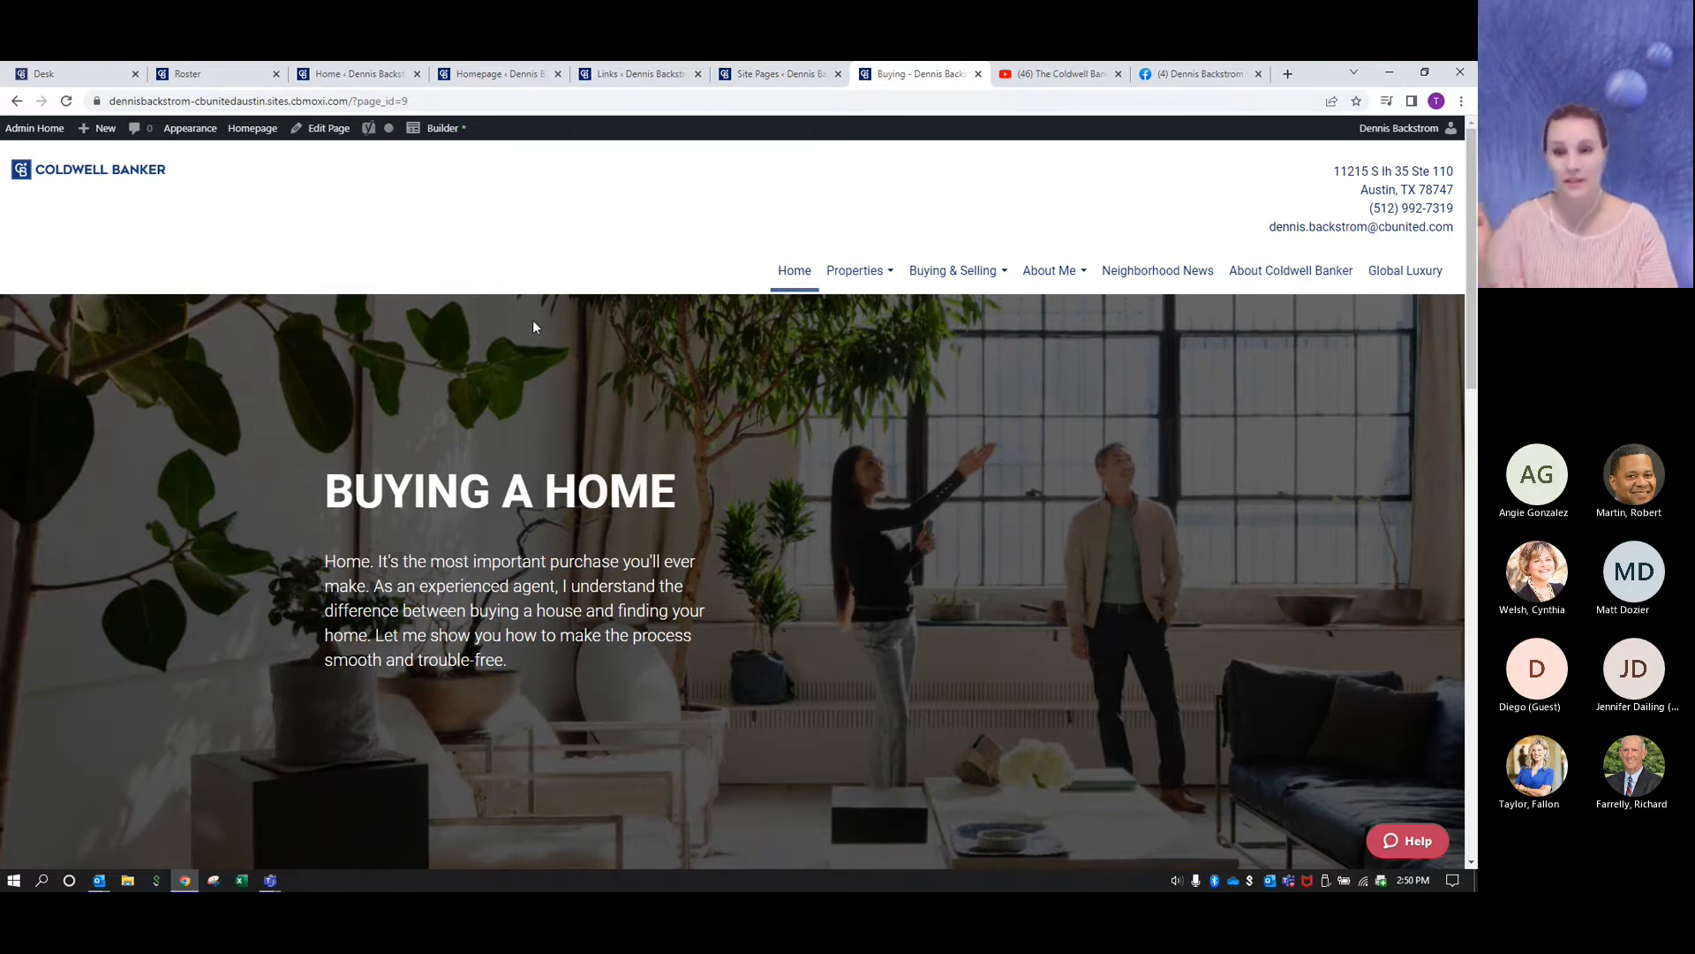
- Back in the admin site pages, nest the Buying page under Buying & Selling, between Selling and Financial Calculators, and publish the navigation
{"action": "left_click", "coordinate": [34, 131]}
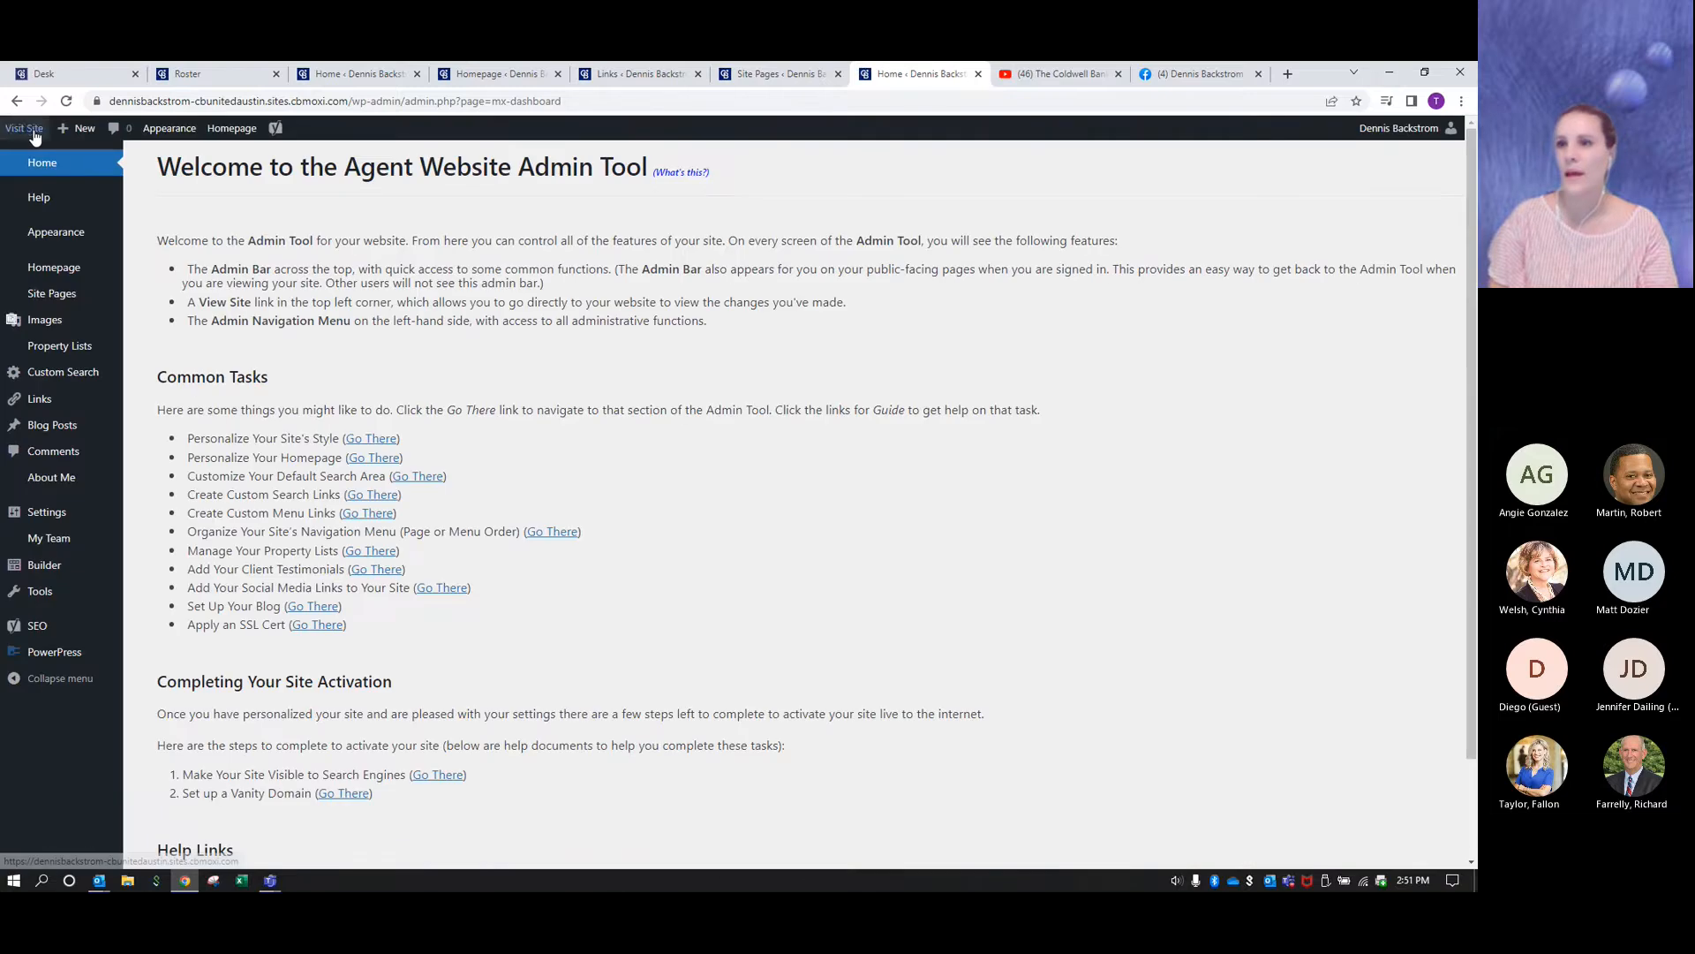
{"action": "mouse_move", "coordinate": [91, 248]}
{"action": "mouse_move", "coordinate": [59, 300]}
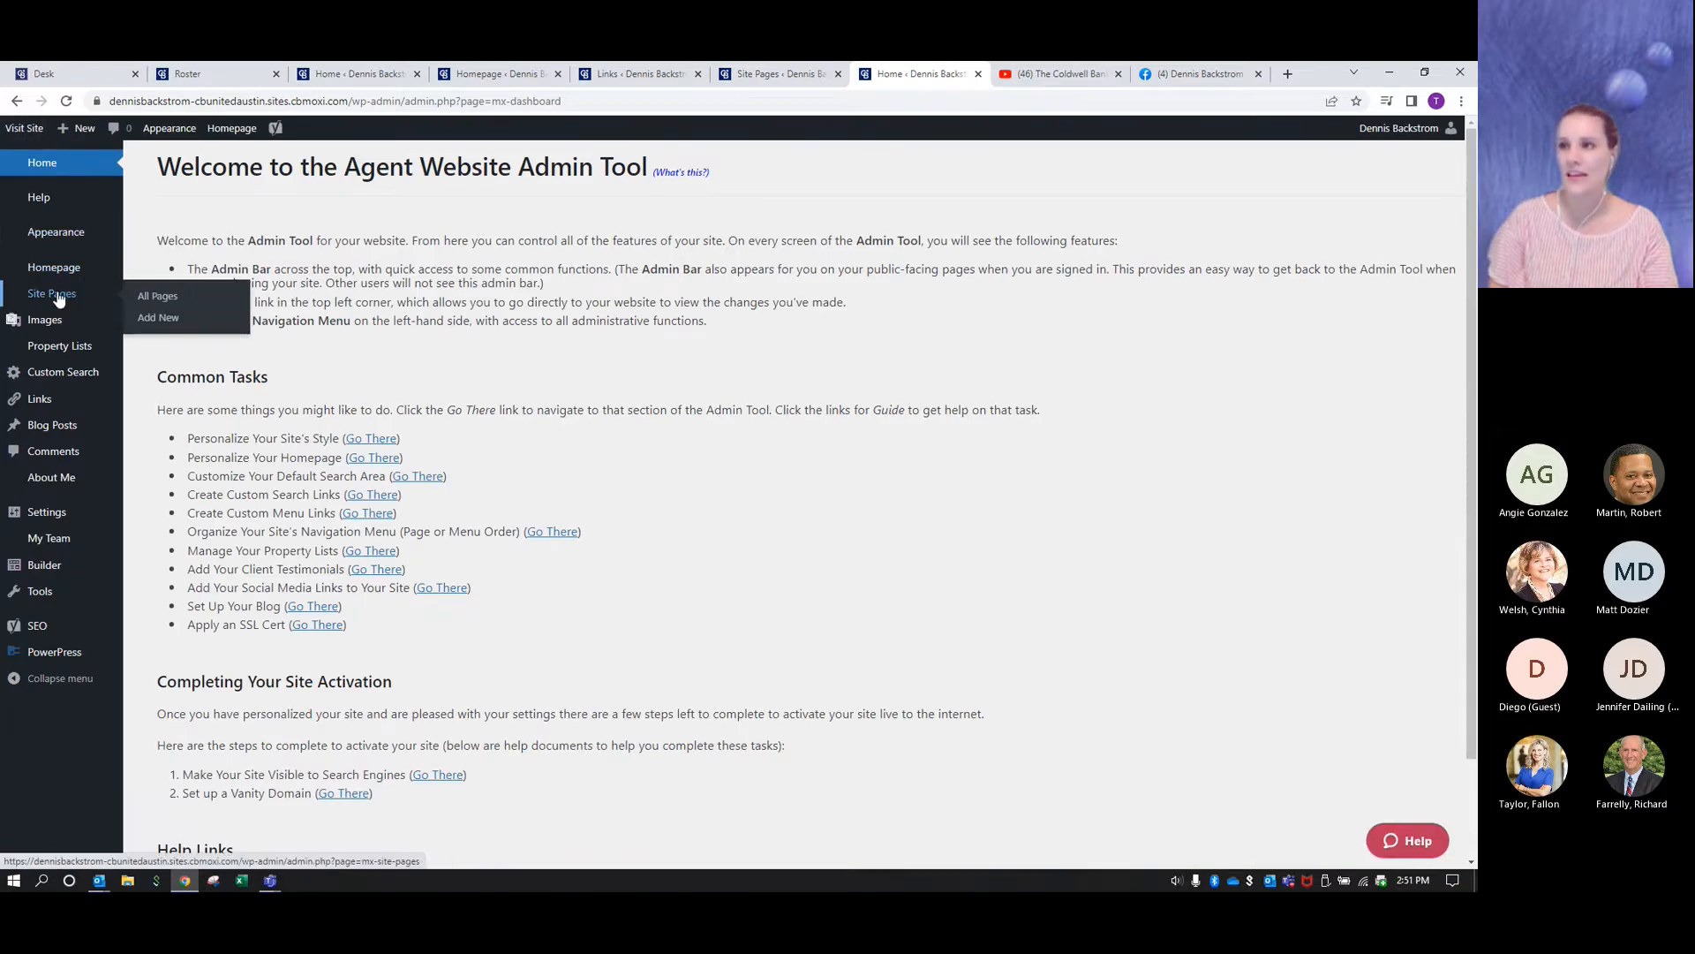
{"action": "left_click", "coordinate": [58, 299]}
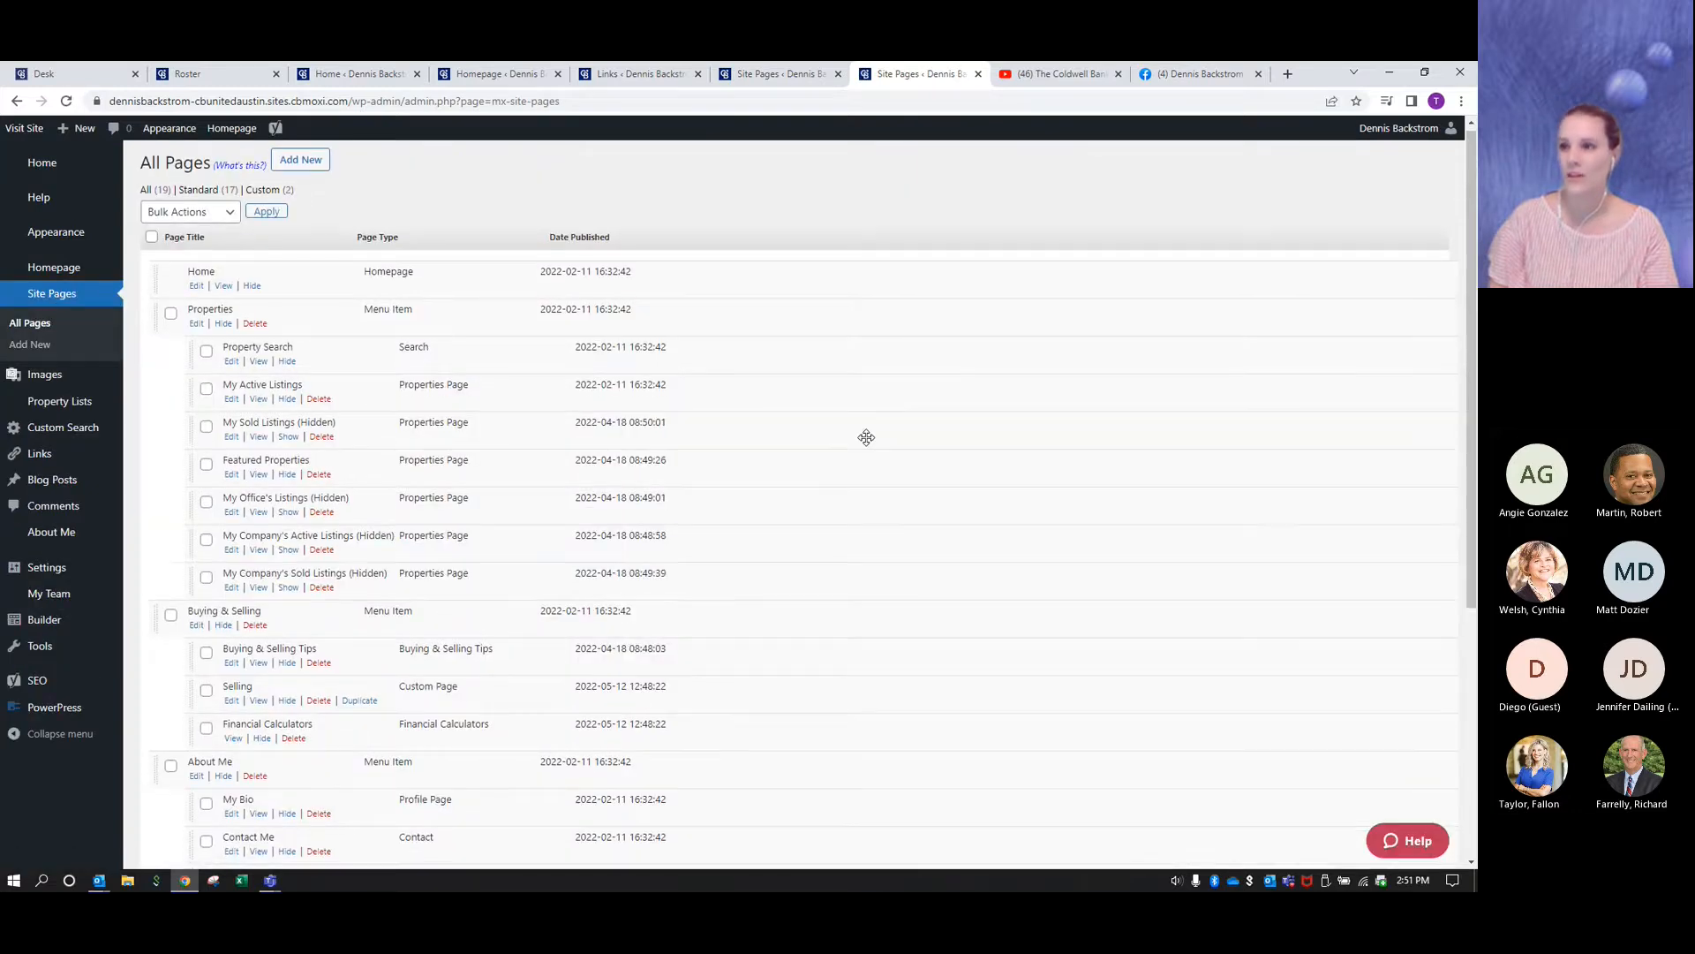
{"action": "scroll", "coordinate": [867, 436], "scroll_direction": "down", "scroll_amount": 5}
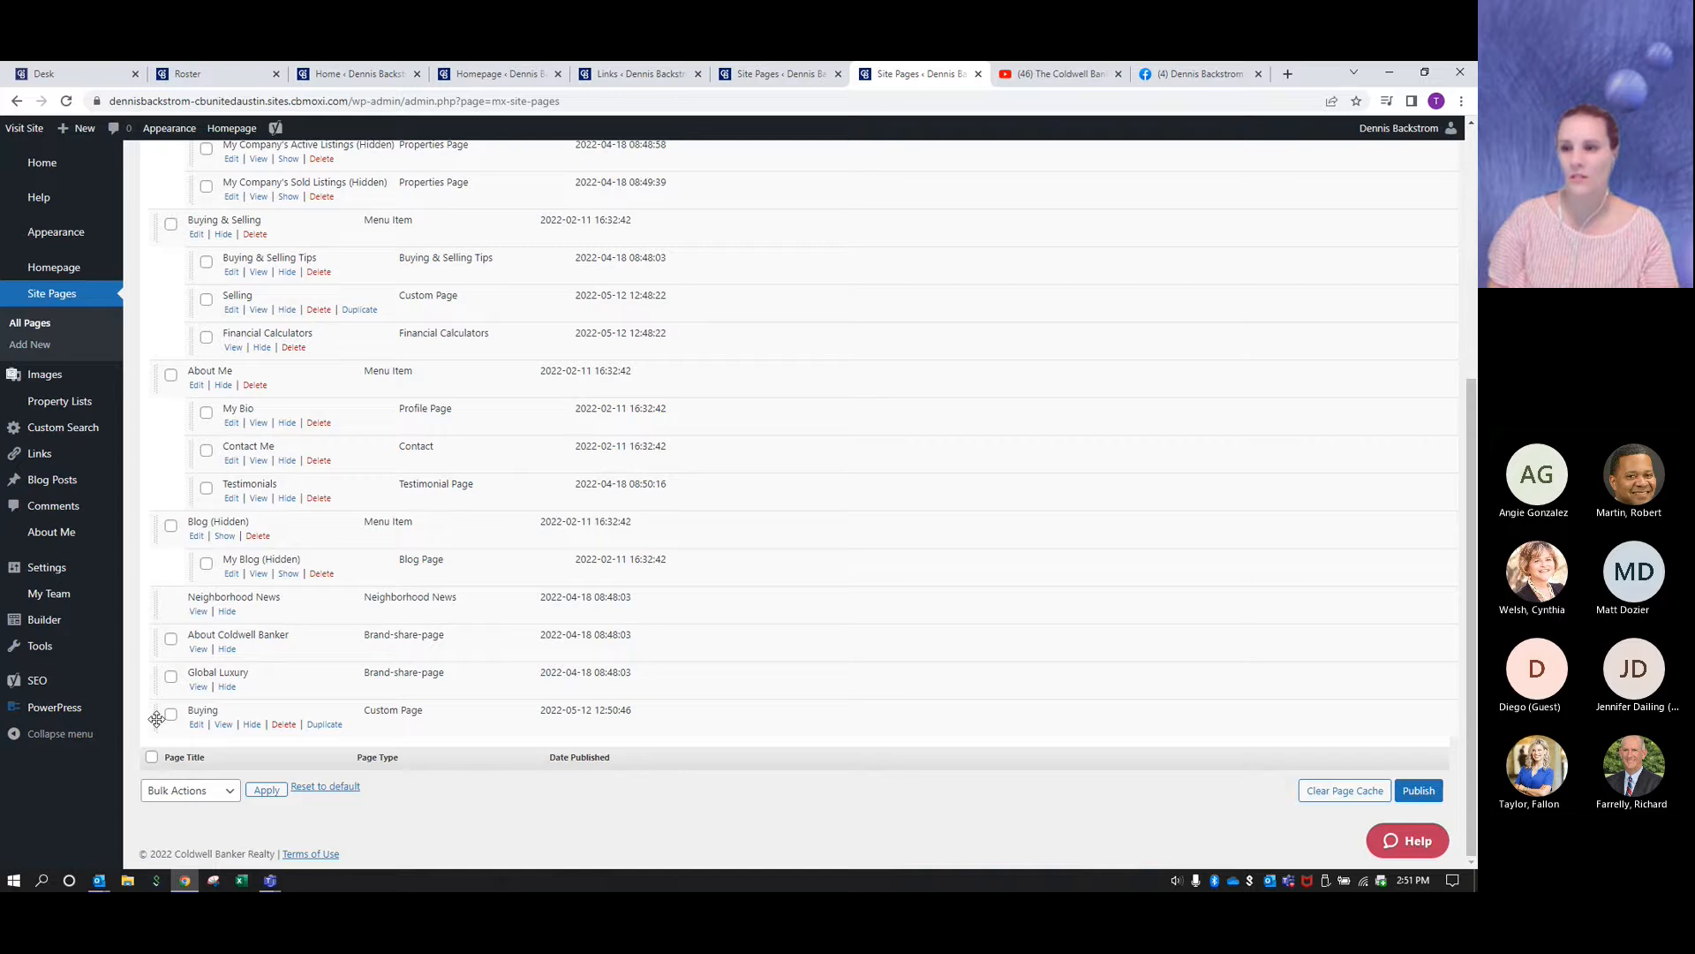
{"action": "left_click_drag", "start_coordinate": [157, 719], "coordinate": [191, 338]}
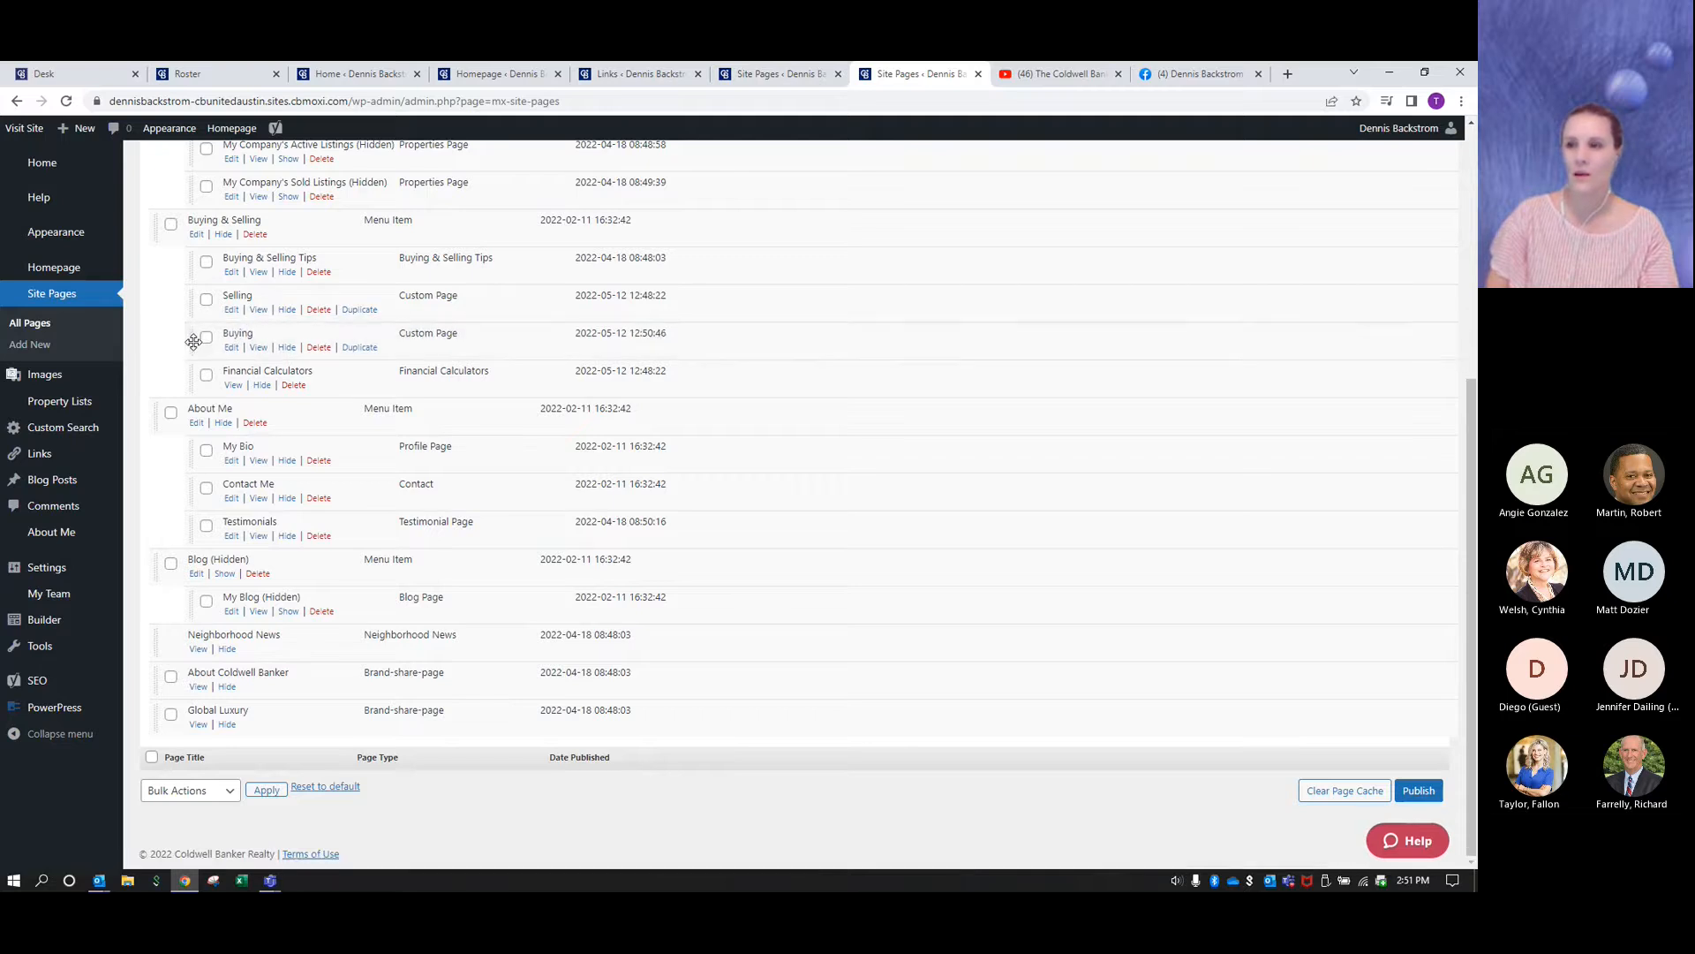
{"action": "left_click", "coordinate": [1420, 791]}
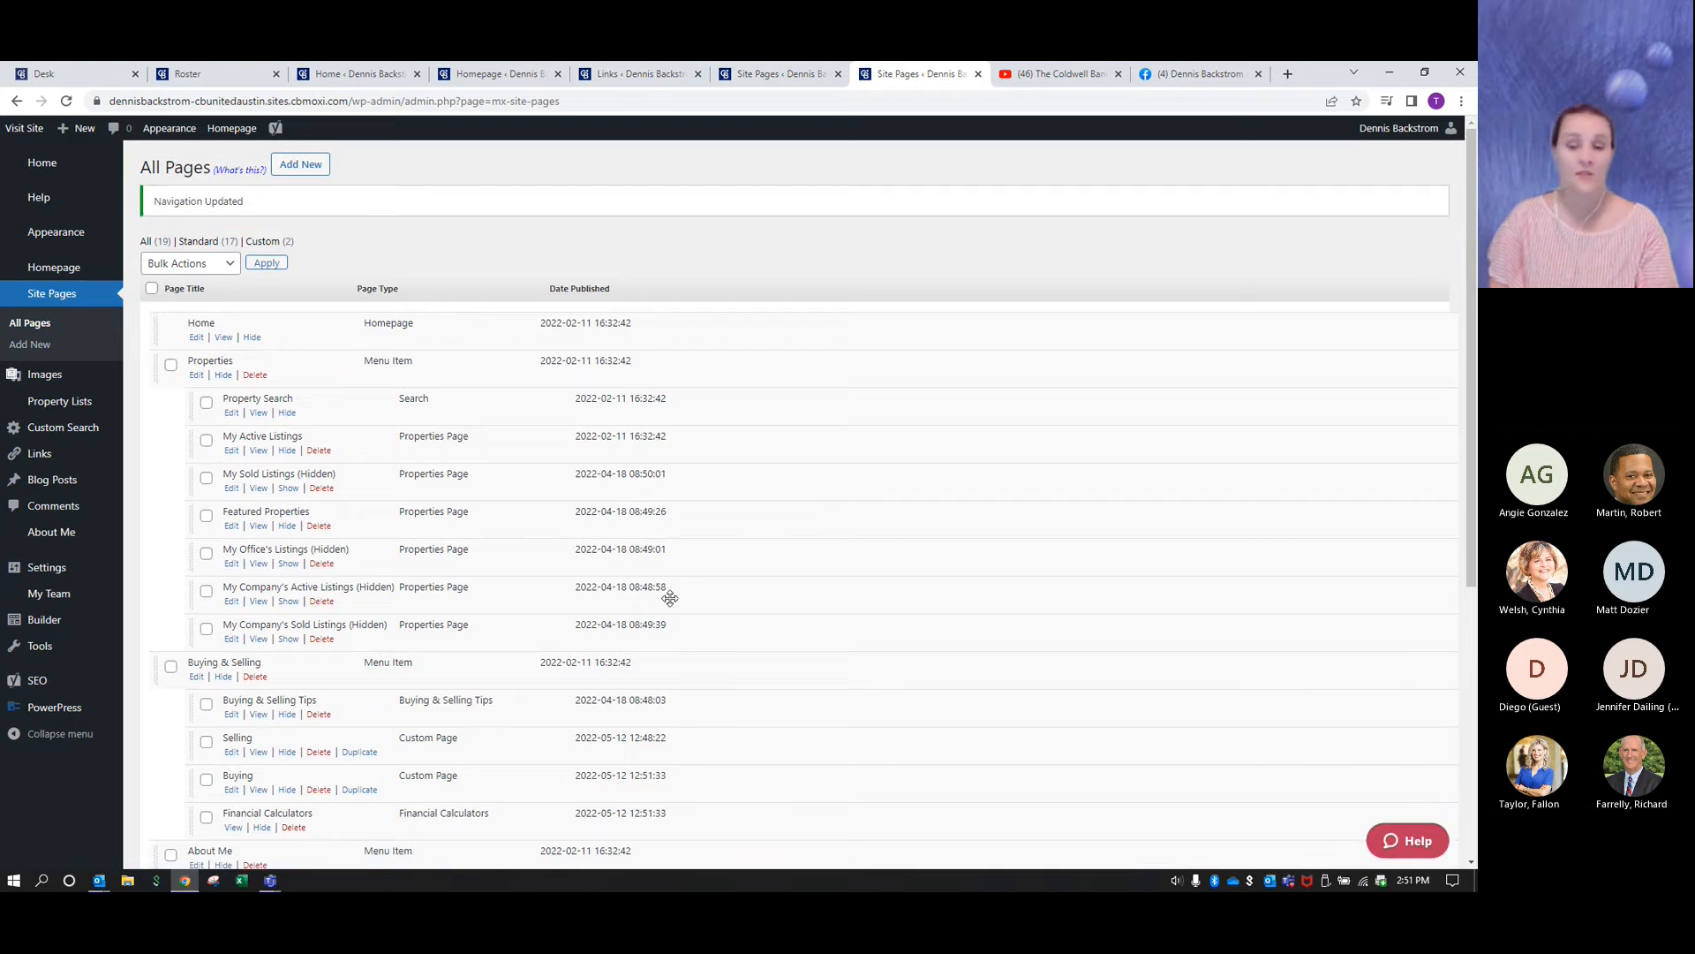
{"action": "scroll", "coordinate": [671, 598], "scroll_direction": "down", "scroll_amount": 3}
{"action": "scroll", "coordinate": [670, 599], "scroll_direction": "down", "scroll_amount": 2}
{"action": "scroll", "coordinate": [670, 599], "scroll_direction": "up", "scroll_amount": 5}
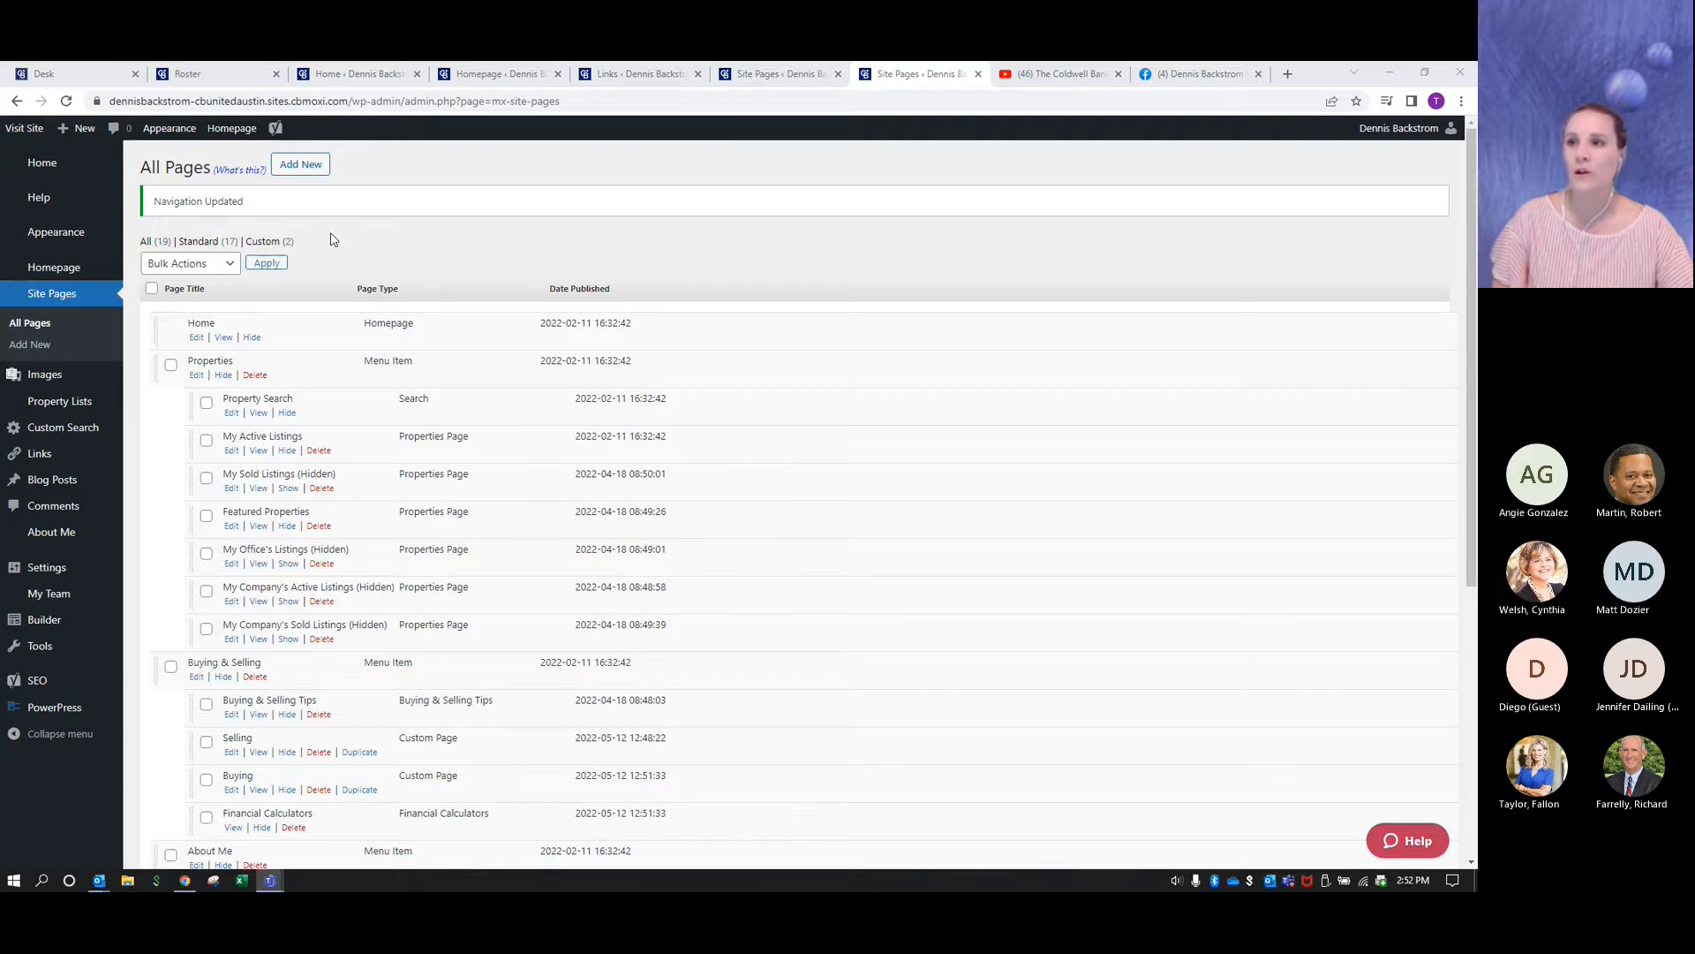
- Add a new custom page titled "TEST PAGE DO NOT PUBLISH" and save it as a draft
{"action": "left_click", "coordinate": [310, 173]}
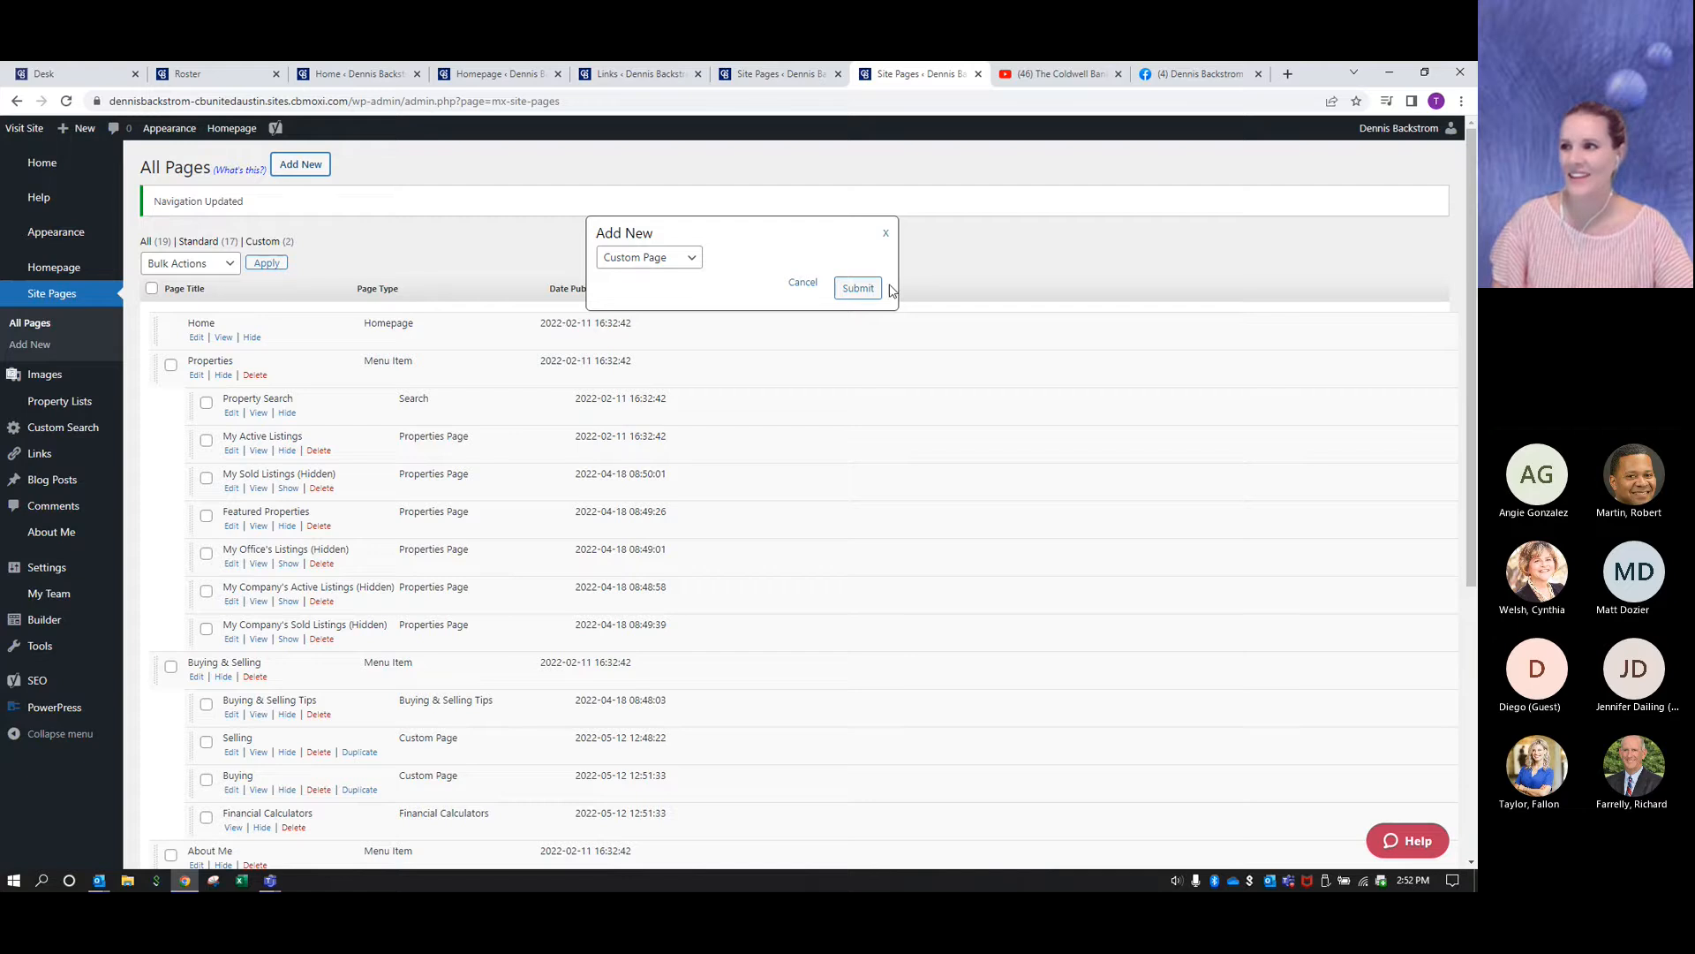
{"action": "left_click", "coordinate": [858, 288]}
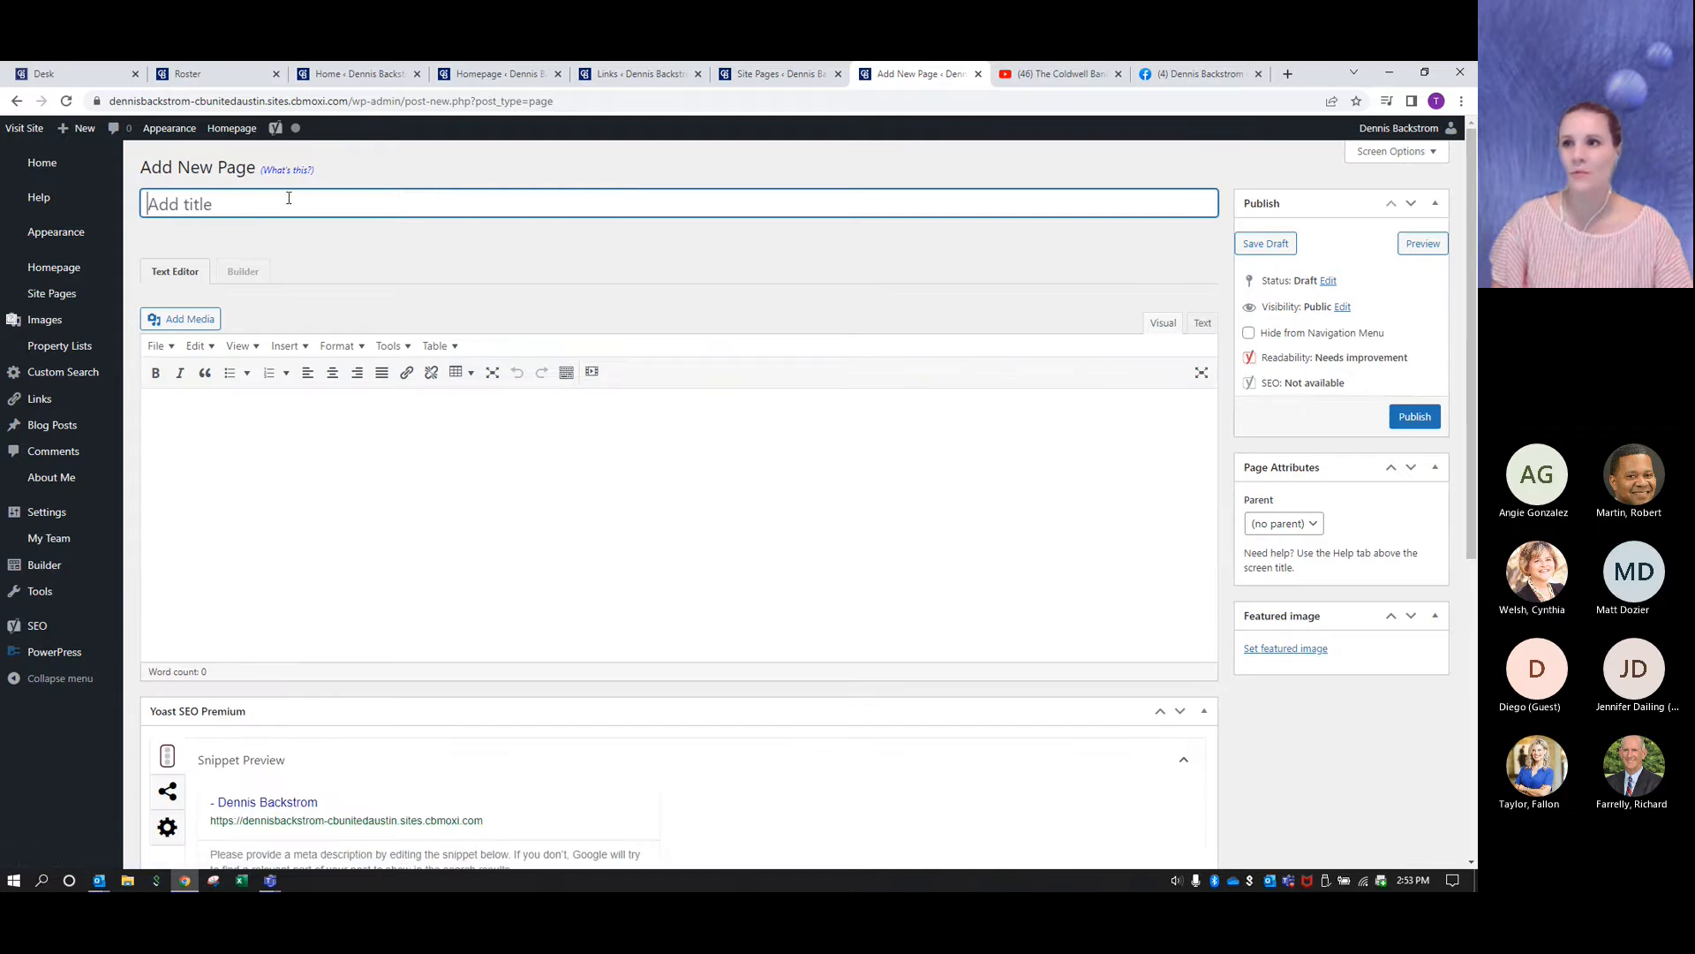
{"action": "type", "text": "te"}
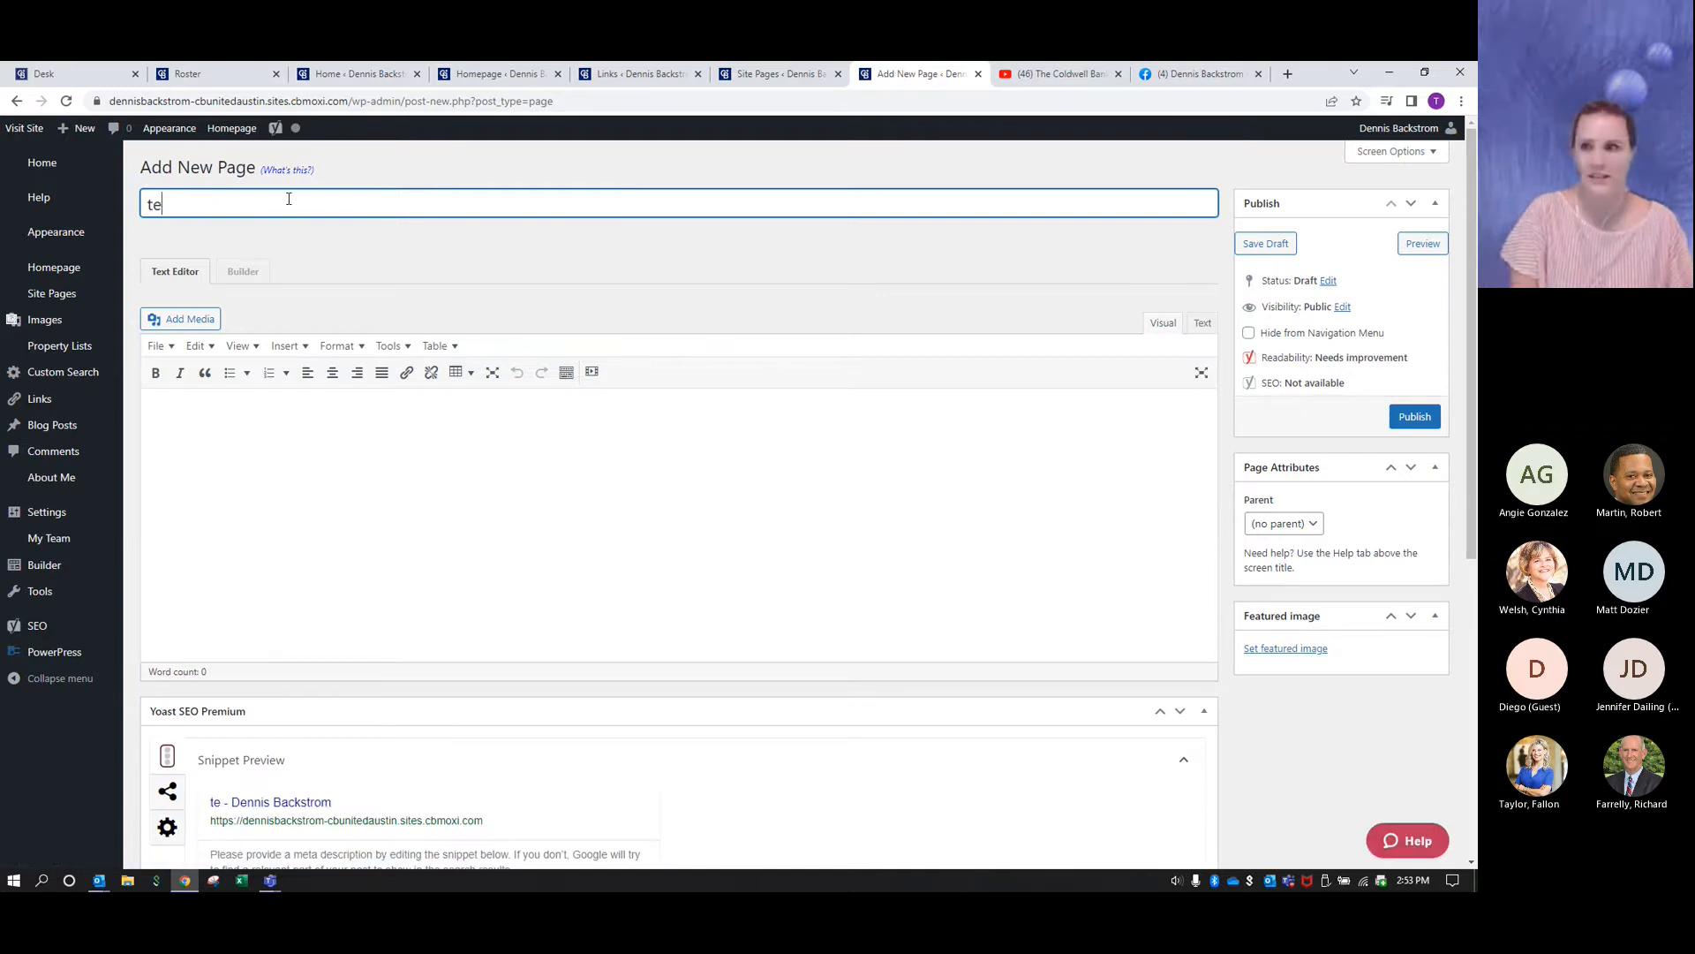
{"action": "key", "text": "BackSpace"}
{"action": "key", "text": "BackSpace"}
{"action": "type", "text": "TEST PA"}
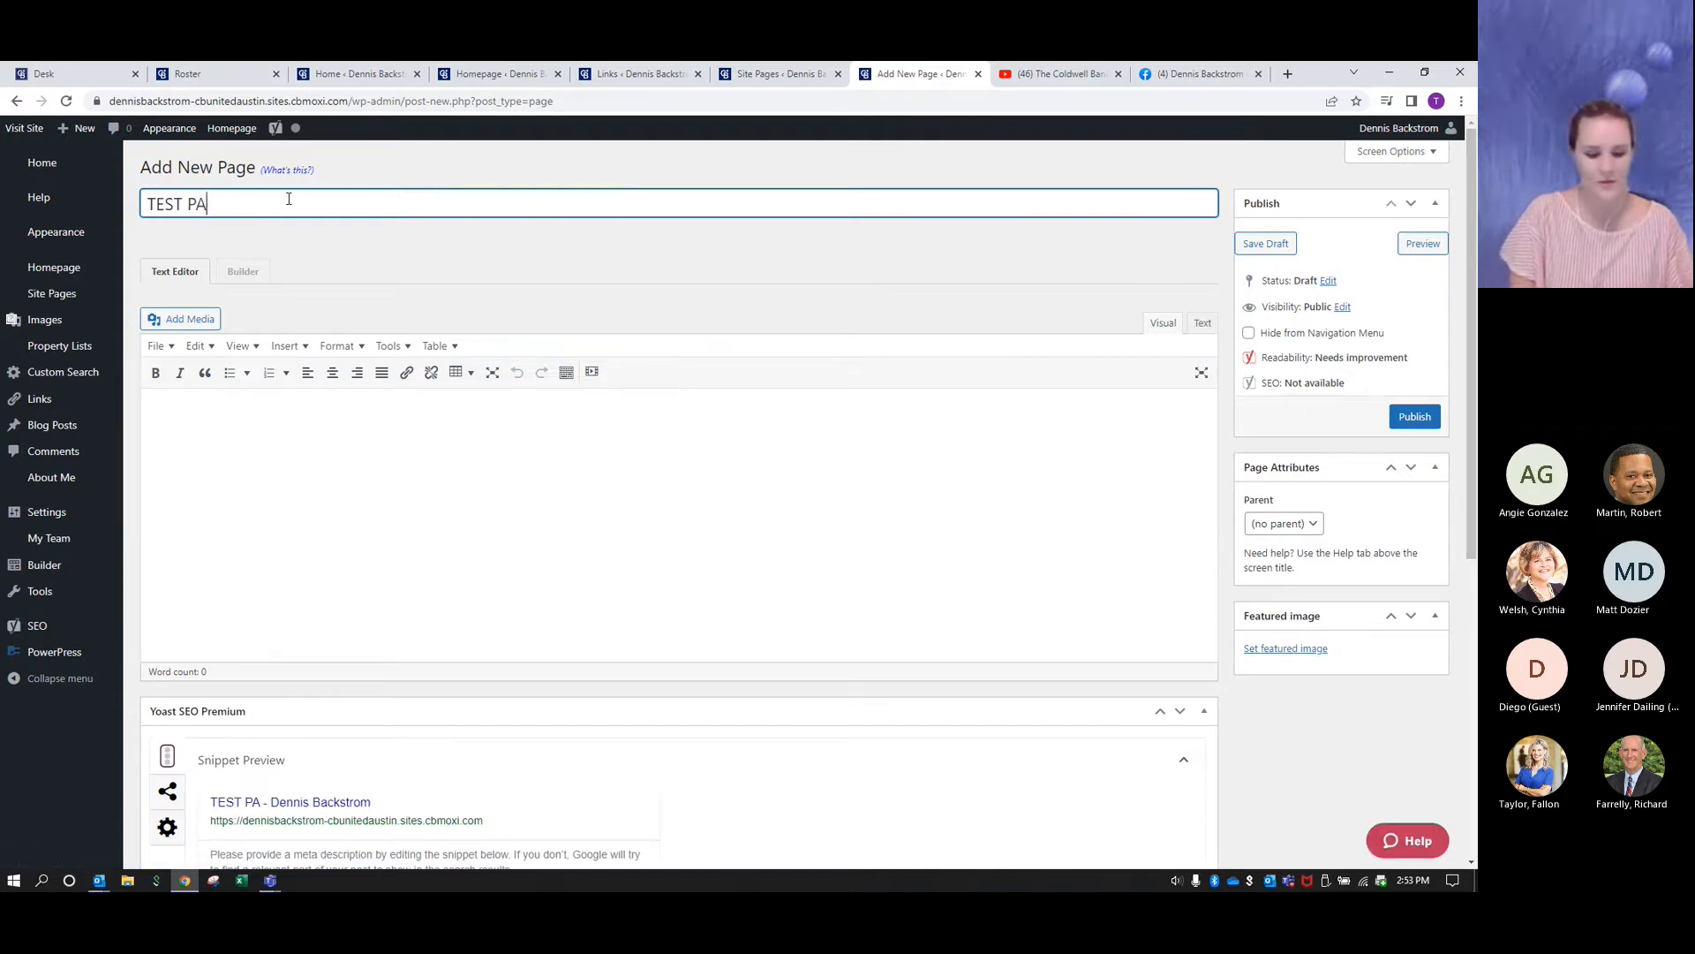
{"action": "type", "text": "GE DO NOT PUBLISH"}
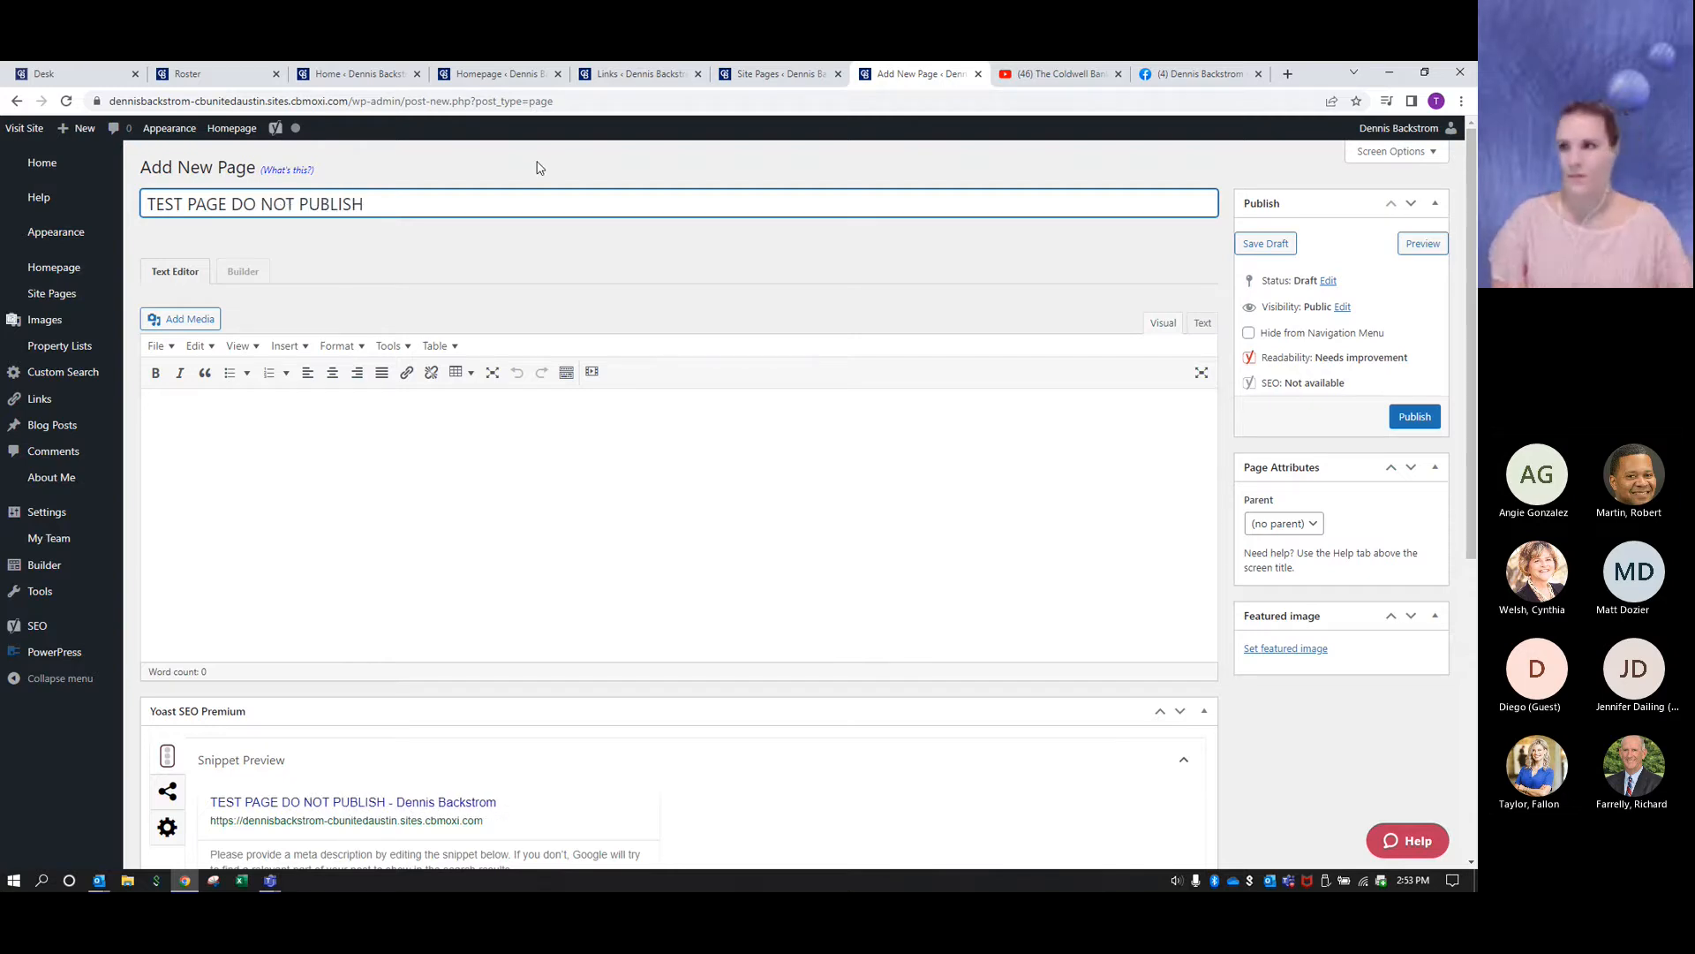
{"action": "left_click", "coordinate": [668, 265]}
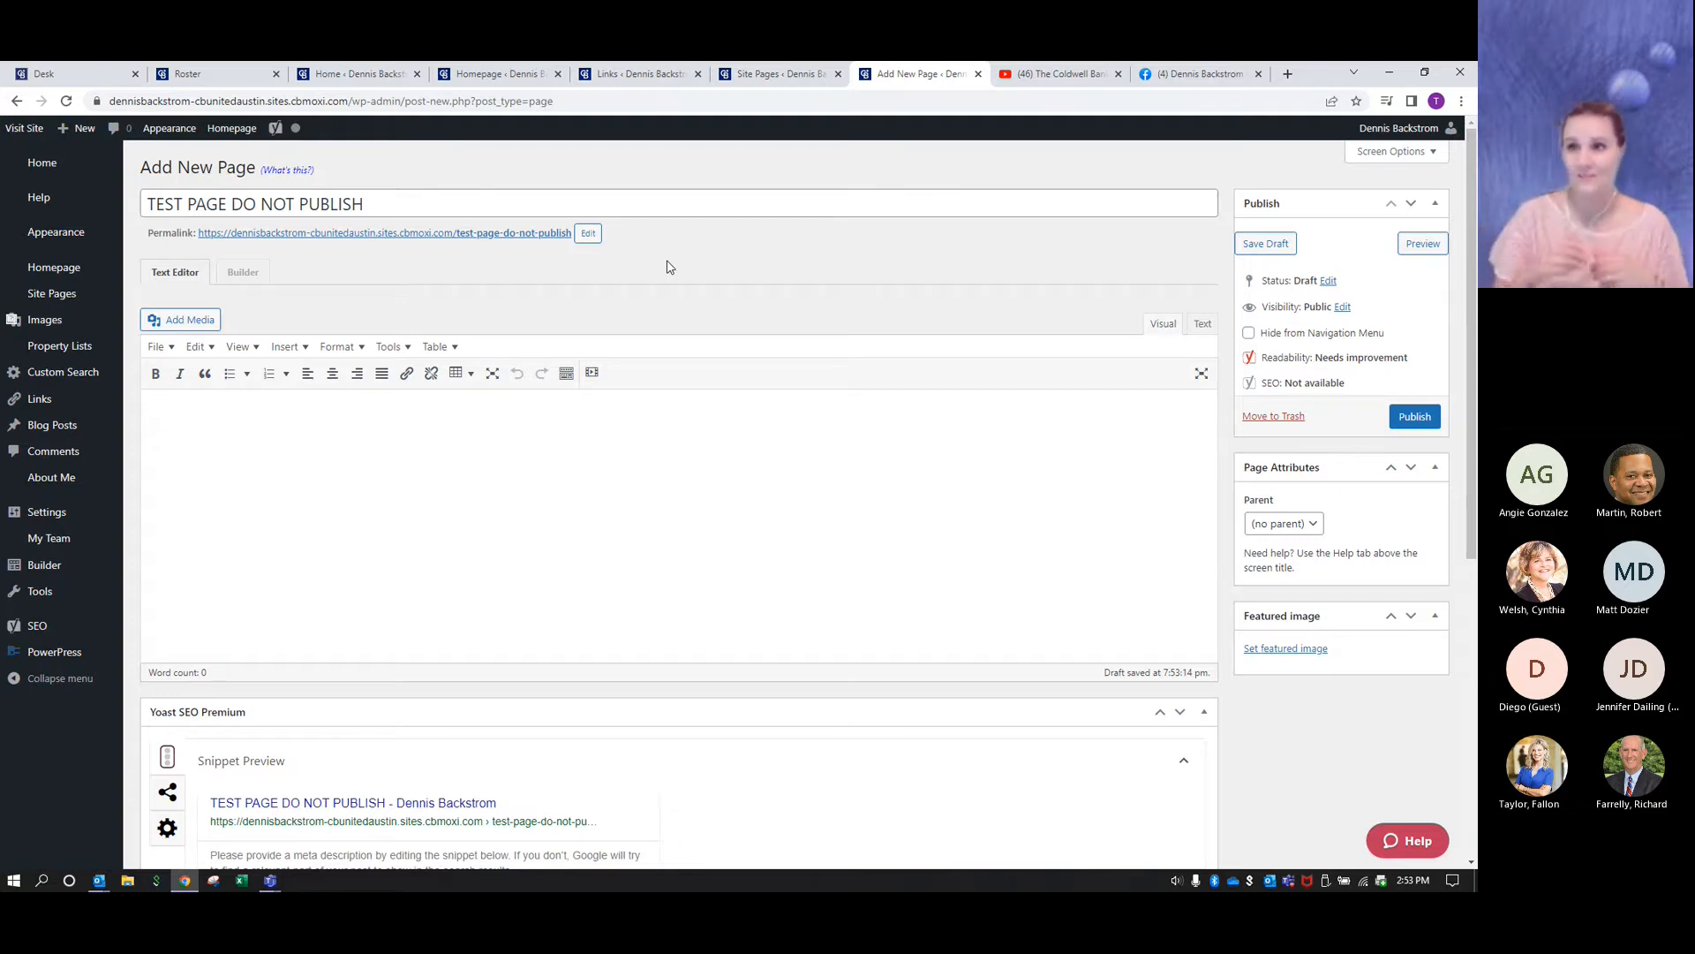
{"action": "left_click", "coordinate": [1254, 244]}
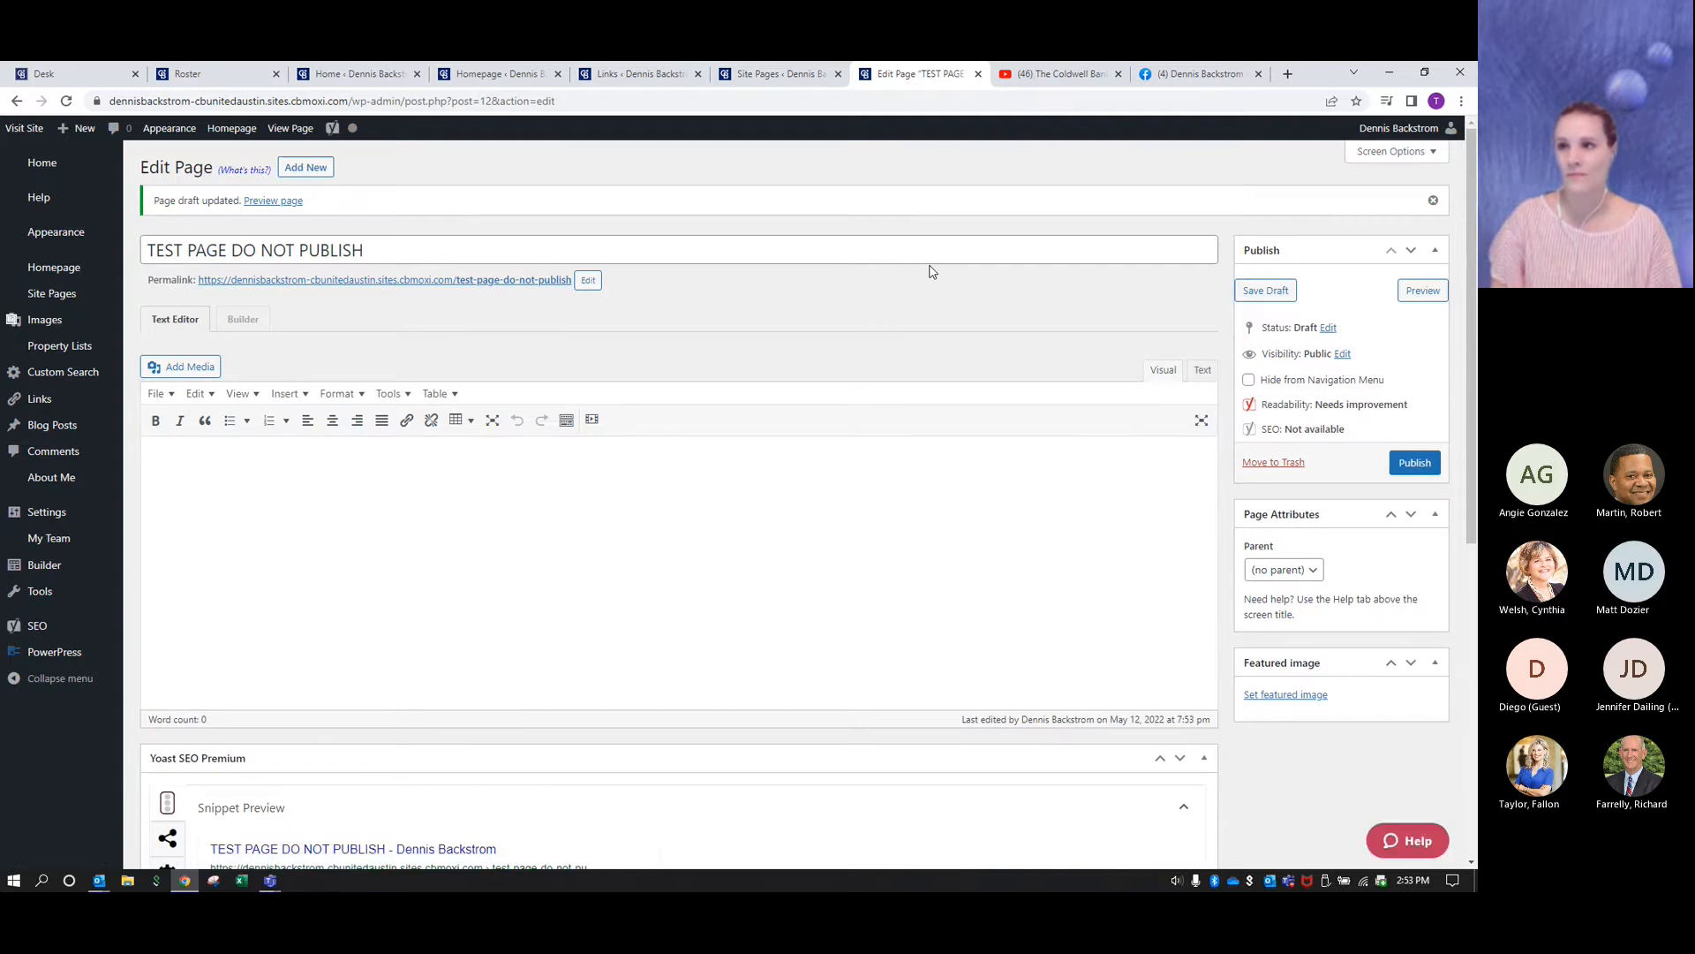
- Open the test page in the Builder and apply the Module Library template from the Brand Templates group
{"action": "left_click", "coordinate": [245, 321]}
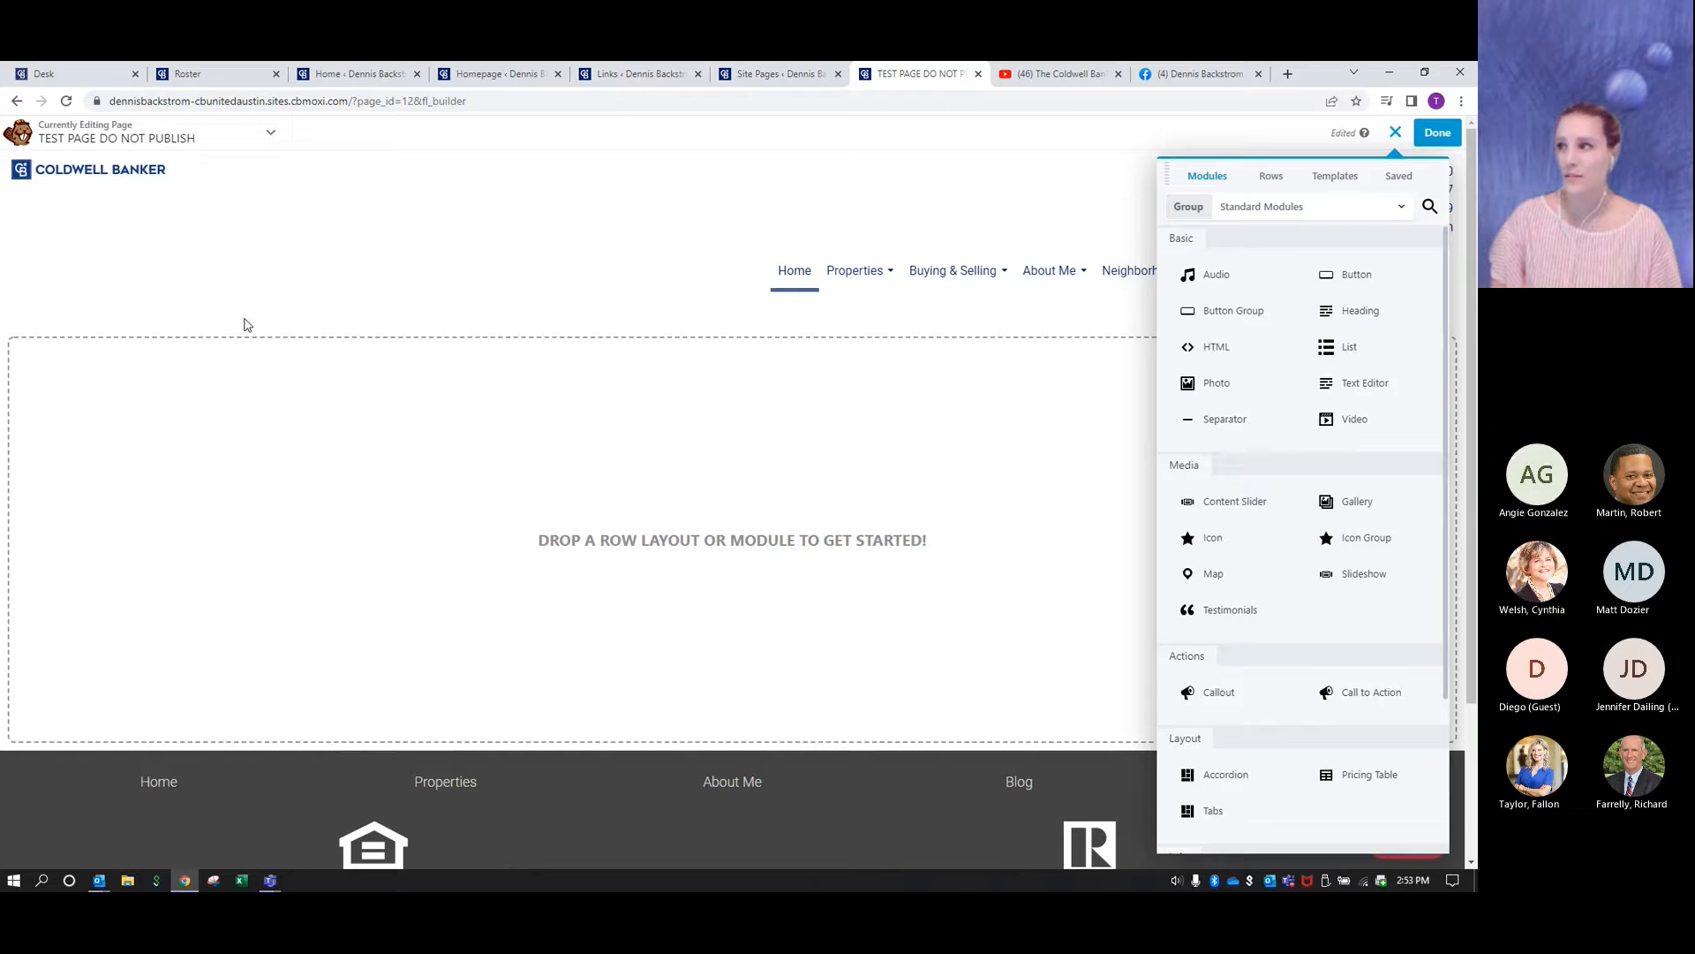
{"action": "left_click", "coordinate": [1321, 174]}
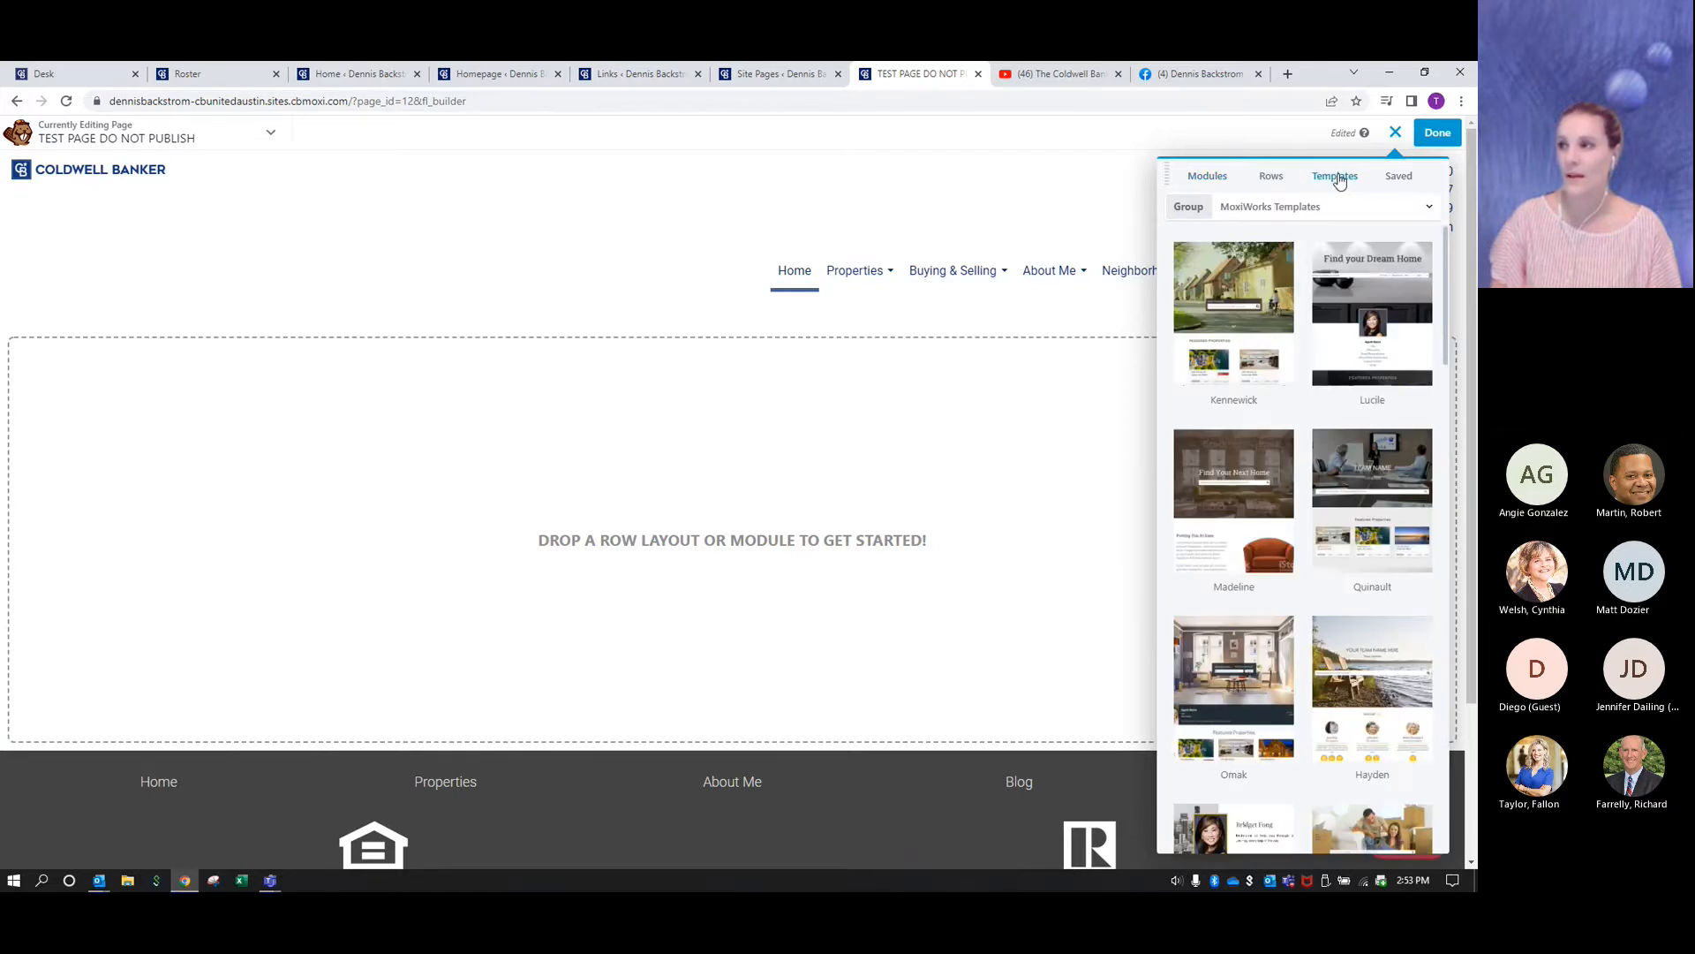
{"action": "left_click", "coordinate": [1374, 205]}
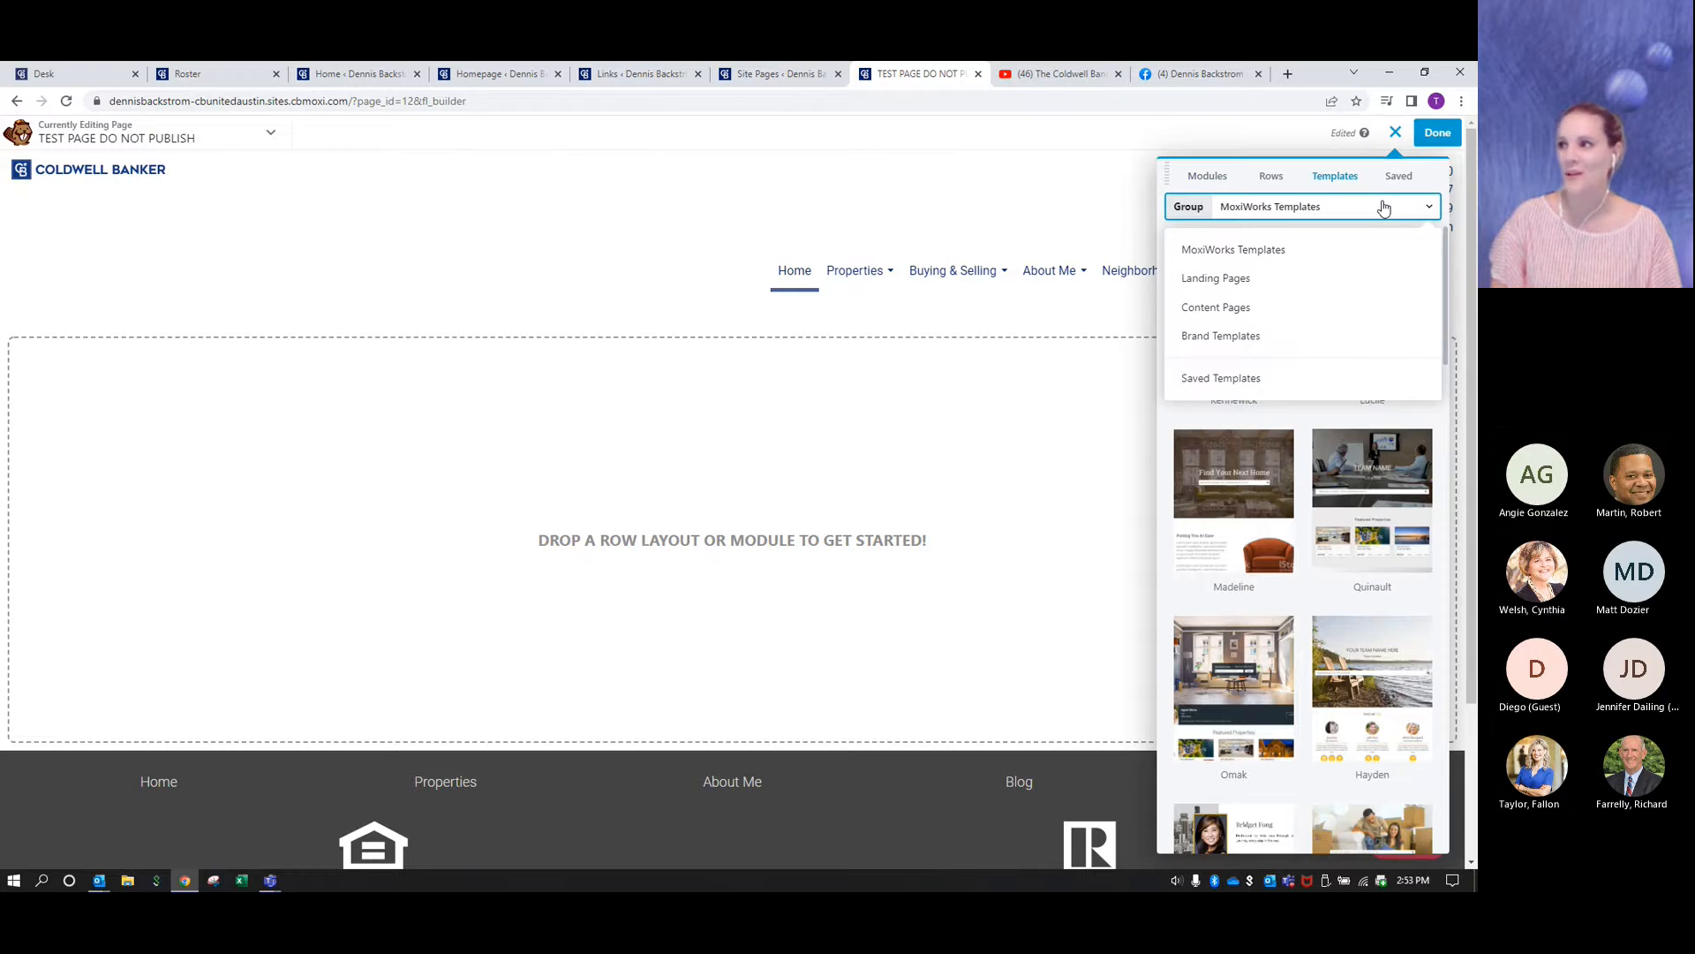
{"action": "left_click", "coordinate": [1236, 337]}
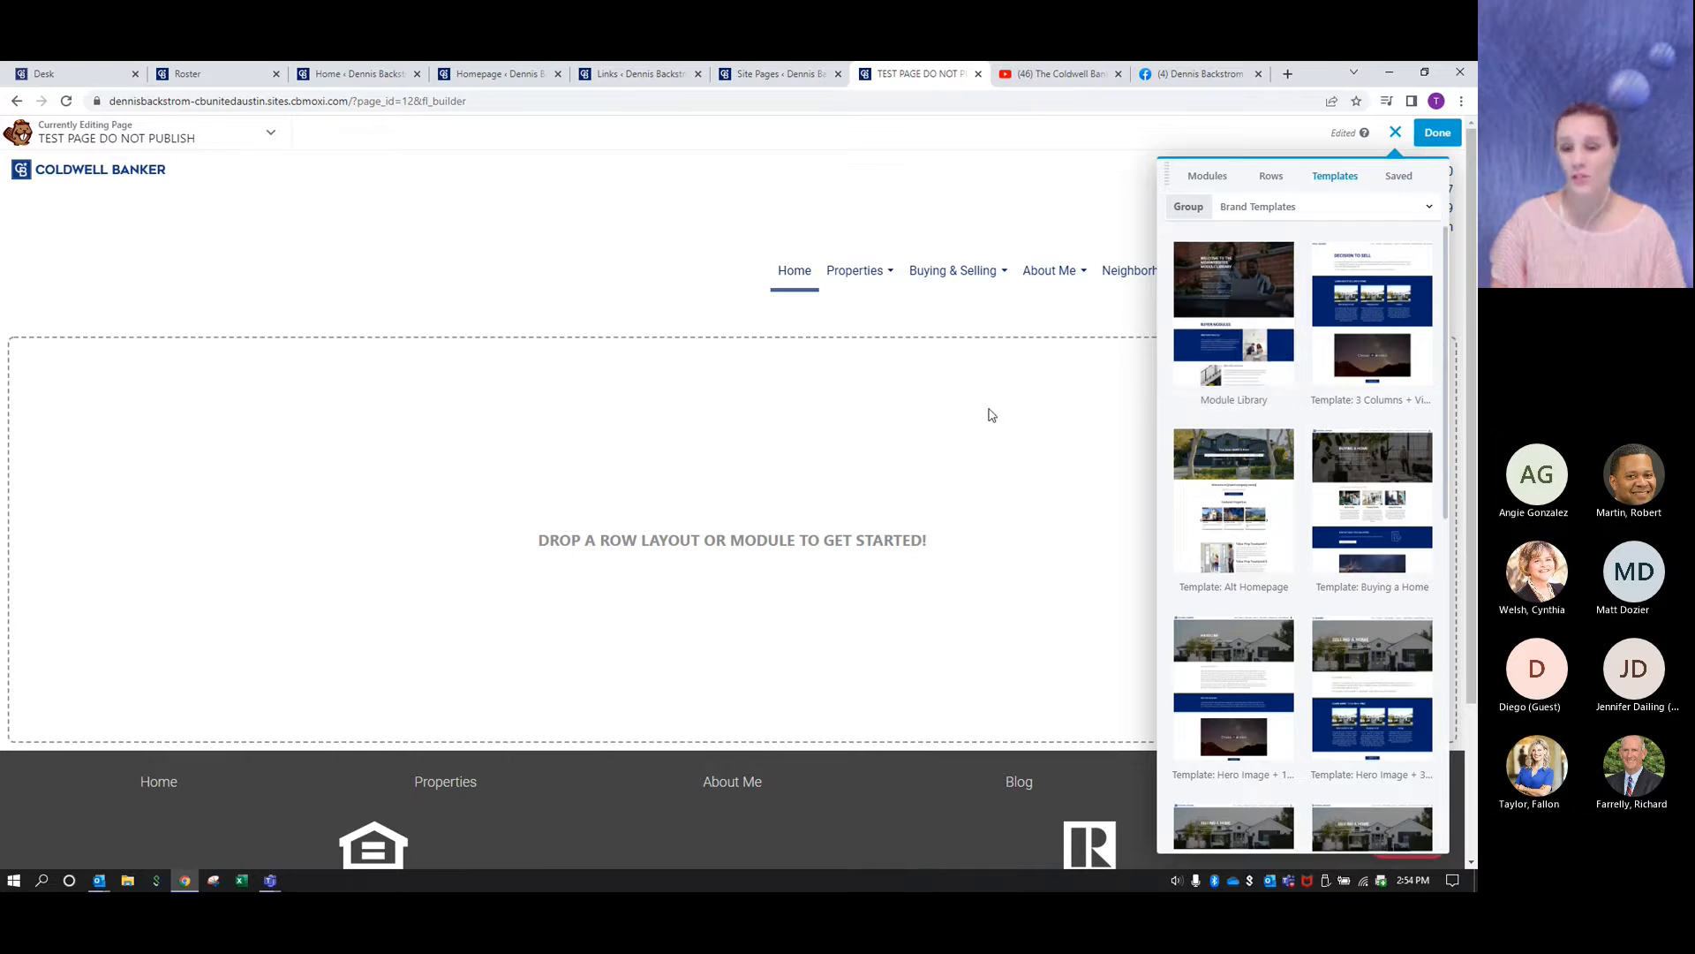
{"action": "left_click", "coordinate": [1246, 288]}
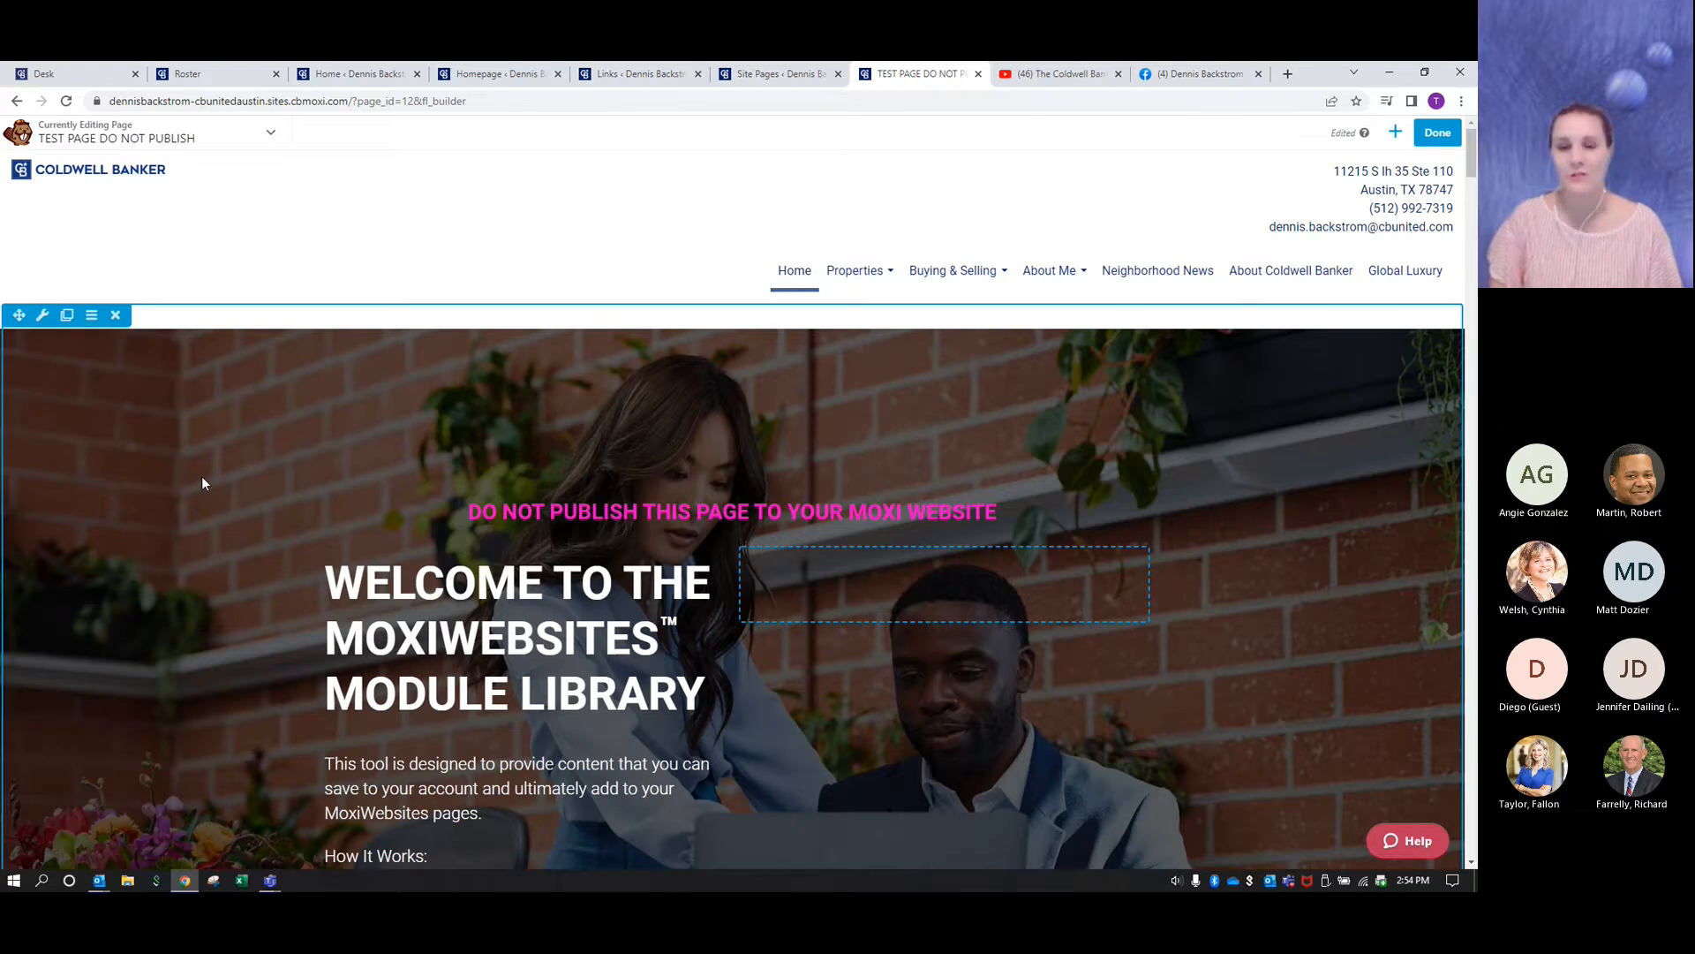
- Look through the Module Library introduction and the CB Estimate modules, with the page zoomed out one level
{"action": "scroll", "coordinate": [198, 476], "scroll_direction": "down", "scroll_amount": 3}
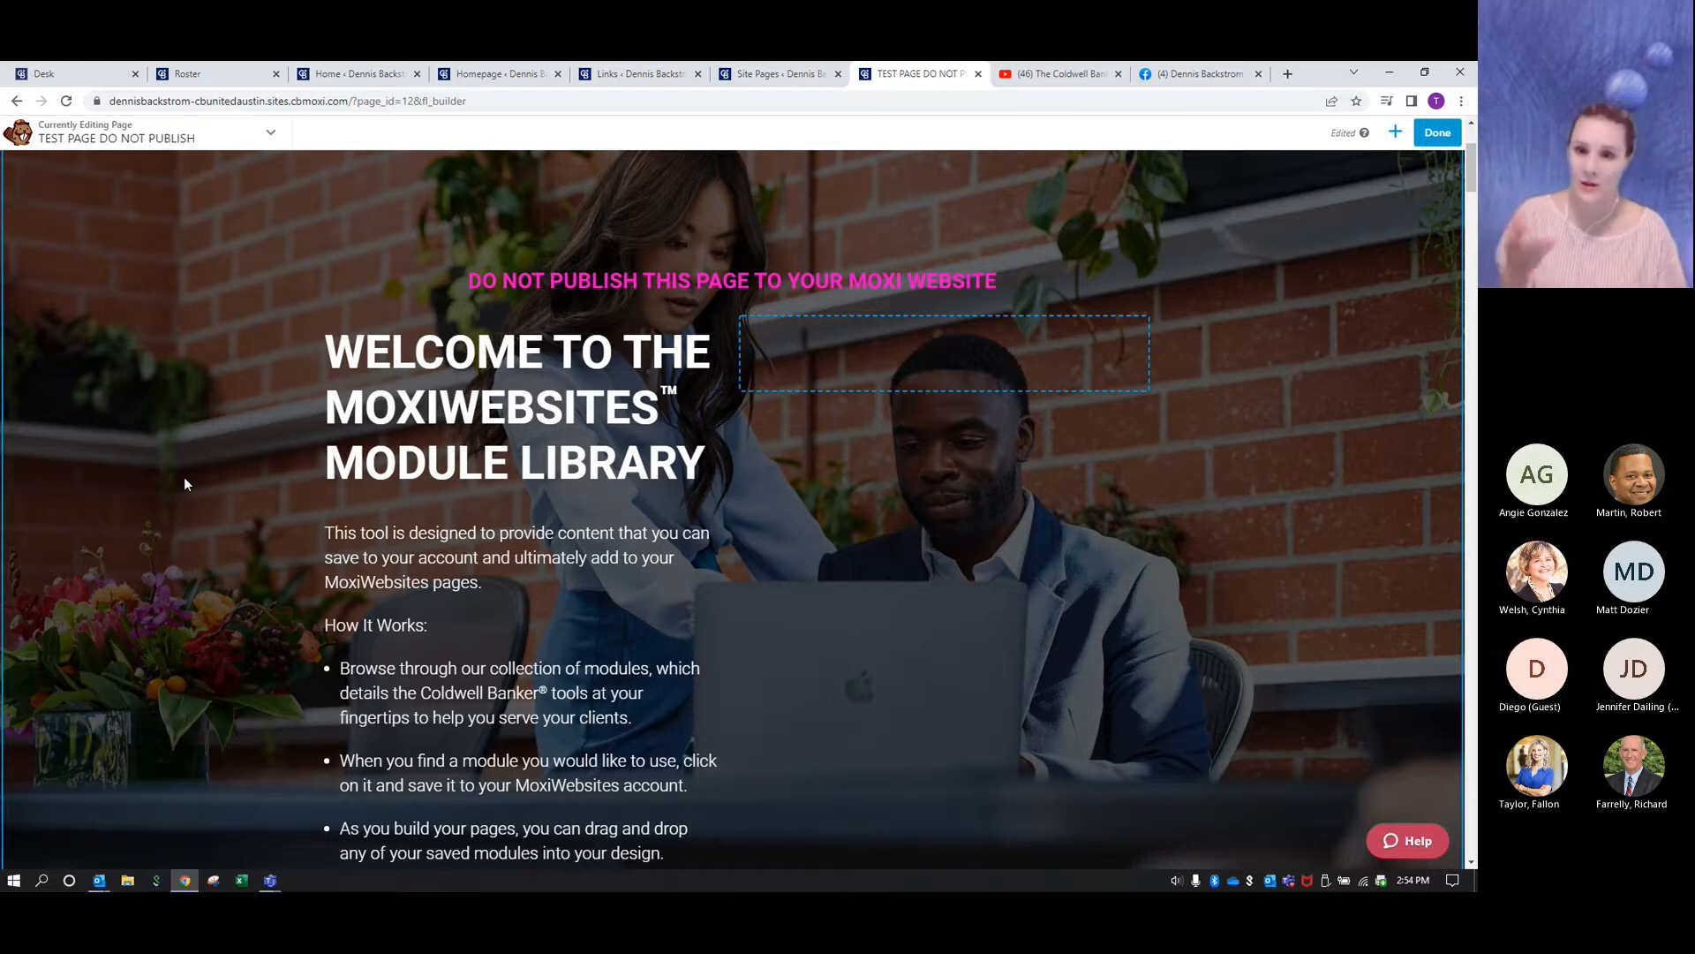
{"action": "scroll", "coordinate": [184, 484], "scroll_direction": "down", "scroll_amount": 5}
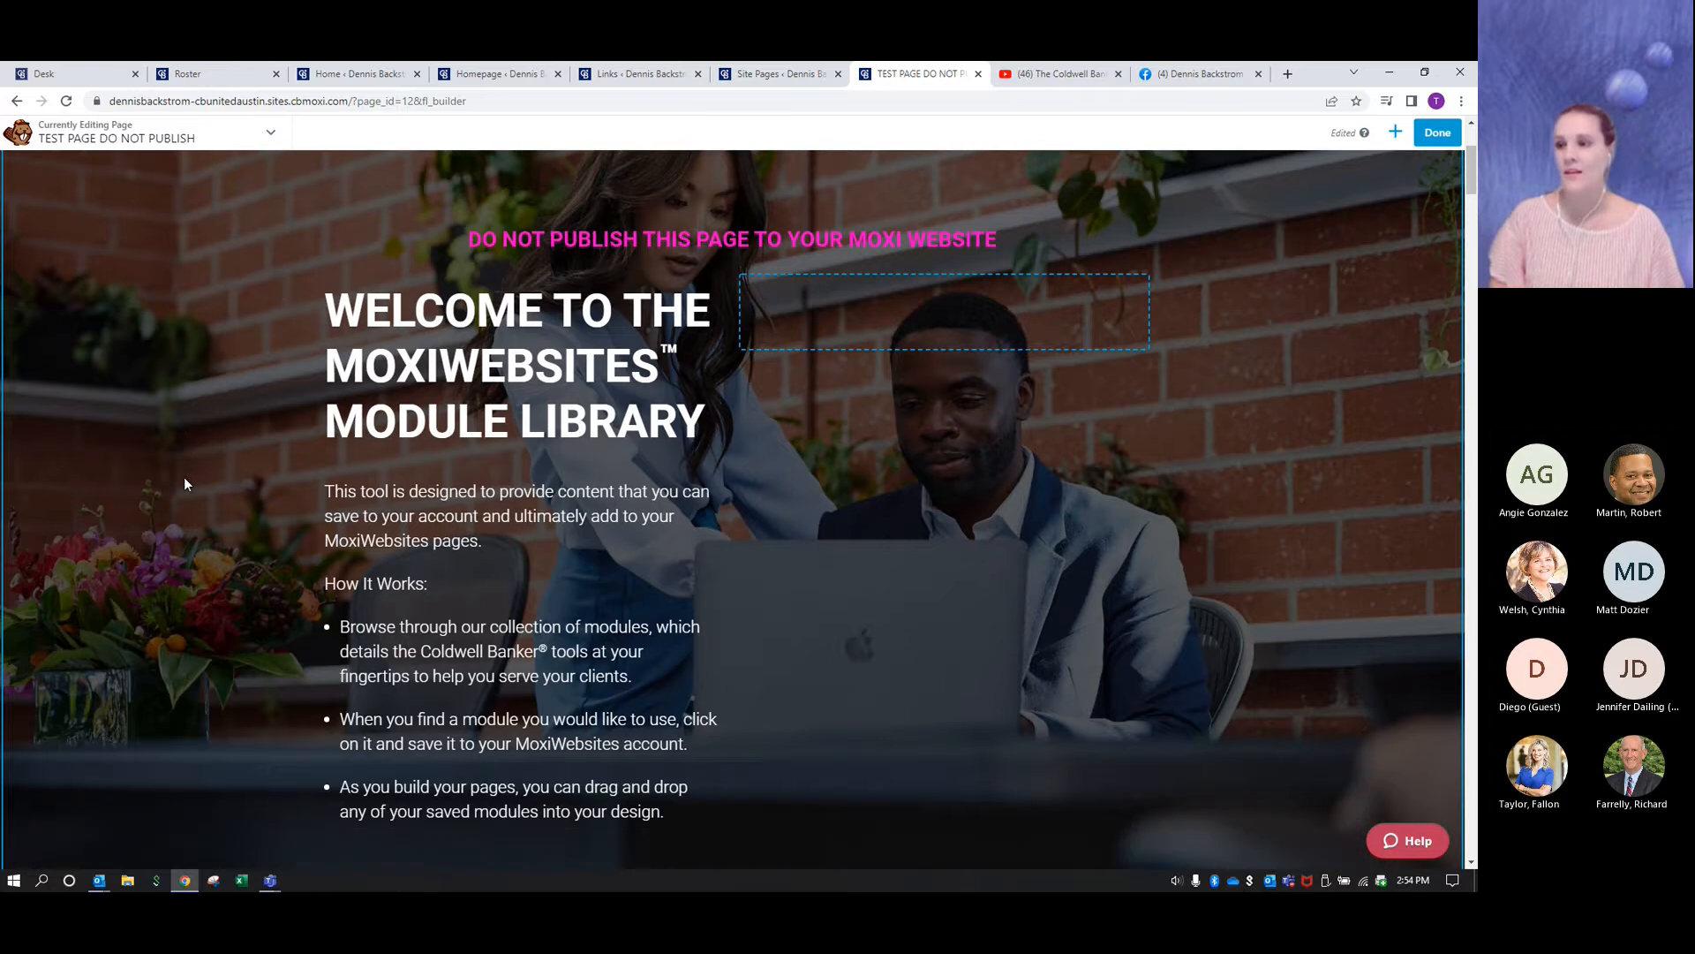
{"action": "scroll", "coordinate": [184, 484], "scroll_direction": "down", "scroll_amount": 3}
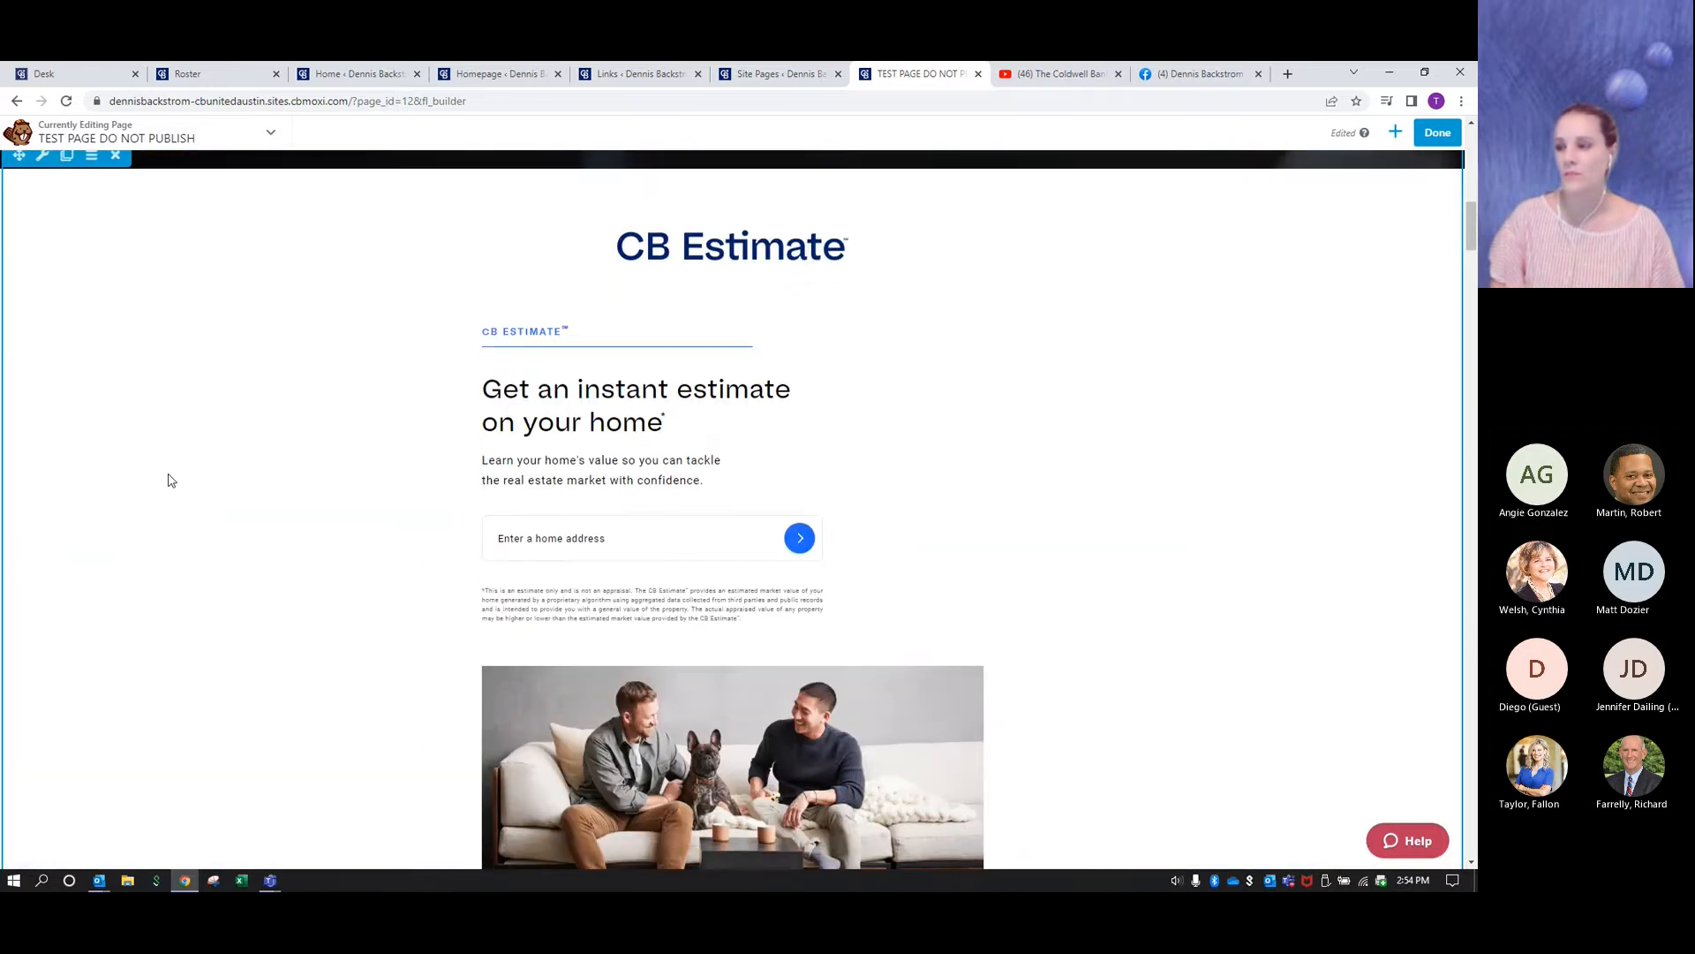
{"action": "scroll", "coordinate": [175, 479], "scroll_direction": "down", "scroll_amount": 10}
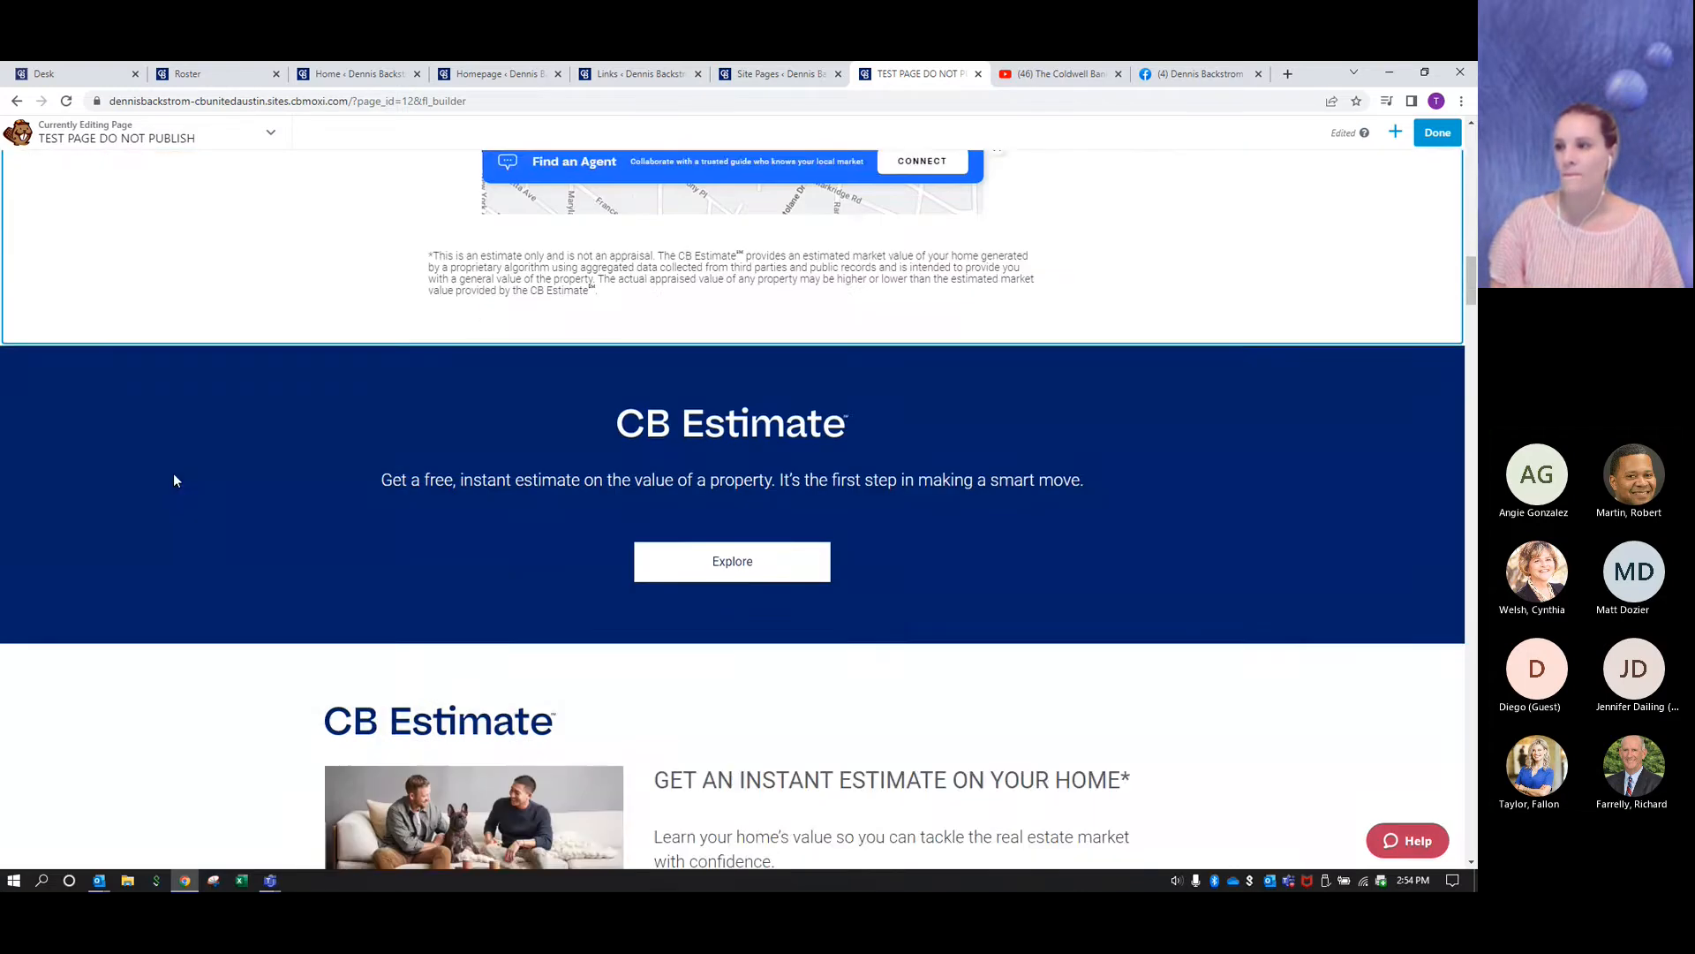
{"action": "scroll", "coordinate": [177, 481], "scroll_direction": "down", "scroll_amount": 1}
{"action": "scroll", "coordinate": [176, 482], "scroll_direction": "up", "scroll_amount": 1}
{"action": "scroll", "coordinate": [176, 482], "scroll_direction": "up", "scroll_amount": 1}
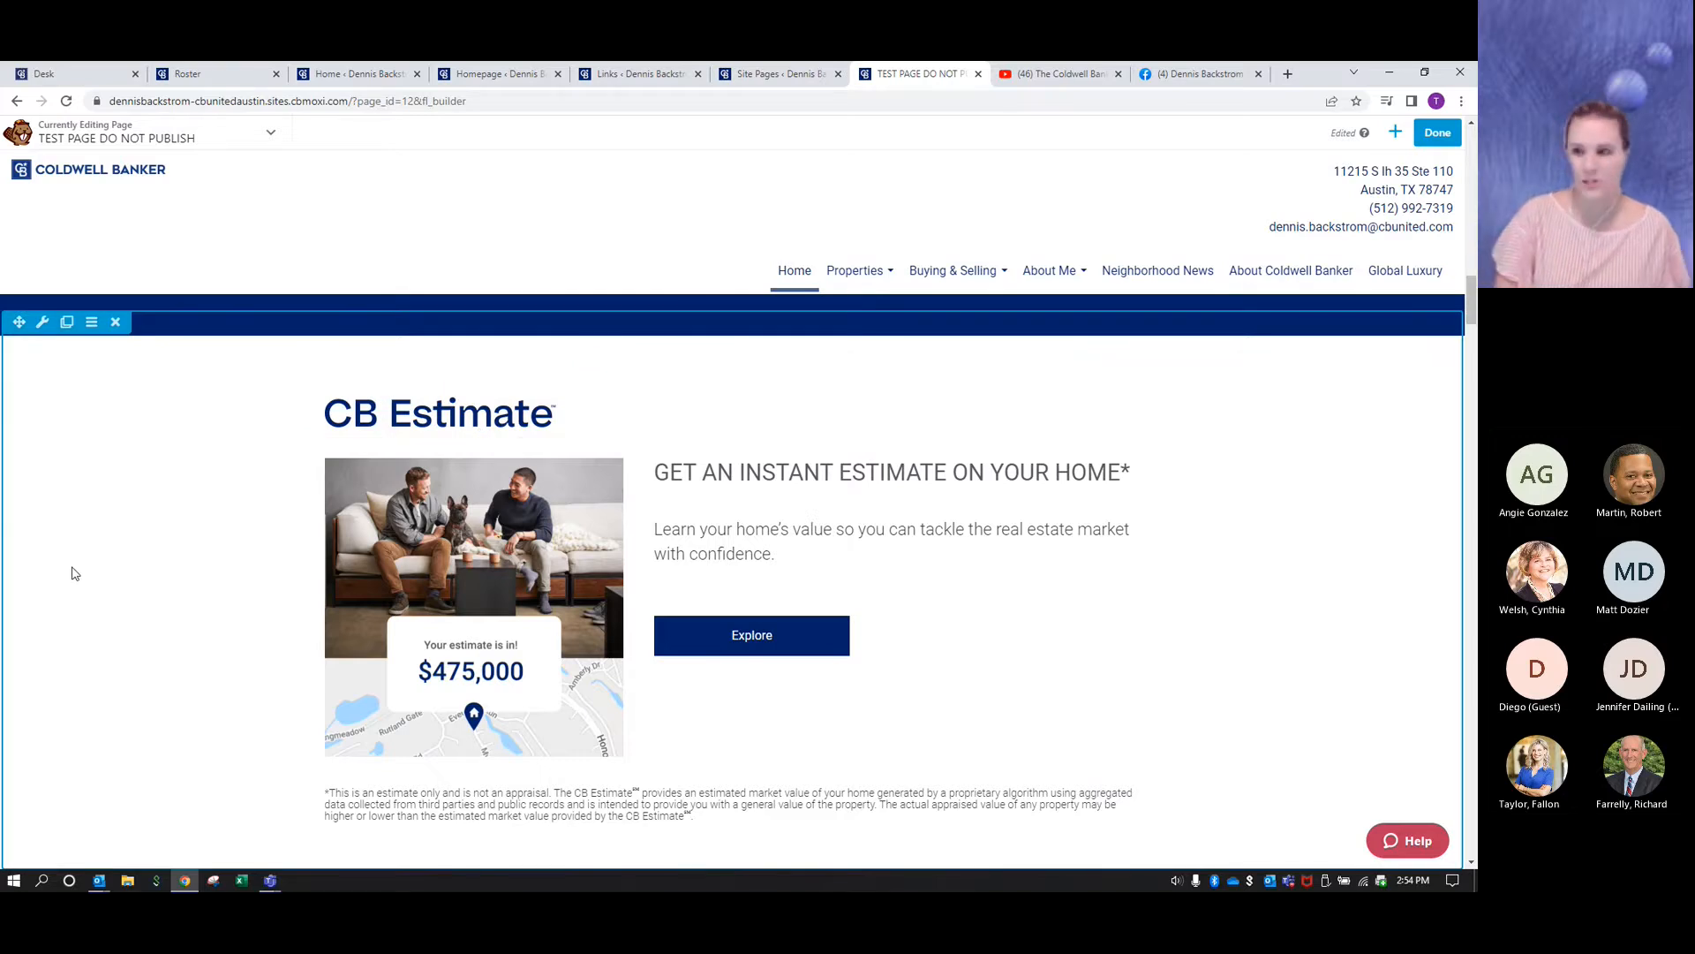
{"action": "key", "text": "ctrl+minus"}
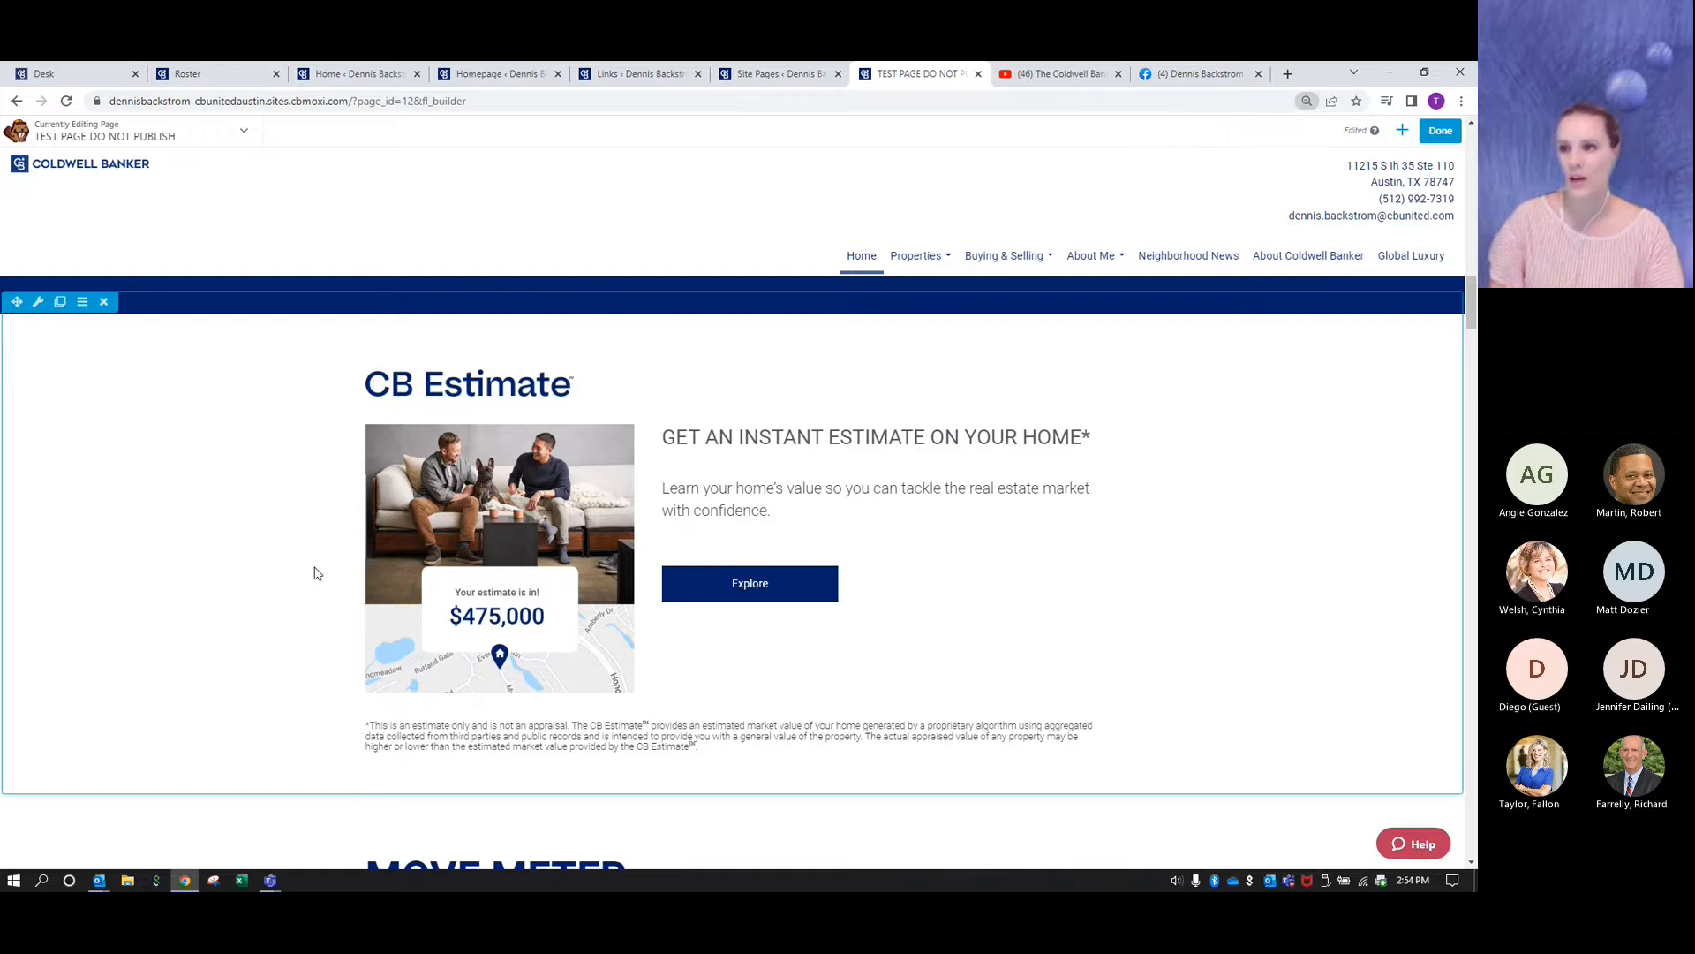
{"action": "scroll", "coordinate": [265, 618], "scroll_direction": "up", "scroll_amount": 4}
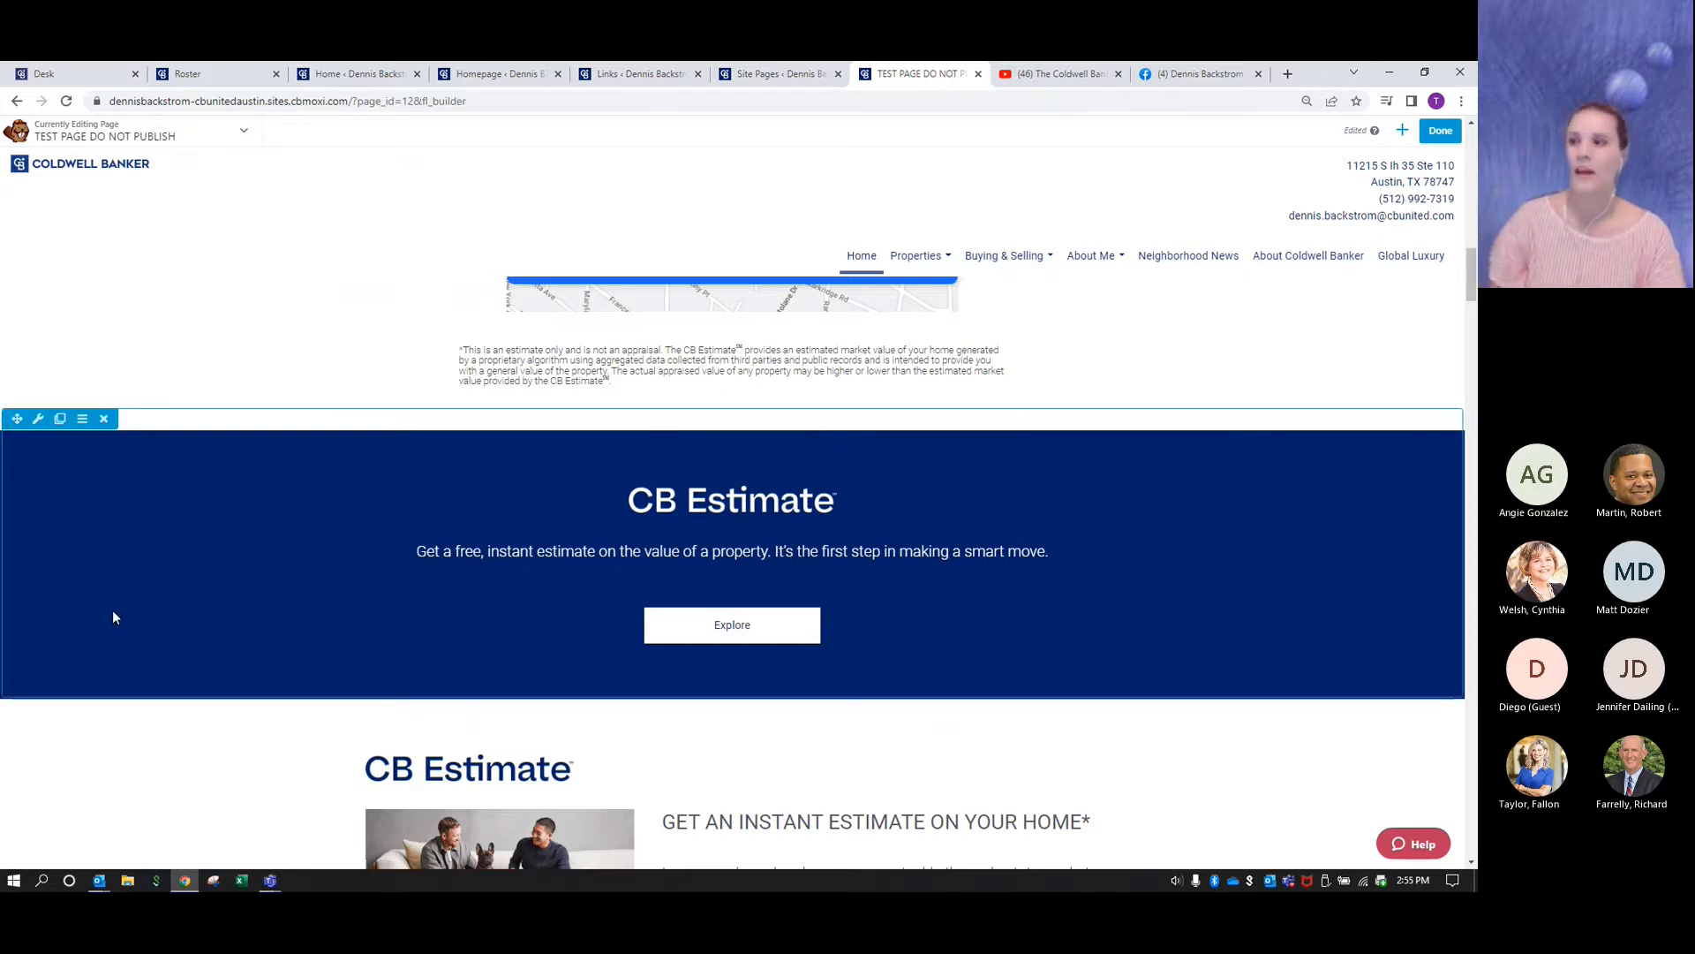
{"action": "scroll", "coordinate": [113, 617], "scroll_direction": "down", "scroll_amount": 4}
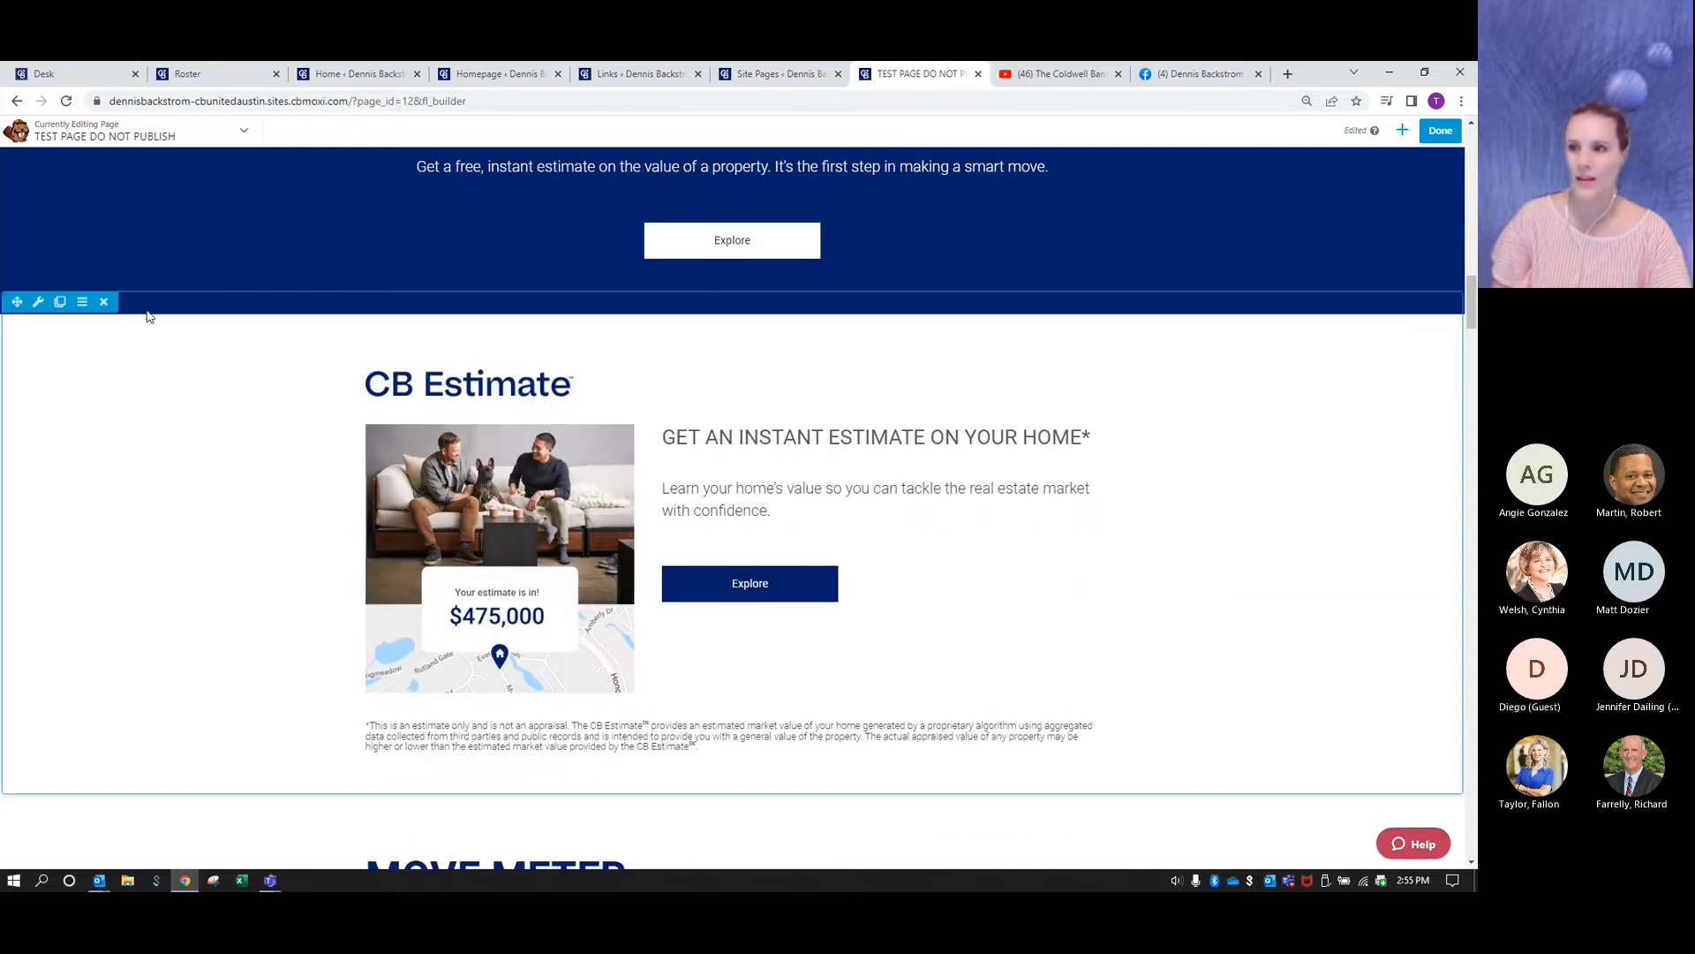
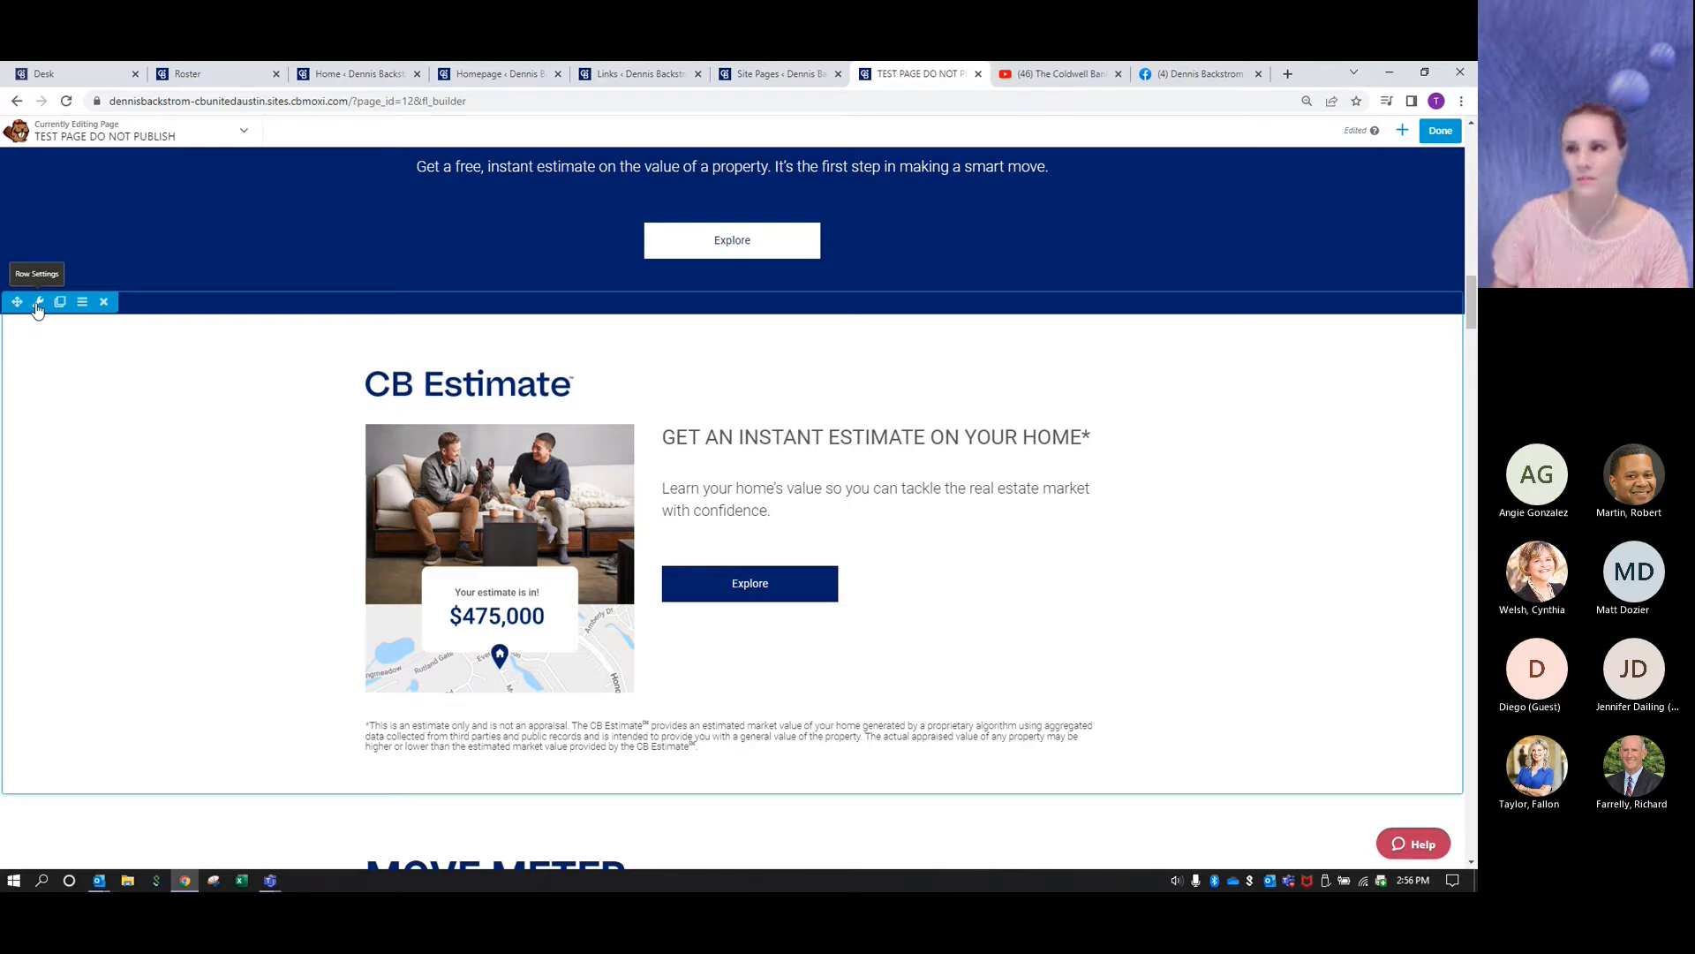
- Save the white CB Estimate row as a reusable non-global row named "CB Estimate white background two guys with dog"
{"action": "left_click", "coordinate": [38, 304]}
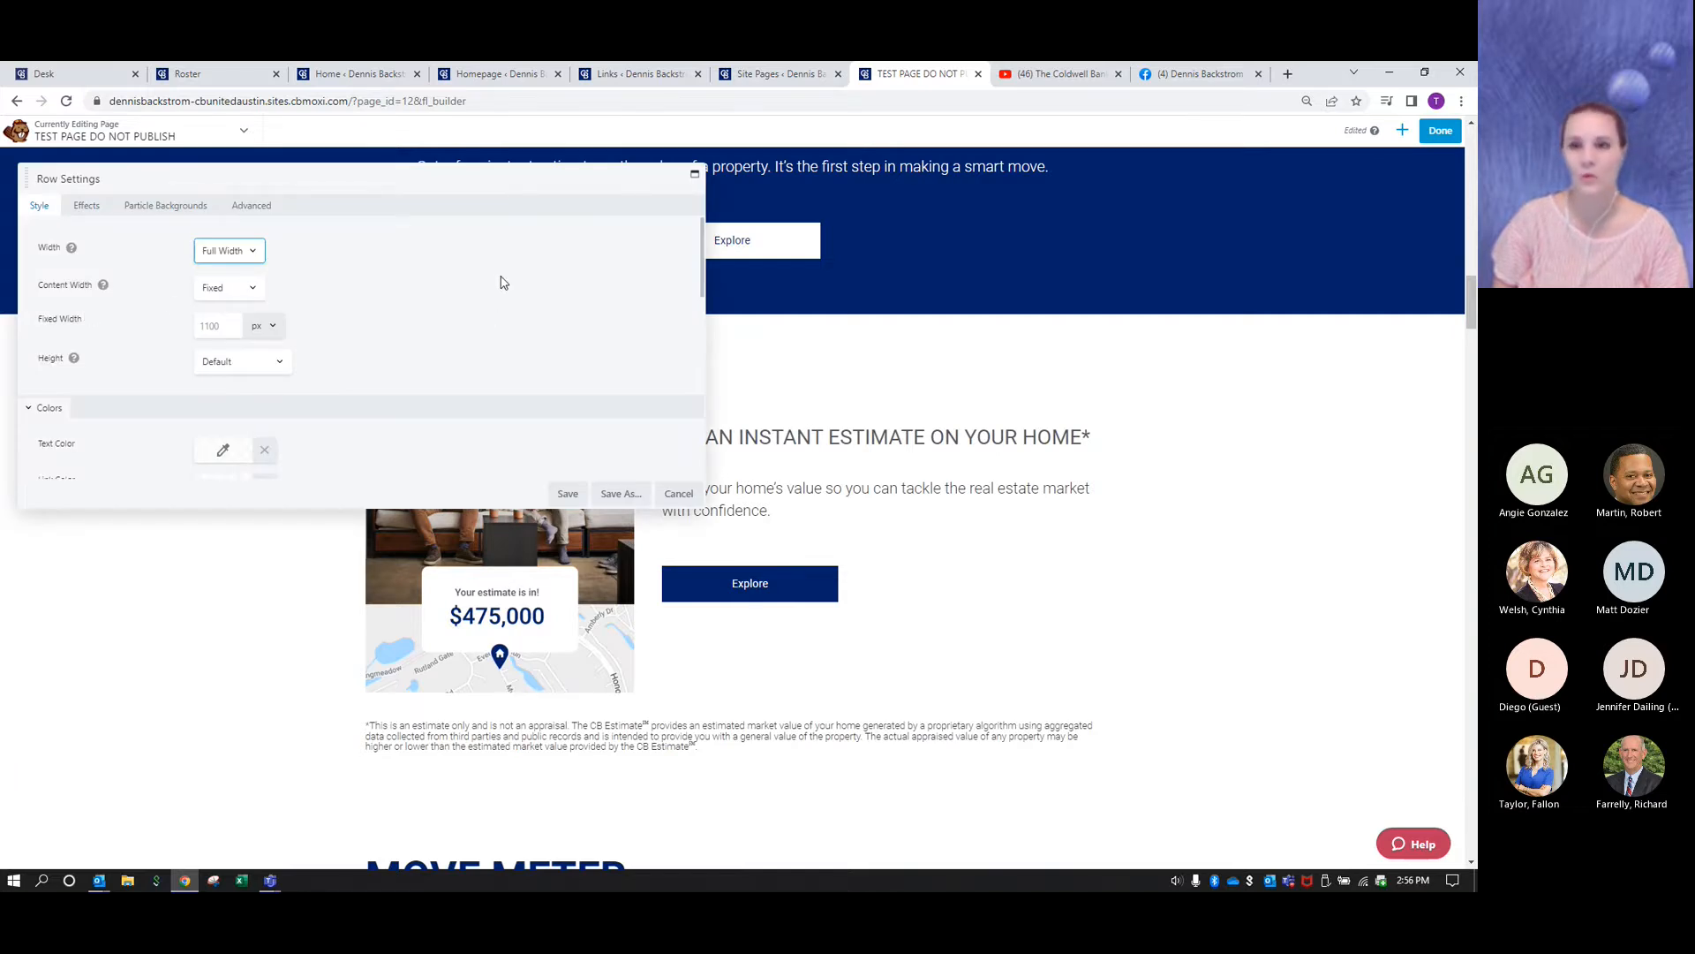
{"action": "left_click", "coordinate": [629, 497]}
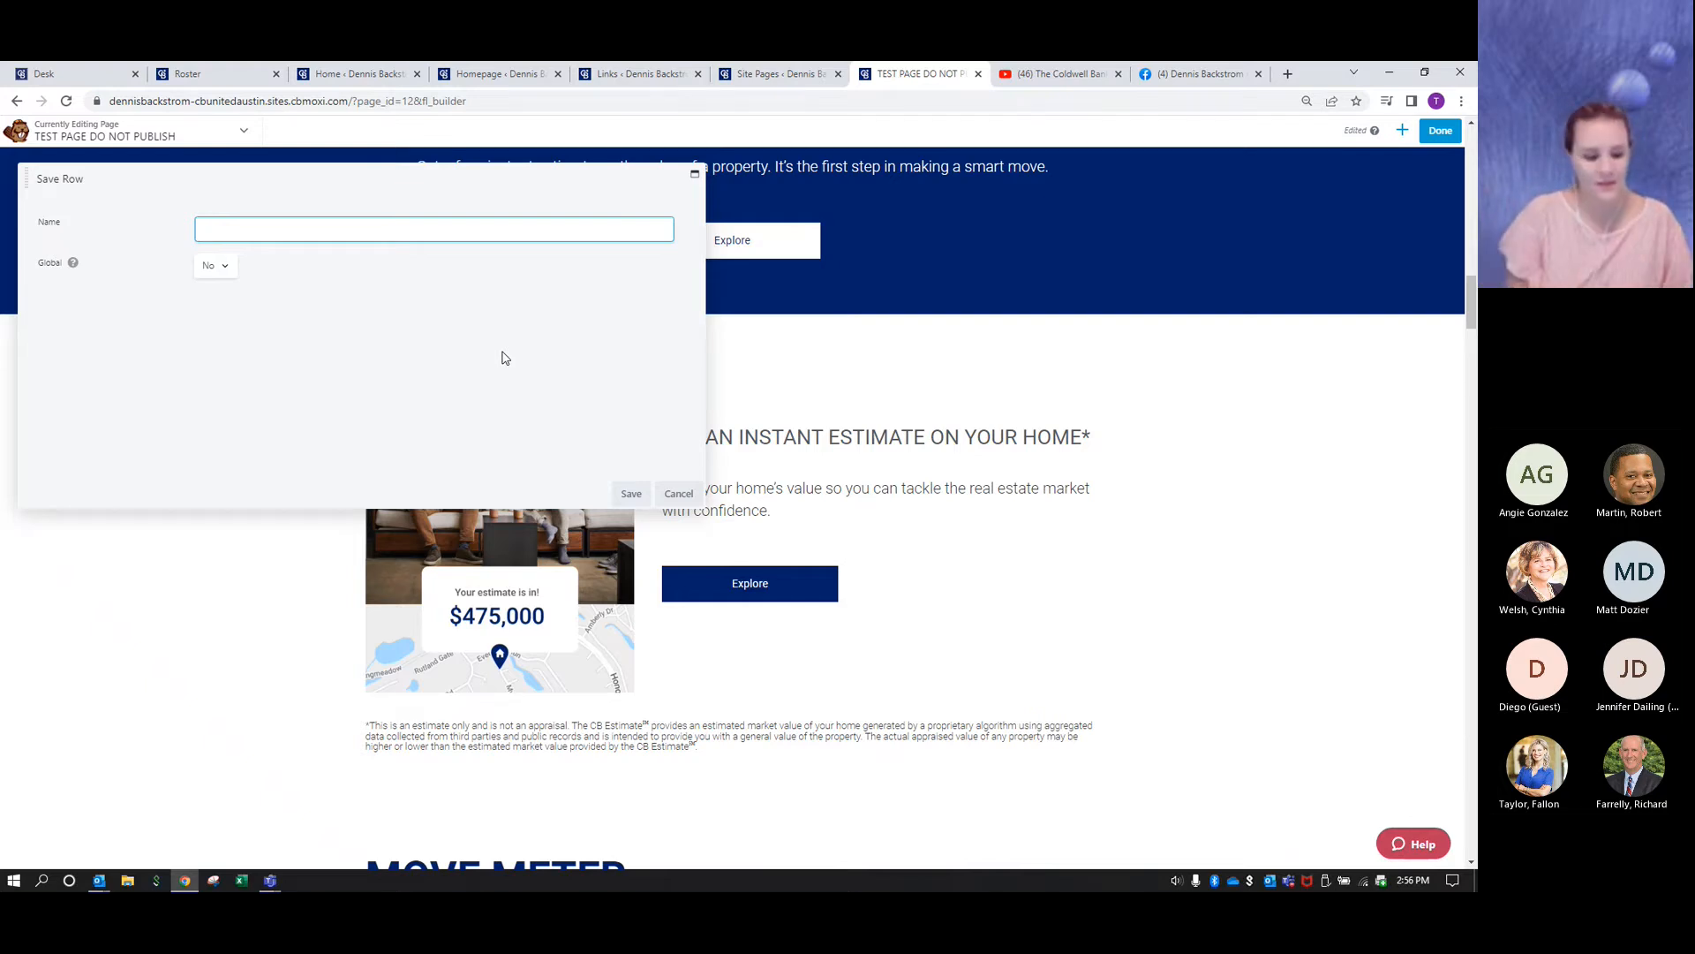
{"action": "type", "text": "CB Estimate"}
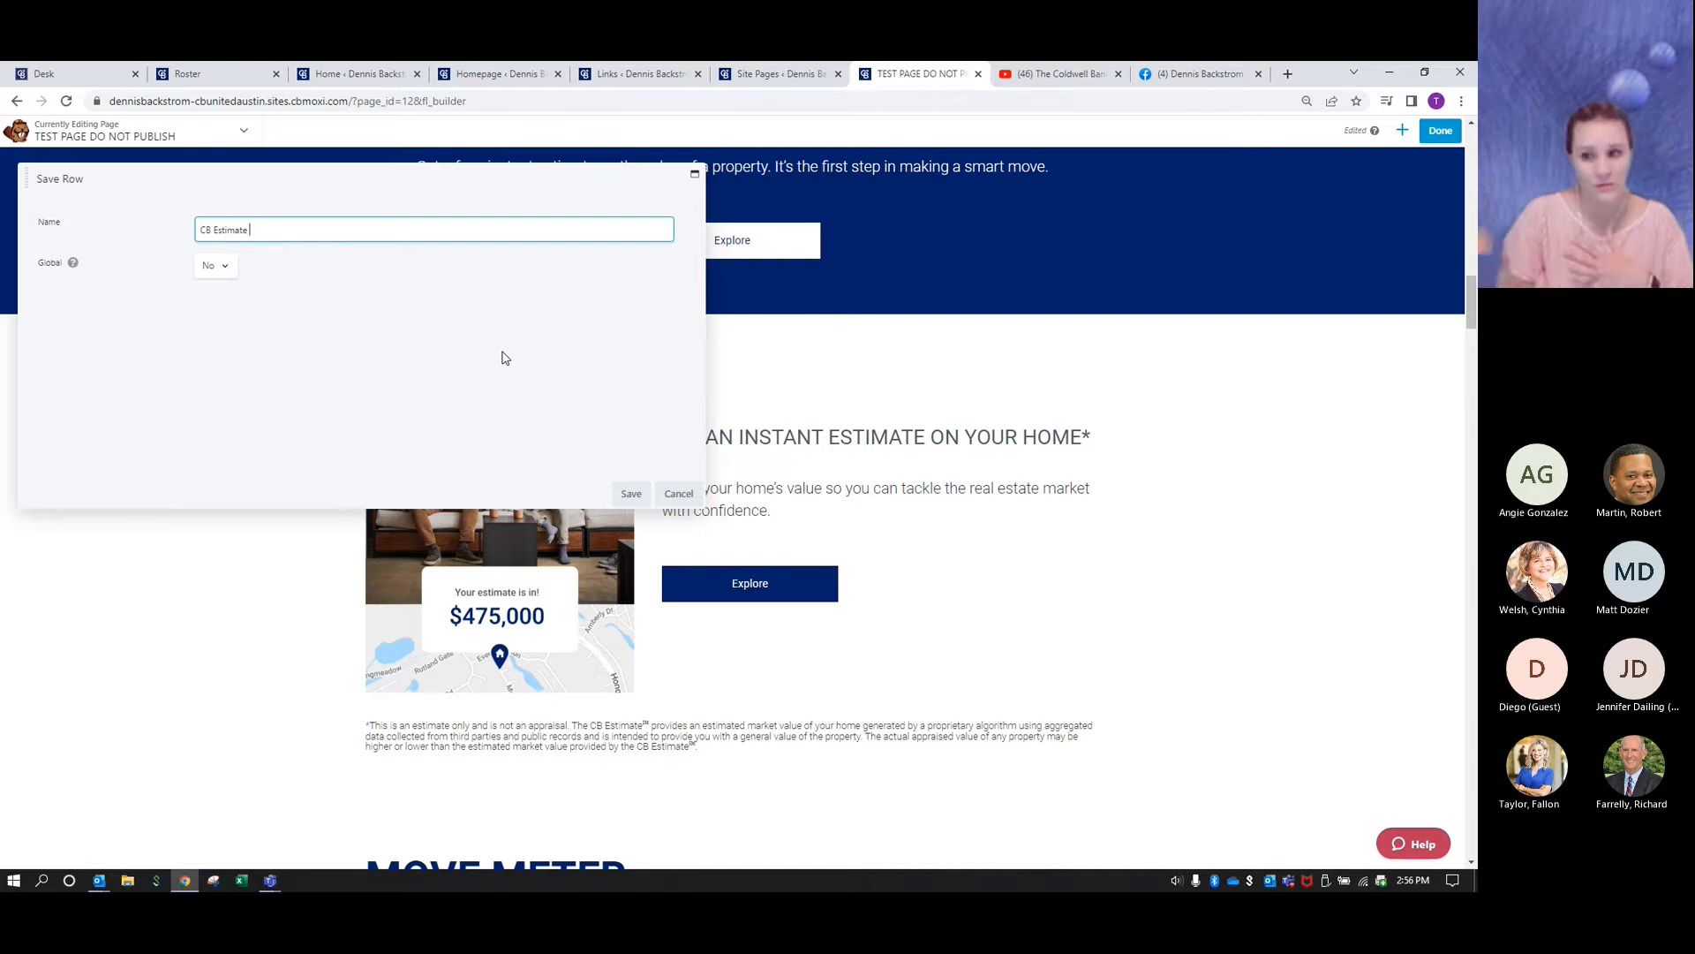
{"action": "type", "text": " whit"}
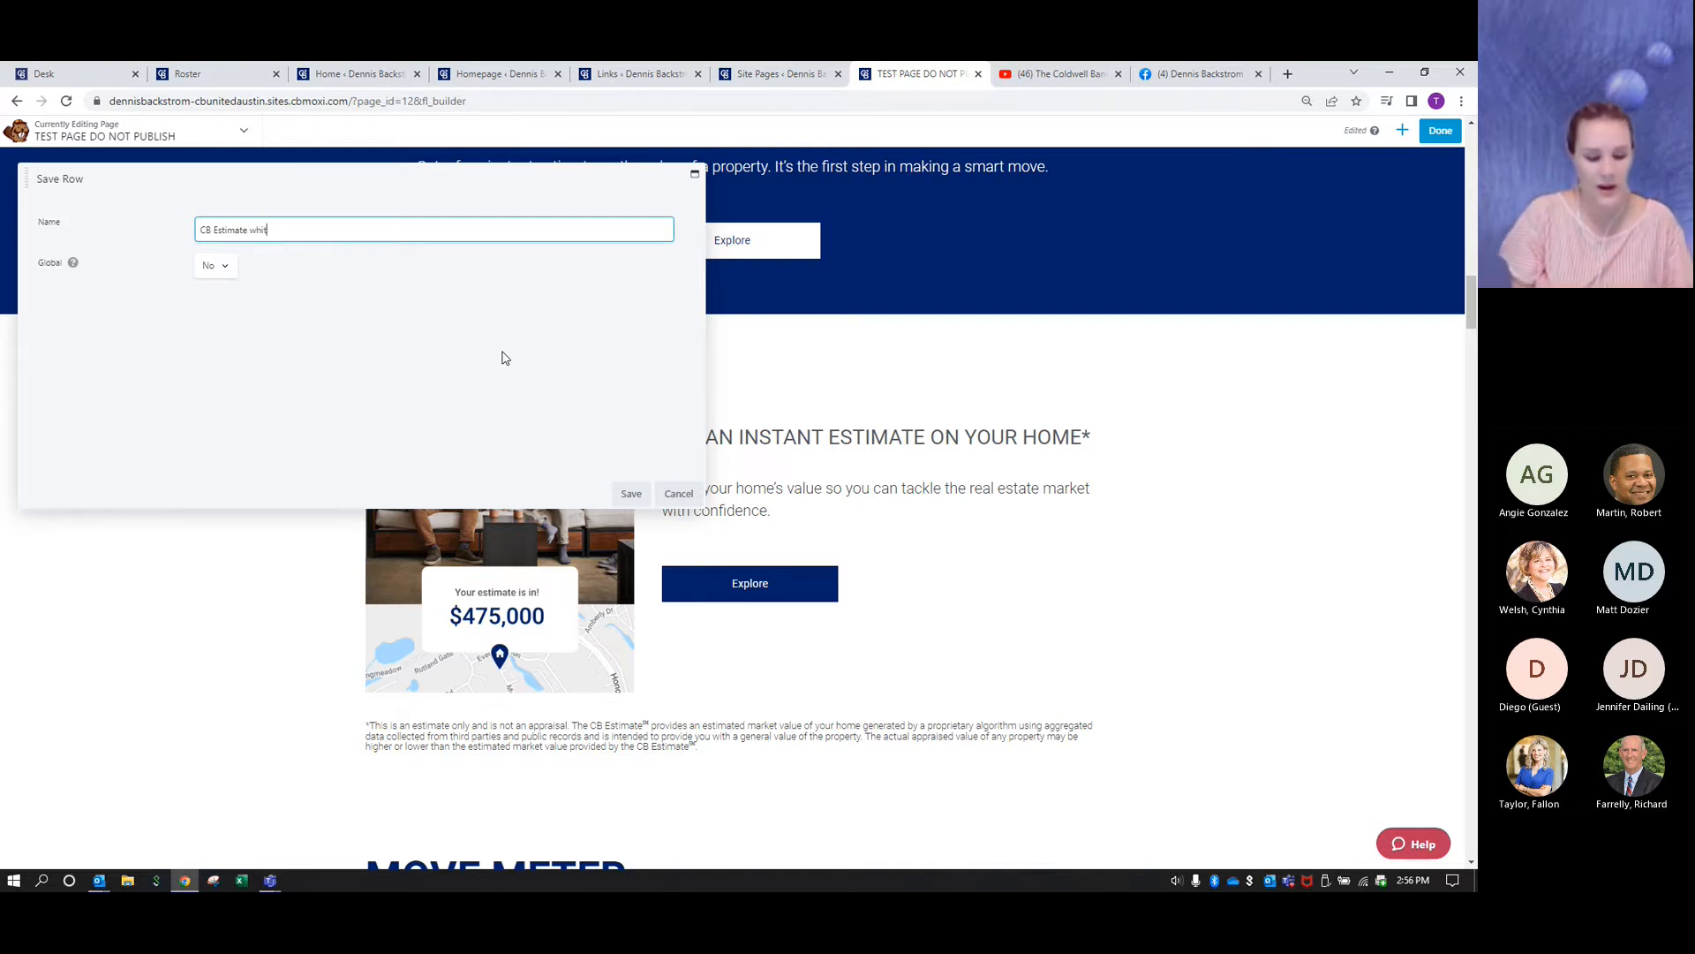
{"action": "type", "text": "e background"}
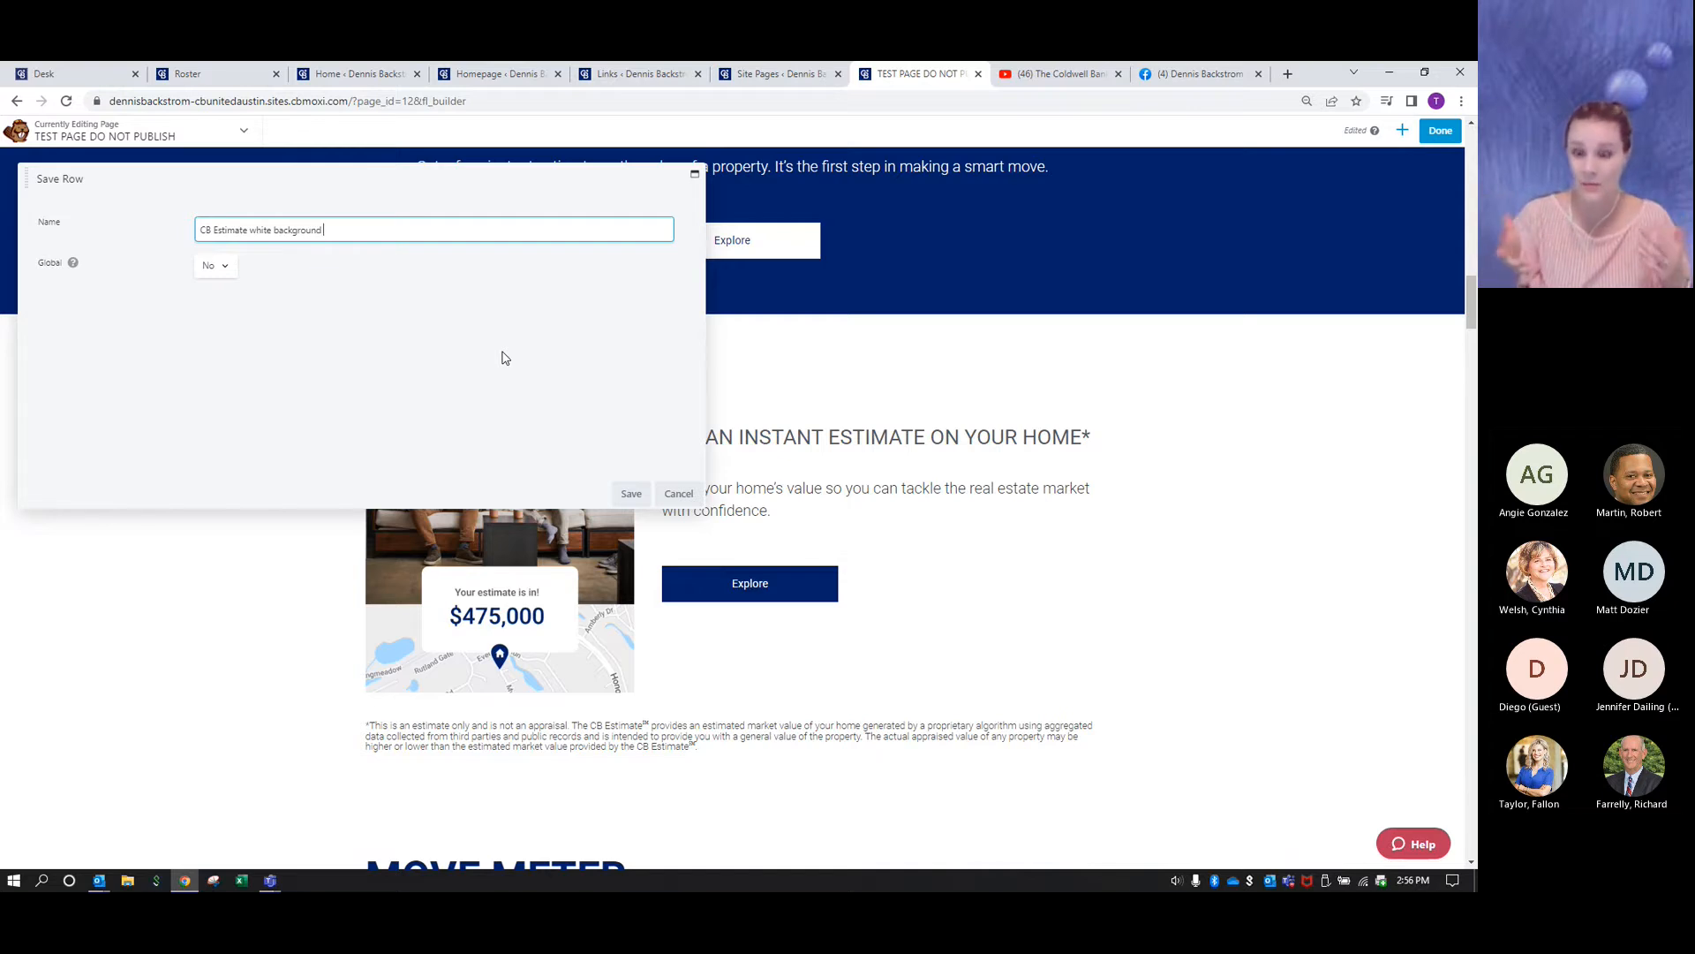
{"action": "type", "text": " two guys with dog"}
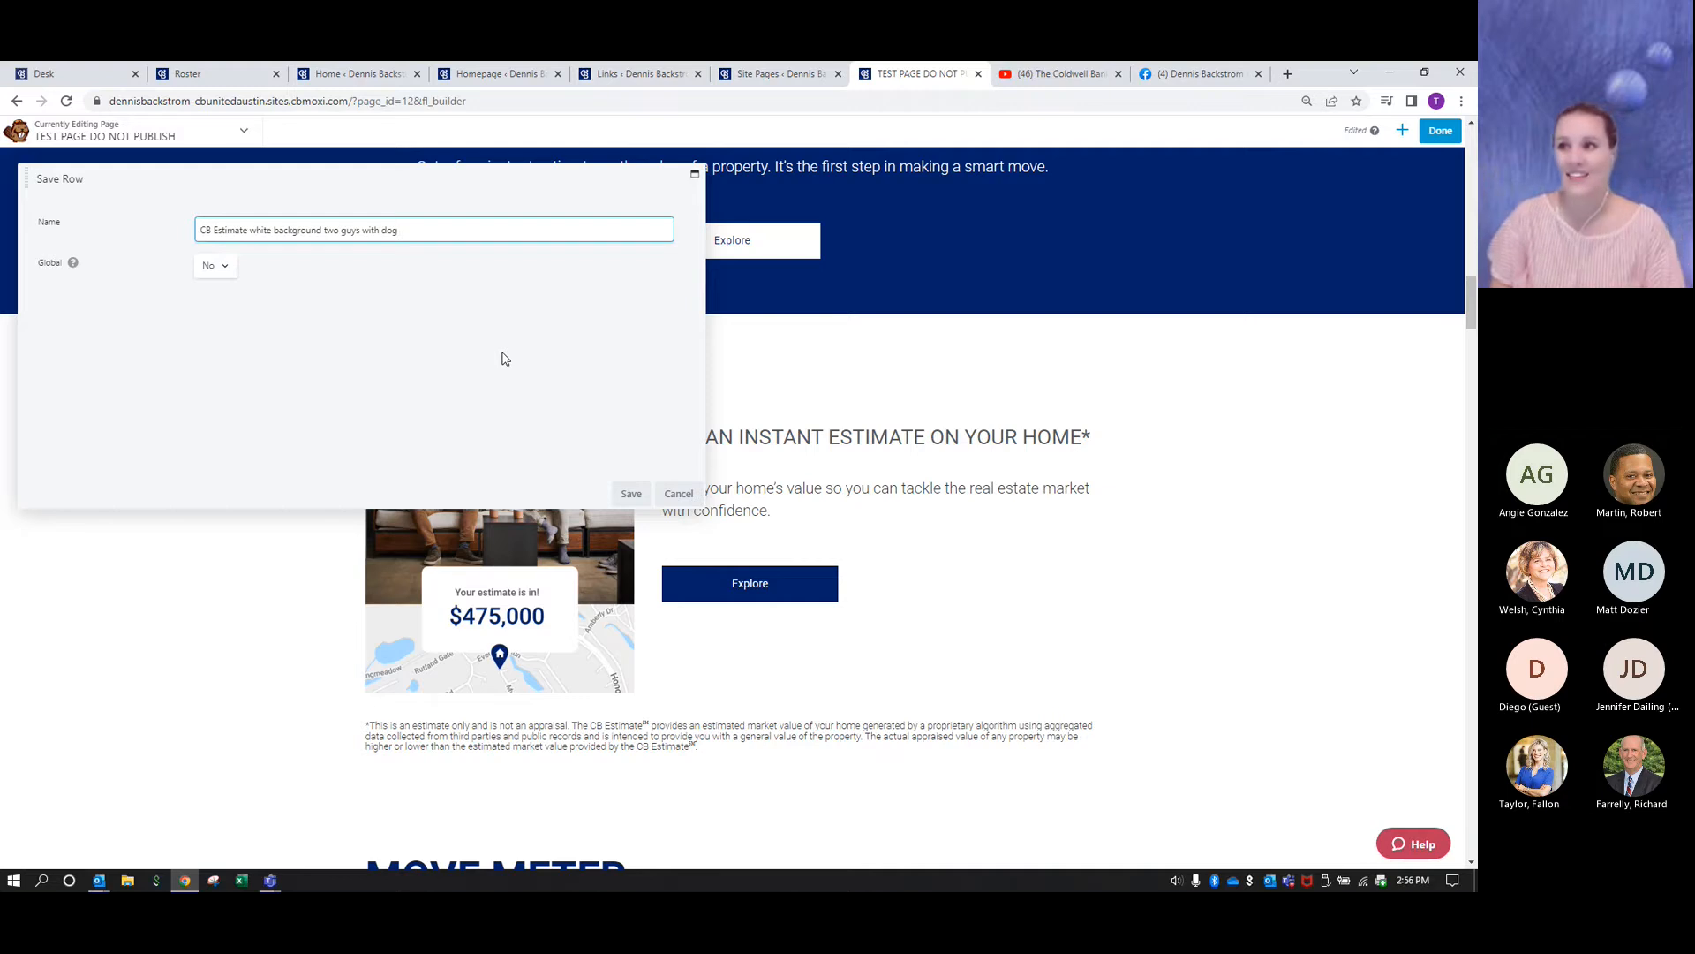
{"action": "left_click", "coordinate": [632, 495]}
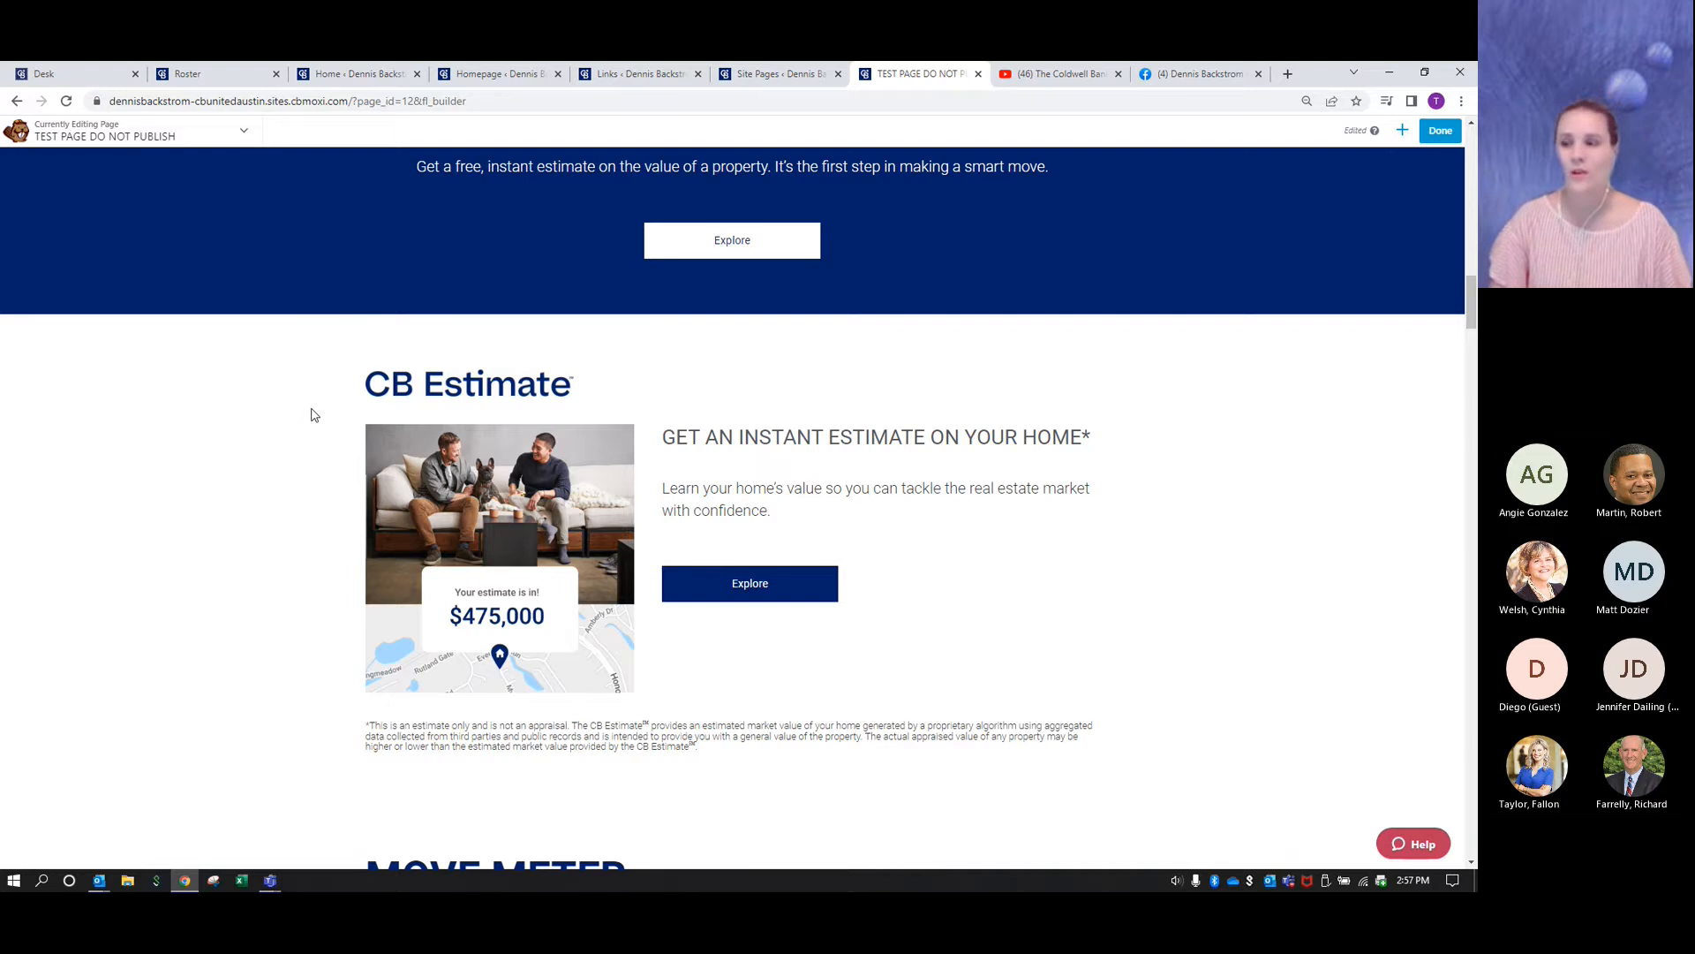
- Save the navy Move Meter row showing the phone as a reusable row named "Move Meter with phone and navy background"
{"action": "scroll", "coordinate": [303, 435], "scroll_direction": "down", "scroll_amount": 5}
{"action": "scroll", "coordinate": [299, 504], "scroll_direction": "down", "scroll_amount": 2}
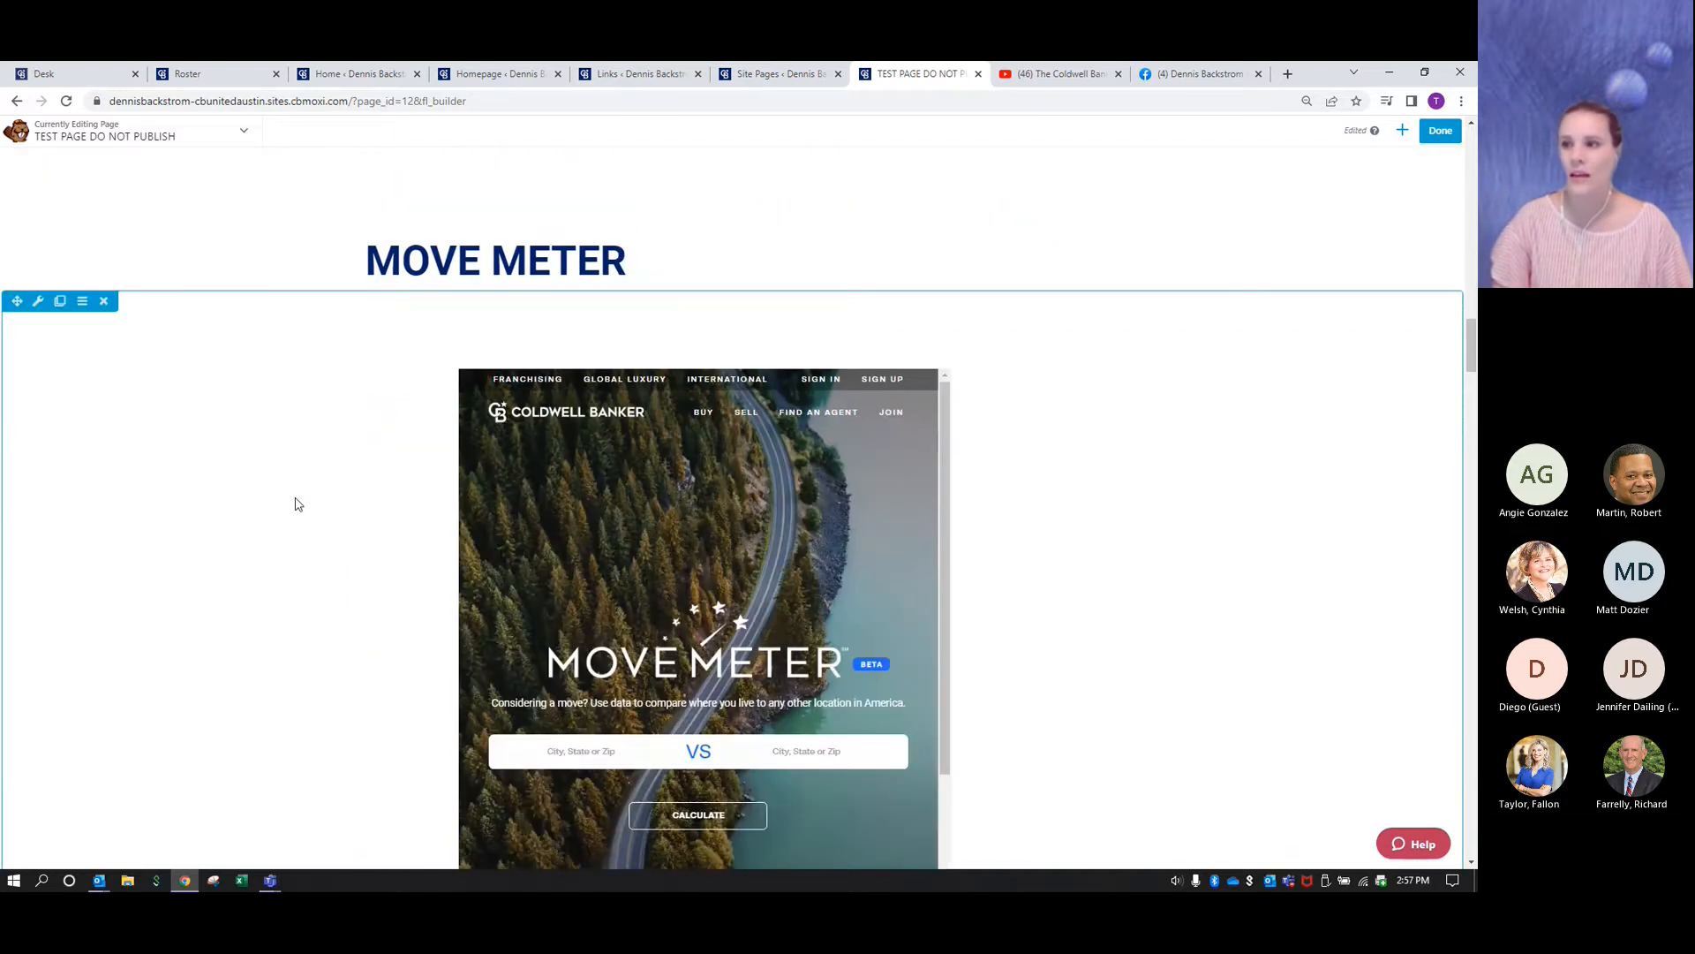
{"action": "scroll", "coordinate": [344, 553], "scroll_direction": "down", "scroll_amount": 7}
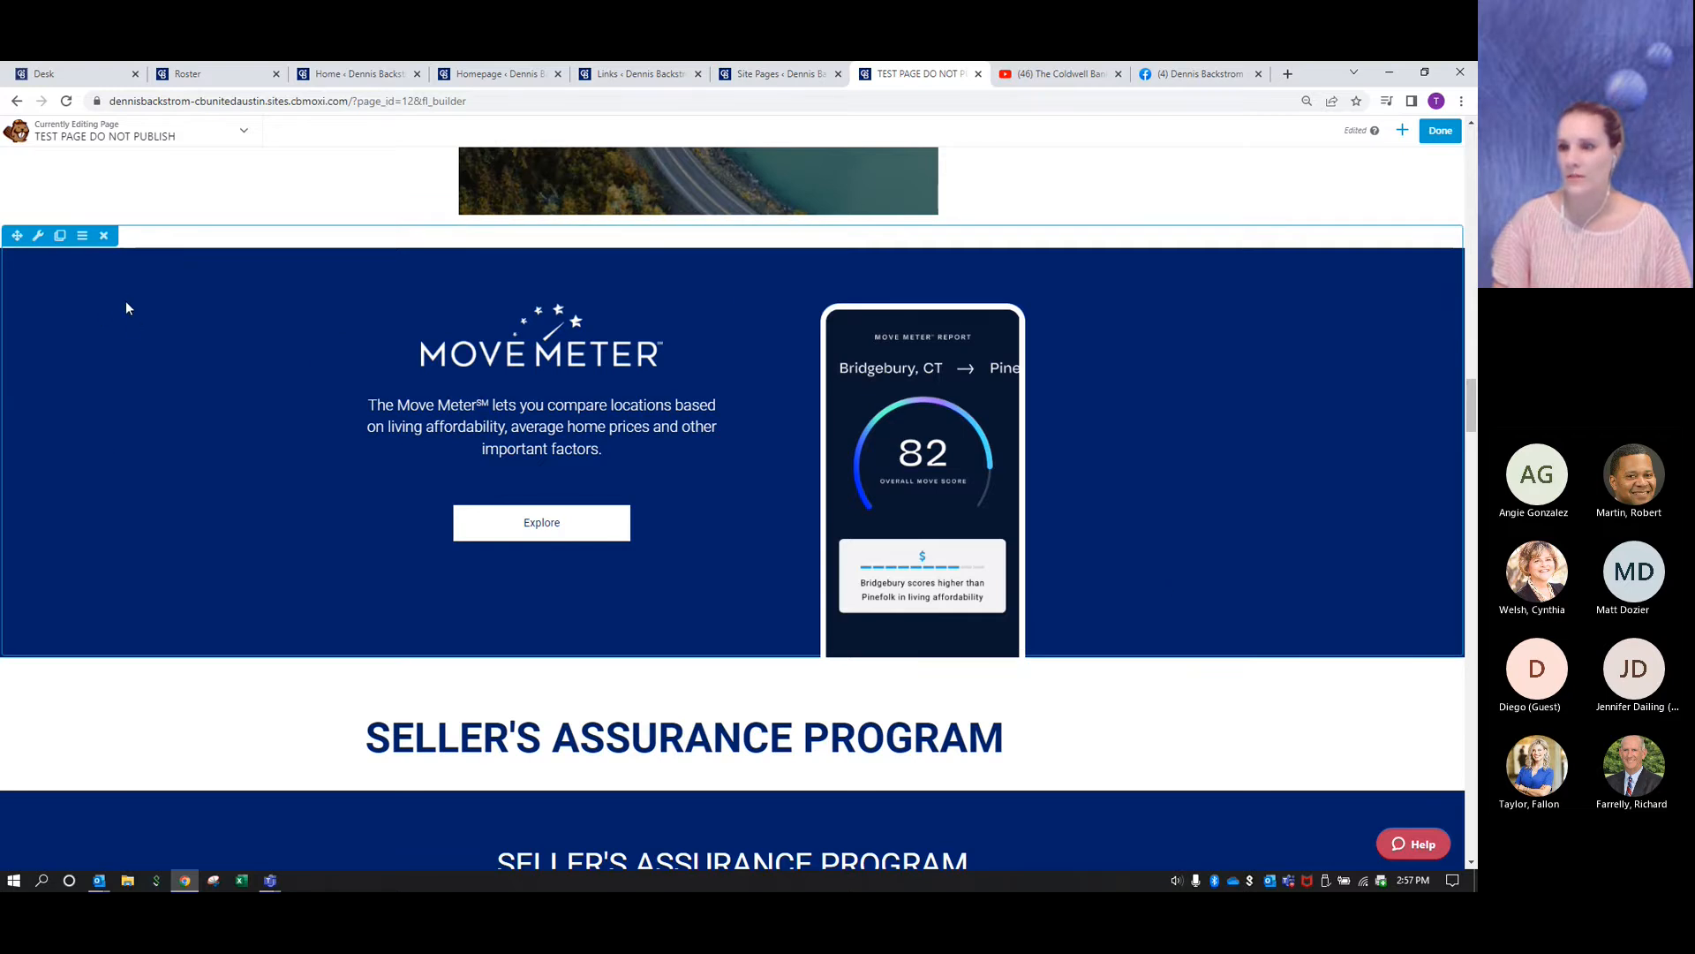
{"action": "left_click", "coordinate": [38, 236]}
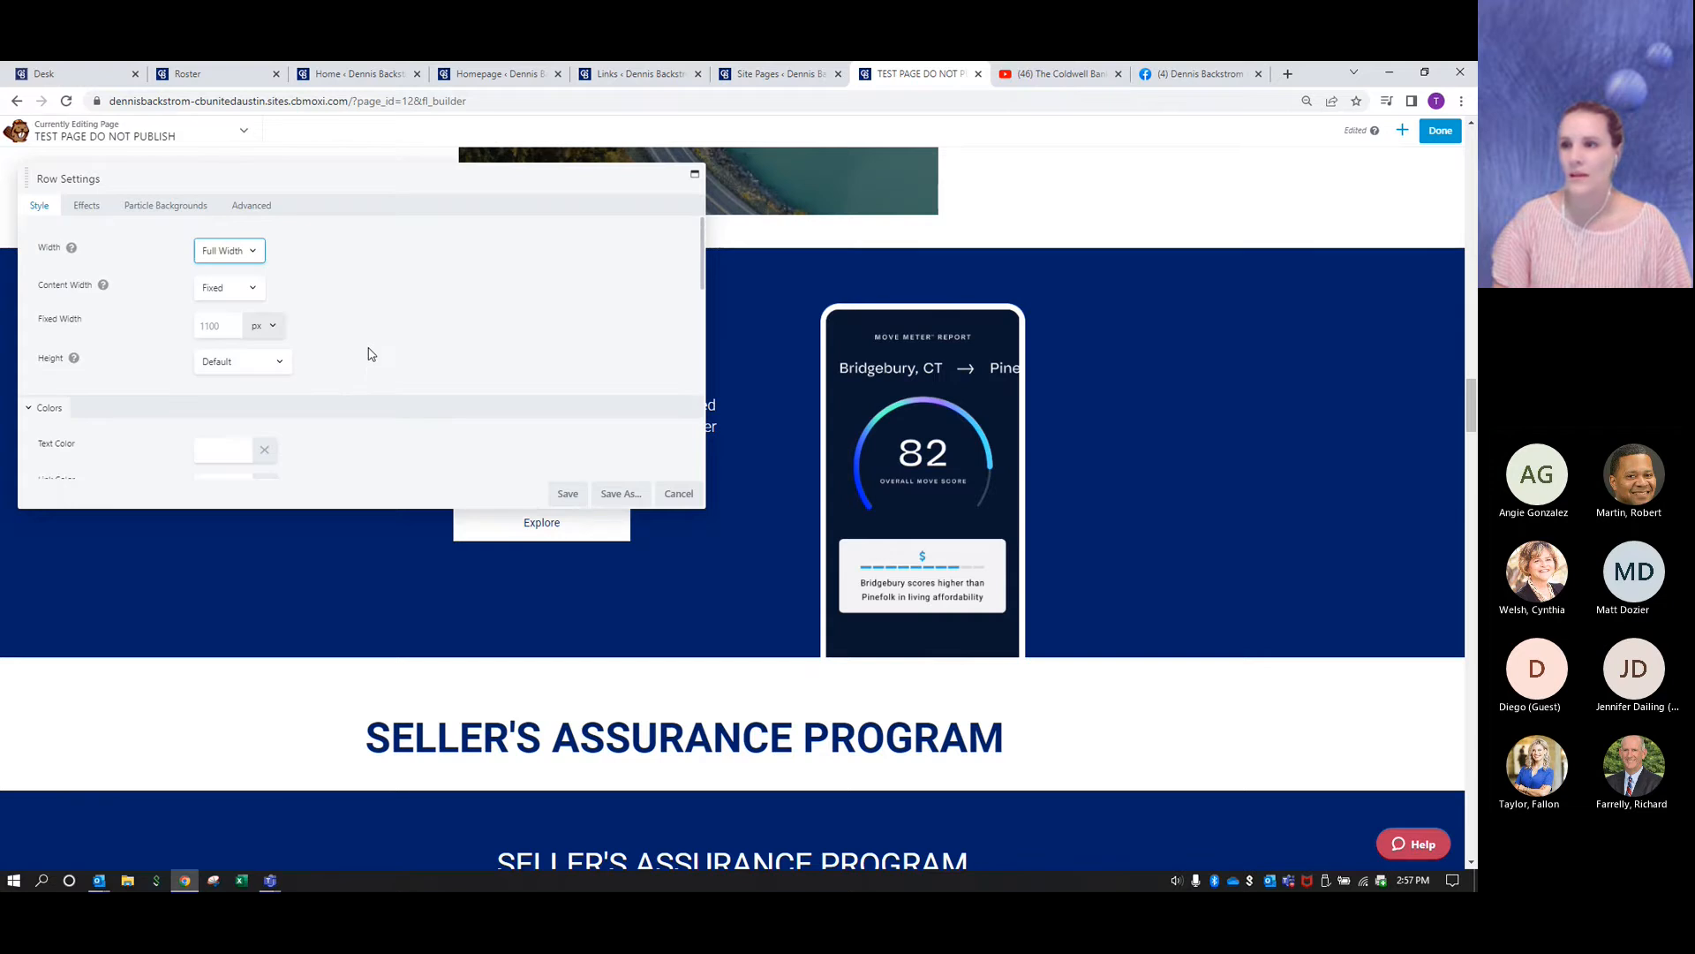
{"action": "left_click", "coordinate": [620, 494]}
{"action": "type", "text": "Move Meter with phone and navy background"}
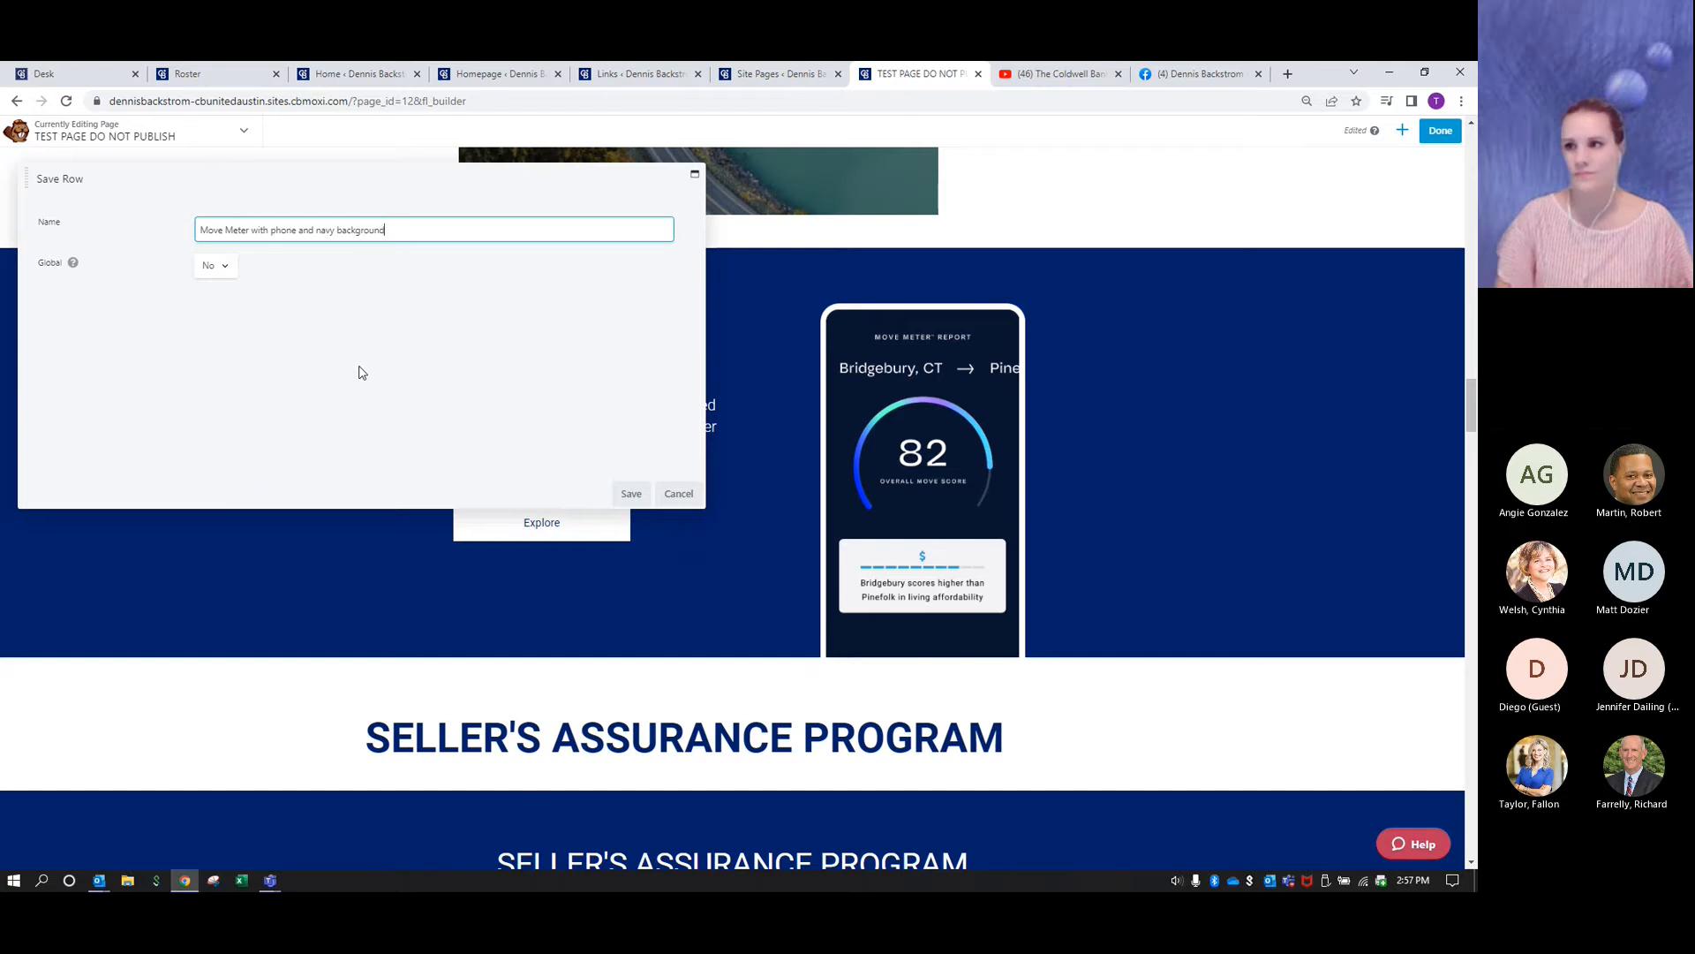
{"action": "left_click", "coordinate": [629, 494]}
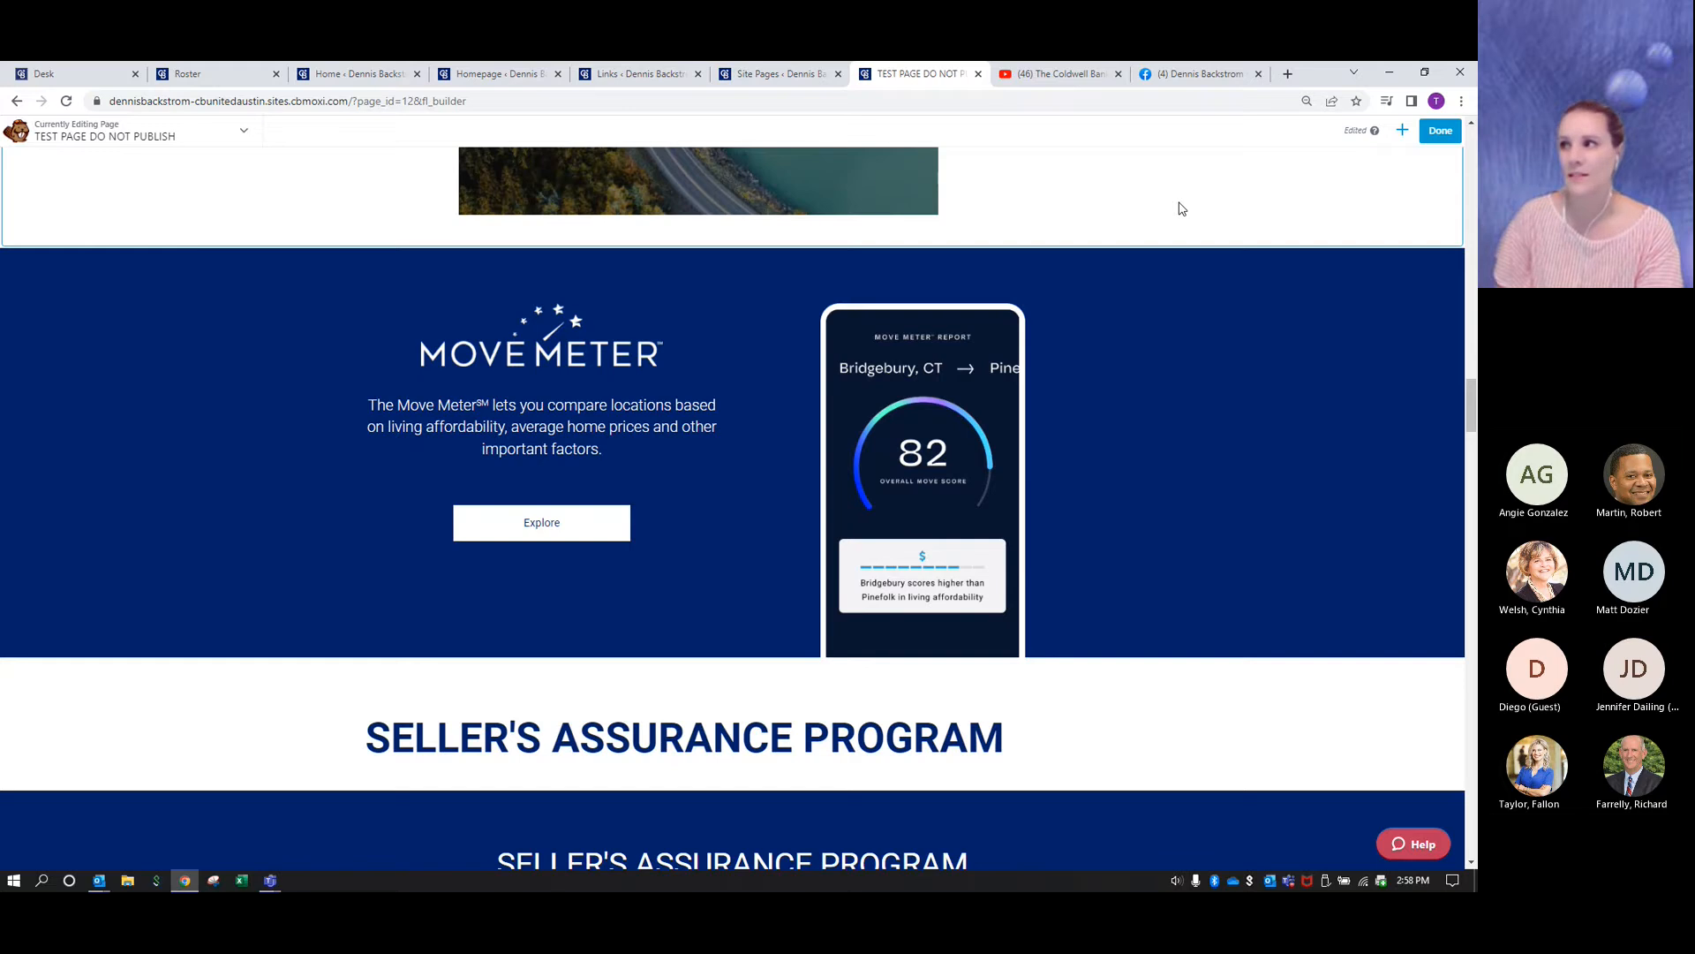
- Finish editing the test page and keep it as a draft without publishing
{"action": "left_click", "coordinate": [1443, 138]}
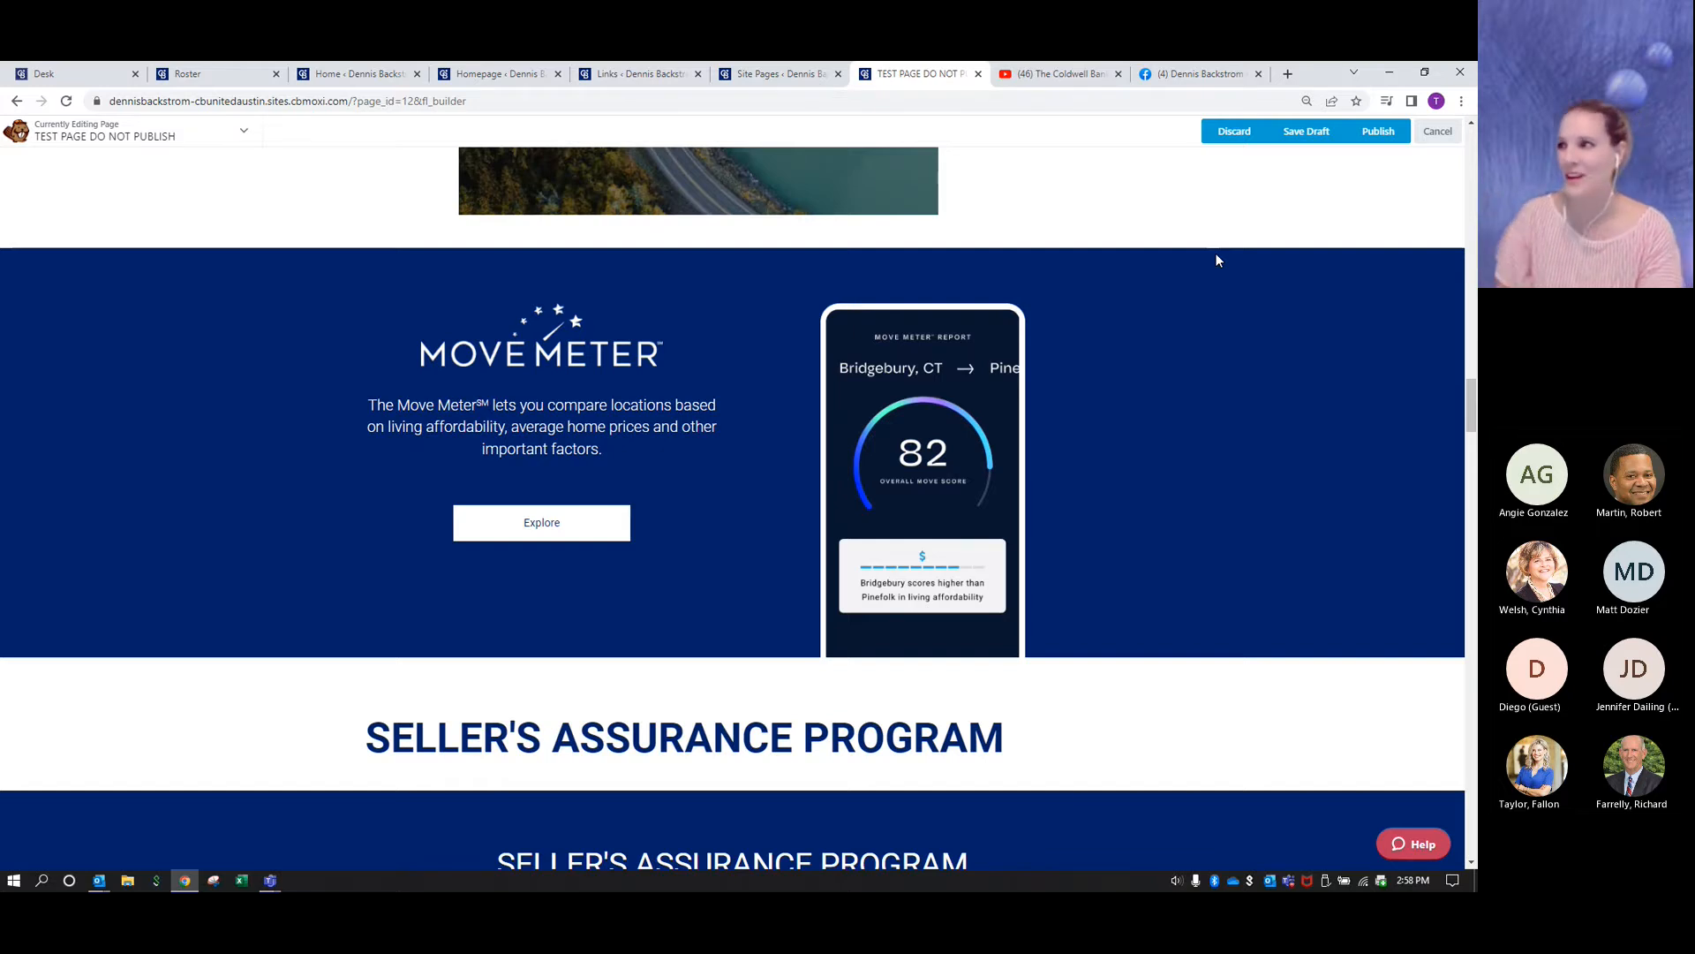
{"action": "left_click", "coordinate": [1308, 134]}
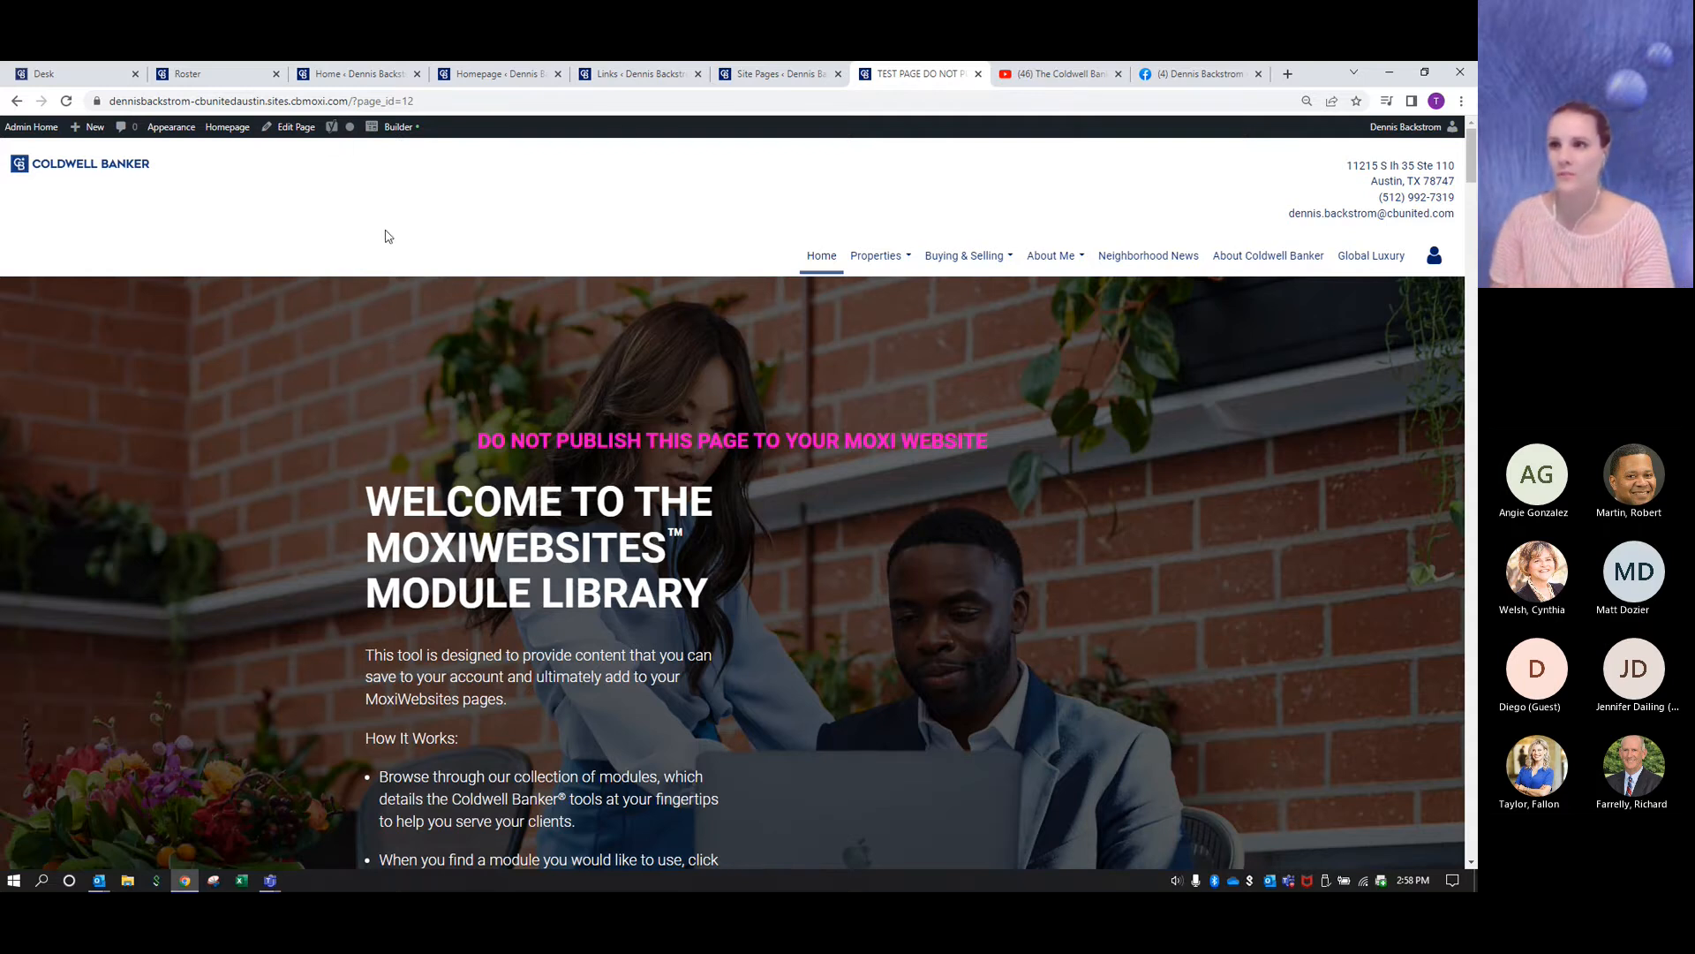
- Return to the admin site pages and open the Selling page under Buying & Selling in the Builder
{"action": "left_click", "coordinate": [33, 132]}
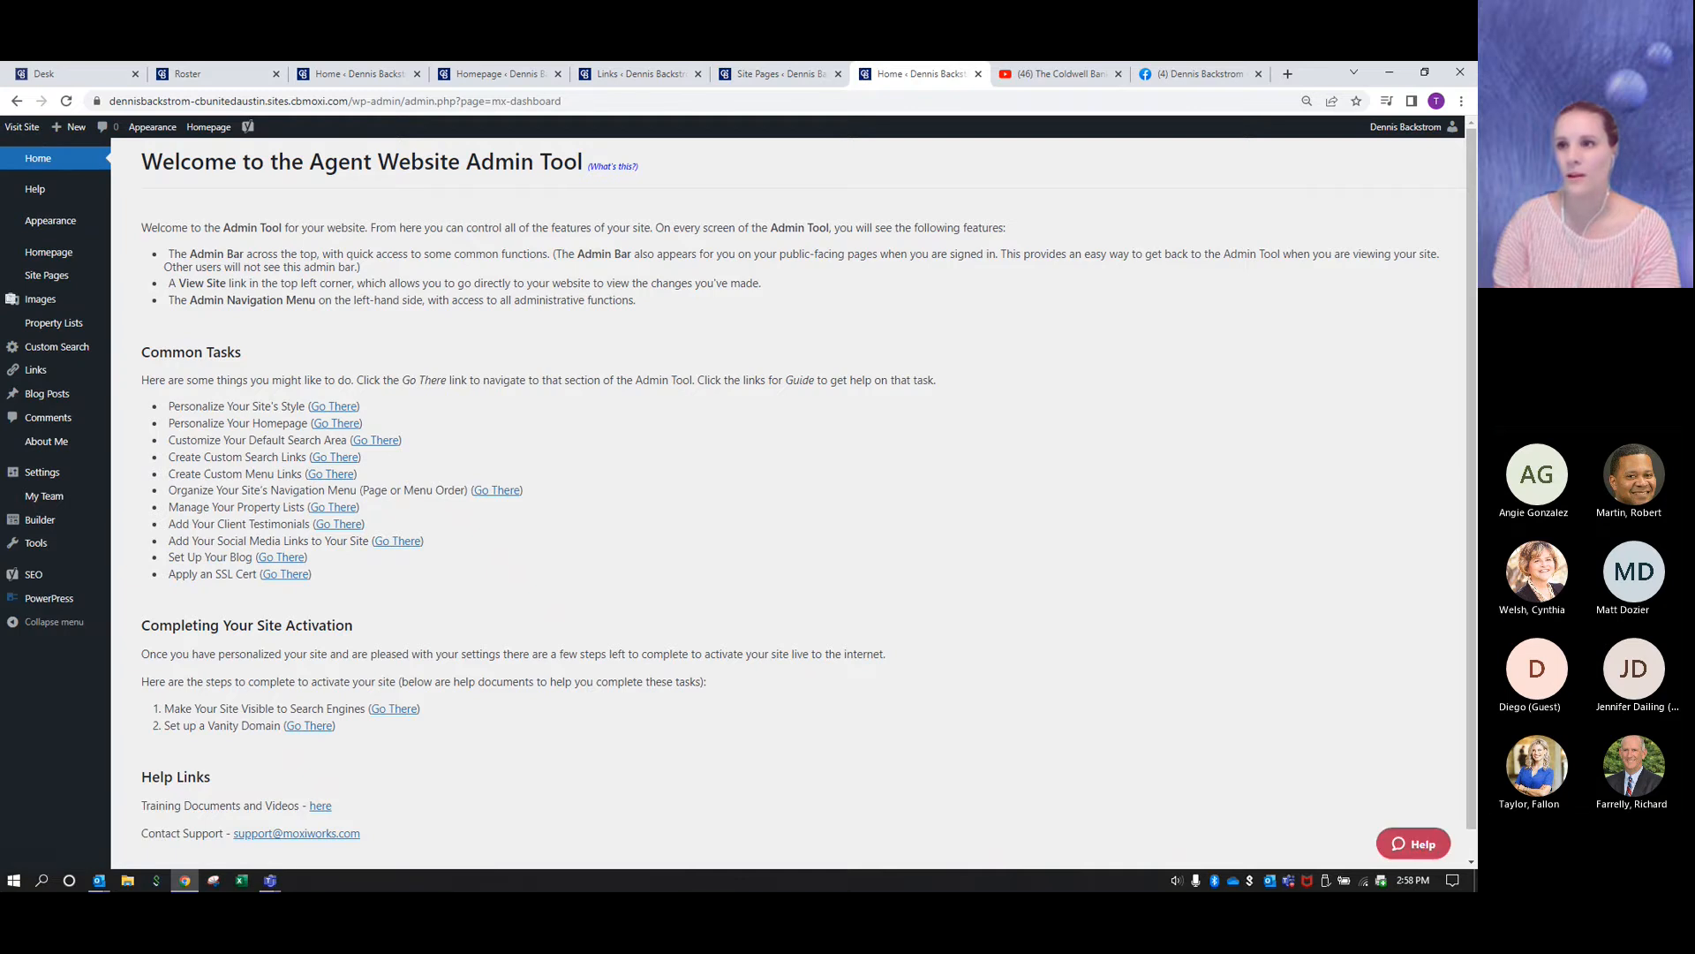
{"action": "mouse_move", "coordinate": [104, 306]}
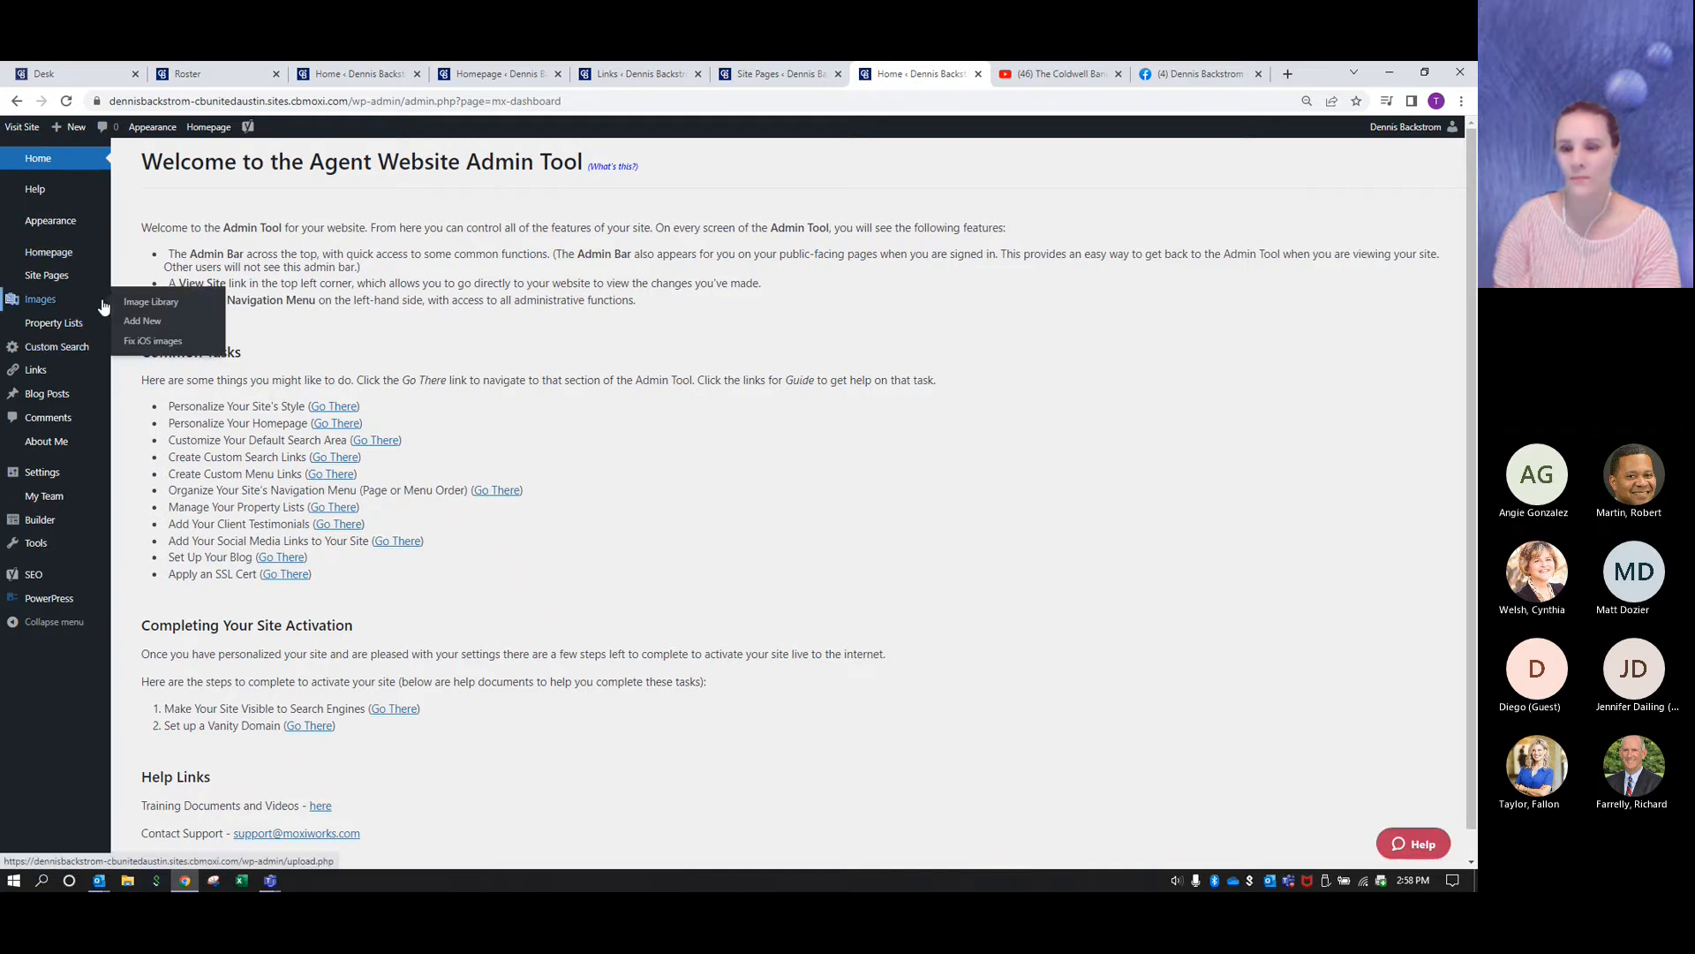
{"action": "mouse_move", "coordinate": [61, 283]}
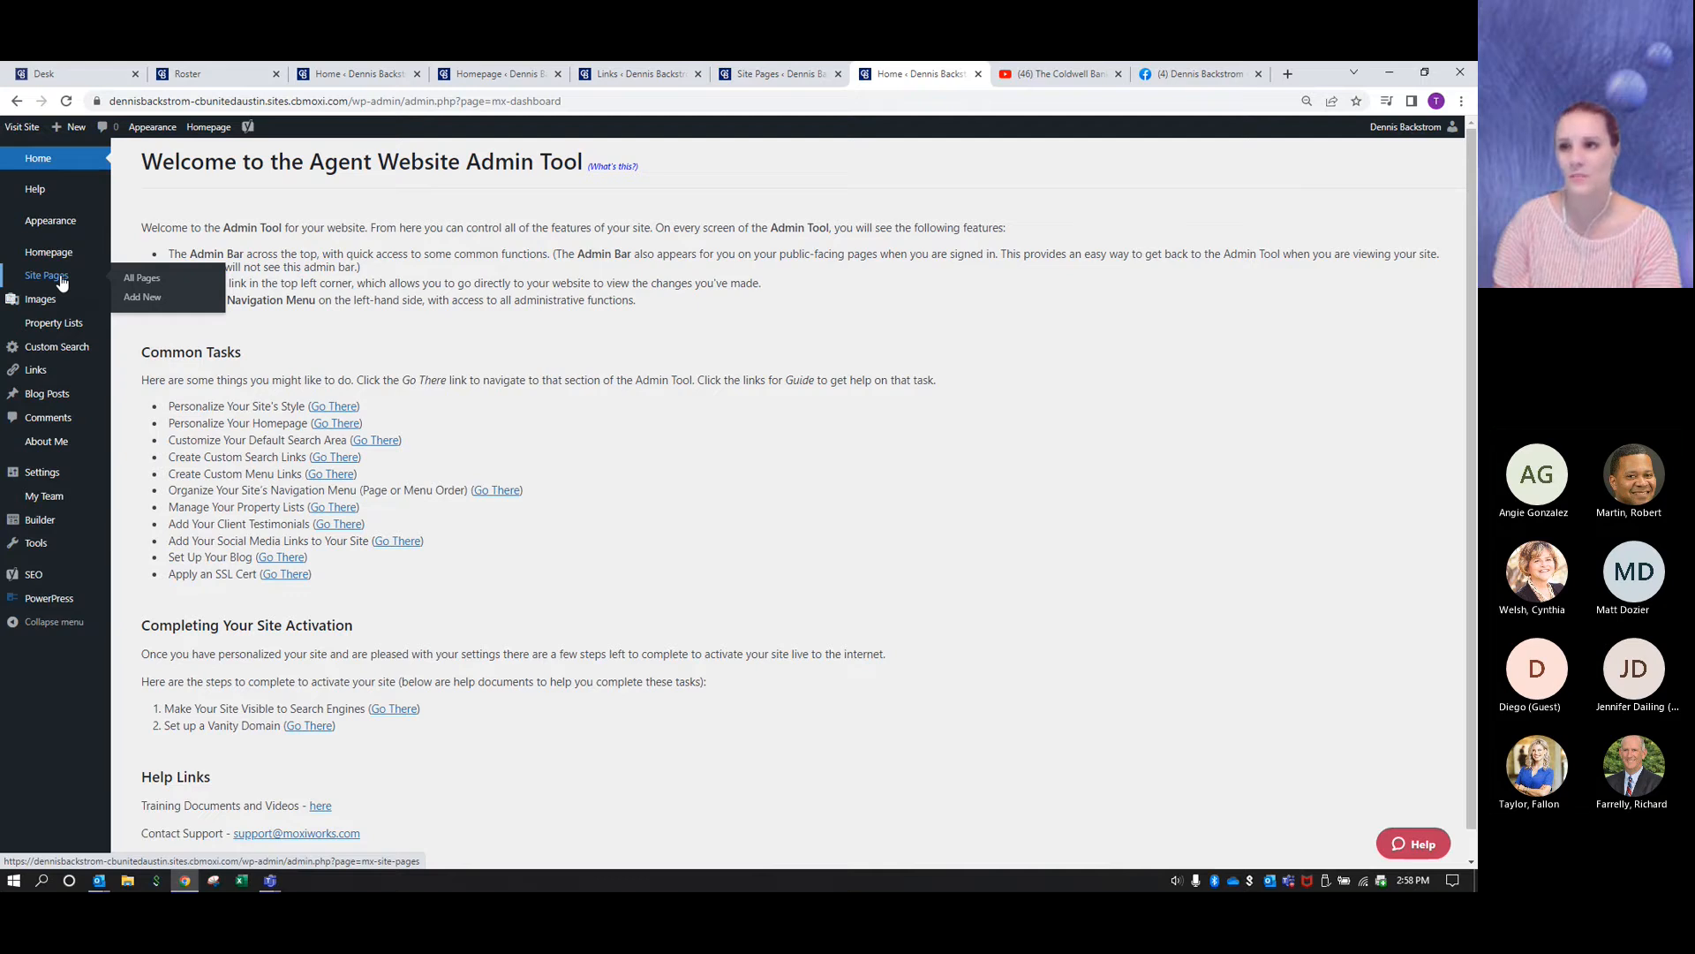
{"action": "left_click", "coordinate": [61, 280]}
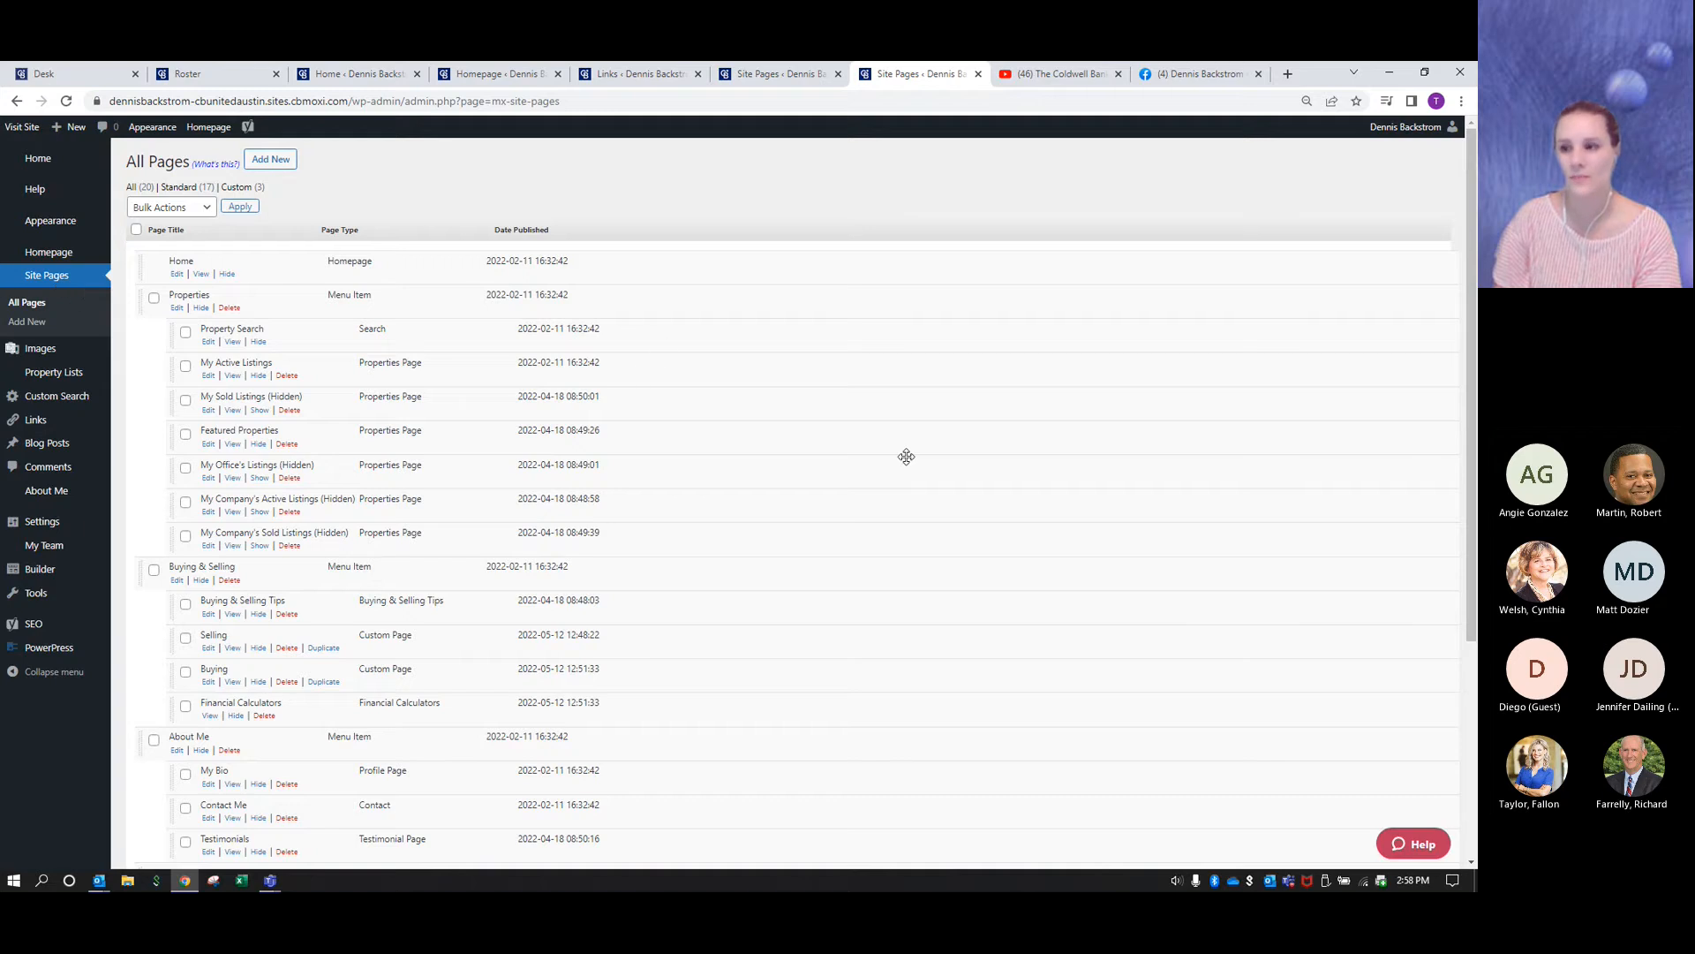
{"action": "scroll", "coordinate": [906, 456], "scroll_direction": "down", "scroll_amount": 3}
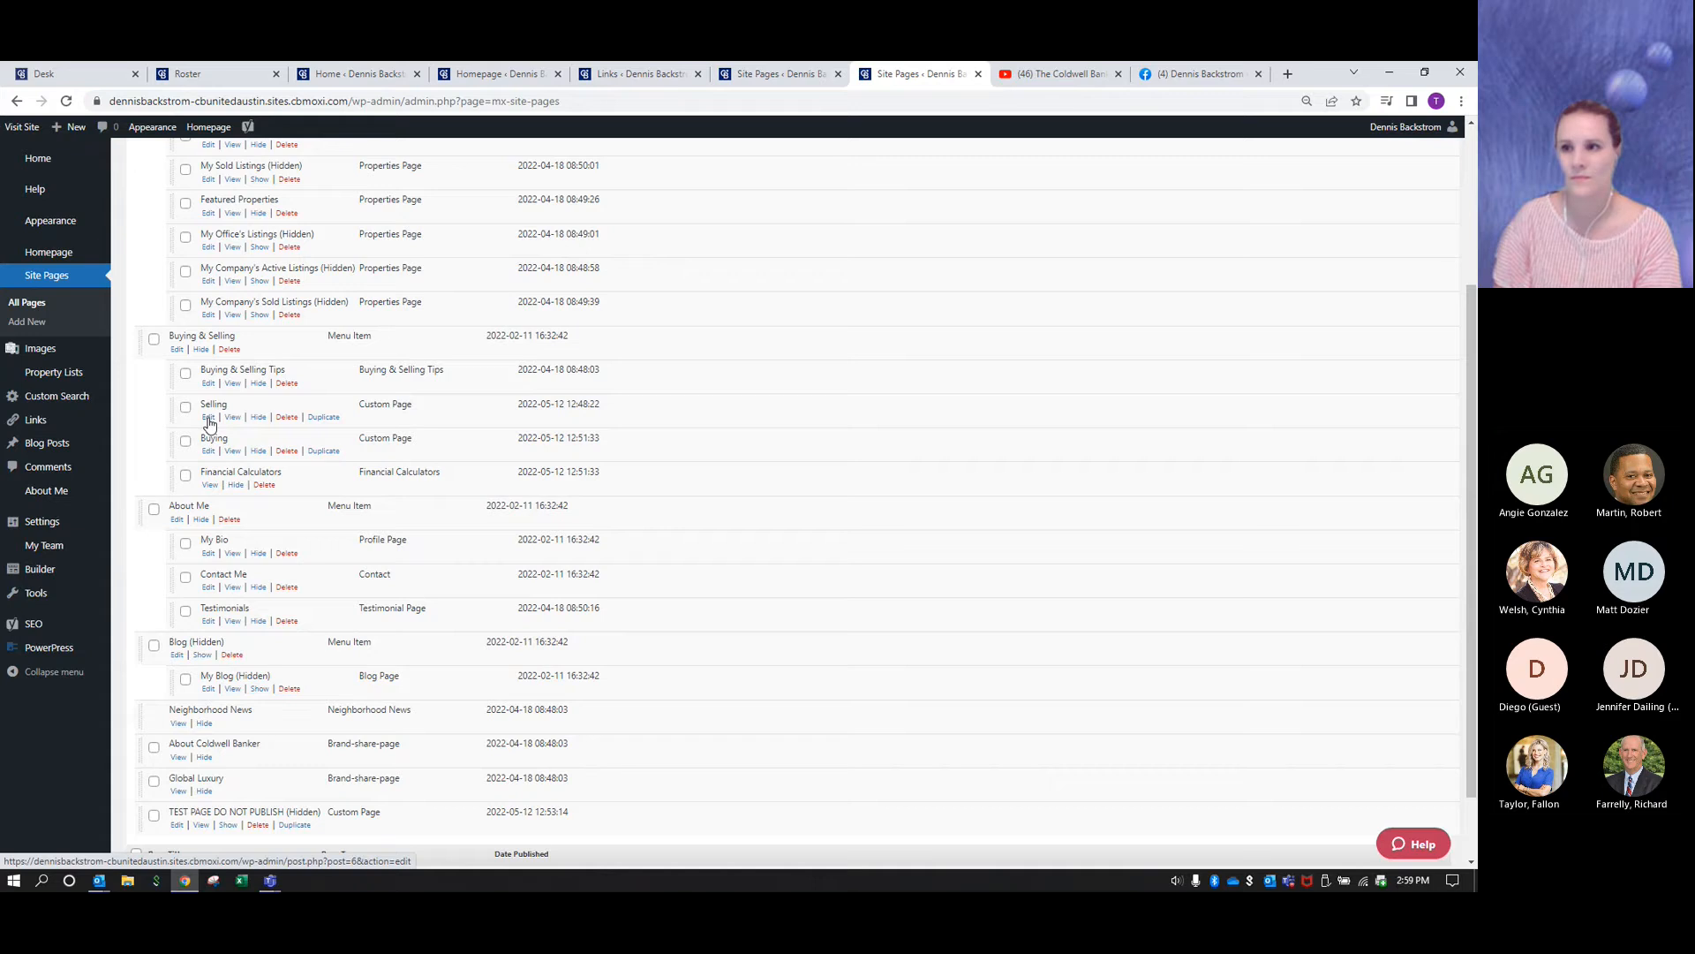
{"action": "left_click", "coordinate": [208, 420]}
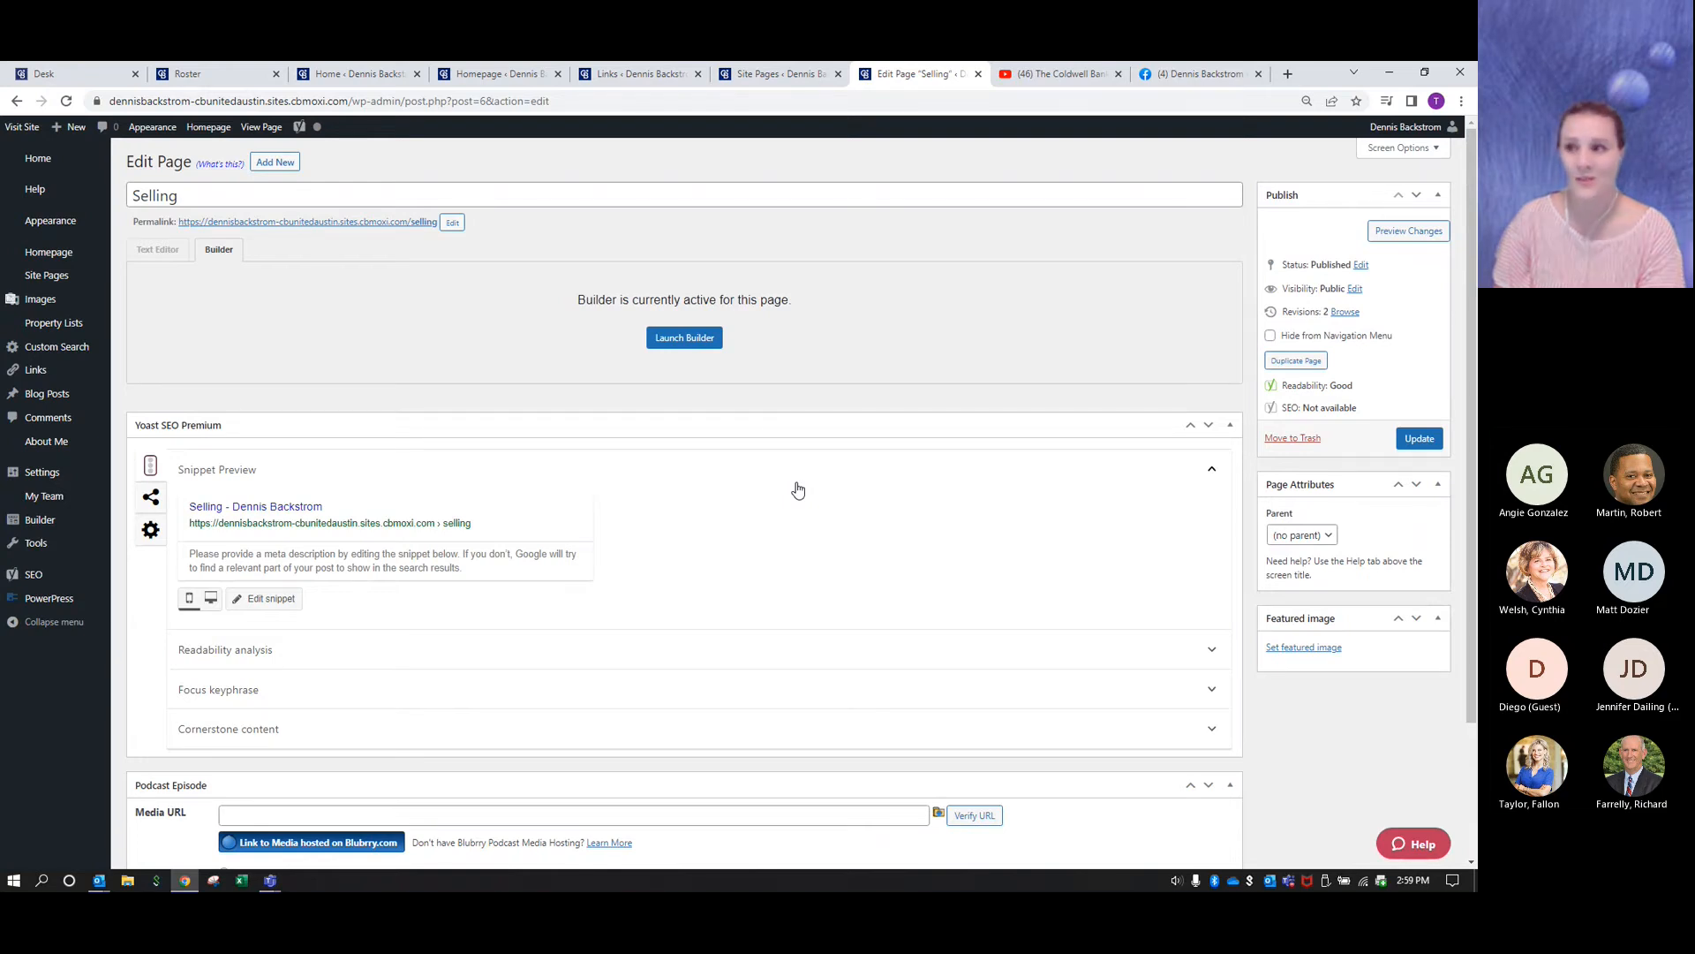
{"action": "left_click", "coordinate": [685, 339]}
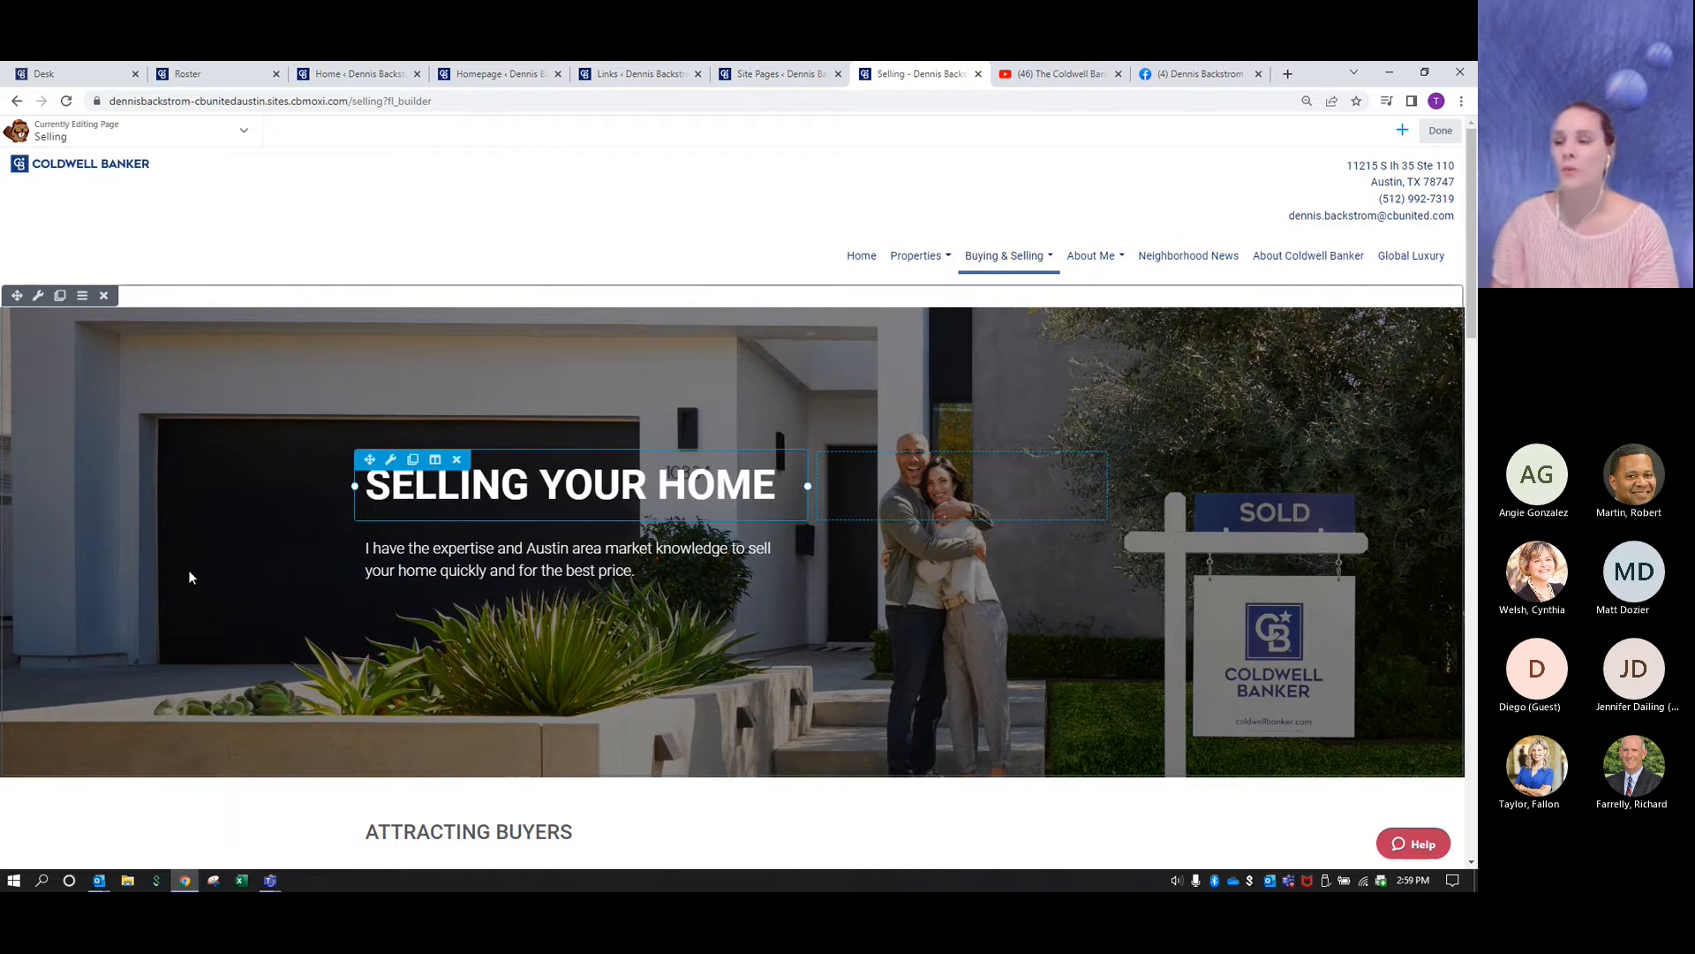
- Insert the saved "Move Meter with phone and navy background" row between the Selling Your Home banner and Attracting Buyers
{"action": "scroll", "coordinate": [189, 577], "scroll_direction": "down", "scroll_amount": 3}
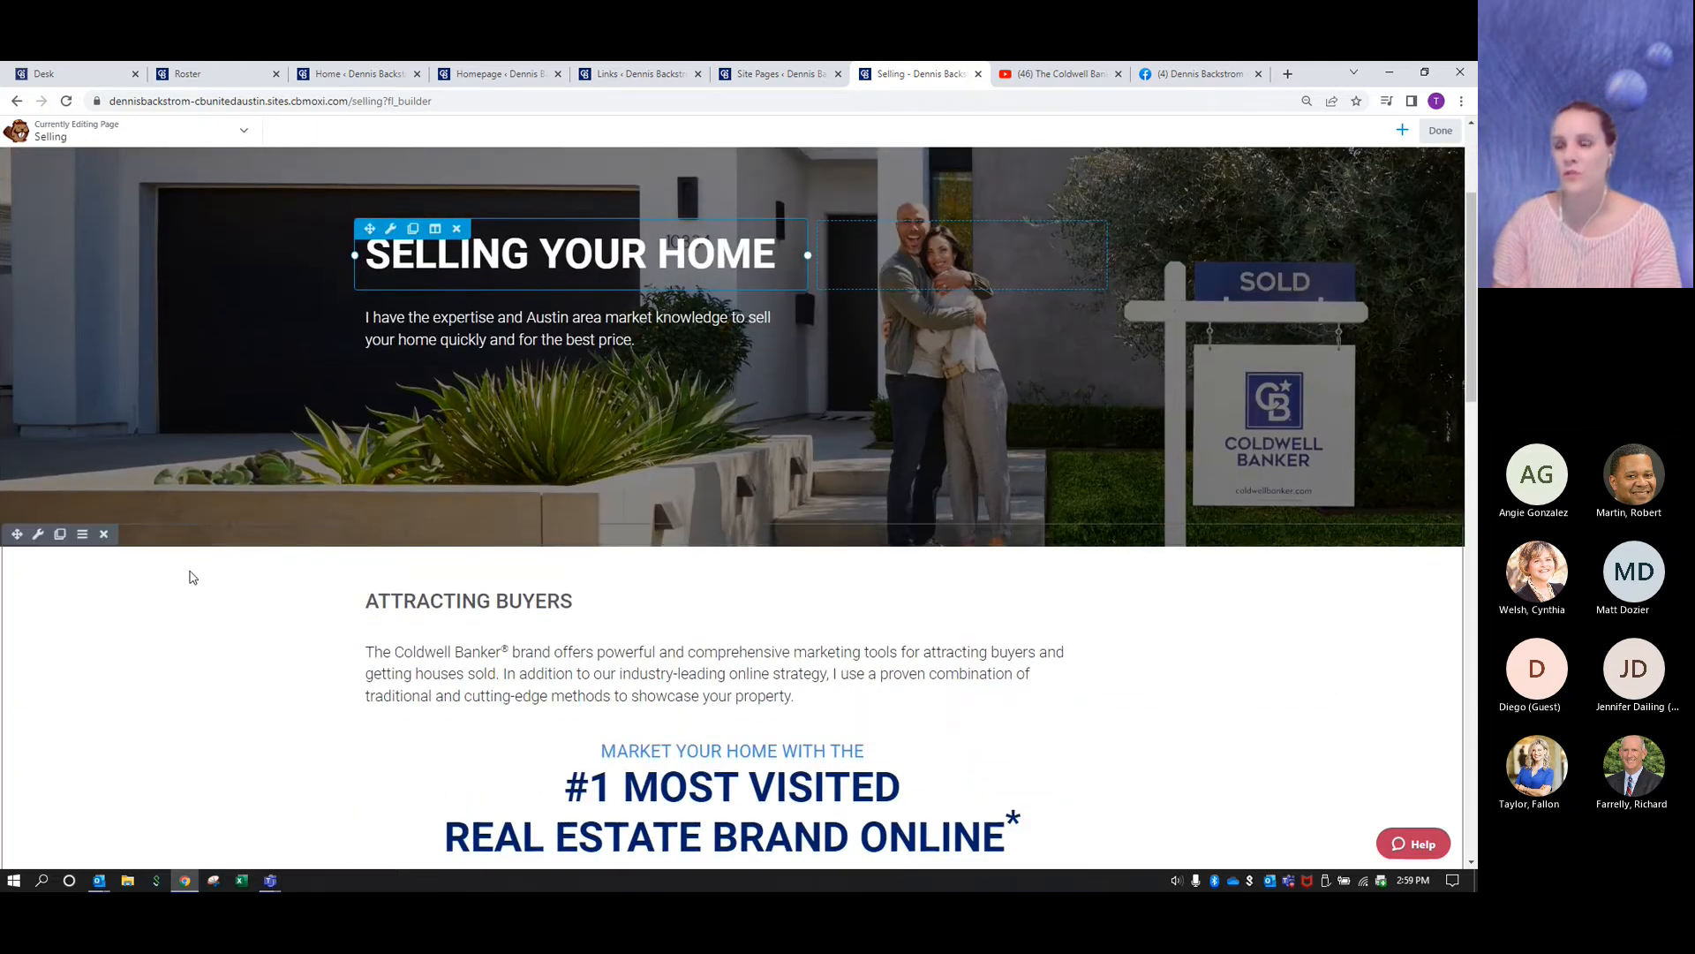
{"action": "scroll", "coordinate": [209, 646], "scroll_direction": "down", "scroll_amount": 1}
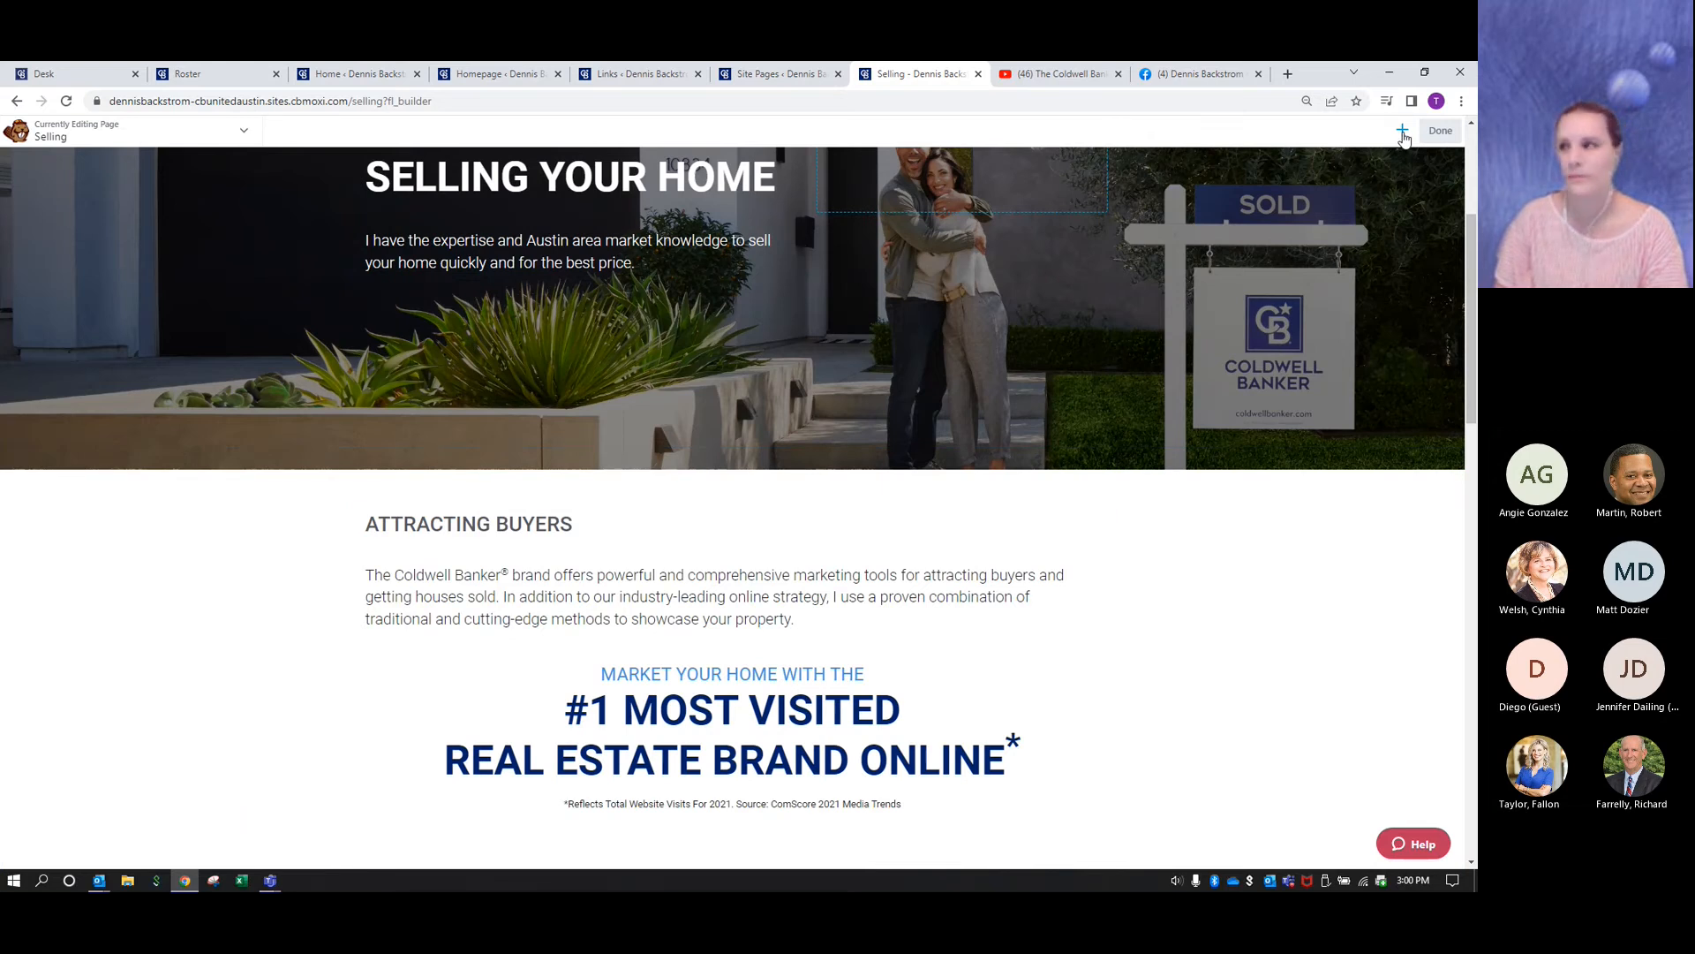
{"action": "left_click", "coordinate": [1403, 132]}
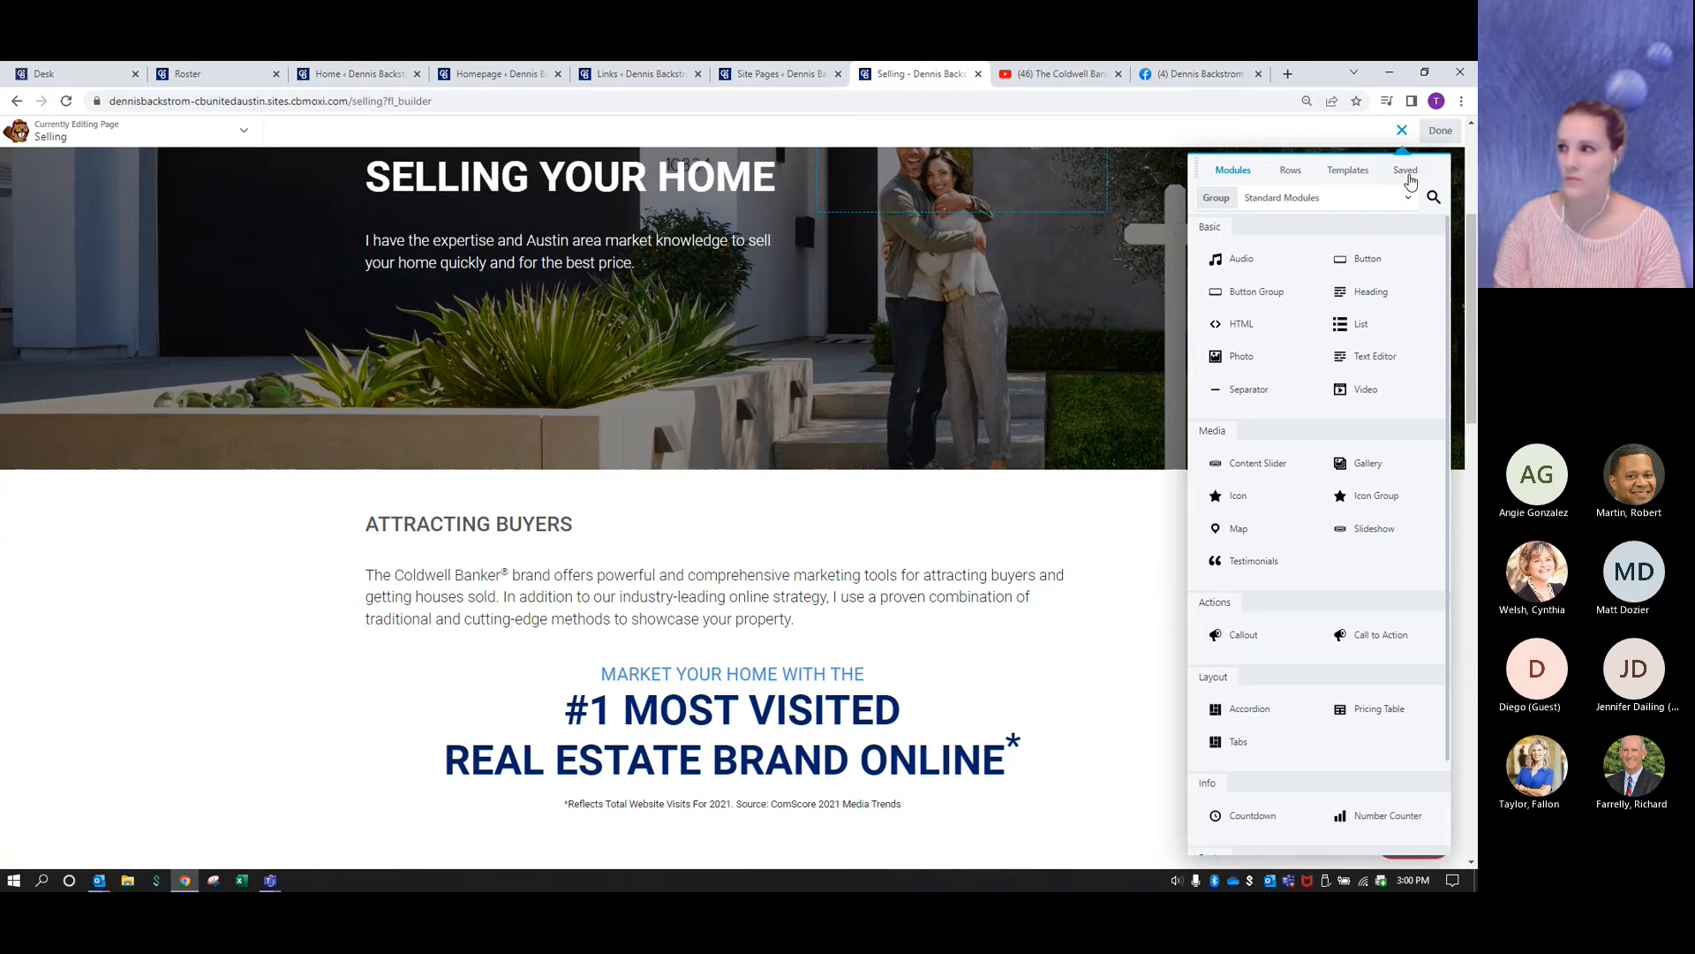
{"action": "left_click", "coordinate": [1405, 172]}
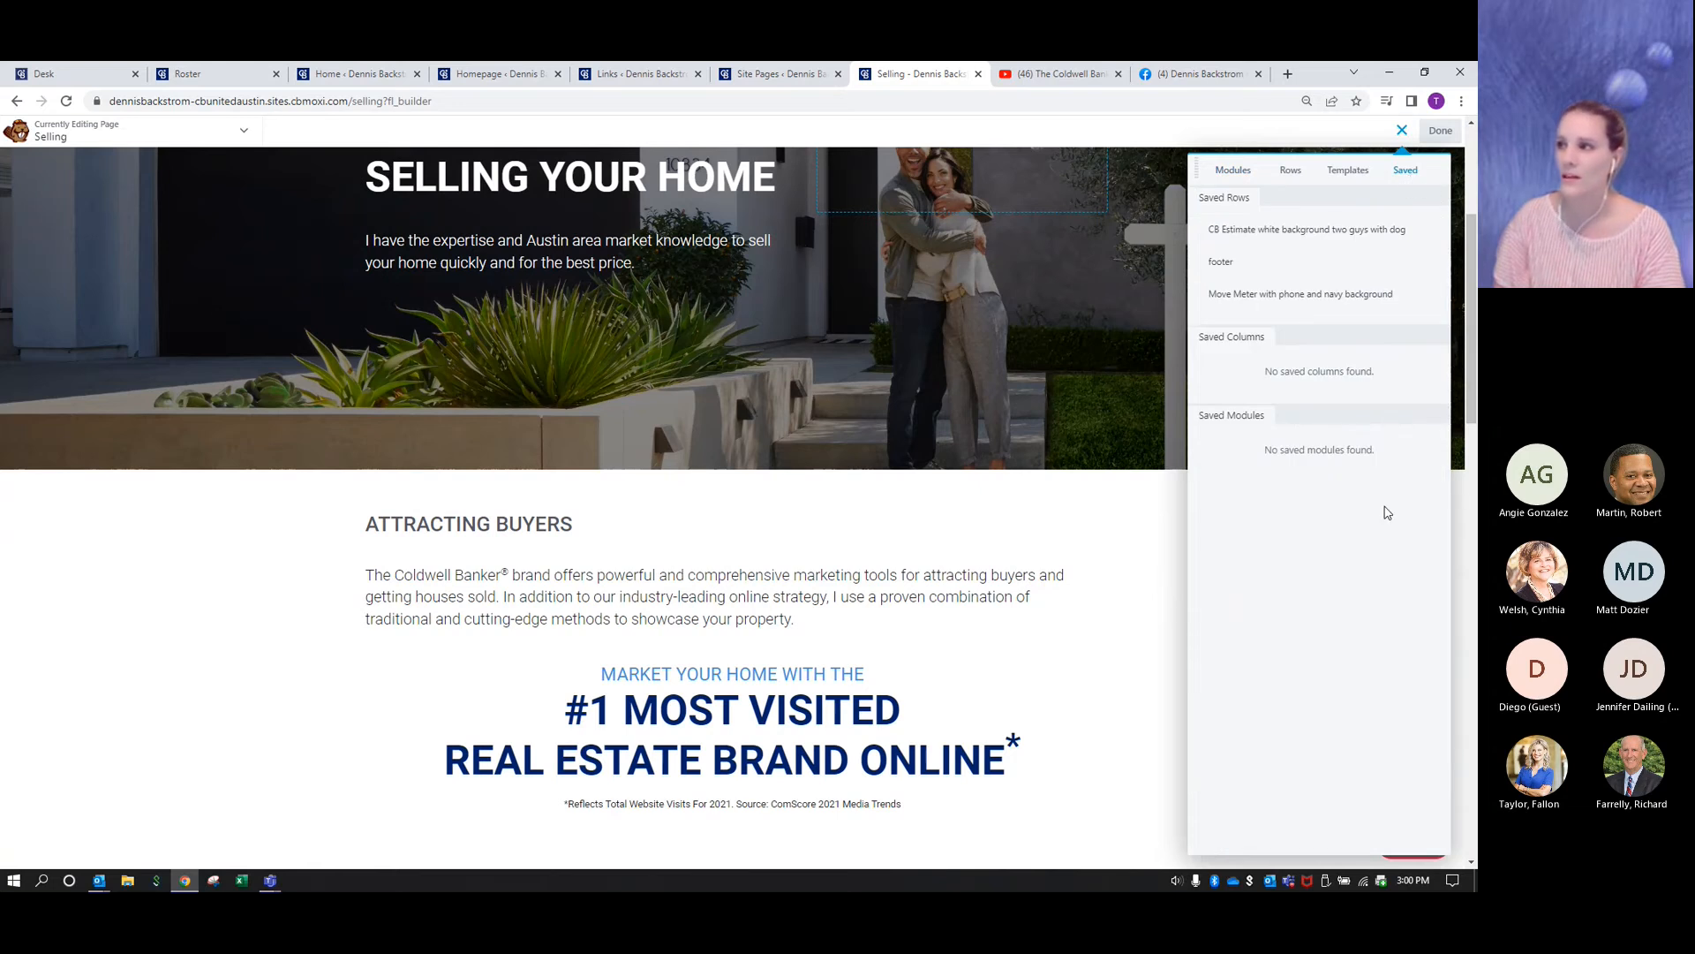
{"action": "mouse_move", "coordinate": [1258, 230]}
{"action": "mouse_move", "coordinate": [1263, 295]}
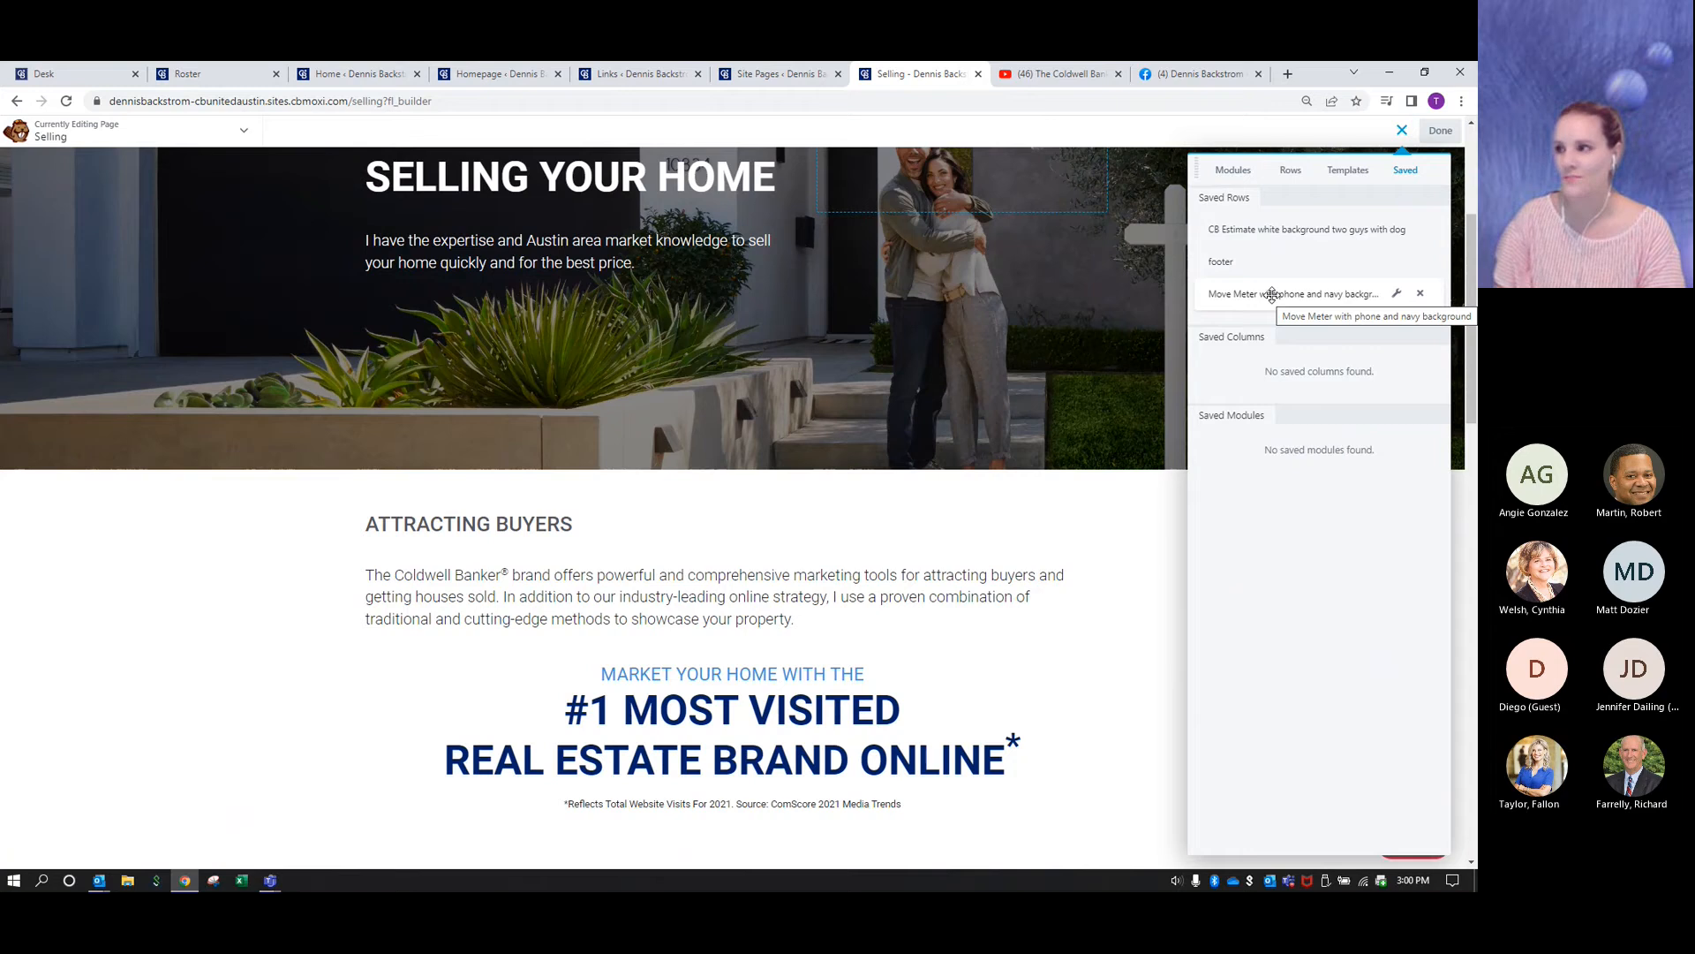
{"action": "left_click_drag", "start_coordinate": [1274, 295], "coordinate": [883, 458]}
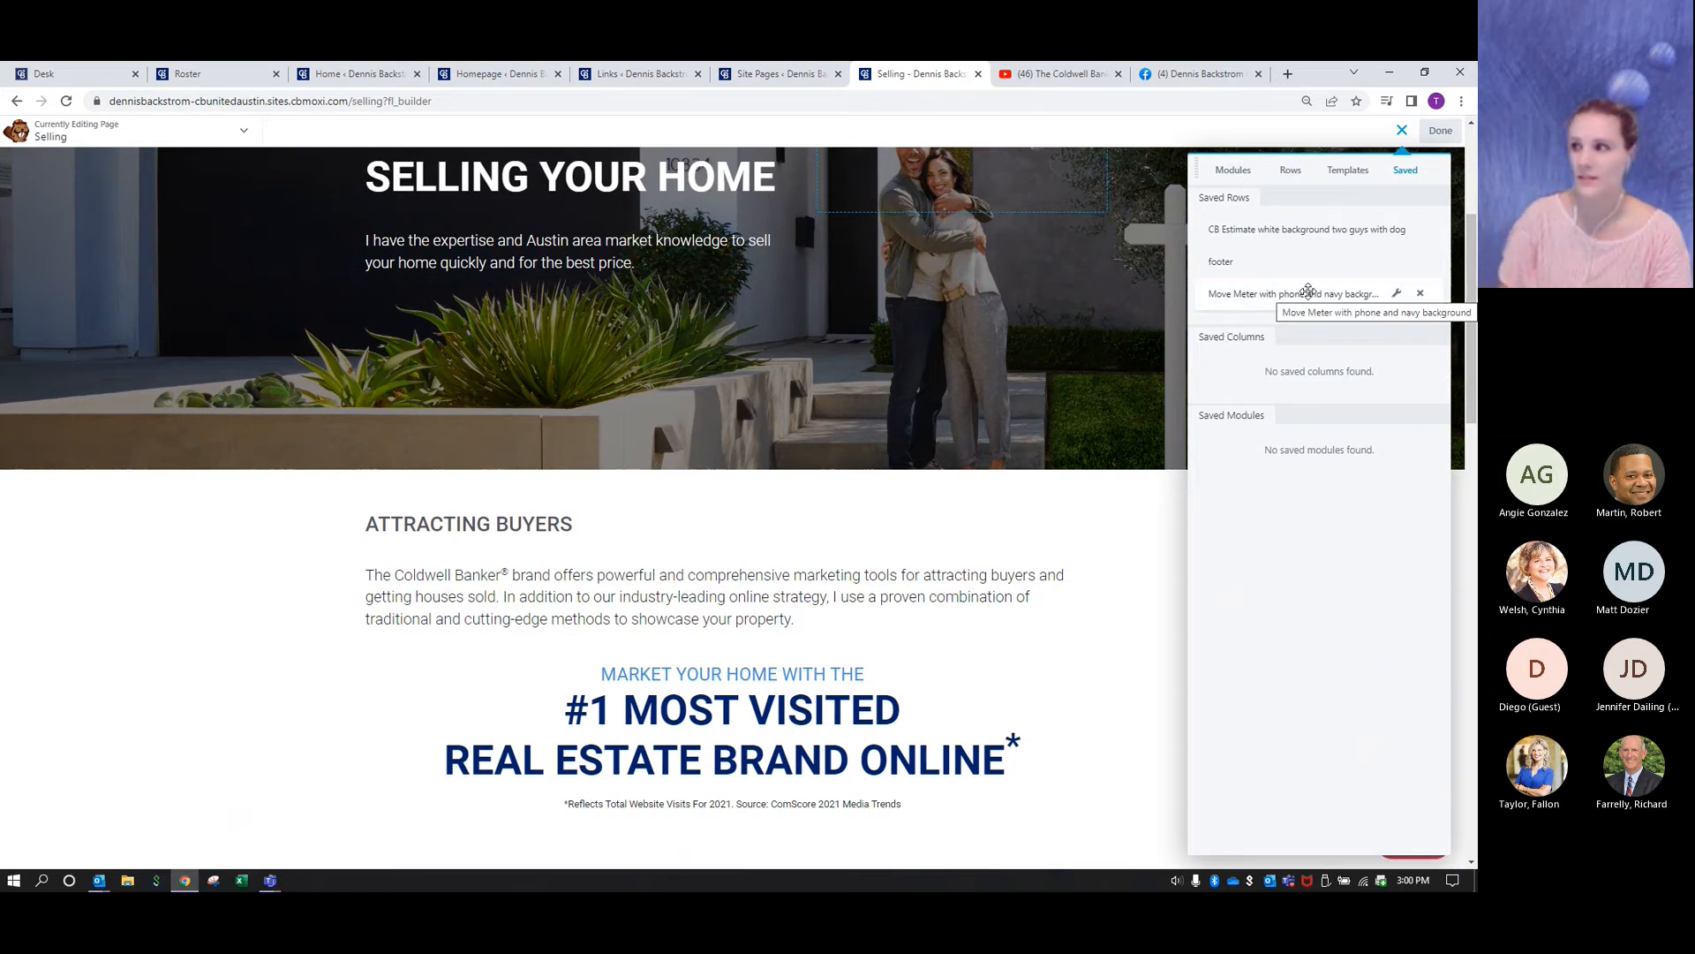
{"action": "left_click_drag", "start_coordinate": [1301, 294], "coordinate": [798, 473]}
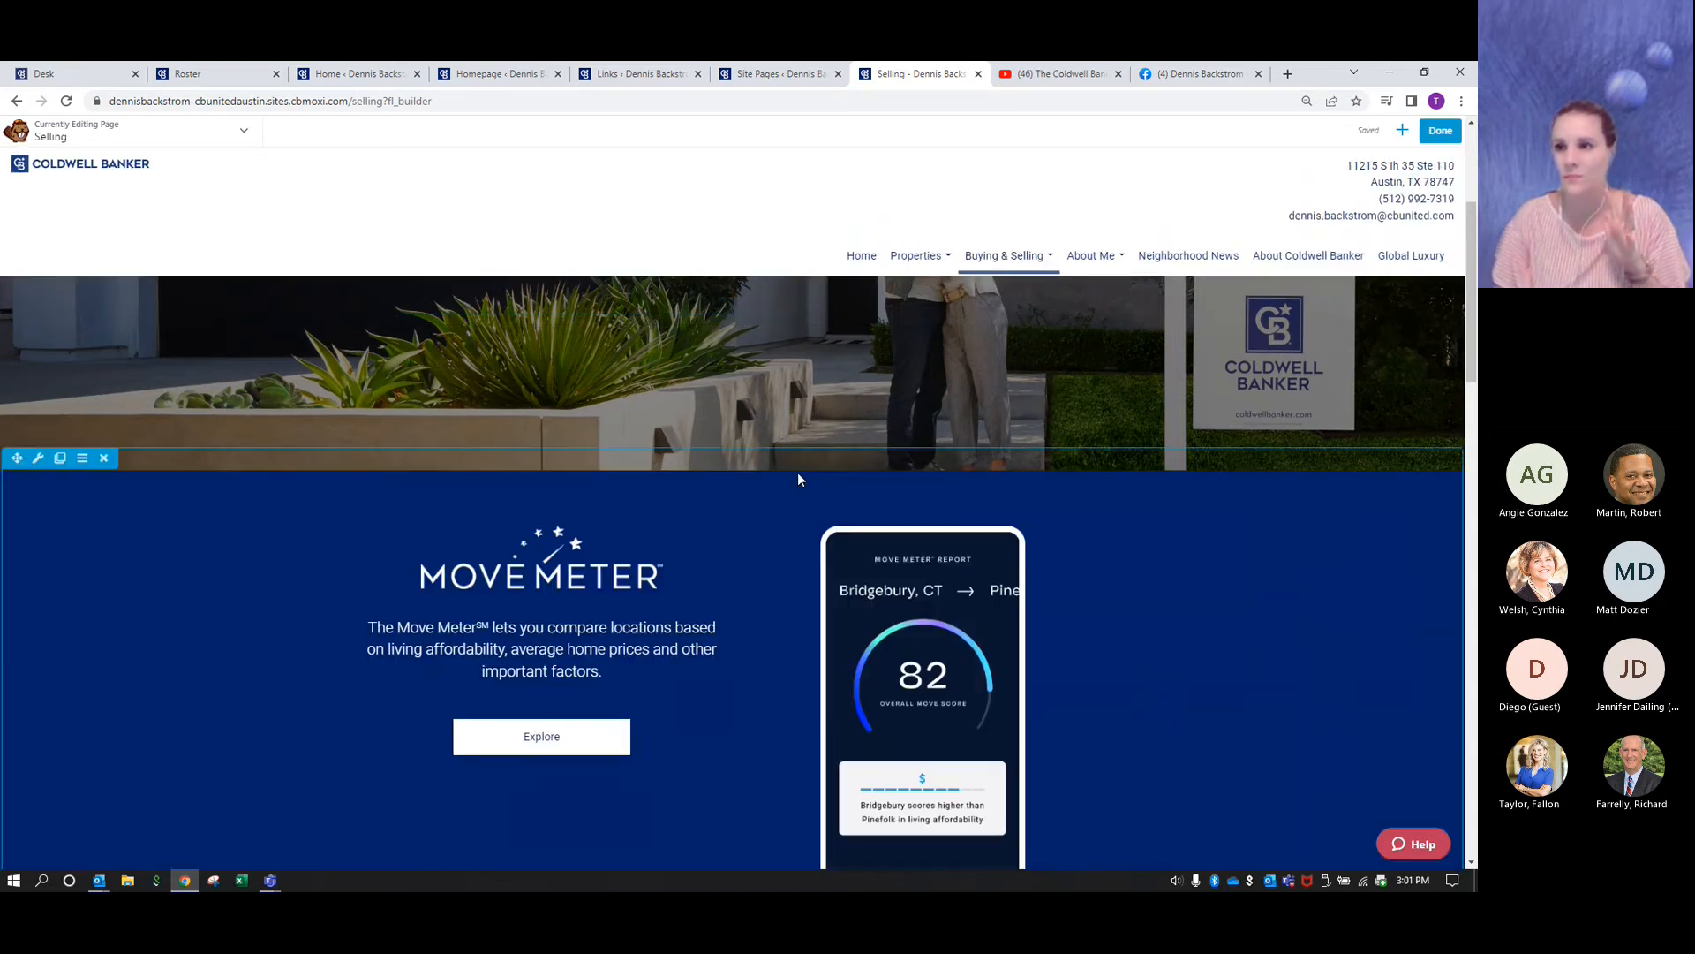
- Insert the saved "CB Estimate white background two guys with dog" row between Learn About Selling a House and Your Guide — From Start to Sold
{"action": "scroll", "coordinate": [799, 479], "scroll_direction": "down", "scroll_amount": 2}
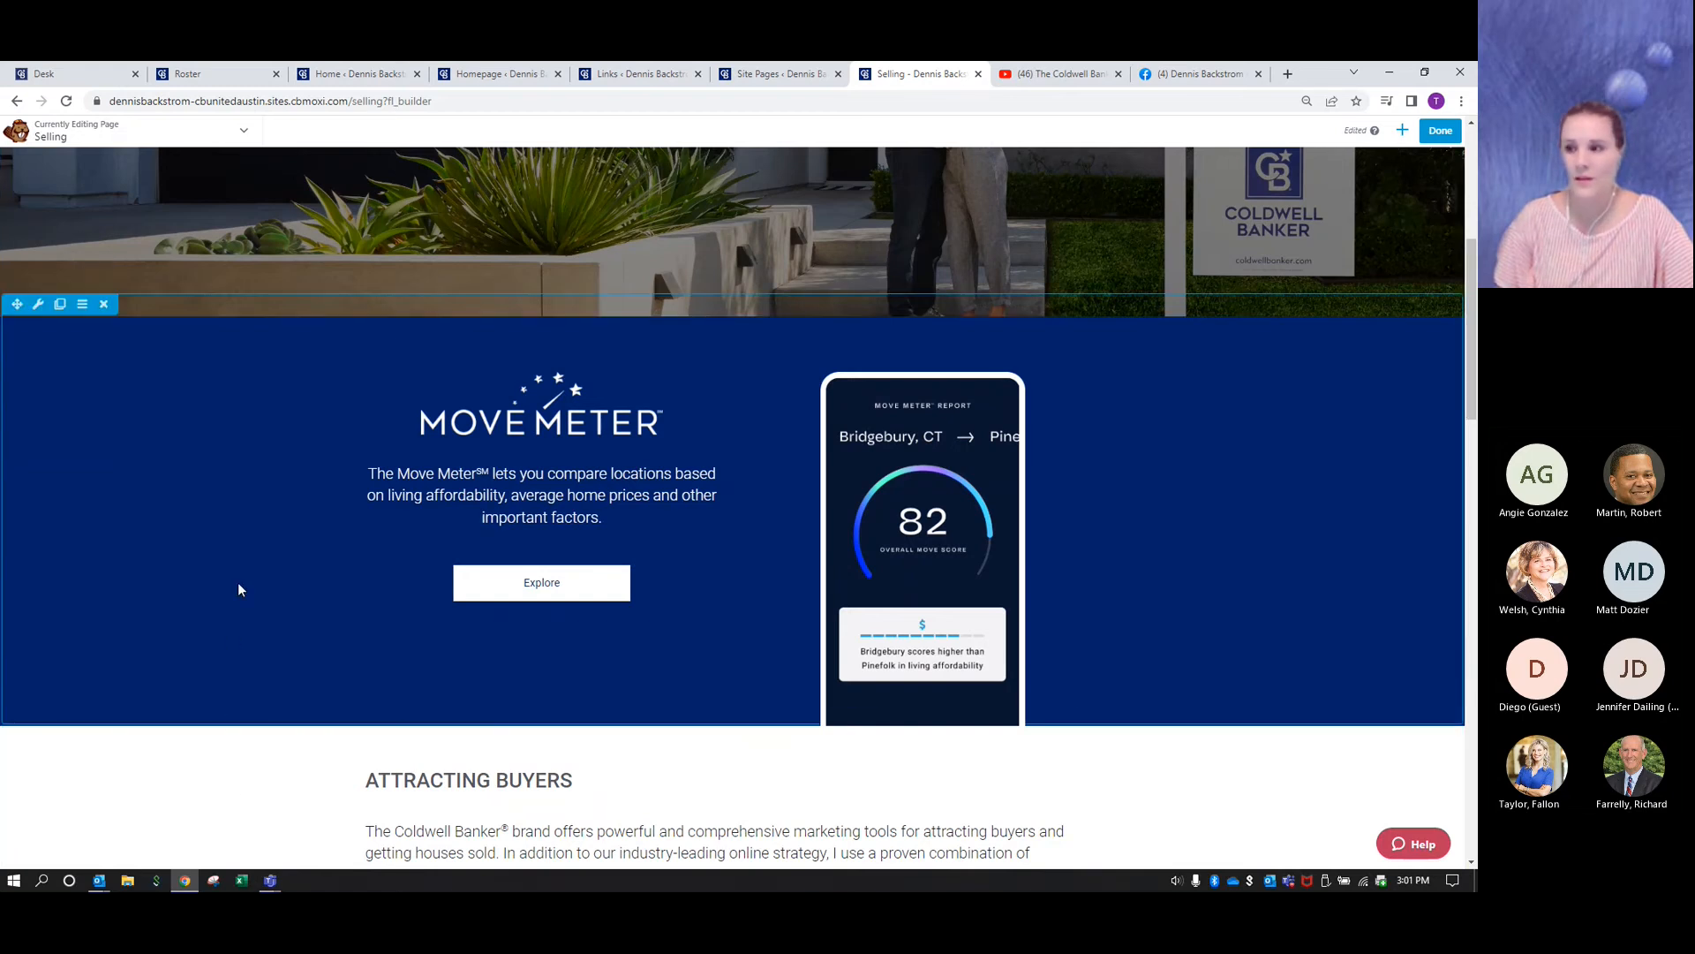
{"action": "scroll", "coordinate": [239, 589], "scroll_direction": "down", "scroll_amount": 10}
{"action": "scroll", "coordinate": [238, 590], "scroll_direction": "down", "scroll_amount": 5}
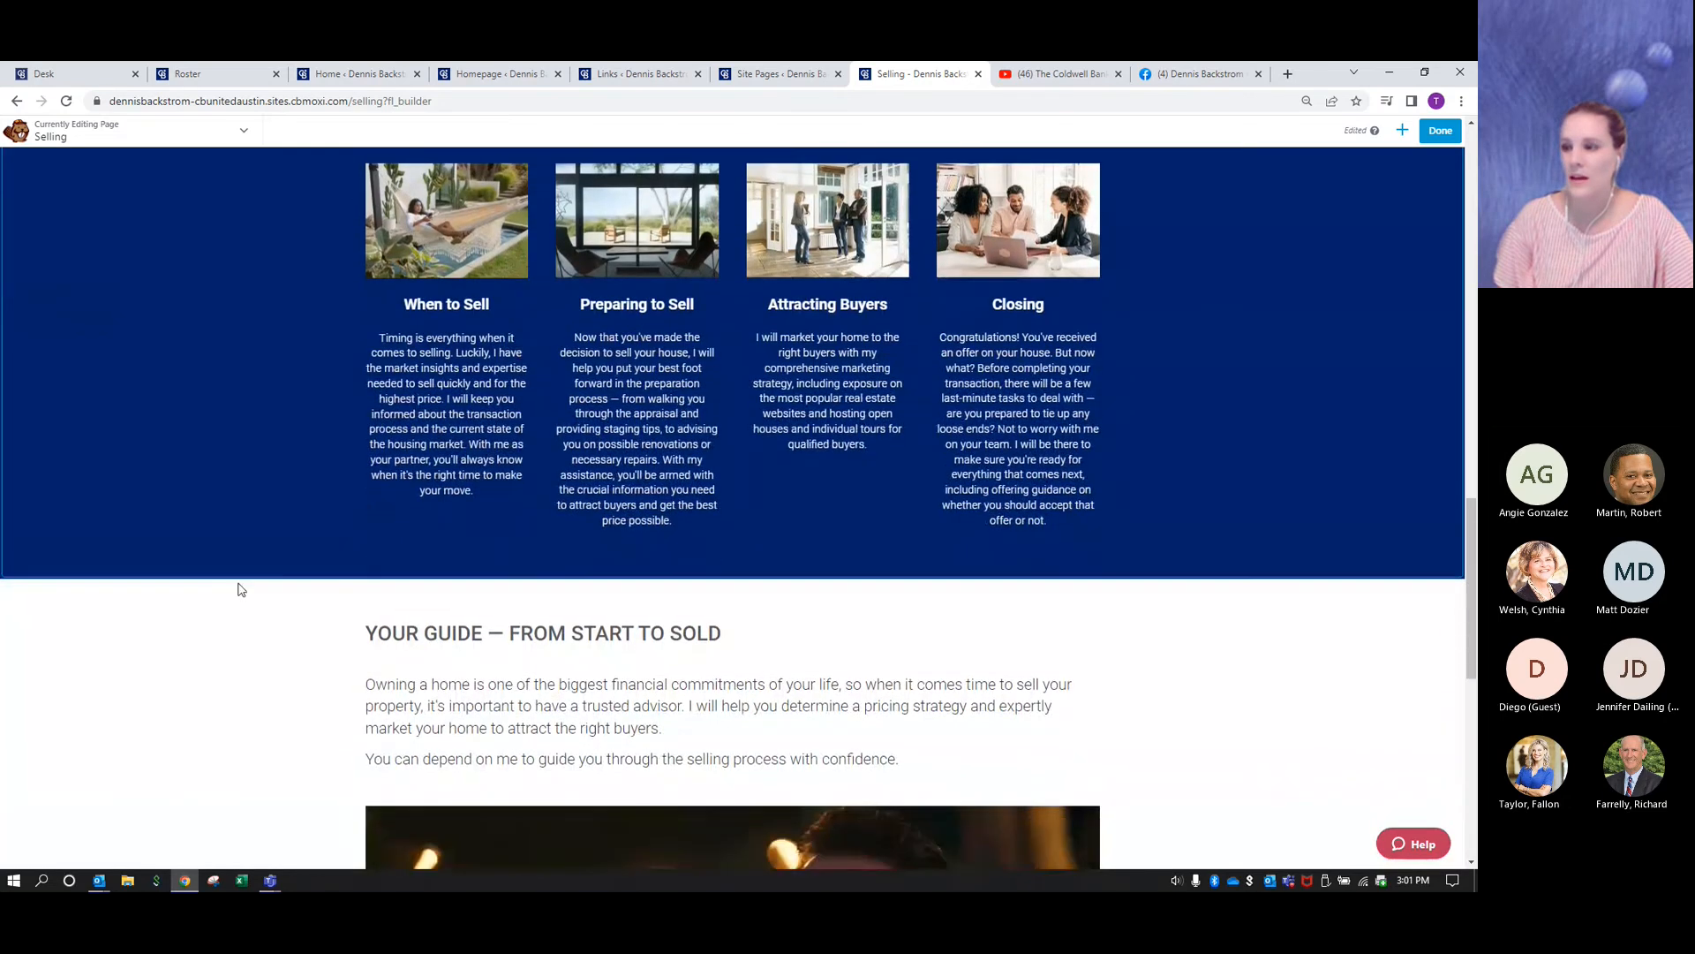
{"action": "scroll", "coordinate": [238, 590], "scroll_direction": "up", "scroll_amount": 12}
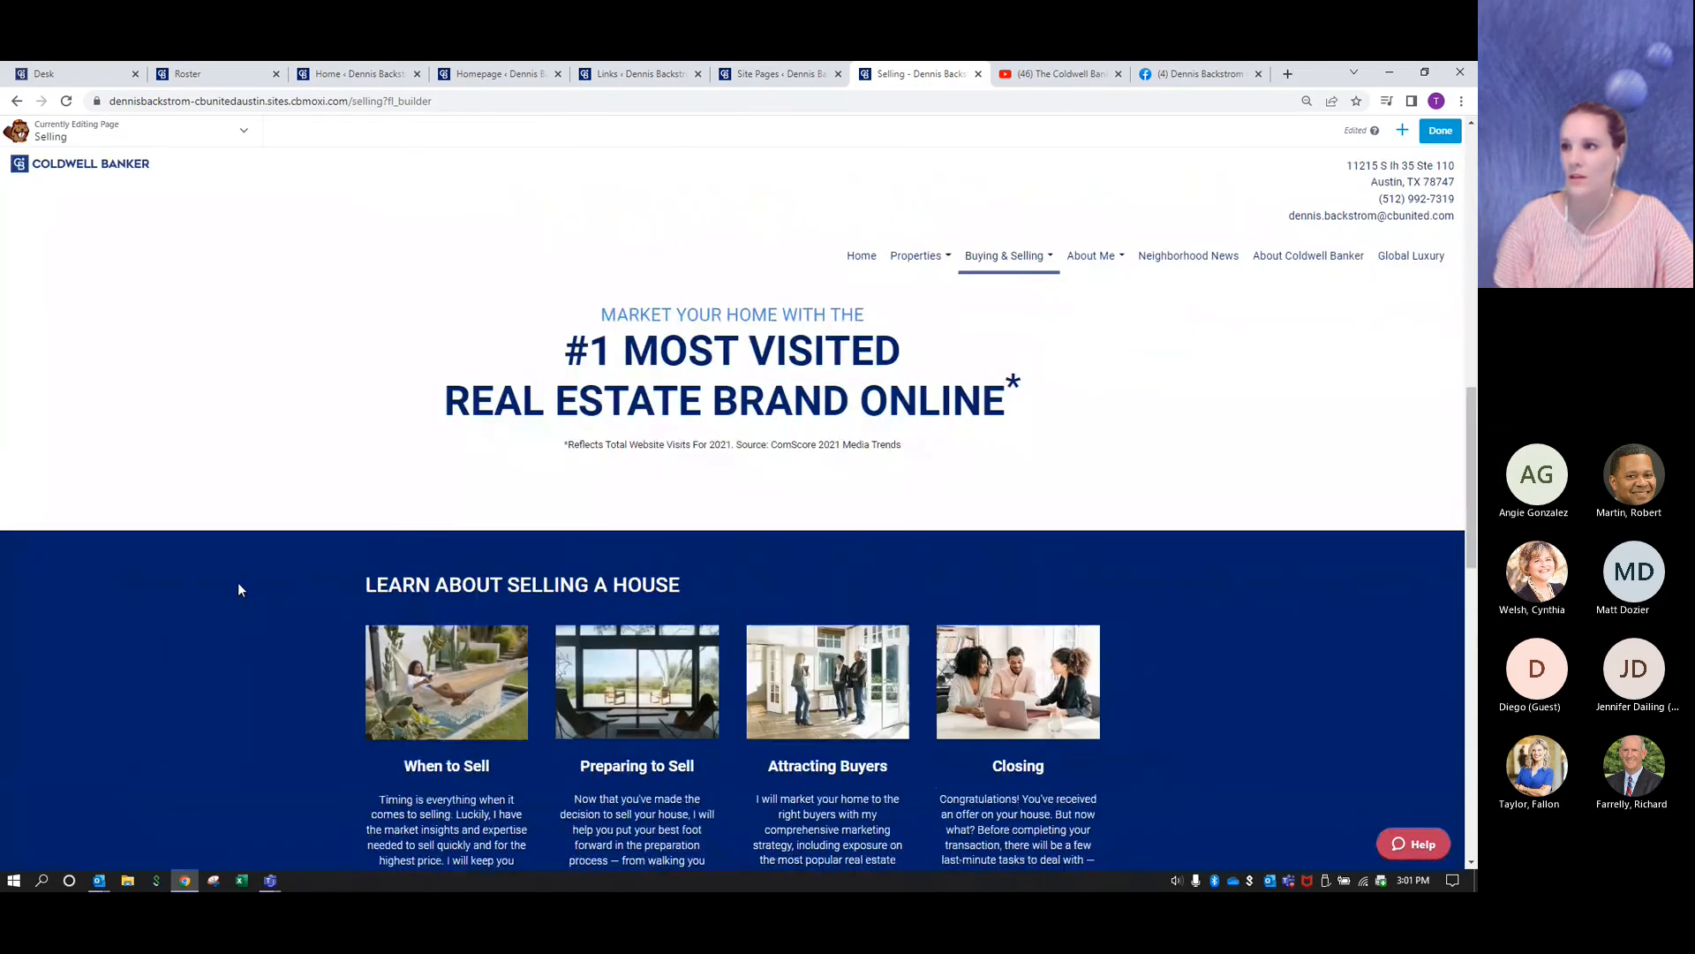
{"action": "scroll", "coordinate": [238, 589], "scroll_direction": "down", "scroll_amount": 5}
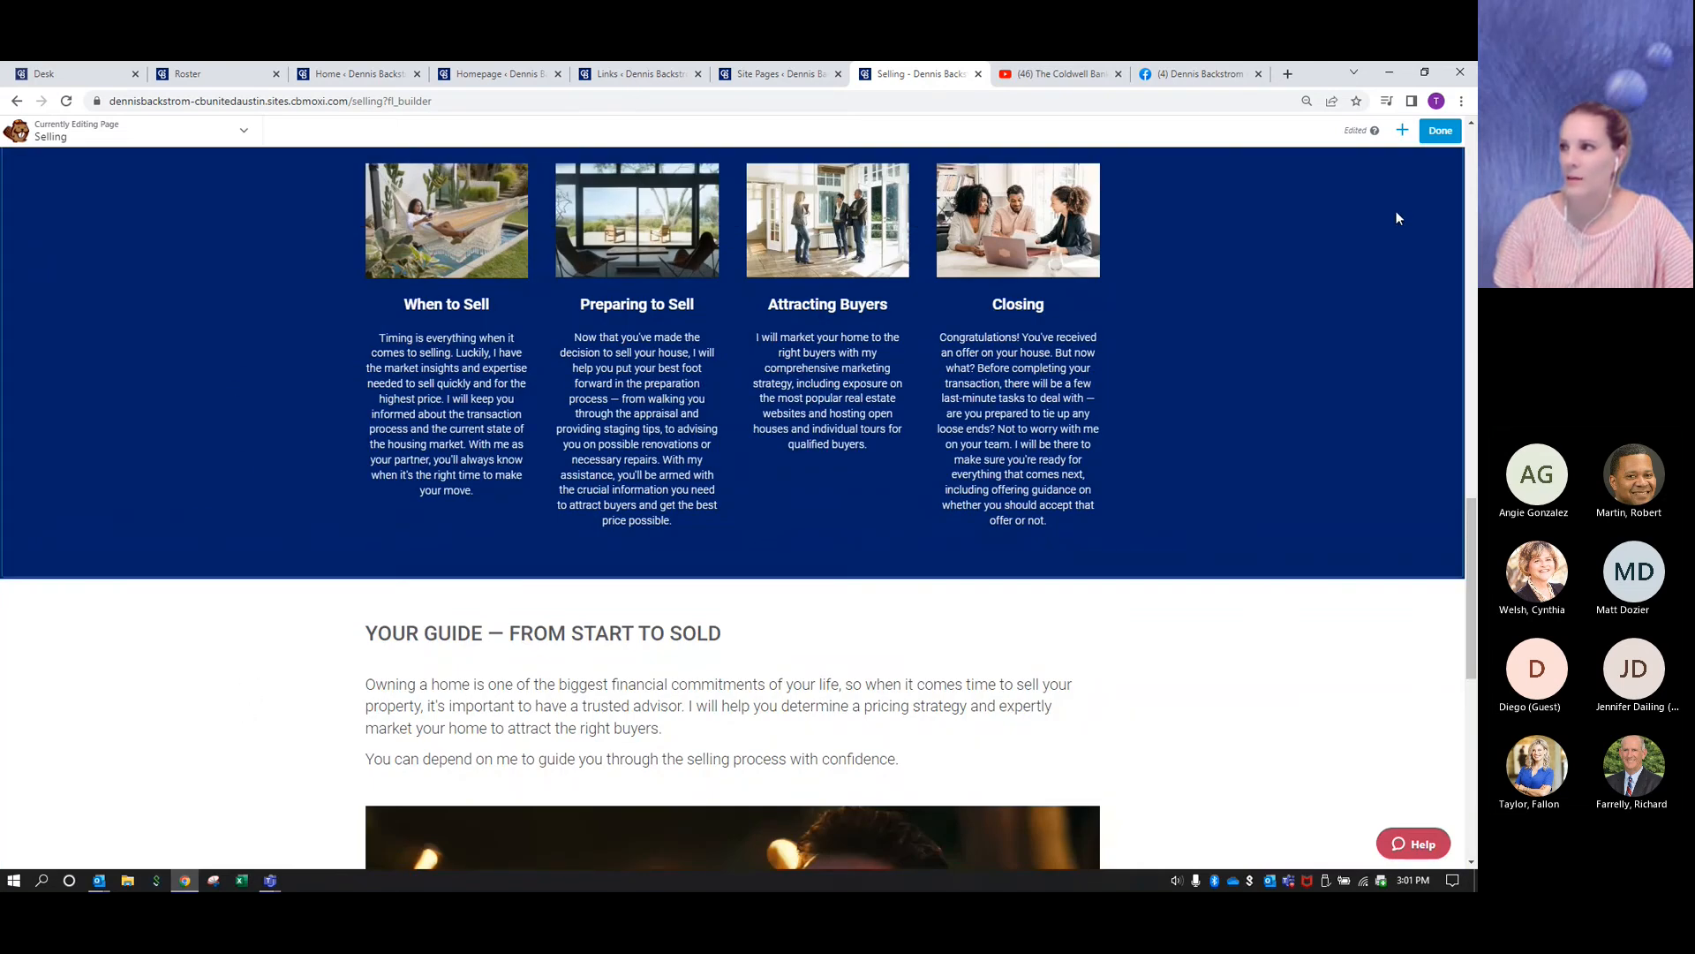
{"action": "left_click", "coordinate": [1402, 131]}
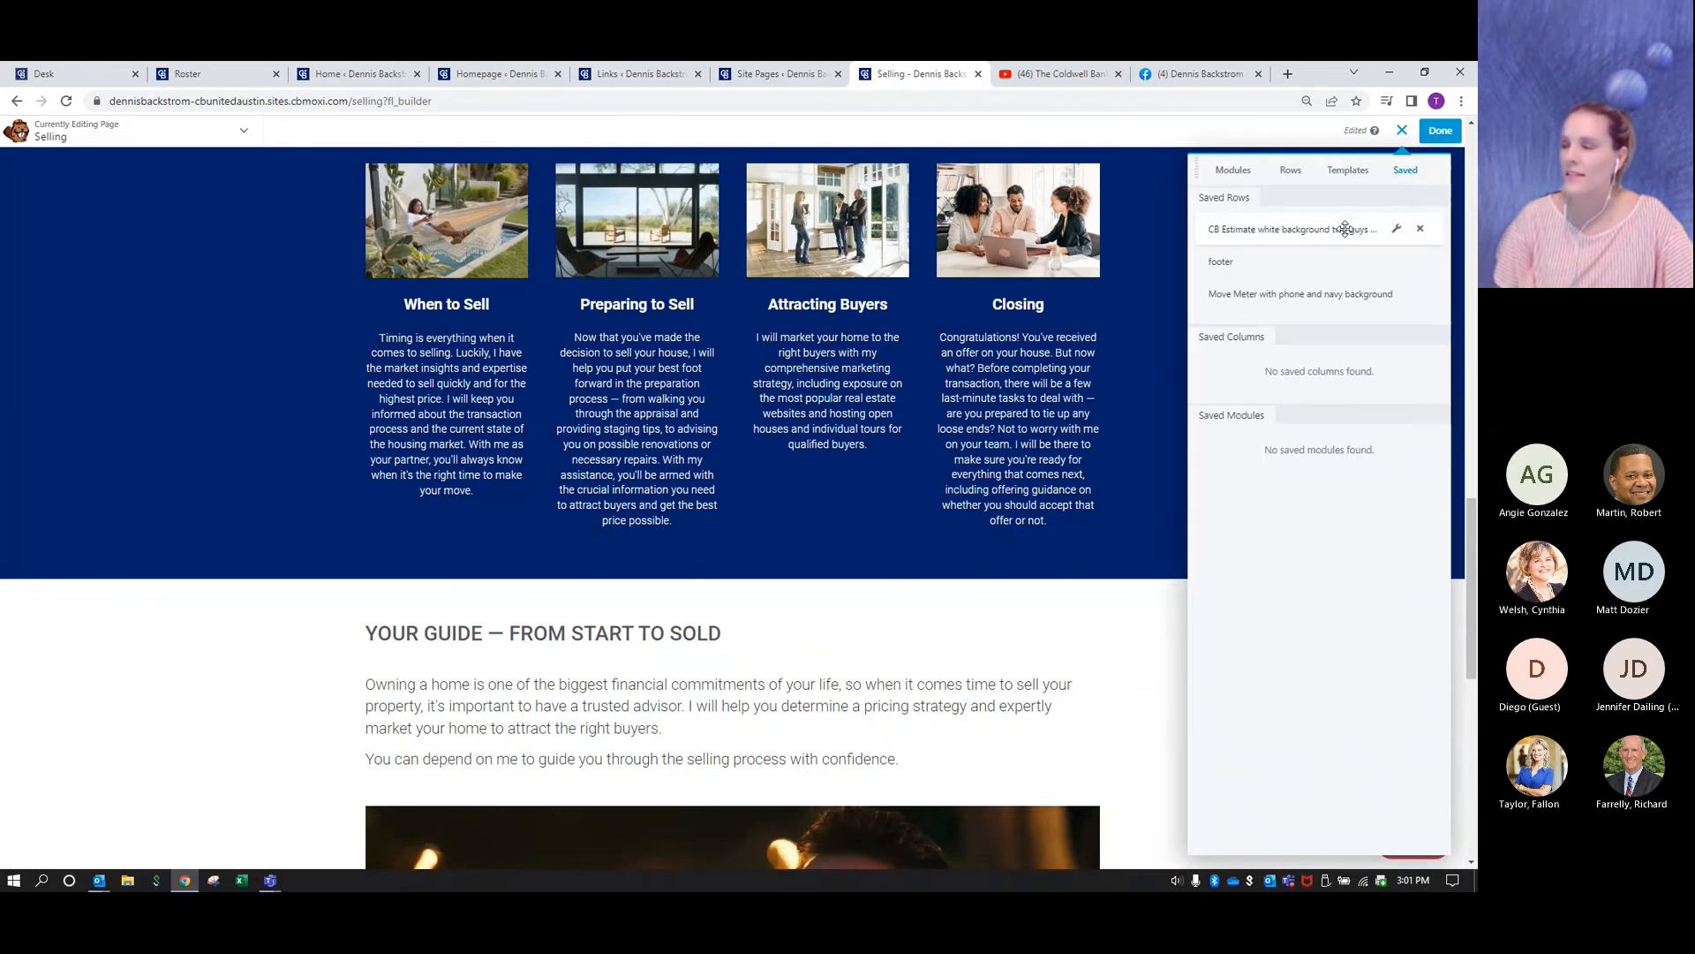
{"action": "left_click_drag", "start_coordinate": [1345, 229], "coordinate": [951, 587]}
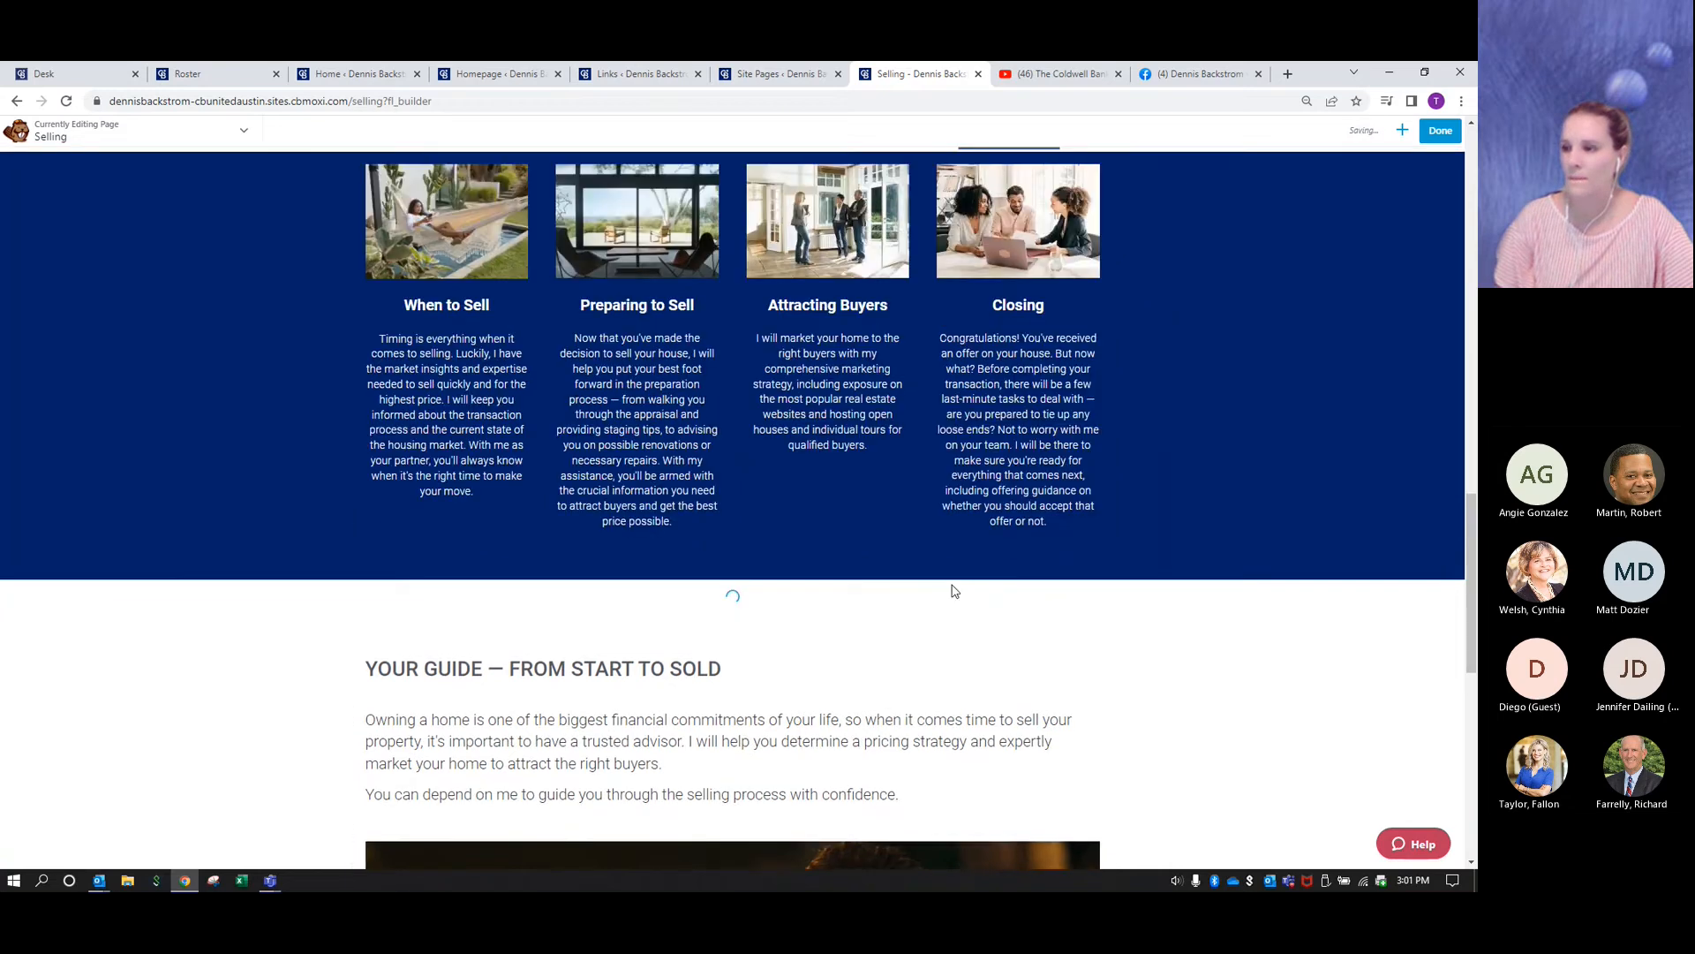
{"action": "scroll", "coordinate": [1171, 587], "scroll_direction": "down", "scroll_amount": 13}
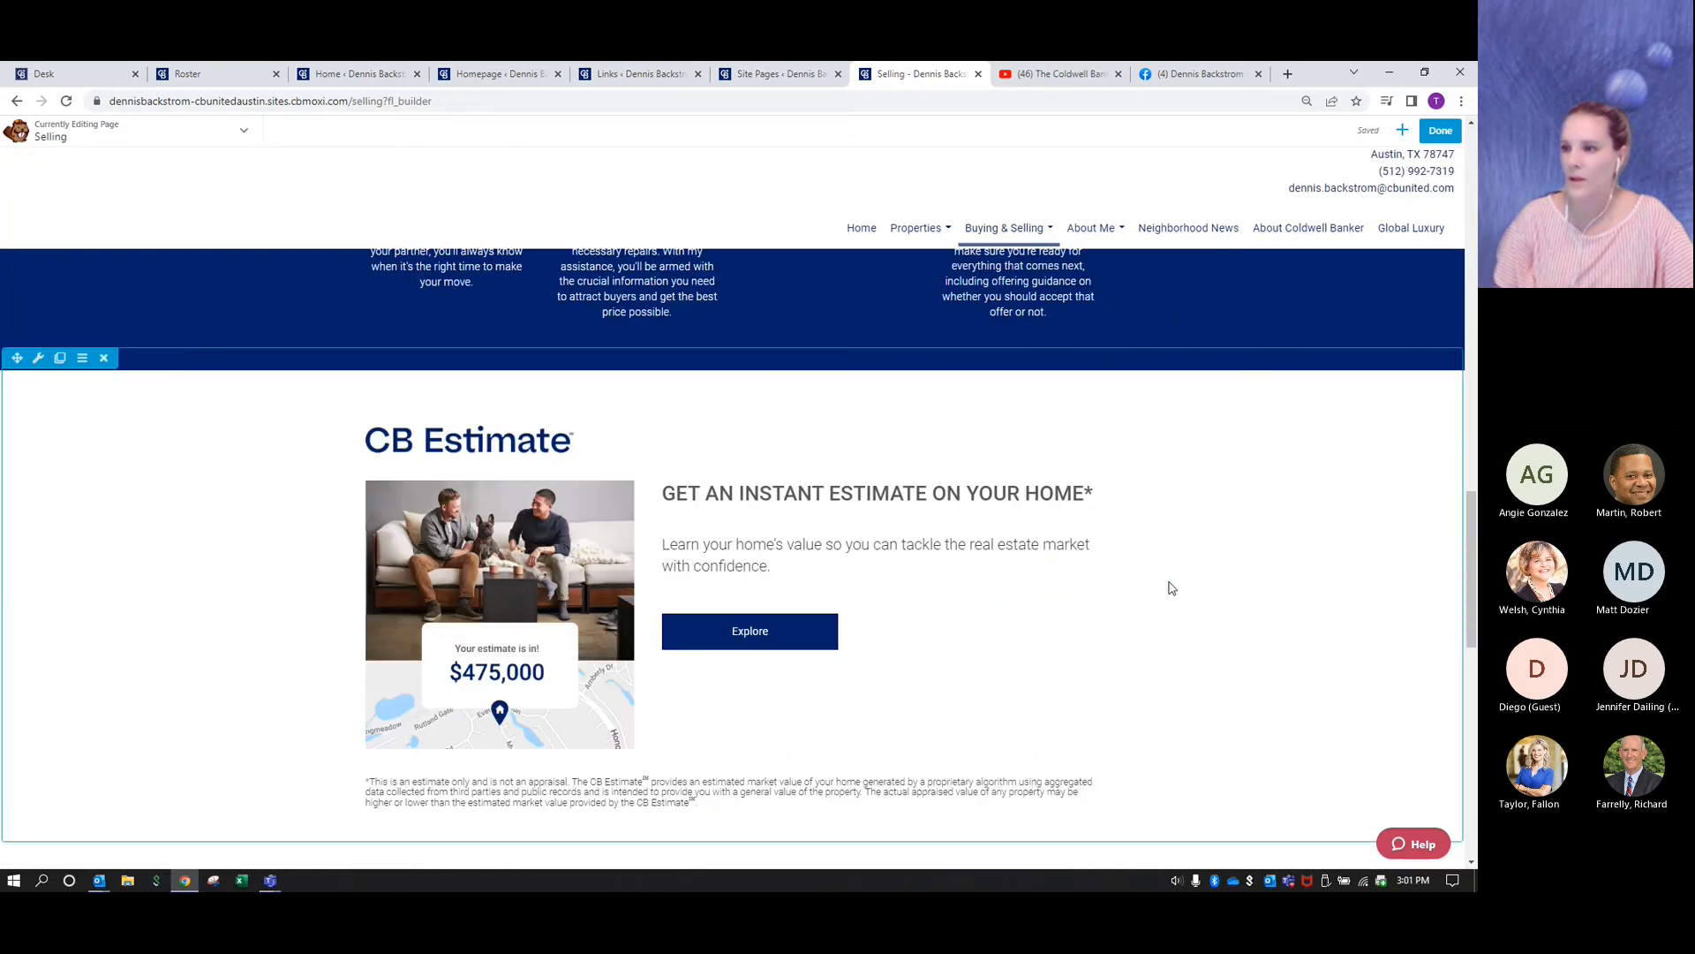
- Finish editing the Selling page and publish it with the inserted Move Meter and CB Estimate rows
{"action": "scroll", "coordinate": [1170, 588], "scroll_direction": "up", "scroll_amount": 12}
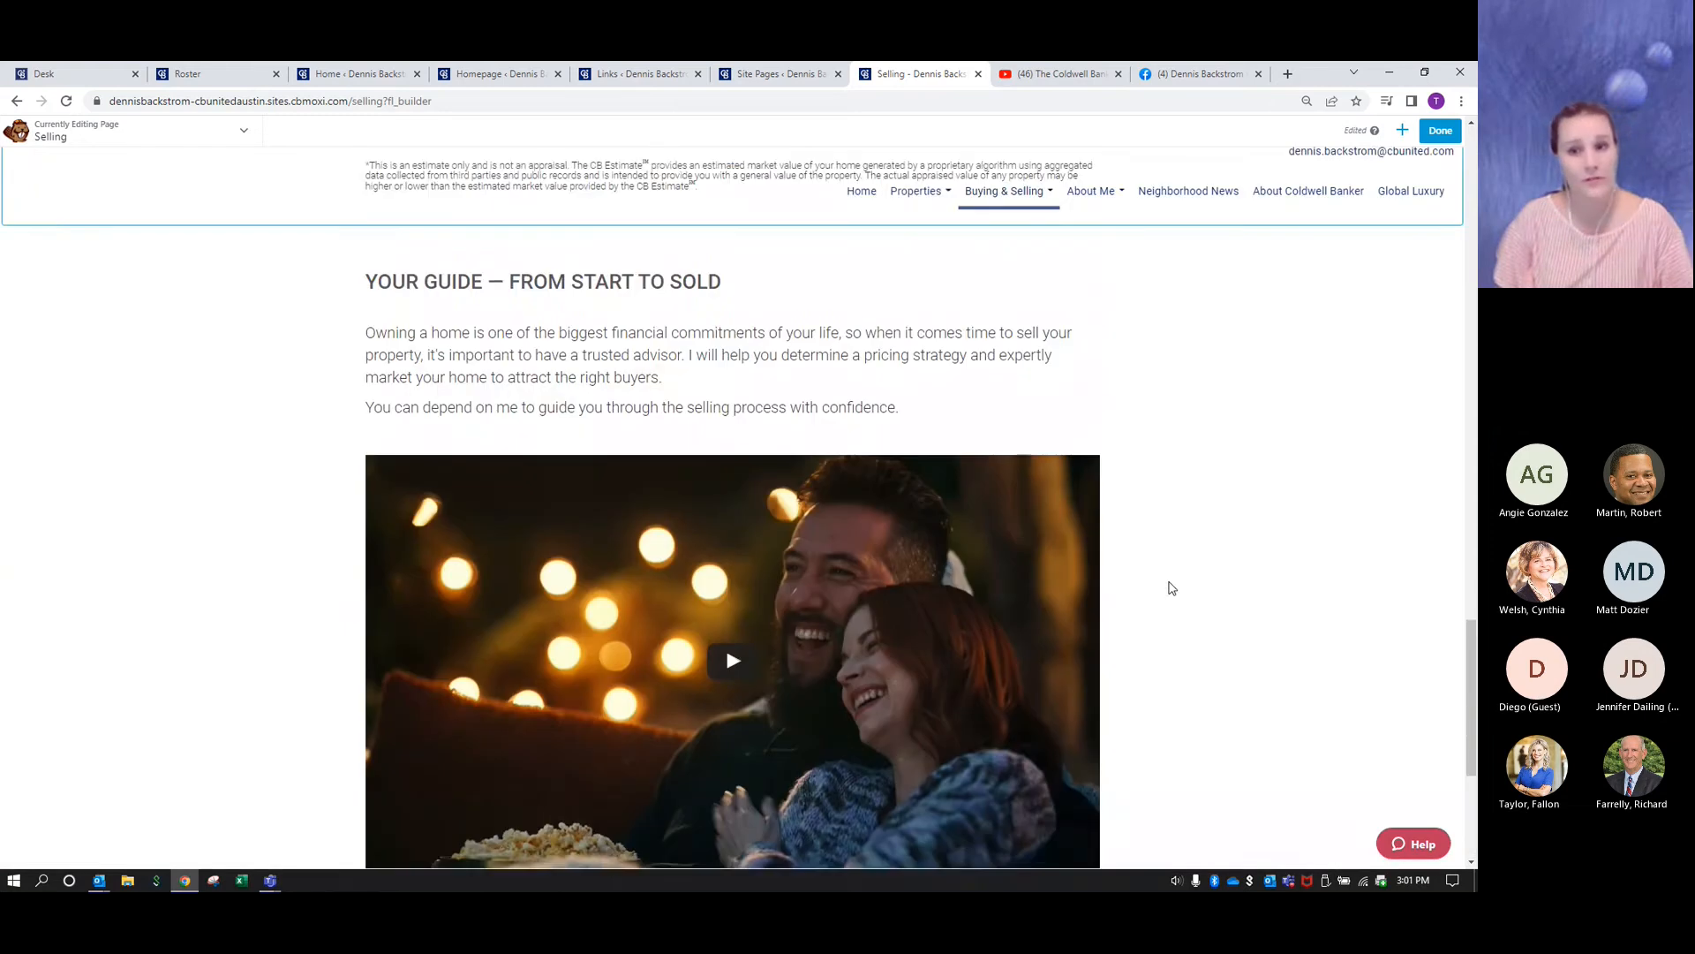
{"action": "scroll", "coordinate": [1171, 587], "scroll_direction": "up", "scroll_amount": 6}
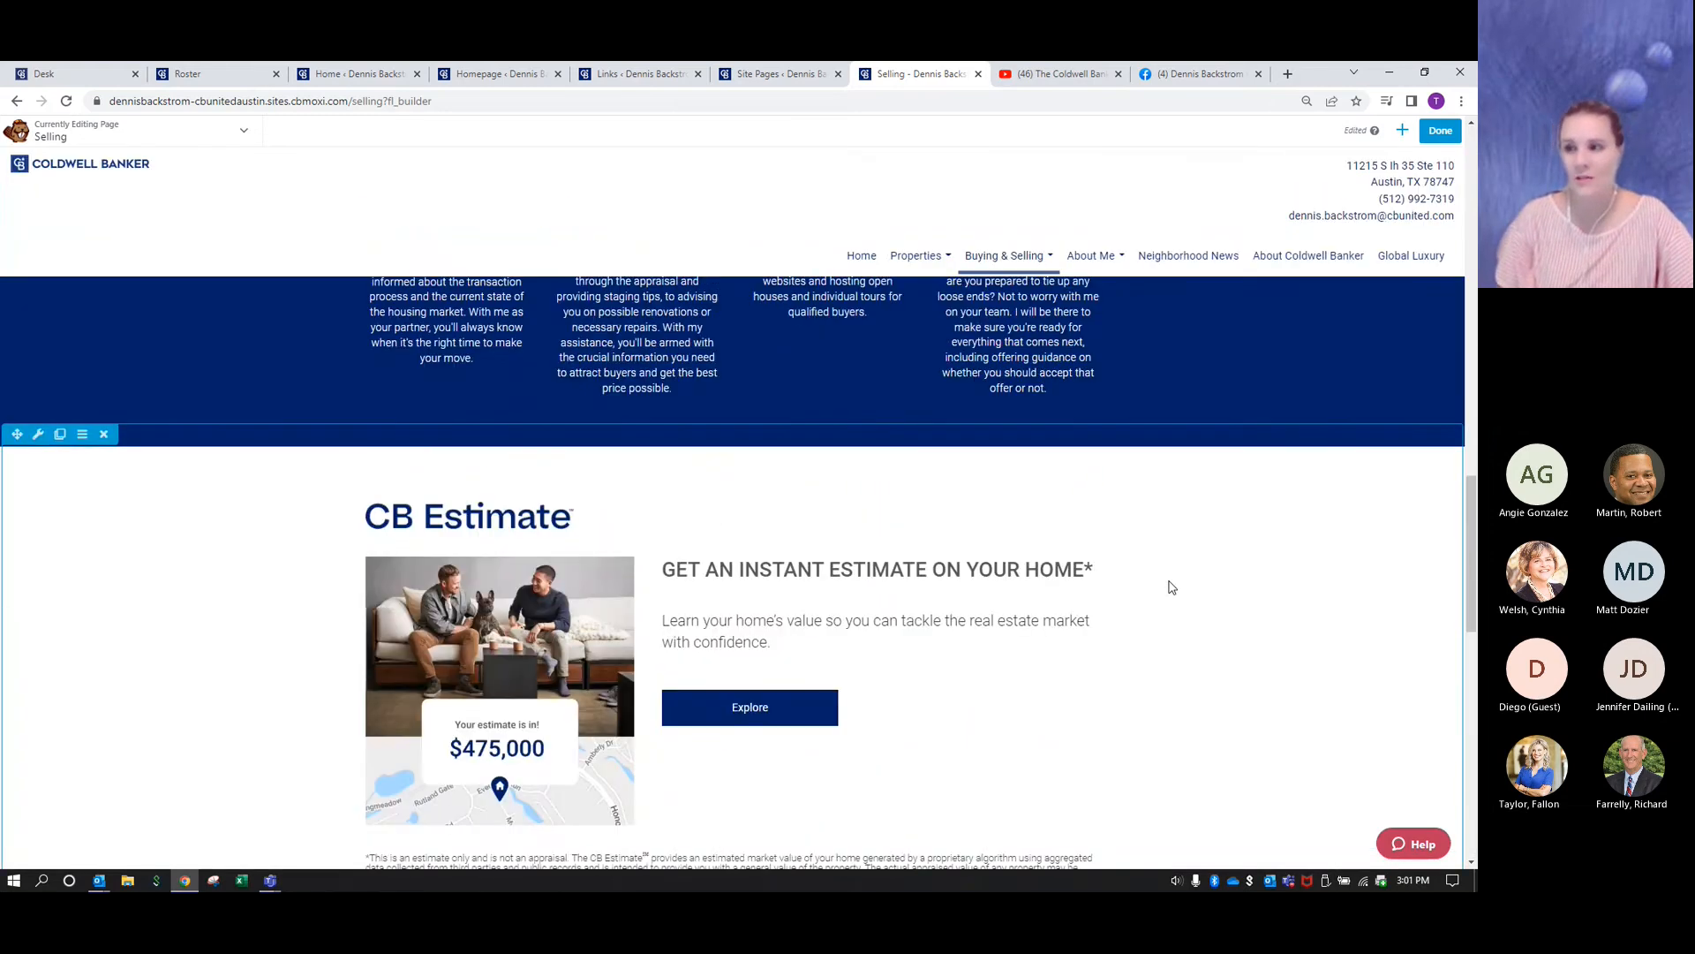
{"action": "scroll", "coordinate": [1171, 587], "scroll_direction": "up", "scroll_amount": 5}
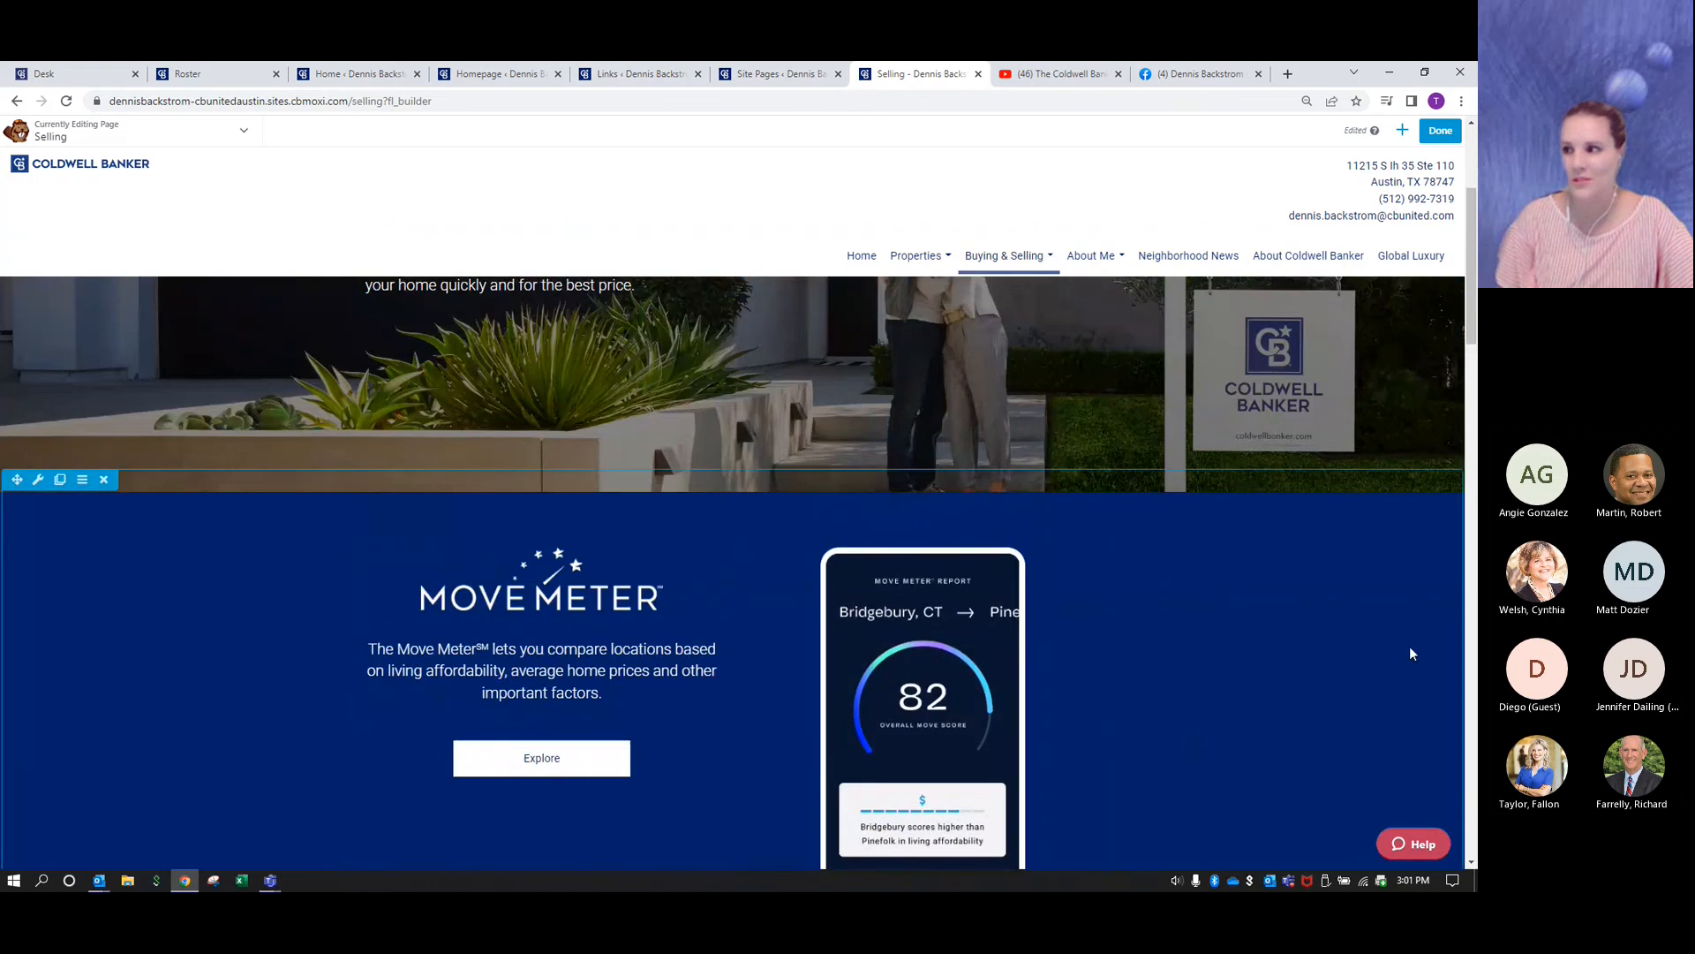
{"action": "scroll", "coordinate": [1270, 638], "scroll_direction": "down", "scroll_amount": 1}
{"action": "scroll", "coordinate": [1270, 640], "scroll_direction": "up", "scroll_amount": 4}
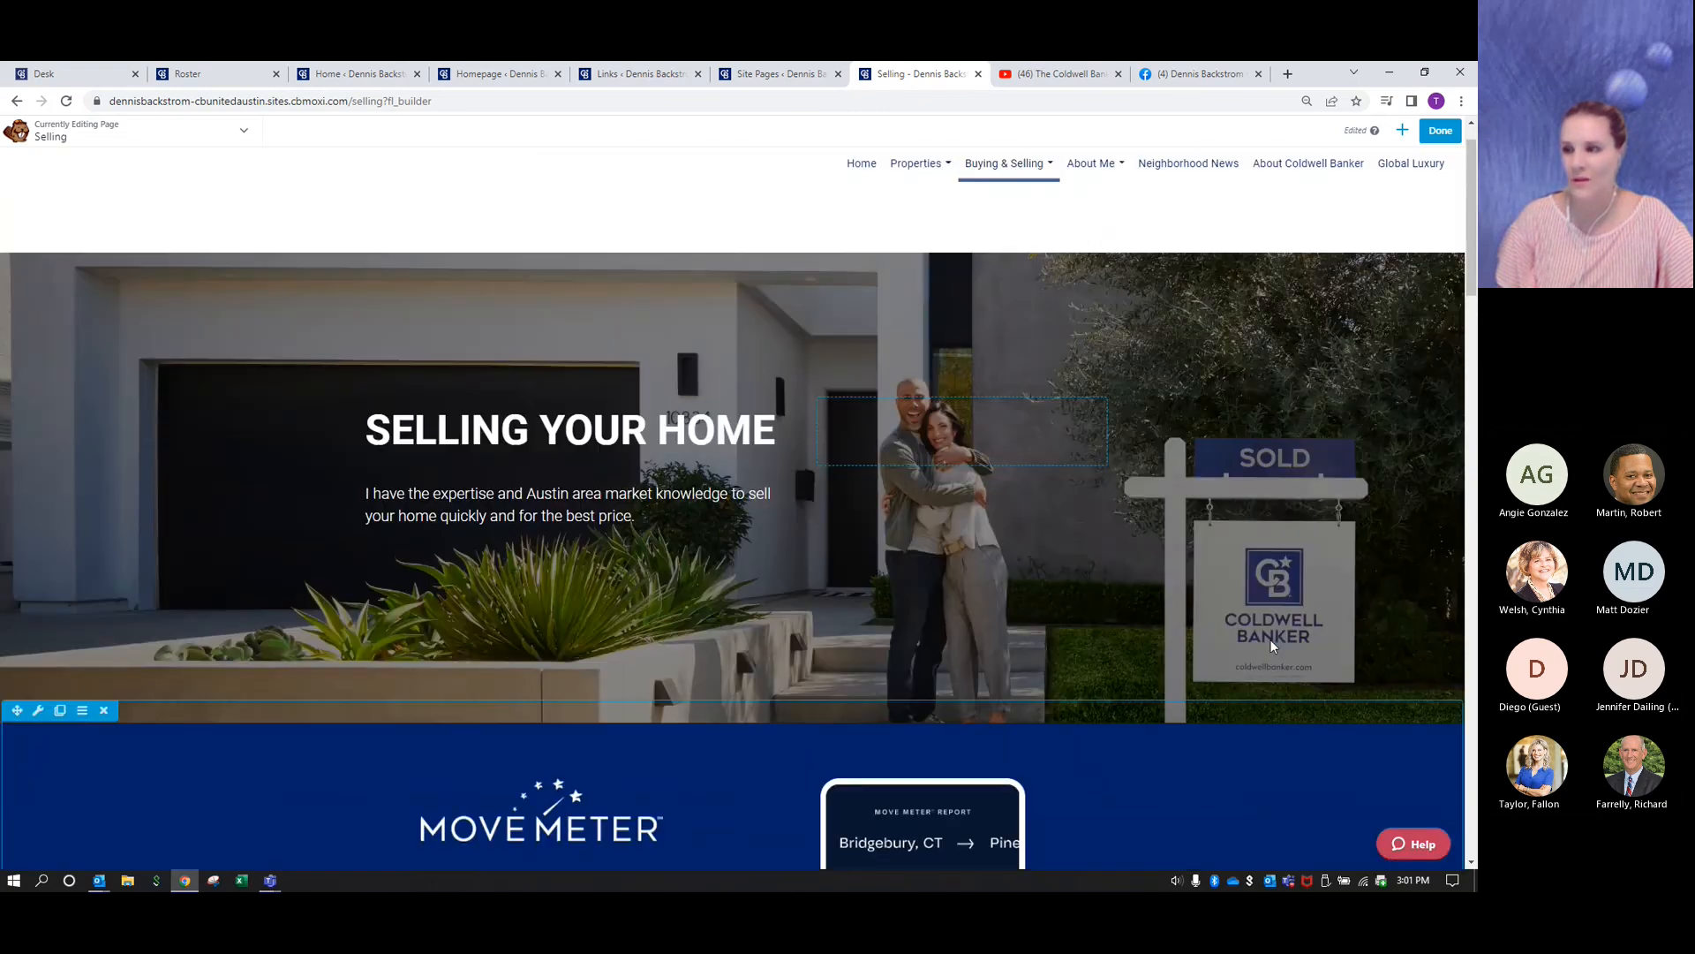
{"action": "scroll", "coordinate": [1269, 640], "scroll_direction": "down", "scroll_amount": 4}
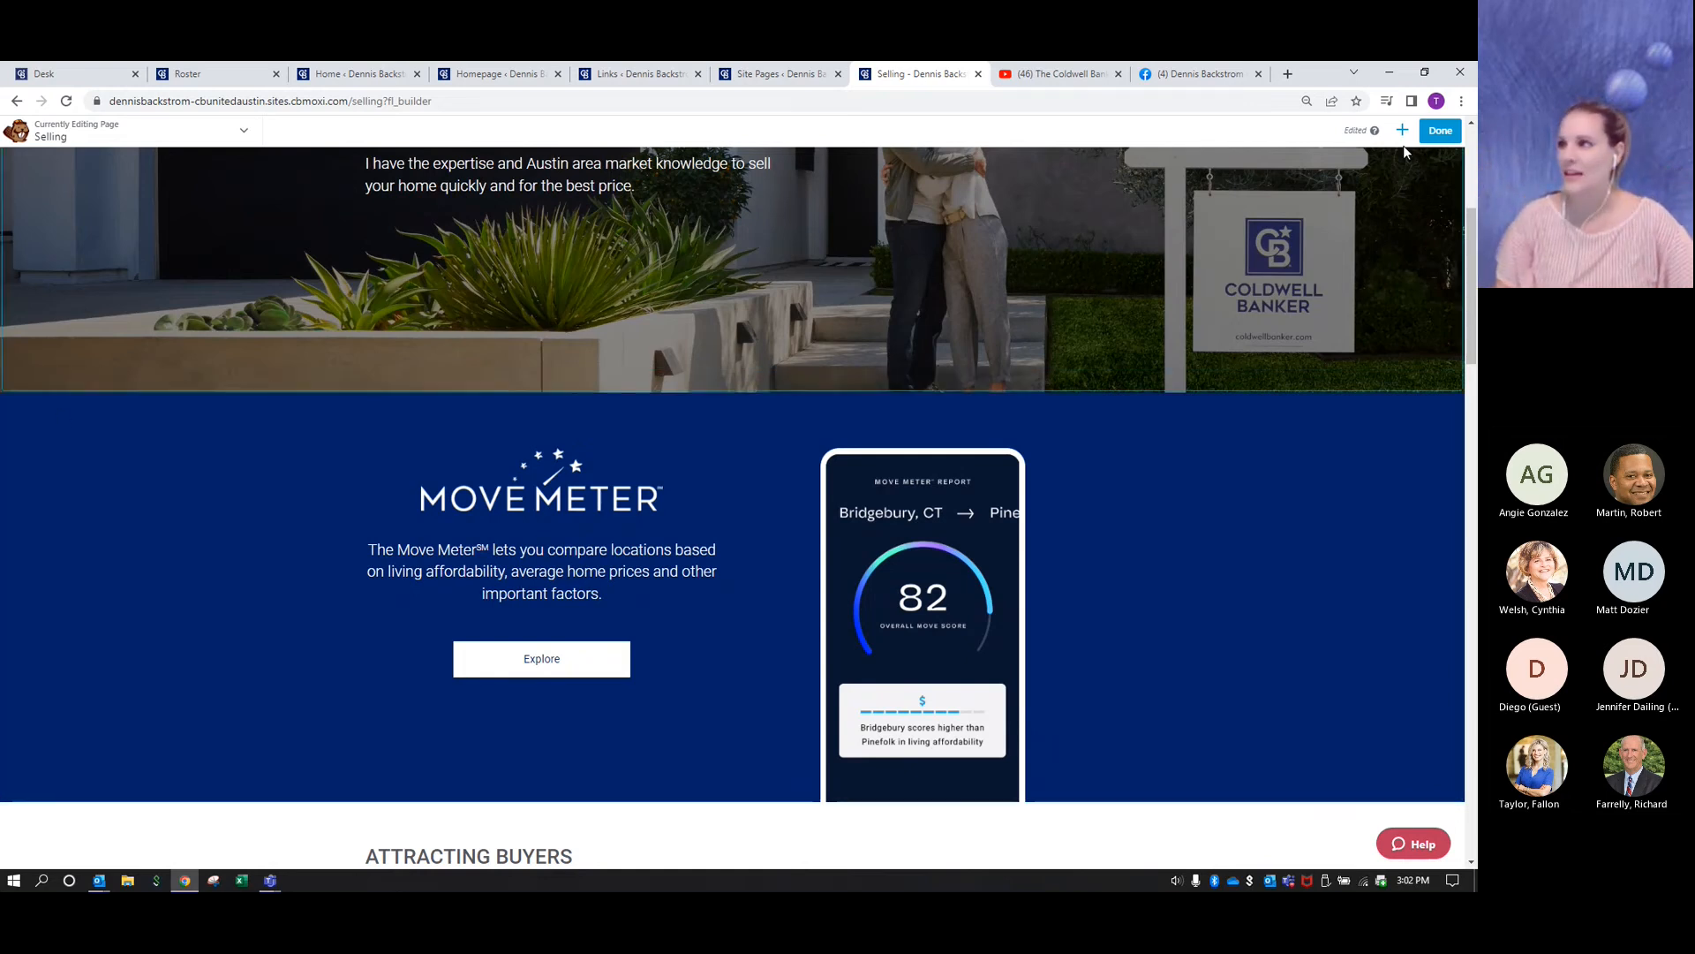
{"action": "left_click", "coordinate": [1436, 133]}
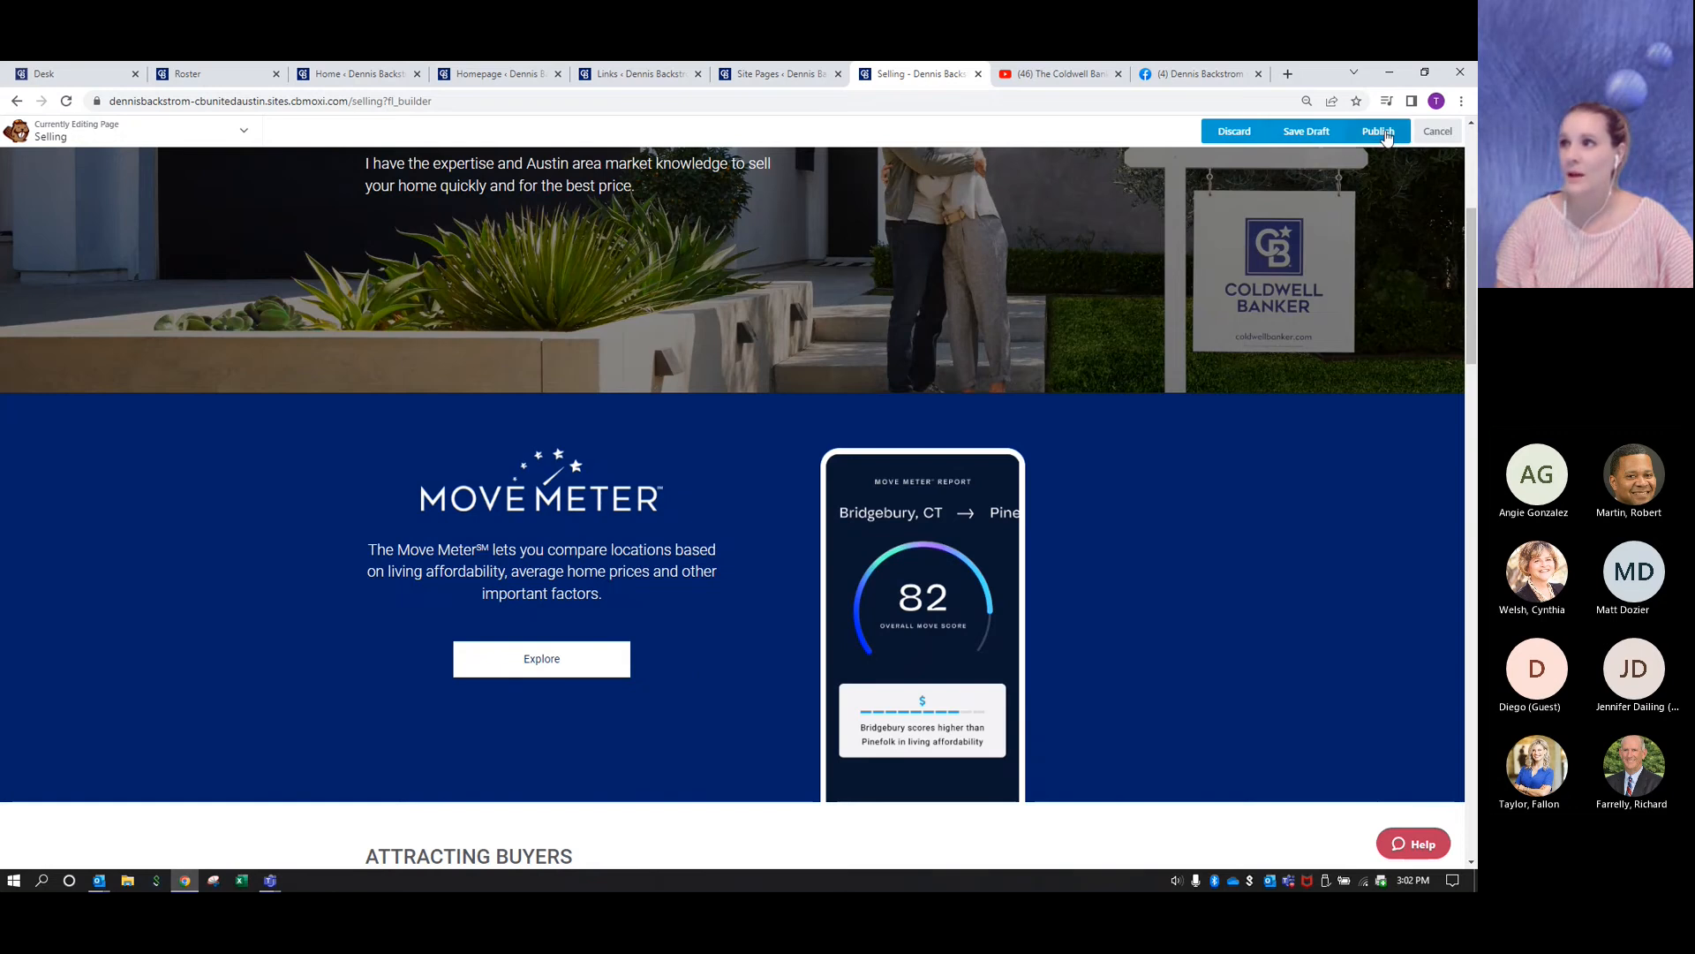
{"action": "left_click", "coordinate": [1386, 133]}
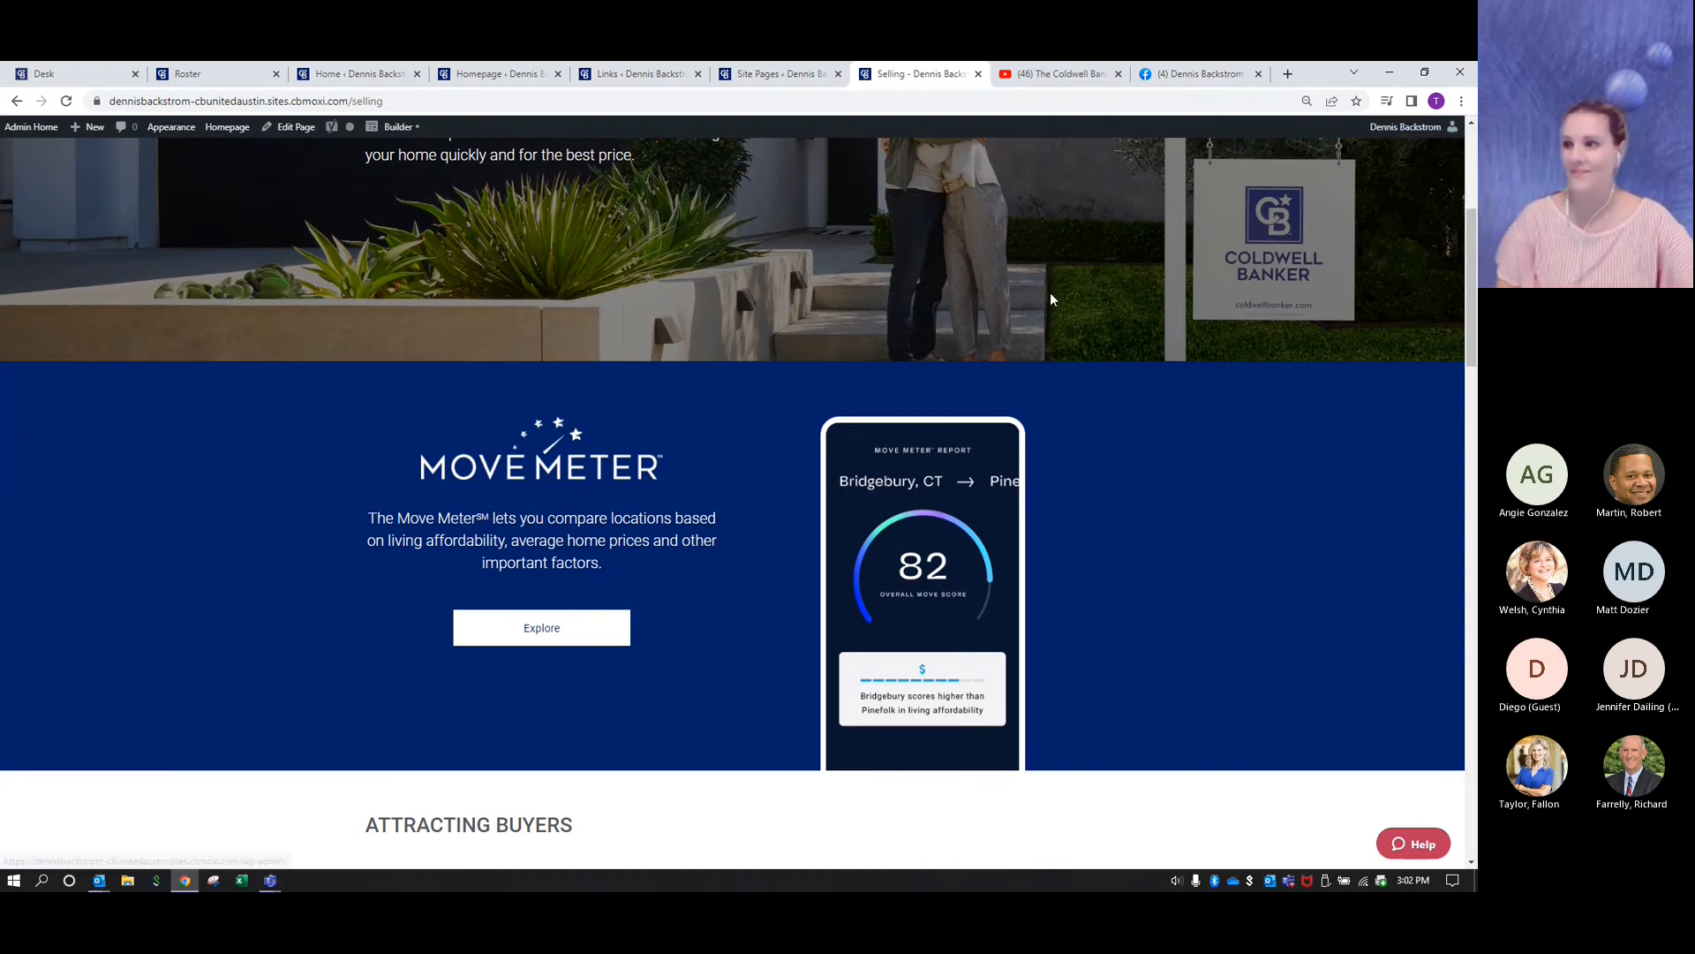
- Review the published Selling page from the Selling Your Home banner through the Move Meter row to Learn About Selling a House
{"action": "scroll", "coordinate": [703, 432], "scroll_direction": "up", "scroll_amount": 3}
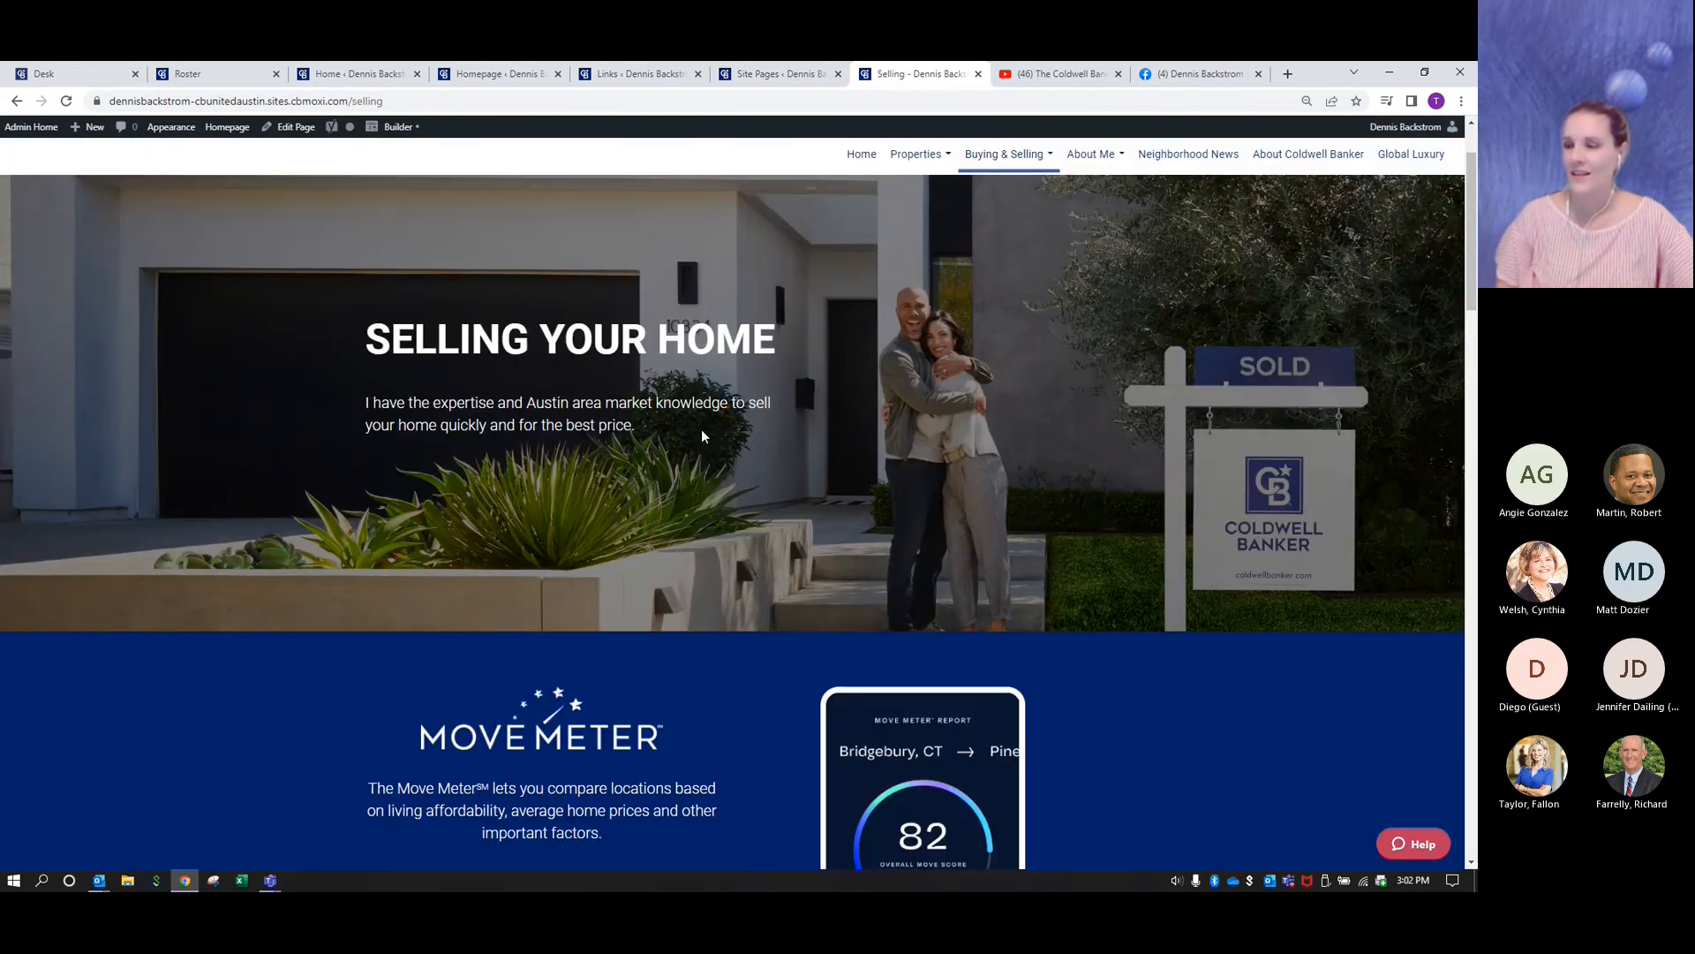
{"action": "scroll", "coordinate": [701, 429], "scroll_direction": "up", "scroll_amount": 2}
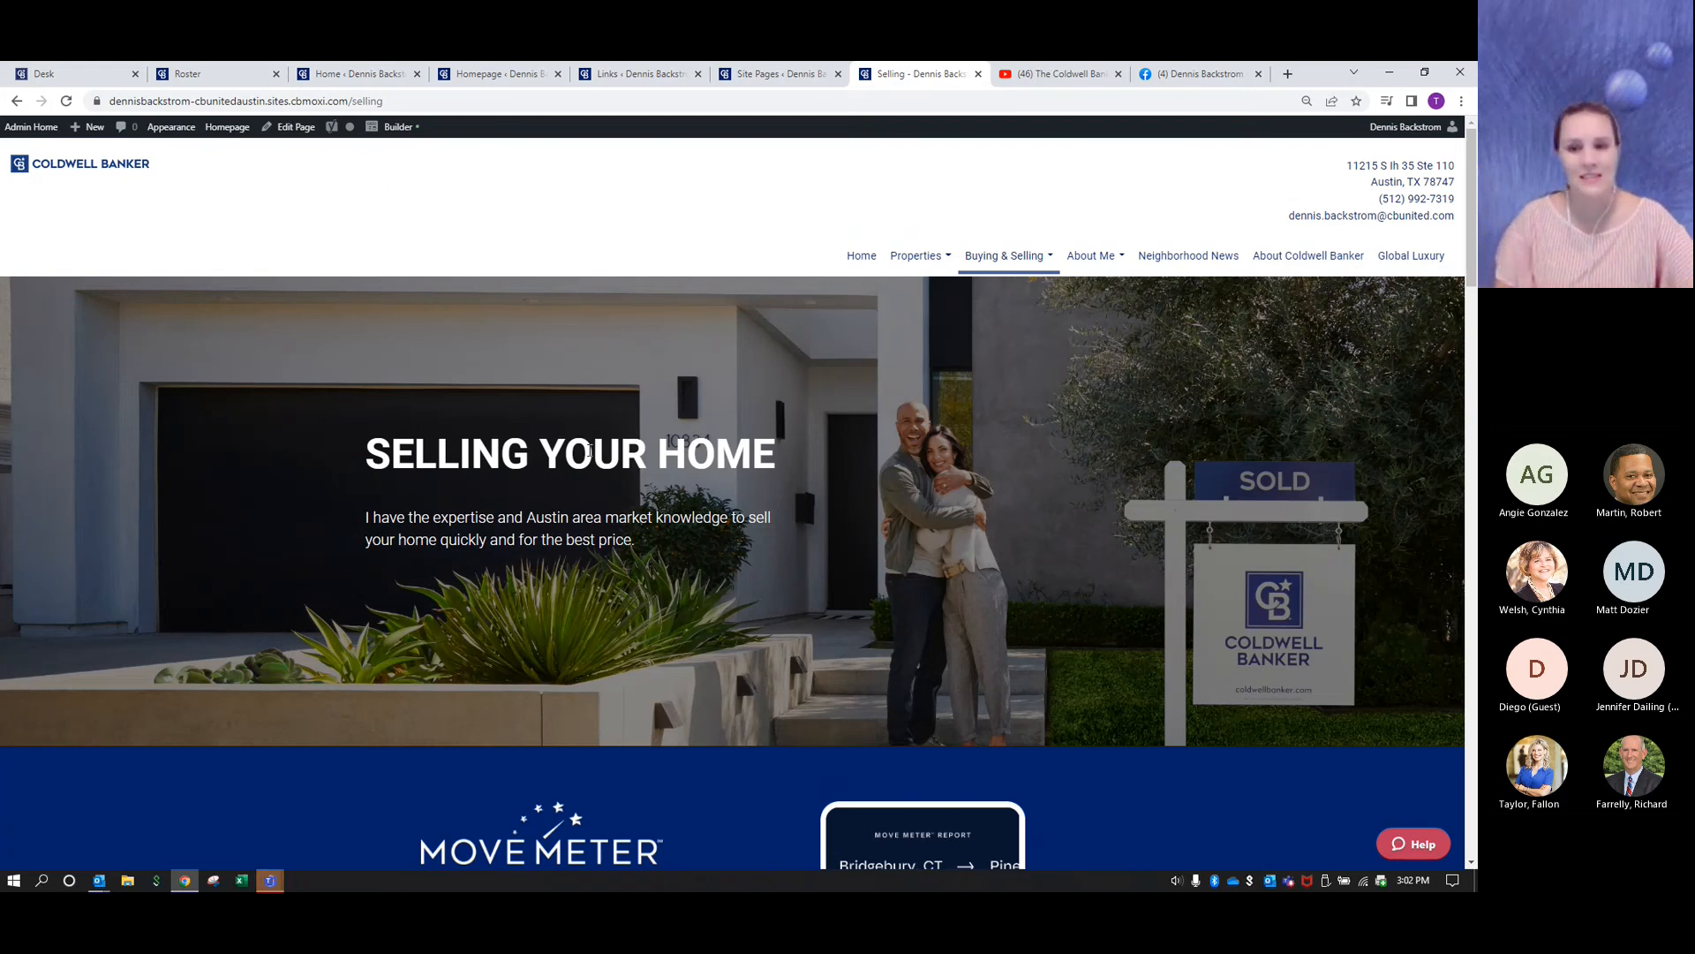
{"action": "scroll", "coordinate": [814, 468], "scroll_direction": "down", "scroll_amount": 3}
{"action": "scroll", "coordinate": [813, 463], "scroll_direction": "down", "scroll_amount": 5}
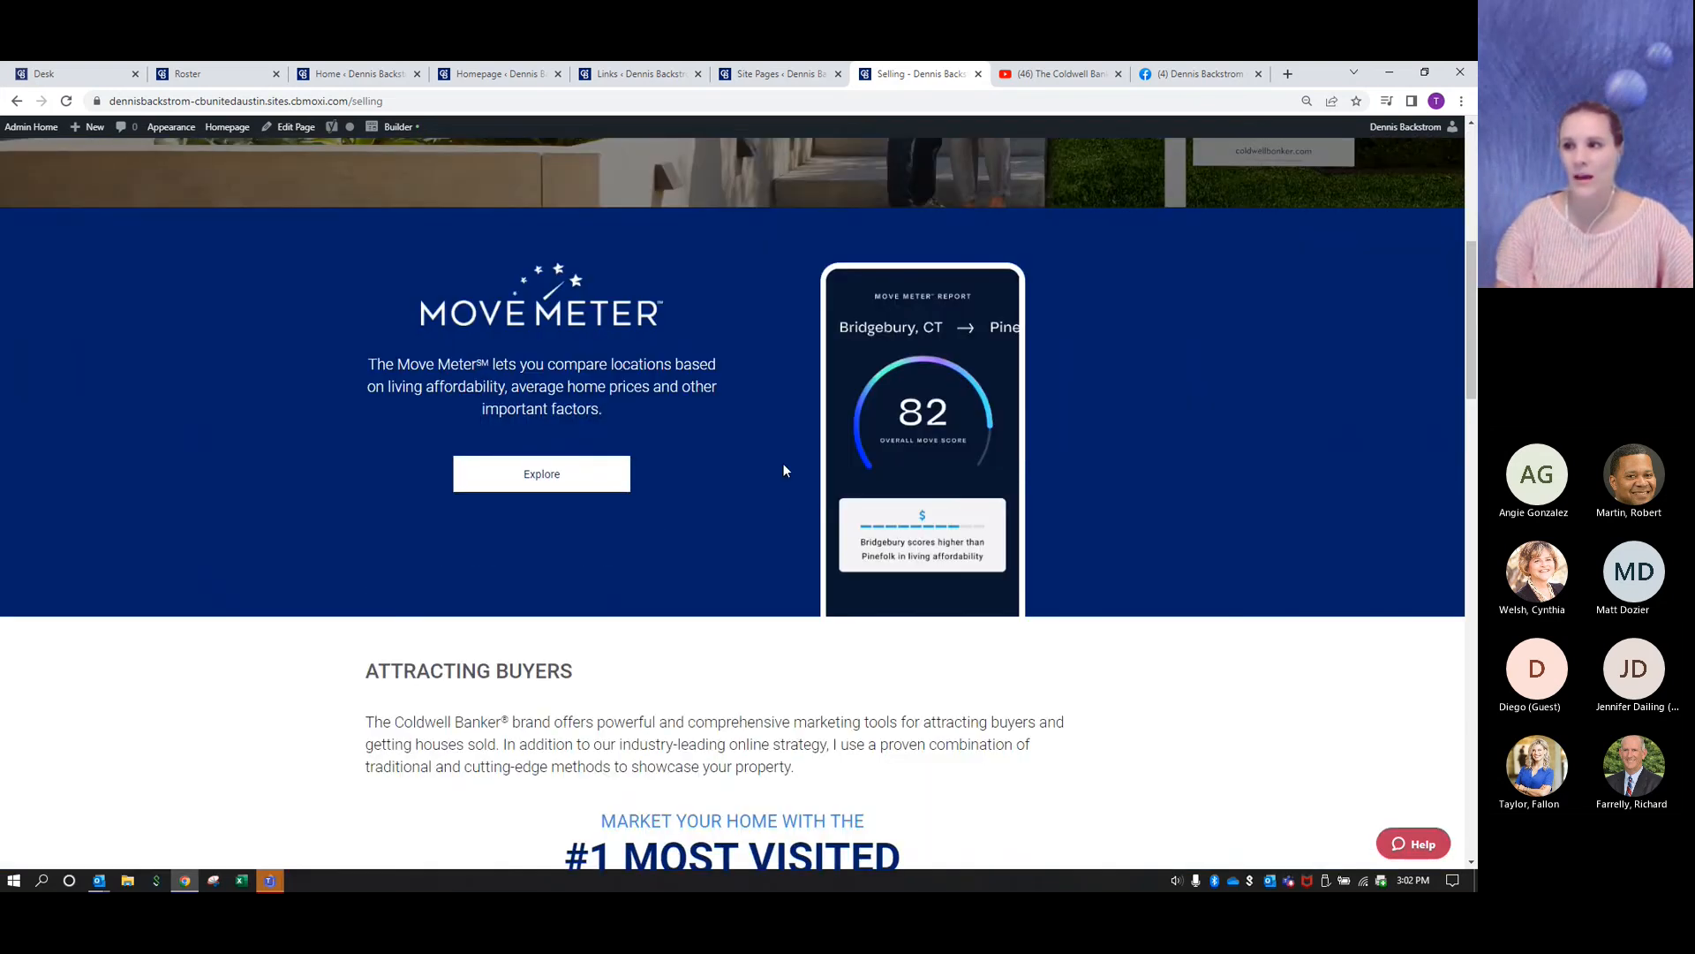
{"action": "scroll", "coordinate": [783, 464], "scroll_direction": "down", "scroll_amount": 4}
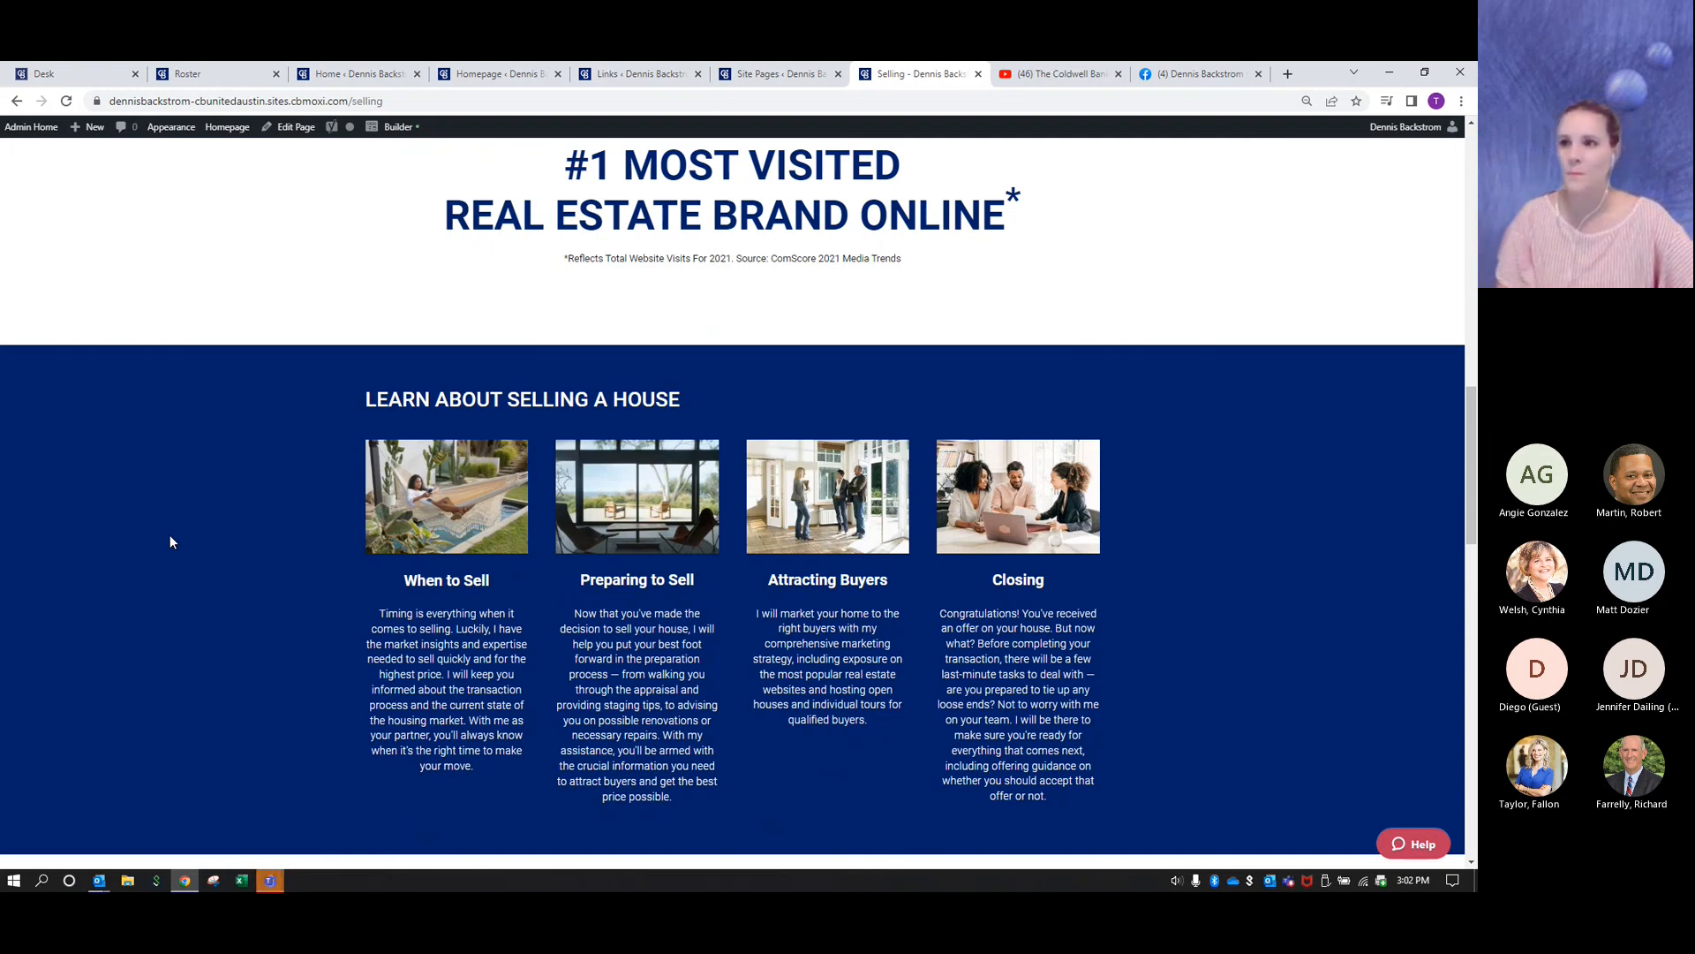
{"action": "scroll", "coordinate": [170, 534], "scroll_direction": "up", "scroll_amount": 1}
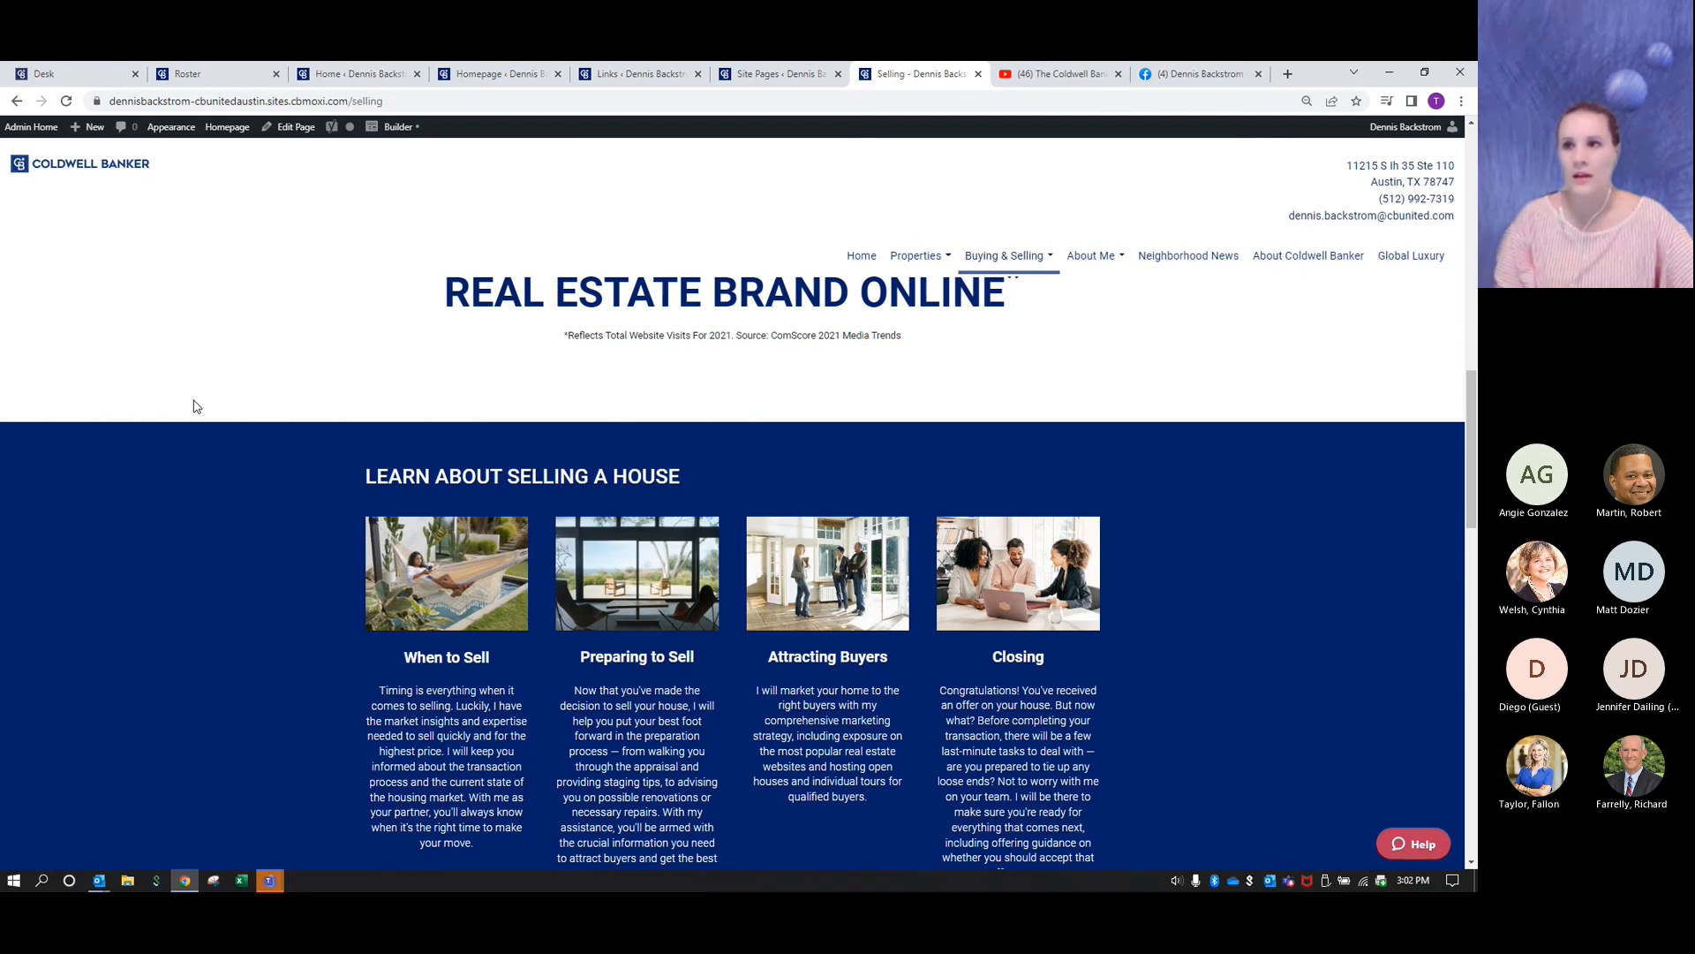
{"action": "scroll", "coordinate": [196, 406], "scroll_direction": "up", "scroll_amount": 10}
{"action": "scroll", "coordinate": [196, 406], "scroll_direction": "up", "scroll_amount": 3}
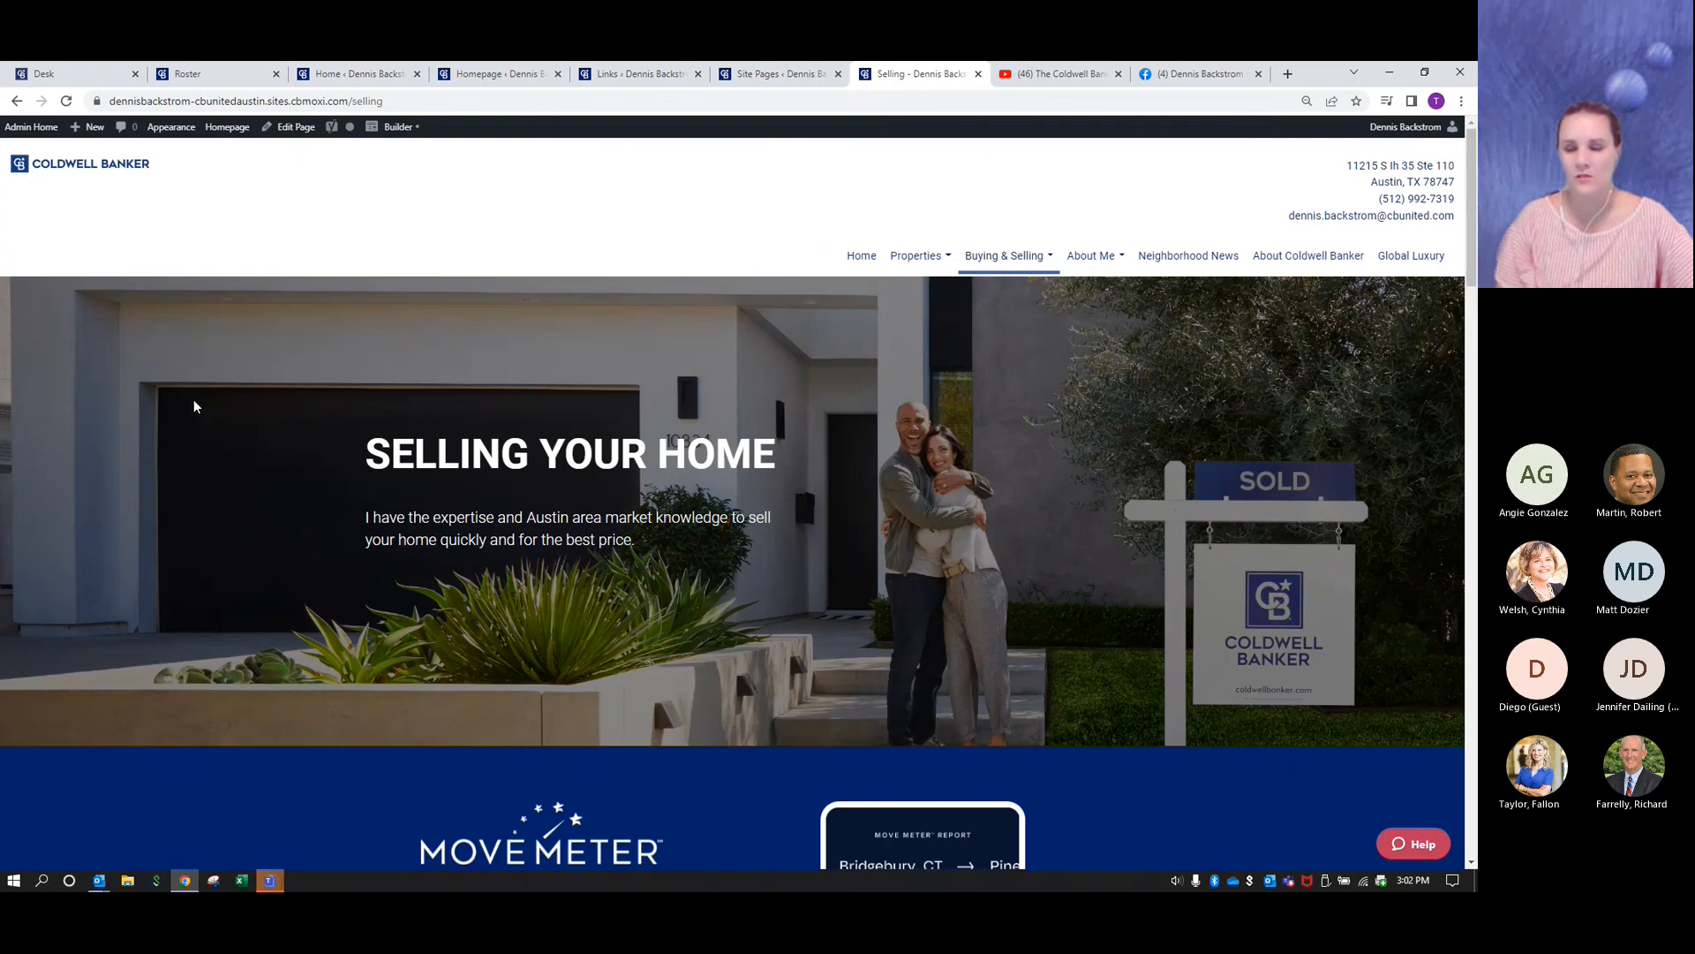